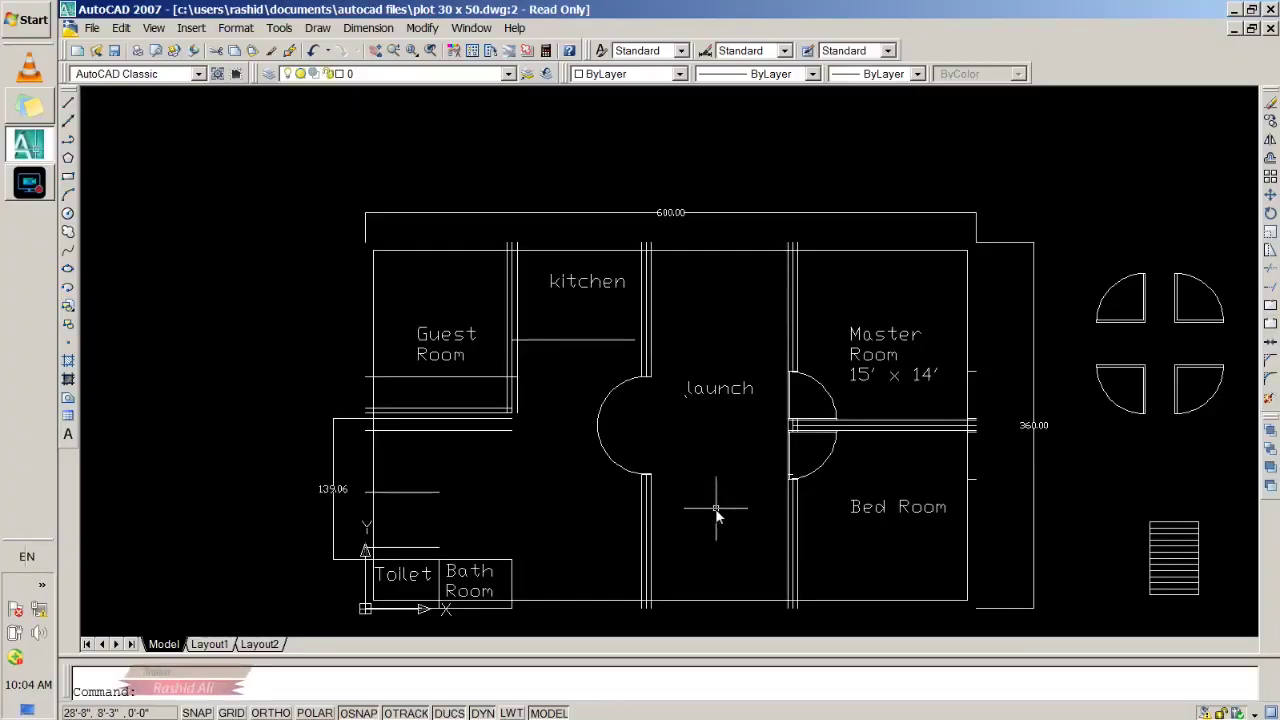
# Pan and zoom onto the Toilet/Bath Room corner beside the 139.06 dimension.
pyautogui.moveTo(716, 513); pyautogui.dragTo(684, 439, button='middle')
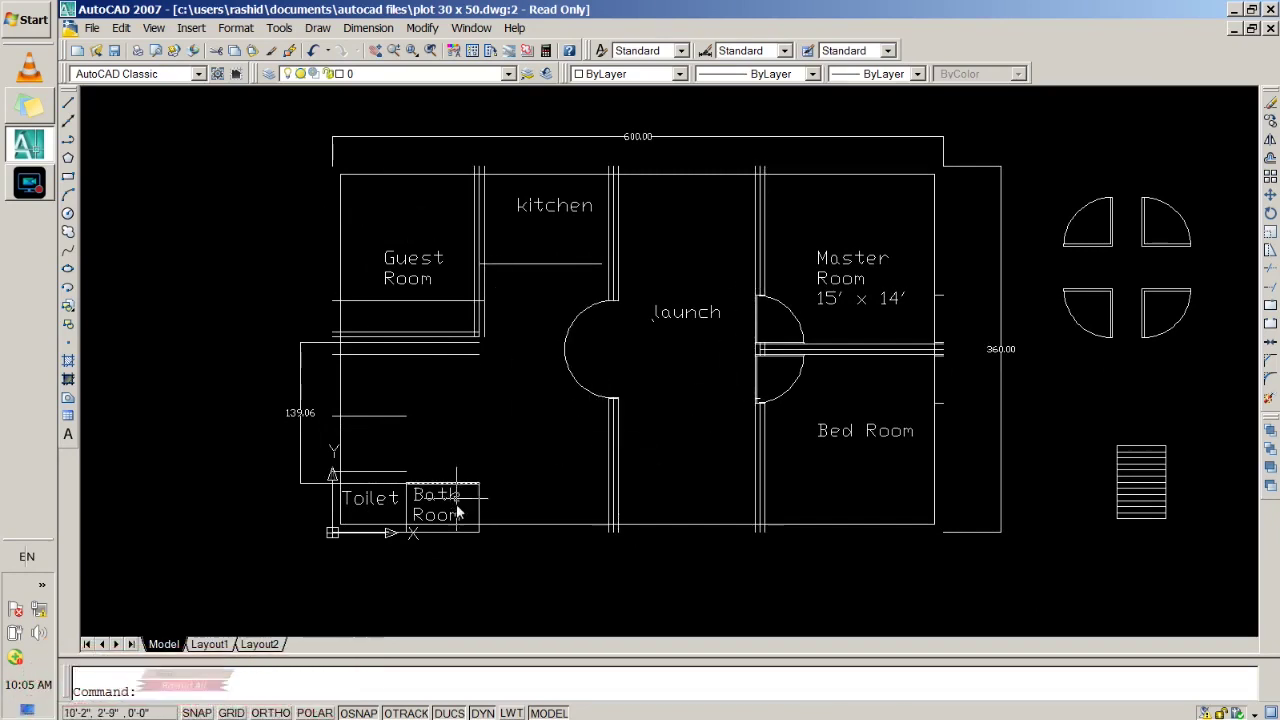
pyautogui.scroll(3, 455, 510)
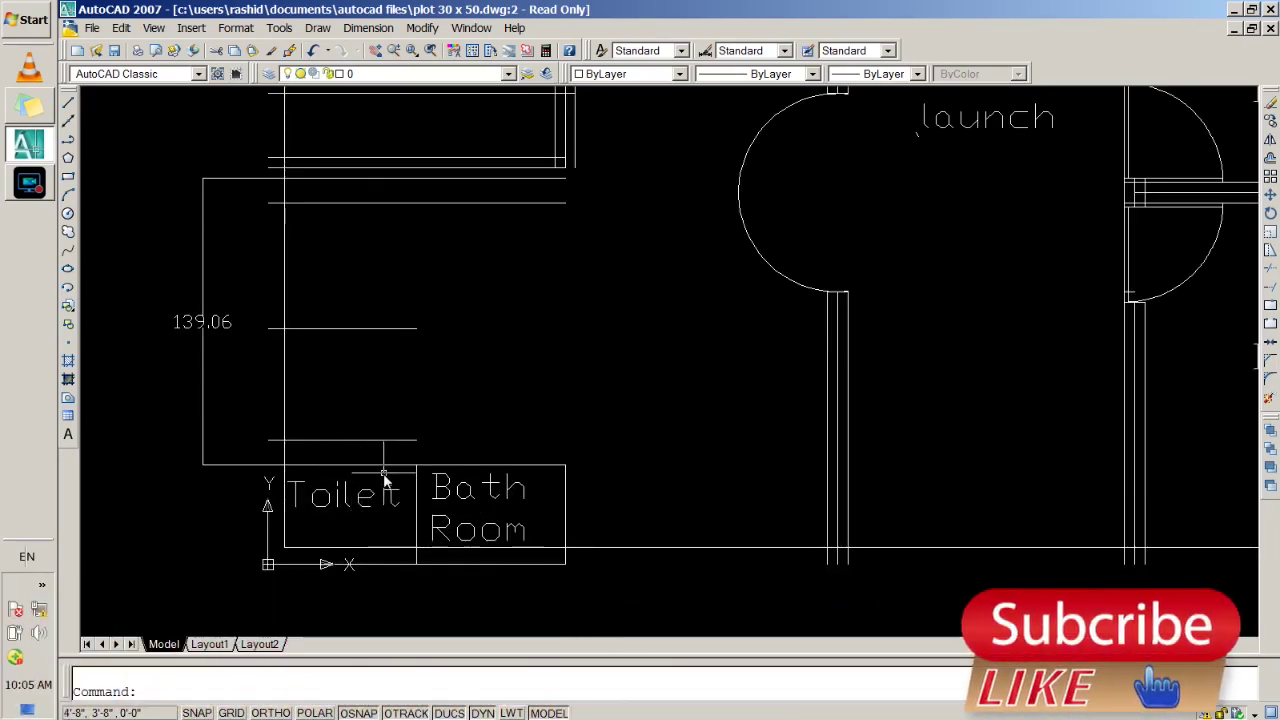
pyautogui.scroll(-2, 333, 470)
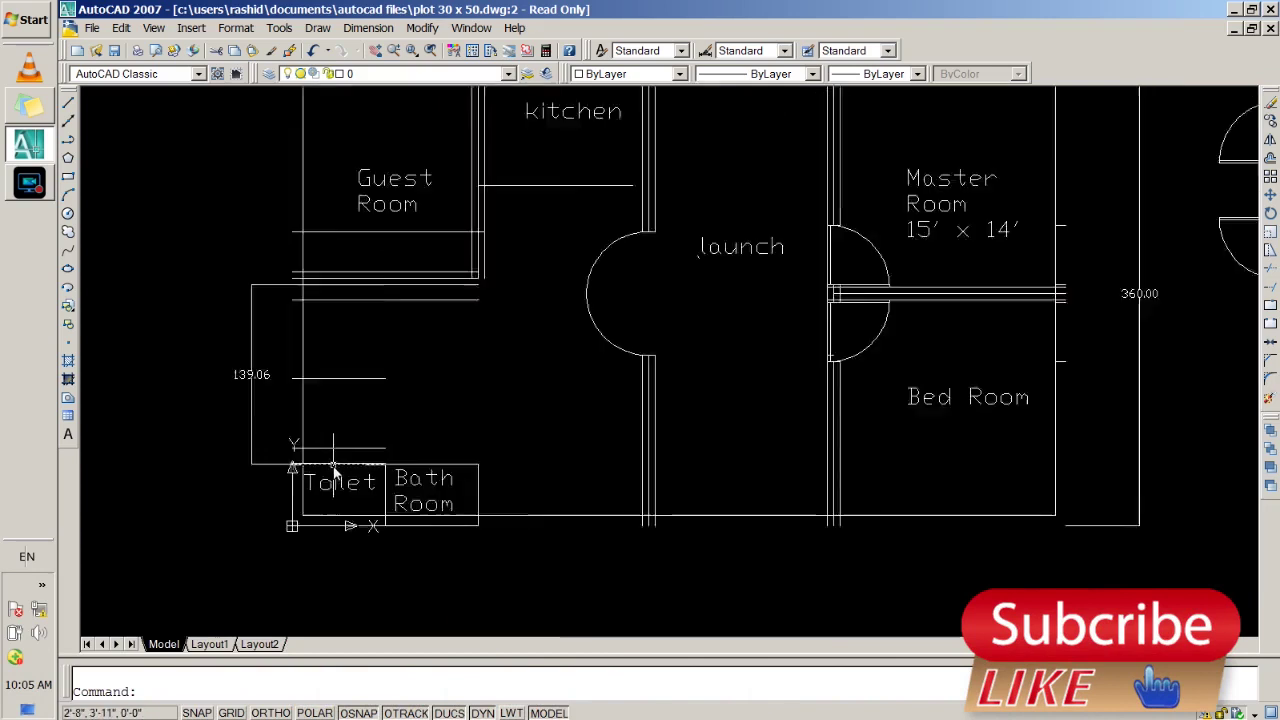
pyautogui.scroll(-2, 310, 450)
pyautogui.scroll(3, 290, 420)
pyautogui.scroll(2, 290, 420)
pyautogui.scroll(-2, 290, 420)
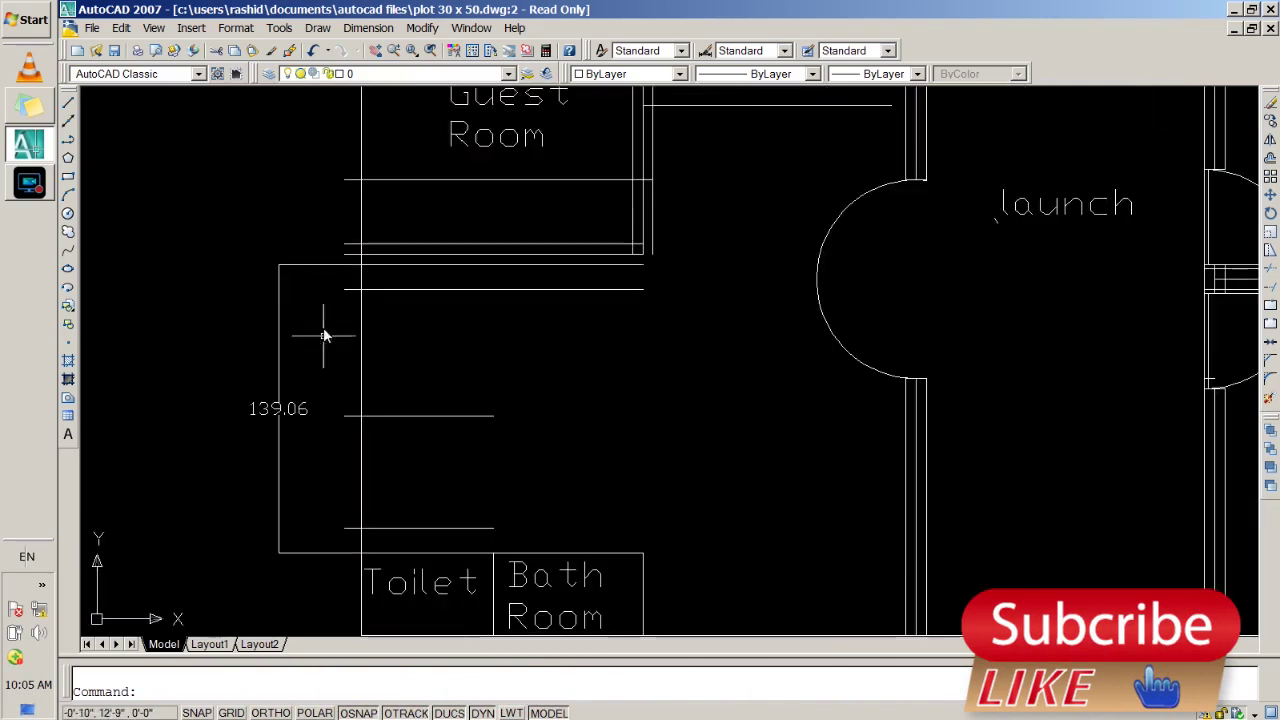
# Add a vertical linear dimension (9'-7") across the opening left of the Toilet.
pyautogui.click(368, 28)
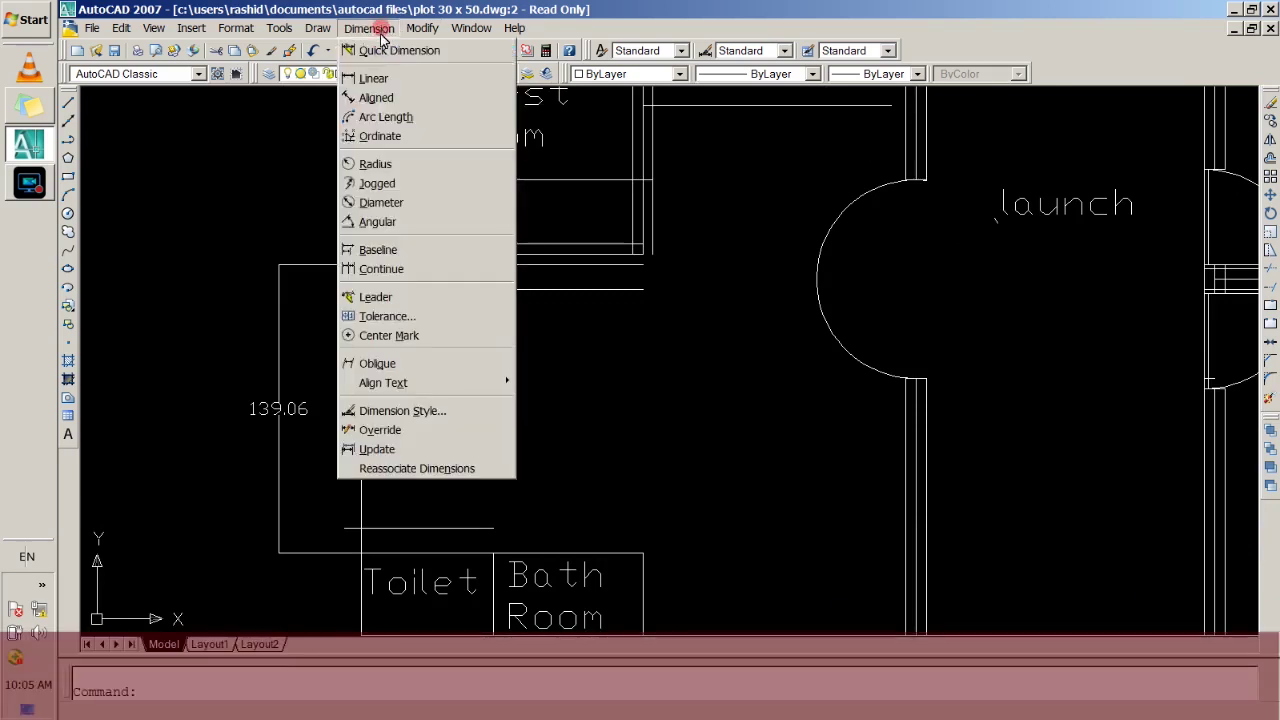
pyautogui.click(380, 76)
pyautogui.click(360, 290)
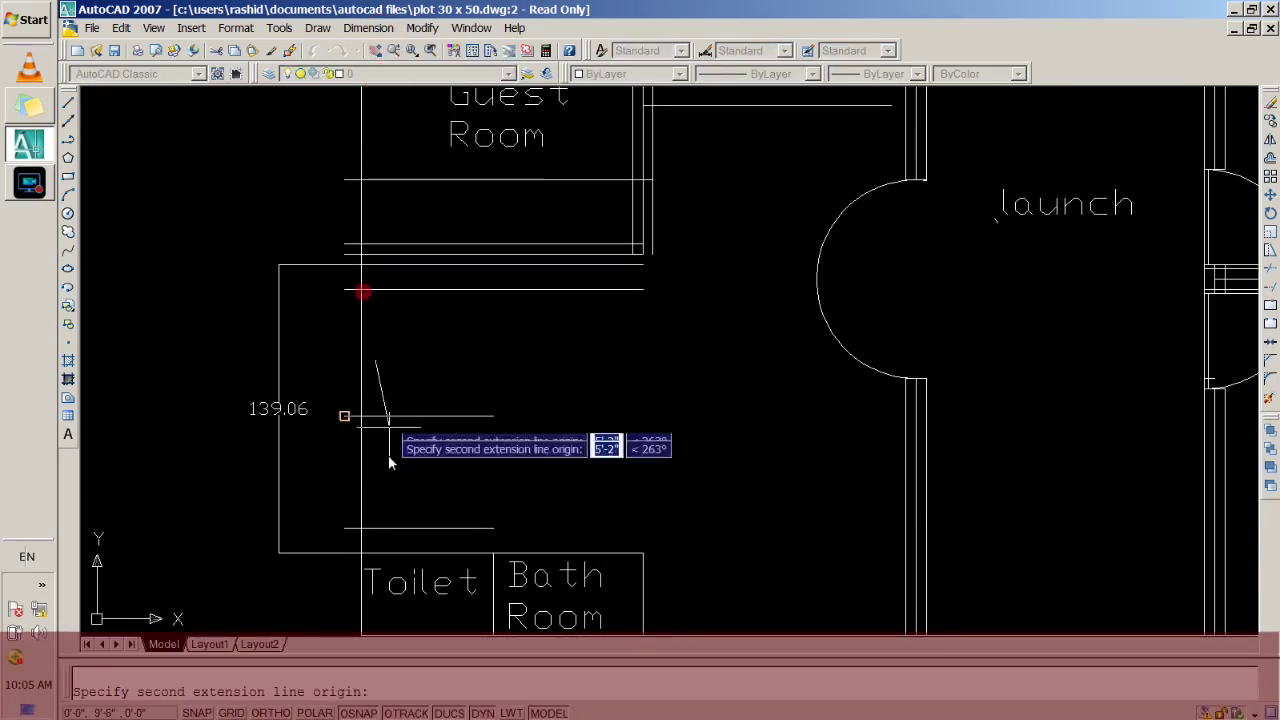
pyautogui.click(360, 529)
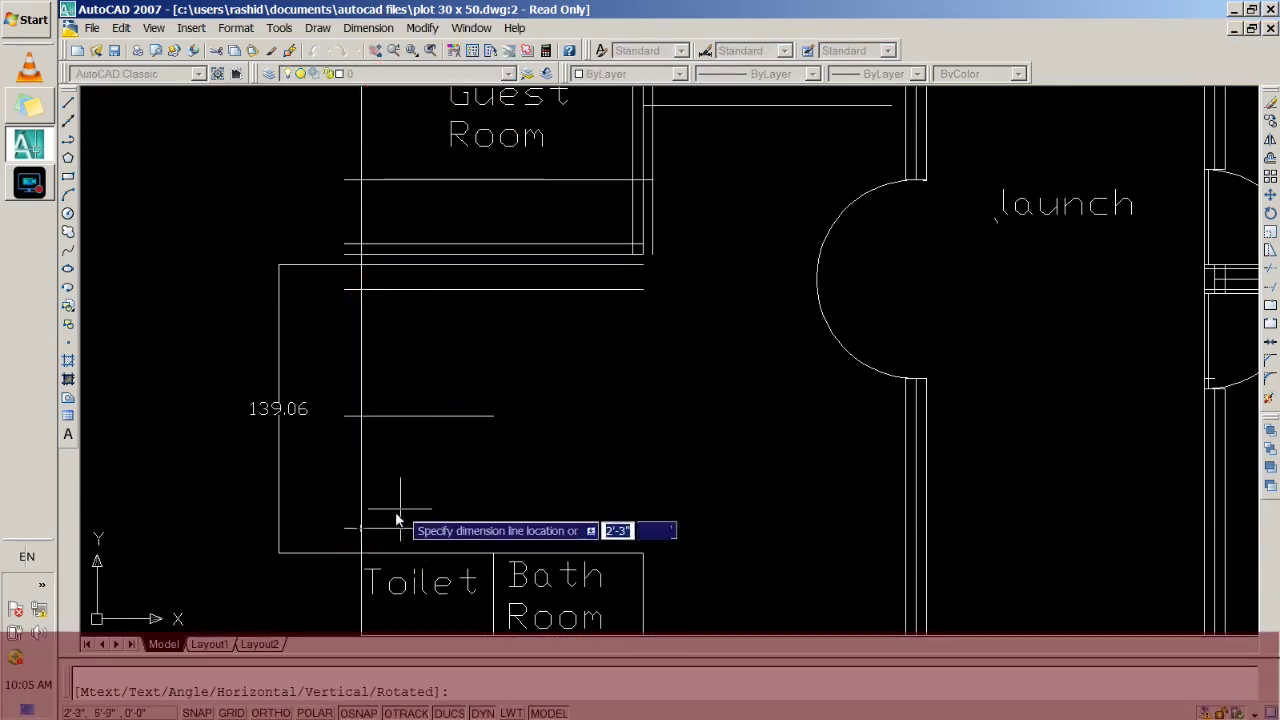
pyautogui.click(323, 531)
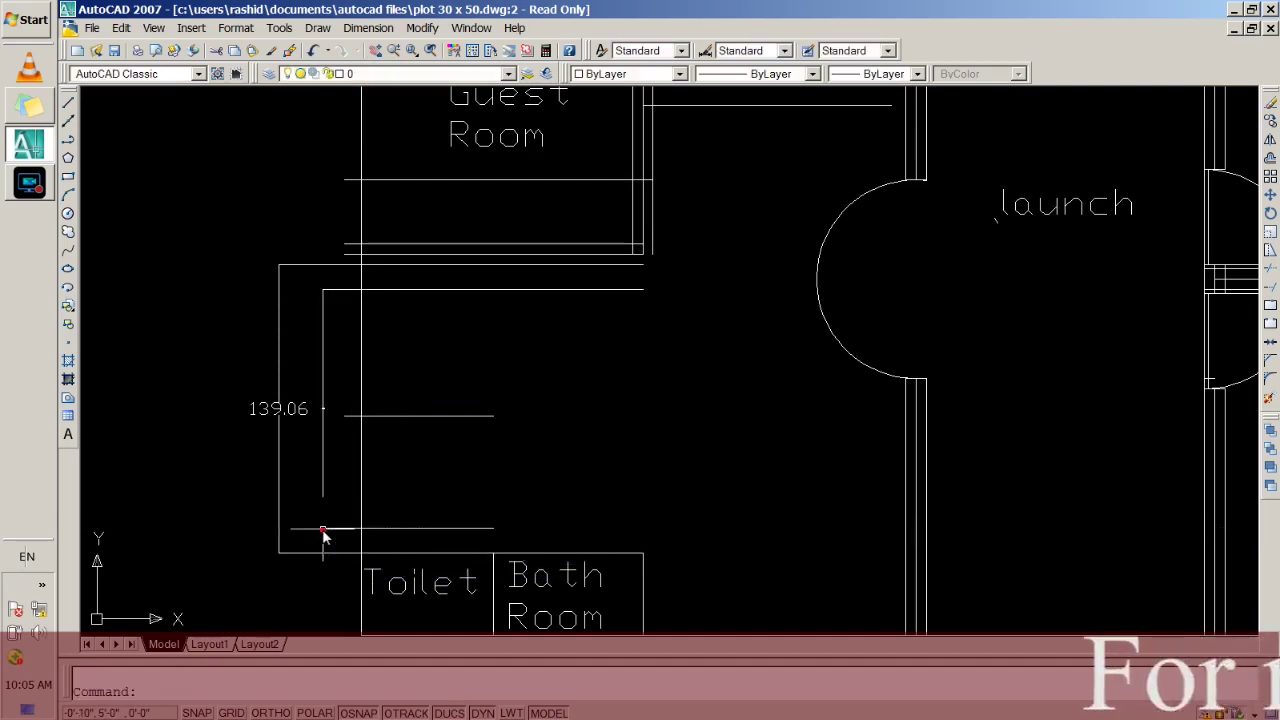
# Set the new dimension's text height to 2" in its Properties.
pyautogui.doubleClick(323, 410)
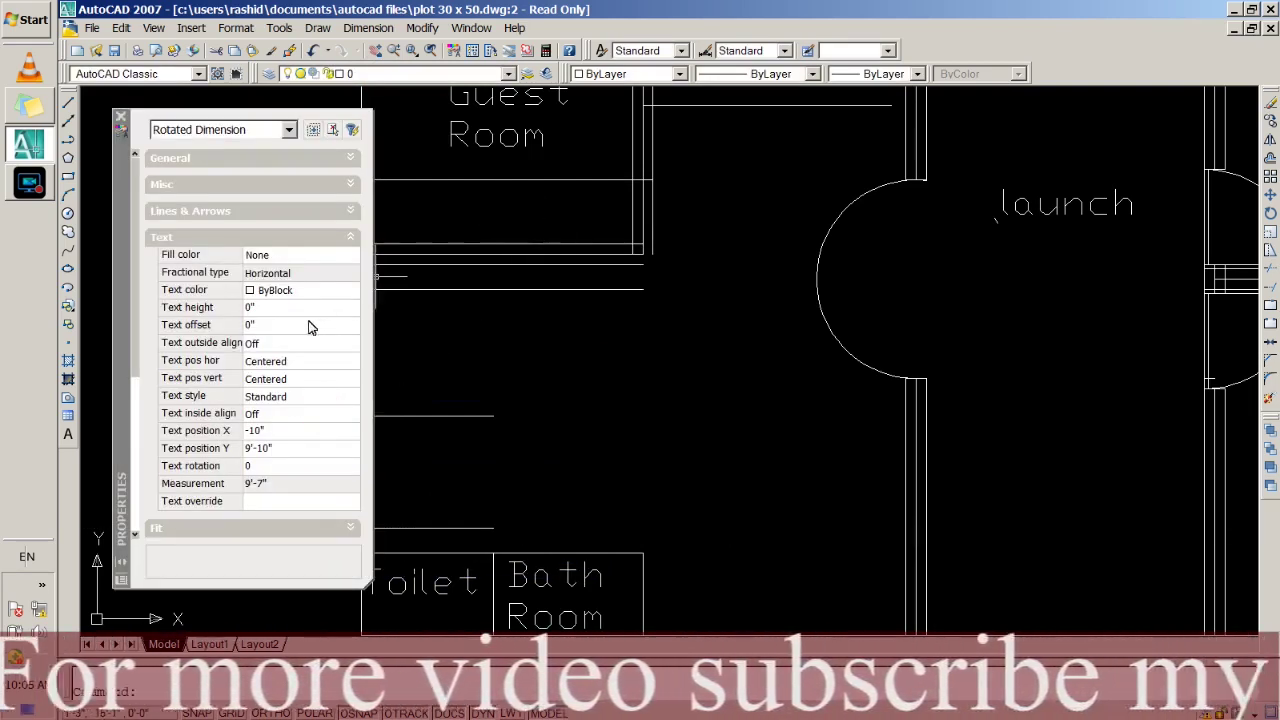
pyautogui.click(280, 307)
pyautogui.click(351, 310)
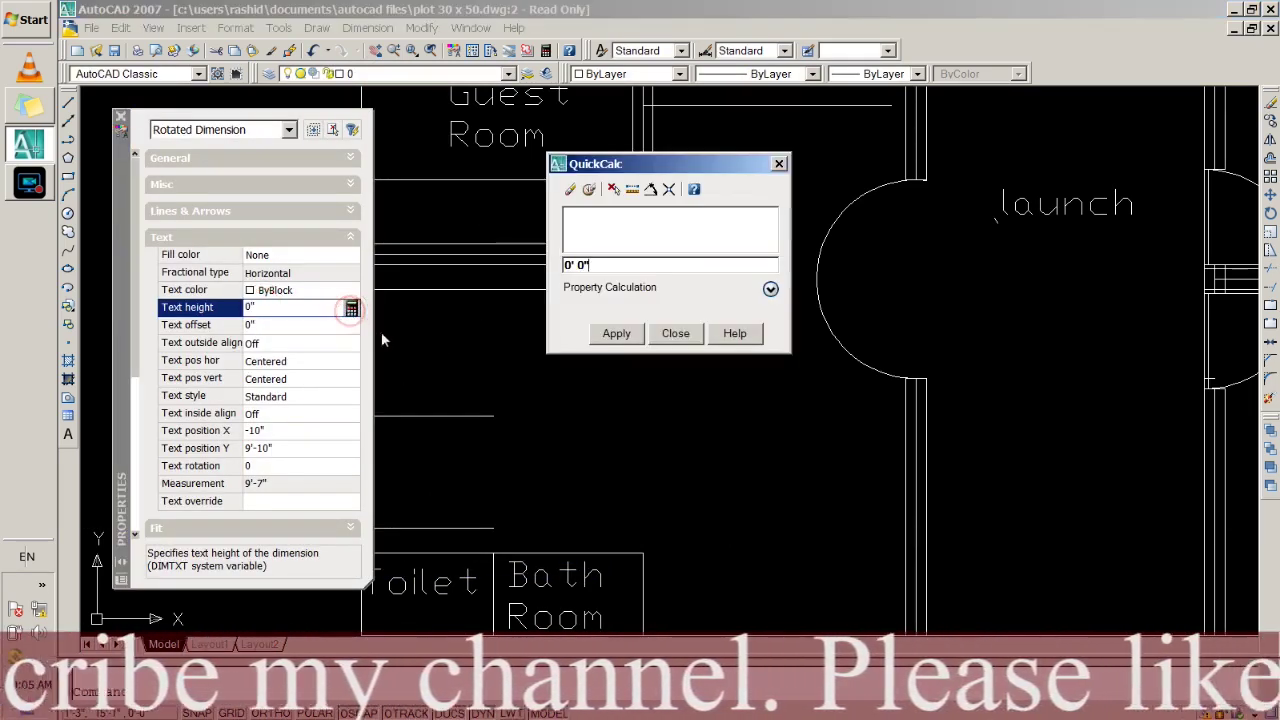
pyautogui.write('2')
pyautogui.click(616, 334)
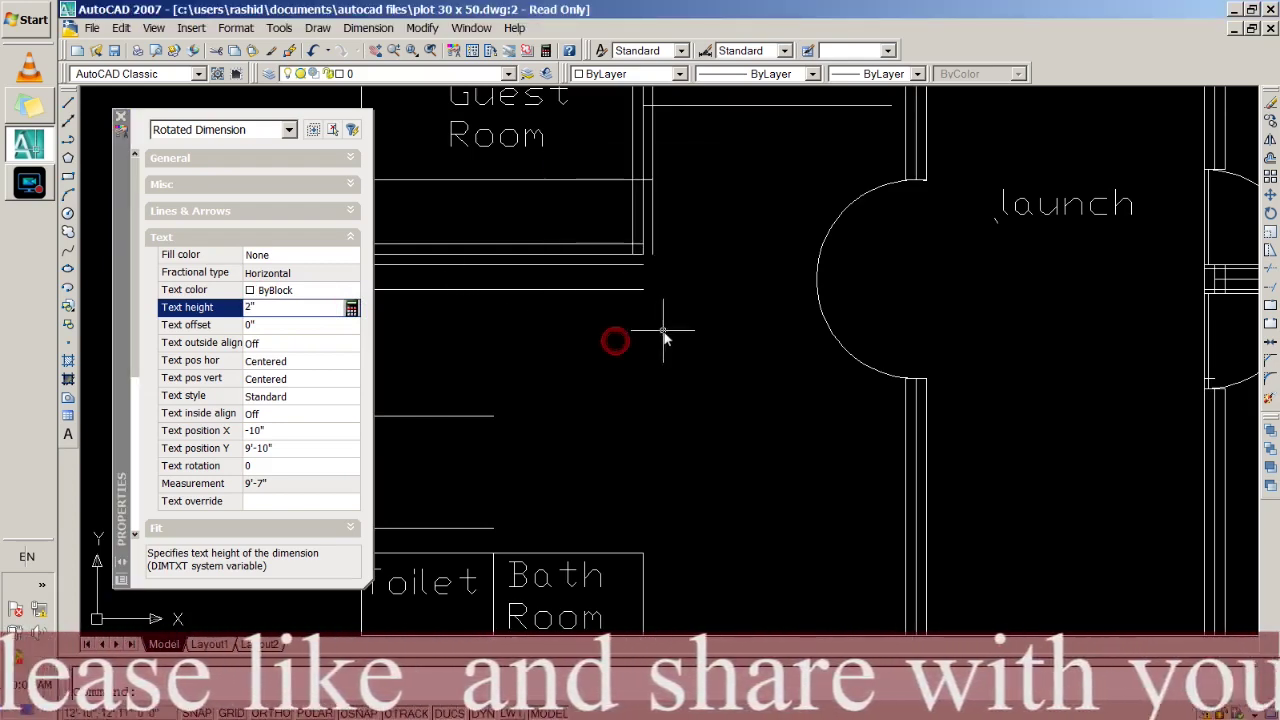
pyautogui.click(121, 117)
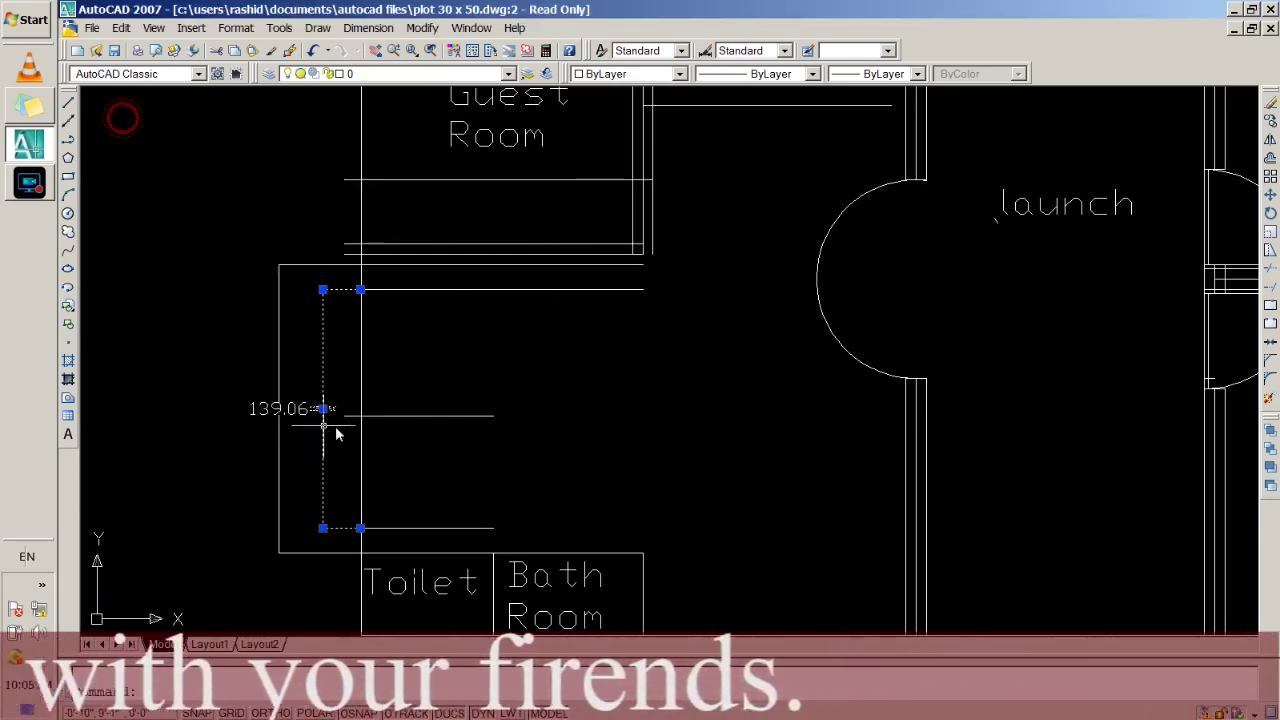
# Try launching the calculator from the Run box, then dismiss the resulting error.
pyautogui.scroll(5, 327, 412)
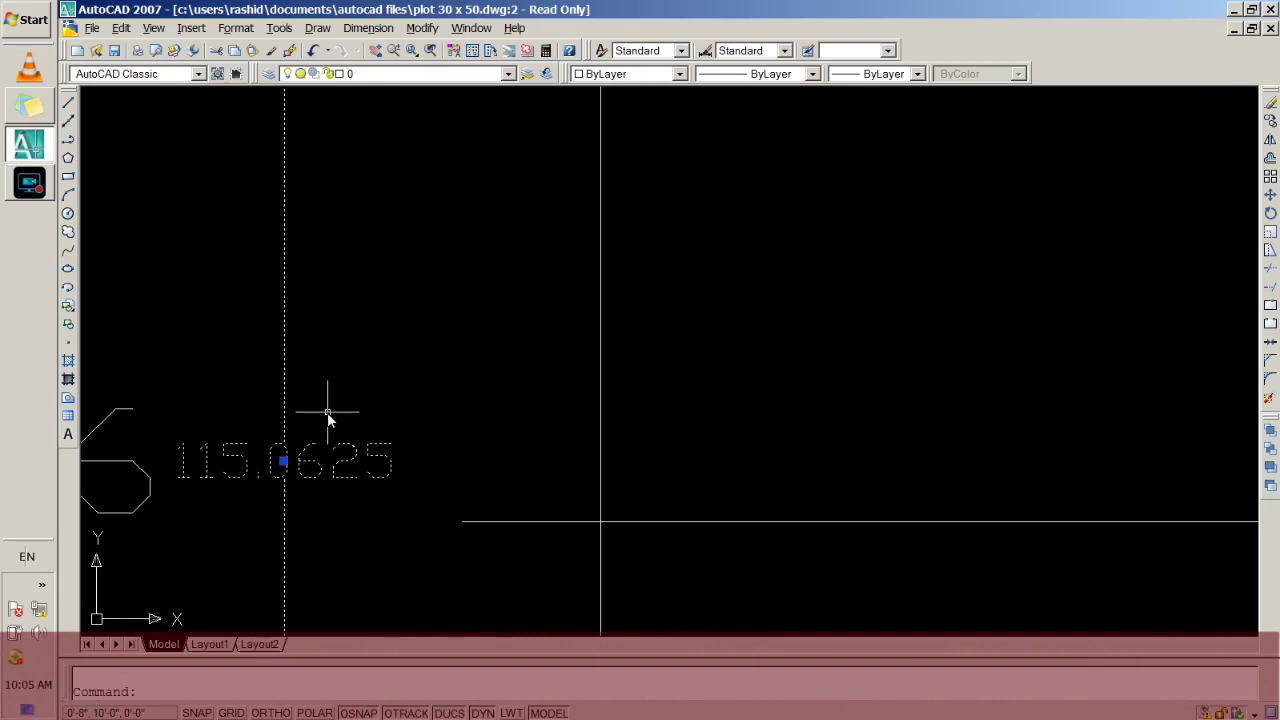
pyautogui.scroll(-5, 327, 412)
pyautogui.press('super+r')
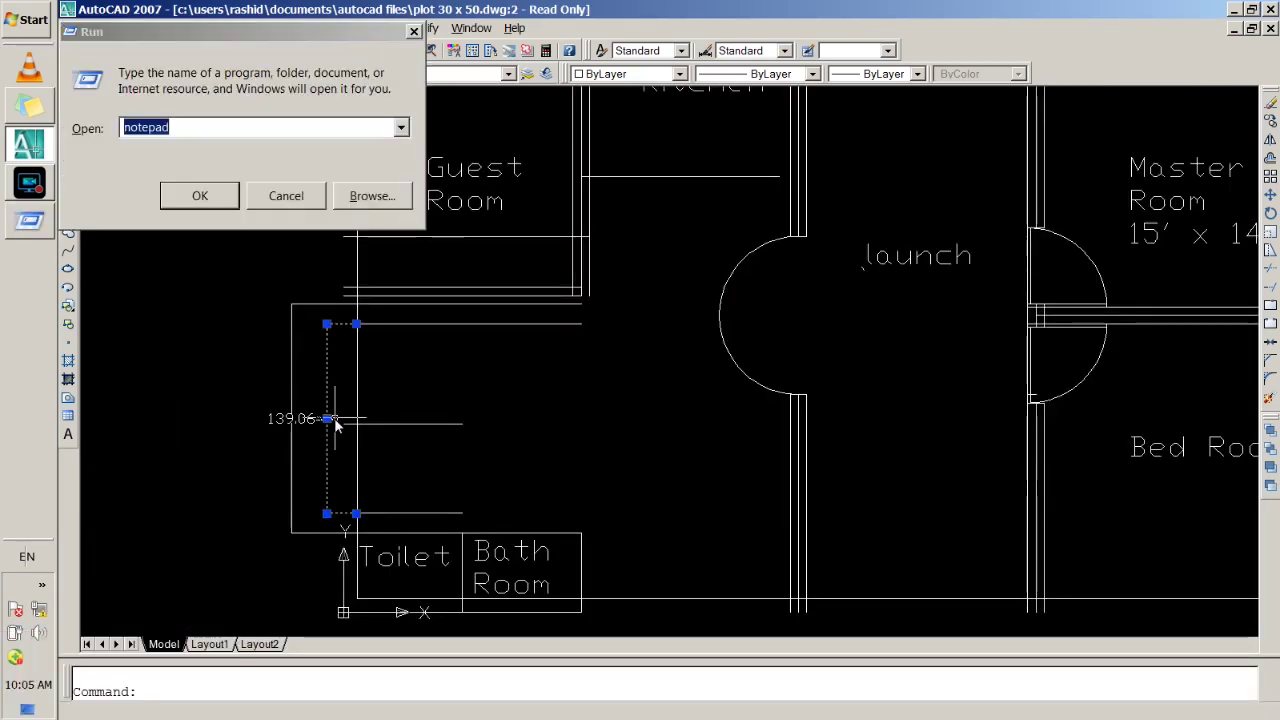
pyautogui.press('Escape')
pyautogui.write('alc')
pyautogui.press('Return')
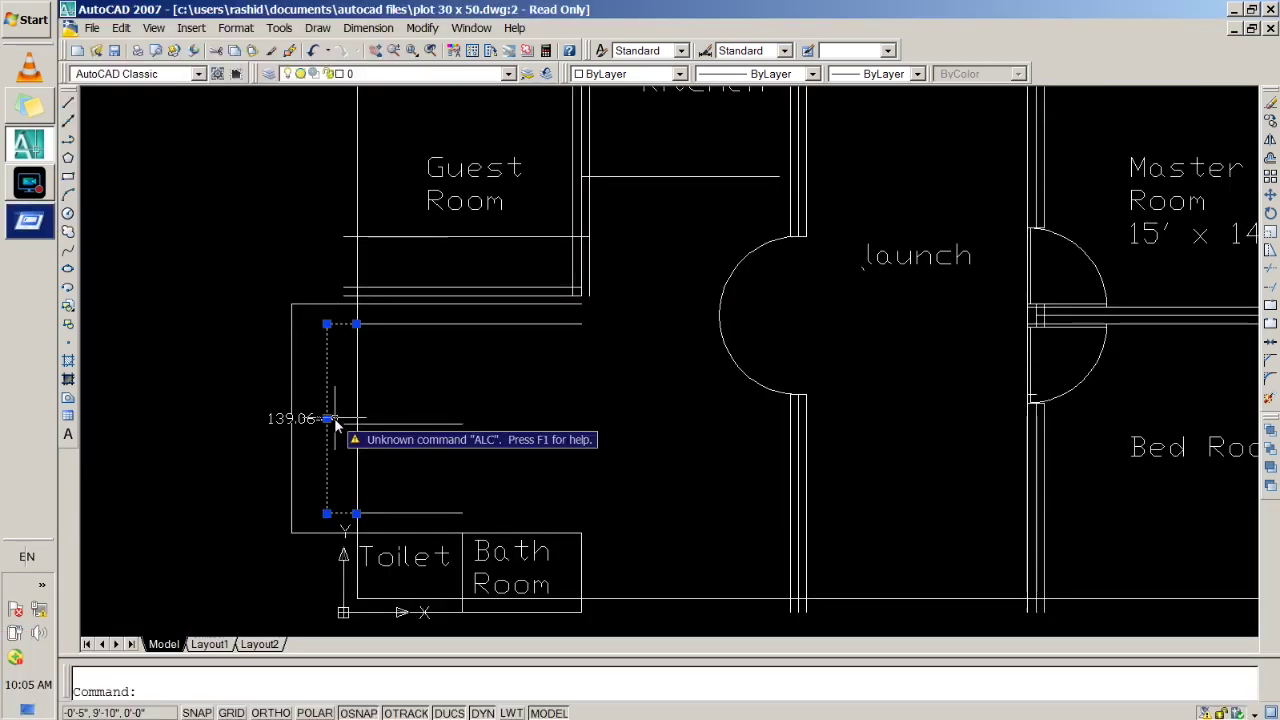
pyautogui.press('Escape')
# Run calc, compute 115/12 (9.58333…), and close Calculator.
pyautogui.press('super+r')
pyautogui.write('calc')
pyautogui.press('Return')
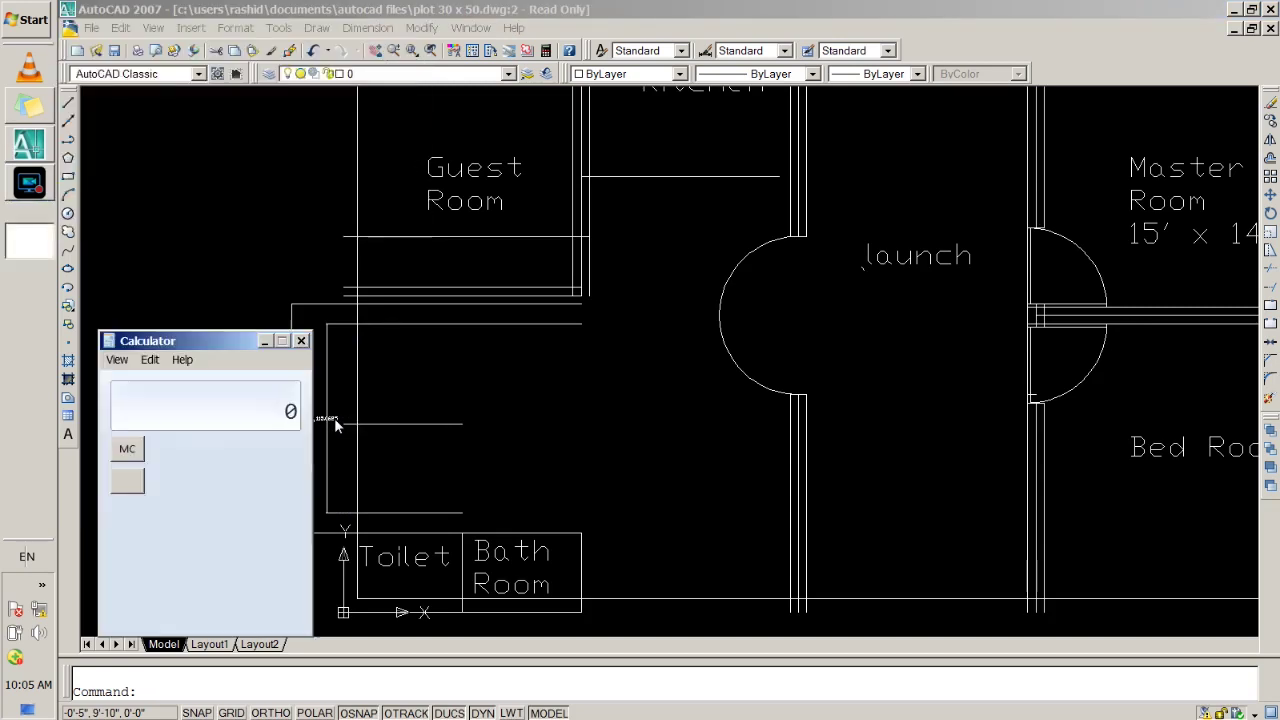
pyautogui.write('115/12')
pyautogui.press('Return')
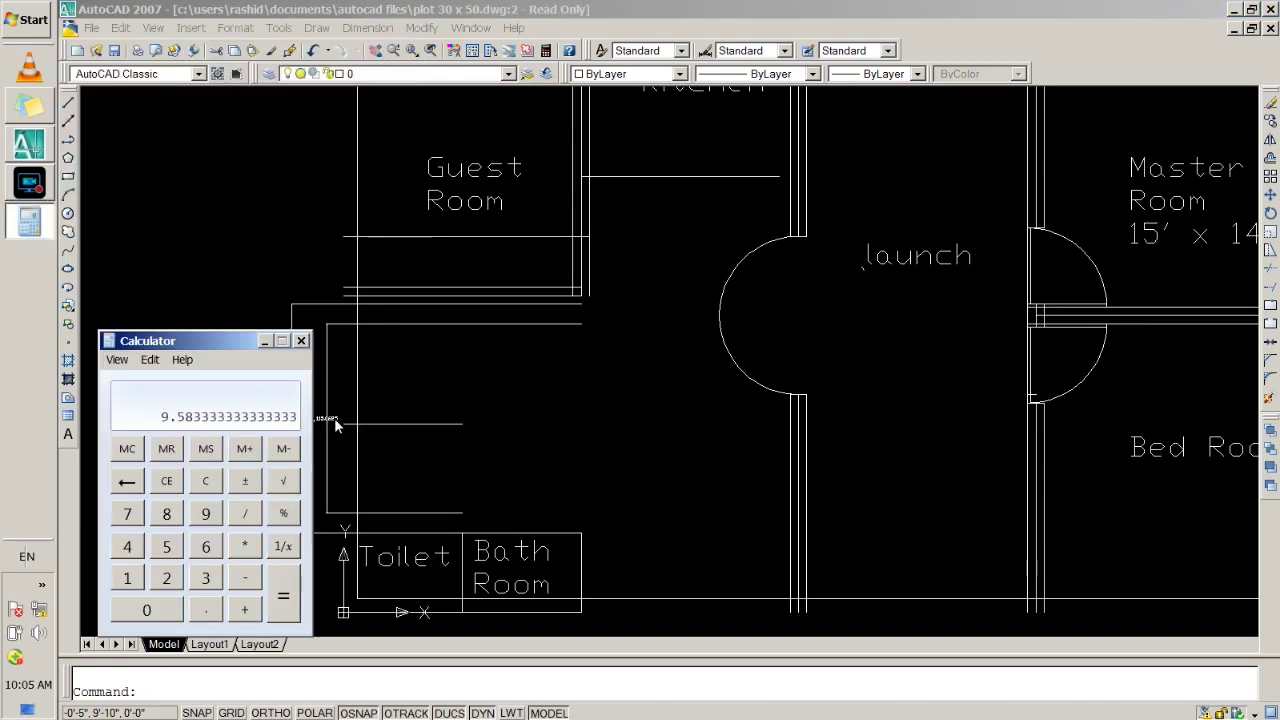
pyautogui.hotkey('alt', 'F4')
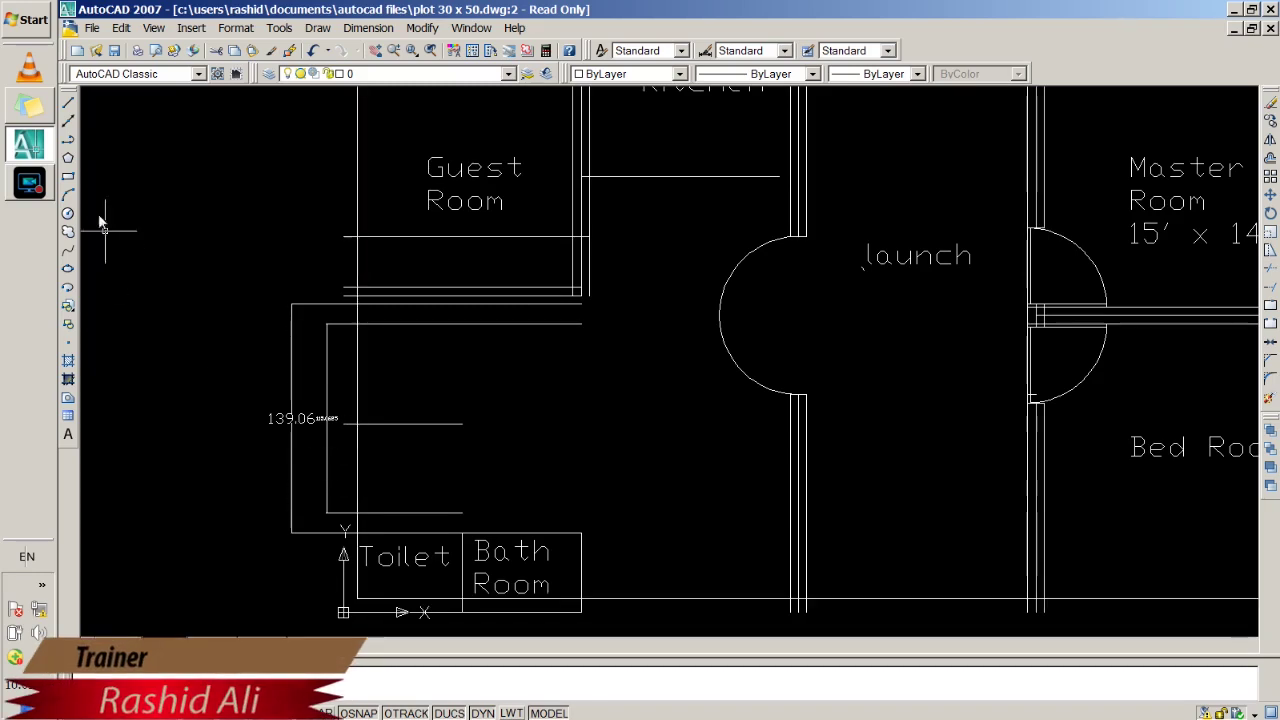
# Cancel a stray circle, then draw a 3-point door arc from the opening's top to its bottom line.
pyautogui.click(68, 212)
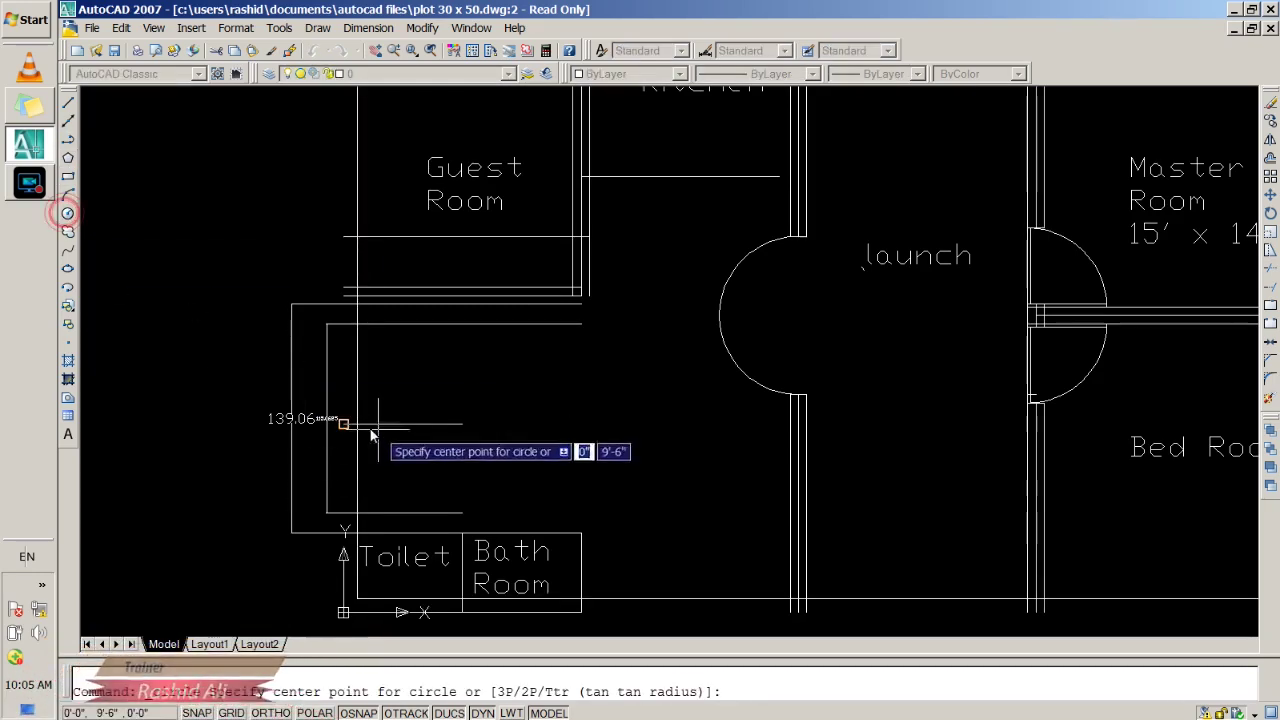
pyautogui.click(357, 424)
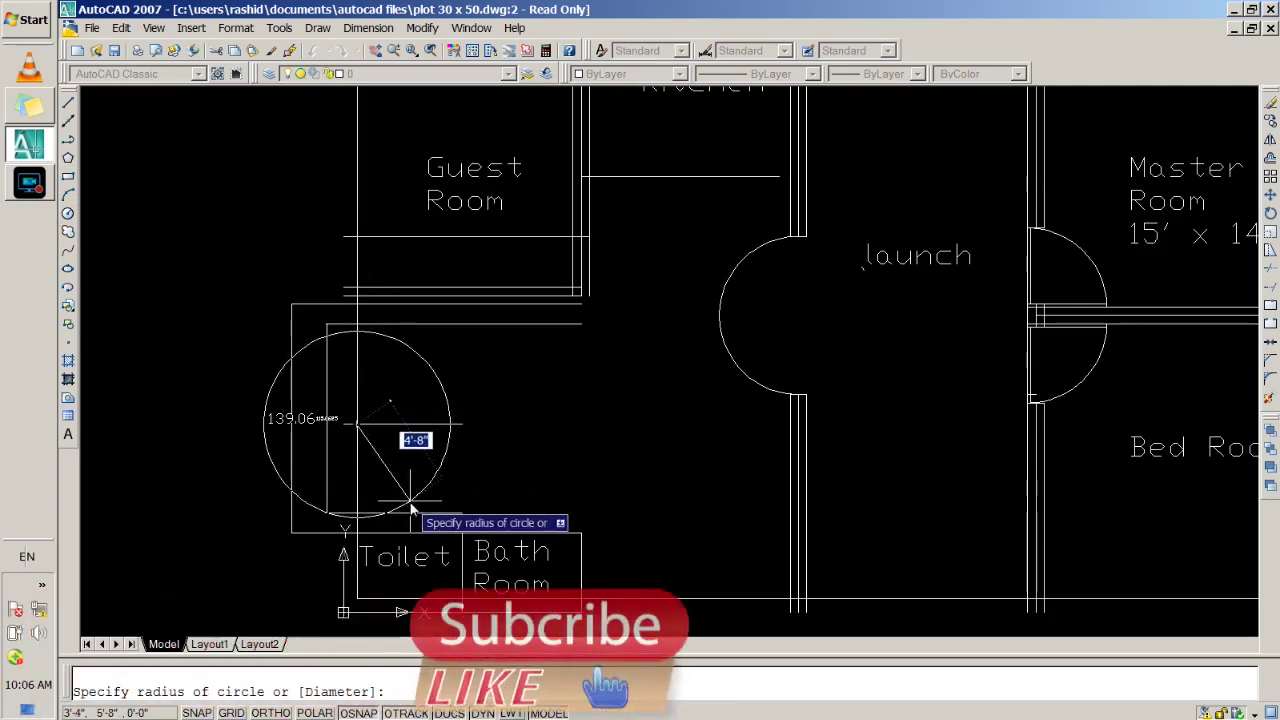
pyautogui.press('Escape')
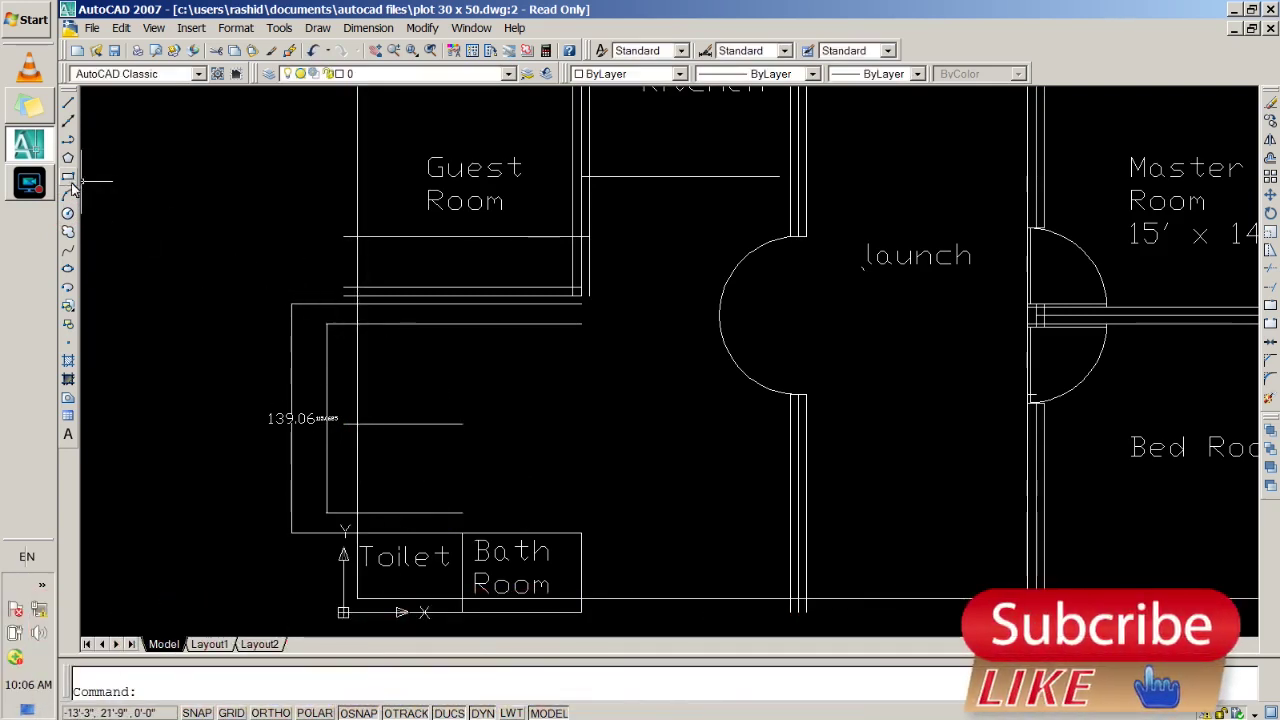
pyautogui.click(68, 195)
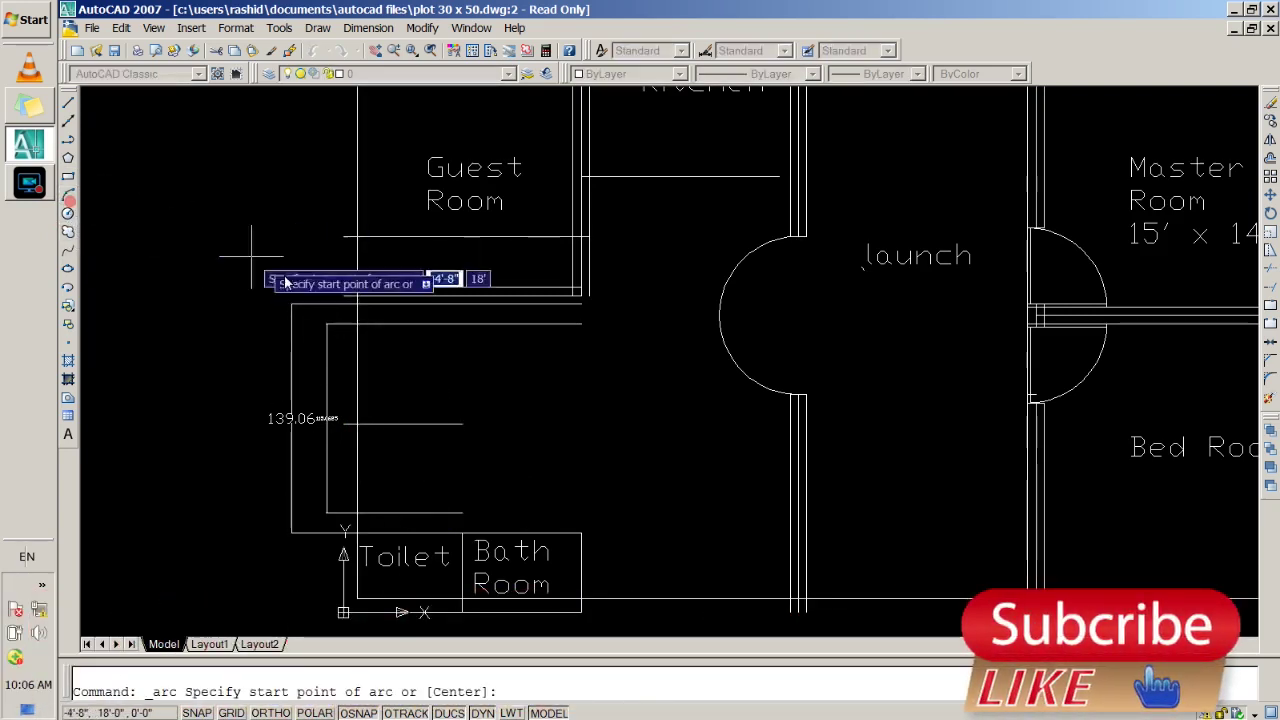
pyautogui.click(357, 324)
pyautogui.click(357, 424)
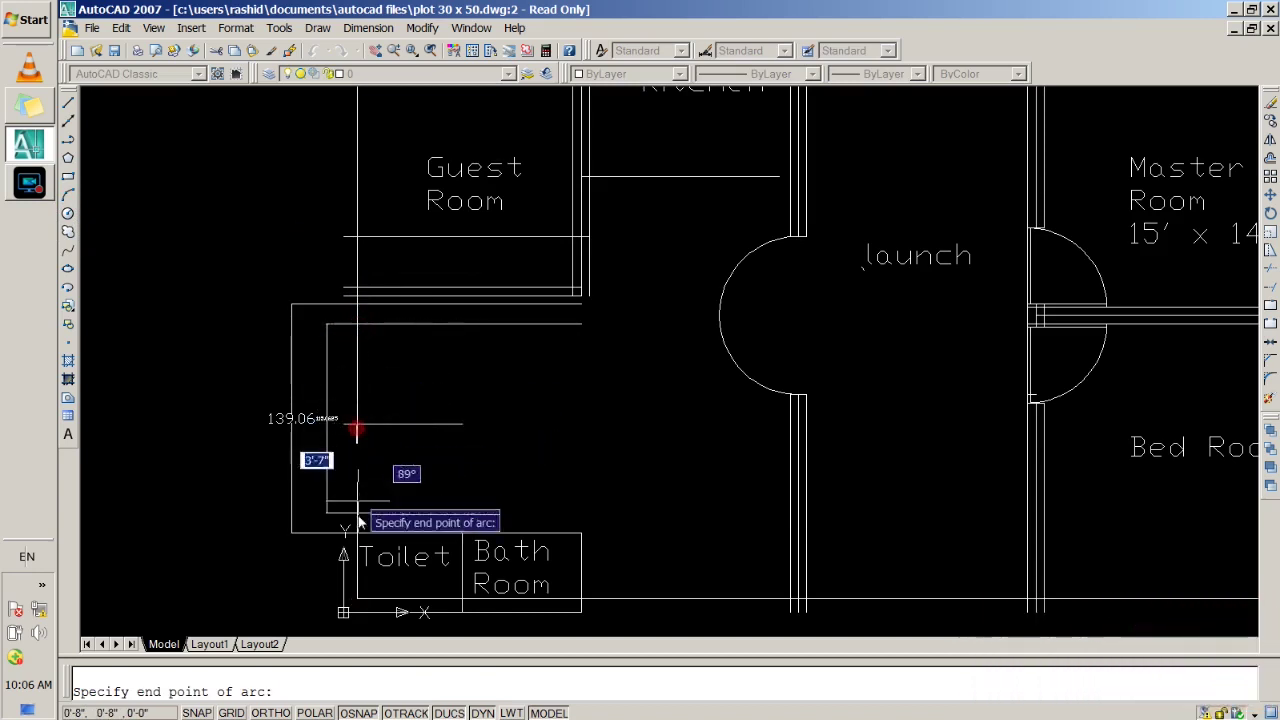
pyautogui.click(357, 515)
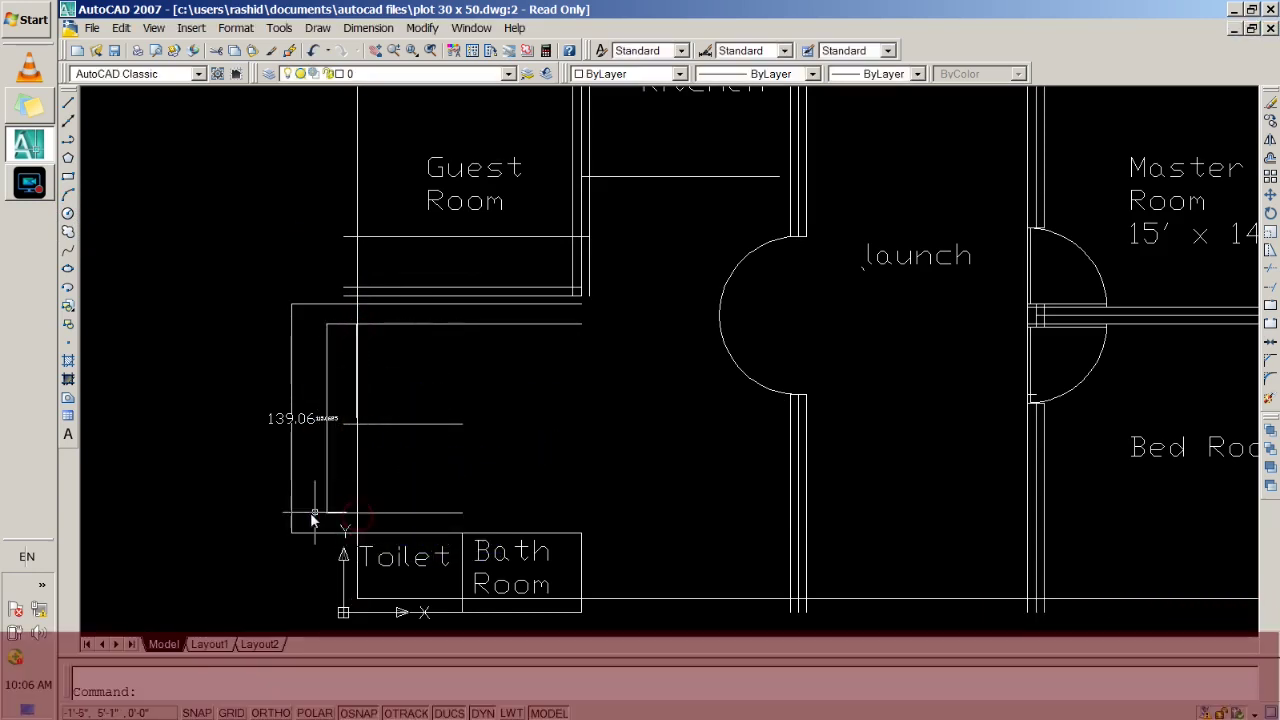
# Draw a second 3-point arc across the opening and begin a circle centred there.
pyautogui.click(68, 205)
pyautogui.click(357, 324)
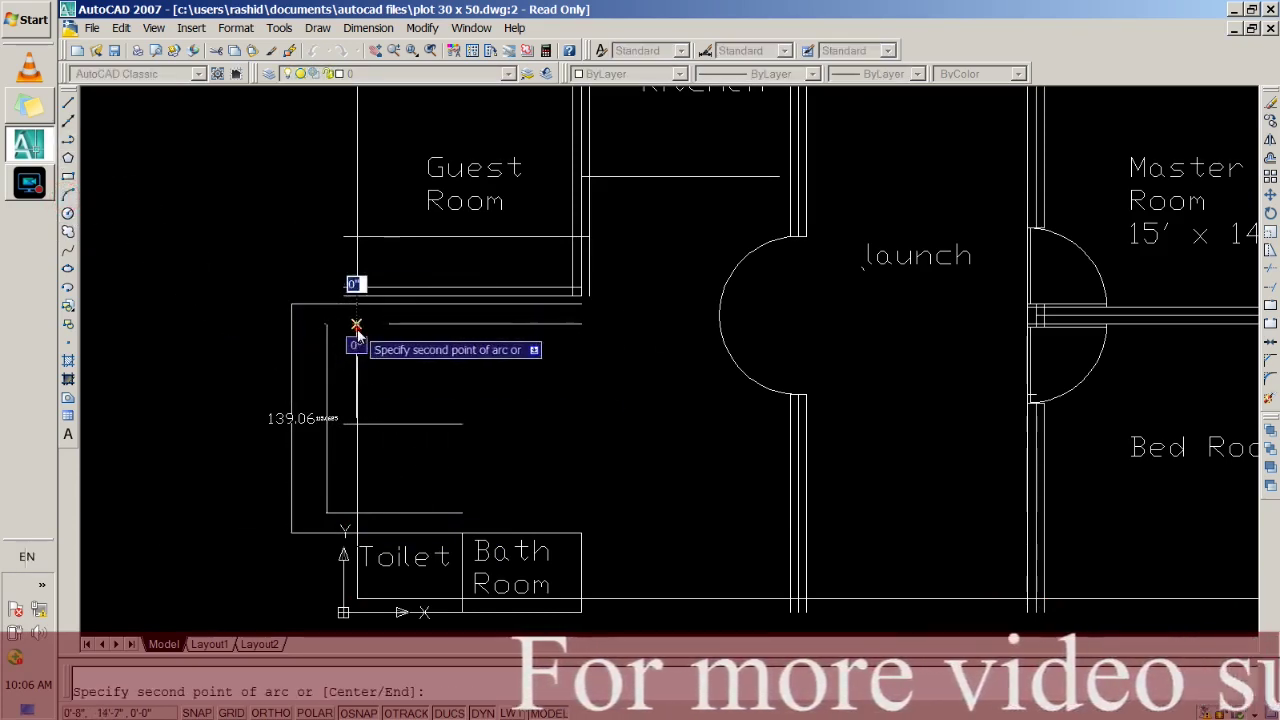
pyautogui.click(356, 424)
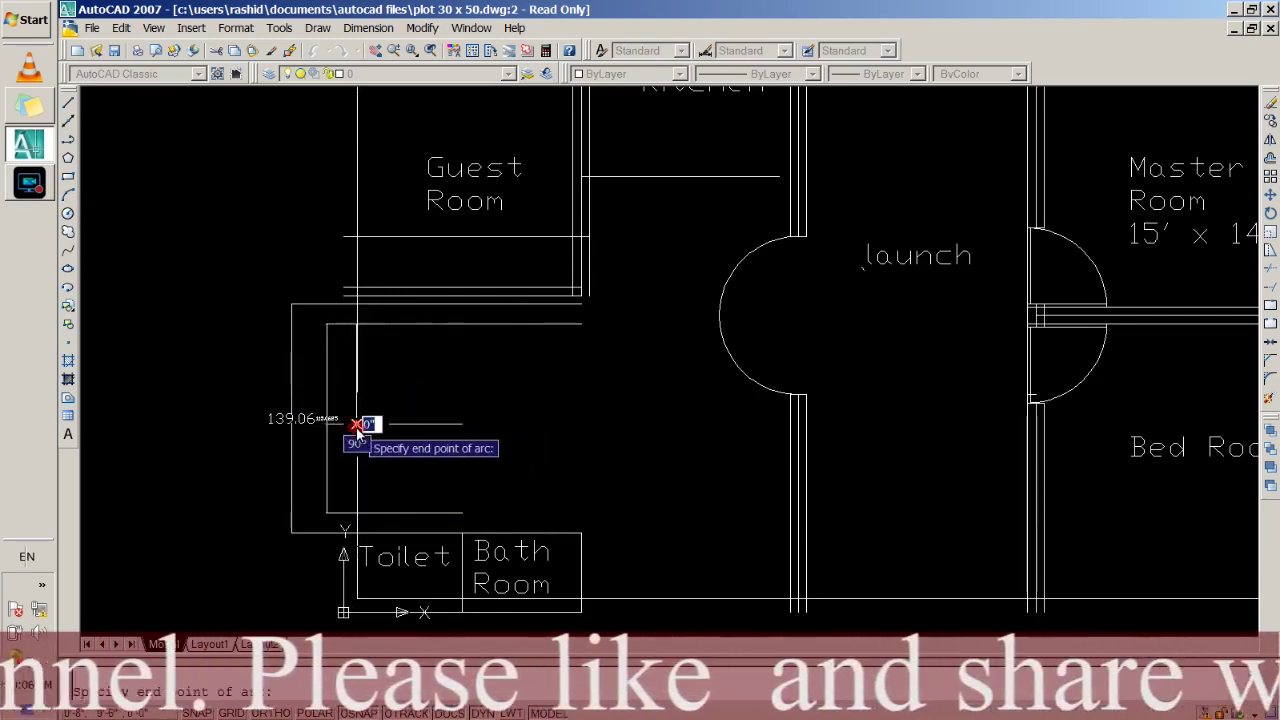
pyautogui.click(356, 514)
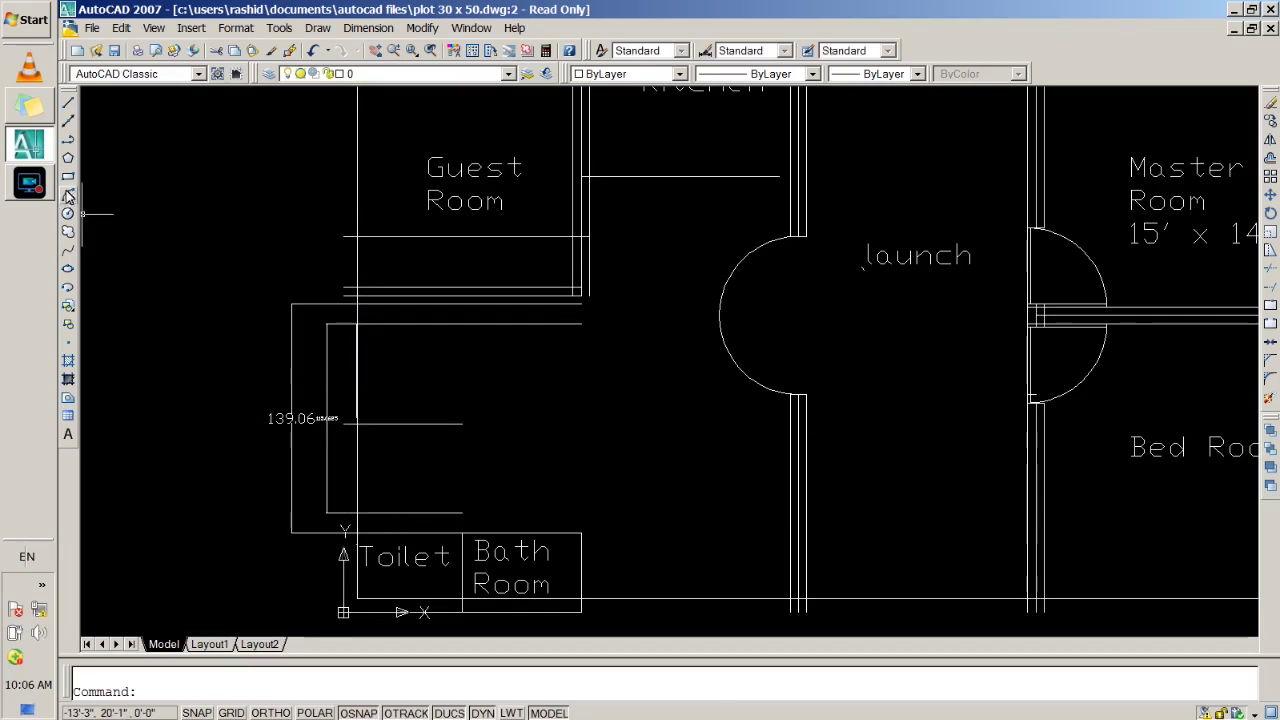
pyautogui.click(67, 215)
pyautogui.click(357, 423)
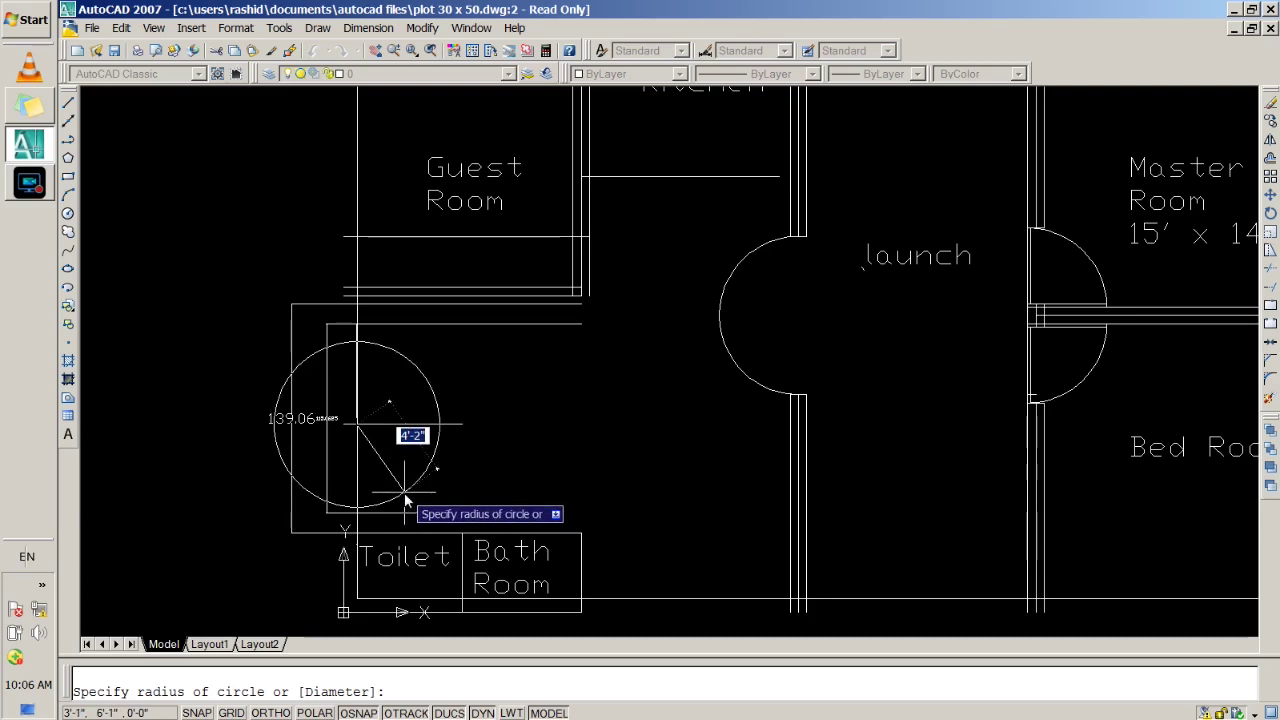
# Draw a 9'-radius circle, then a 4'6"-radius circle centred on the opening, and start TRIM.
pyautogui.write('9')
pyautogui.press('Return')
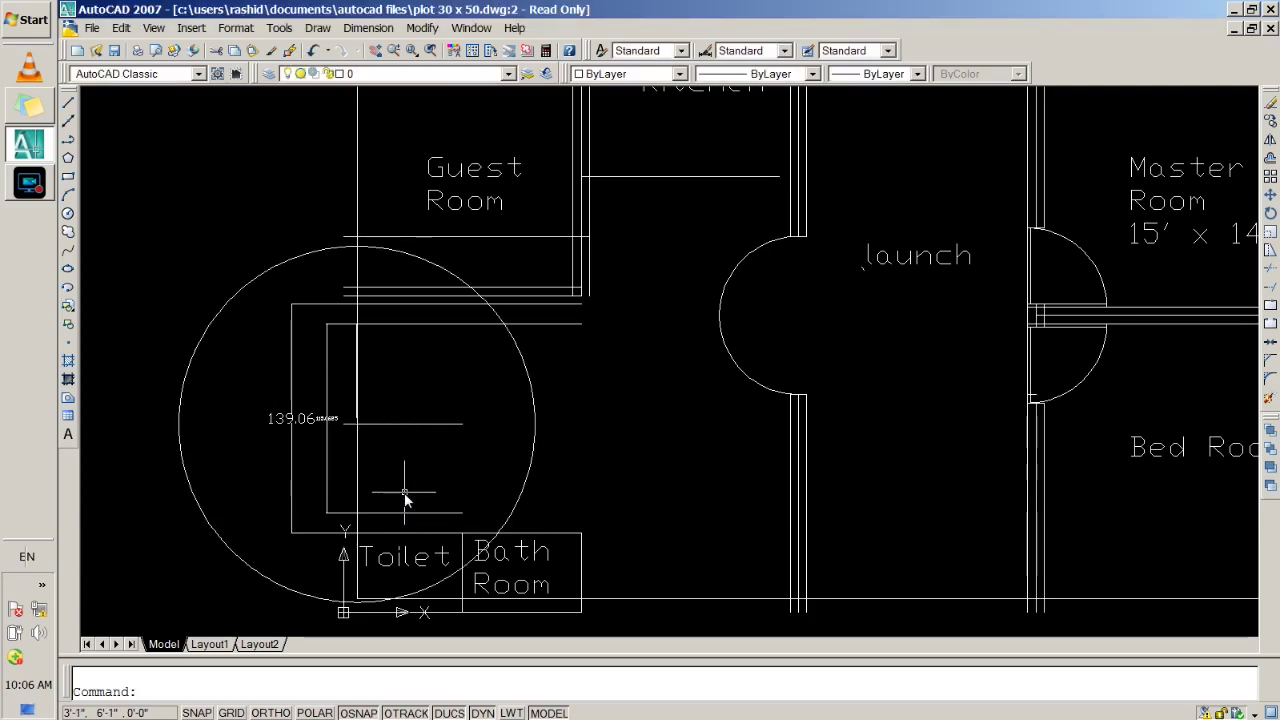
pyautogui.click(69, 213)
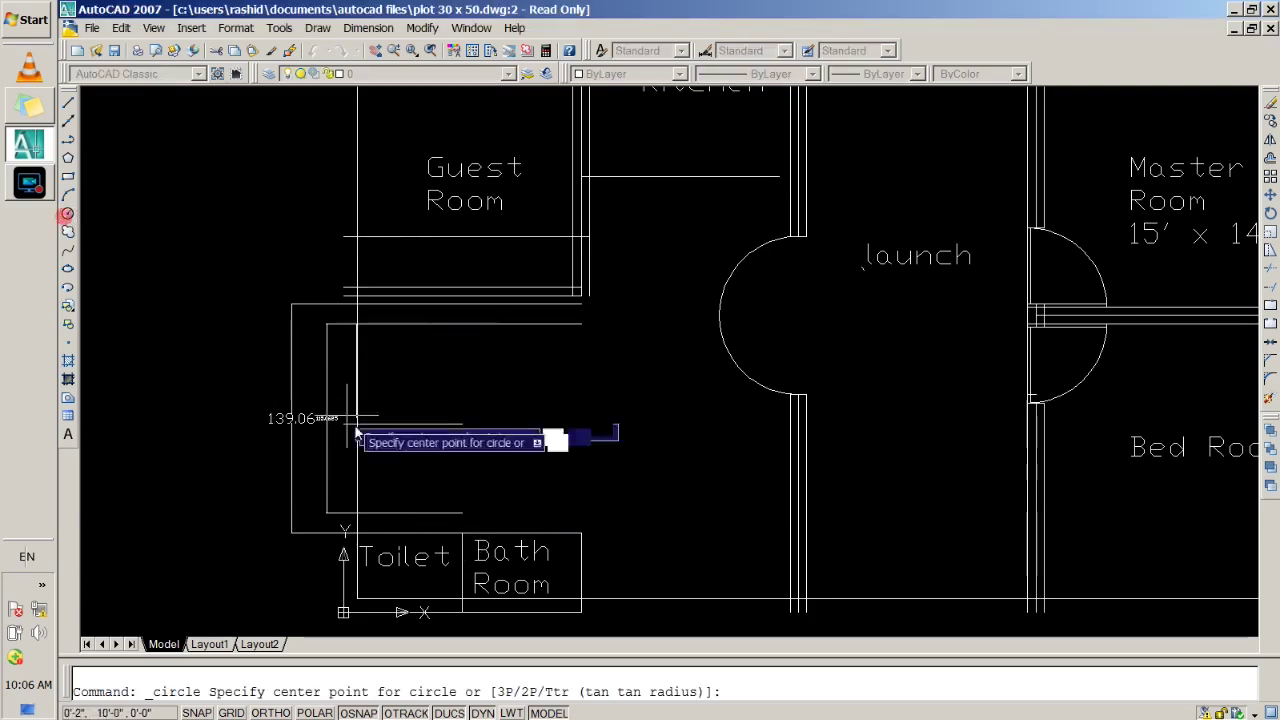
pyautogui.click(357, 424)
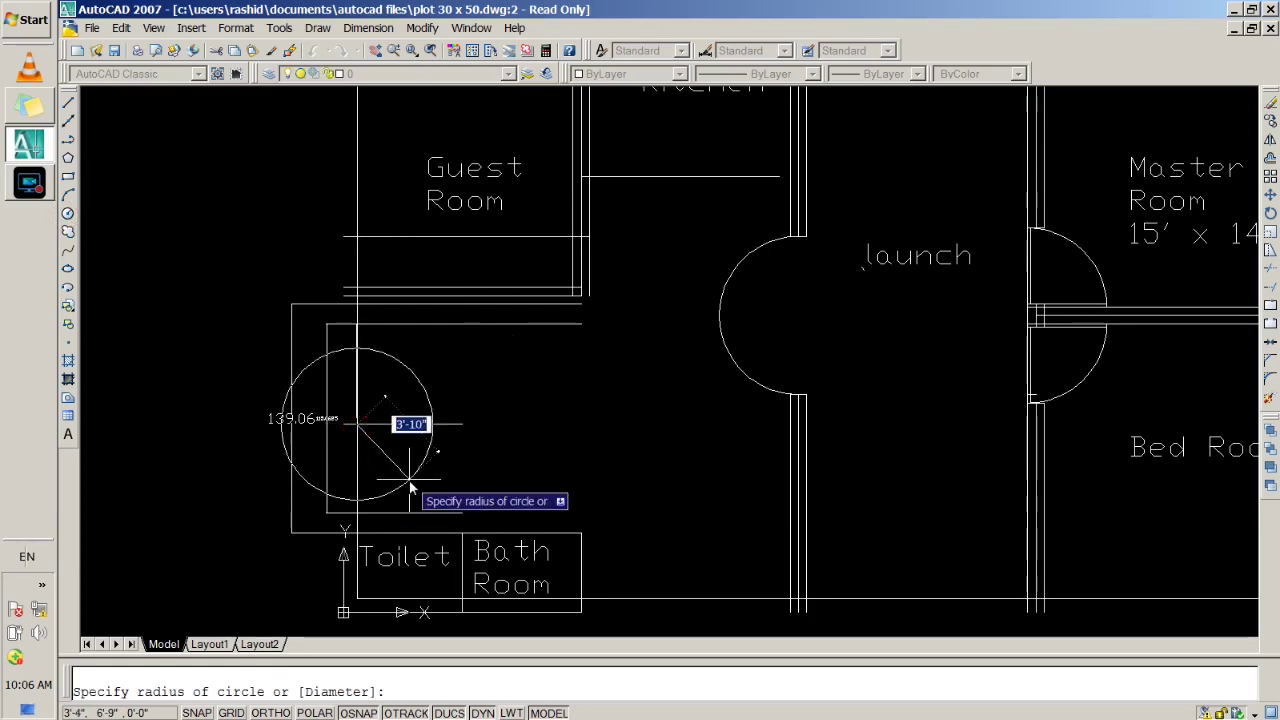
pyautogui.write("4'6")
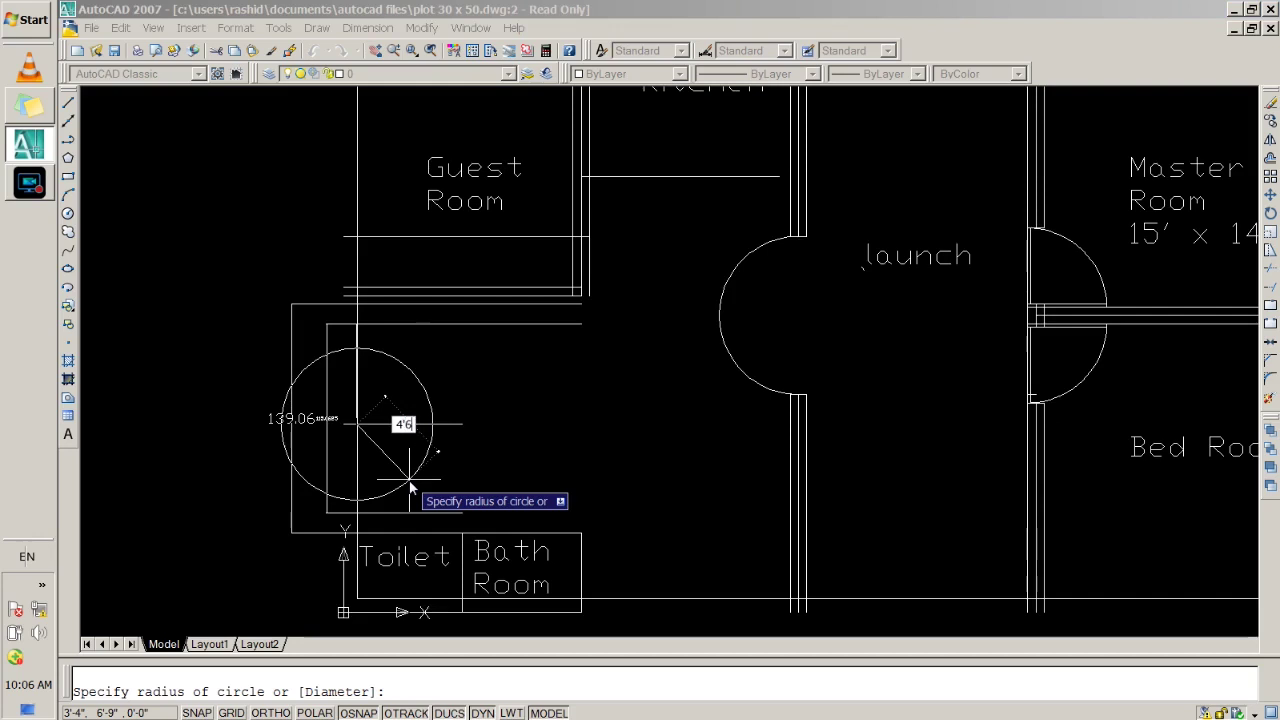
pyautogui.press('Return')
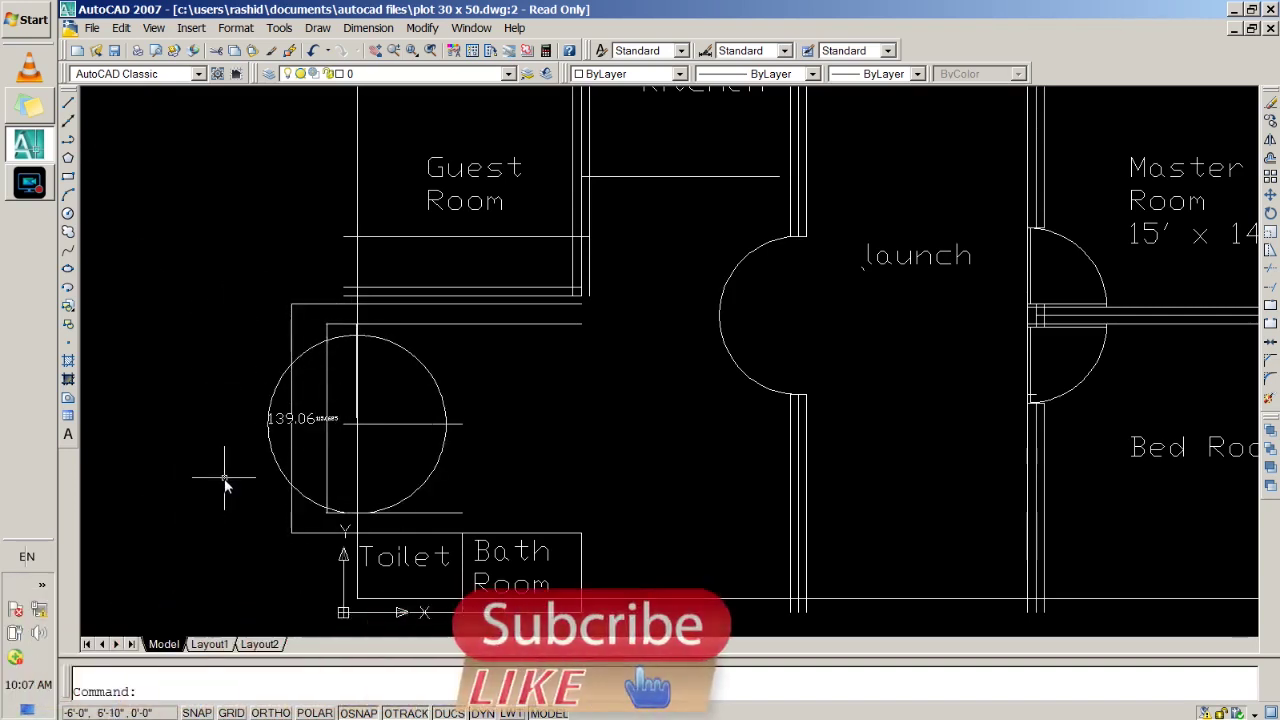
pyautogui.write('tr')
pyautogui.press('Return')
pyautogui.press('Return')
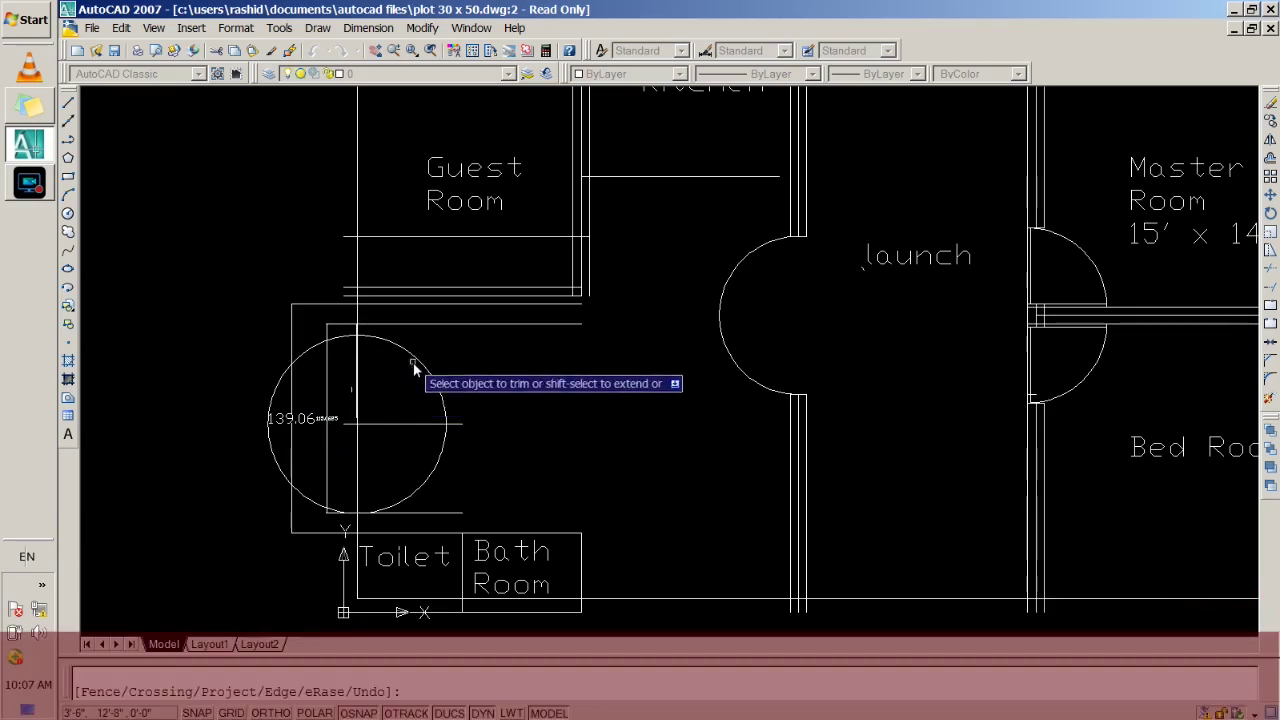
# Trim the horizontal line, the circle's left half and the wall lines inside the opening.
pyautogui.click(386, 422)
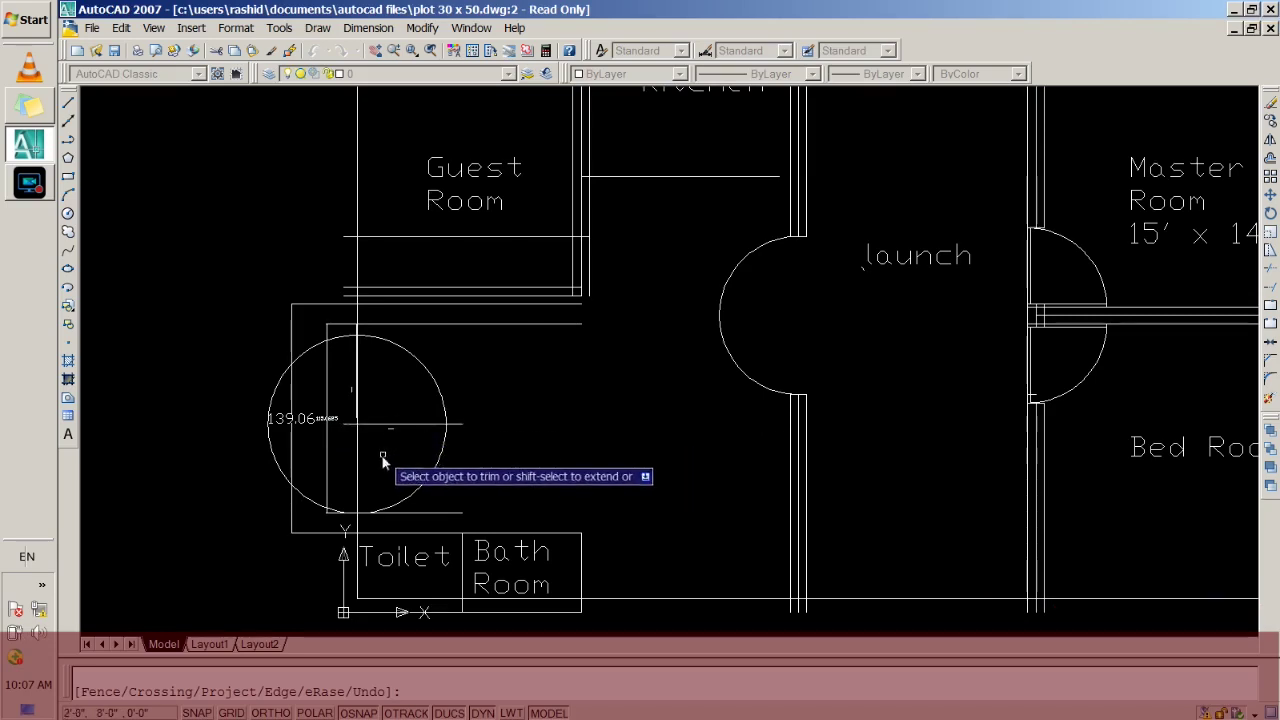
pyautogui.click(343, 424)
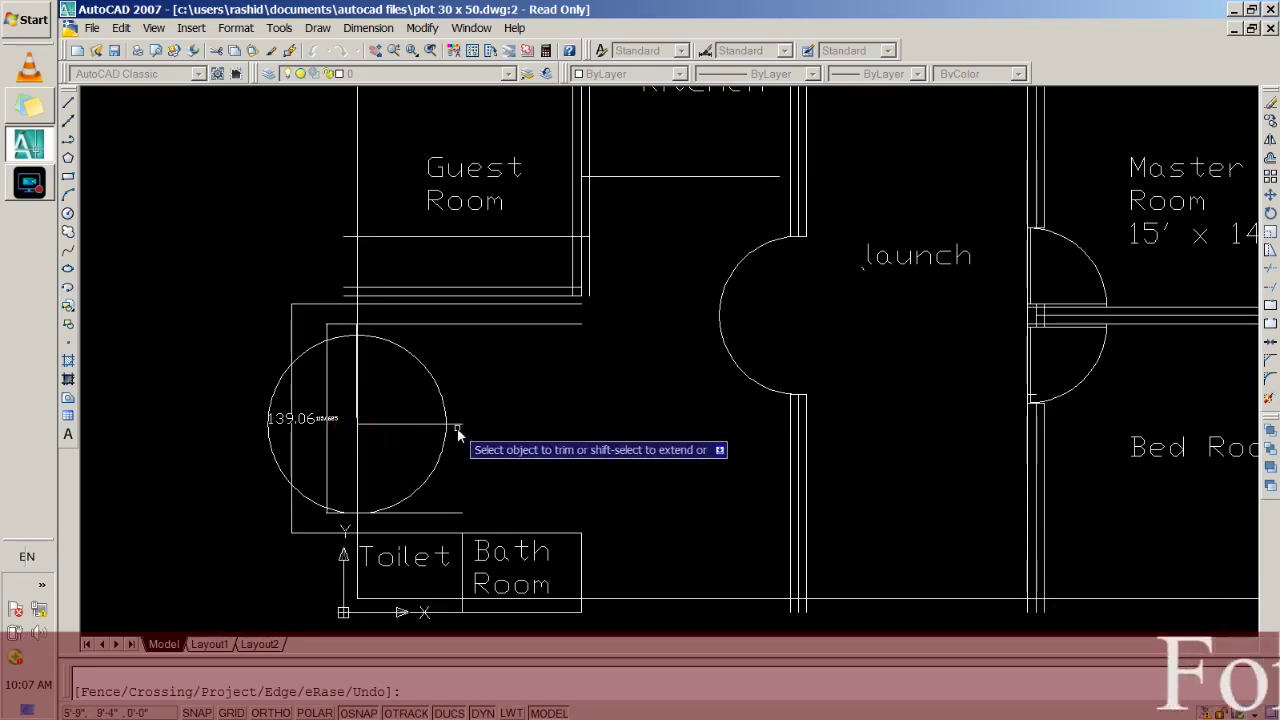
pyautogui.click(460, 424)
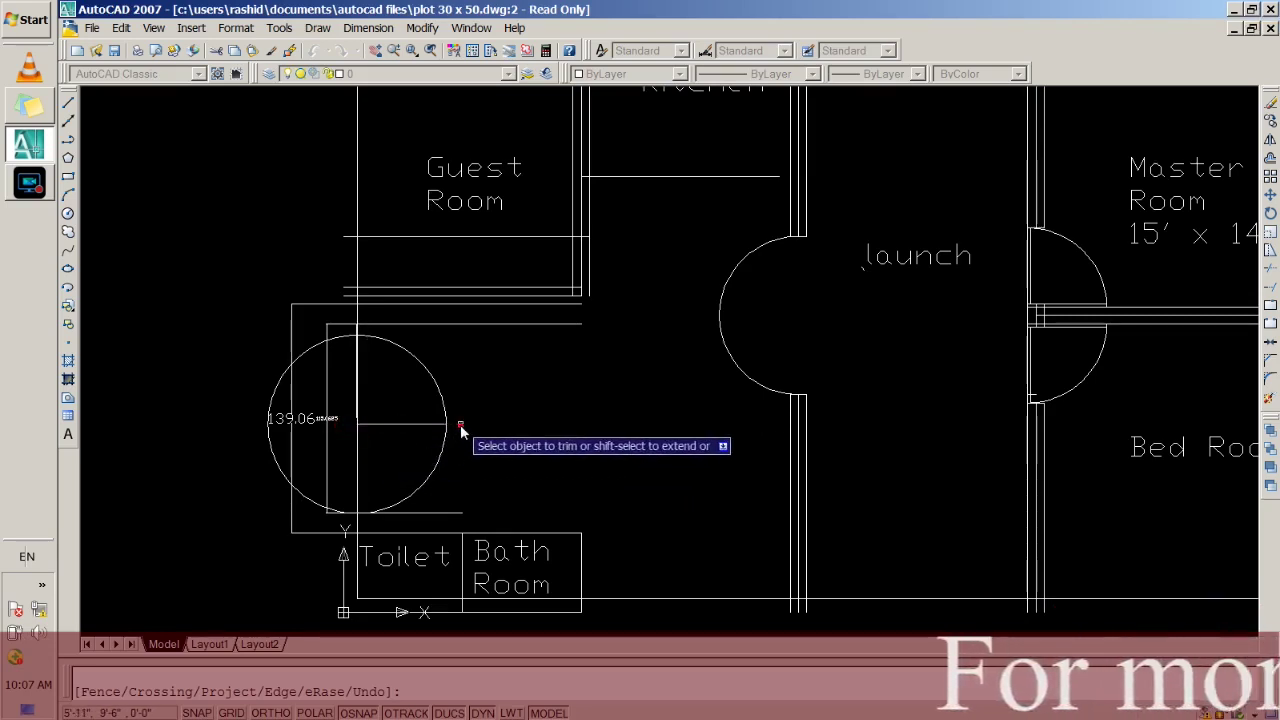
pyautogui.click(345, 337)
pyautogui.click(357, 366)
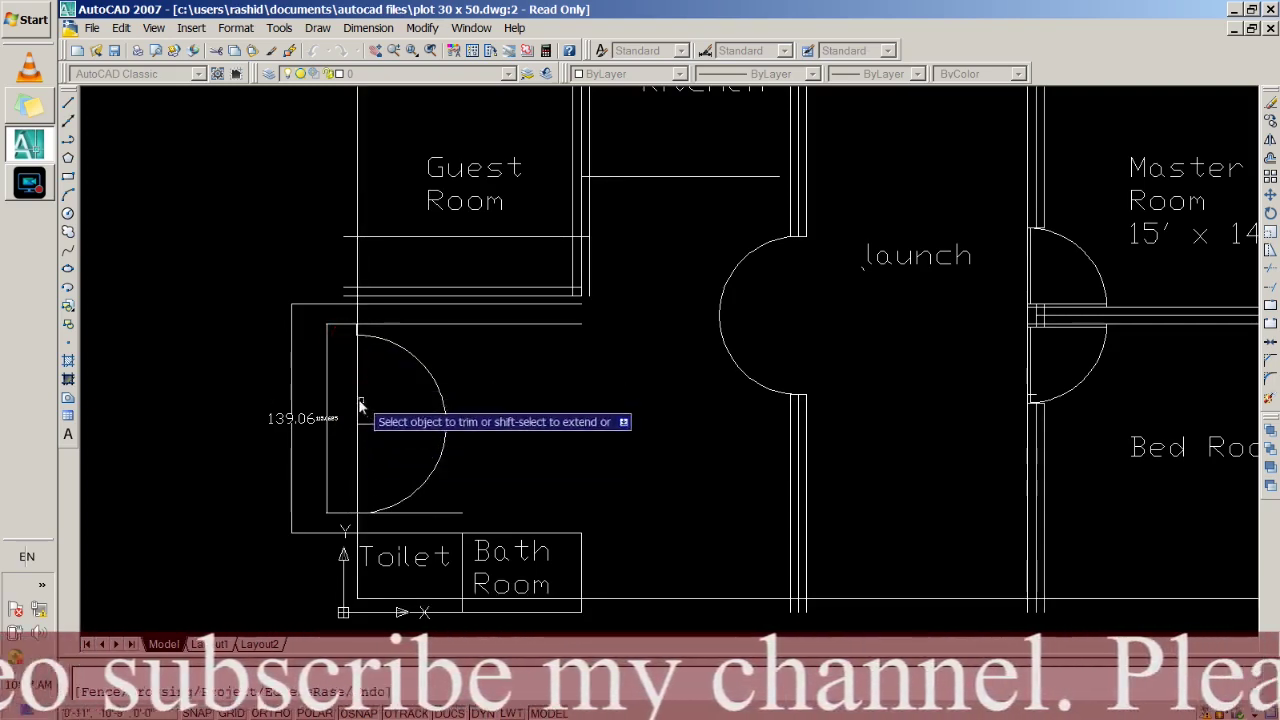
pyautogui.click(357, 468)
pyautogui.press('Return')
# Trim the last leftover wall segment inside the door arc and select the door's straight edge.
pyautogui.click(357, 468)
pyautogui.press('Escape')
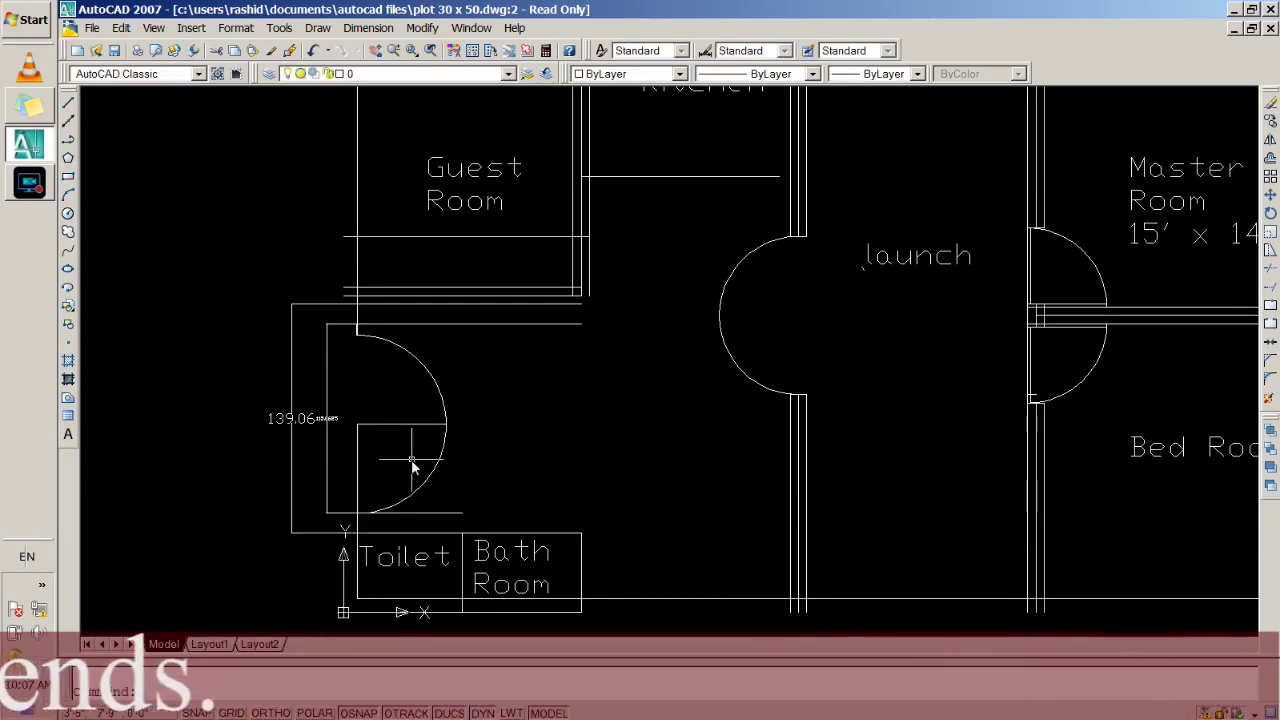
pyautogui.press('Return')
pyautogui.press('Return')
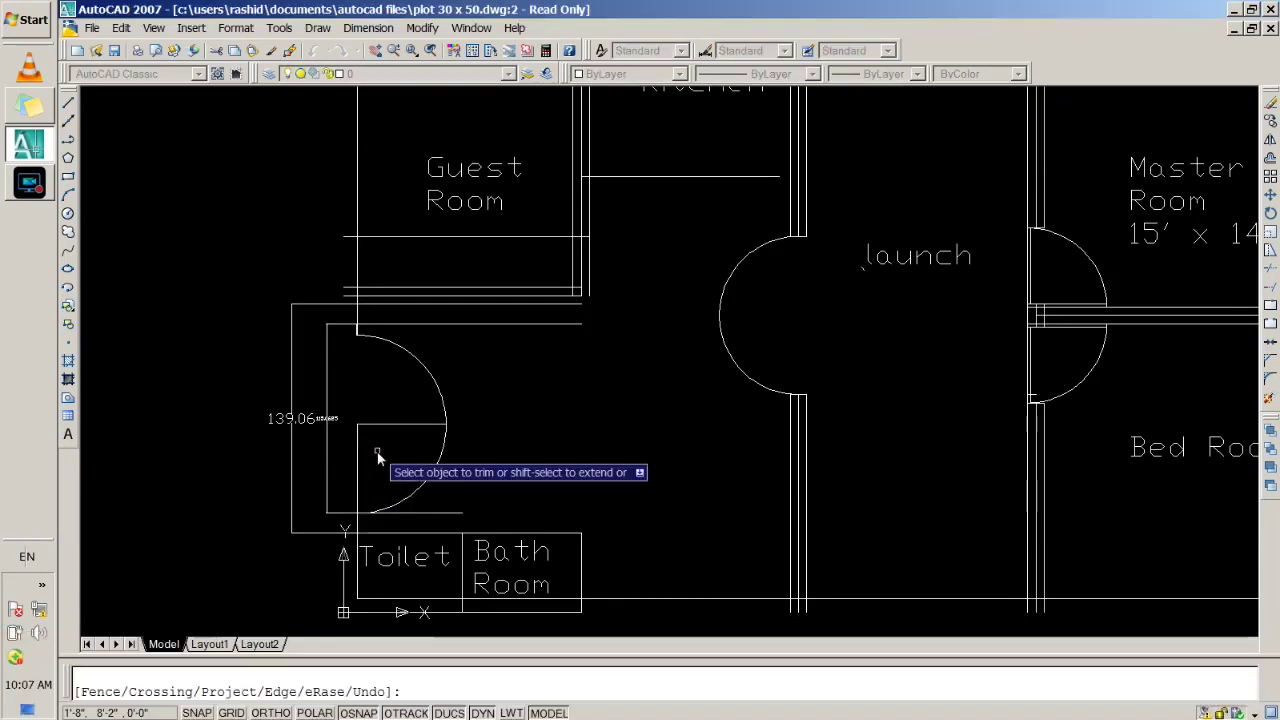
pyautogui.click(357, 463)
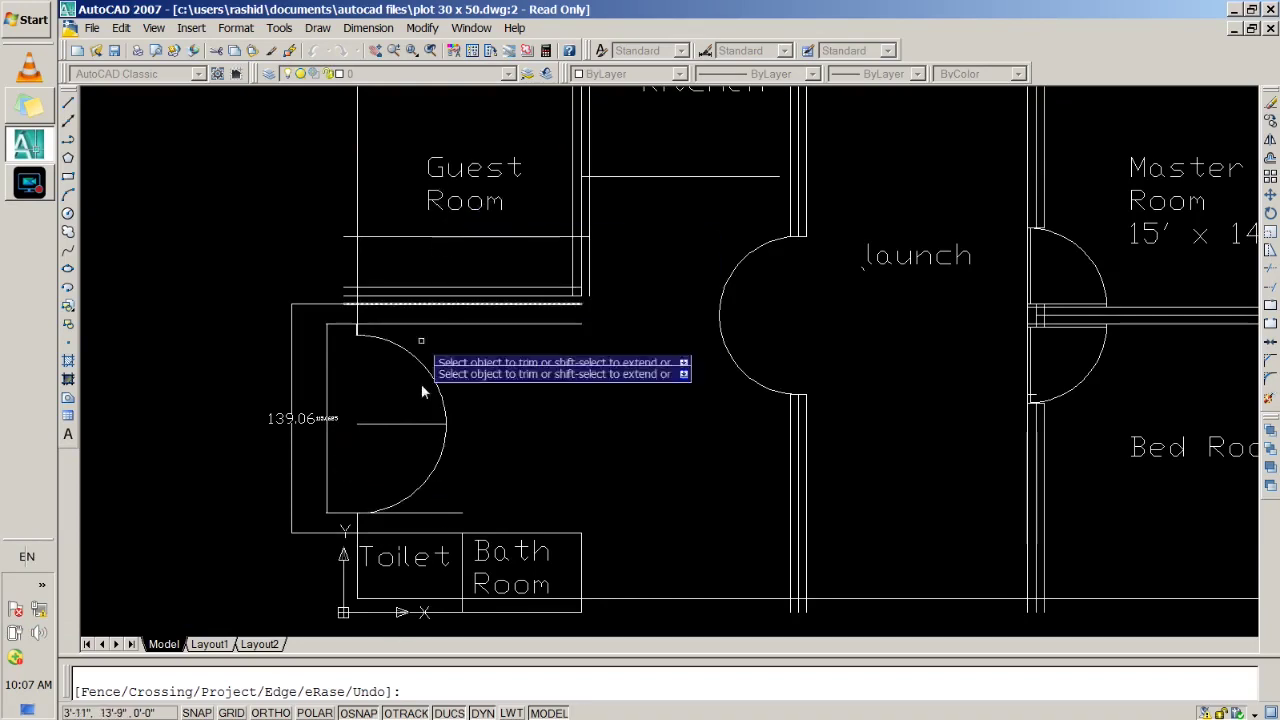
pyautogui.press('Return')
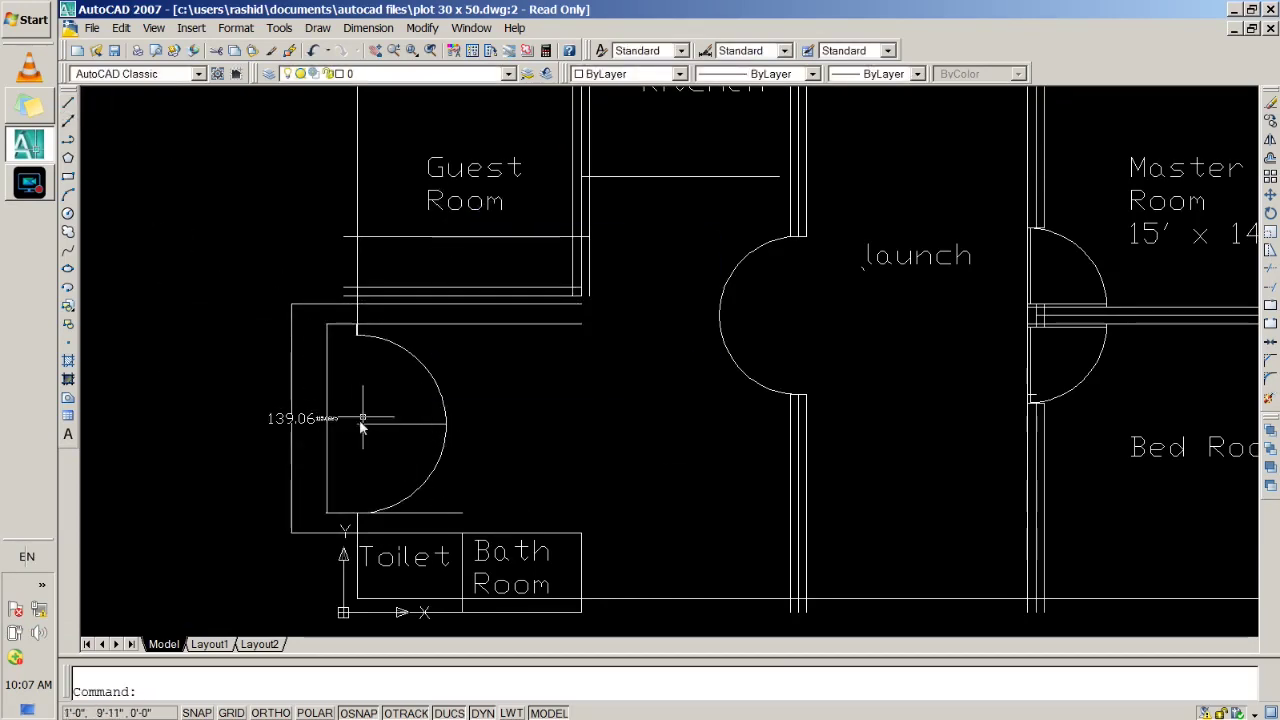
pyautogui.click(382, 333)
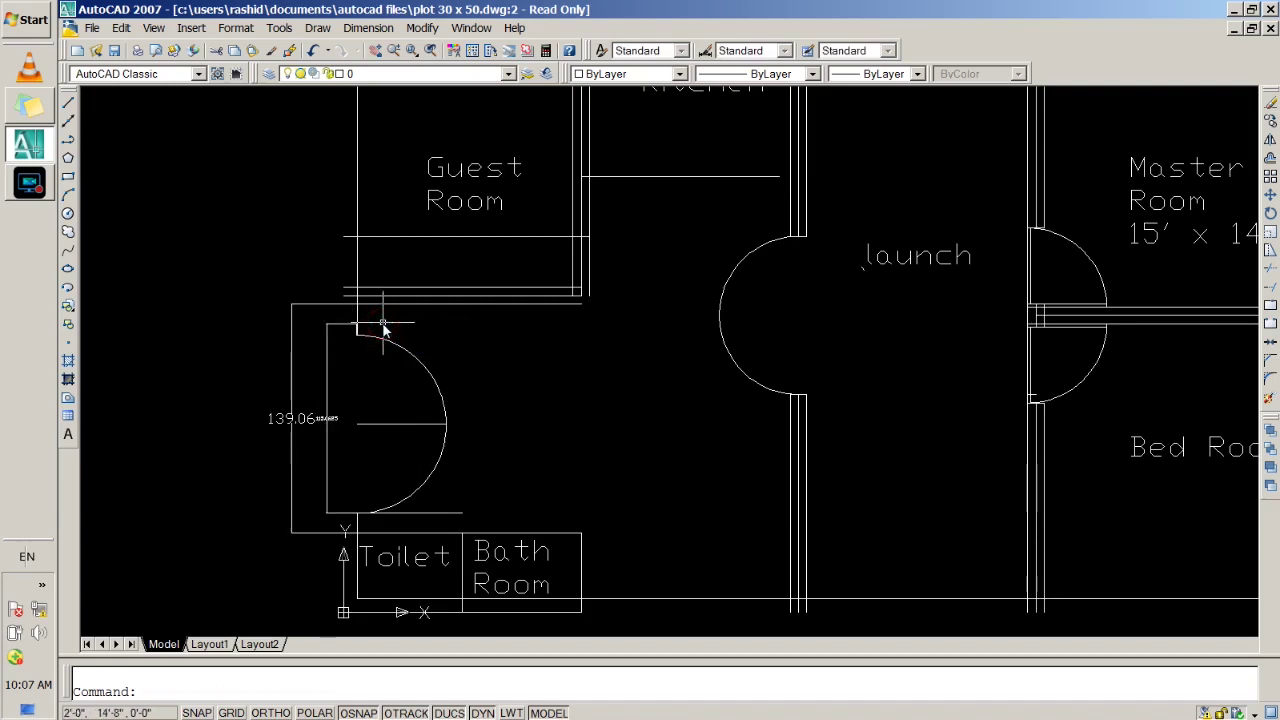
pyautogui.click(400, 513)
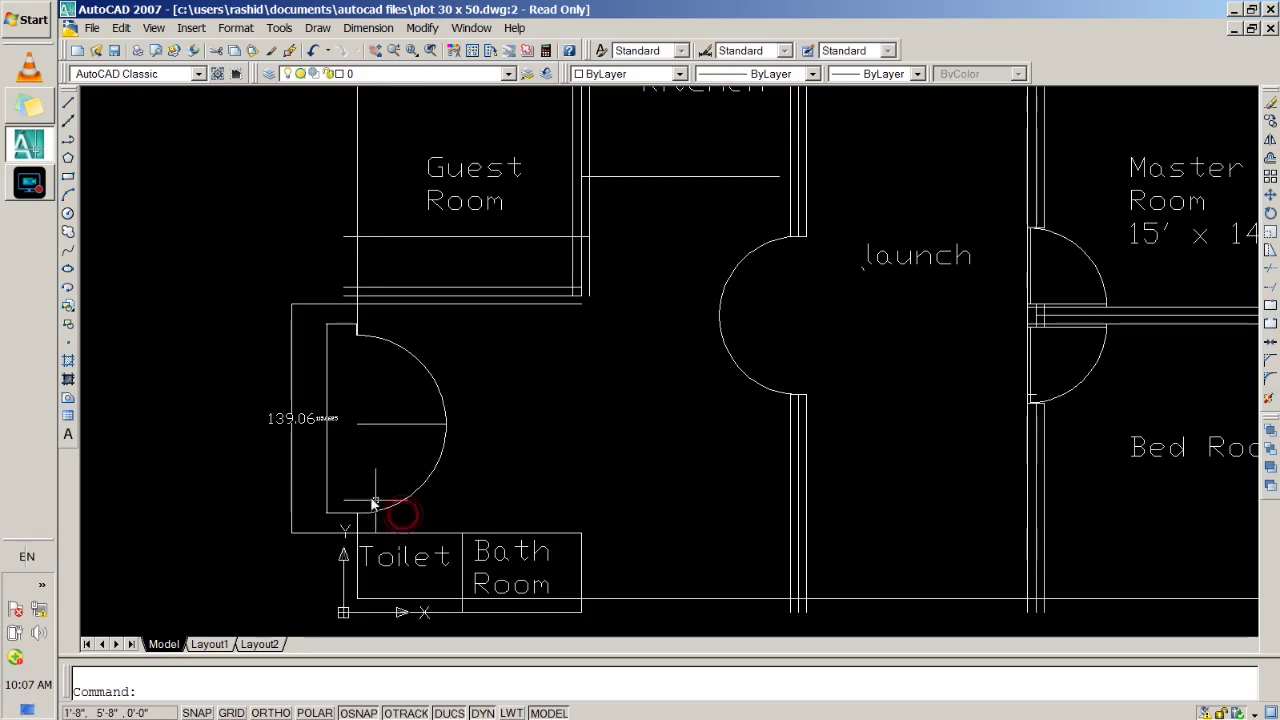
# Add a linear dimension (108.0000) across the door opening from its top to bottom end.
pyautogui.click(368, 28)
pyautogui.click(370, 77)
pyautogui.click(356, 333)
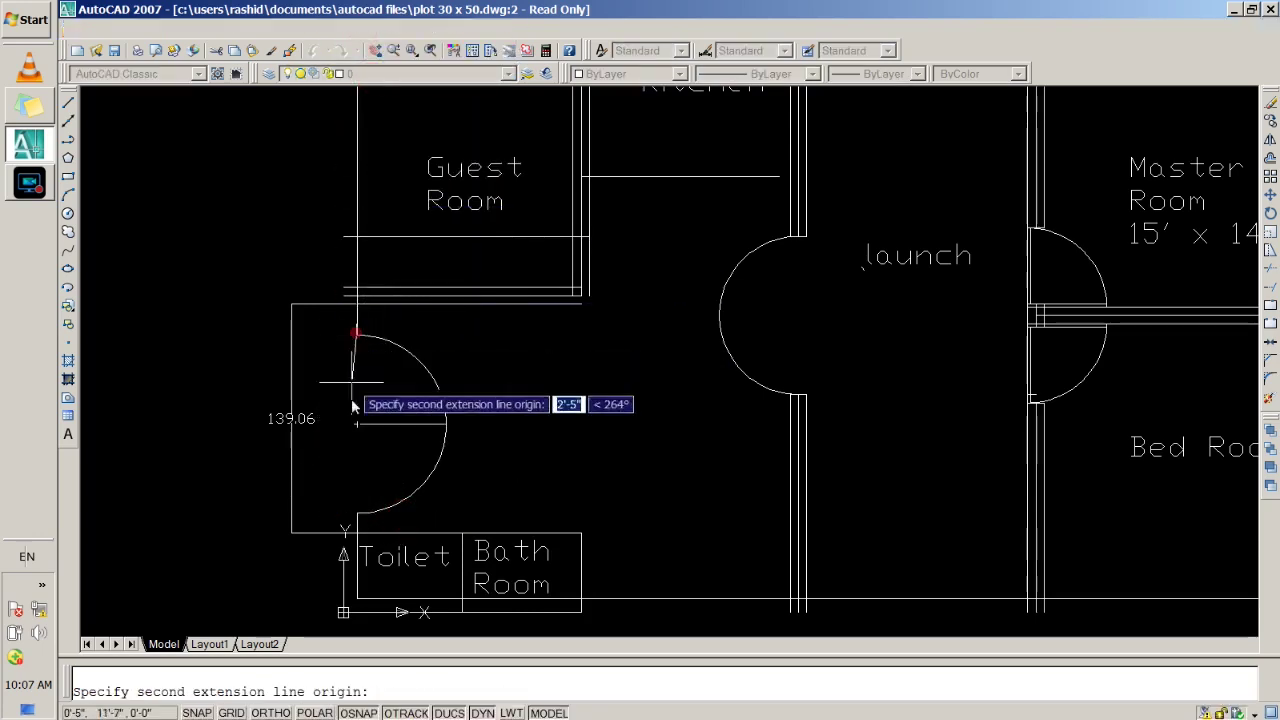
pyautogui.click(350, 515)
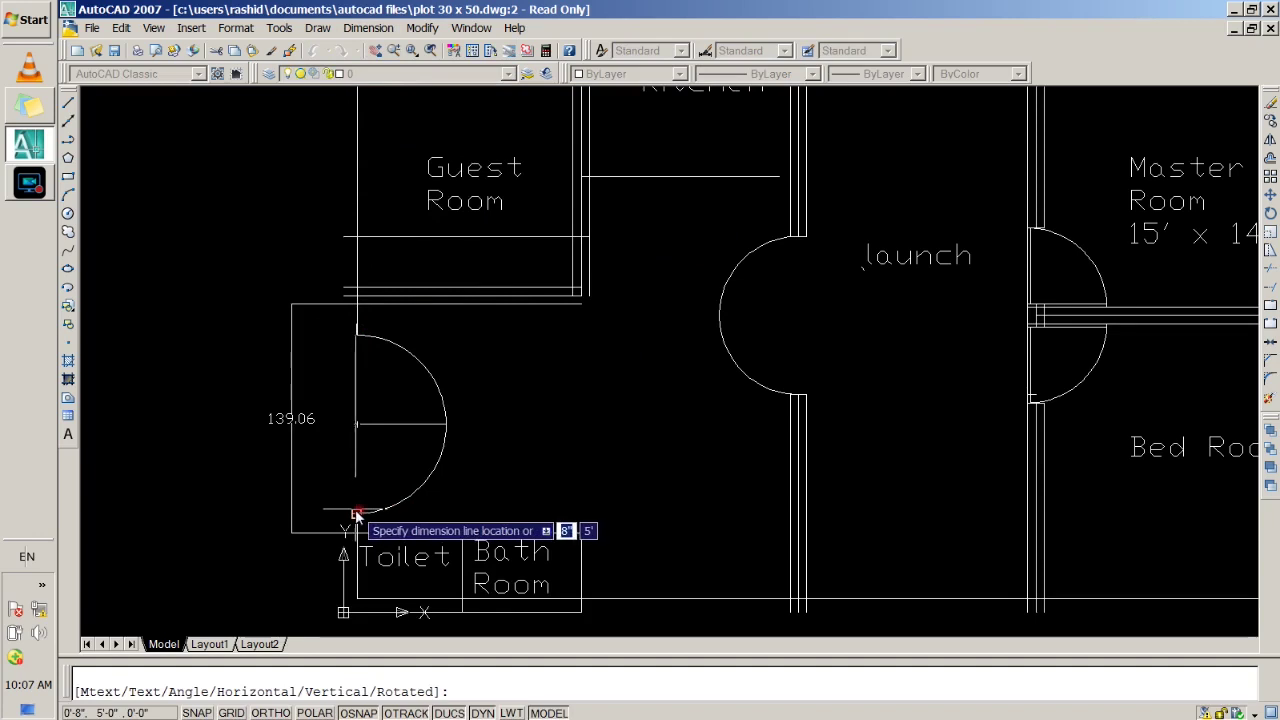
pyautogui.click(338, 459)
# Set the door dimension's text height to 3" in its Properties.
pyautogui.doubleClick(334, 428)
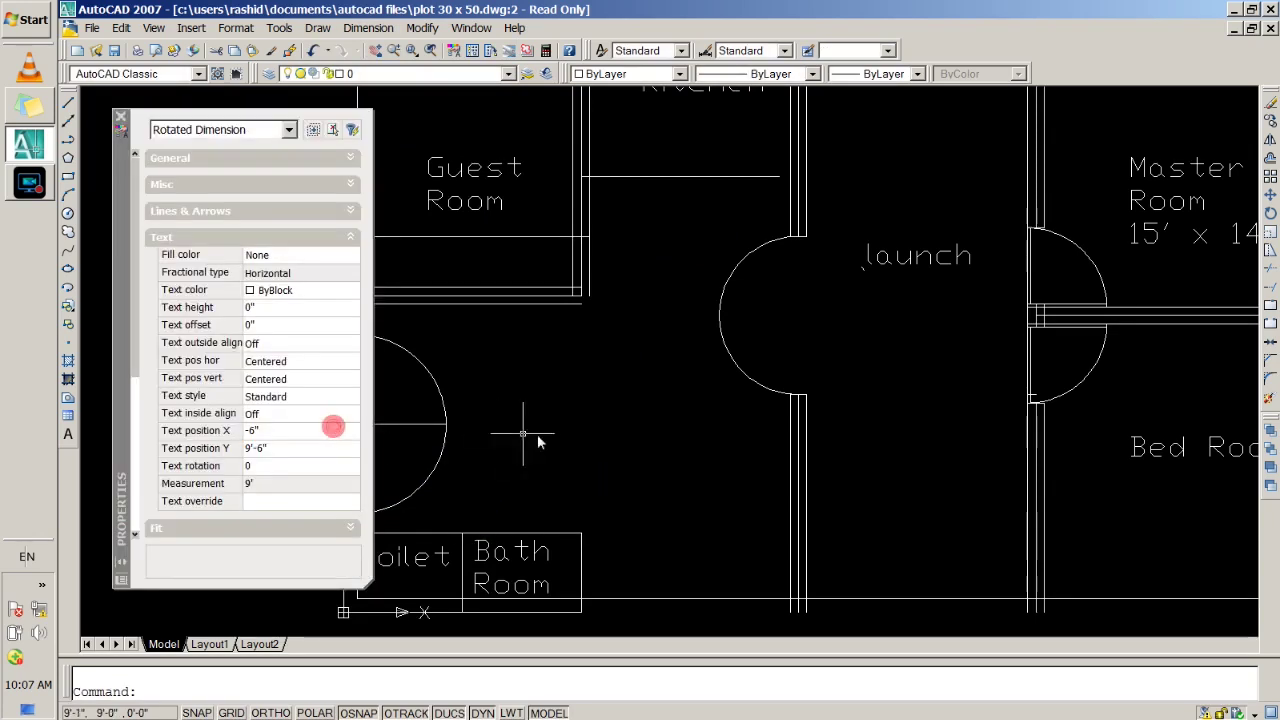
pyautogui.click(258, 310)
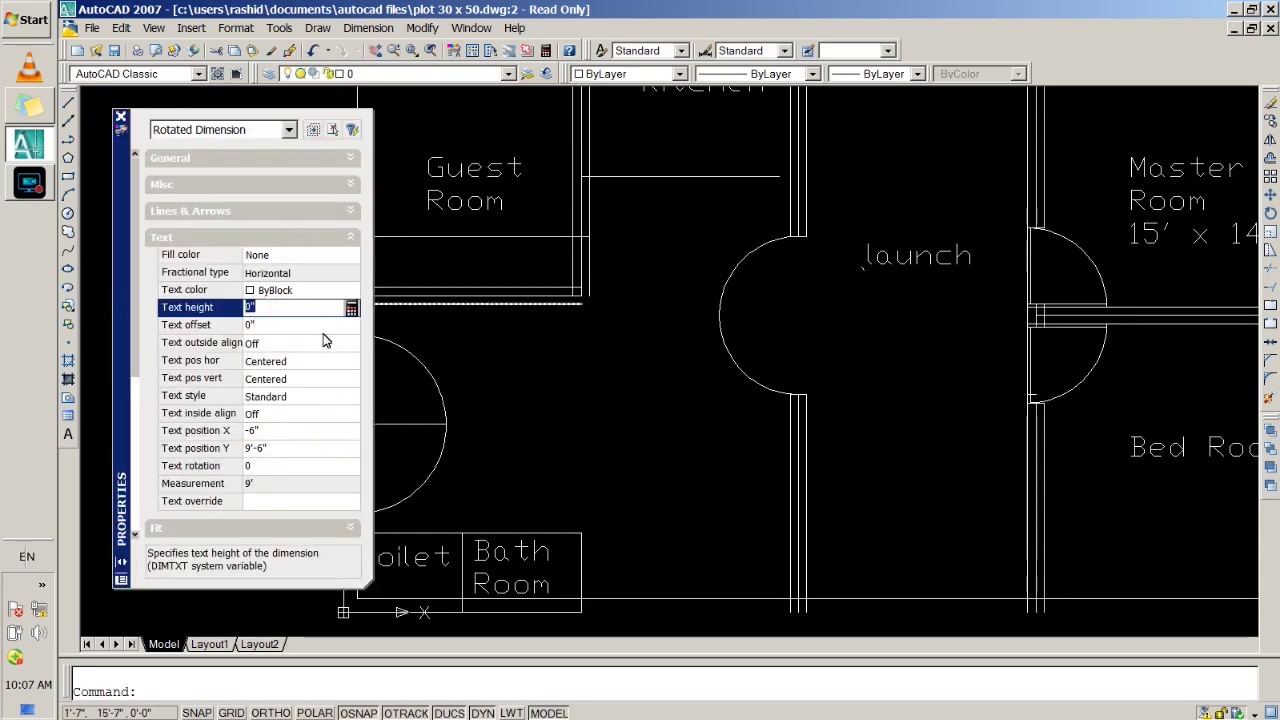
pyautogui.click(351, 309)
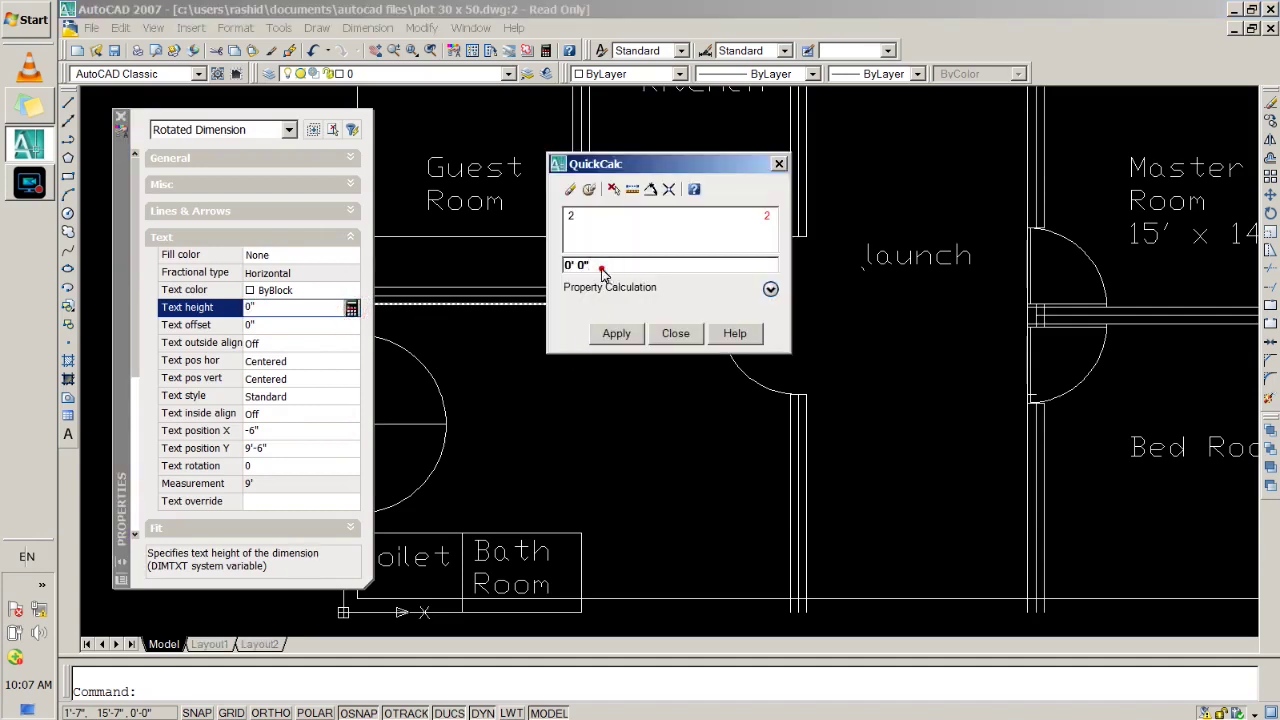
pyautogui.click(617, 334)
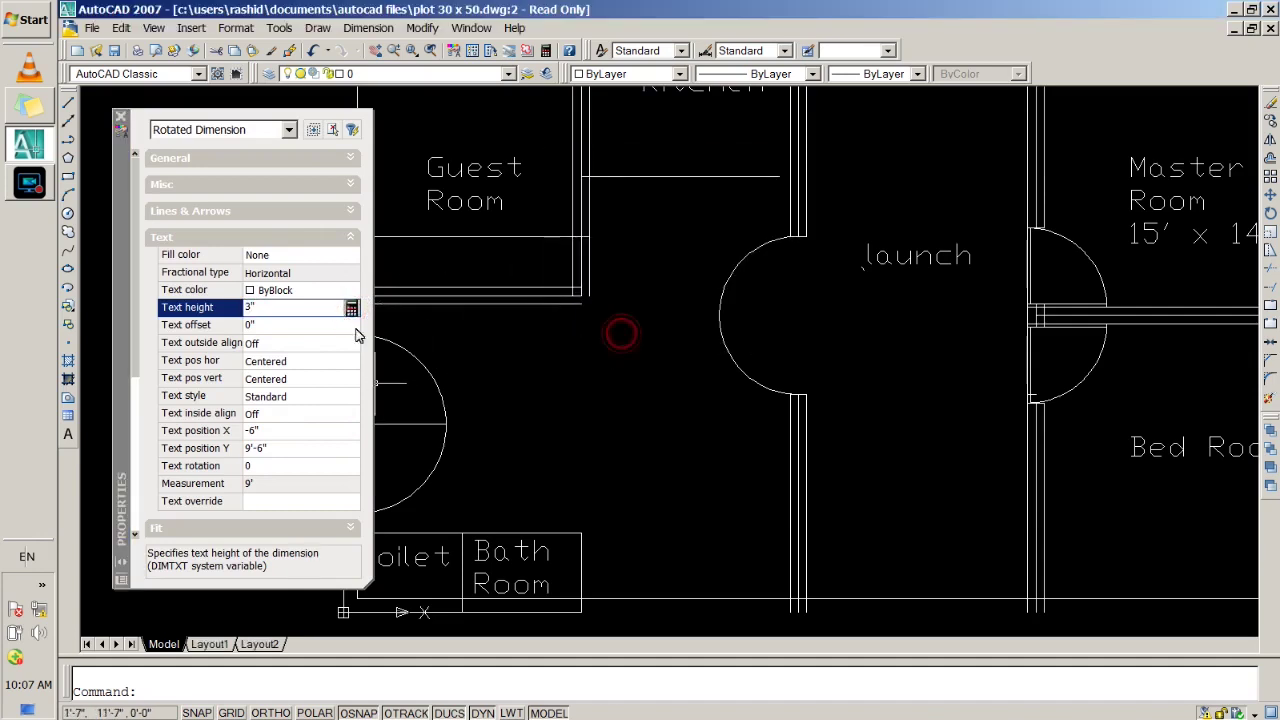
pyautogui.click(121, 118)
# Clear the selection and zoom out to view the whole floor plan.
pyautogui.scroll(5, 333, 435)
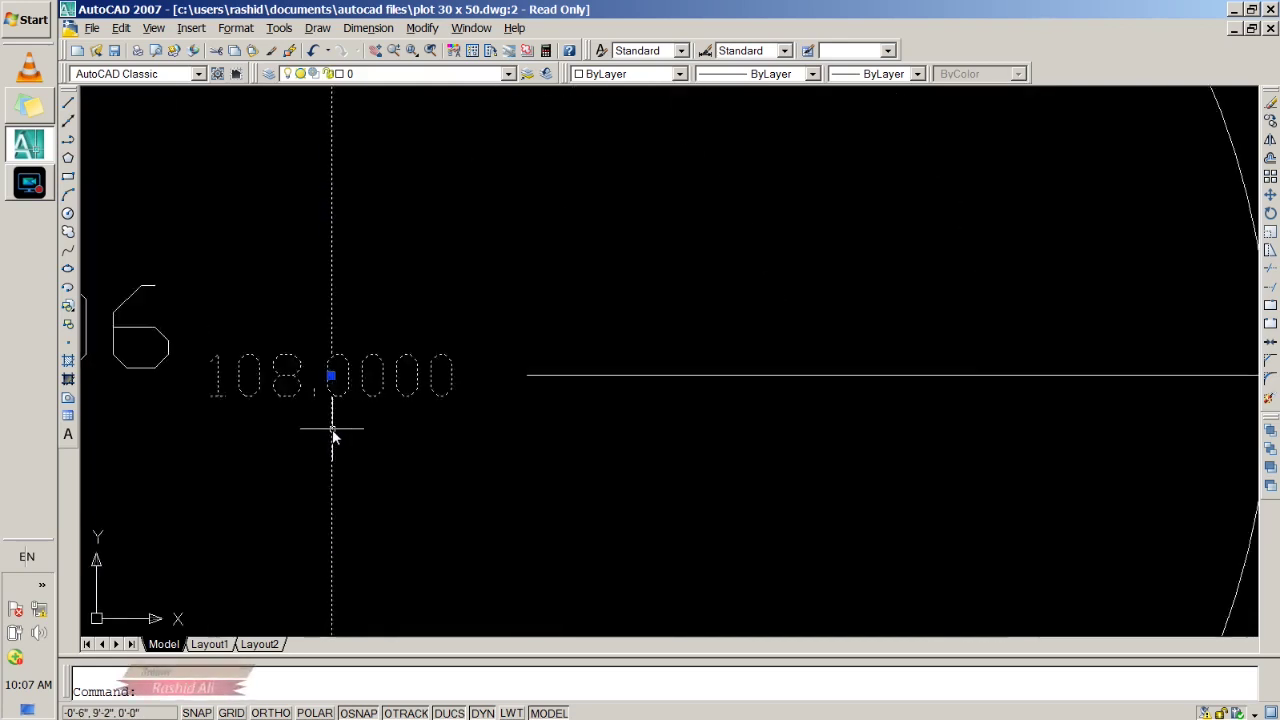
pyautogui.scroll(-2, 333, 437)
pyautogui.scroll(-3, 333, 440)
pyautogui.scroll(-3, 333, 440)
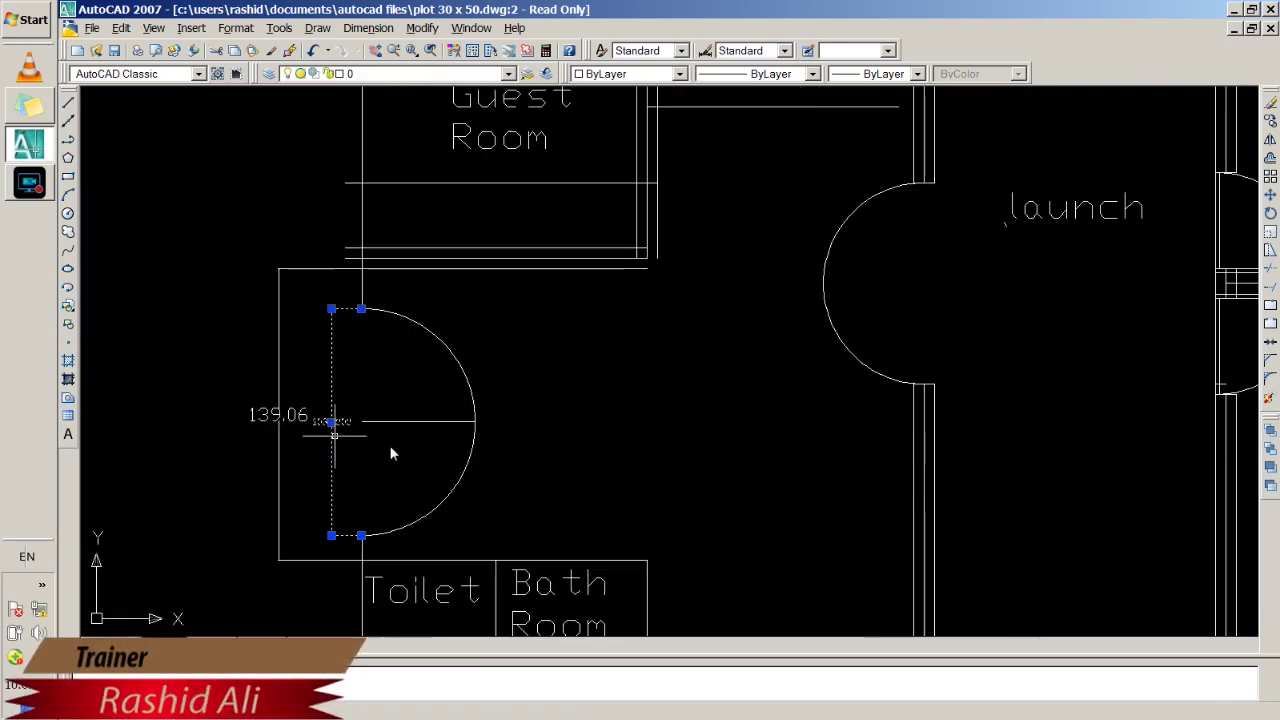
pyautogui.scroll(1, 284, 450)
pyautogui.press('Escape')
pyautogui.click(334, 445)
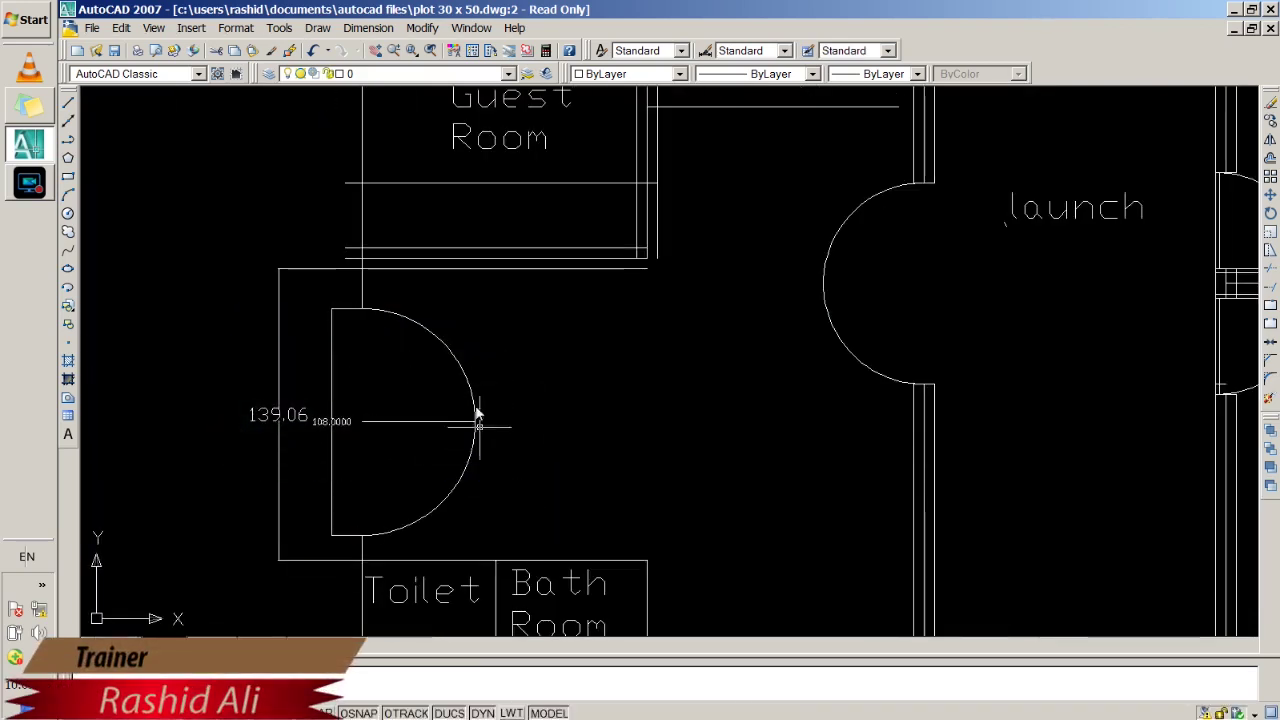
pyautogui.scroll(-2, 478, 415)
pyautogui.scroll(3, 434, 466)
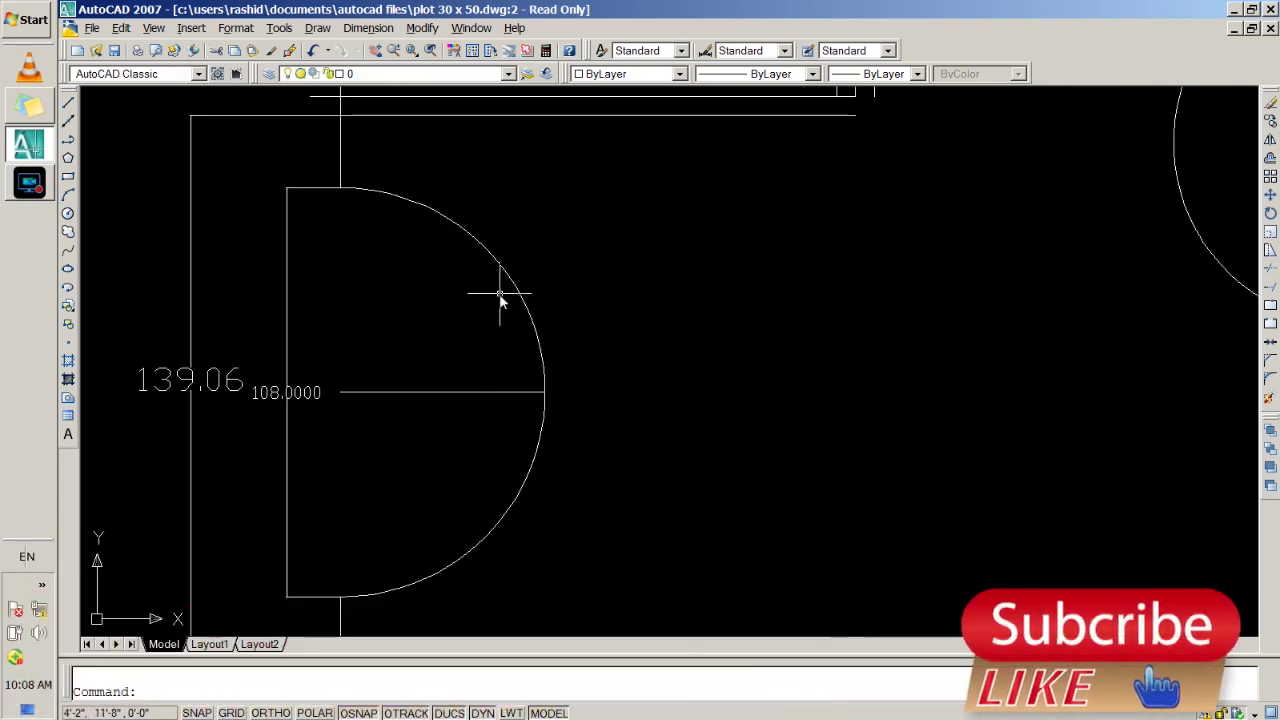
pyautogui.scroll(-5, 530, 258)
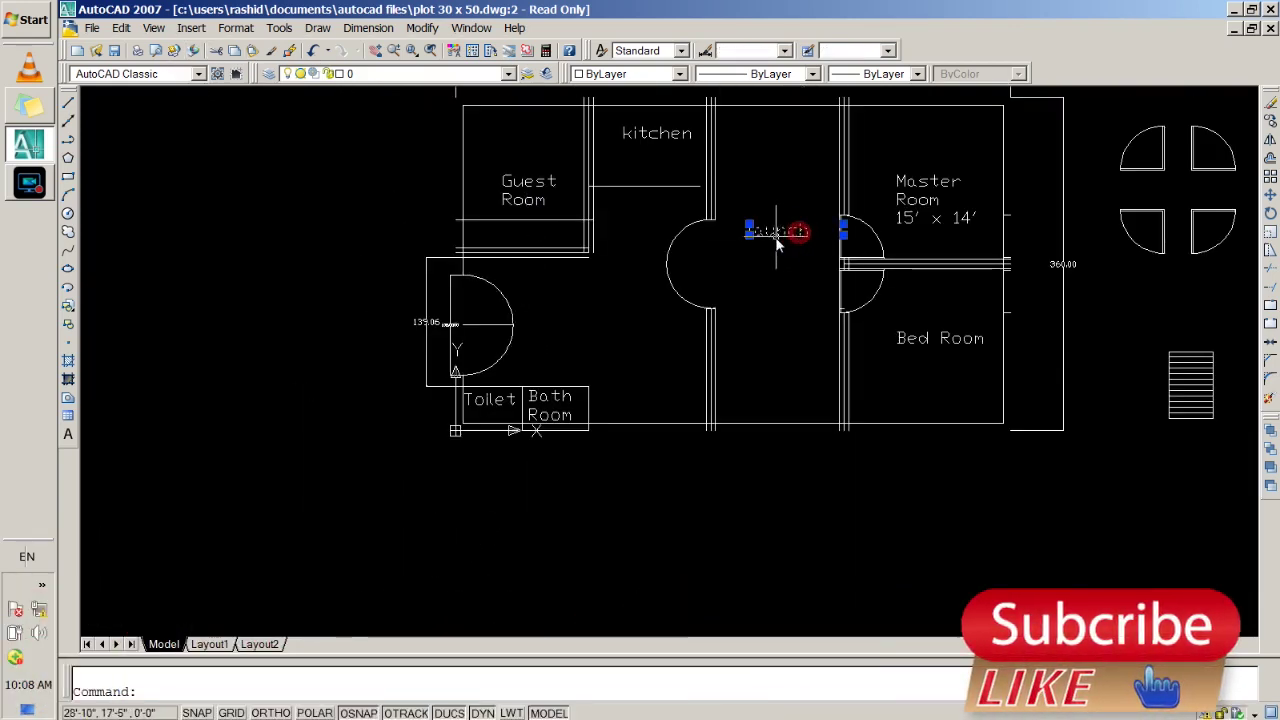
# Start moving the launch label with M, then cancel the attempt.
pyautogui.press('Escape')
pyautogui.write('m')
pyautogui.press('Return')
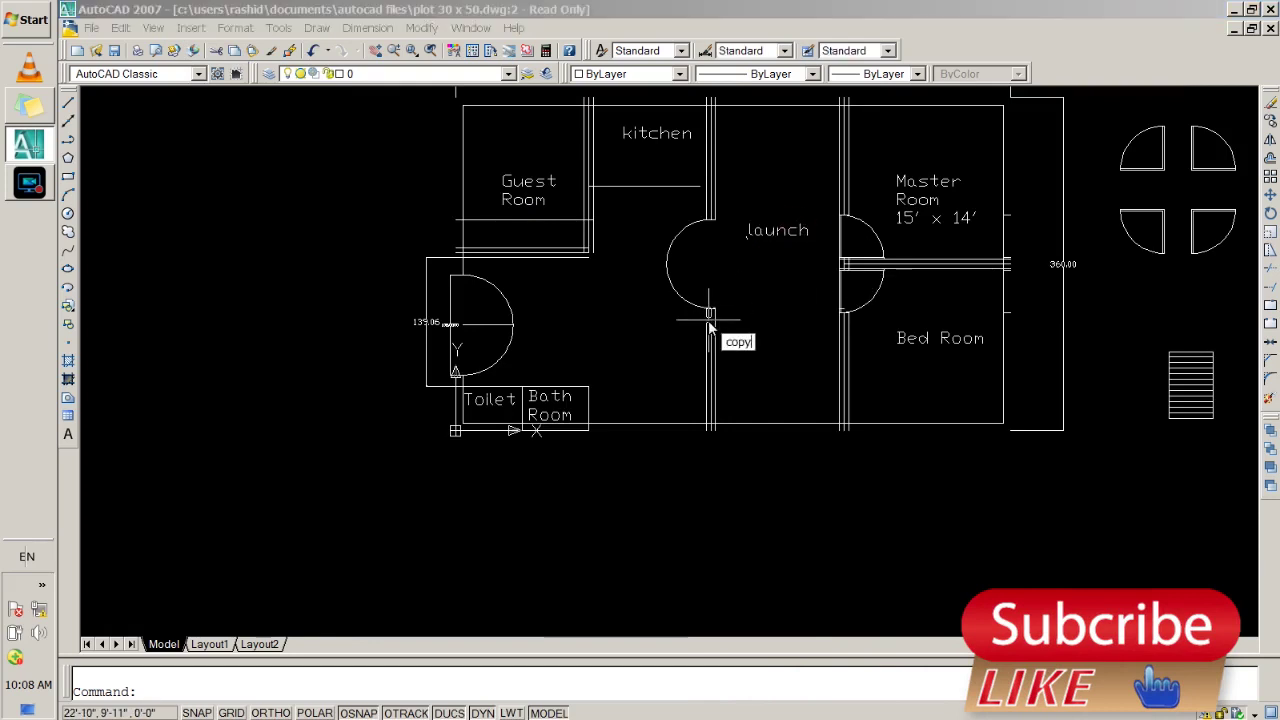
pyautogui.click(792, 238)
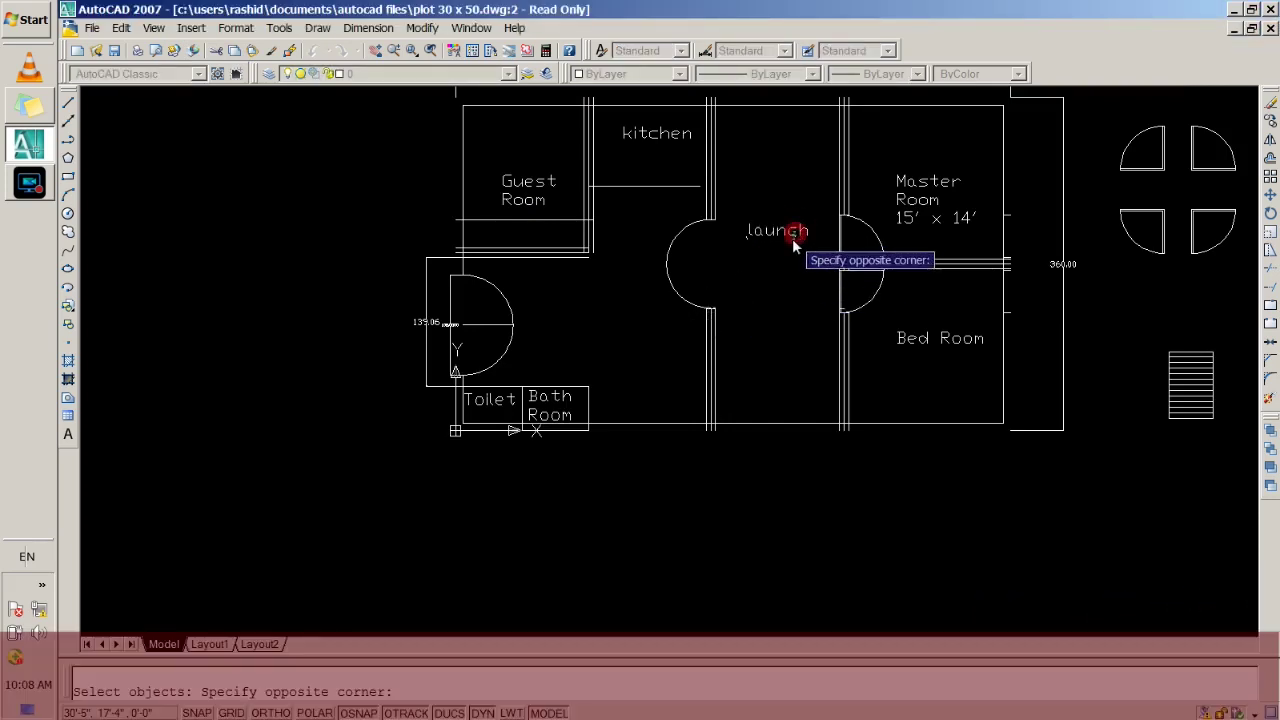
pyautogui.click(792, 240)
pyautogui.press('Return')
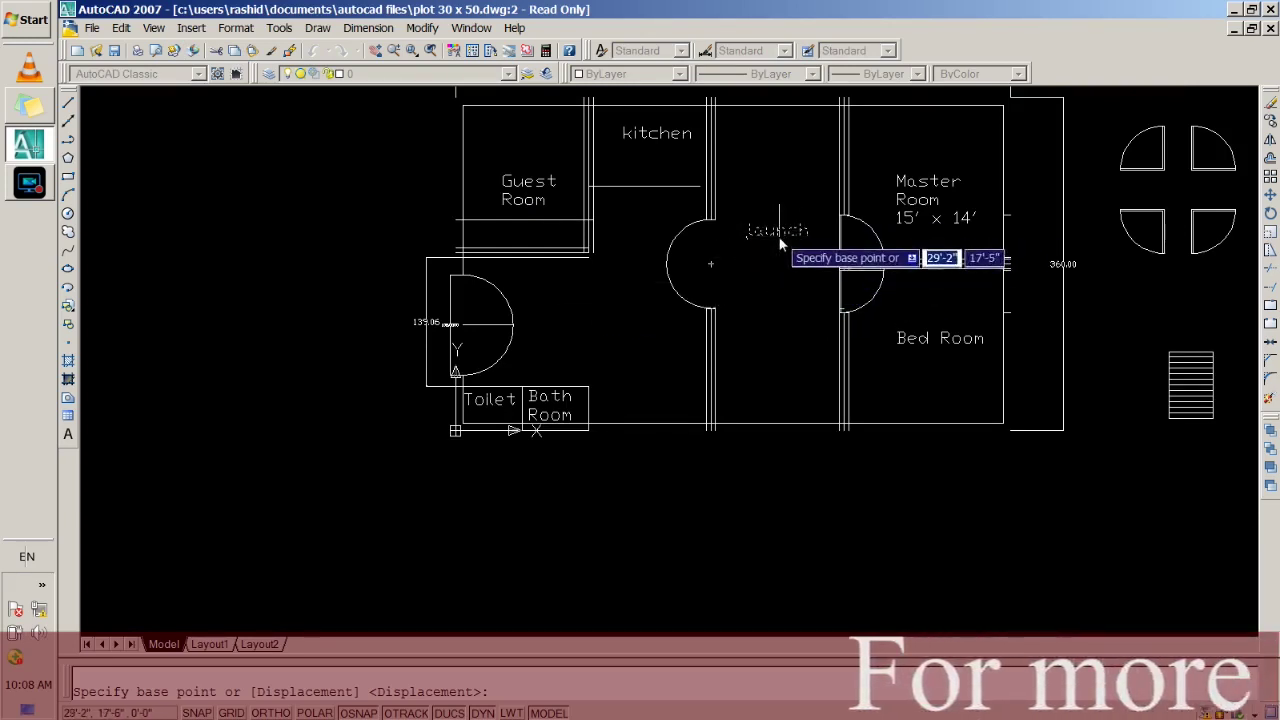
pyautogui.scroll(6, 772, 240)
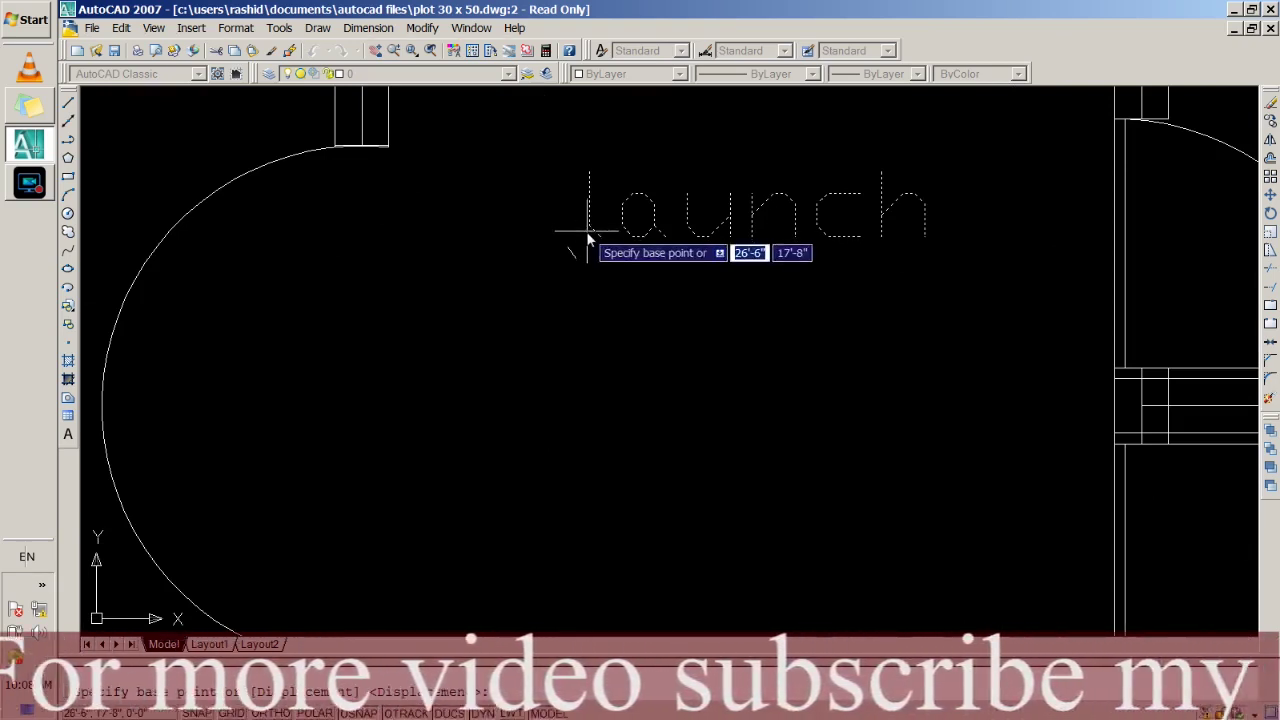
pyautogui.press('Escape')
pyautogui.scroll(-4, 598, 241)
pyautogui.scroll(-2, 600, 241)
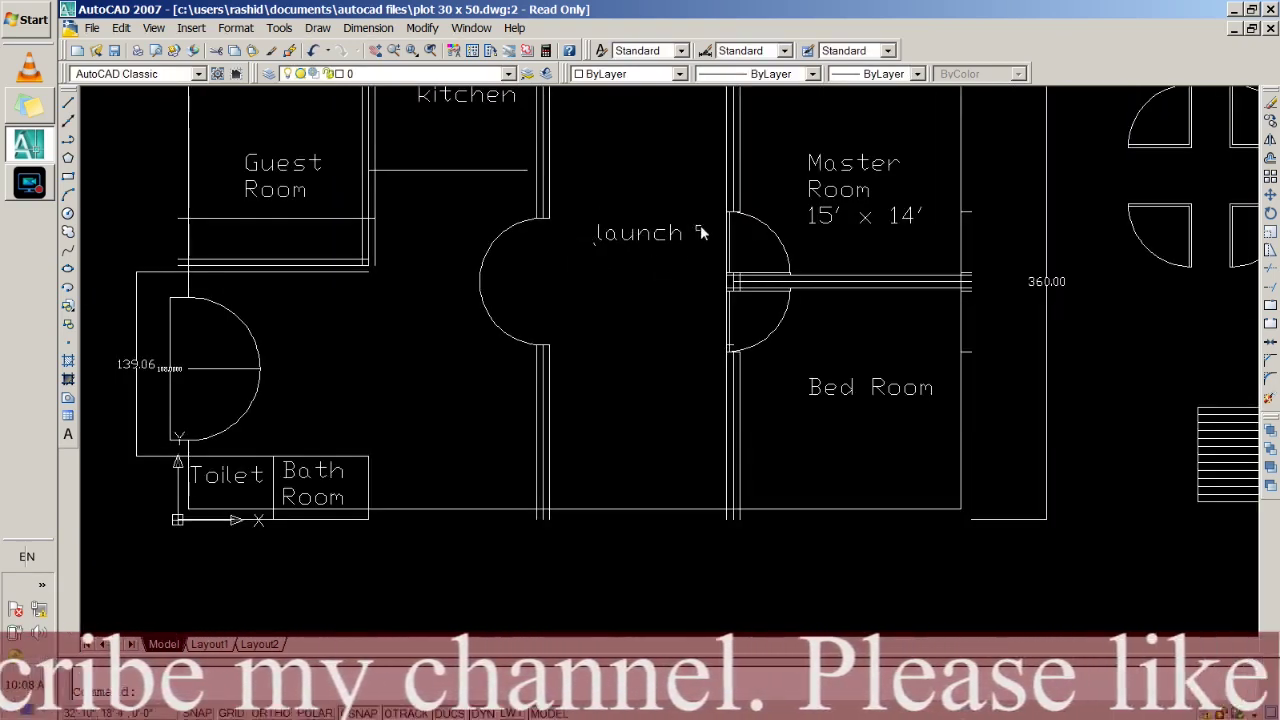
pyautogui.scroll(3, 700, 225)
# Move the launch label into the empty room left of the central door.
pyautogui.click(493, 272)
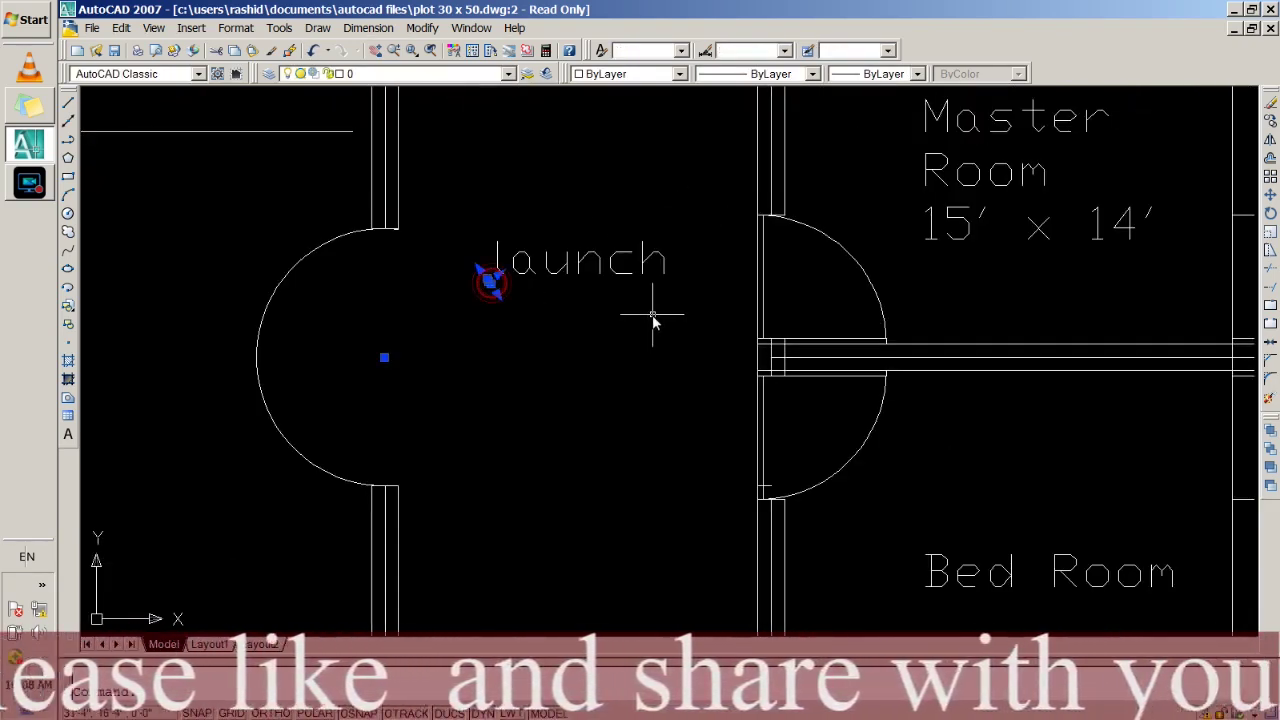
pyautogui.press('Escape')
pyautogui.write('m')
pyautogui.press('Return')
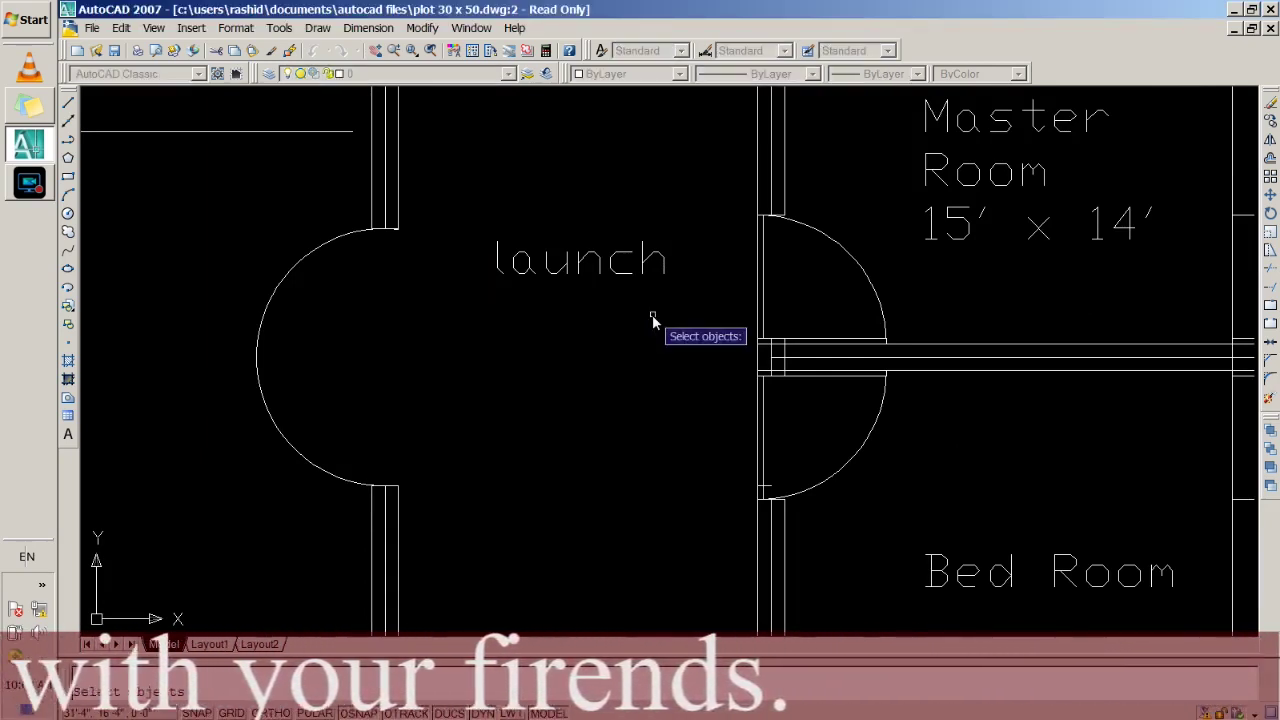
pyautogui.click(563, 272)
pyautogui.rightClick(558, 260)
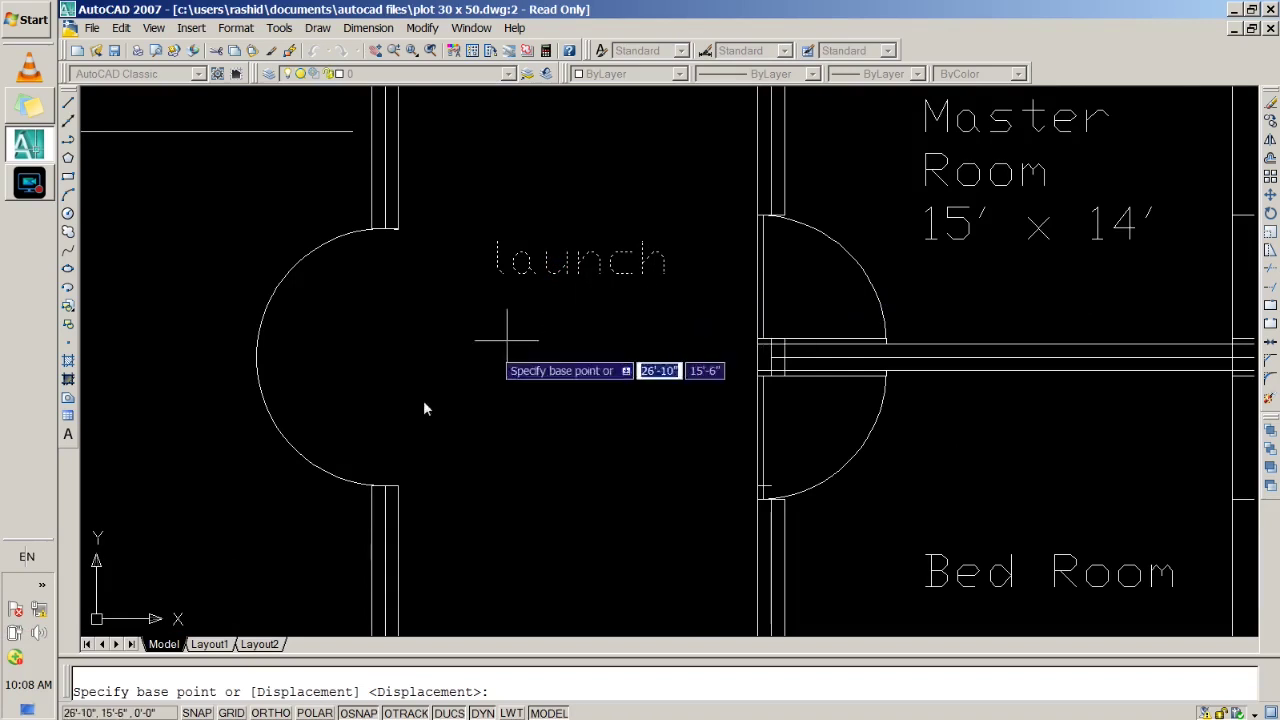
pyautogui.scroll(-2, 576, 300)
pyautogui.scroll(-8, 576, 300)
pyautogui.scroll(1, 576, 300)
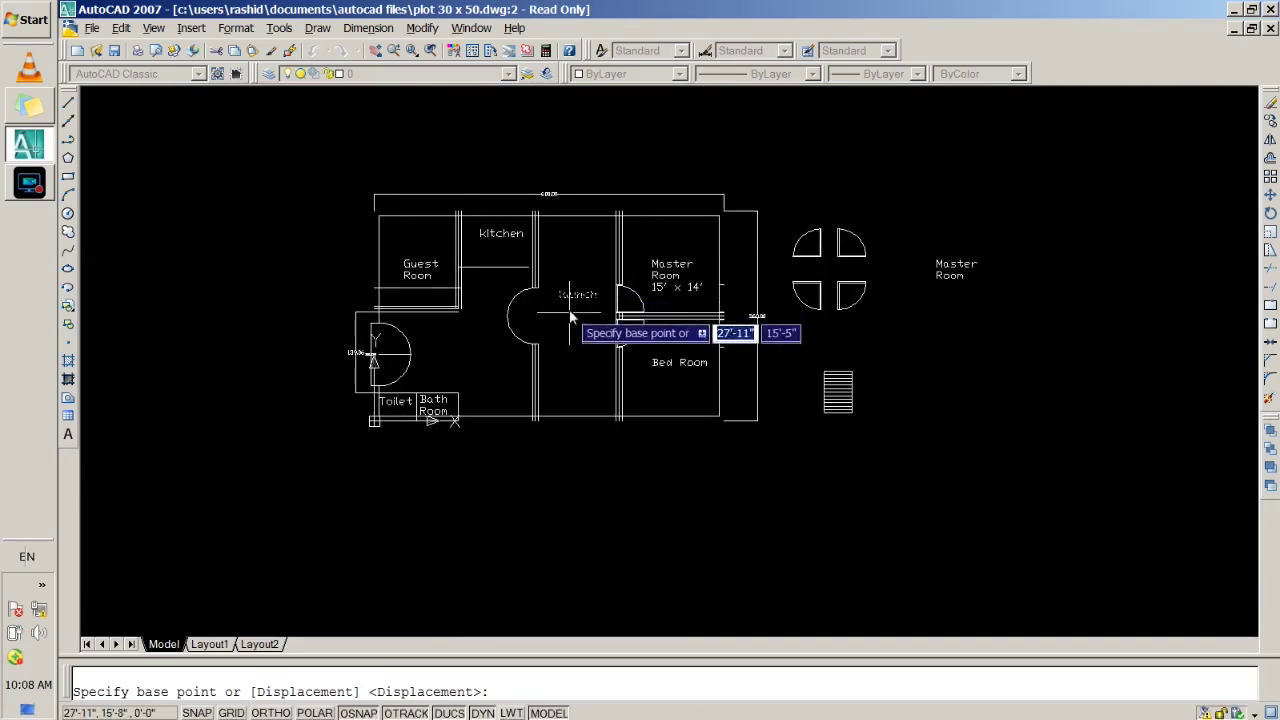
pyautogui.scroll(7, 570, 302)
pyautogui.click(564, 300)
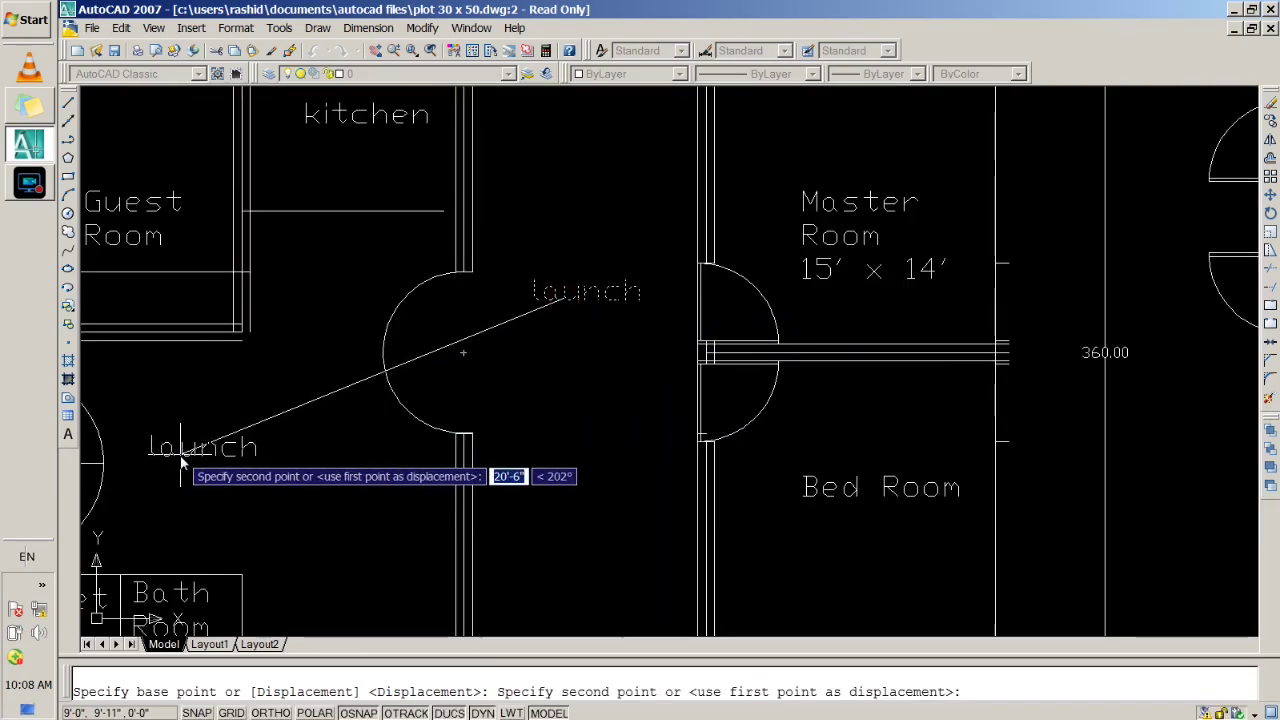
pyautogui.click(181, 459)
pyautogui.scroll(-8, 352, 384)
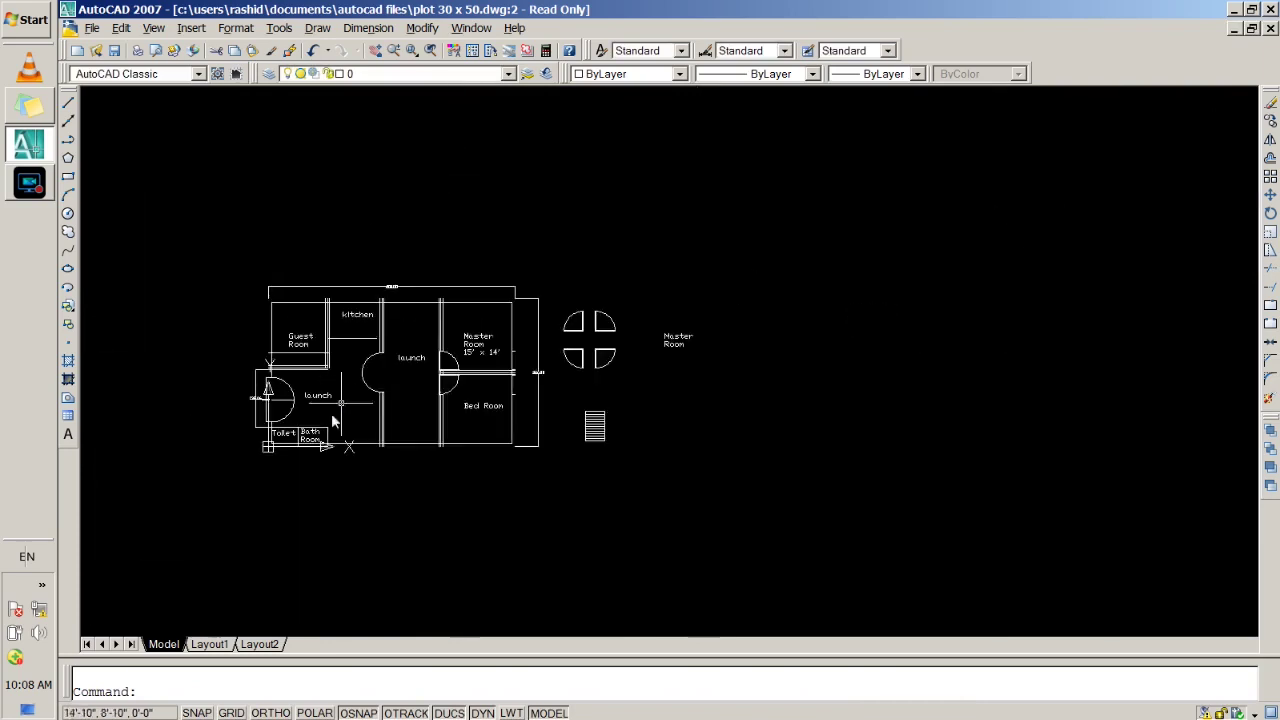
pyautogui.scroll(6, 290, 420)
# Rotate the launch label 270° so it runs vertically.
pyautogui.scroll(4, 360, 380)
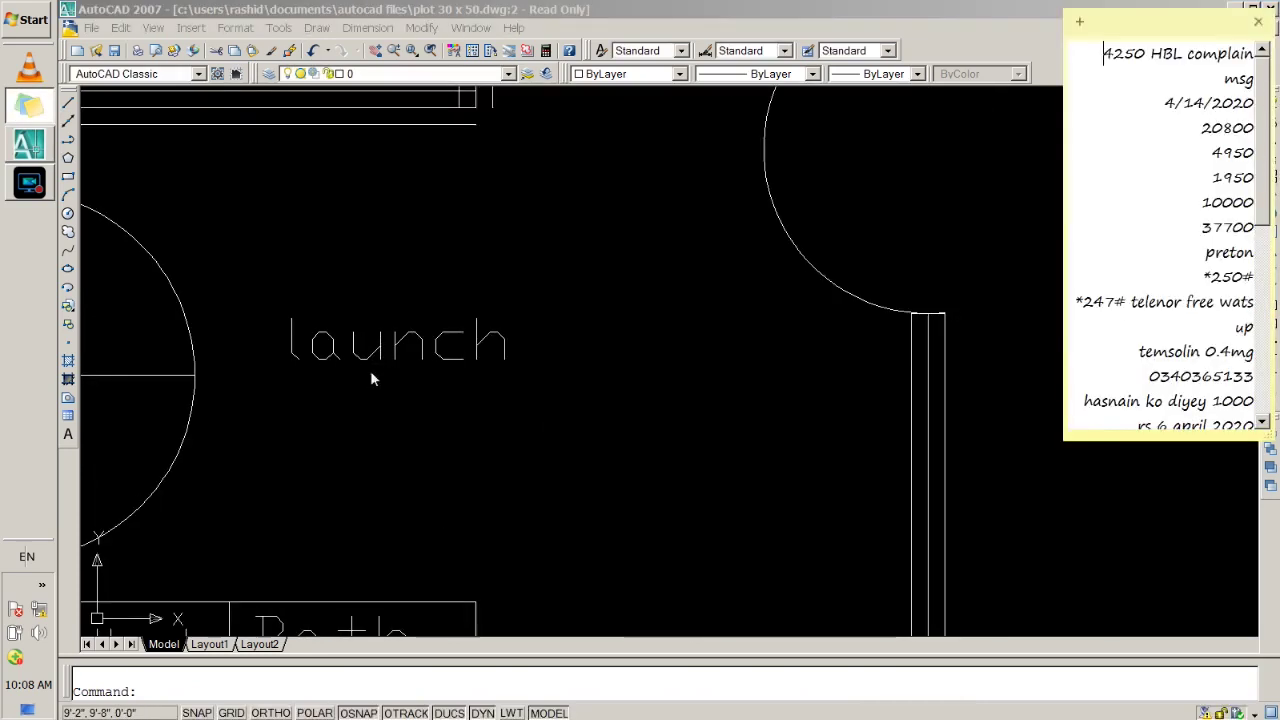
pyautogui.click(455, 335)
pyautogui.write('r')
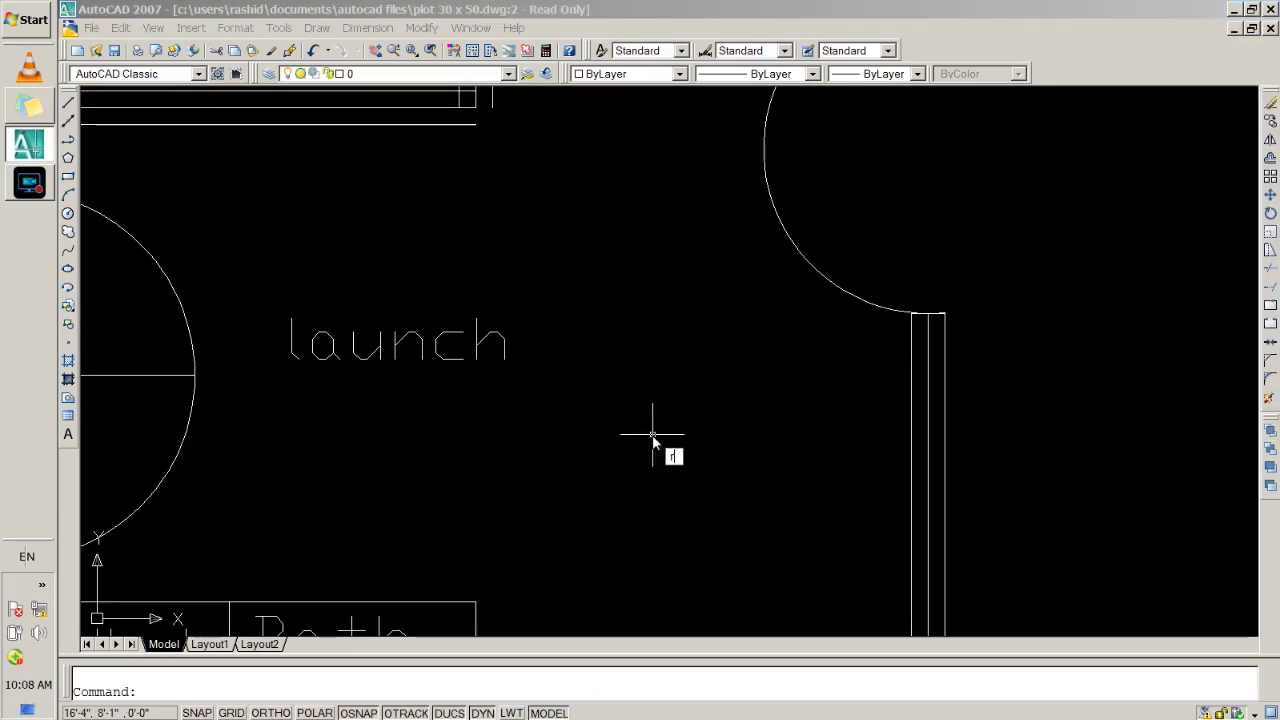
pyautogui.write('ota')
pyautogui.press('Return')
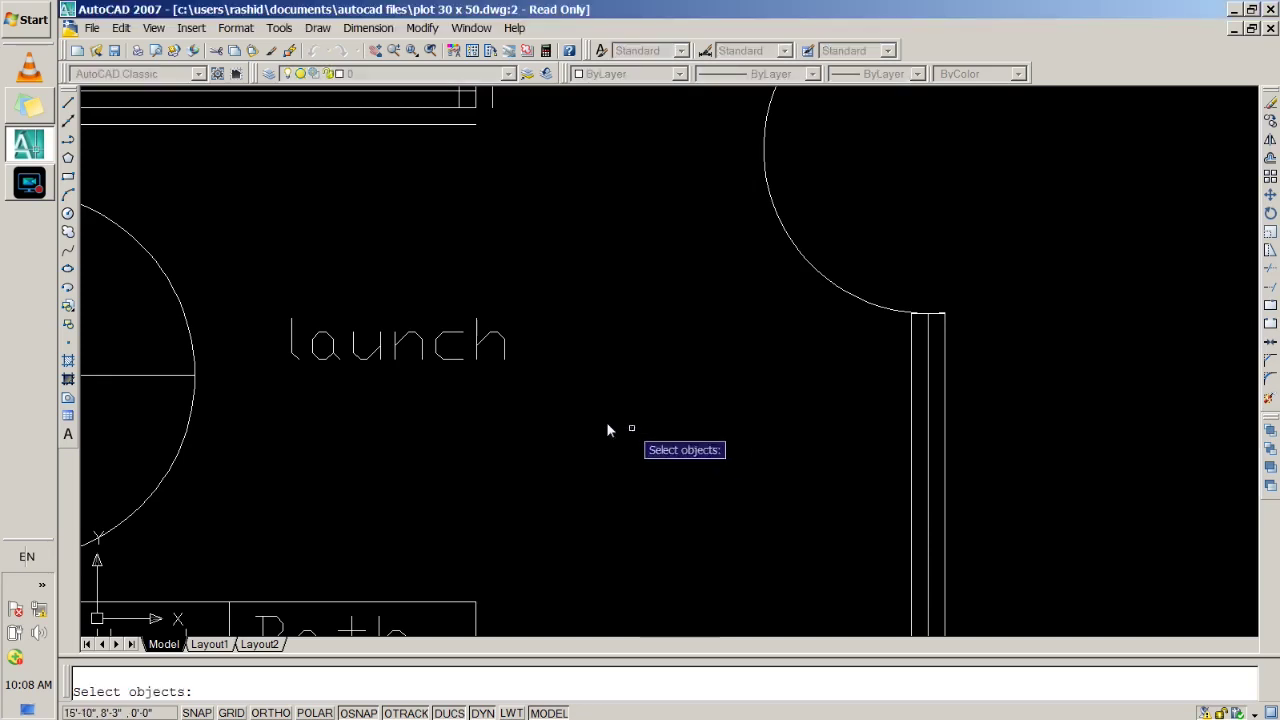
pyautogui.press('Return')
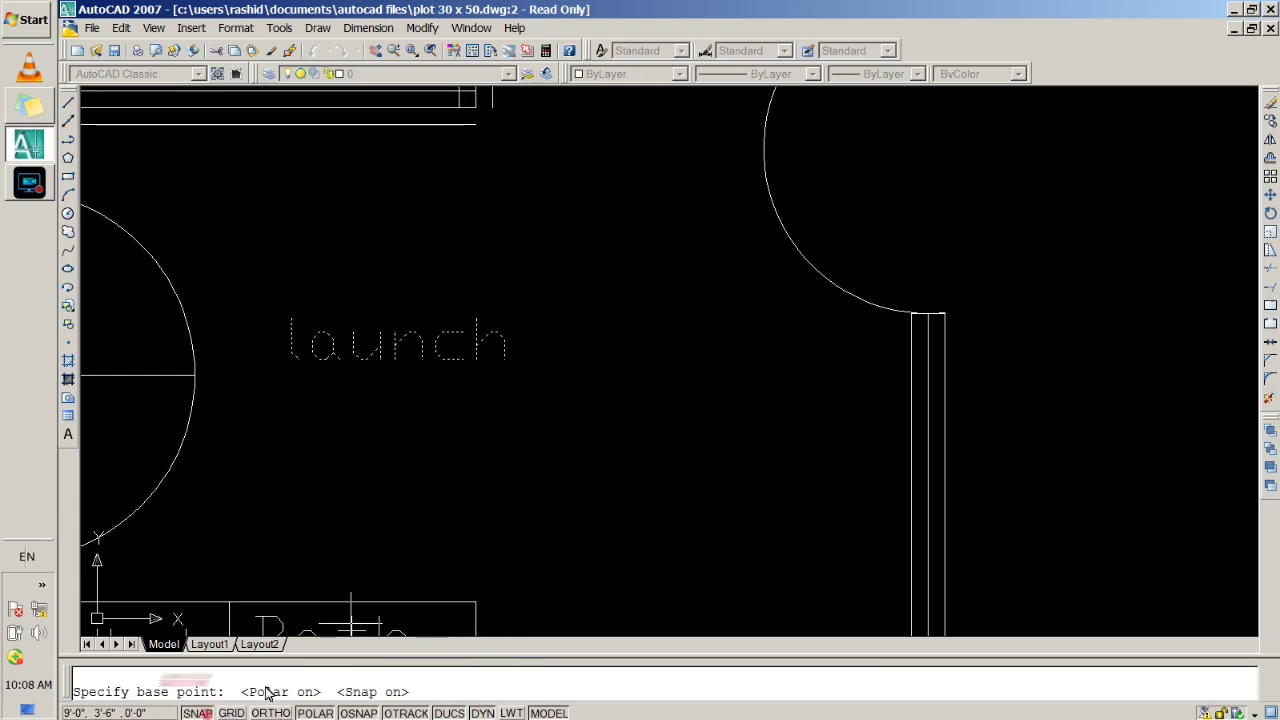
pyautogui.click(505, 368)
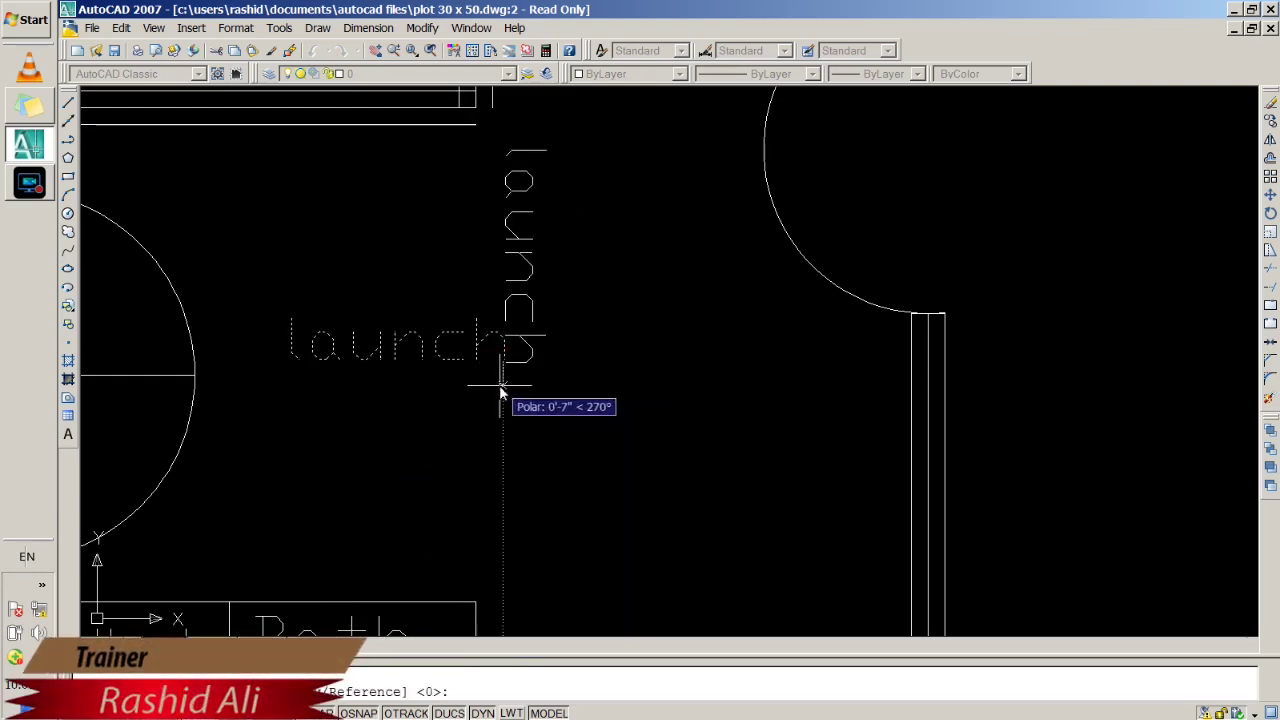
pyautogui.click(503, 390)
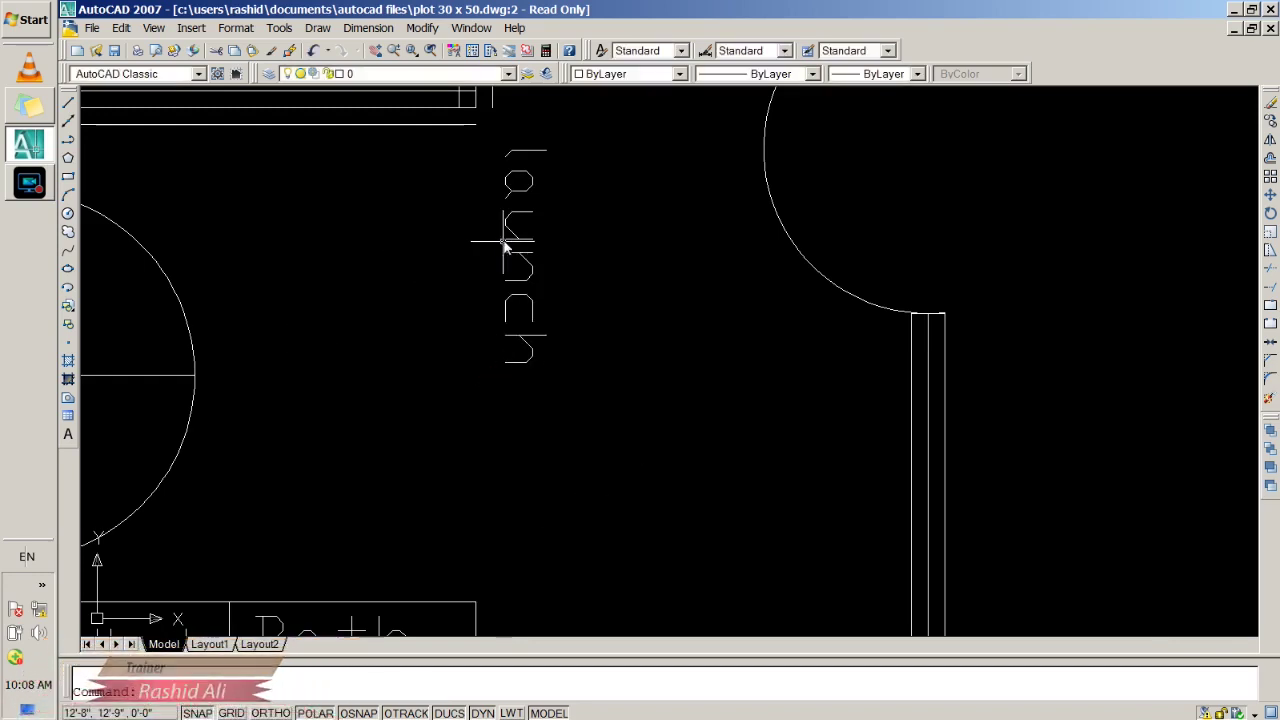
# Move the vertical launch label down and left toward the main gate door arc.
pyautogui.write('m')
pyautogui.press('Return')
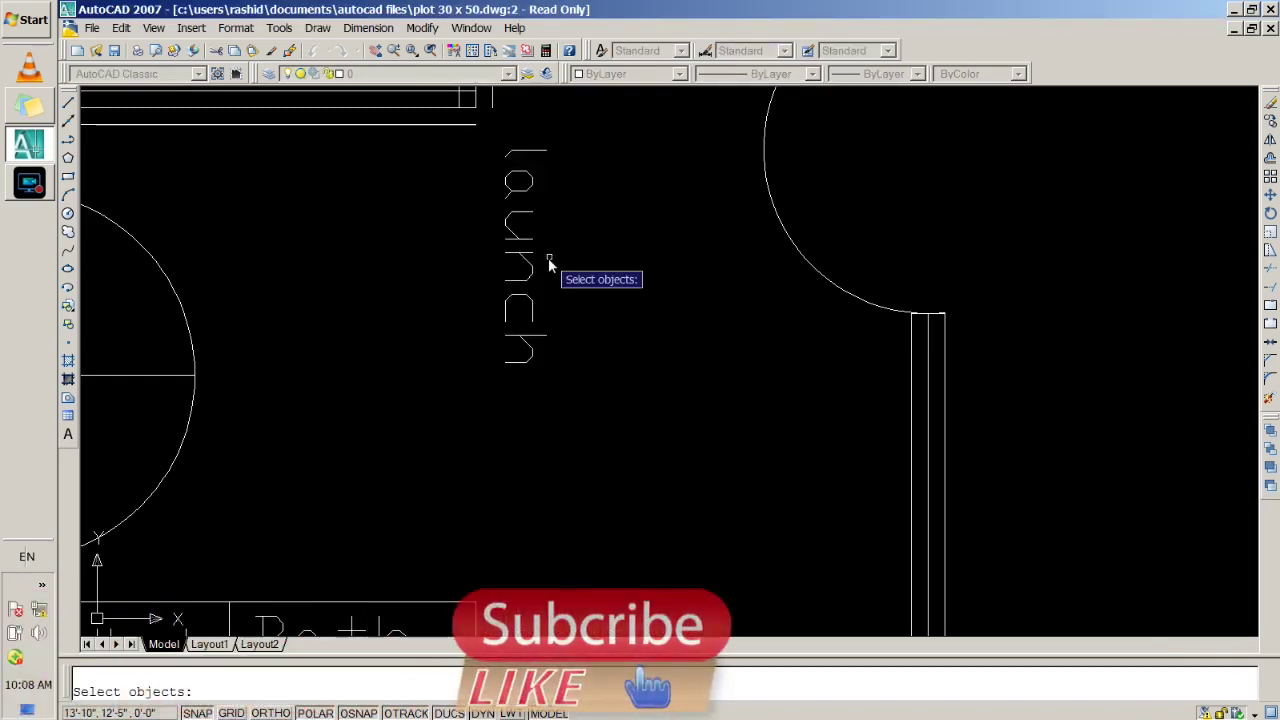
pyautogui.click(531, 265)
pyautogui.press('Return')
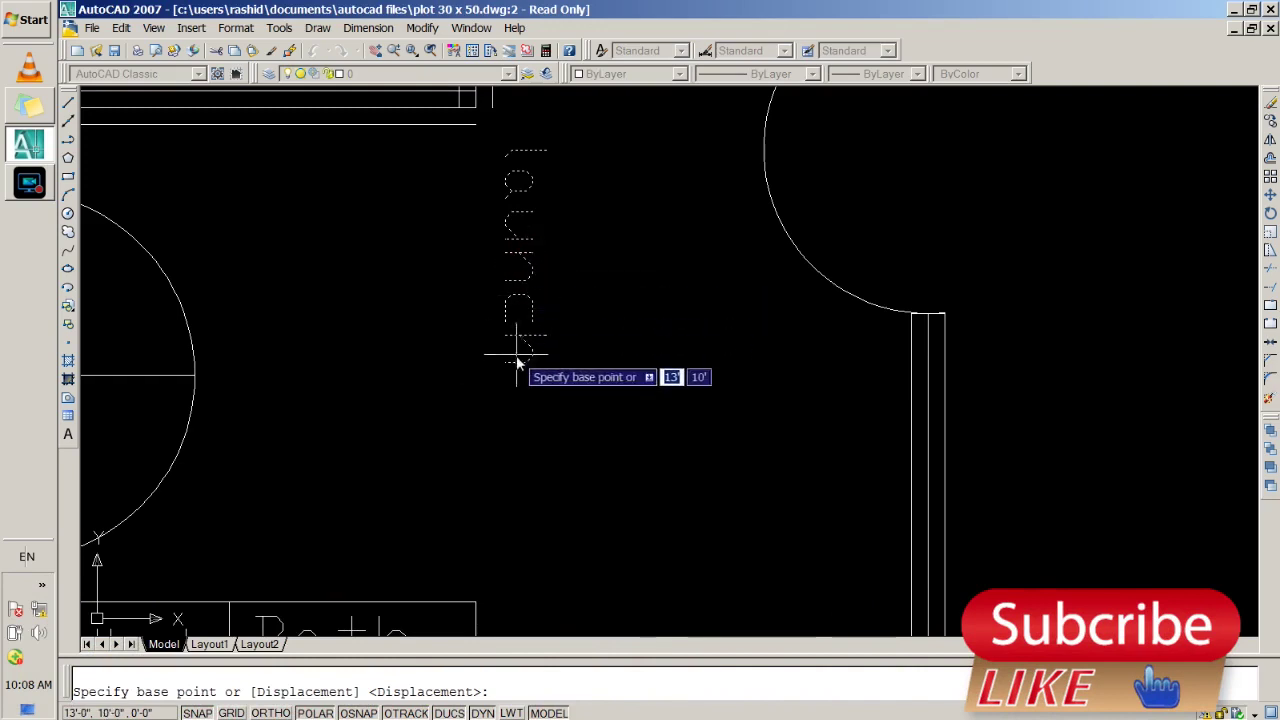
pyautogui.click(507, 364)
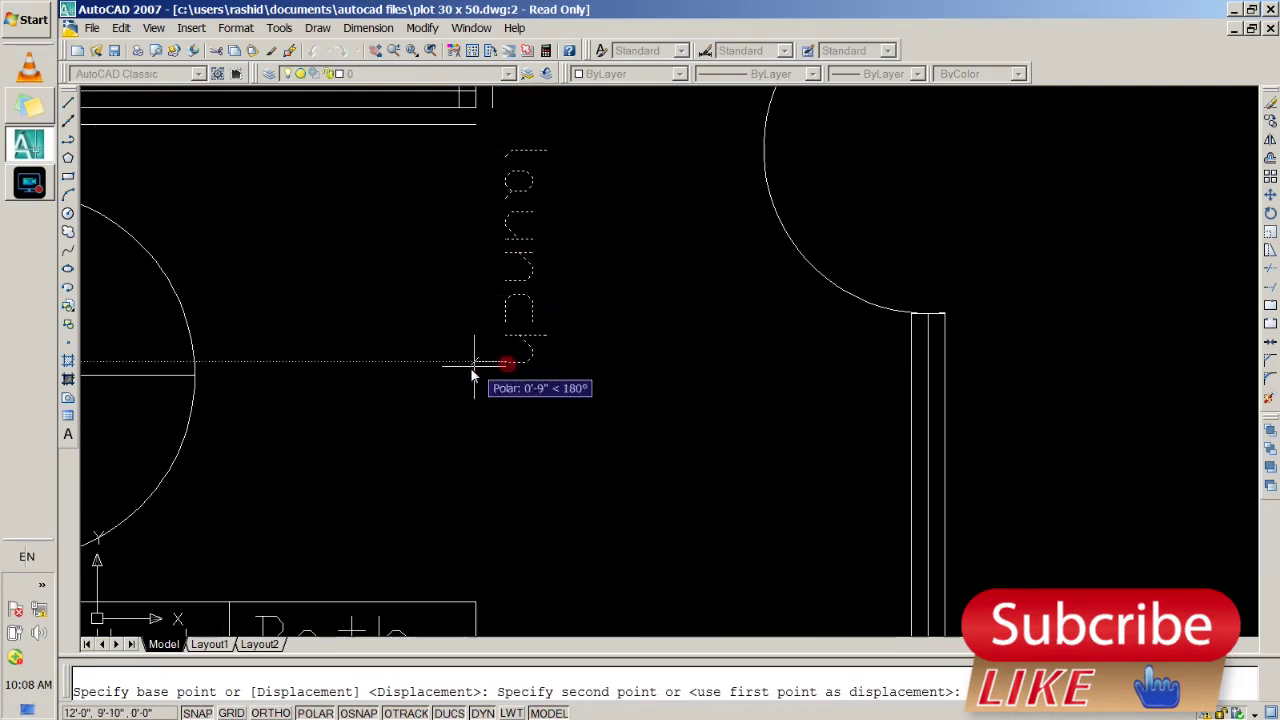
pyautogui.click(262, 476)
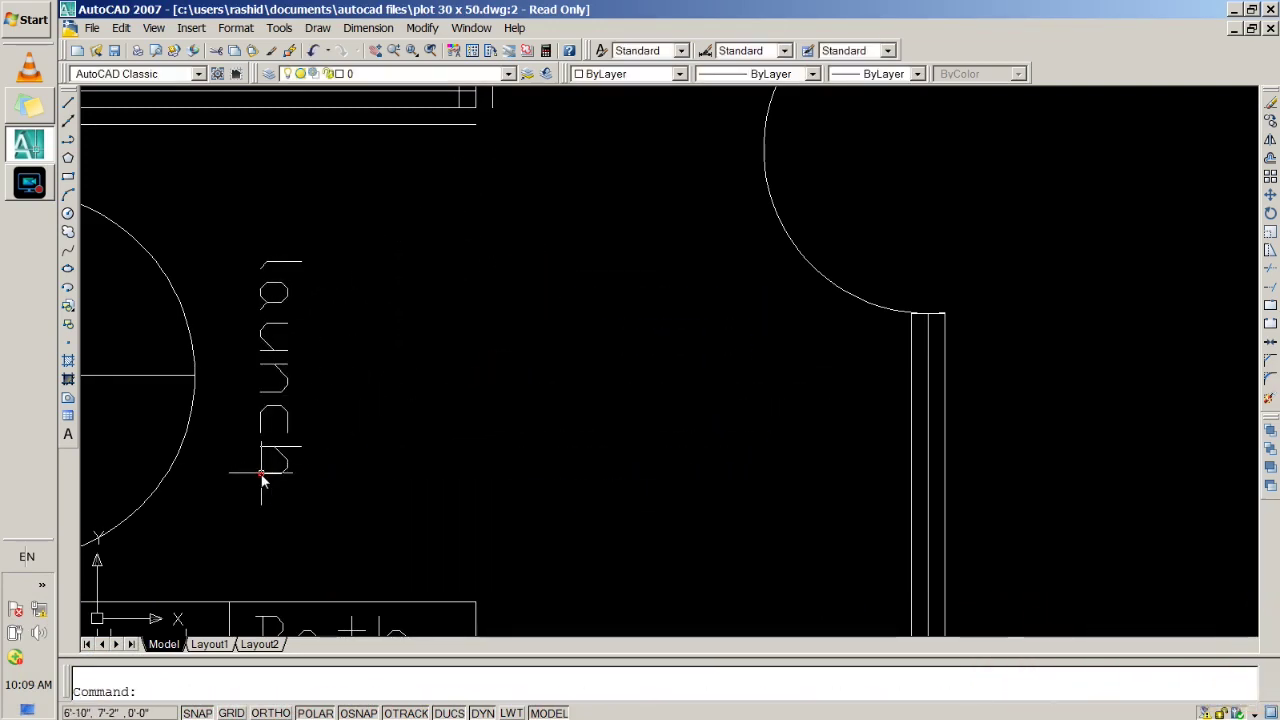
# Replace the text 'launch' with 'MAIN GATE' and a second line '9' X 4''.
pyautogui.click(268, 345)
pyautogui.doubleClick(270, 348)
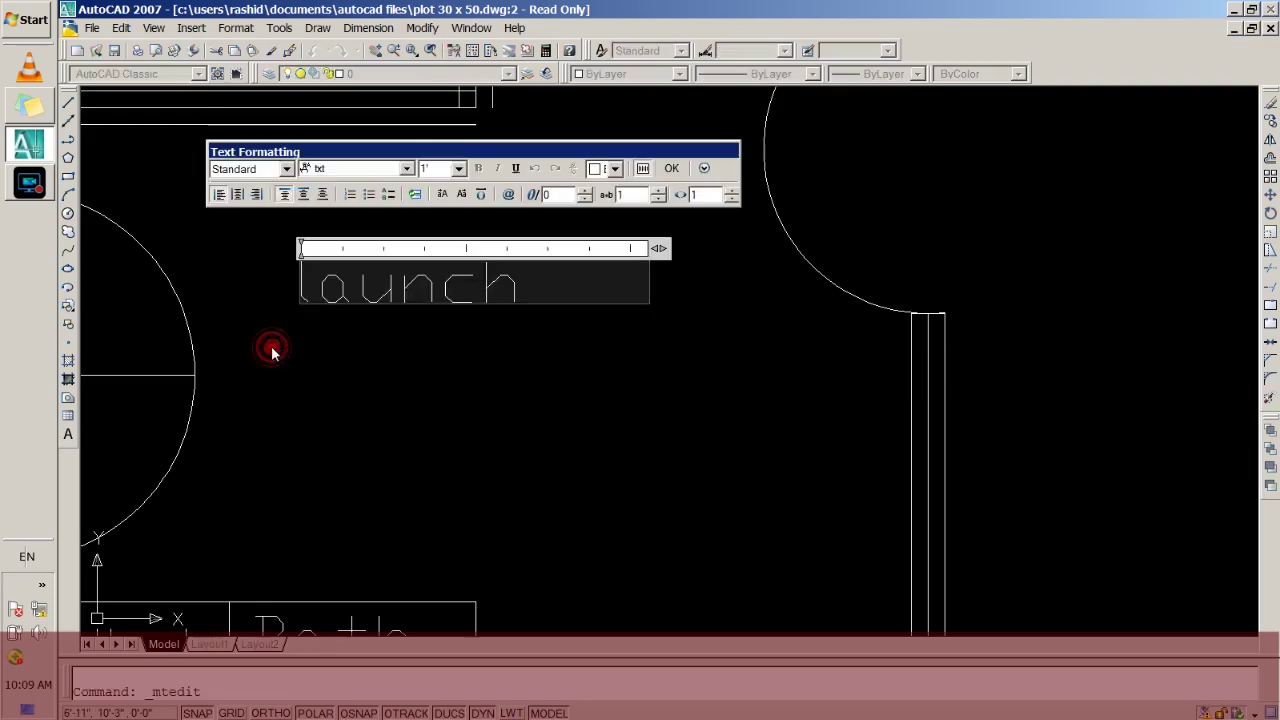
pyautogui.doubleClick(521, 290)
pyautogui.write('MAI')
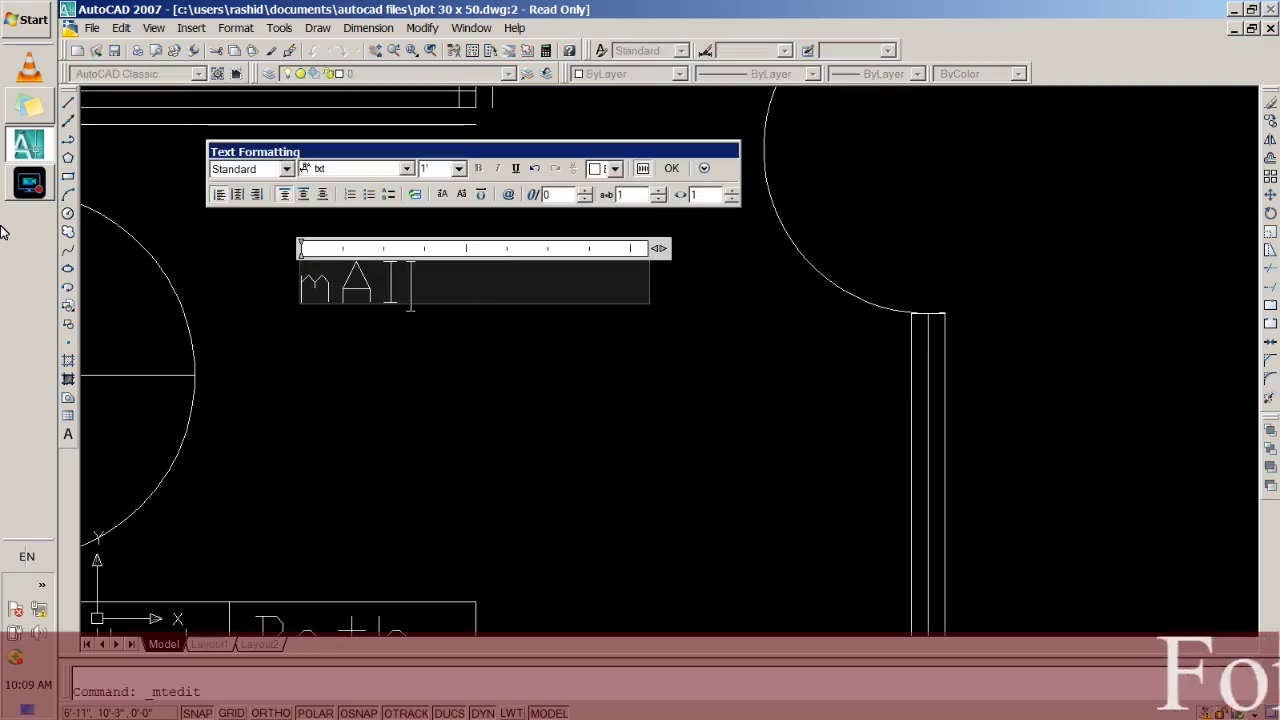
pyautogui.press('BackSpace')
pyautogui.write('IN G')
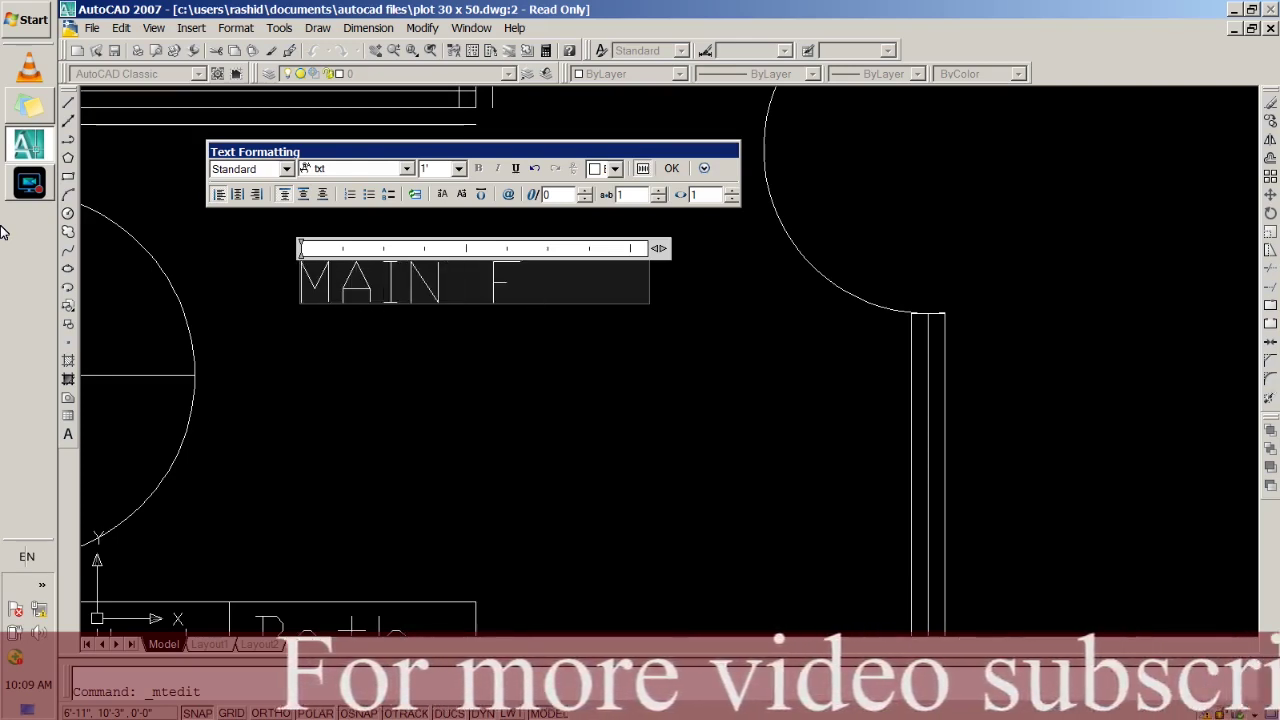
pyautogui.write('ATE')
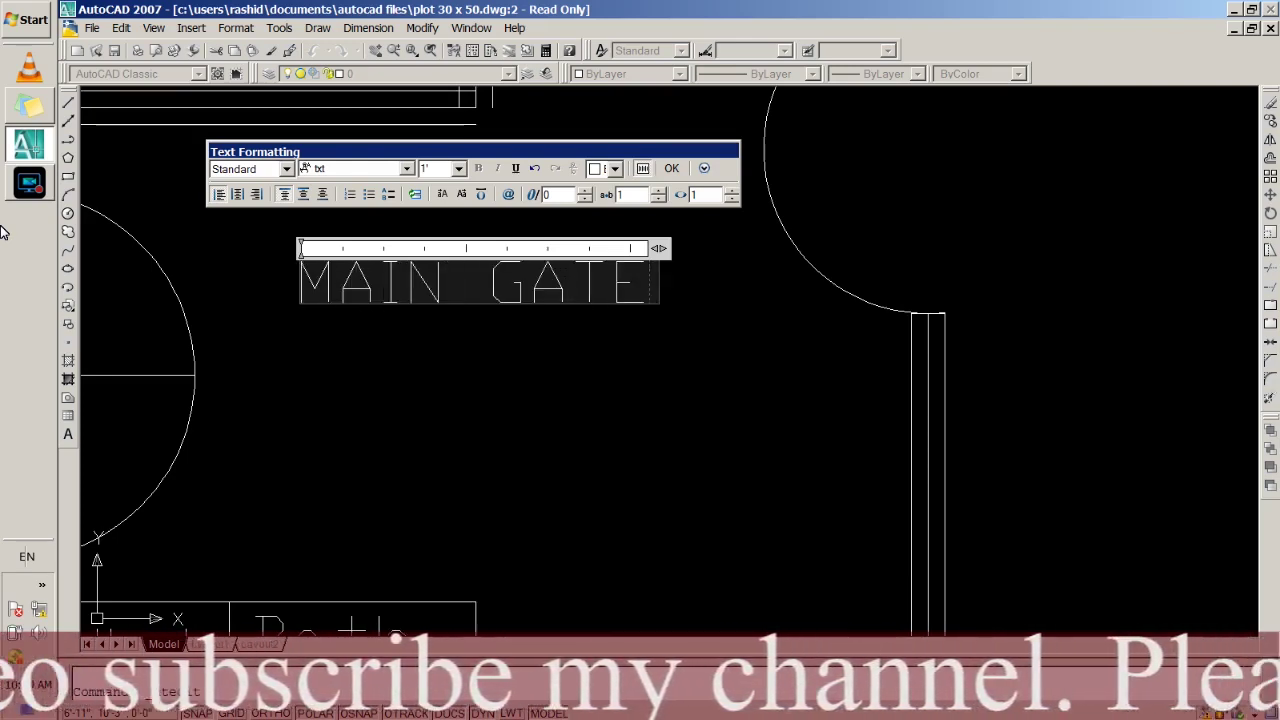
pyautogui.press('Return')
pyautogui.write("9' X 4'")
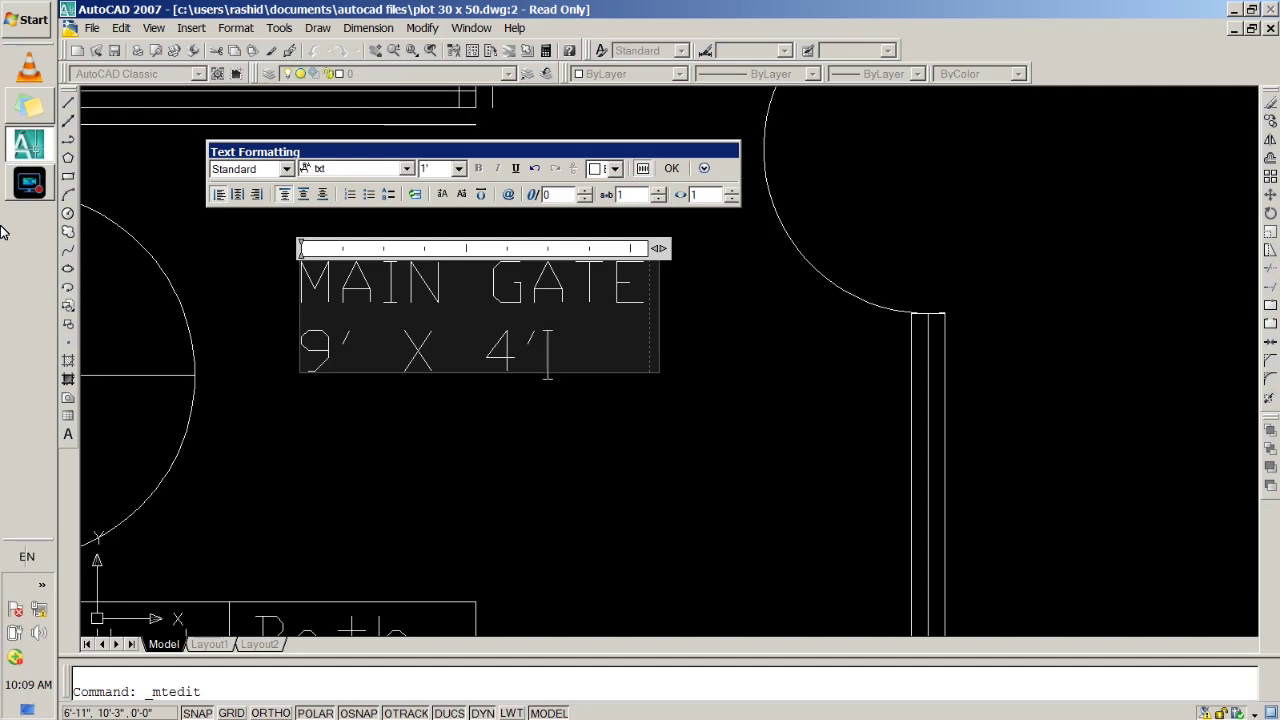
pyautogui.click(492, 507)
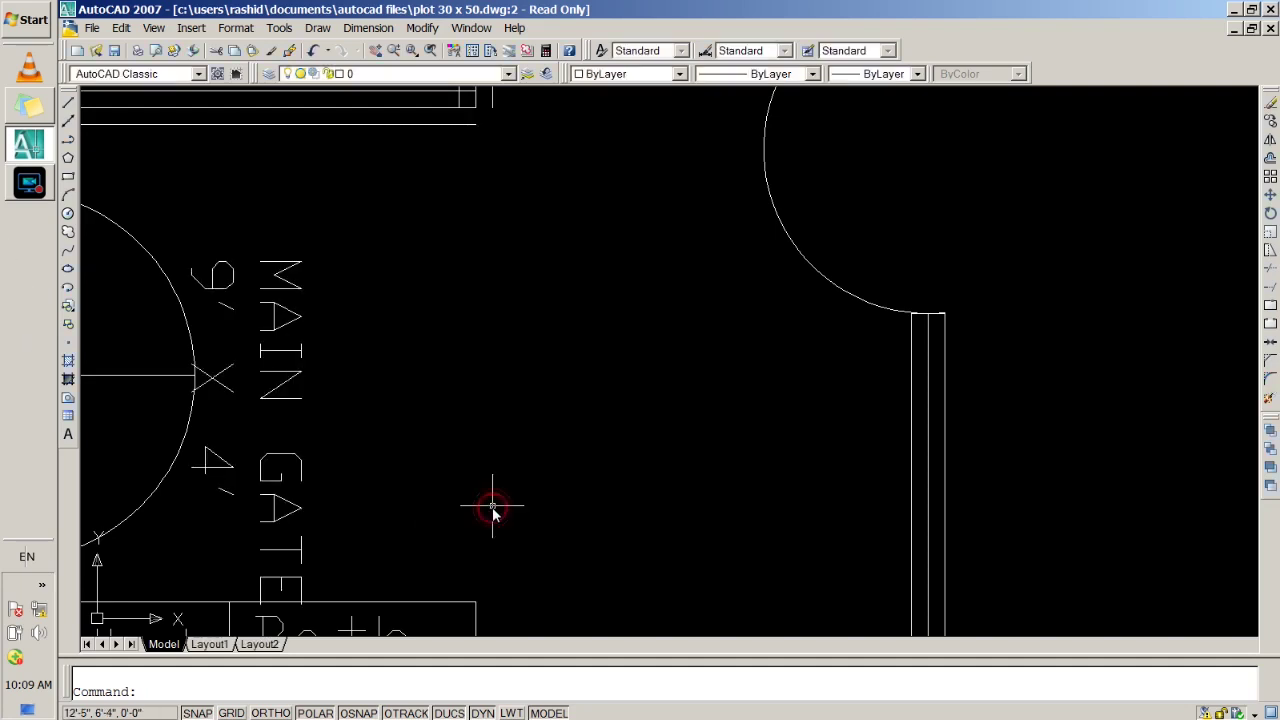
# Move the MAIN GATE text up and to the right.
pyautogui.click(268, 382)
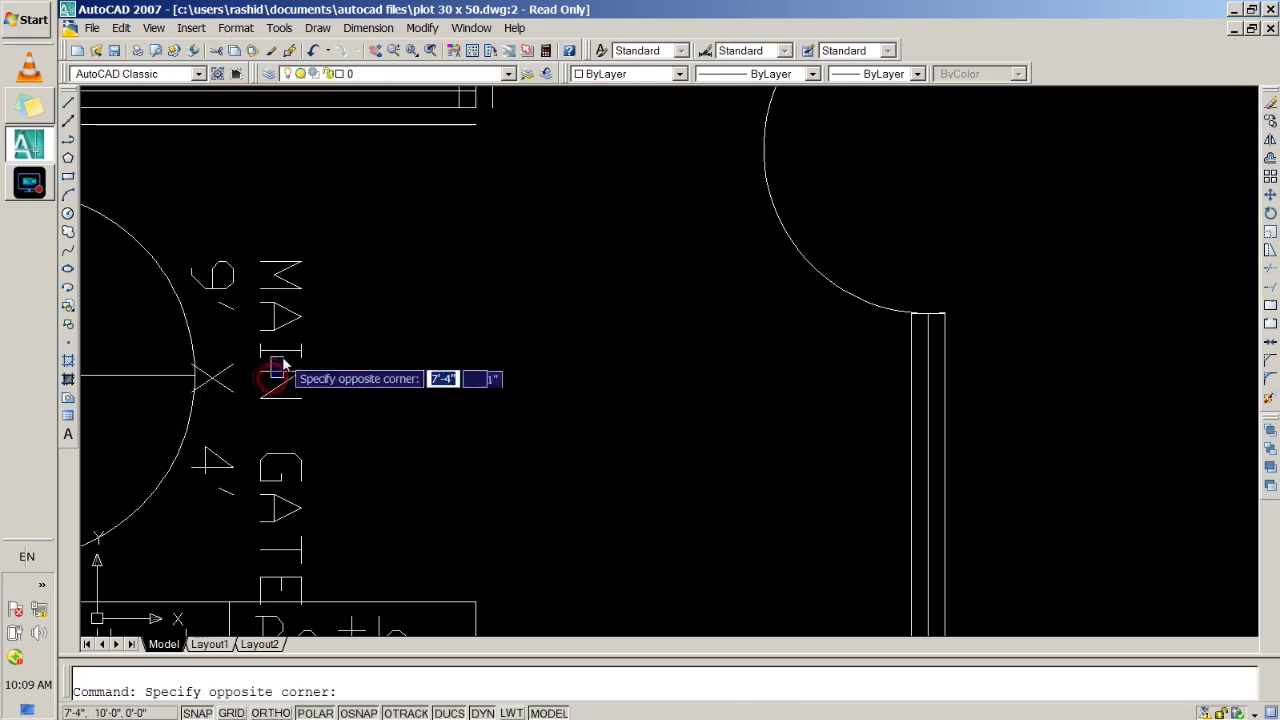
pyautogui.click(283, 357)
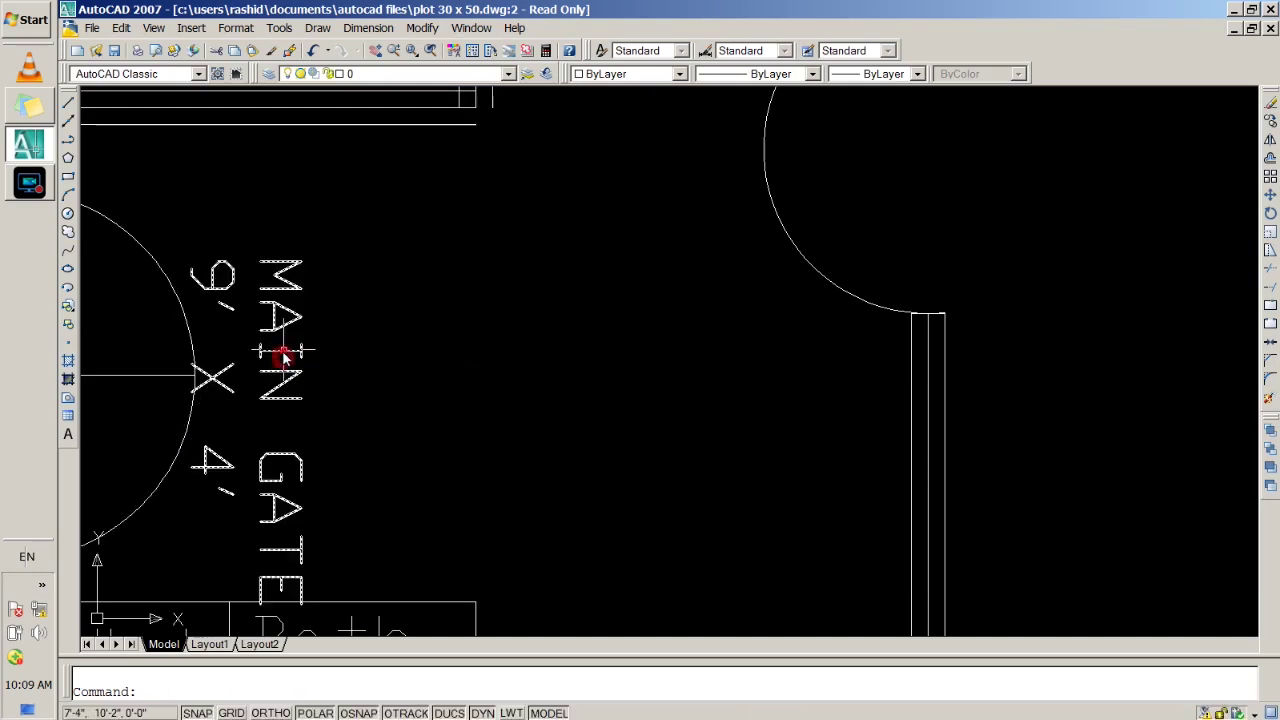
pyautogui.click(301, 261)
pyautogui.click(357, 205)
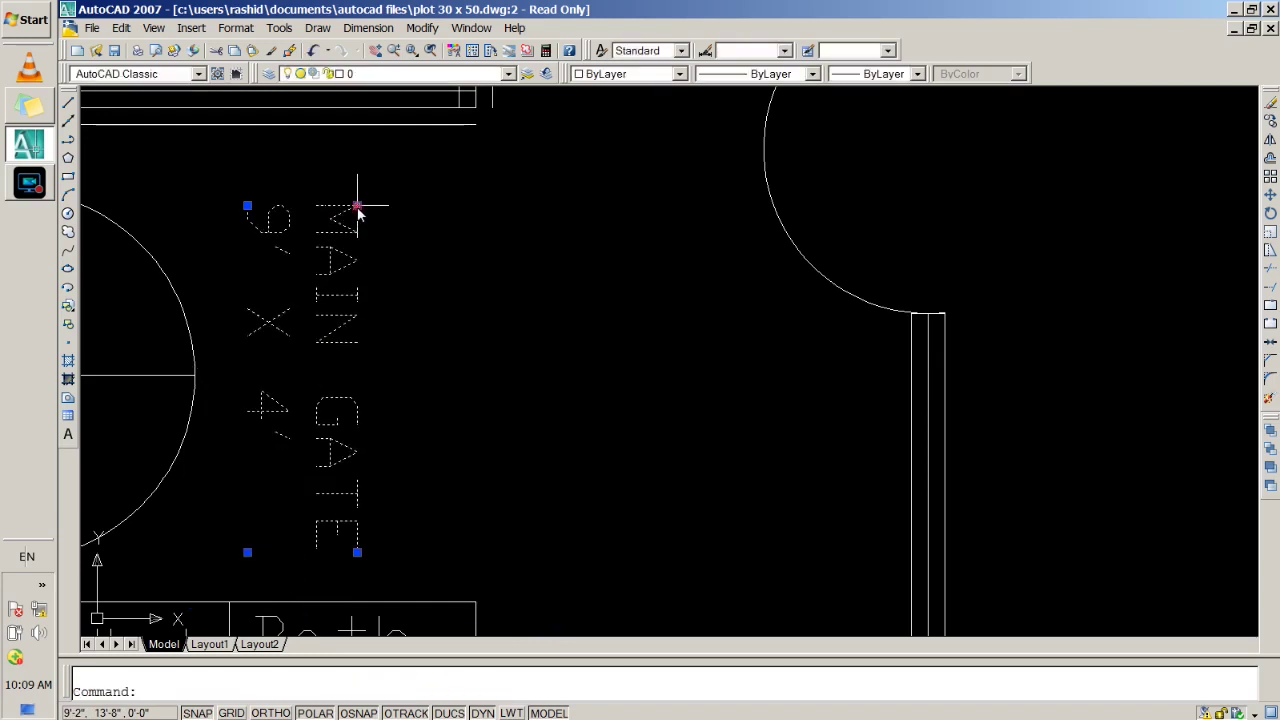
pyautogui.scroll(-2, 262, 350)
pyautogui.press('Escape')
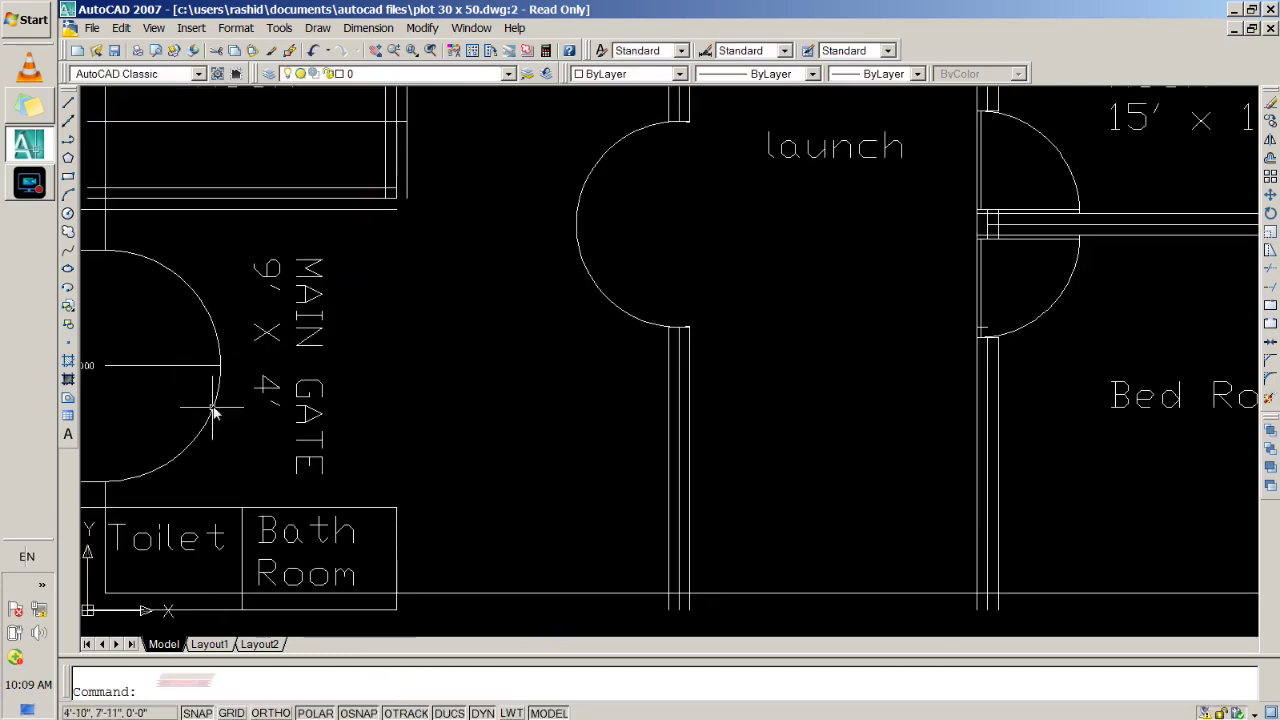
# Zoom around the toilet area, finishing the toilet wall line adjustment and selecting the Bath Room label.
pyautogui.scroll(-4, 205, 405)
pyautogui.scroll(3, 70, 410)
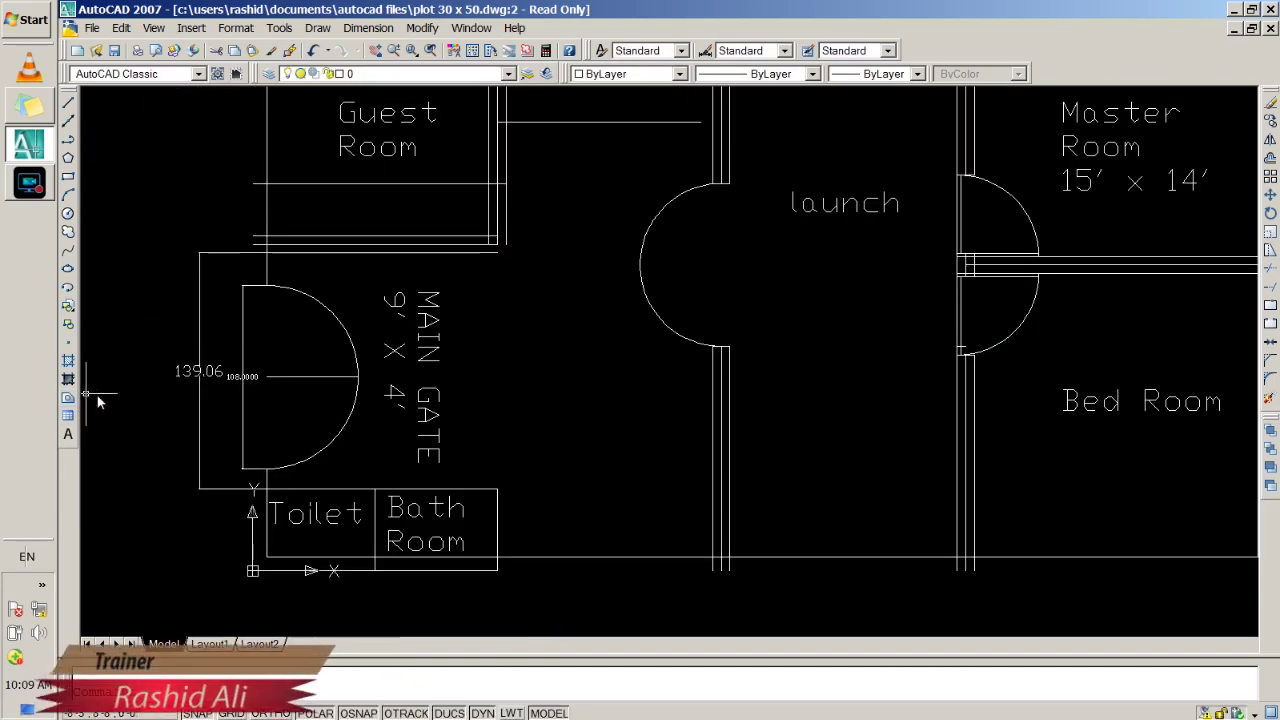
pyautogui.scroll(-2, 514, 437)
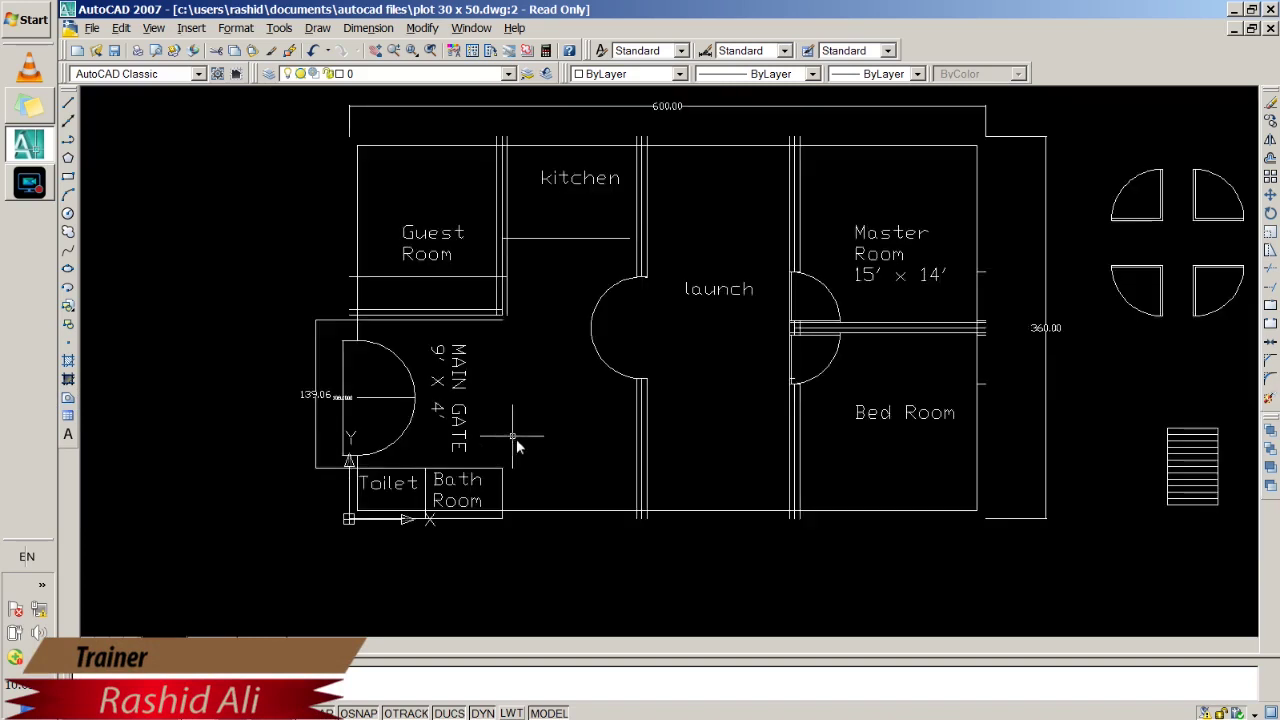
pyautogui.scroll(1, 615, 450)
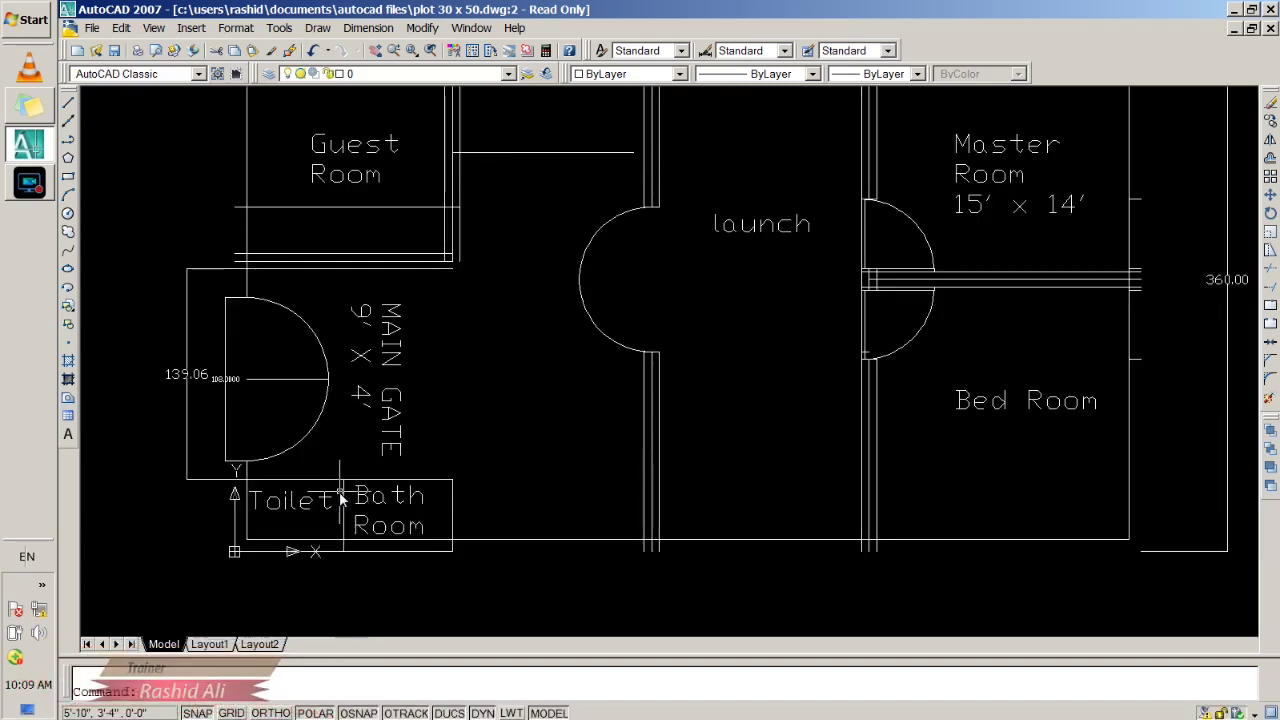
pyautogui.scroll(2, 657, 523)
pyautogui.scroll(-2, 657, 523)
pyautogui.scroll(4, 266, 503)
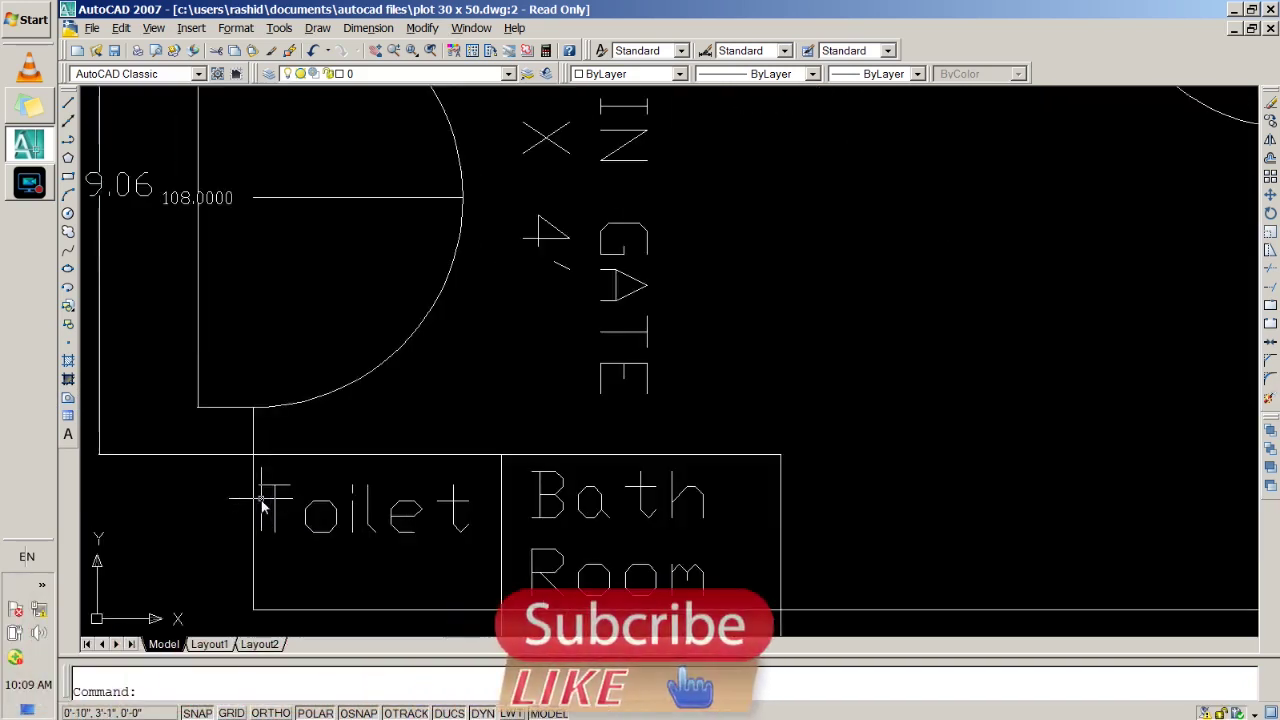
pyautogui.scroll(-2, 283, 487)
pyautogui.scroll(2, 300, 505)
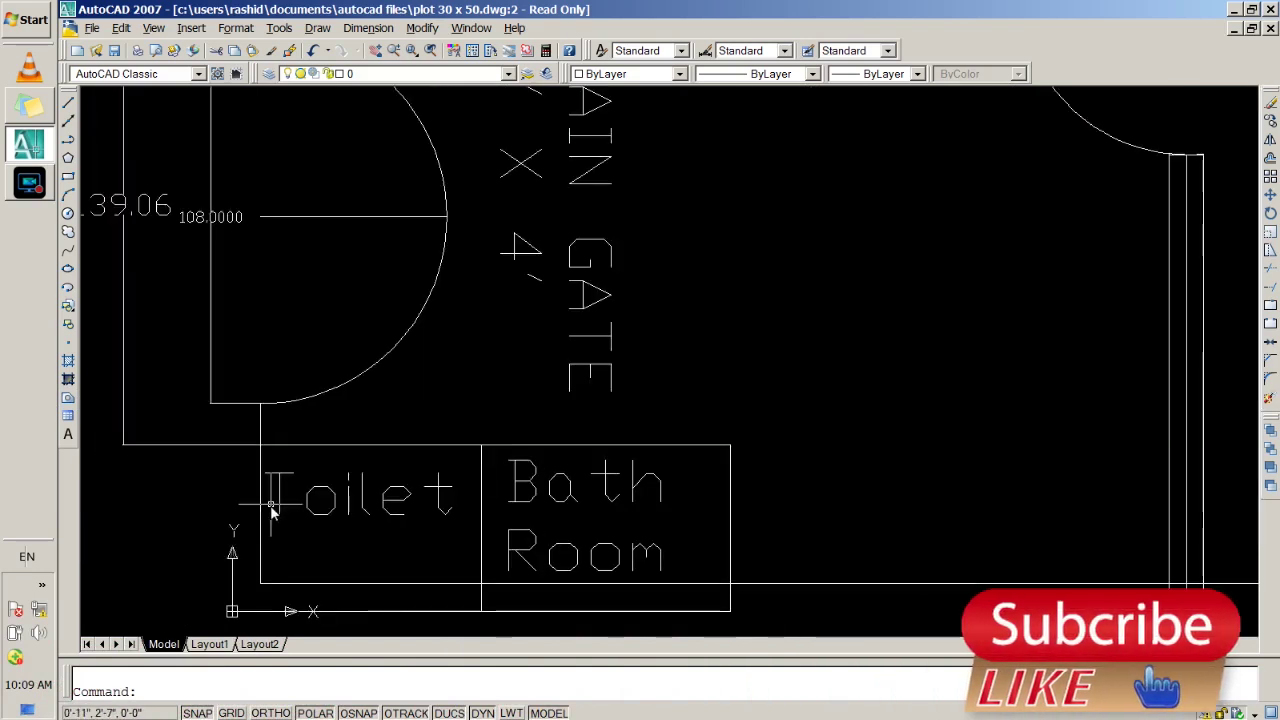
pyautogui.click(482, 491)
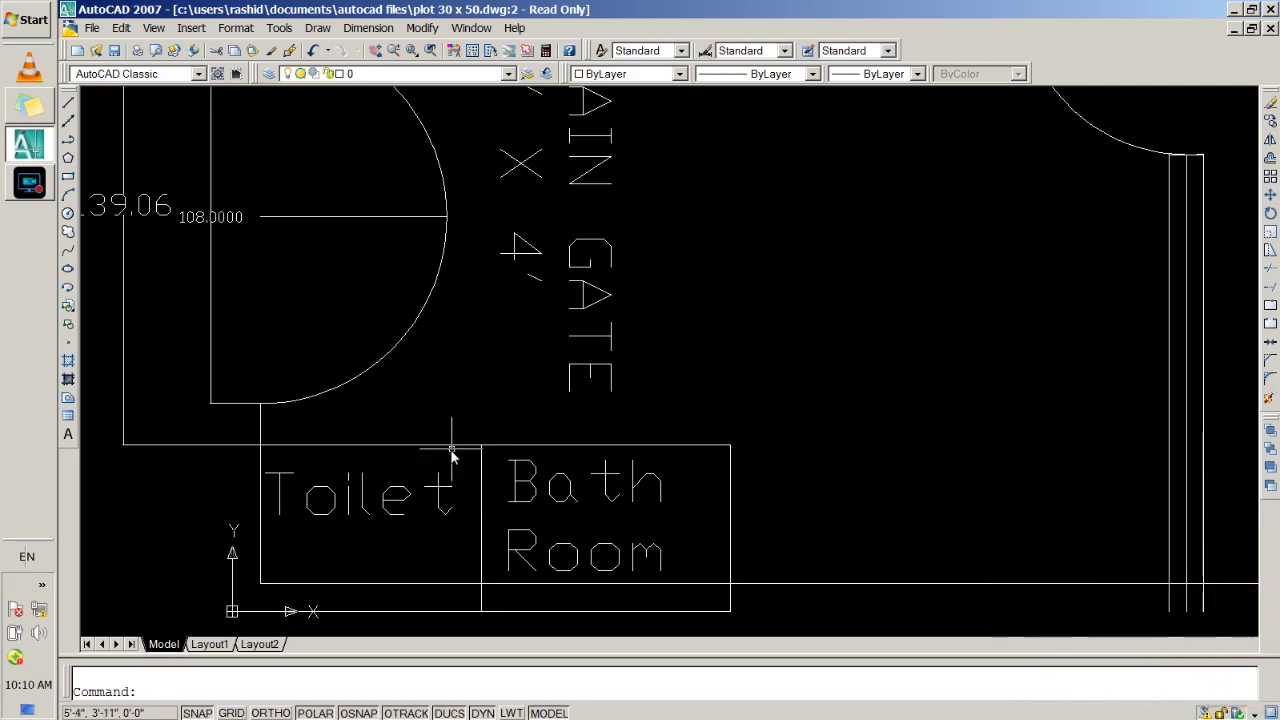
pyautogui.scroll(3, 500, 460)
pyautogui.scroll(-2, 508, 466)
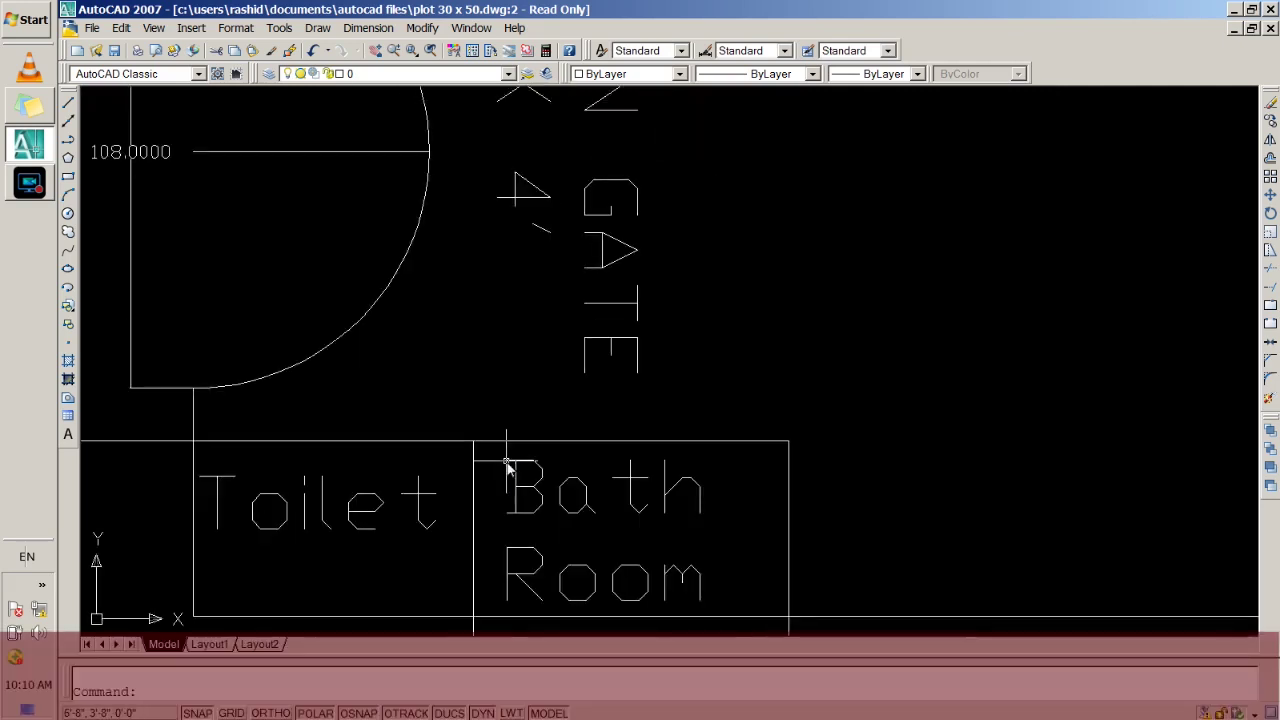
pyautogui.scroll(-2, 508, 464)
pyautogui.click(508, 462)
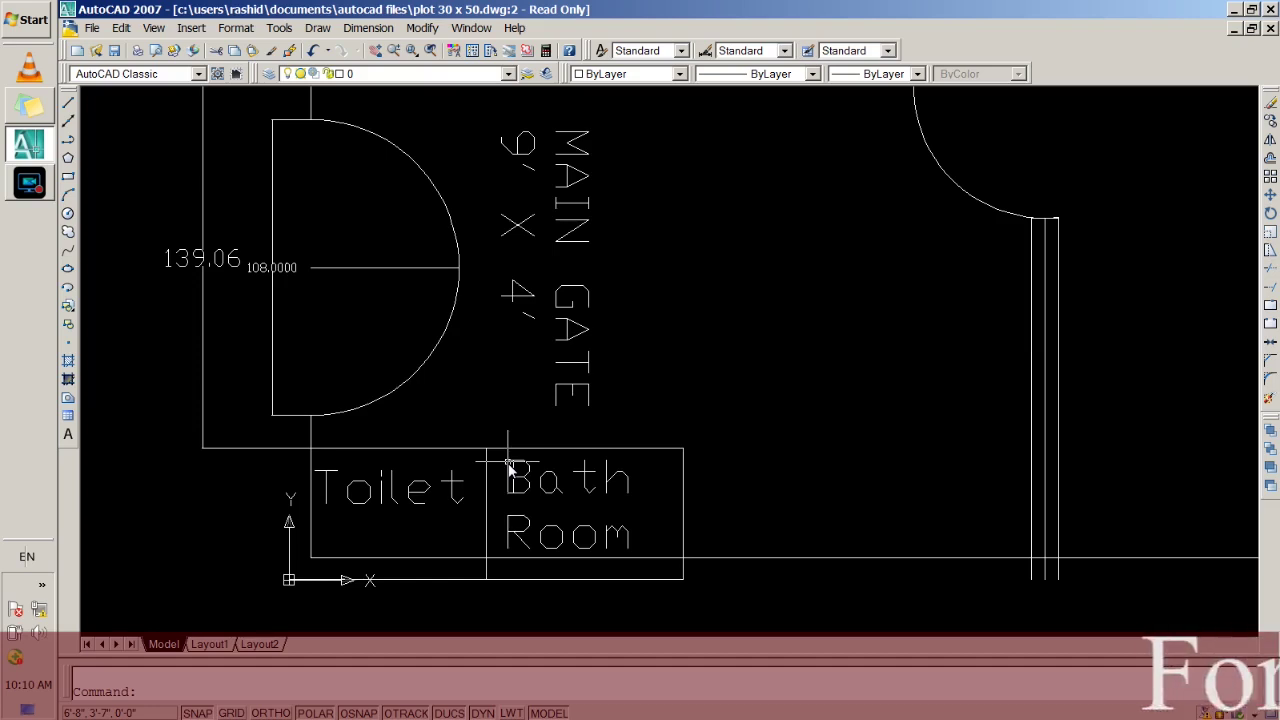
# Frame the Toilet/Bath Room divider and start the OFFSET command.
pyautogui.scroll(1, 508, 462)
pyautogui.scroll(2, 506, 460)
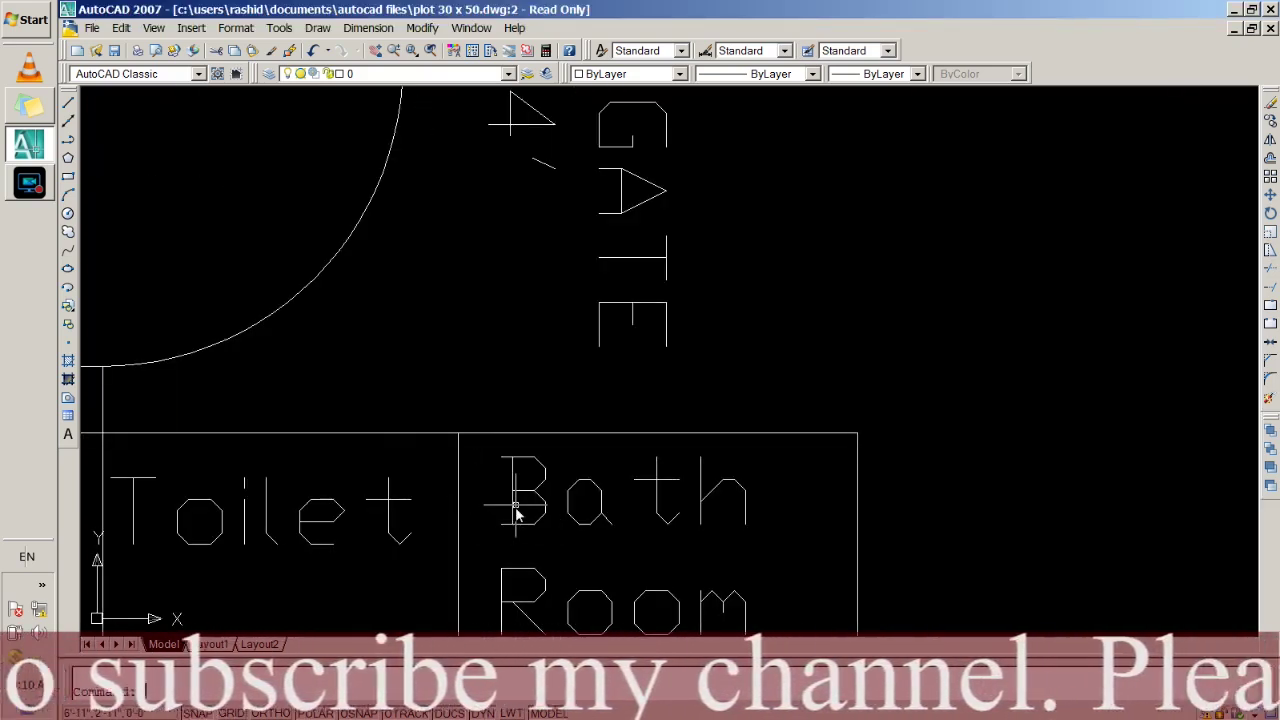
pyautogui.scroll(-2, 490, 518)
pyautogui.moveTo(457, 523); pyautogui.dragTo(455, 480, button='middle')
pyautogui.scroll(2, 456, 482)
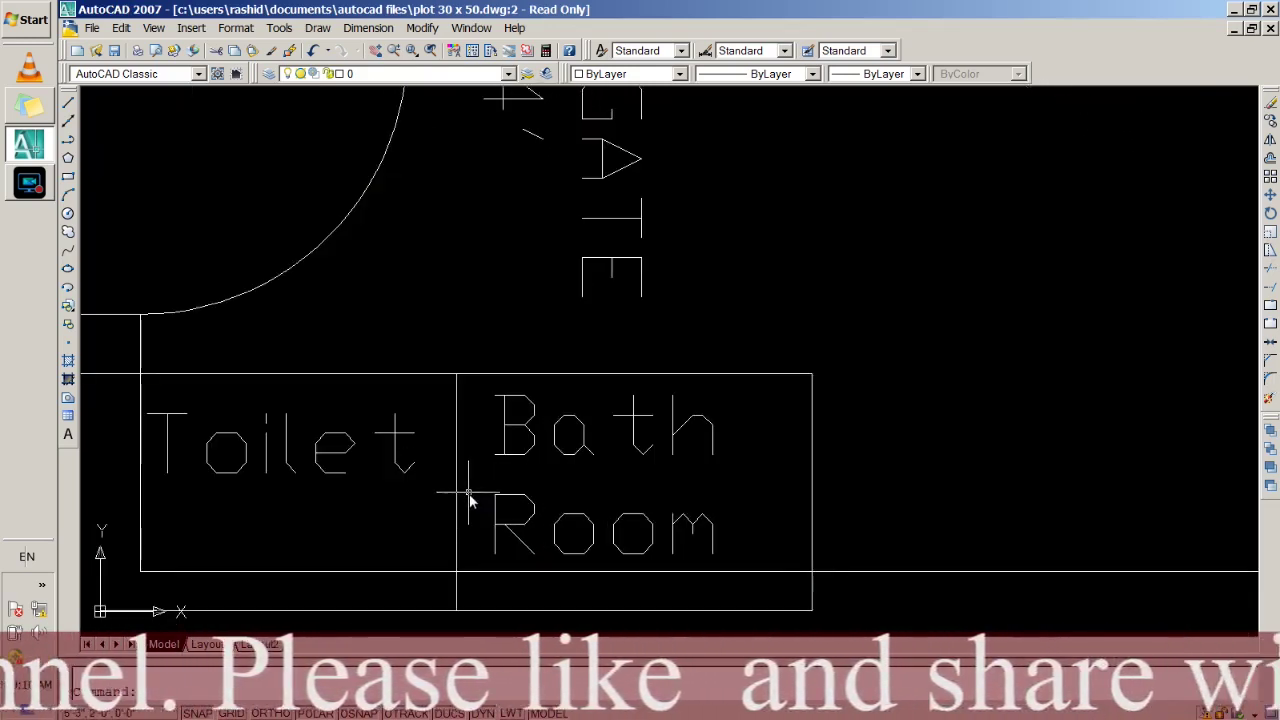
pyautogui.scroll(1, 462, 486)
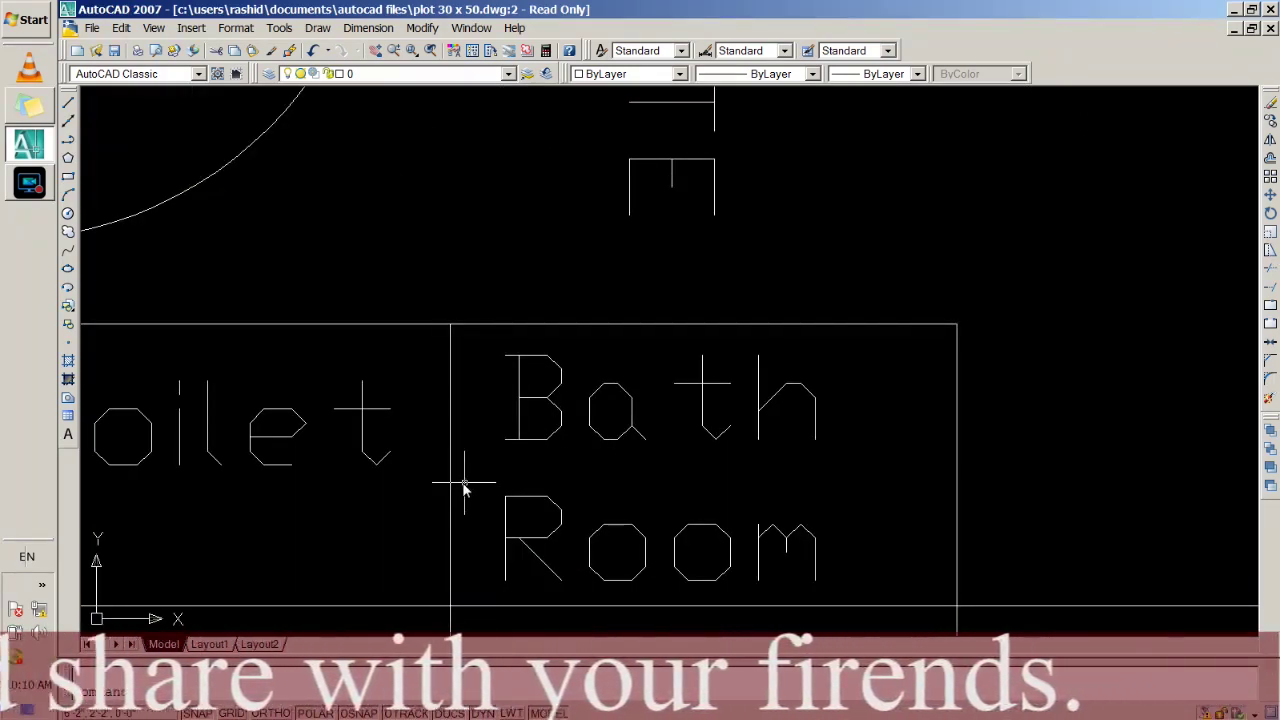
pyautogui.write('OFFSET')
pyautogui.press('Return')
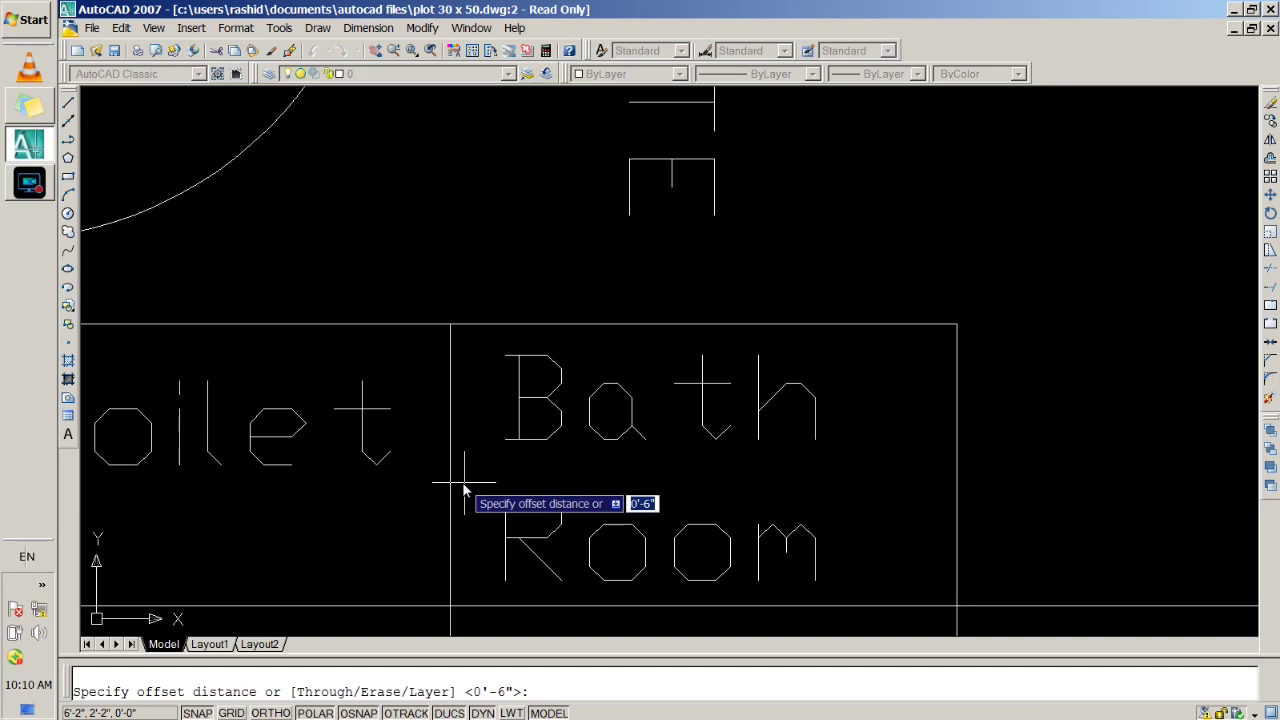
# Offset the Toilet–Bath Room divider line 0'-6" to both the left and right.
pyautogui.press('Return')
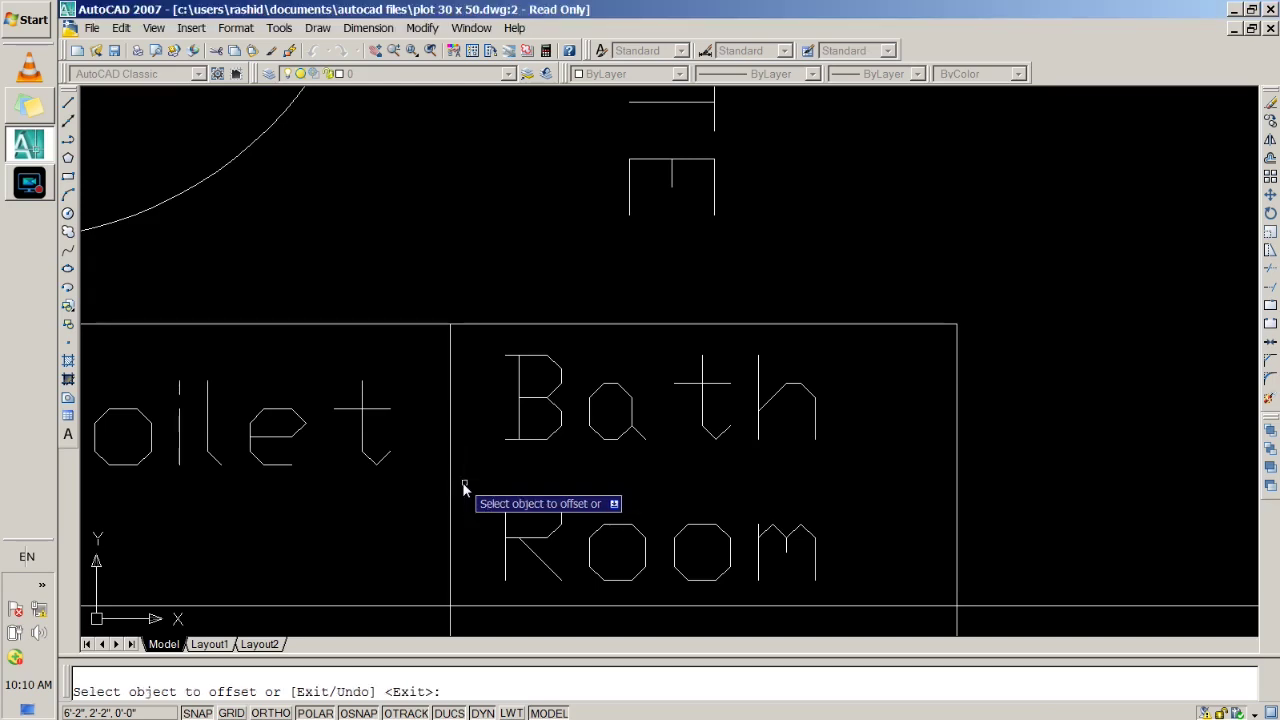
pyautogui.click(450, 488)
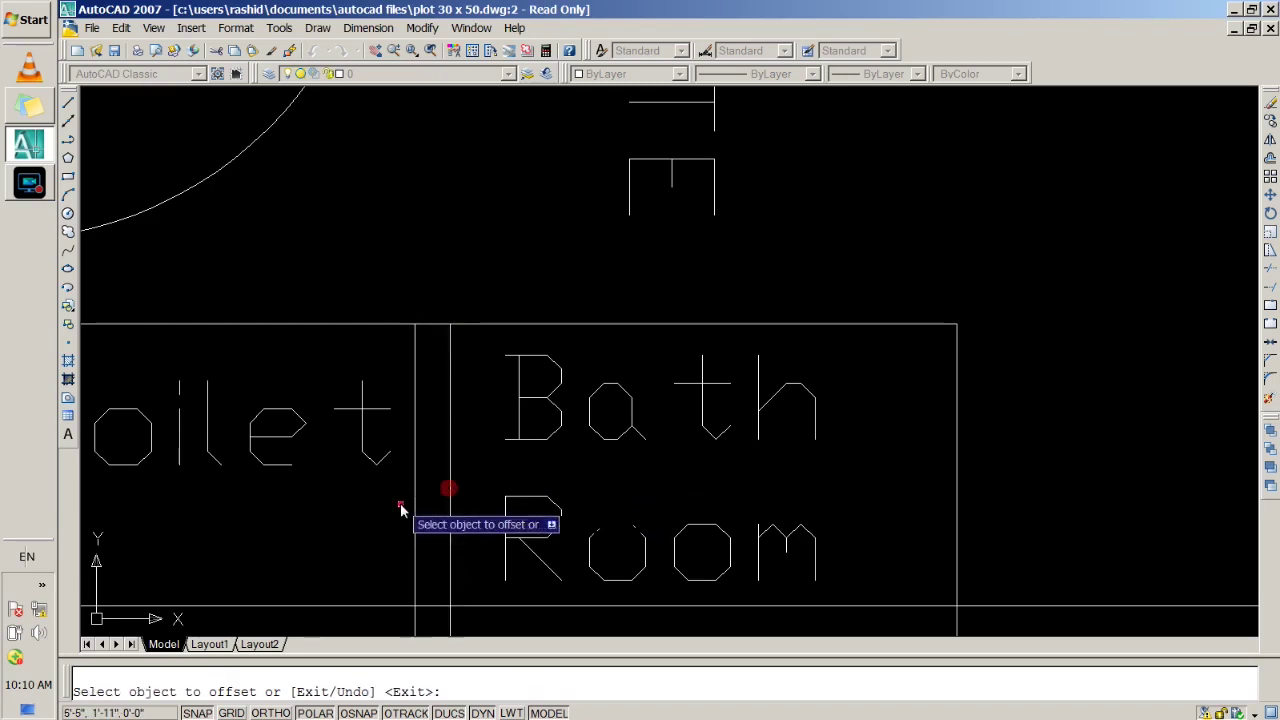
pyautogui.click(400, 503)
pyautogui.click(449, 507)
pyautogui.click(474, 512)
pyautogui.press('Return')
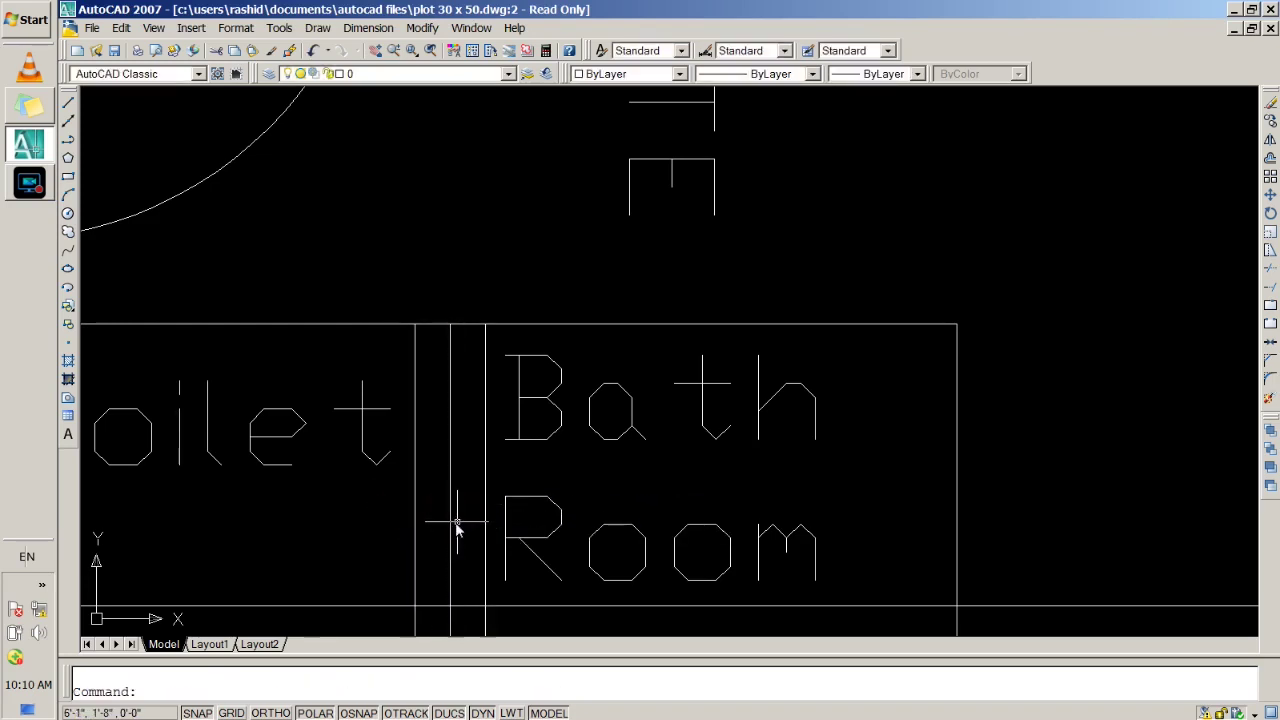
# Trim the two overhanging wall line ends and select the original centre line for removal.
pyautogui.write('tr')
pyautogui.press('Return')
pyautogui.press('Return')
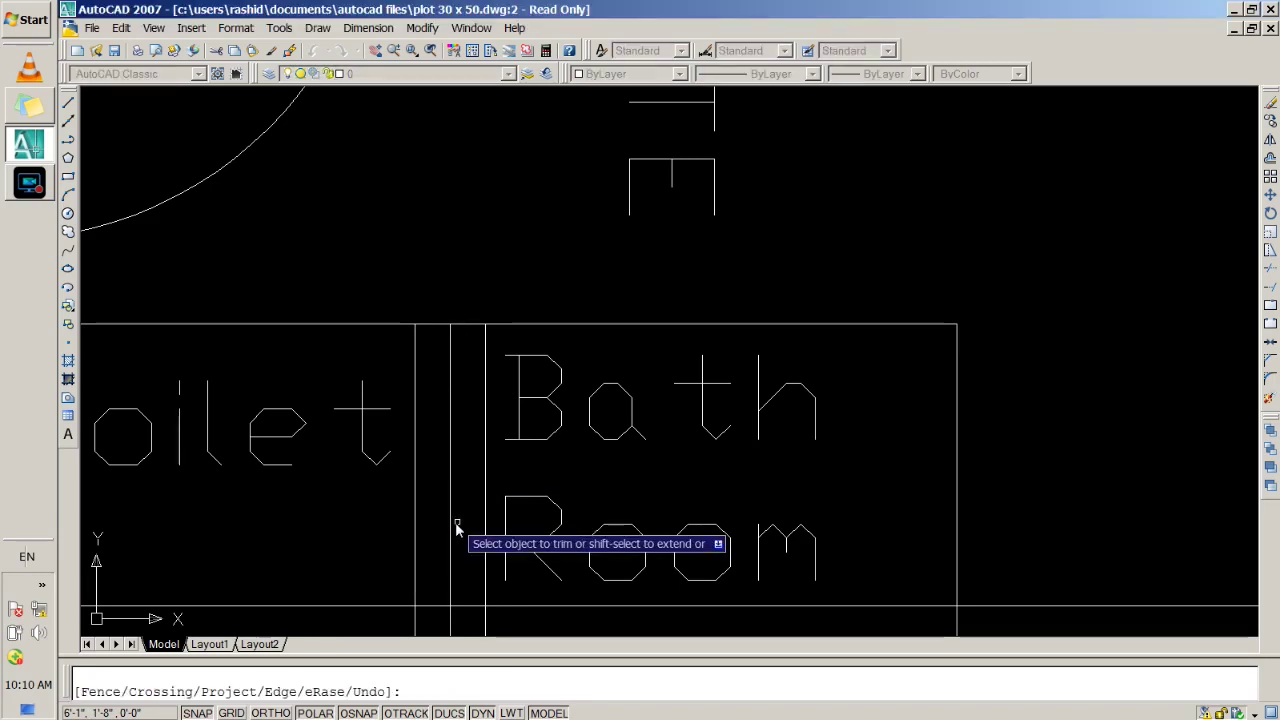
pyautogui.scroll(-5, 457, 535)
pyautogui.scroll(5, 457, 557)
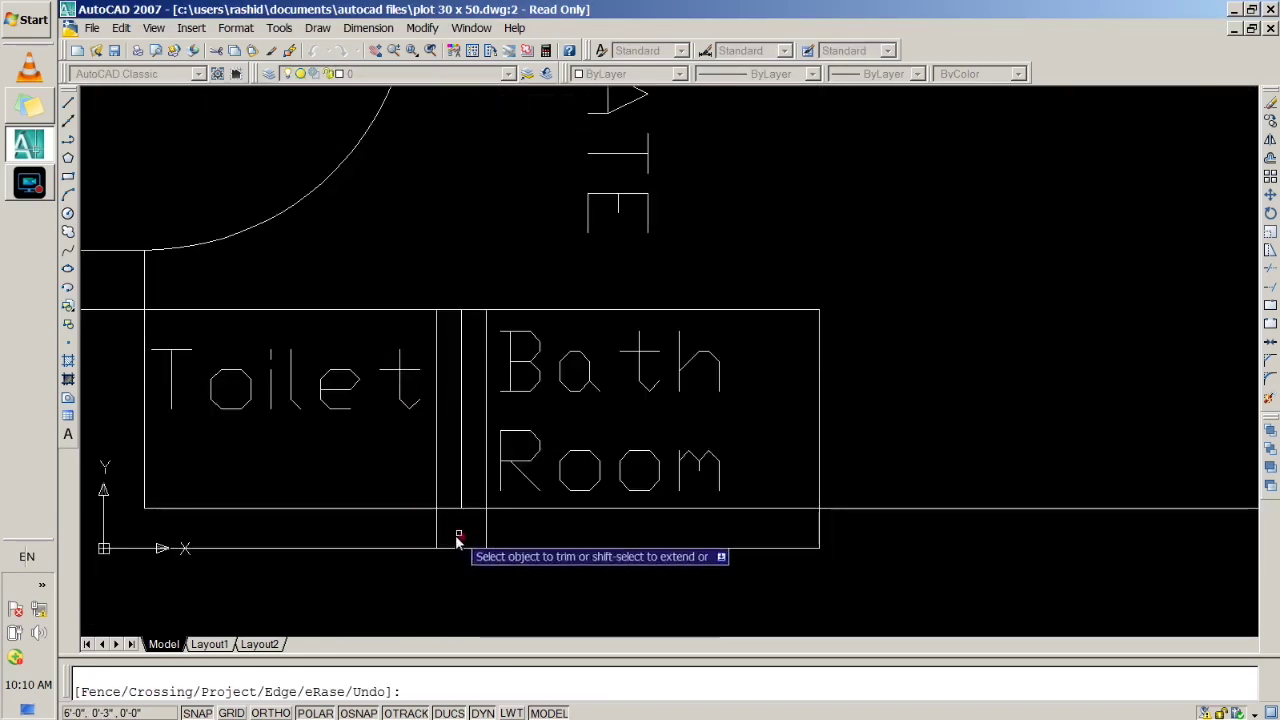
pyautogui.click(435, 533)
pyautogui.click(486, 540)
pyautogui.press('Return')
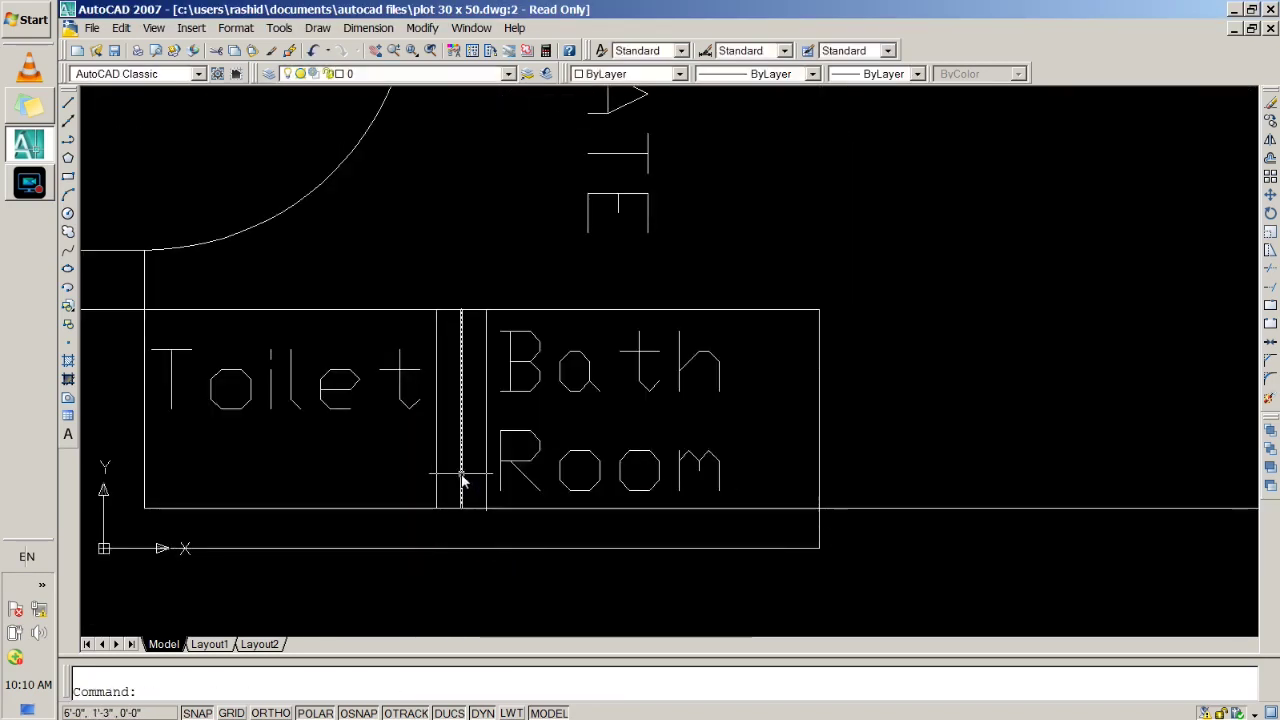
pyautogui.click(461, 474)
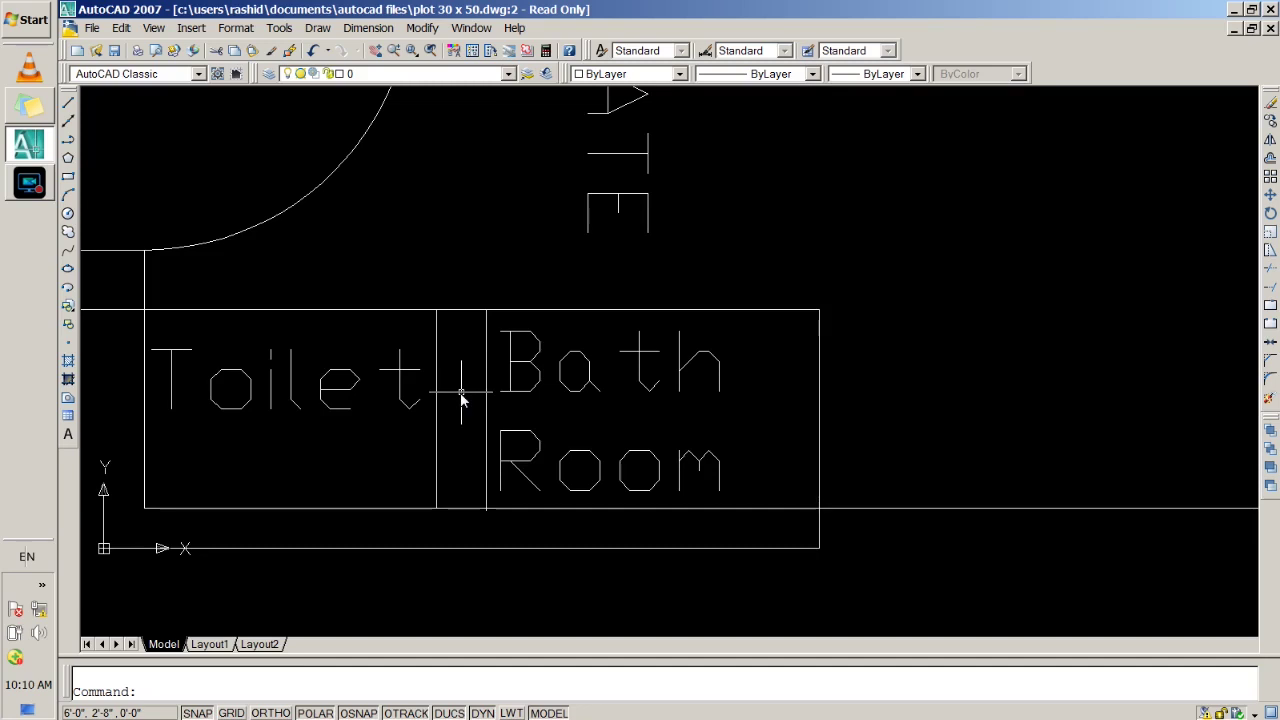
# Set both the Toilet and Bath Room labels to a 3" text height in Properties.
pyautogui.scroll(-4, 374, 420)
pyautogui.scroll(5, 391, 425)
pyautogui.scroll(1, 371, 420)
pyautogui.scroll(-2, 303, 401)
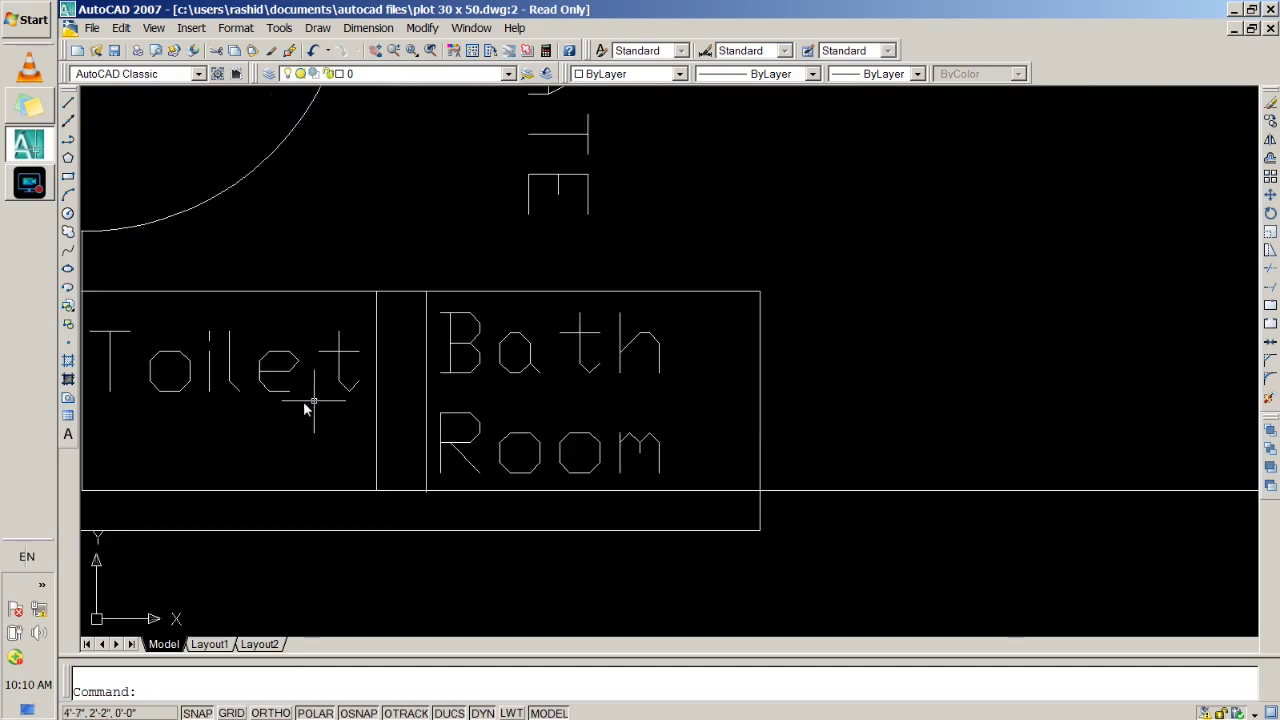
pyautogui.click(230, 375)
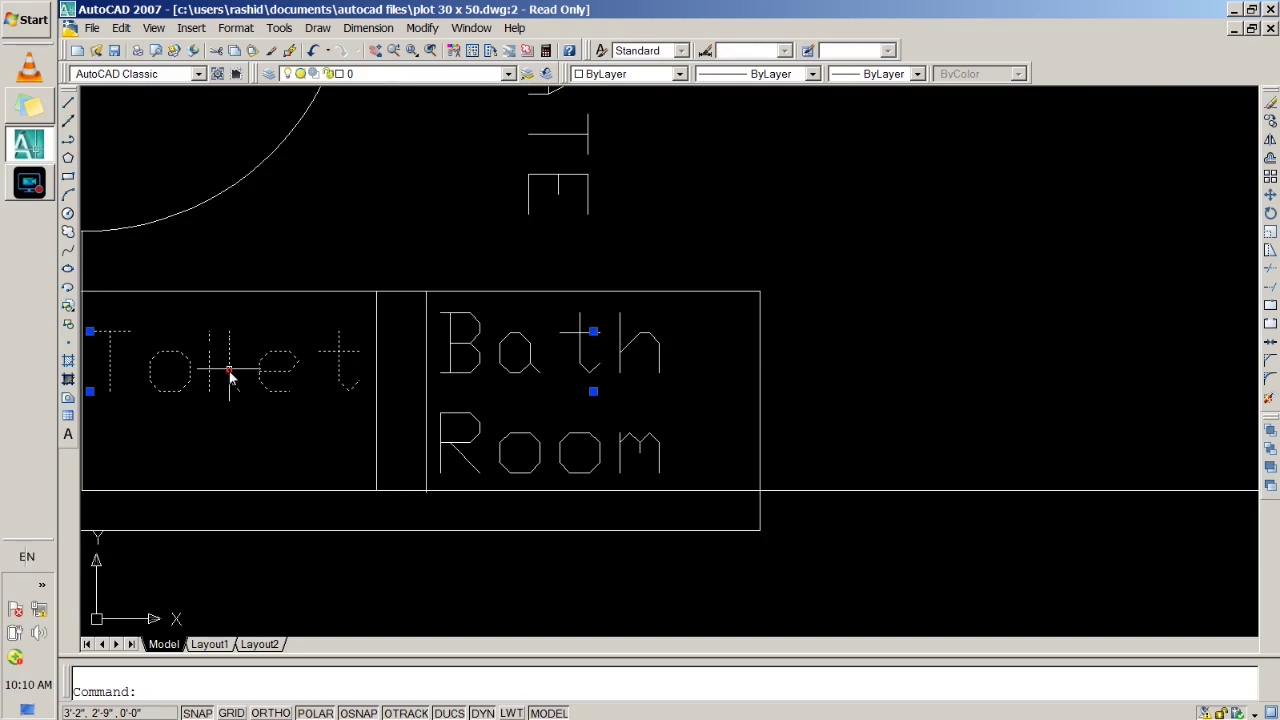
pyautogui.click(510, 375)
pyautogui.hotkey('ctrl', '1')
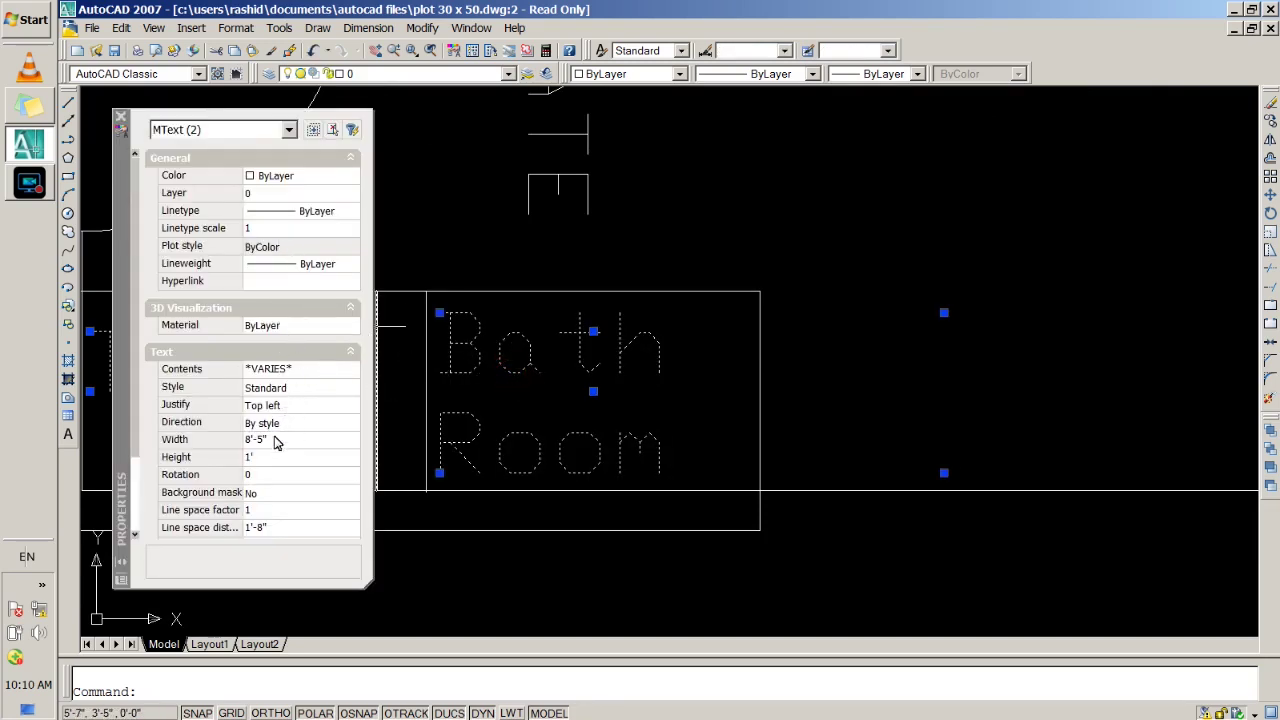
pyautogui.click(265, 456)
pyautogui.write('3"')
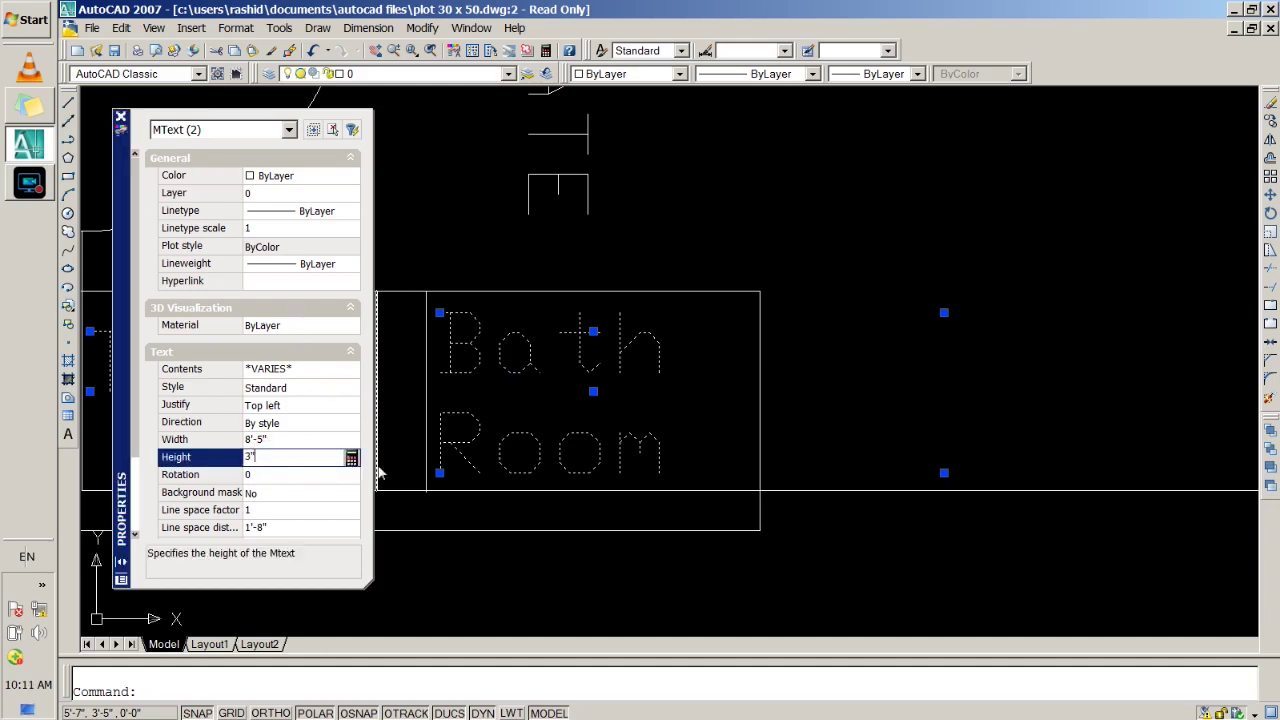
pyautogui.press('Return')
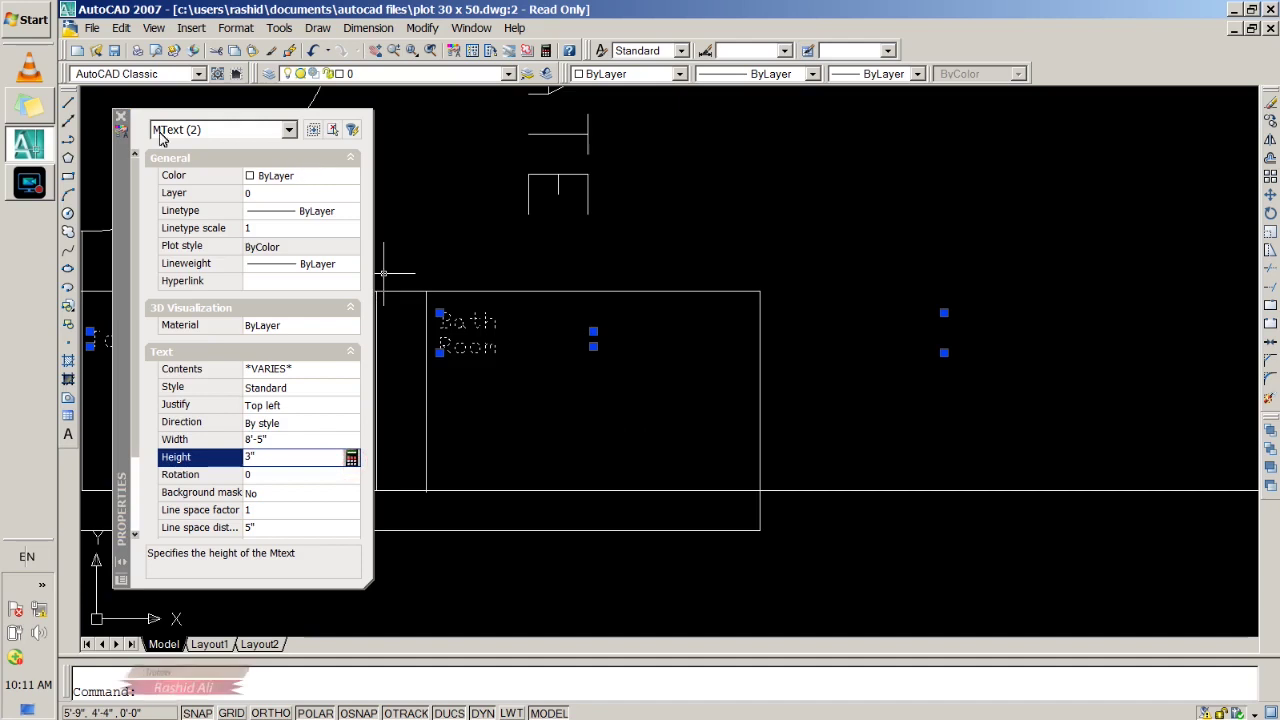
pyautogui.press('Escape')
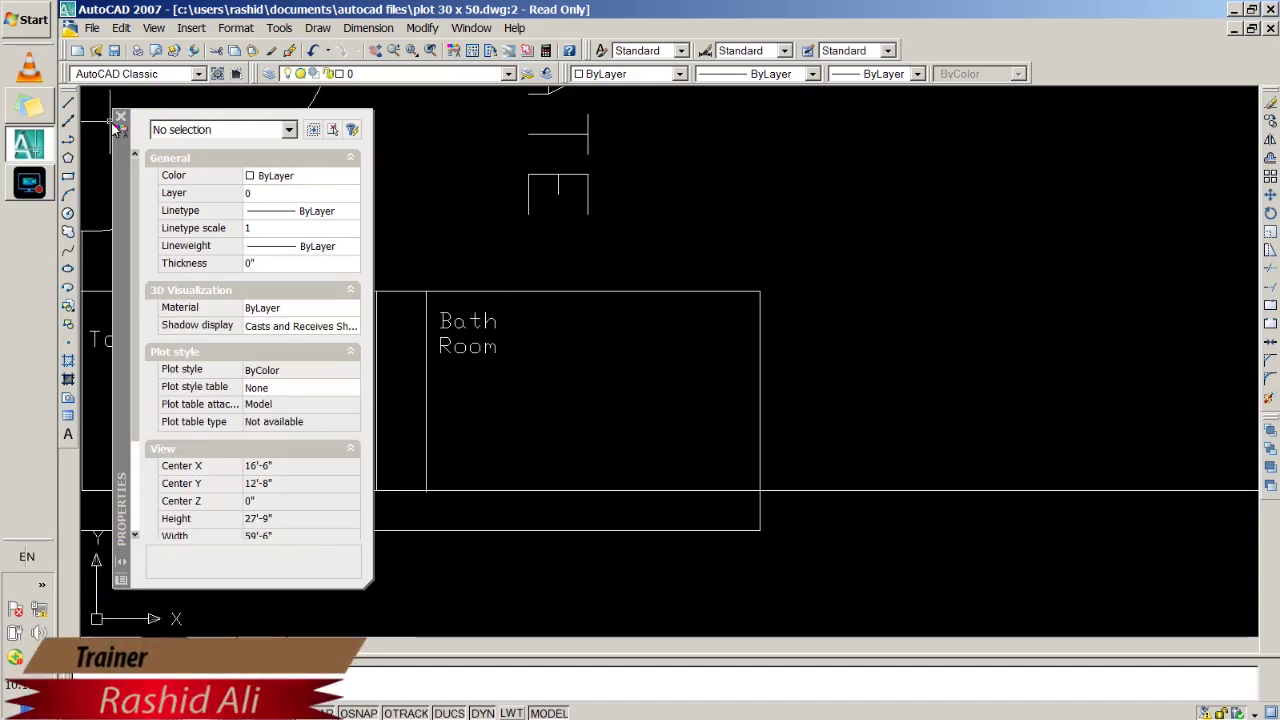
pyautogui.click(120, 120)
pyautogui.click(488, 352)
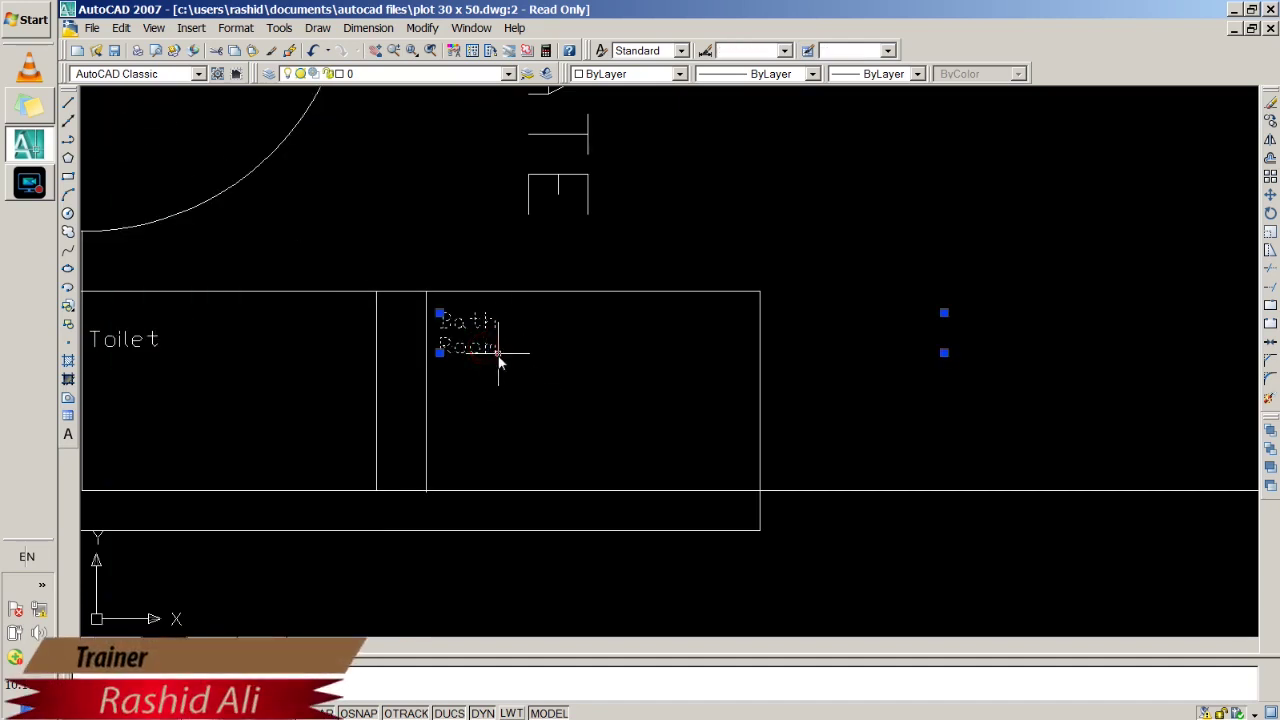
# Narrow the Bath Room text box and move the label toward the room centre.
pyautogui.click(944, 352)
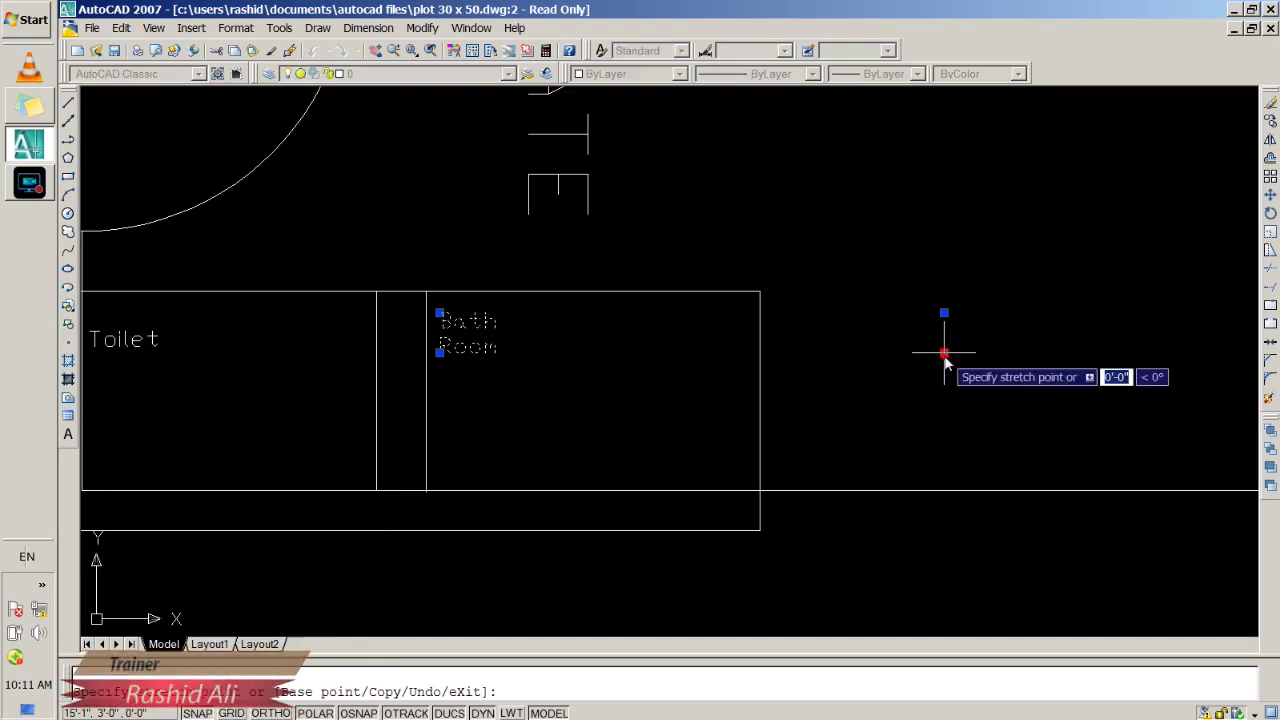
pyautogui.click(520, 354)
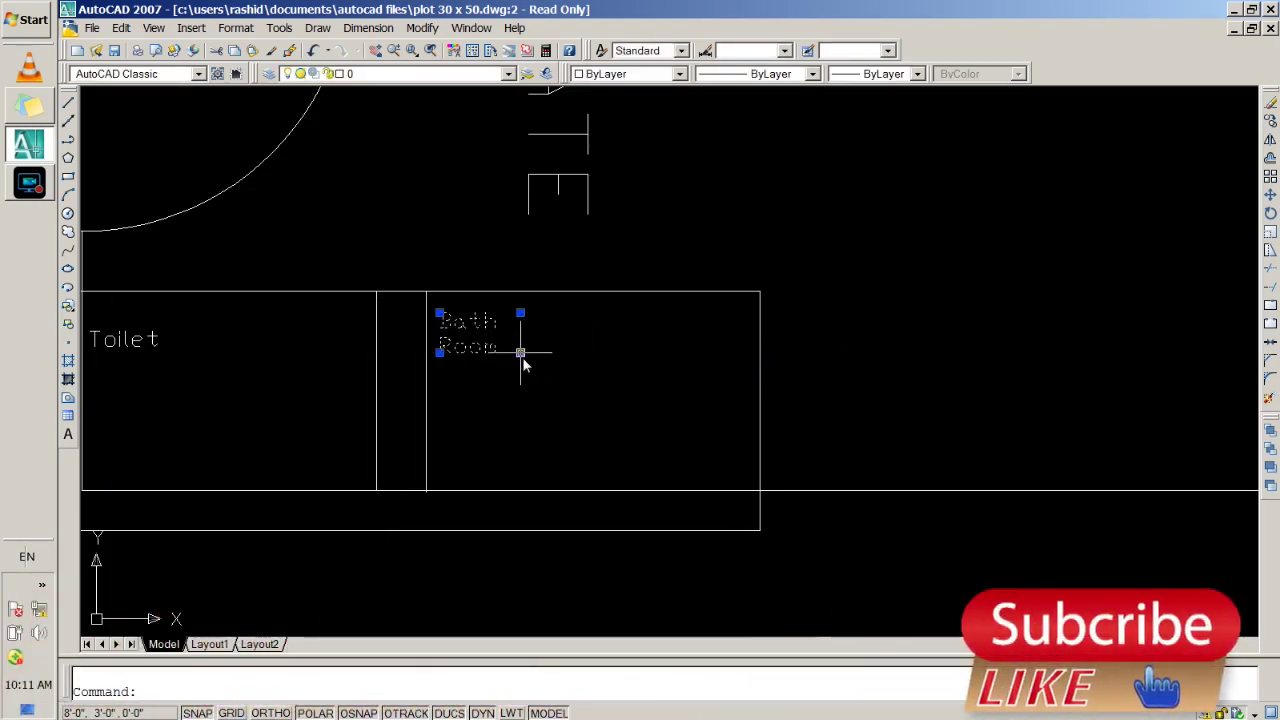
pyautogui.click(520, 353)
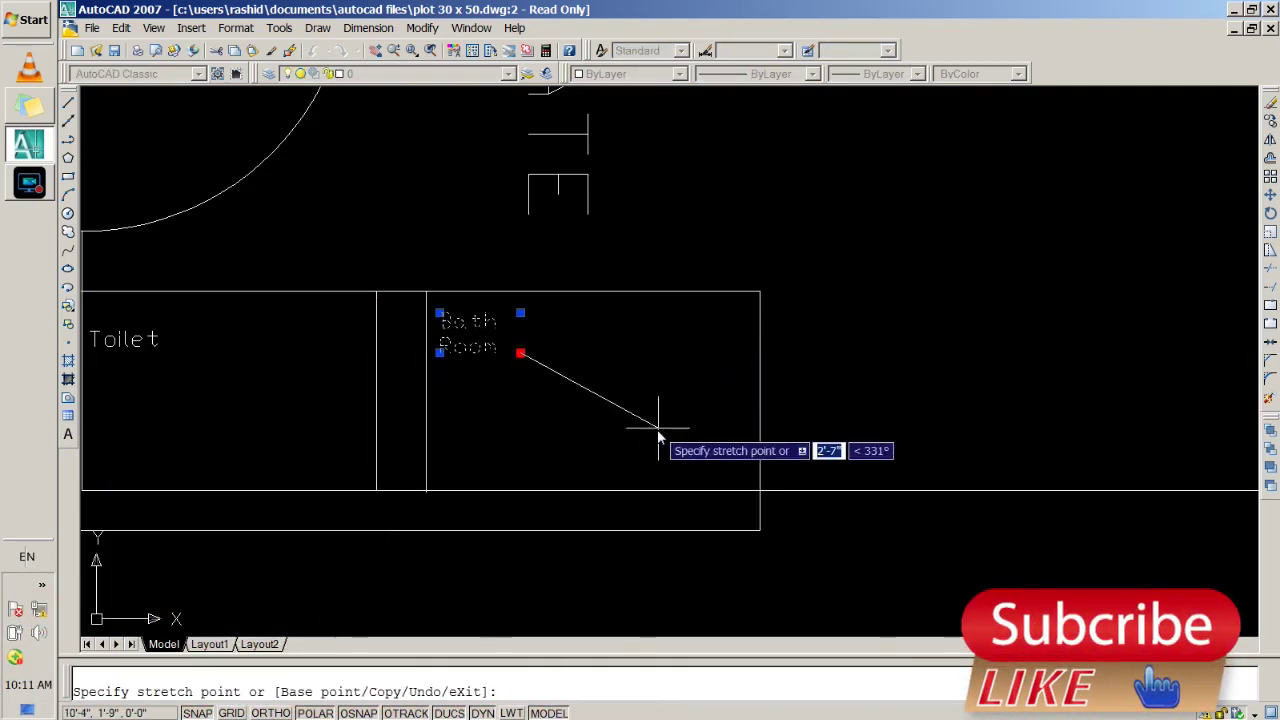
pyautogui.click(657, 429)
pyautogui.hotkey('ctrl', 'z')
pyautogui.click(501, 356)
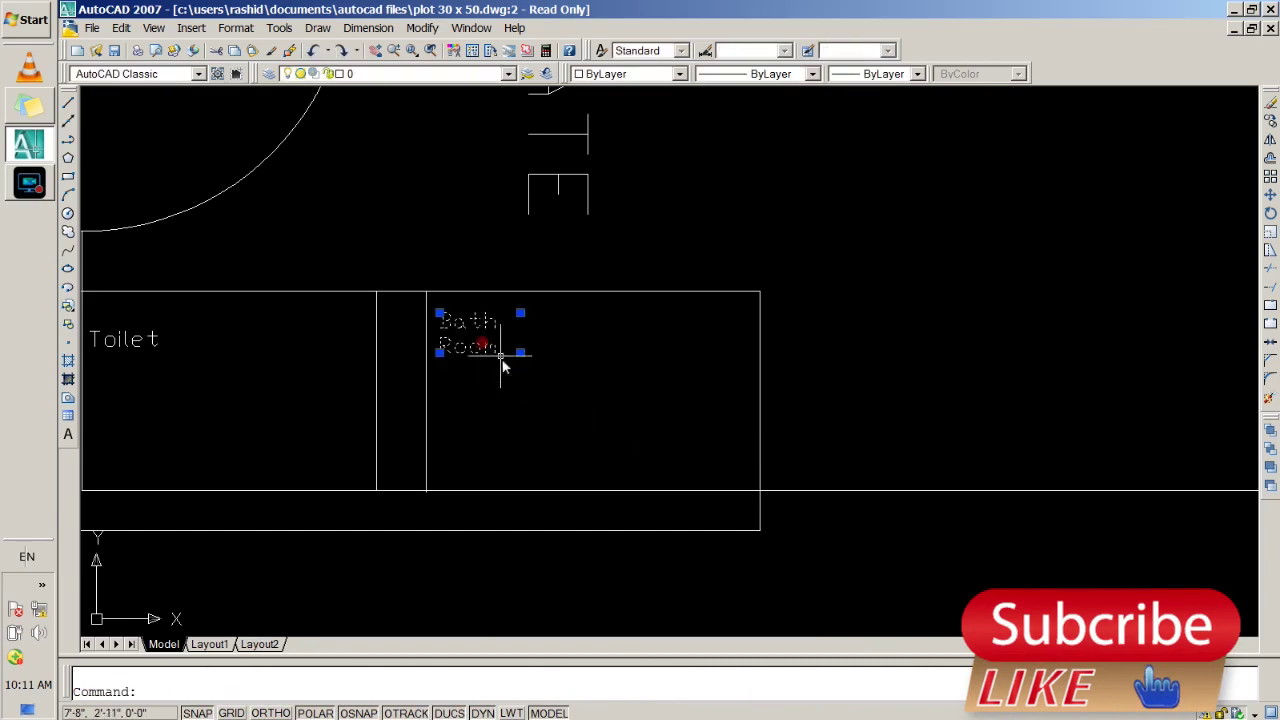
pyautogui.keyDown('ctrl'); pyautogui.click(684, 396); pyautogui.keyUp('ctrl')
pyautogui.press('Escape')
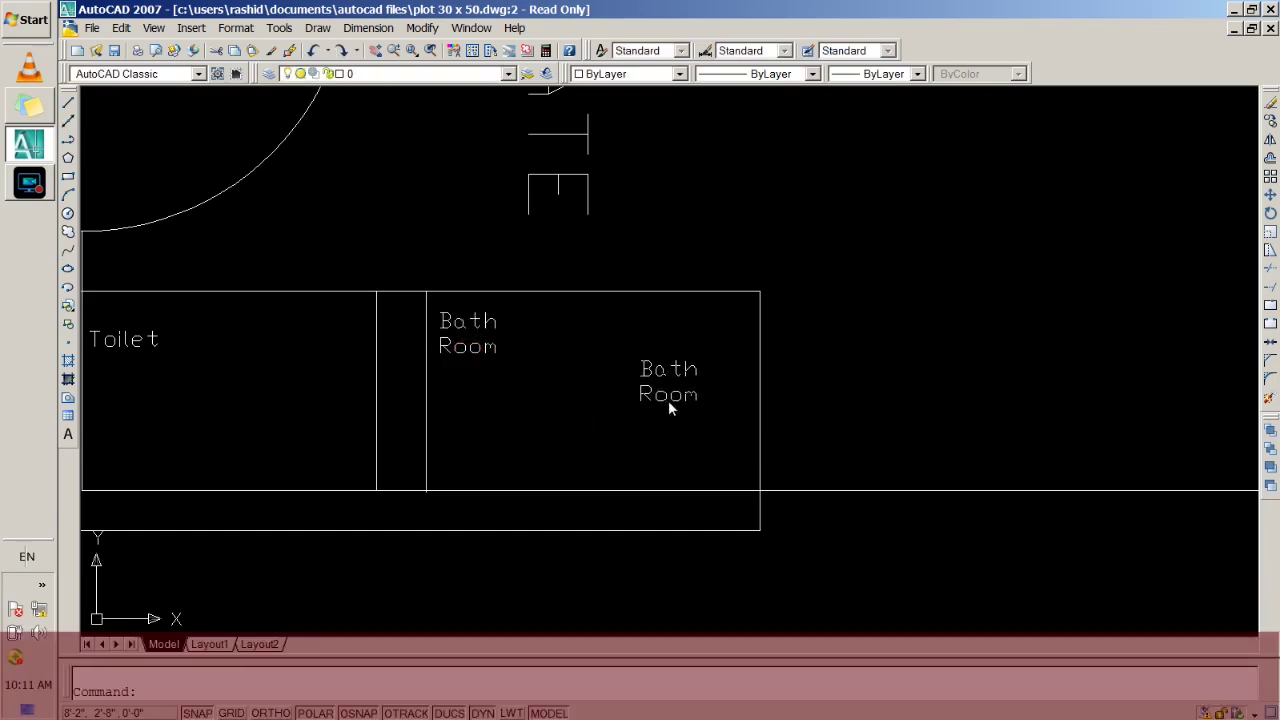
pyautogui.press('Escape')
# Move the Toilet label lower in its room and narrow its text box to fit.
pyautogui.click(145, 345)
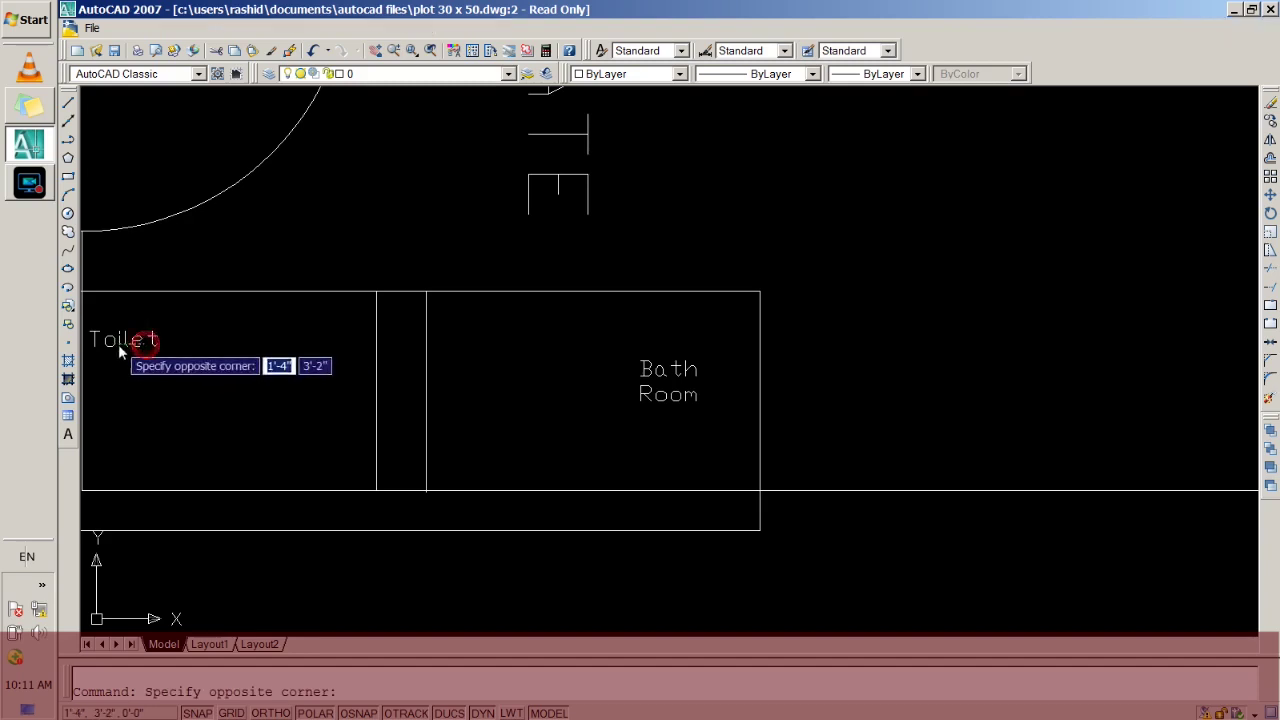
pyautogui.click(118, 344)
pyautogui.keyDown('ctrl'); pyautogui.moveTo(114, 343); pyautogui.dragTo(130, 431); pyautogui.keyUp('ctrl')
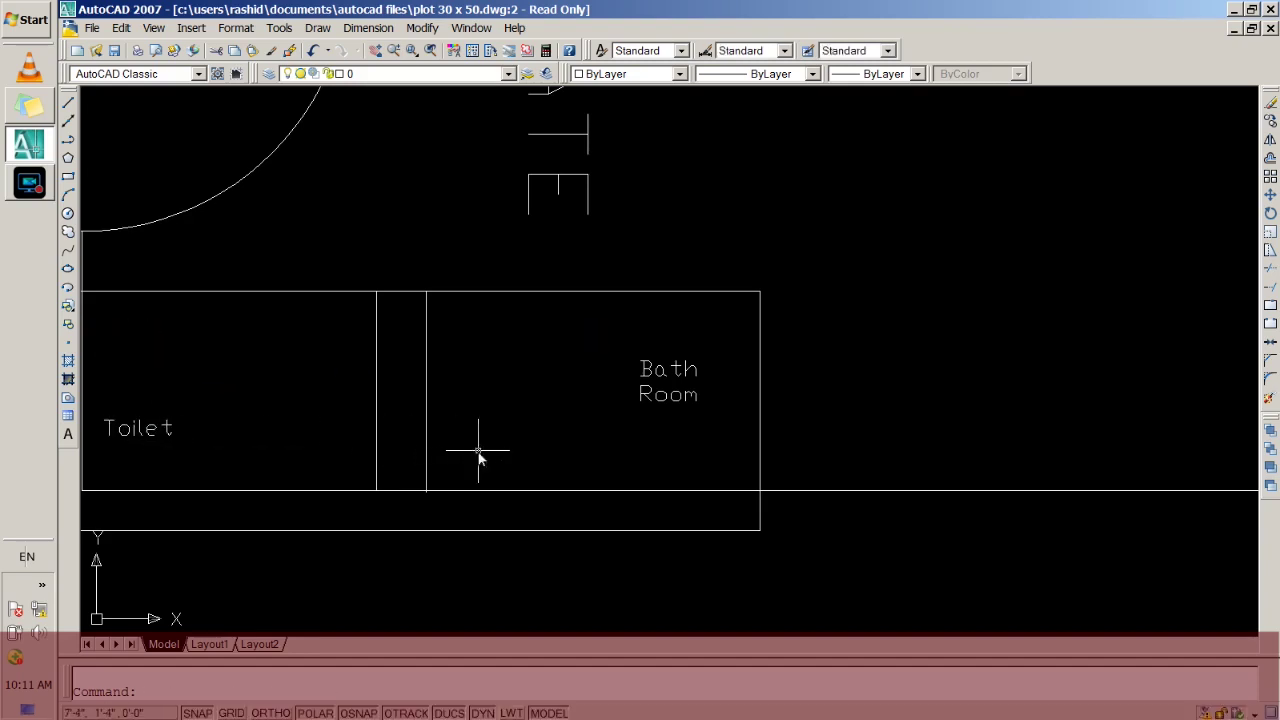
pyautogui.click(608, 421)
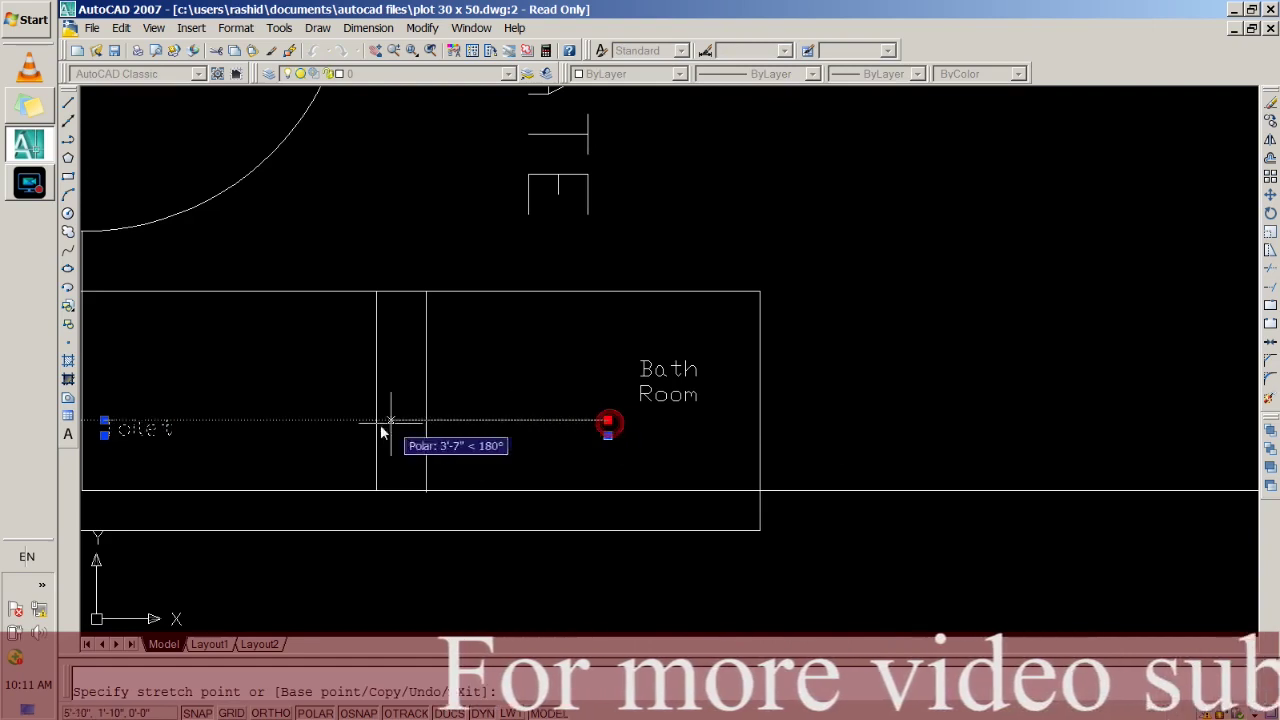
pyautogui.click(194, 428)
pyautogui.click(498, 418)
pyautogui.press('Escape')
pyautogui.press('Escape')
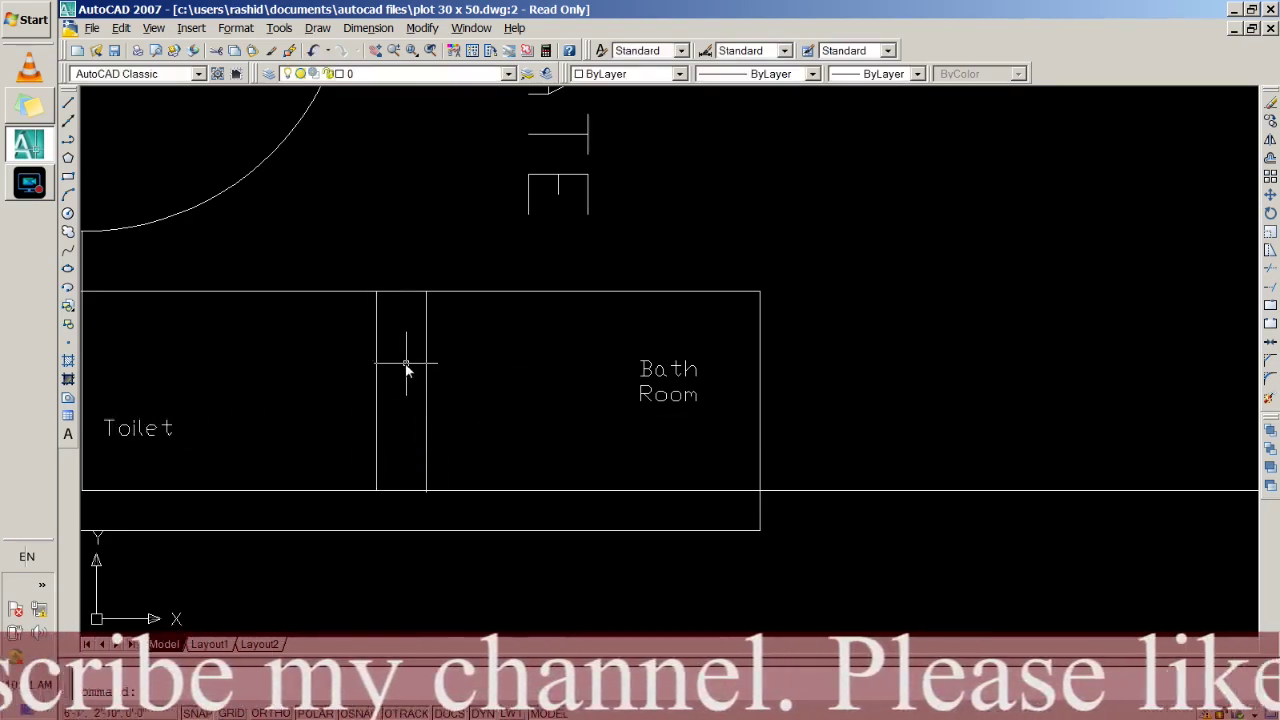
pyautogui.scroll(-2, 405, 363)
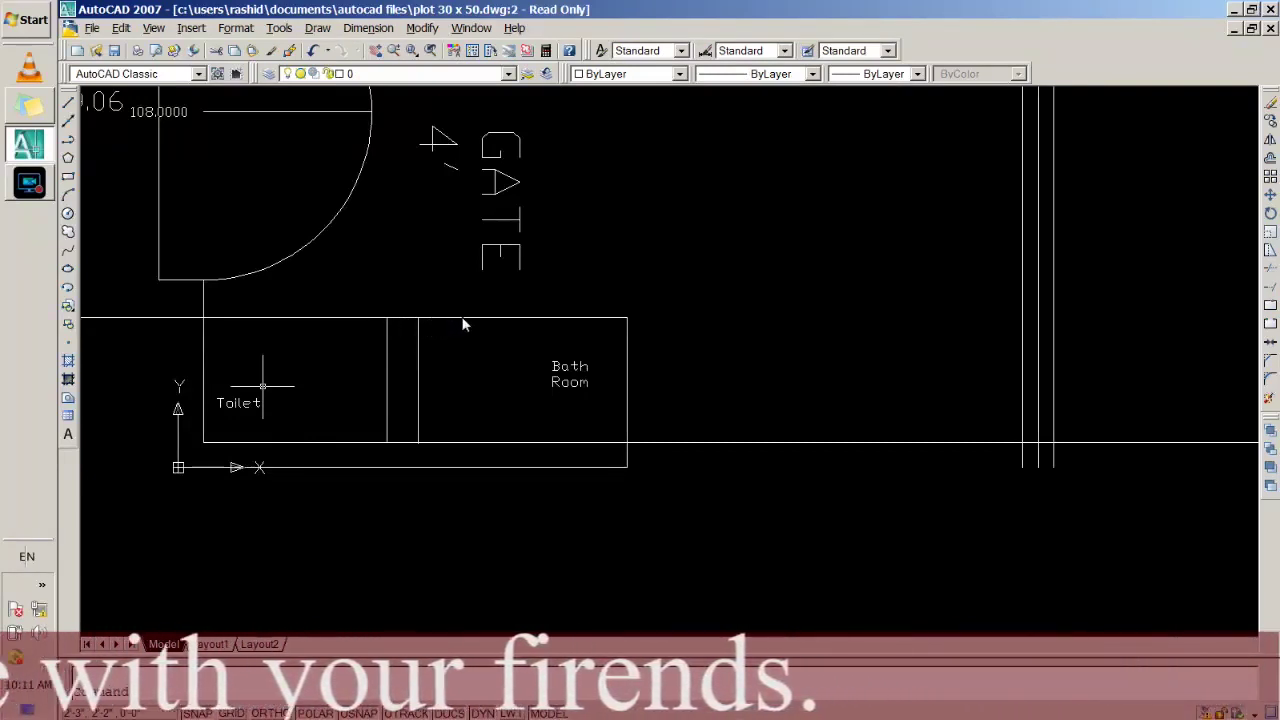
# Offset the Toilet-side wall line by 3 into the Toilet.
pyautogui.scroll(2, 330, 334)
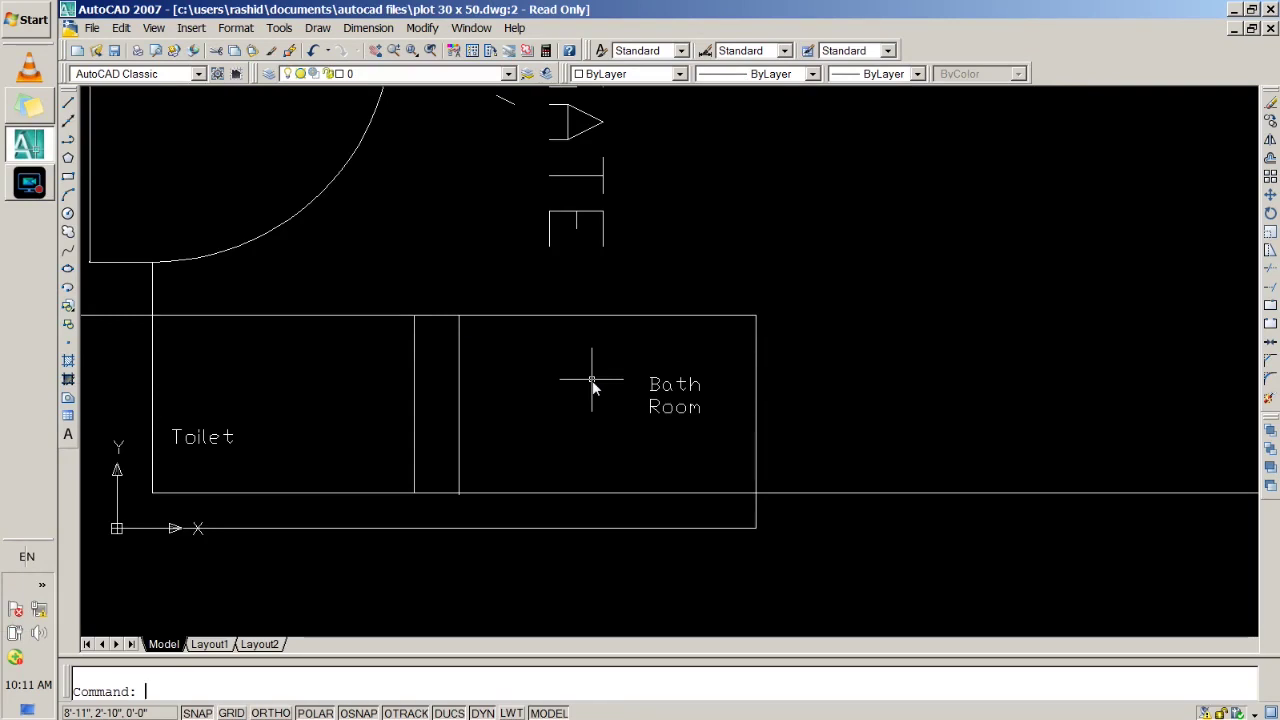
pyautogui.write('OFFSET')
pyautogui.press('Return')
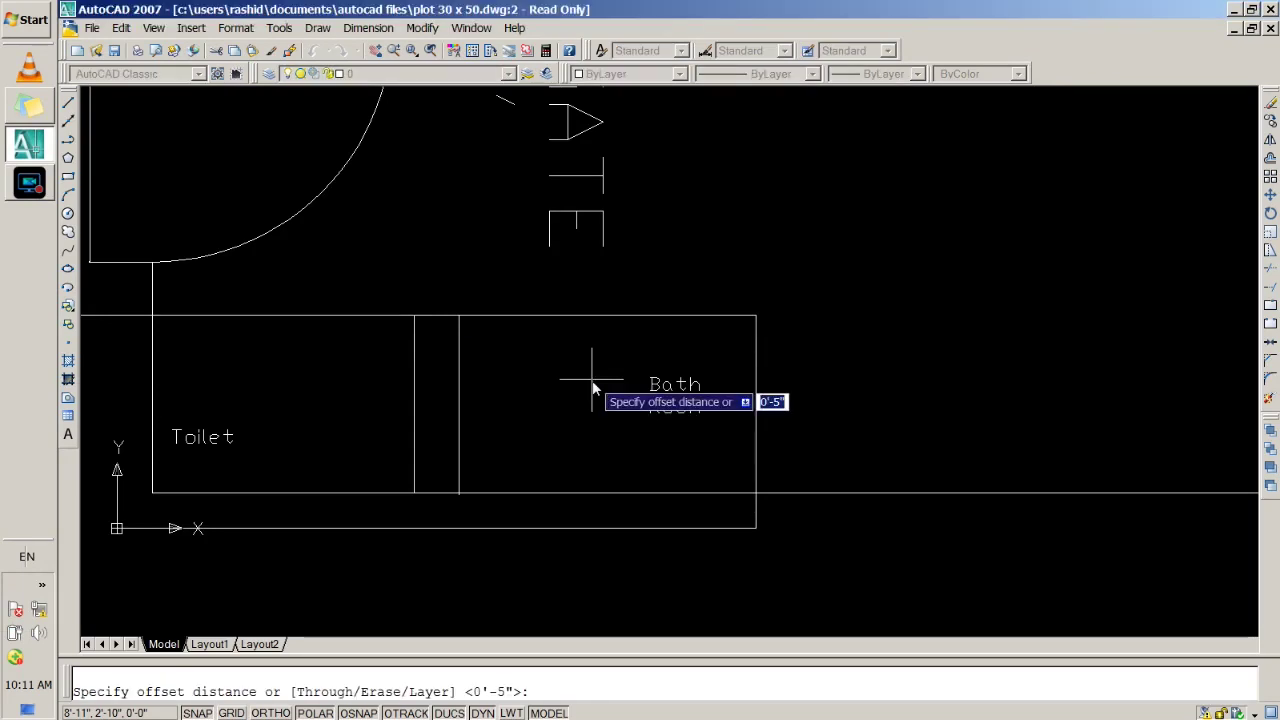
pyautogui.write("3'6")
pyautogui.press('Return')
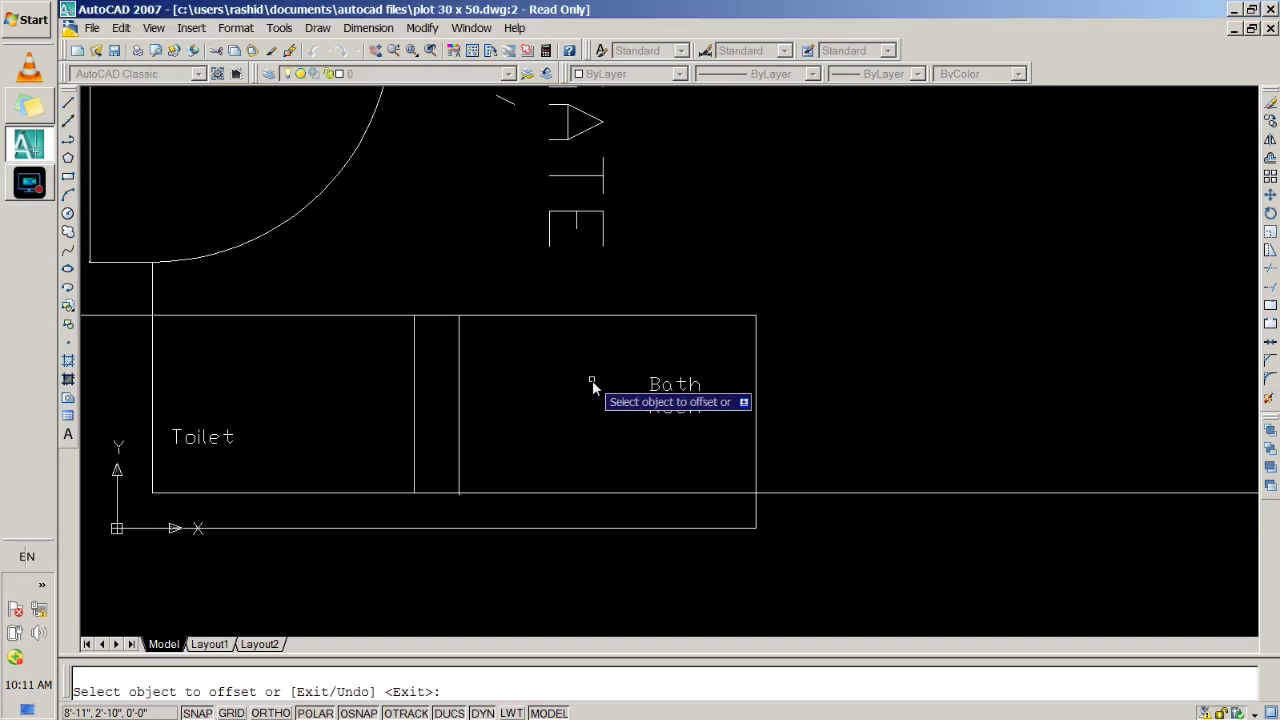
pyautogui.click(414, 390)
pyautogui.click(317, 403)
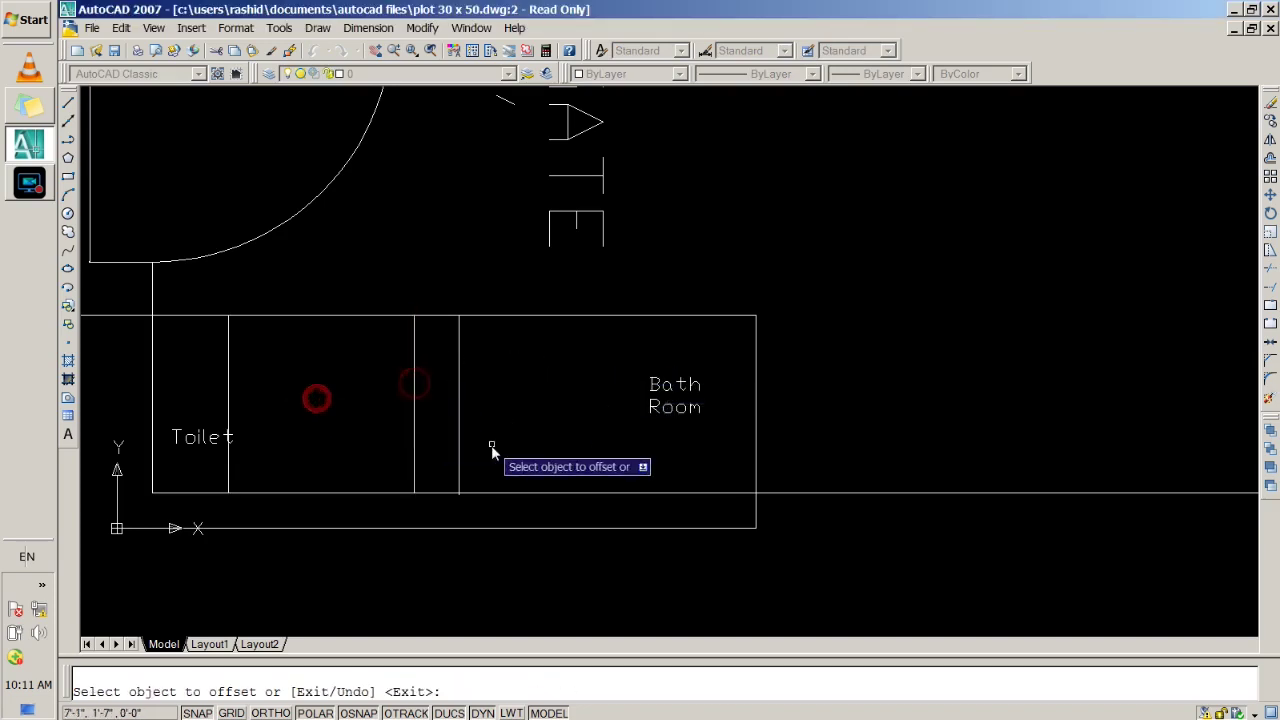
pyautogui.scroll(-4, 248, 349)
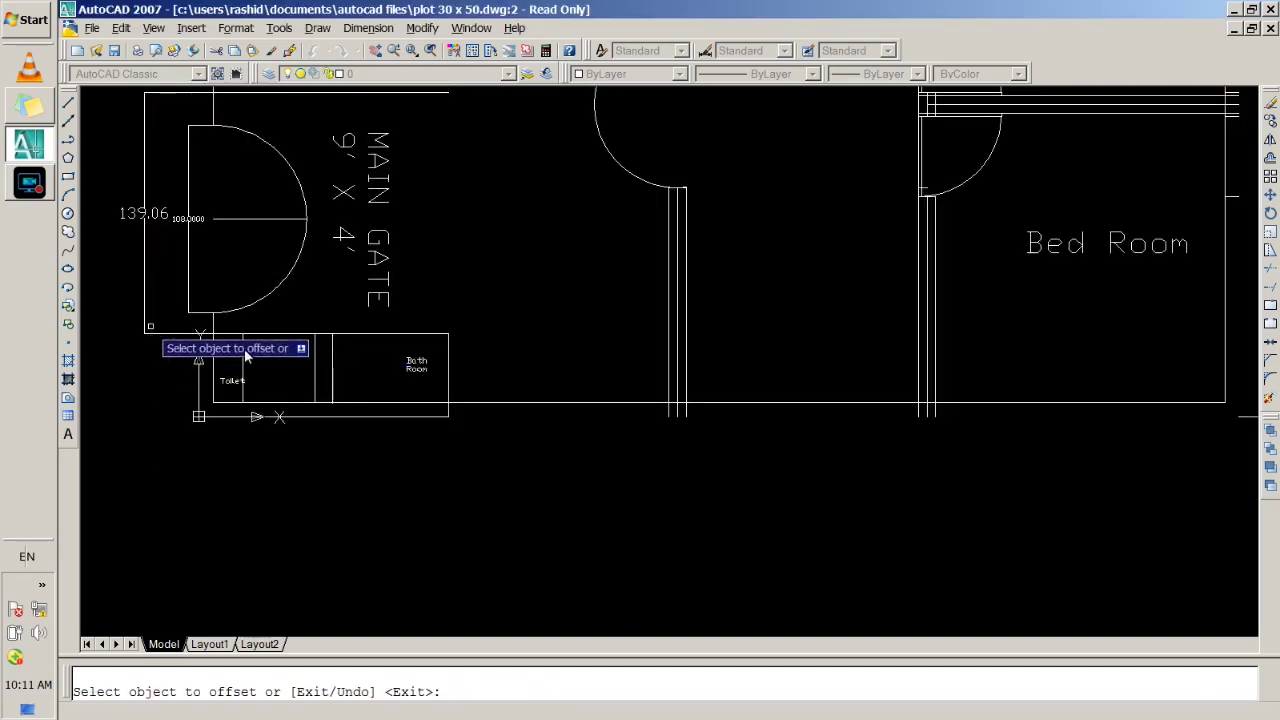
pyautogui.press('Return')
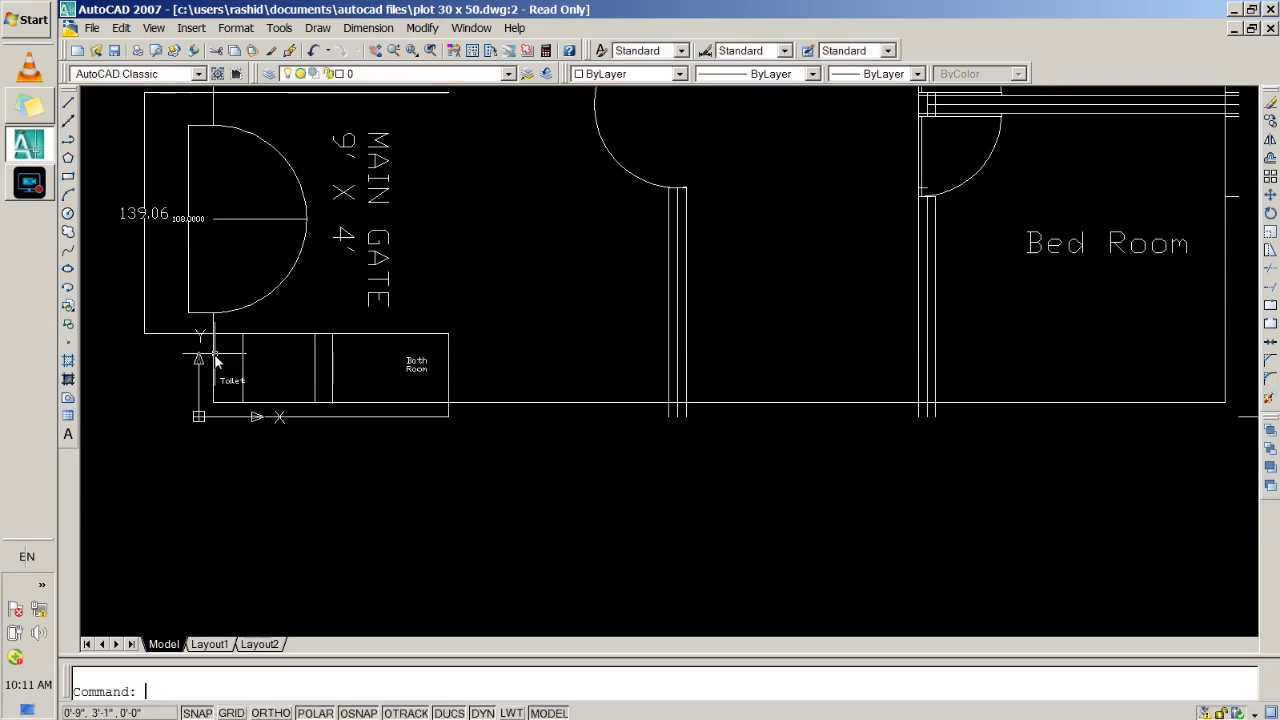
pyautogui.scroll(3, 206, 343)
pyautogui.click(221, 350)
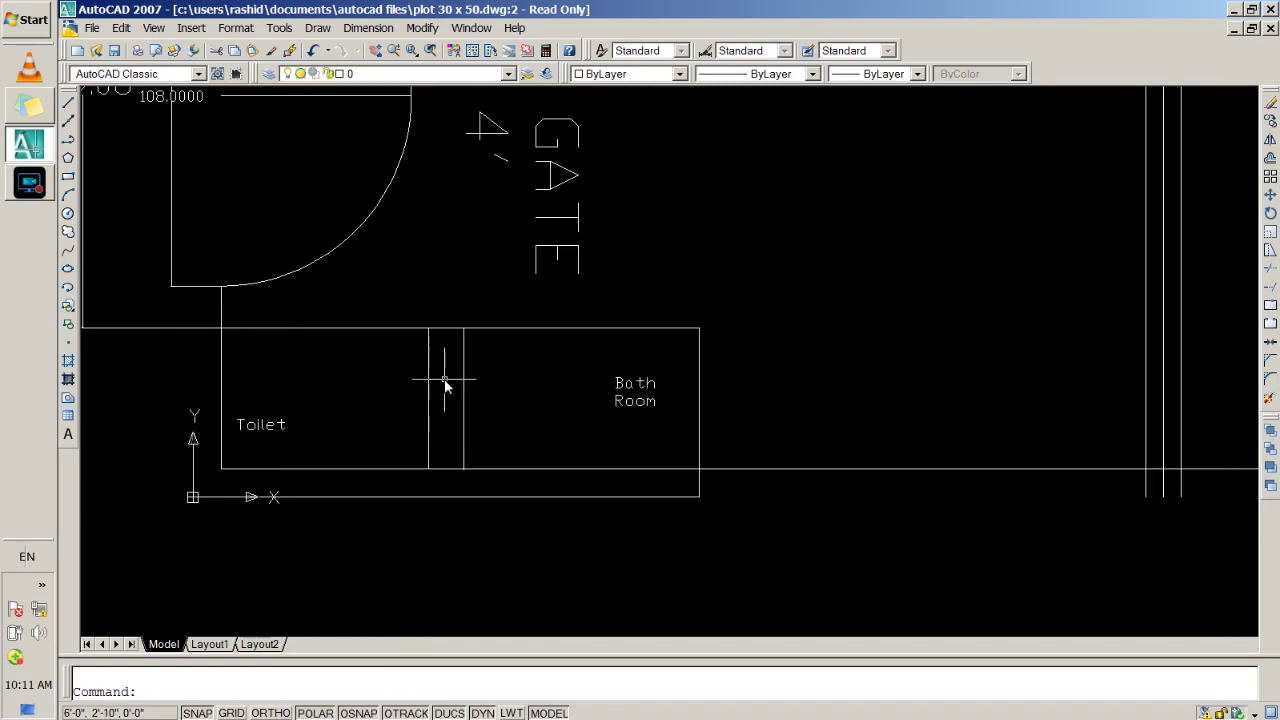
# Add a linear dimension (59.0000) across the toilet's top wall, placed above it.
pyautogui.click(368, 28)
pyautogui.click(387, 94)
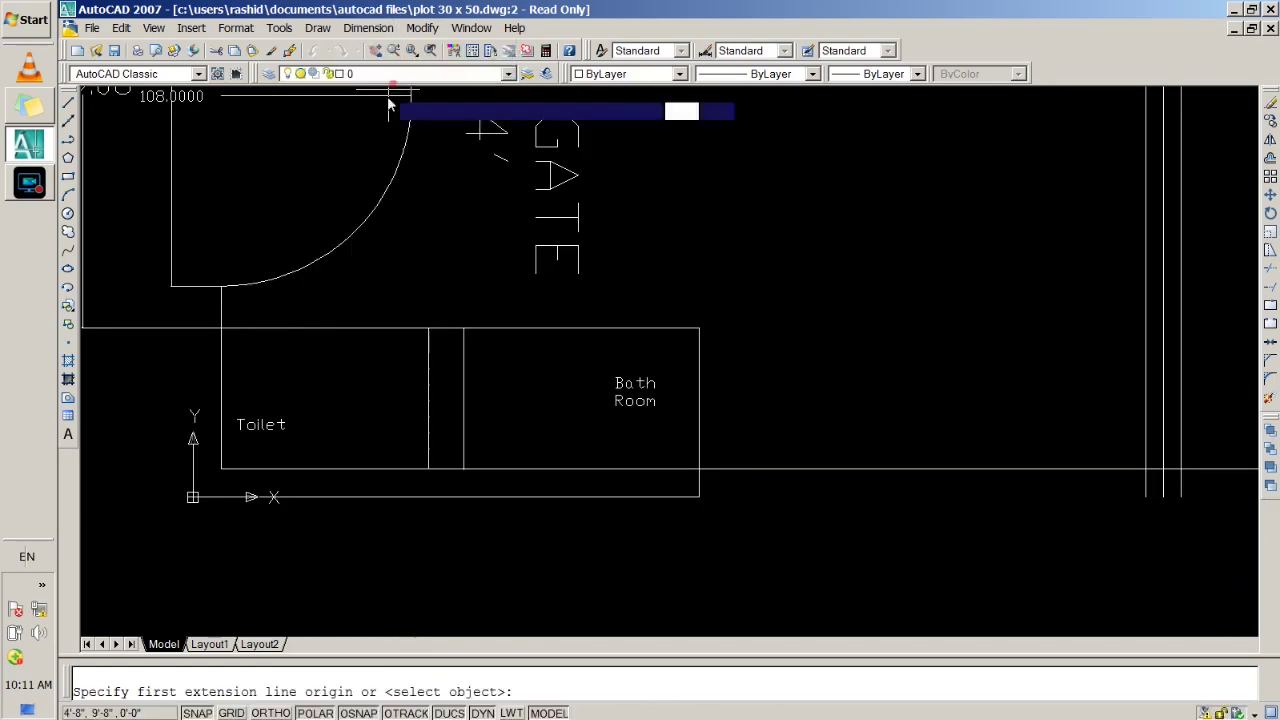
pyautogui.click(221, 330)
pyautogui.click(428, 328)
pyautogui.click(374, 311)
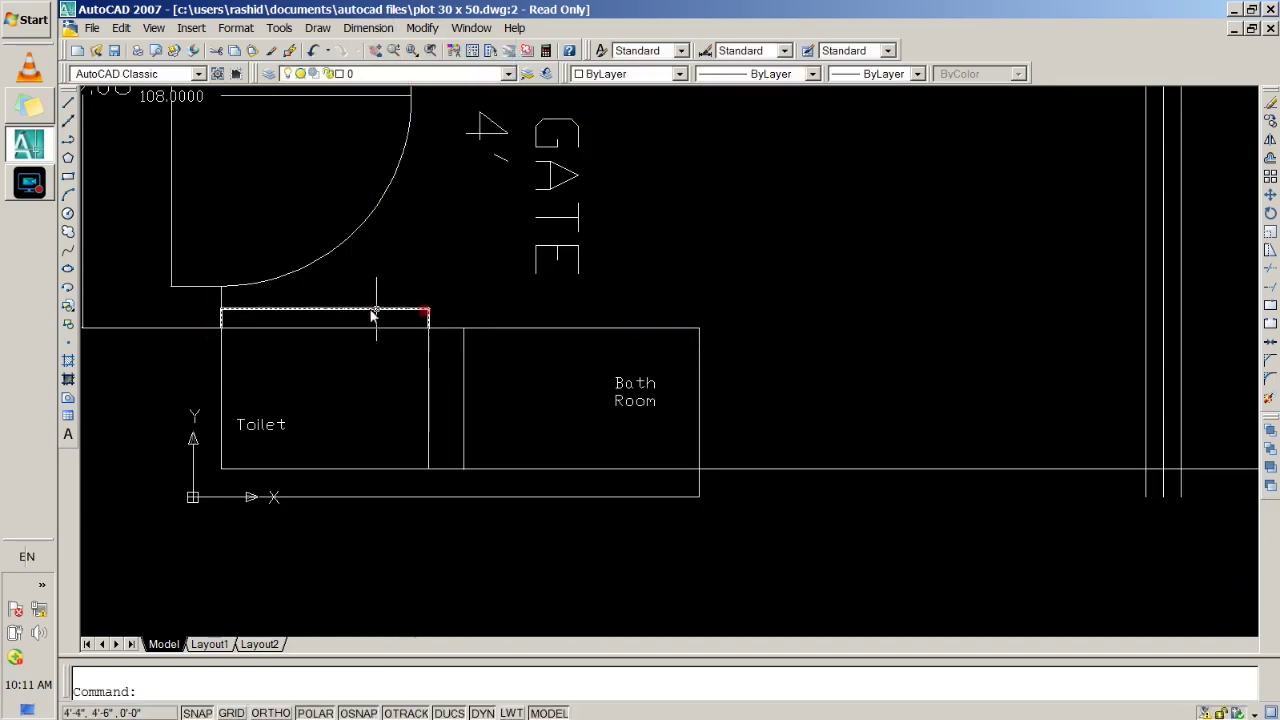
# Set the new dimension's text height to 4" in Properties.
pyautogui.doubleClick(333, 317)
pyautogui.click(266, 314)
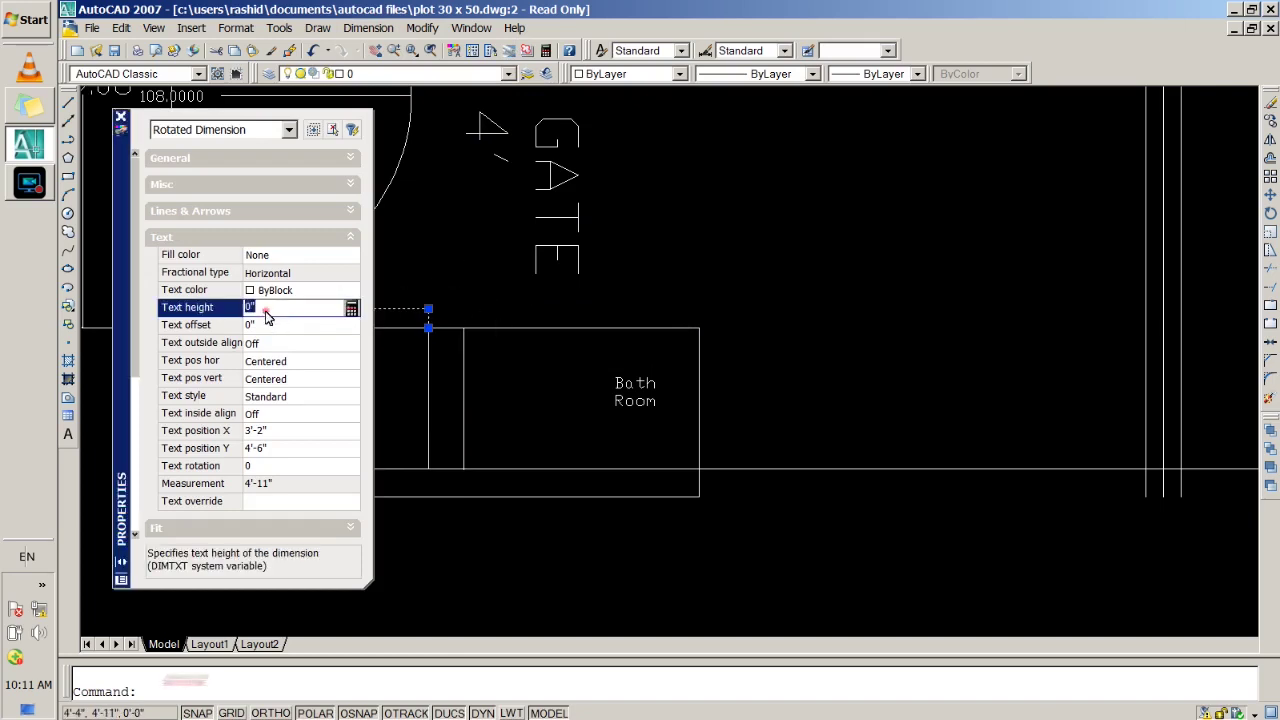
pyautogui.write('4')
pyautogui.press('Return')
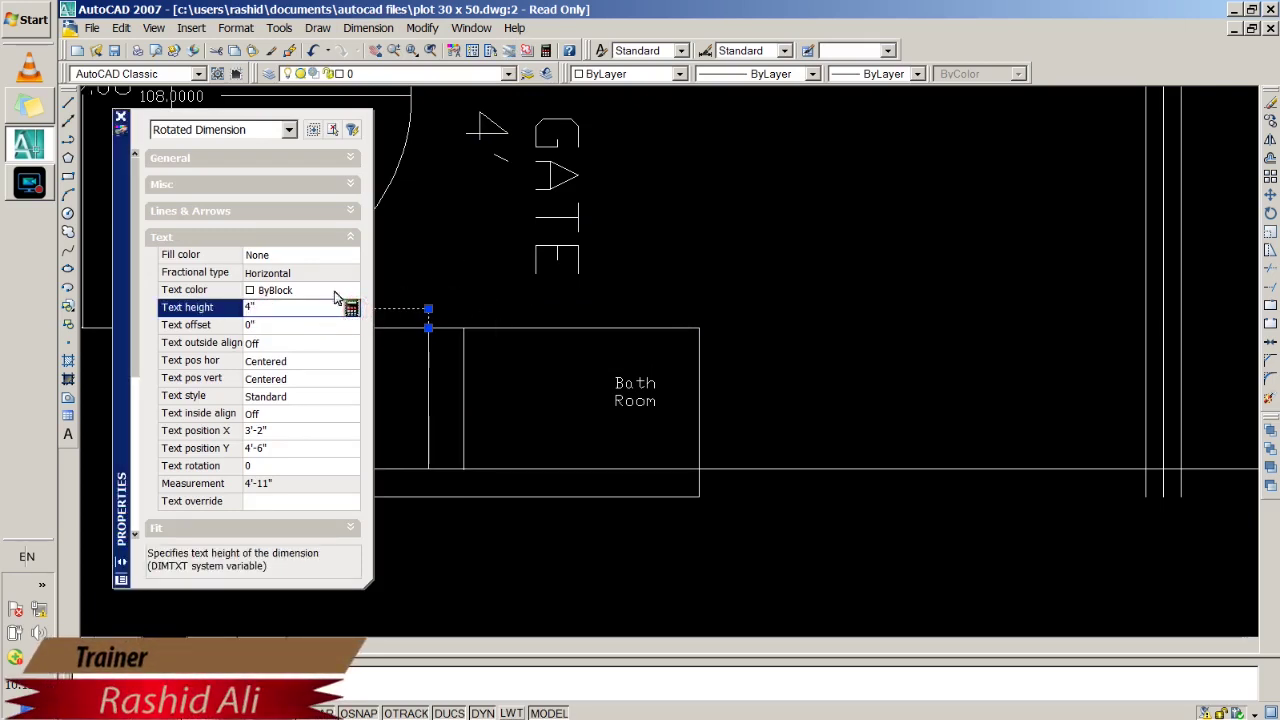
pyautogui.click(120, 117)
pyautogui.scroll(3, 300, 303)
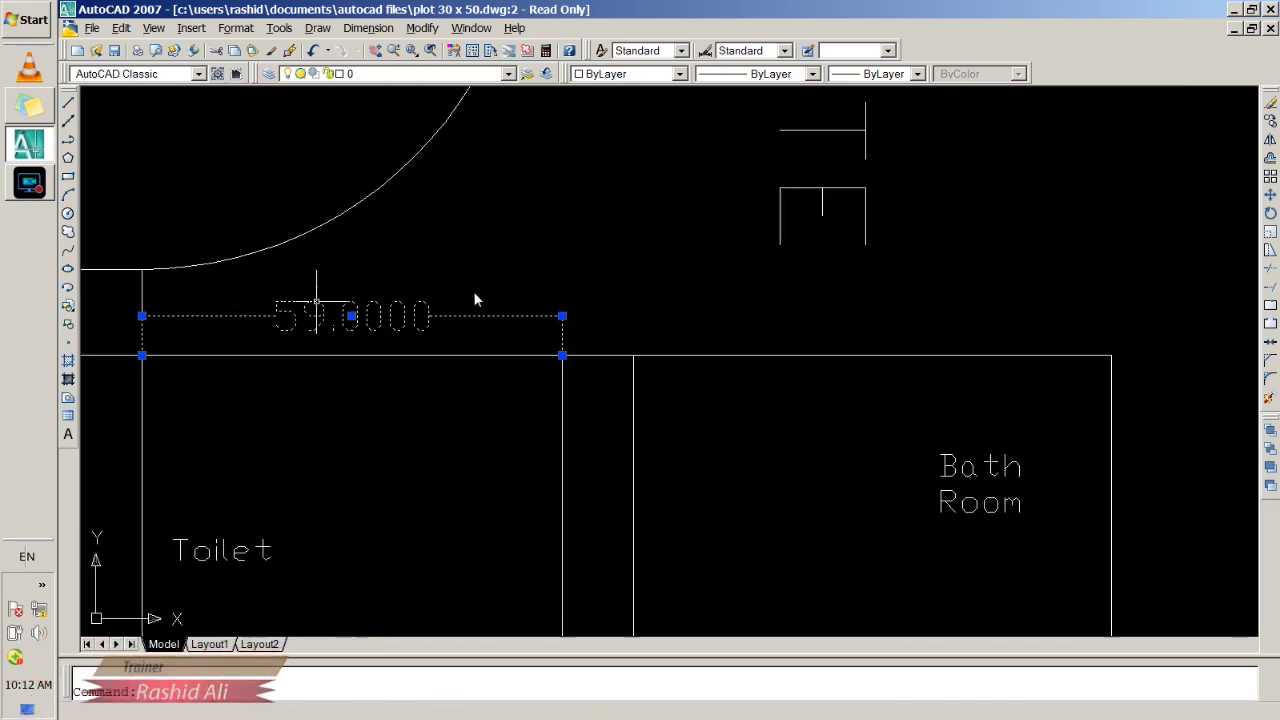
pyautogui.press('super+r')
pyautogui.write('CA')
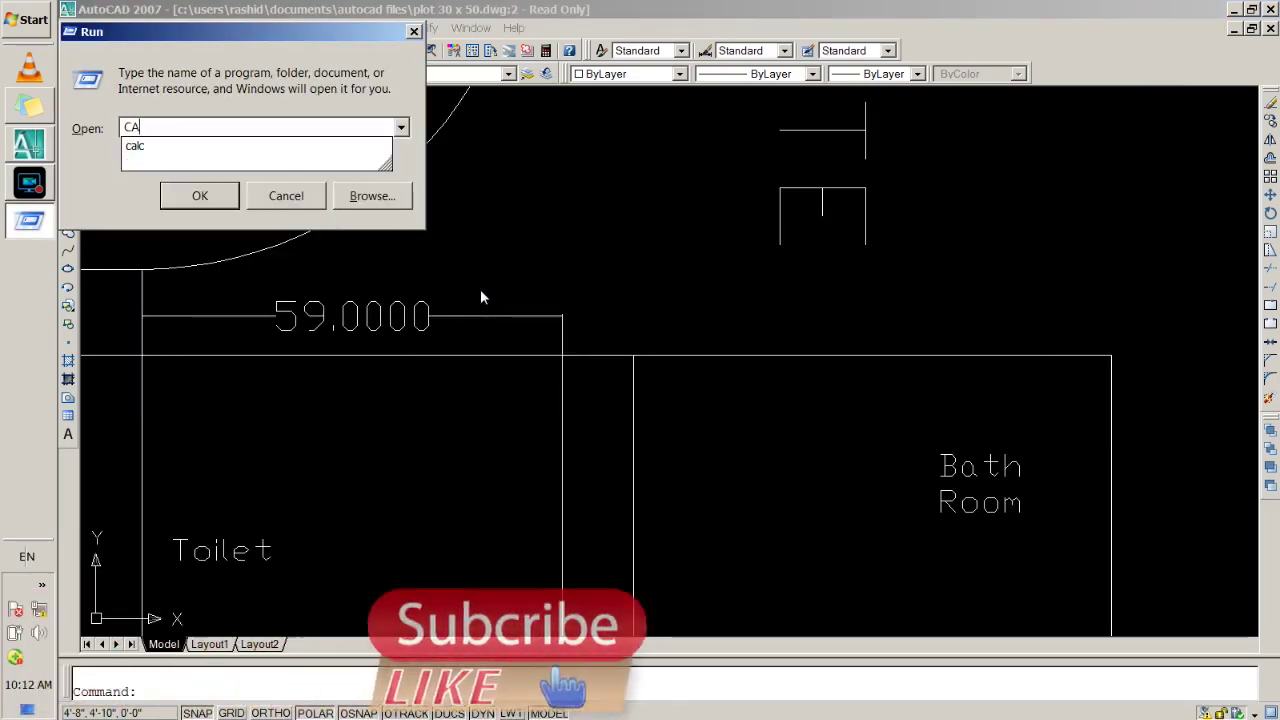
pyautogui.press('Down')
pyautogui.press('Return')
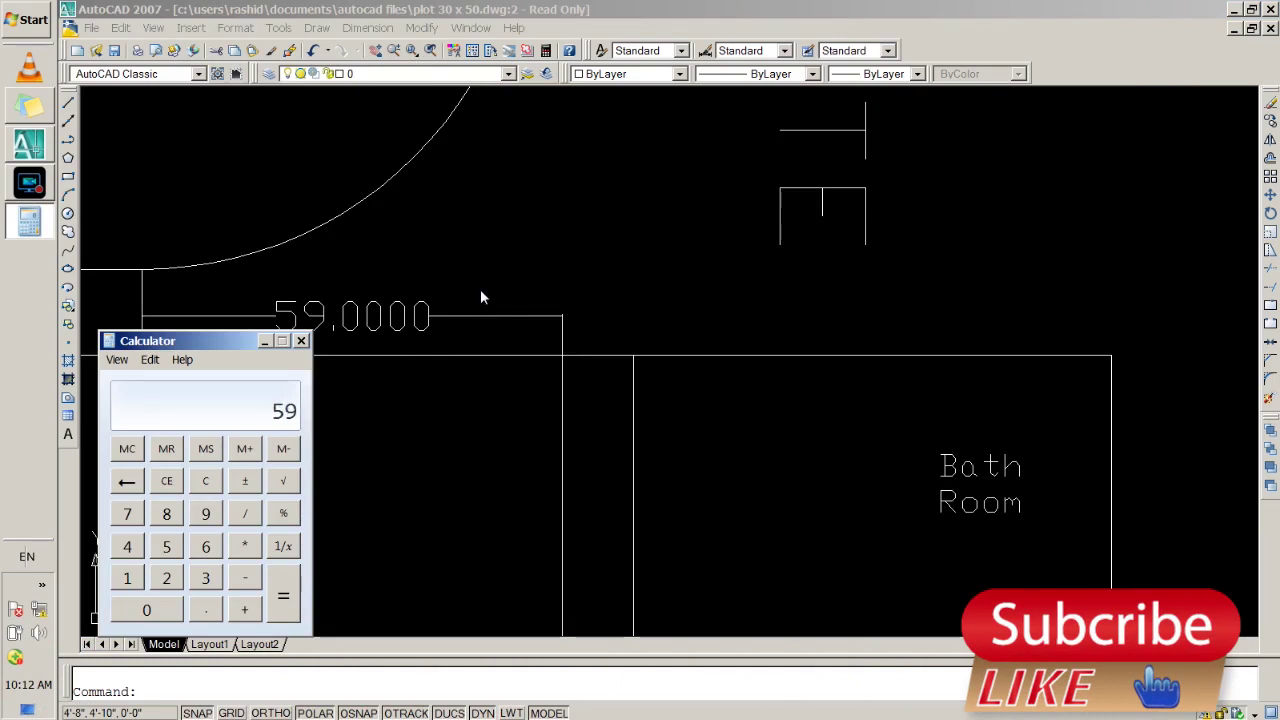
pyautogui.write('12')
pyautogui.press('Return')
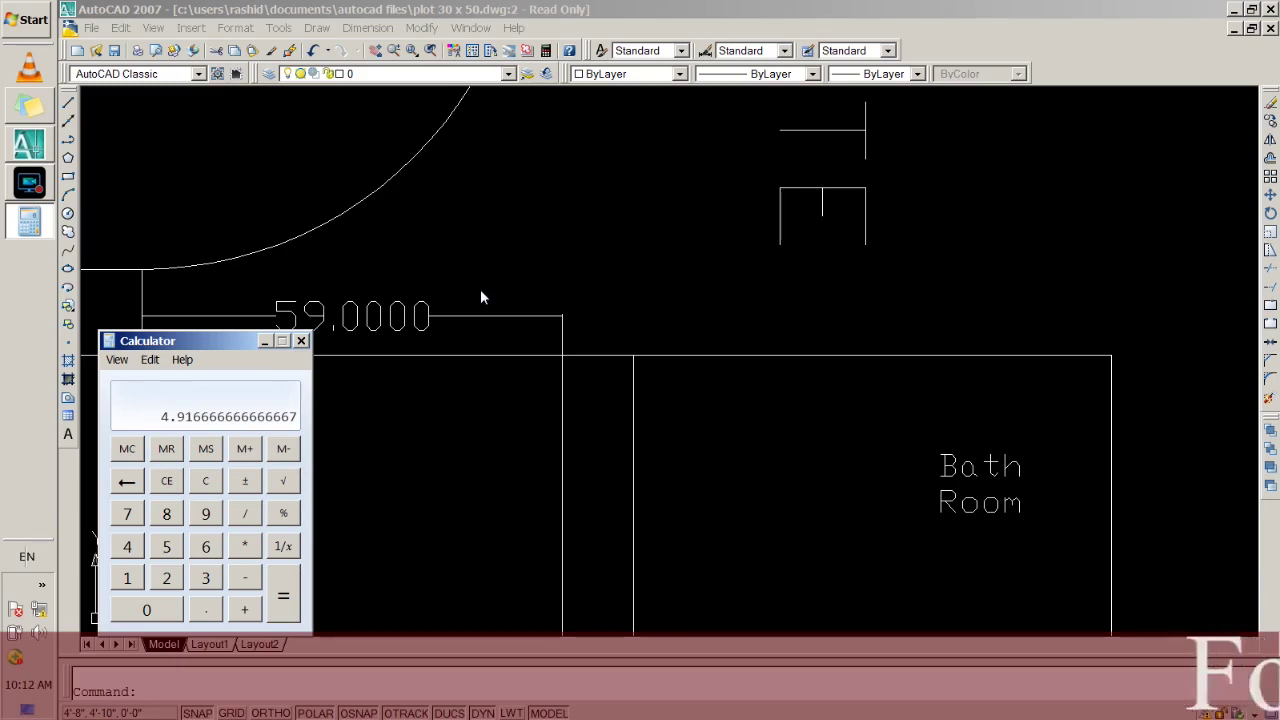
pyautogui.press('Escape')
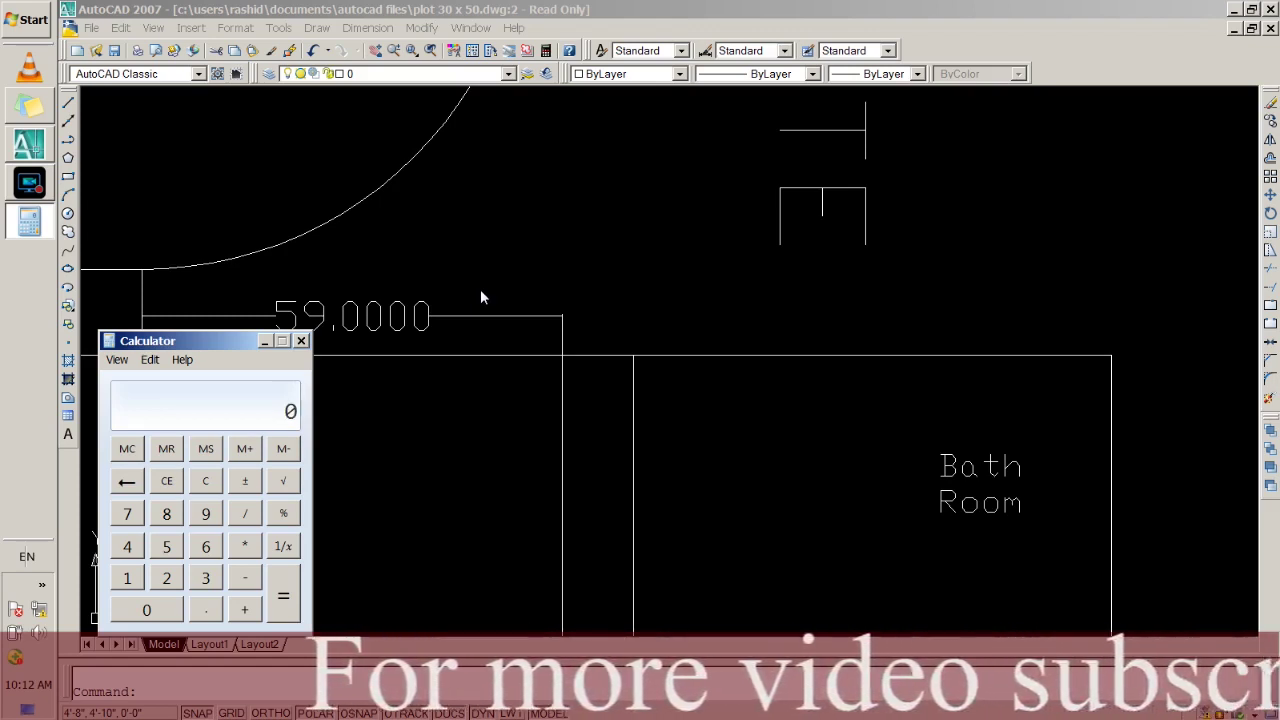
# Return to the drawing and offset a toilet wall line inward at the default distance.
pyautogui.click(299, 342)
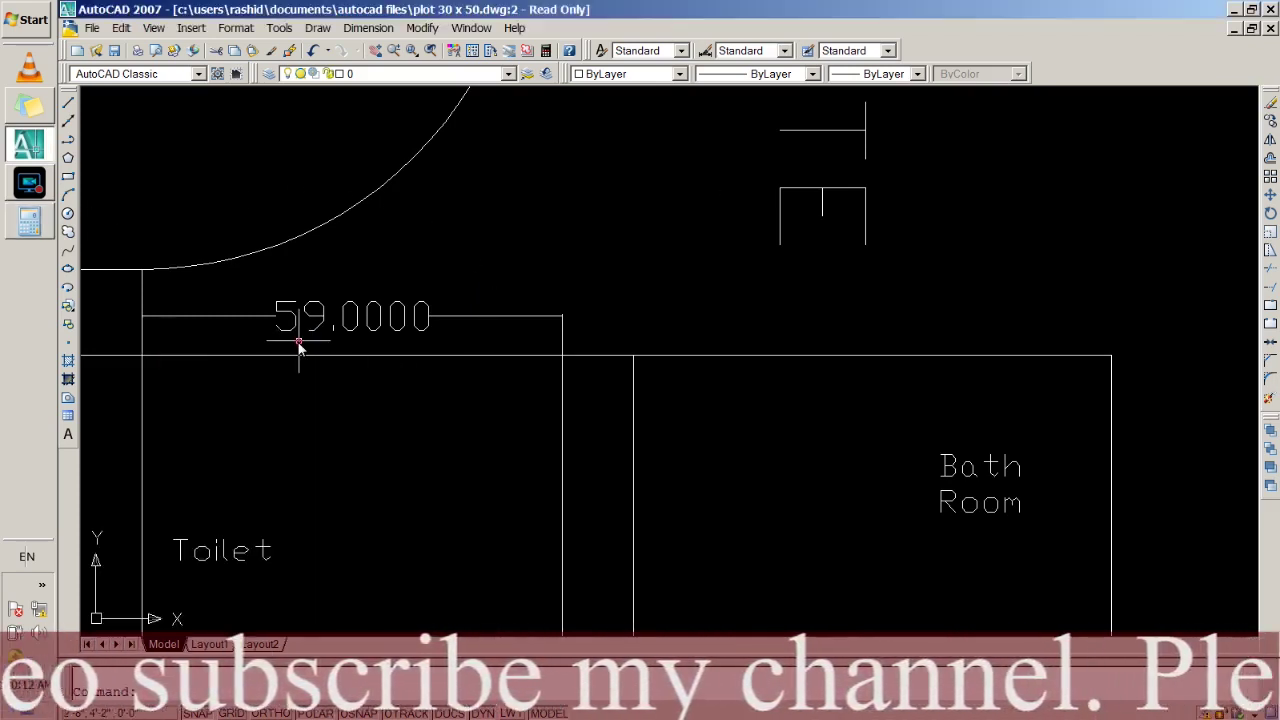
pyautogui.click(455, 318)
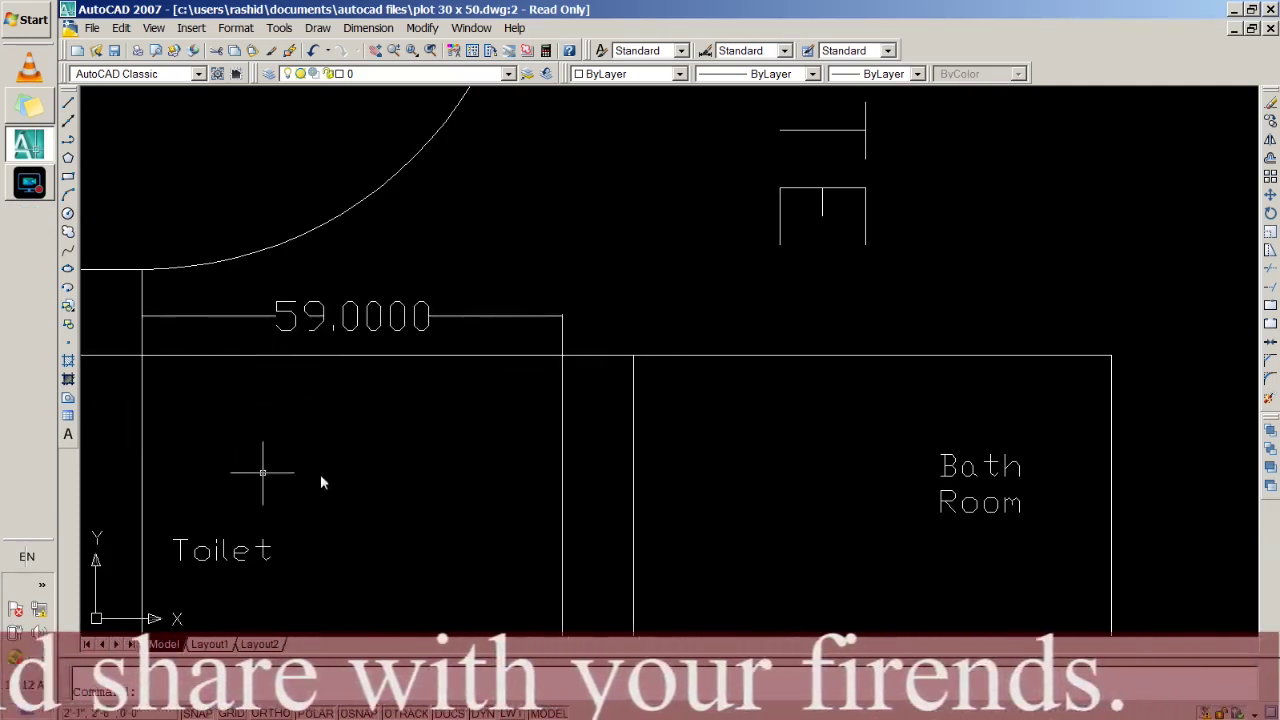
pyautogui.click(455, 316)
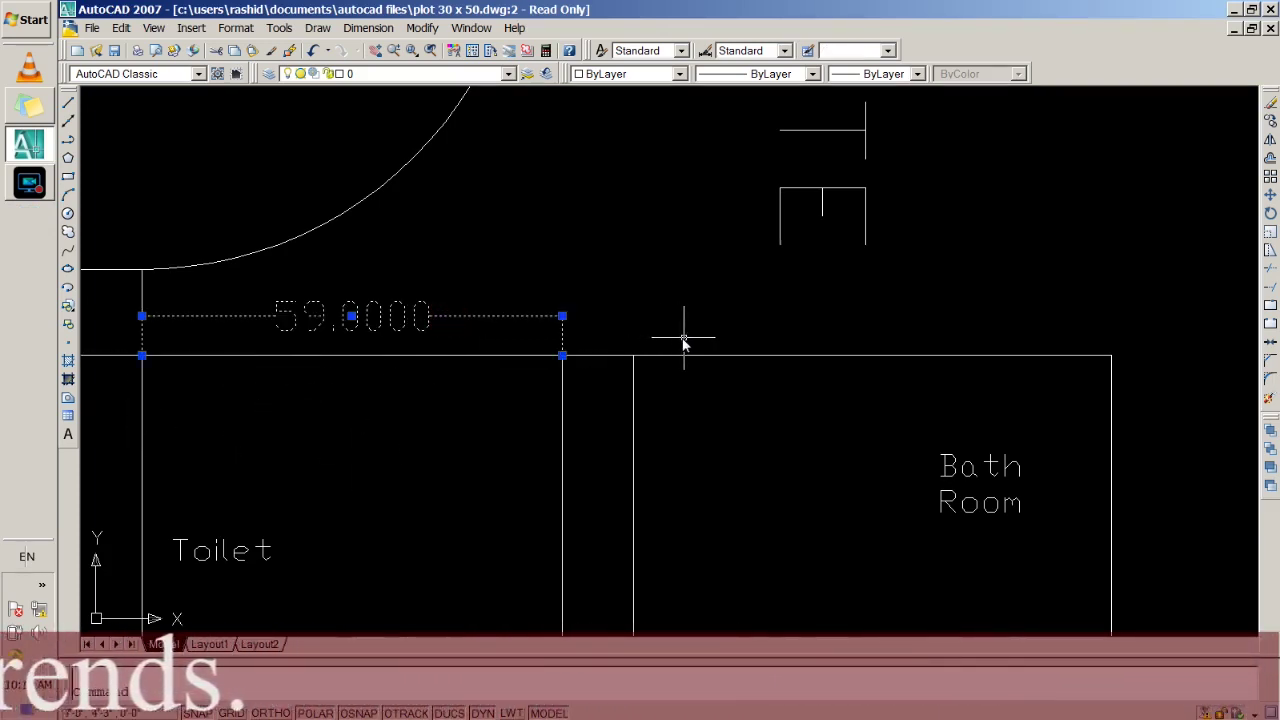
pyautogui.press('Escape')
pyautogui.write('OFFSET')
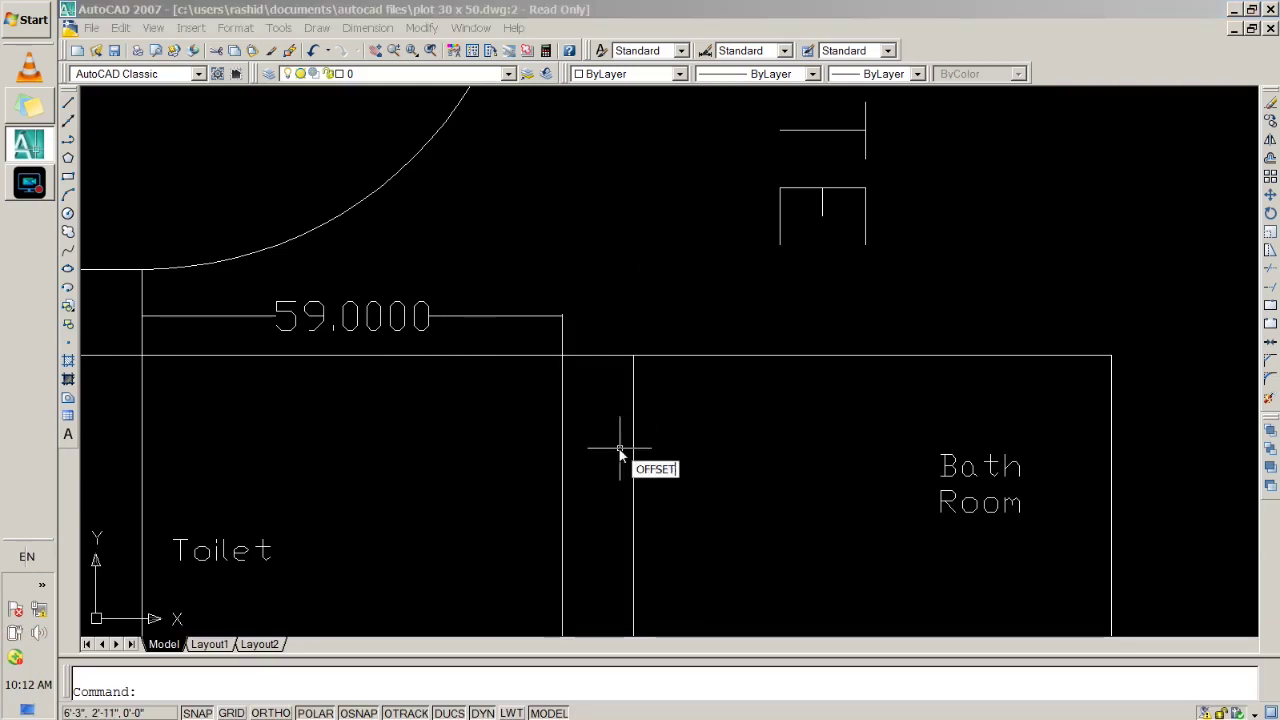
pyautogui.press('Return')
pyautogui.press('Return')
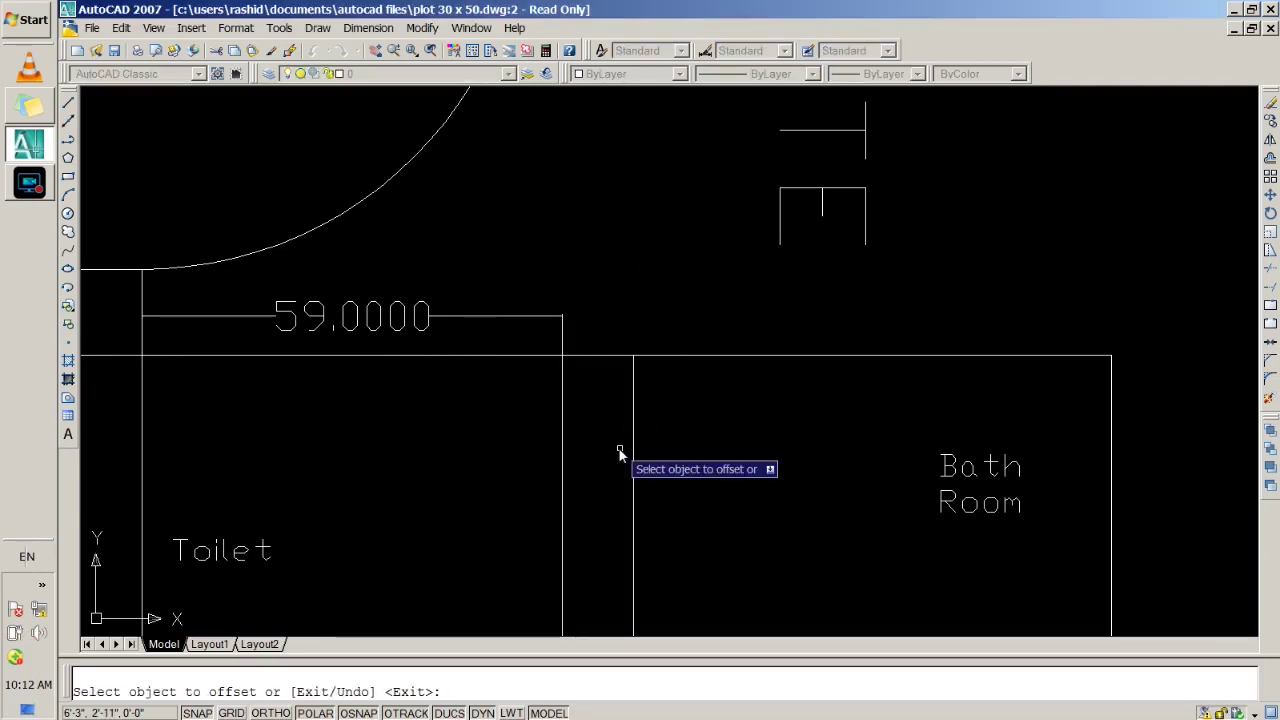
pyautogui.click(562, 458)
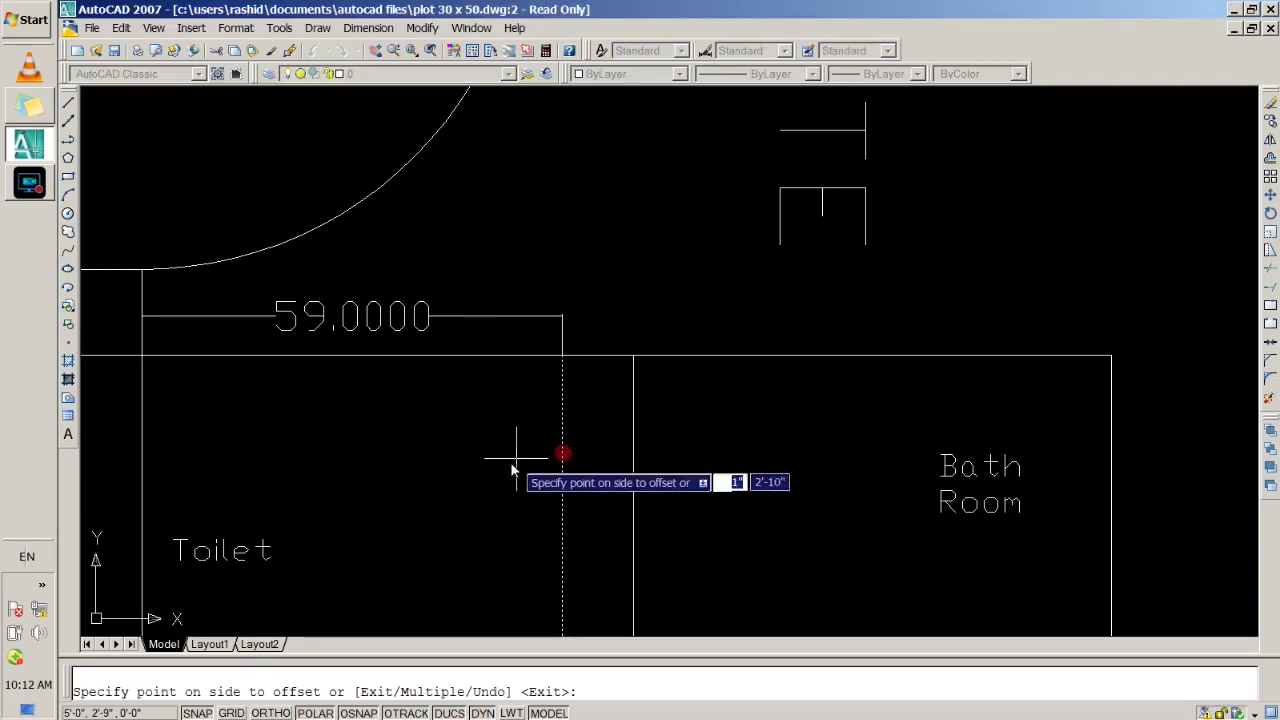
pyautogui.click(472, 482)
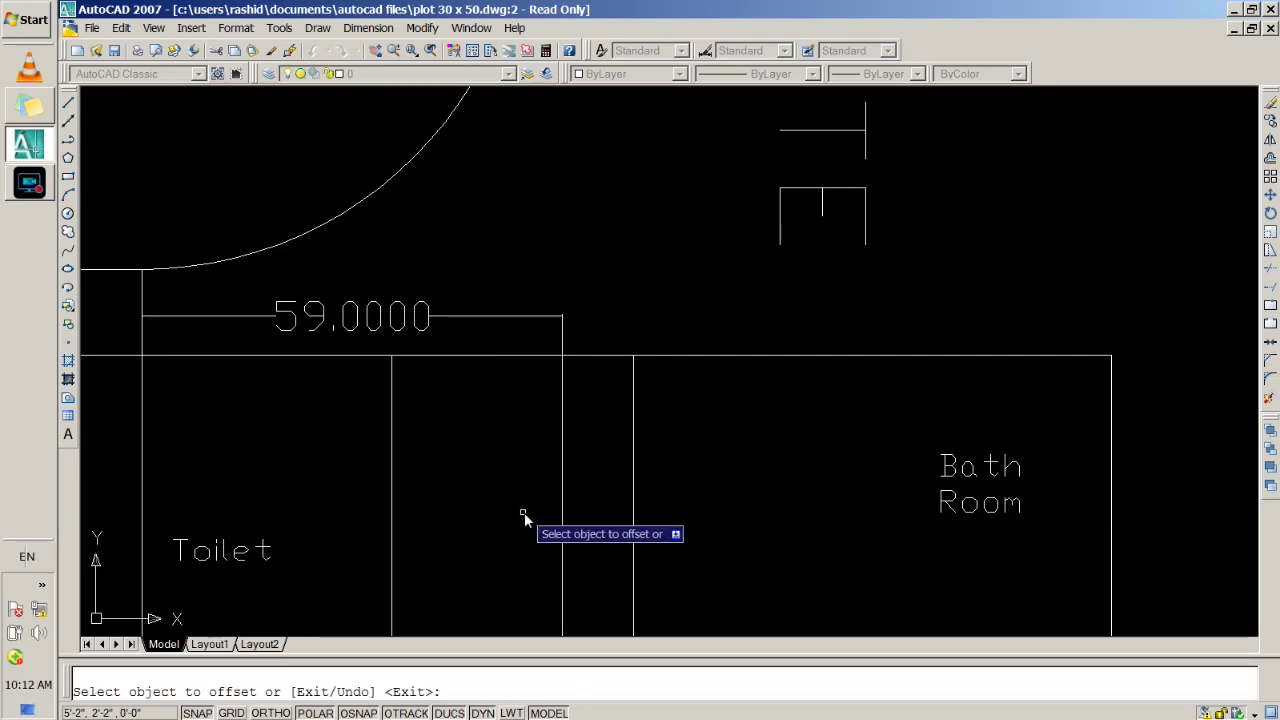
pyautogui.press('Return')
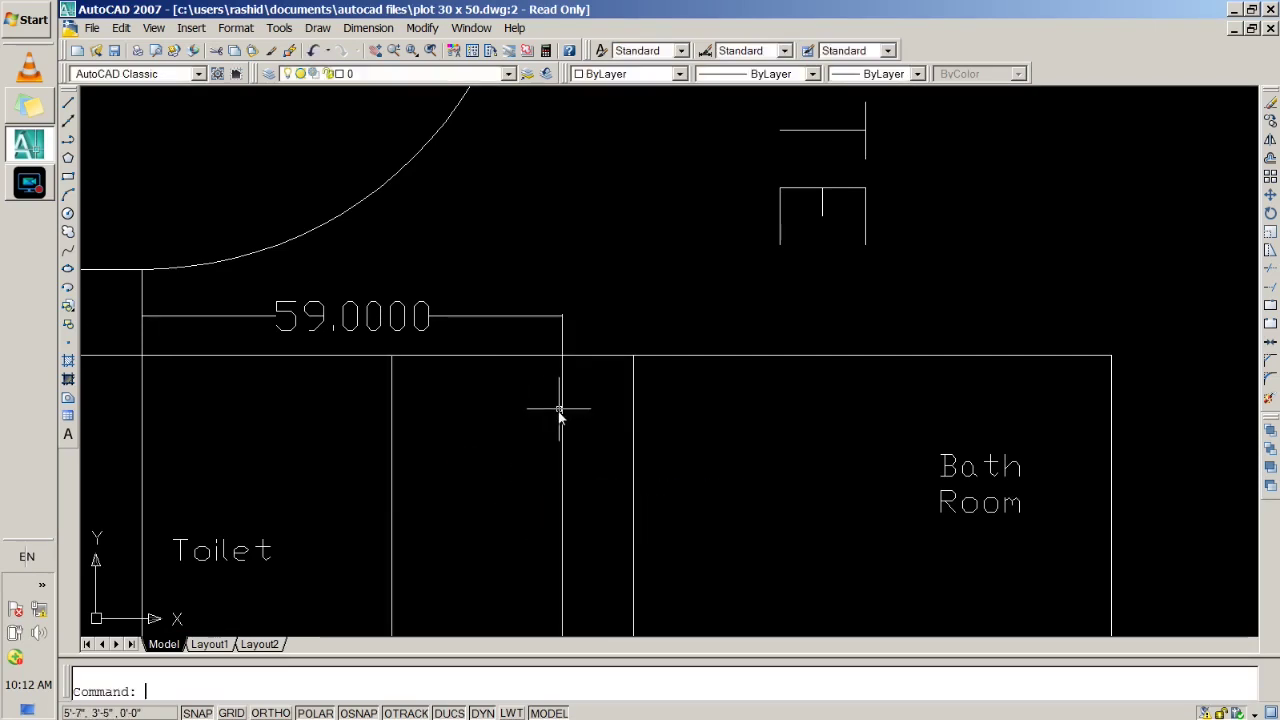
# Offset a vertical wall line just to its left at the default distance.
pyautogui.write('offs')
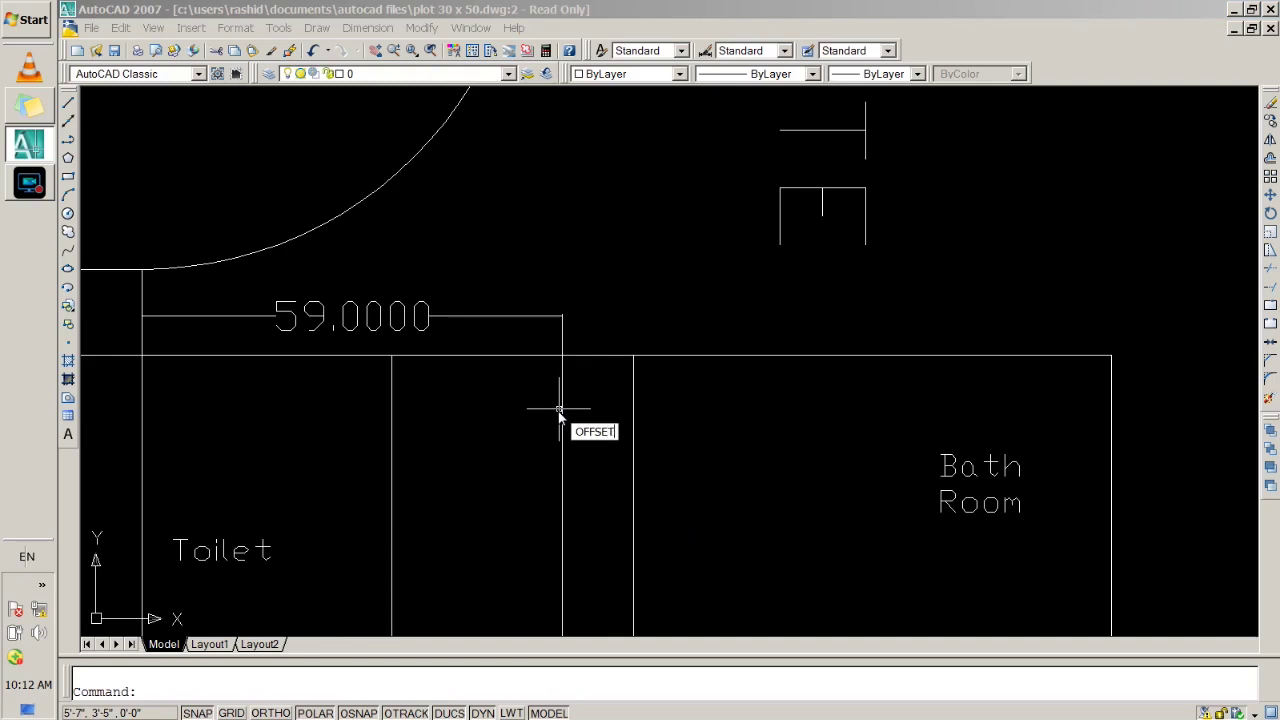
pyautogui.press('Return')
pyautogui.press('Return')
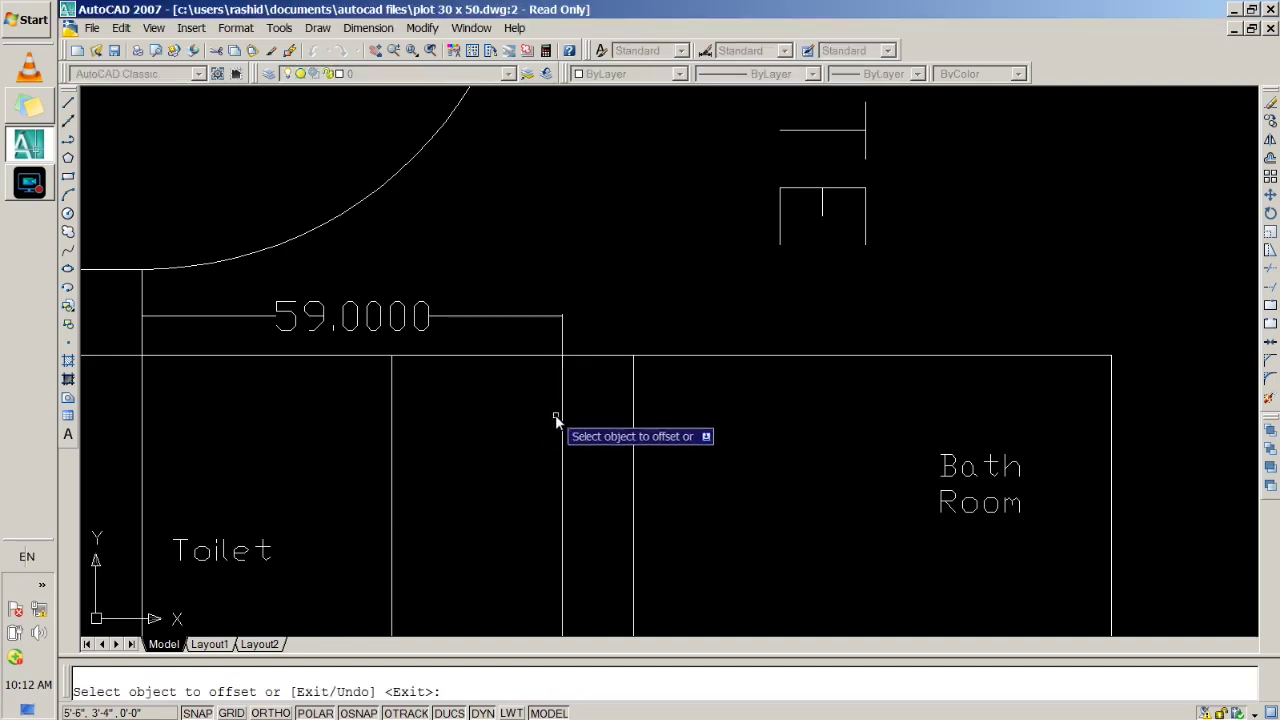
pyautogui.click(562, 418)
pyautogui.click(526, 420)
pyautogui.press('Return')
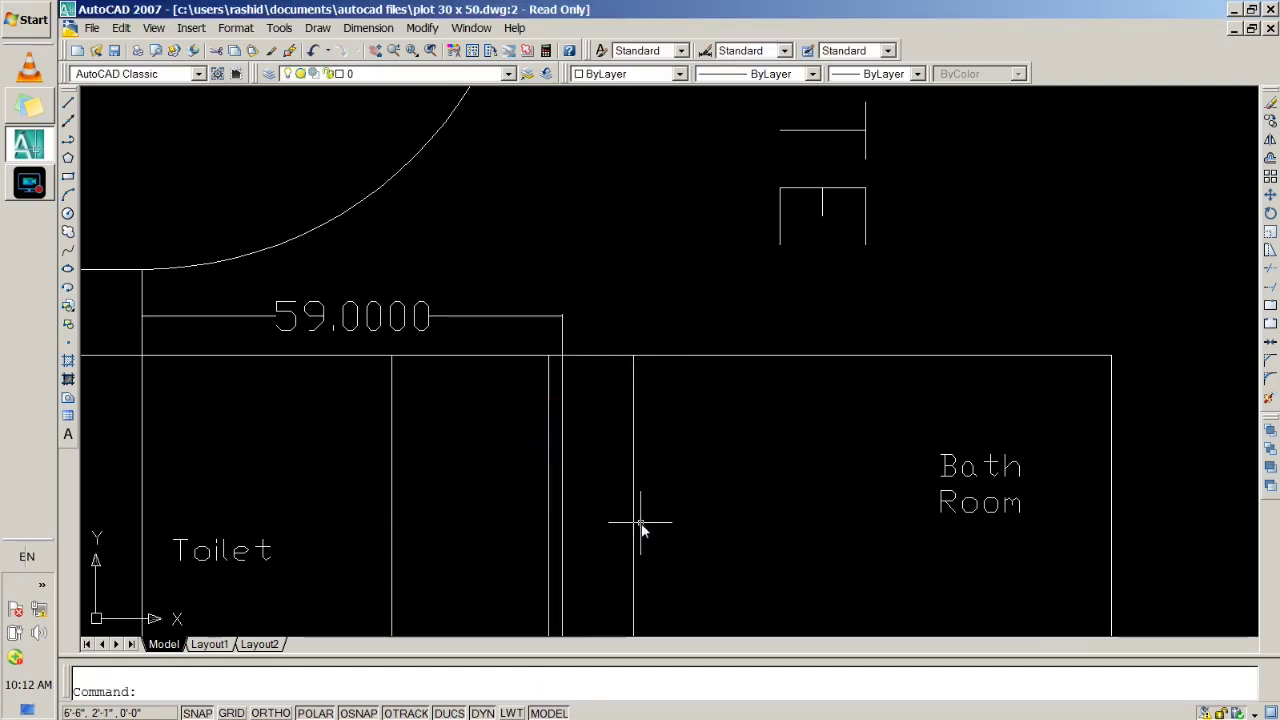
pyautogui.write('offs')
pyautogui.press('Return')
# Offset a bath room wall line by 3 toward the bath room side.
pyautogui.write('3')
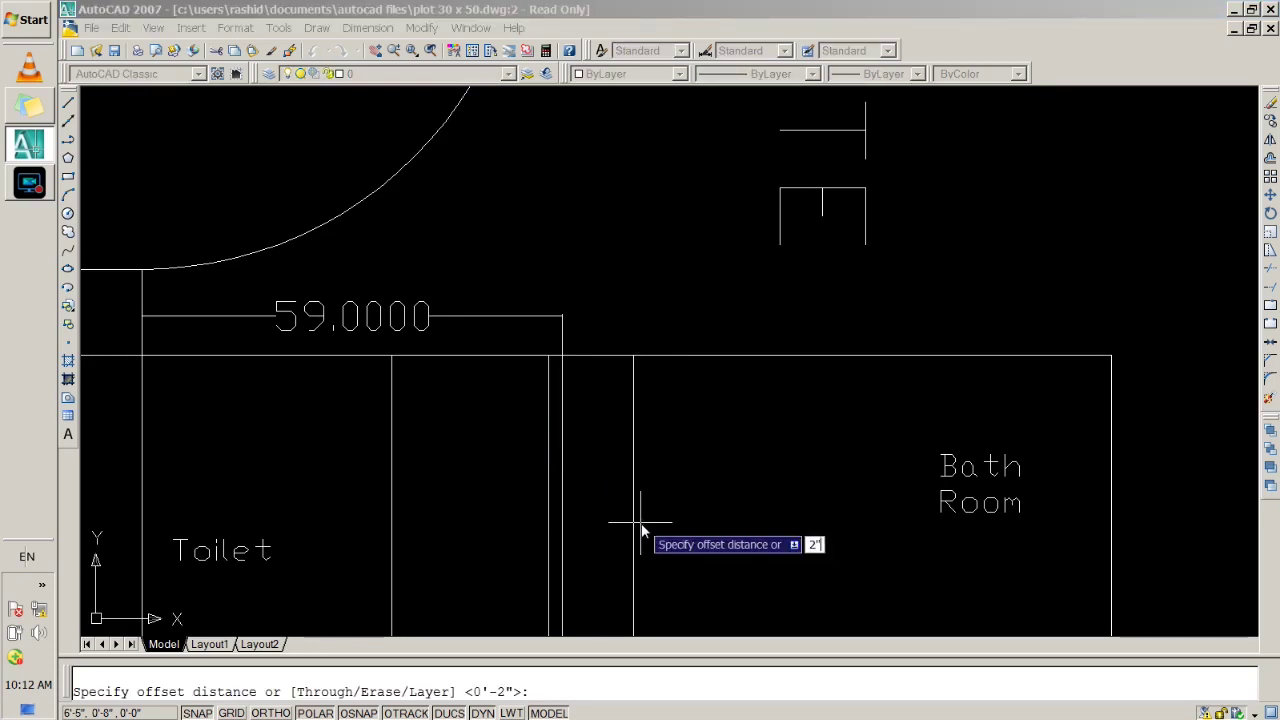
pyautogui.press('Return')
pyautogui.click(634, 520)
pyautogui.click(660, 520)
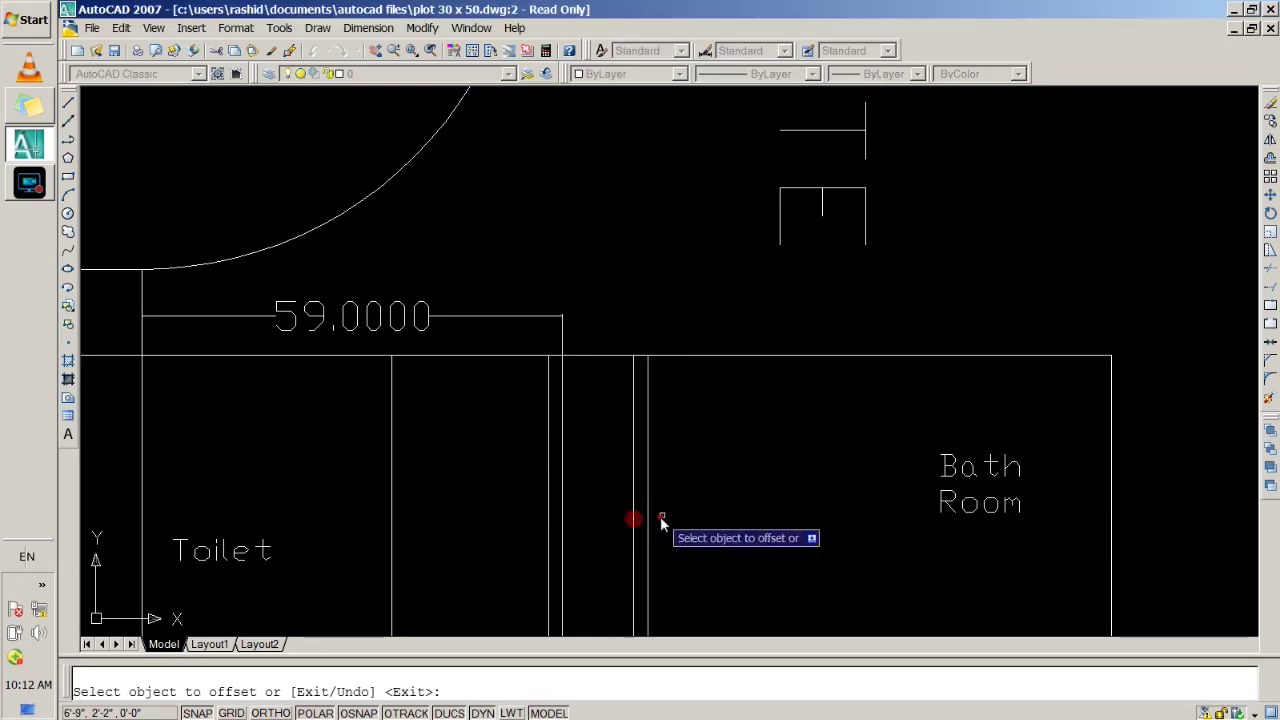
pyautogui.press('Return')
# Offset a bath room wall line 0'-2" further into the bath room.
pyautogui.press('Return')
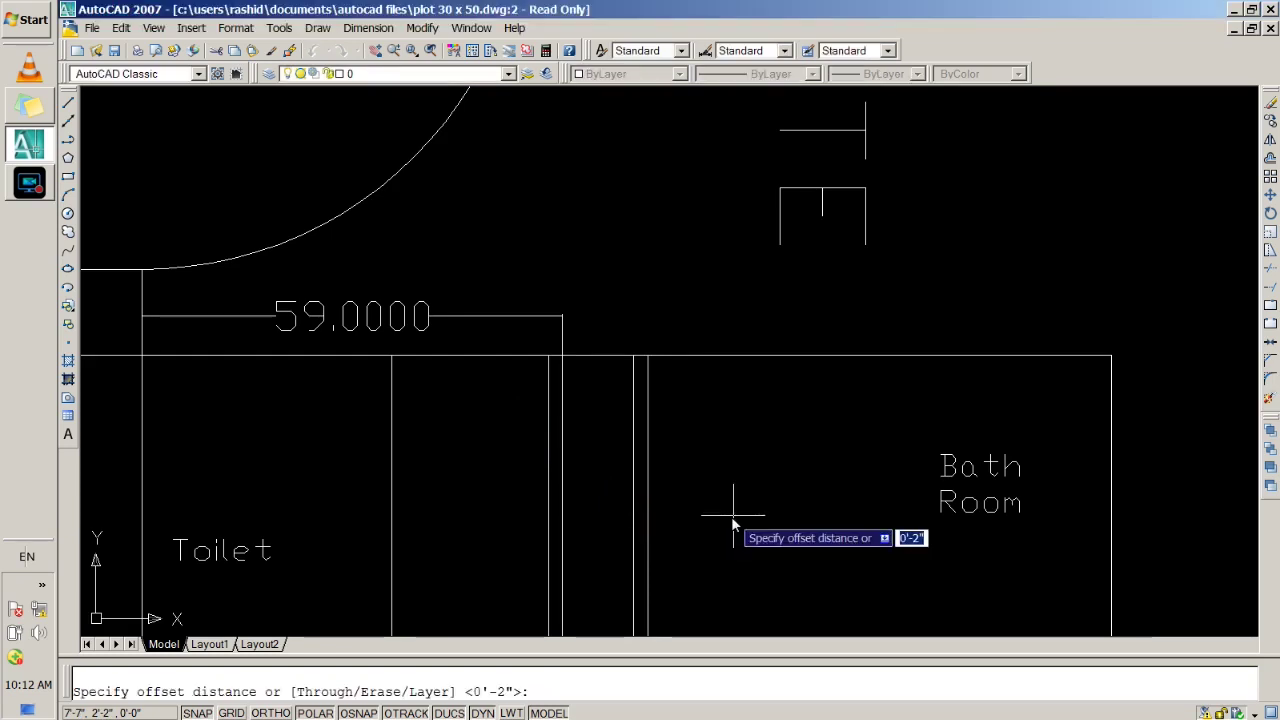
pyautogui.press('Return')
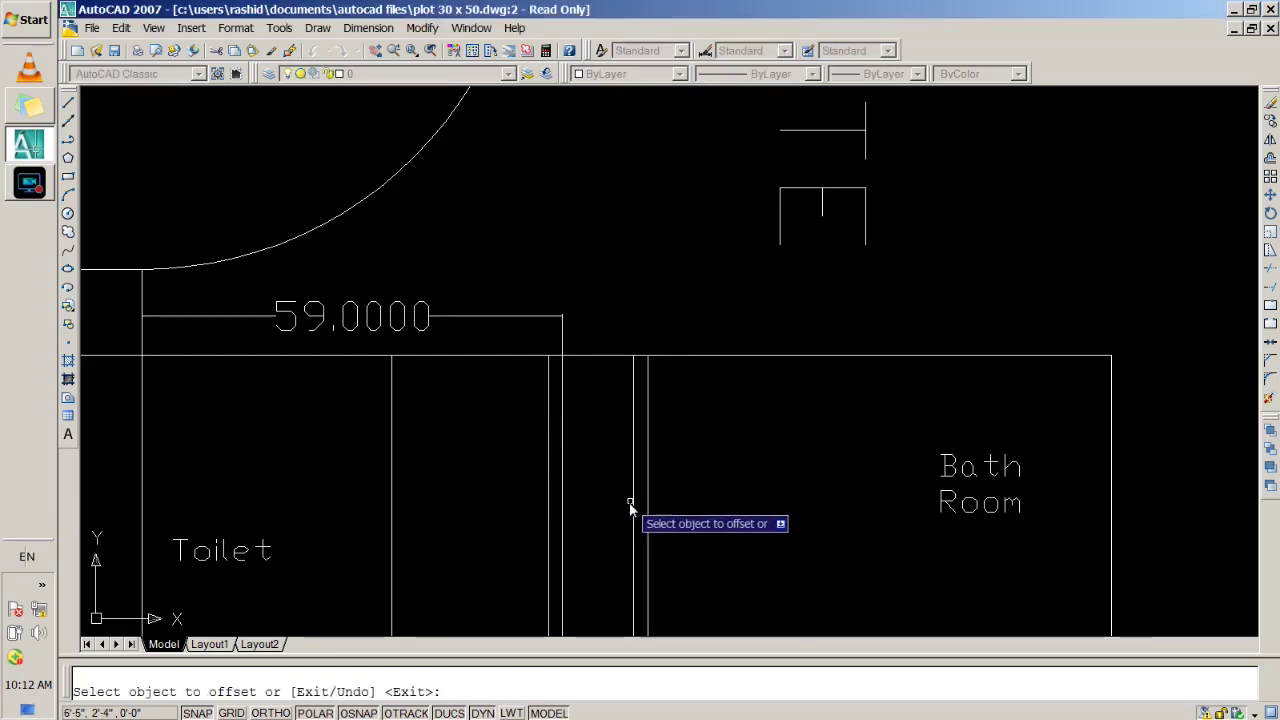
pyautogui.press('Return')
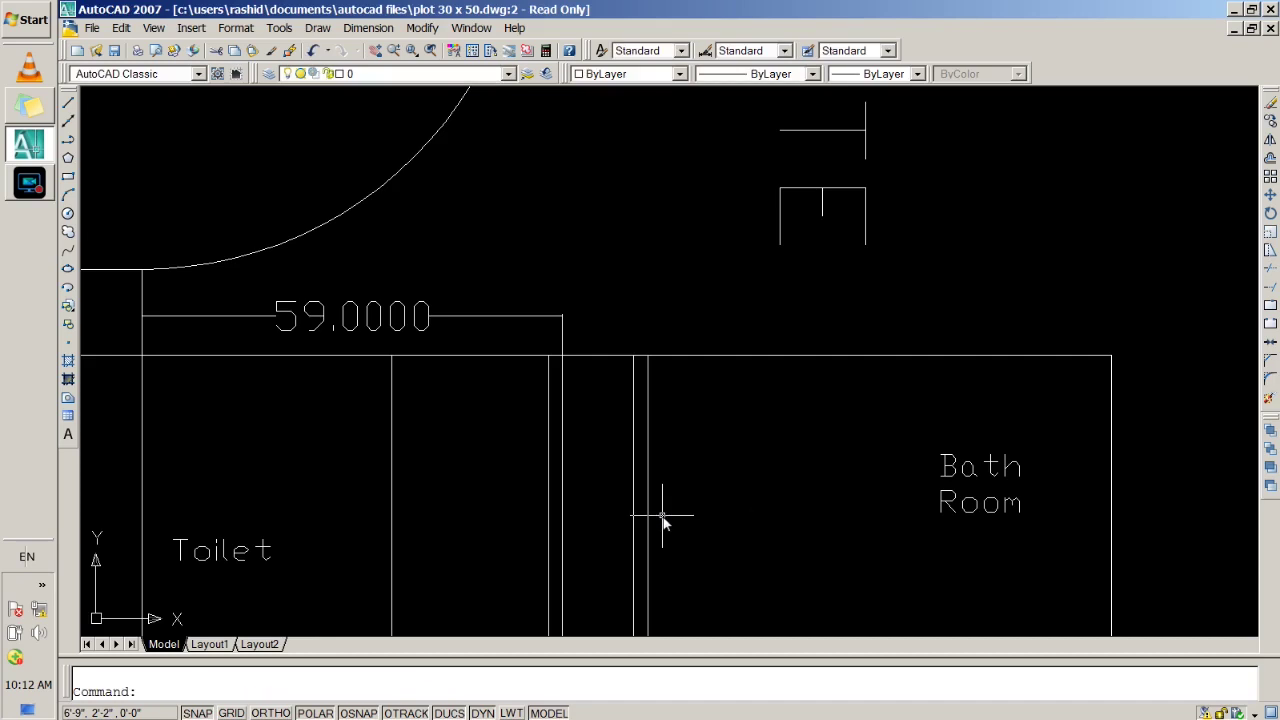
pyautogui.write('of')
pyautogui.press('Return')
pyautogui.press('Return')
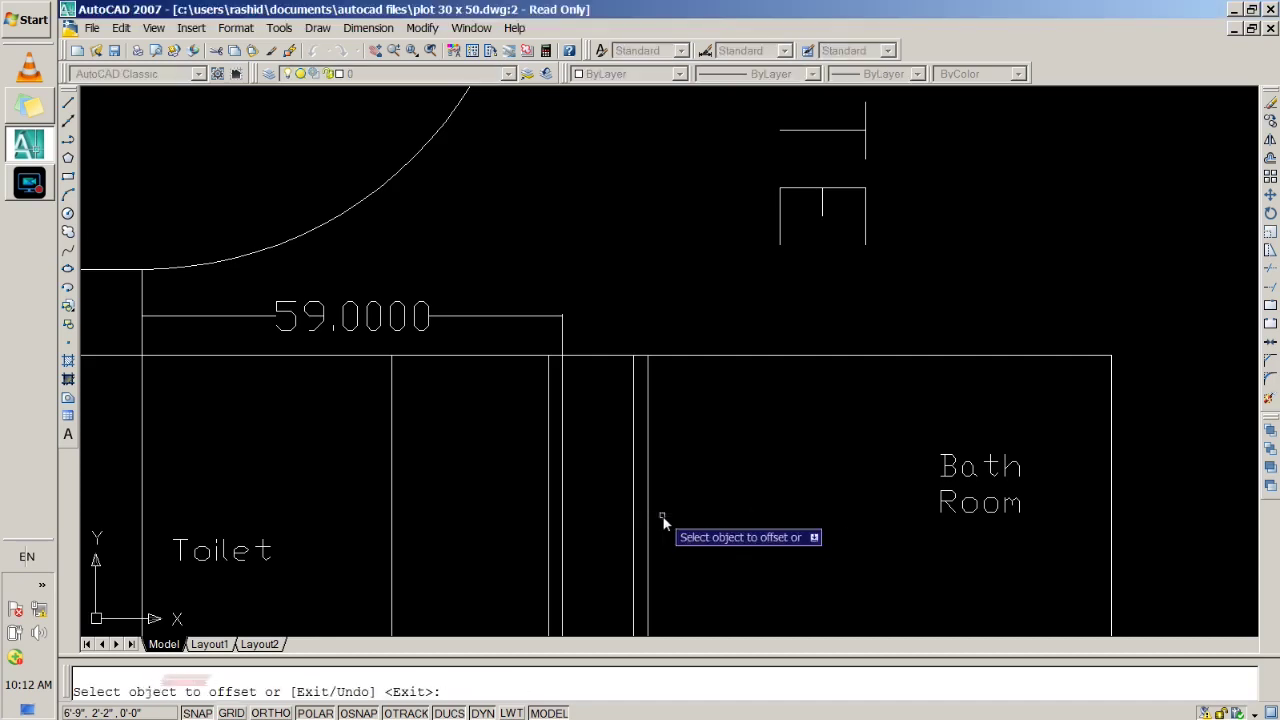
pyautogui.click(631, 511)
pyautogui.click(724, 515)
pyautogui.press('Return')
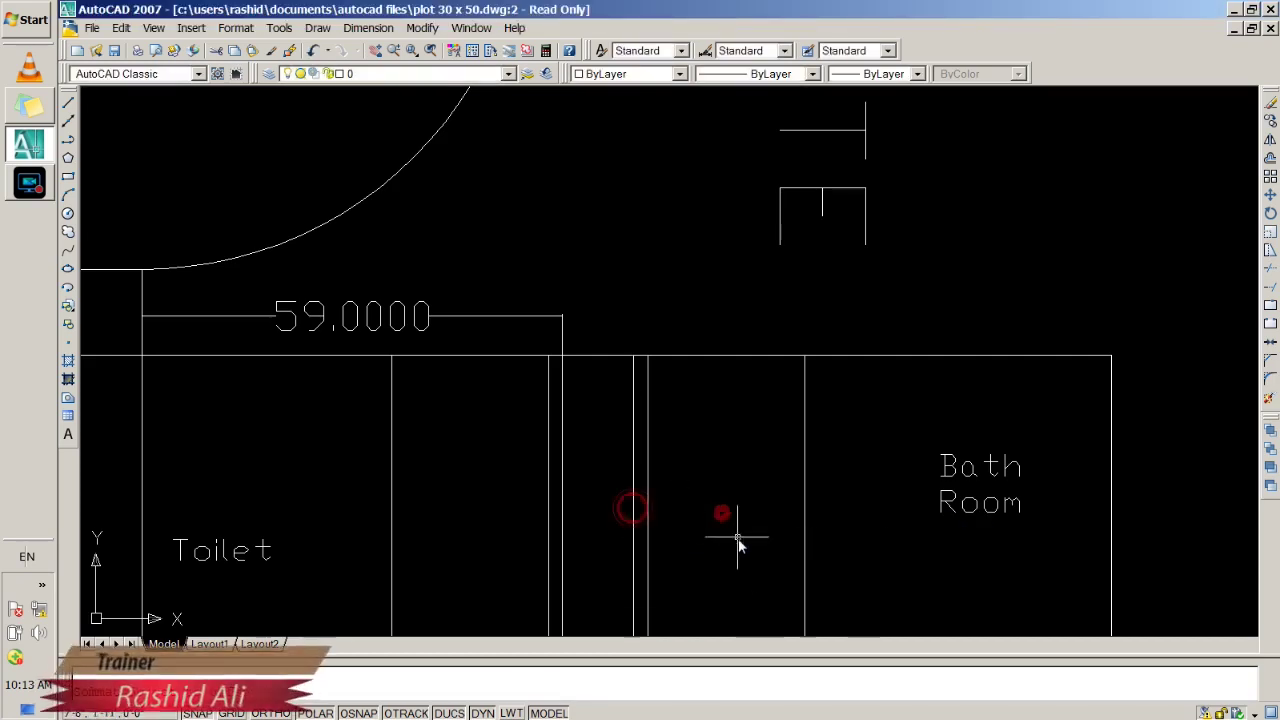
pyautogui.scroll(-4, 657, 443)
pyautogui.scroll(3, 653, 441)
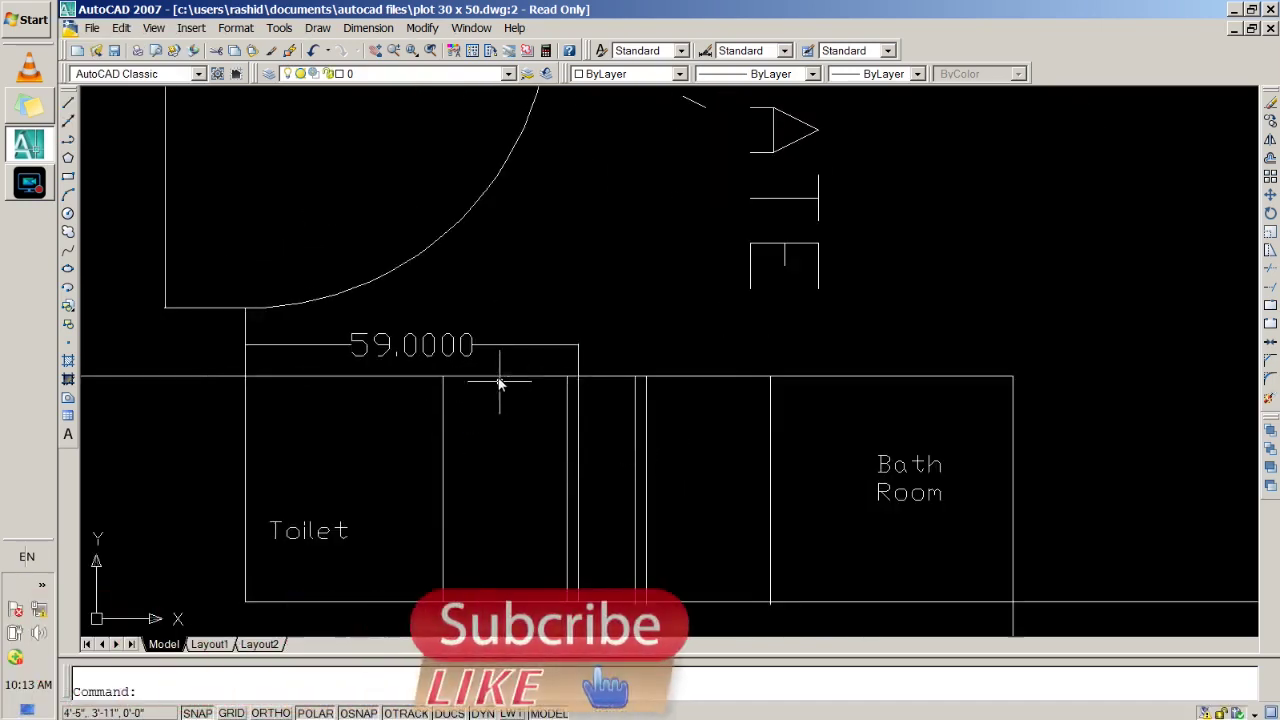
# Trim the top wall line across the toilet doorway and beside the Bath Room, opening two door gaps.
pyautogui.write('tr')
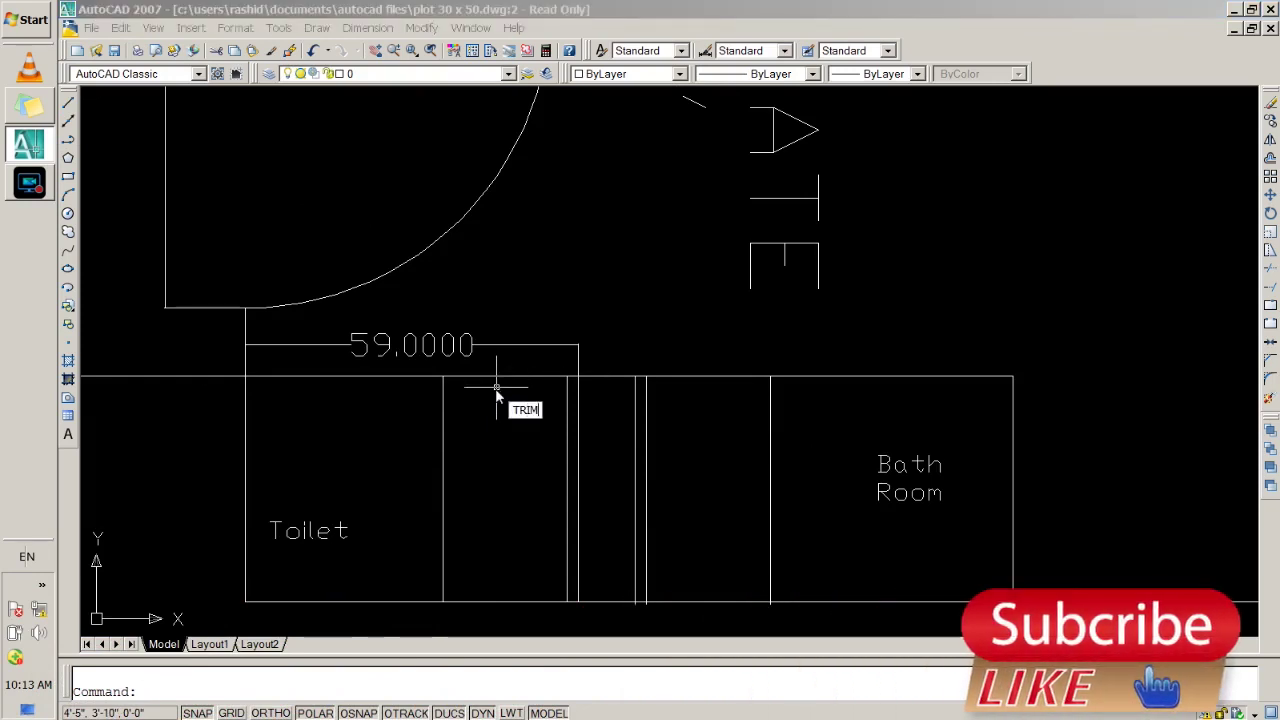
pyautogui.press('Return')
pyautogui.press('Return')
pyautogui.click(500, 376)
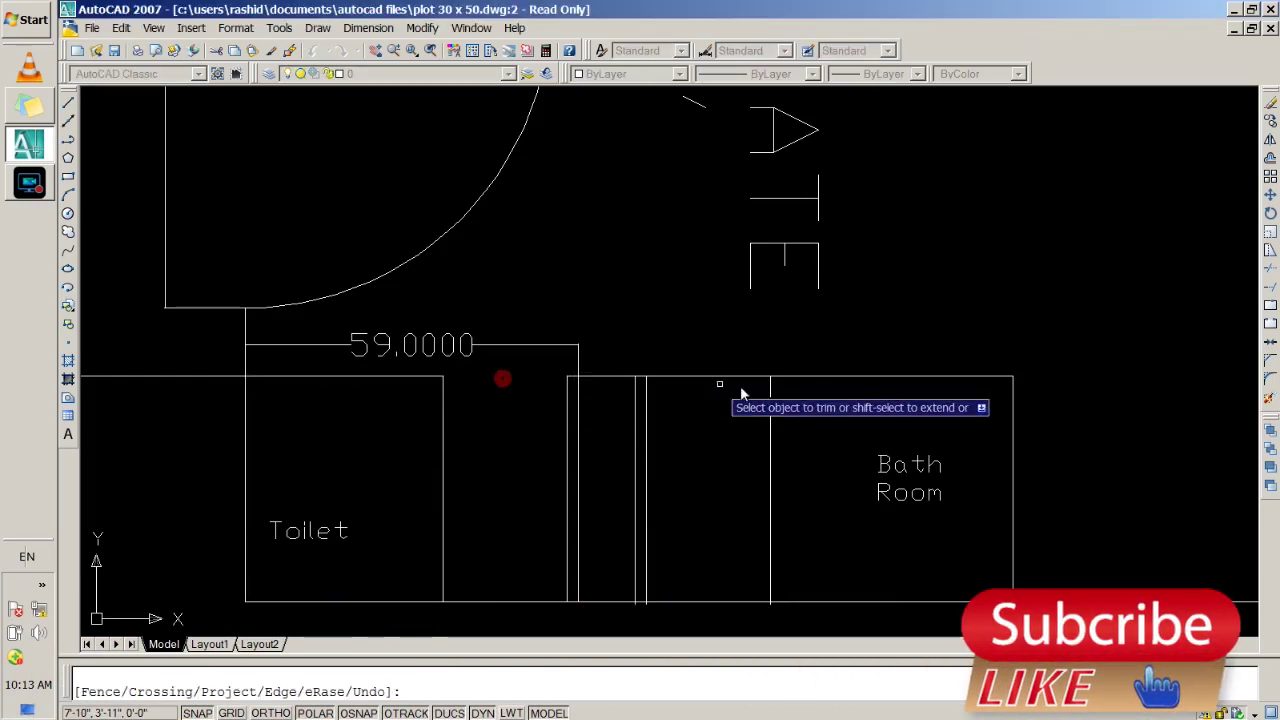
pyautogui.click(746, 377)
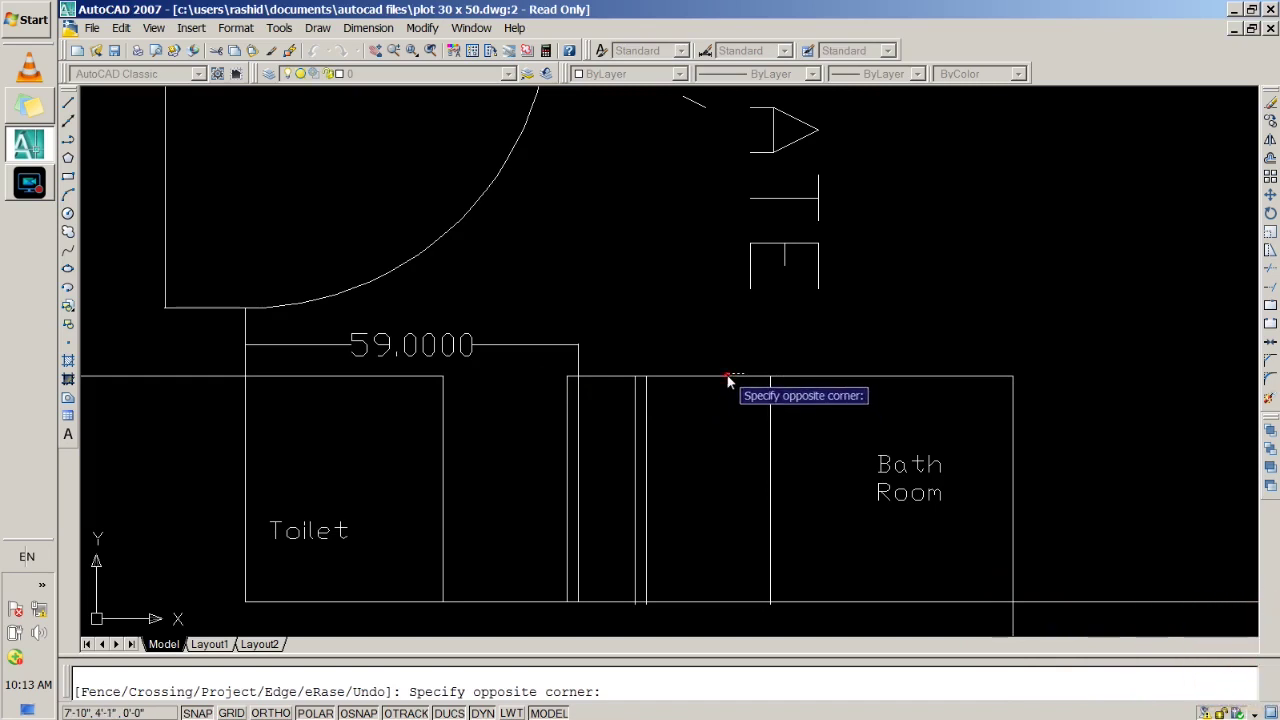
pyautogui.click(727, 380)
pyautogui.click(727, 380)
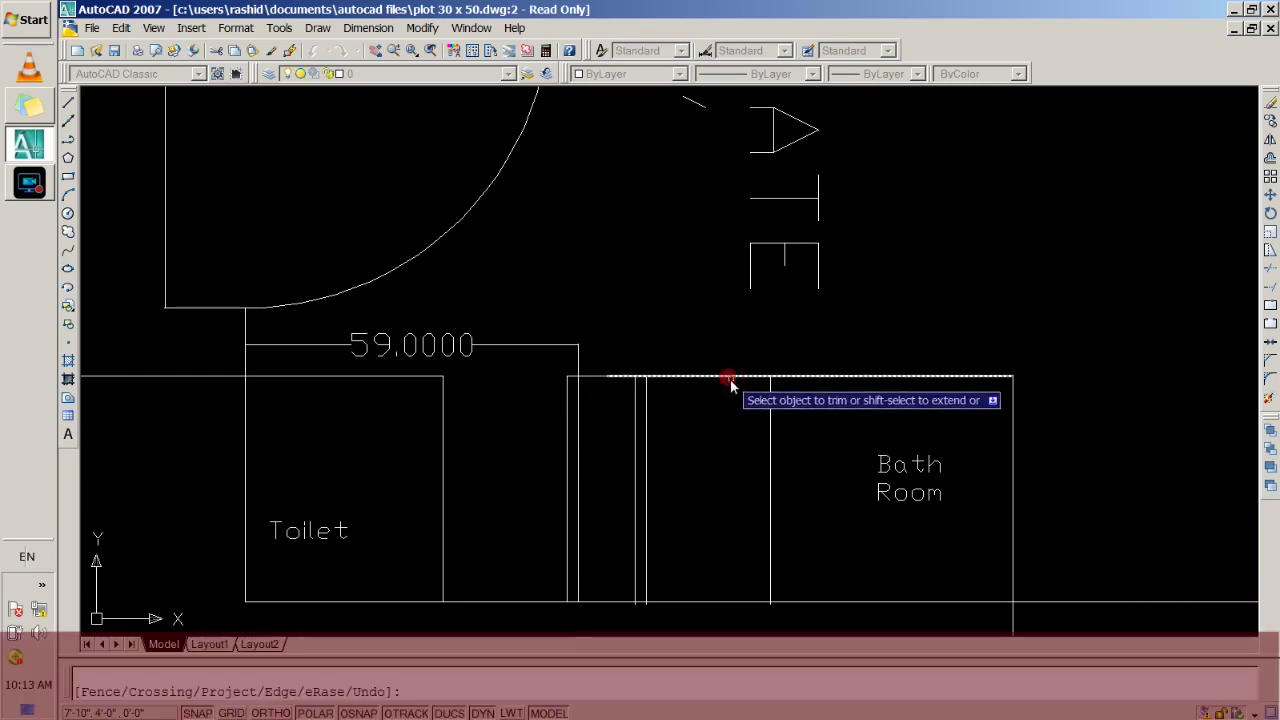
pyautogui.click(729, 381)
pyautogui.press('Escape')
pyautogui.press('Return')
pyautogui.press('Return')
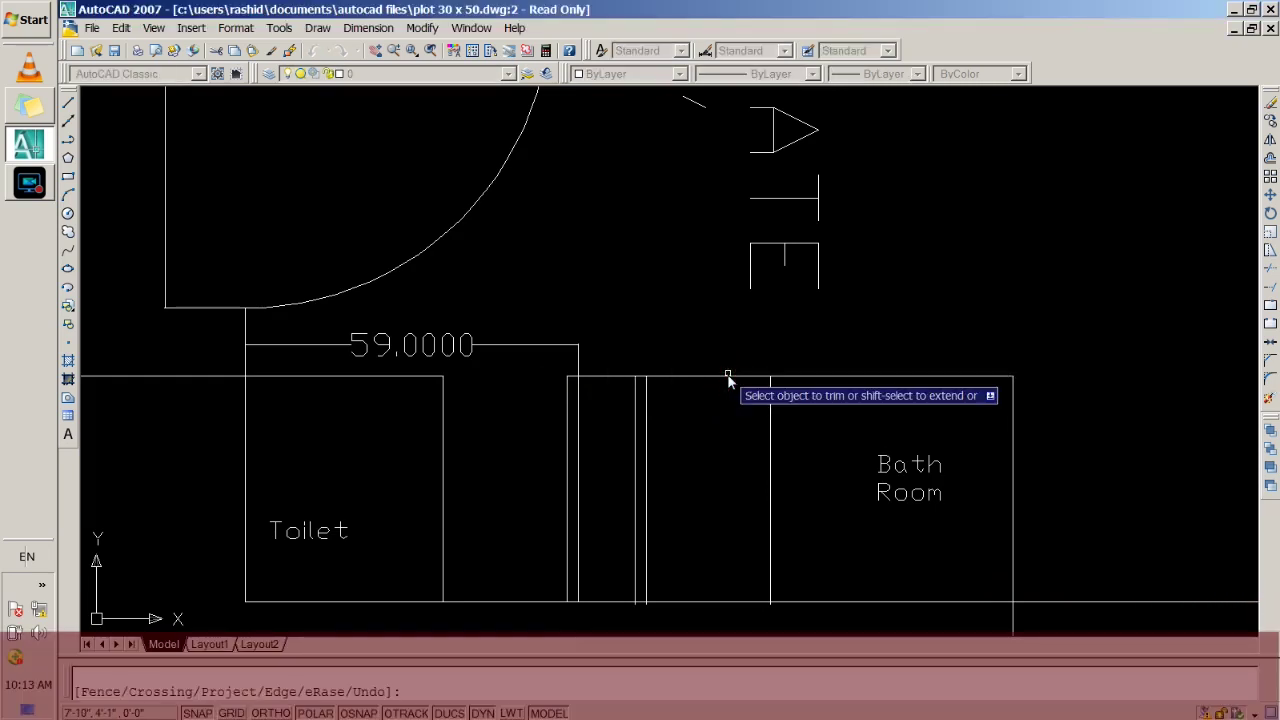
pyautogui.click(729, 377)
pyautogui.press('Escape')
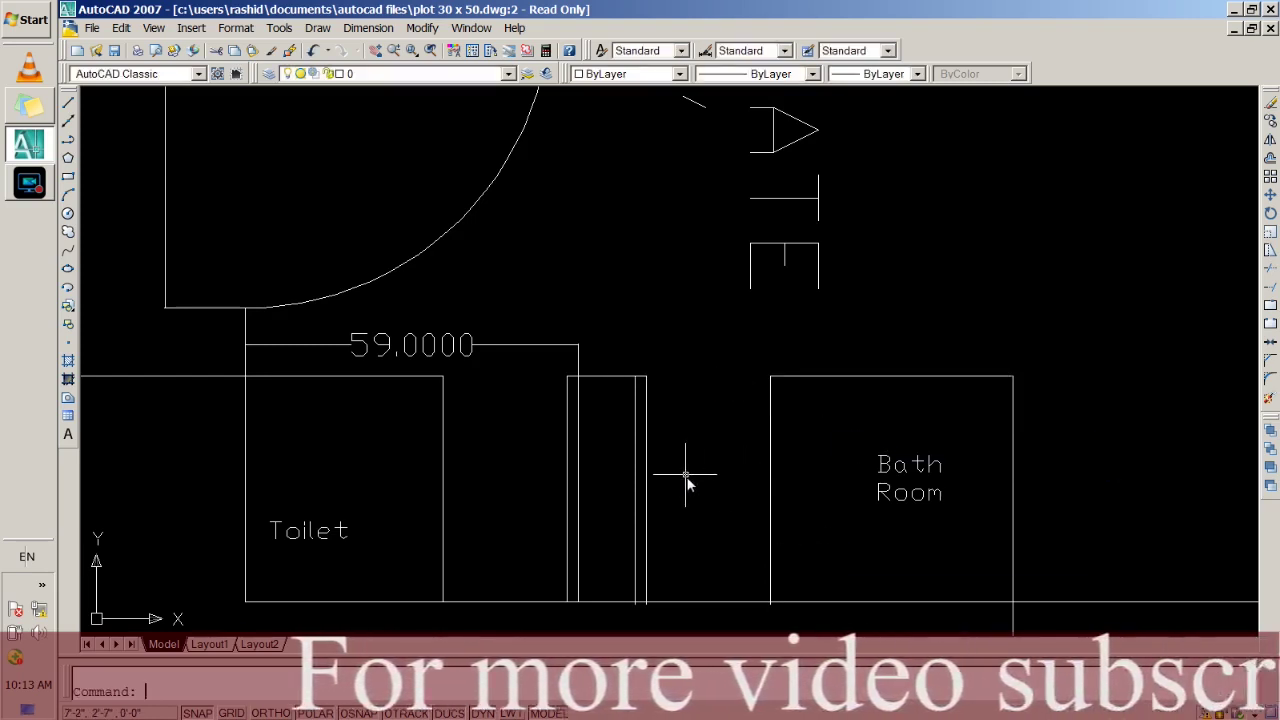
pyautogui.scroll(2, 571, 400)
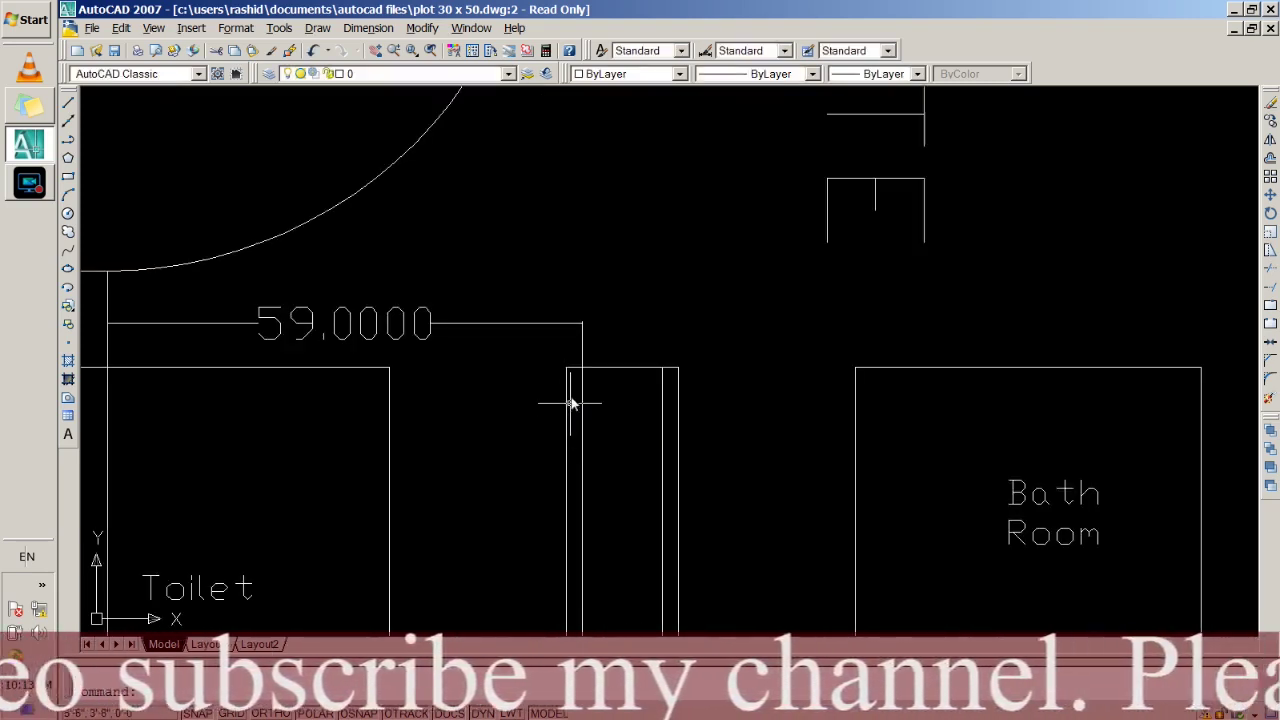
pyautogui.scroll(-2, 575, 400)
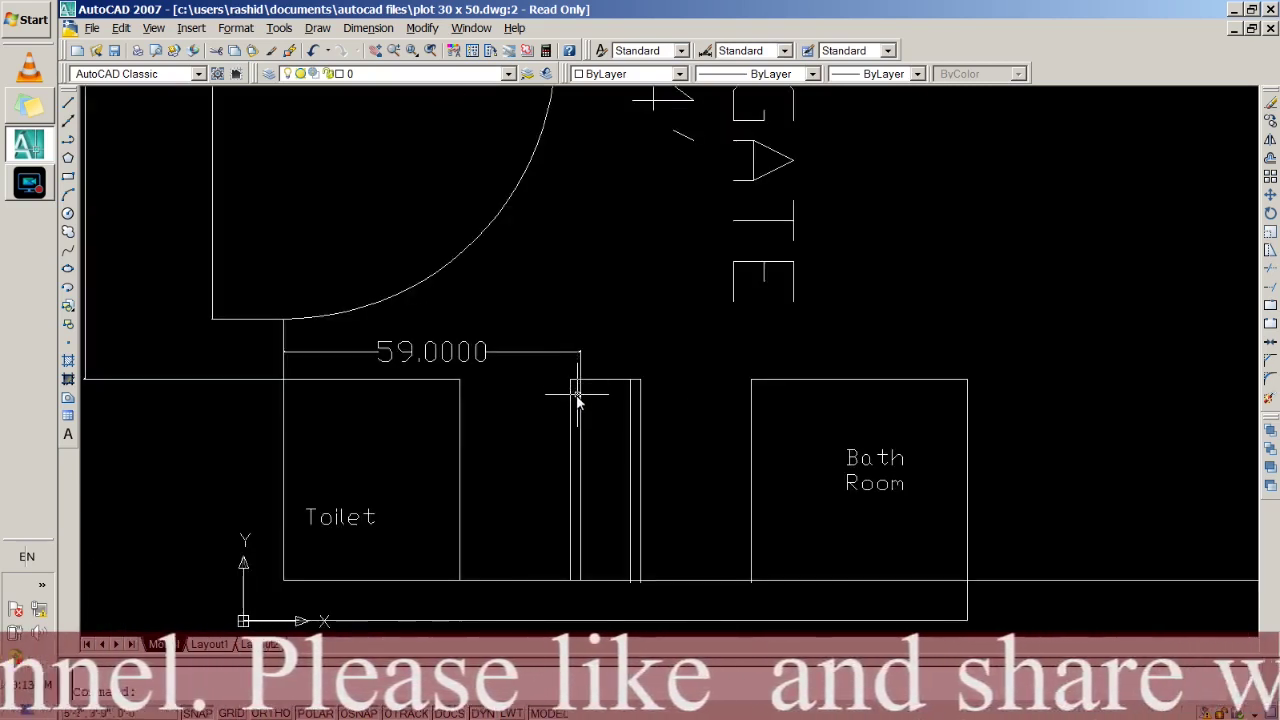
pyautogui.scroll(2, 577, 397)
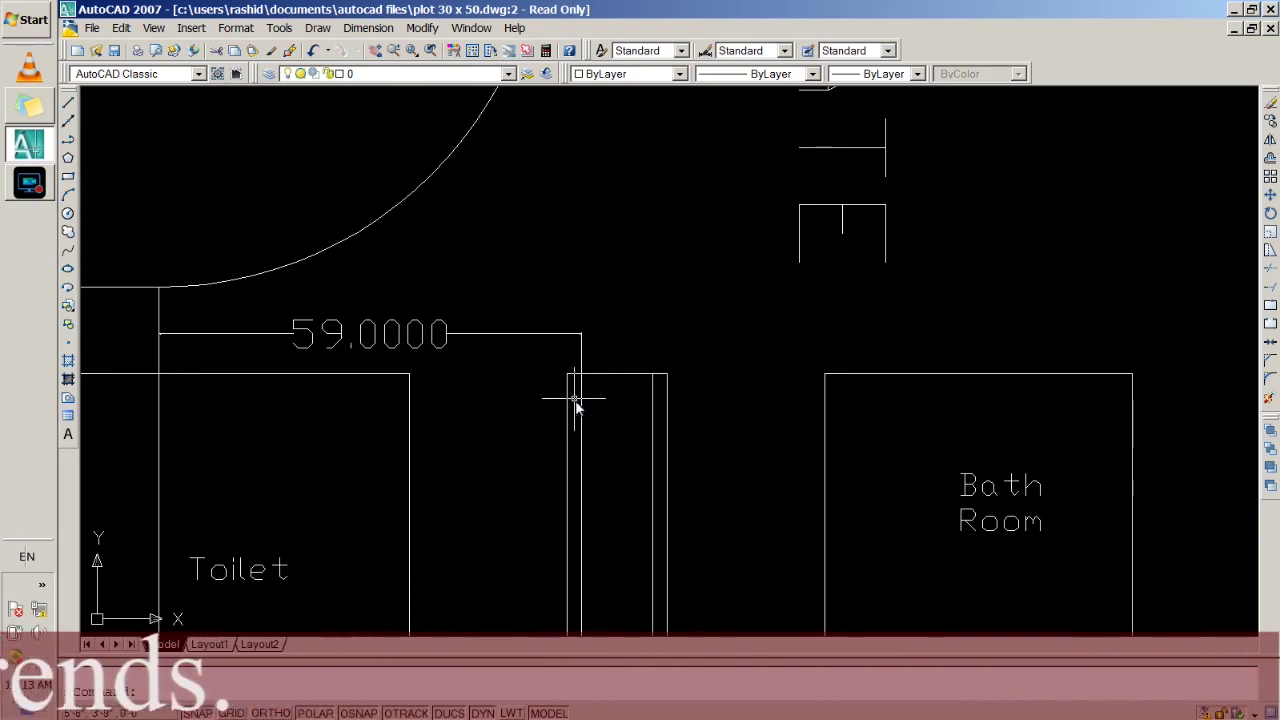
pyautogui.scroll(-2, 580, 407)
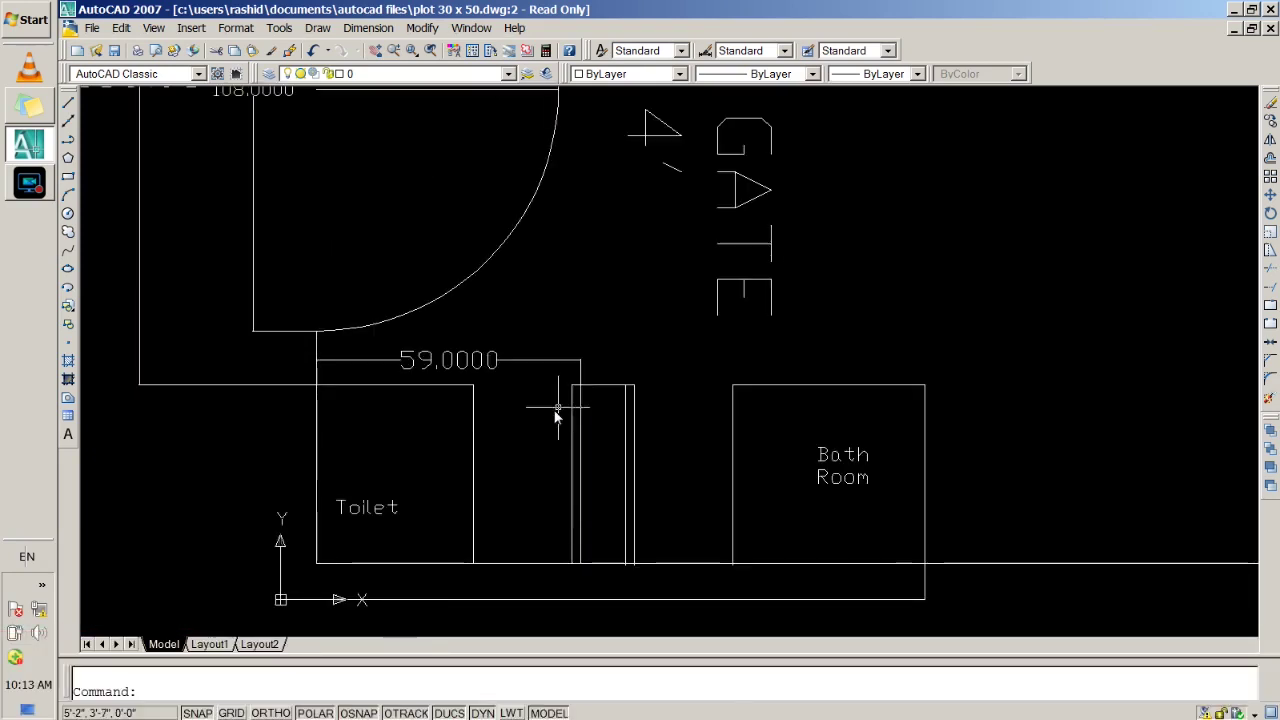
pyautogui.scroll(-2, 506, 434)
pyautogui.scroll(1, 507, 432)
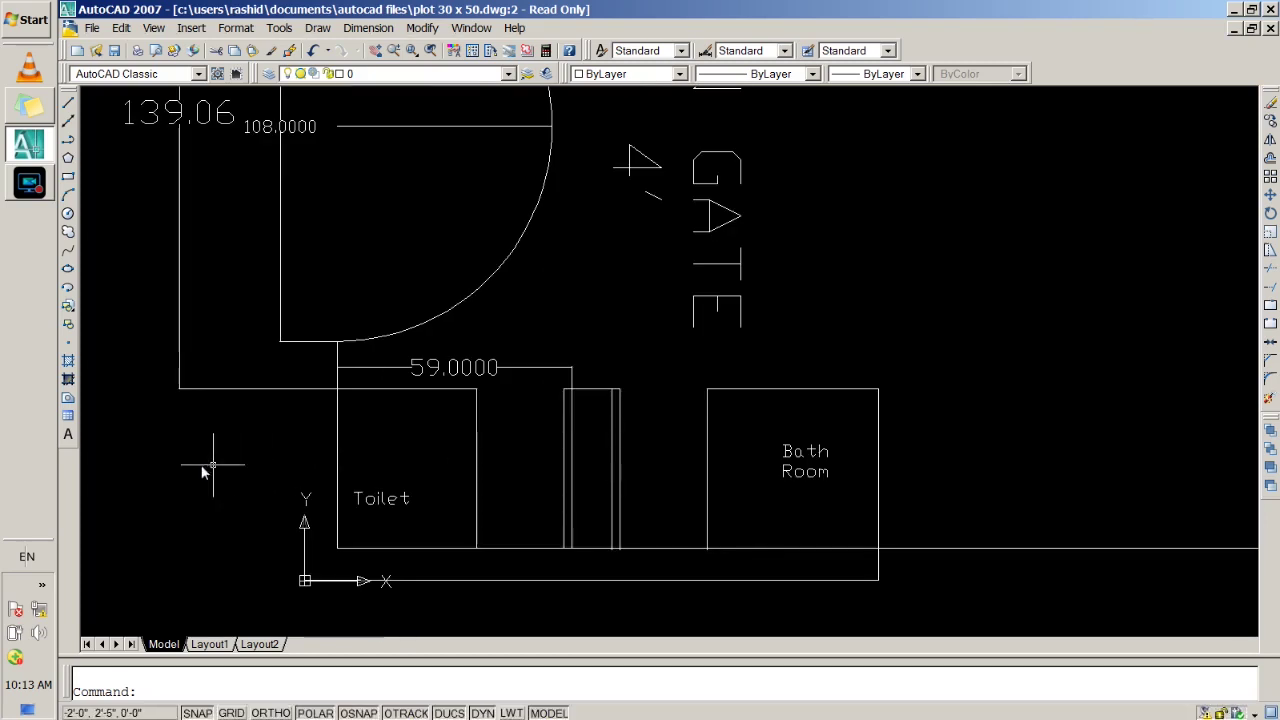
pyautogui.hotkey('alt', 'Tab')
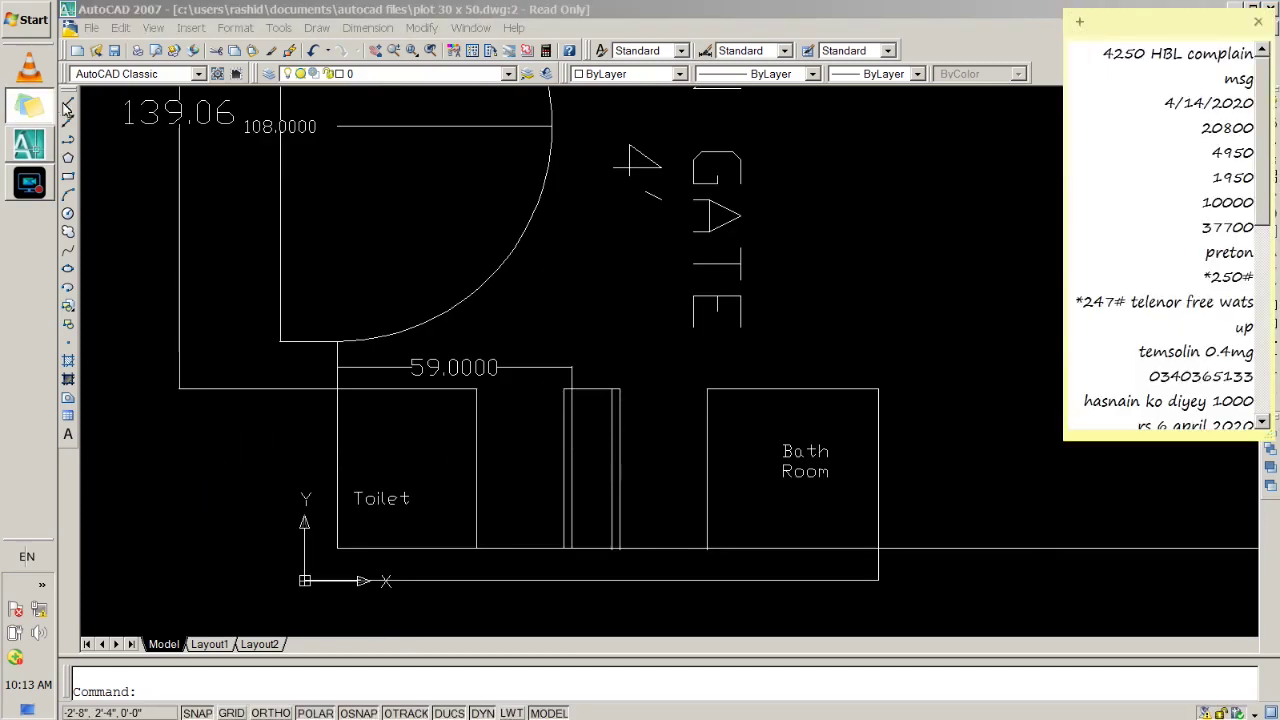
pyautogui.hotkey('alt', 'Tab')
pyautogui.click(68, 104)
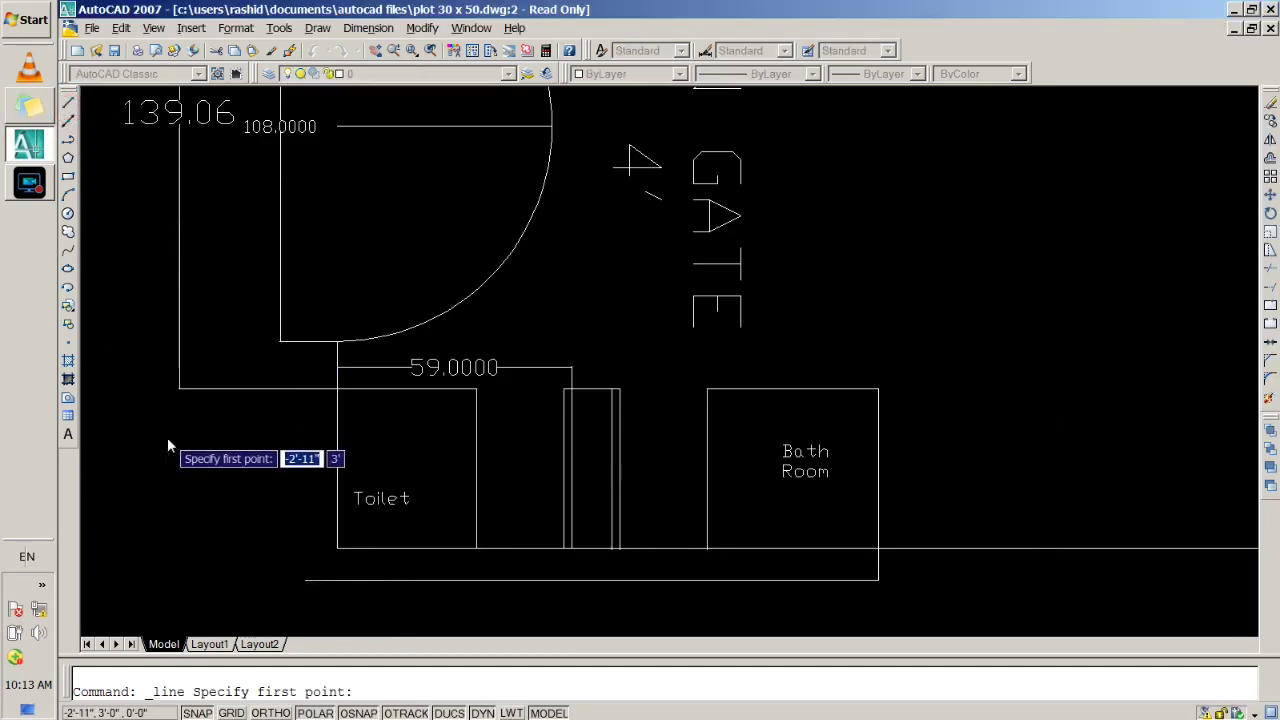
pyautogui.scroll(-2, 167, 437)
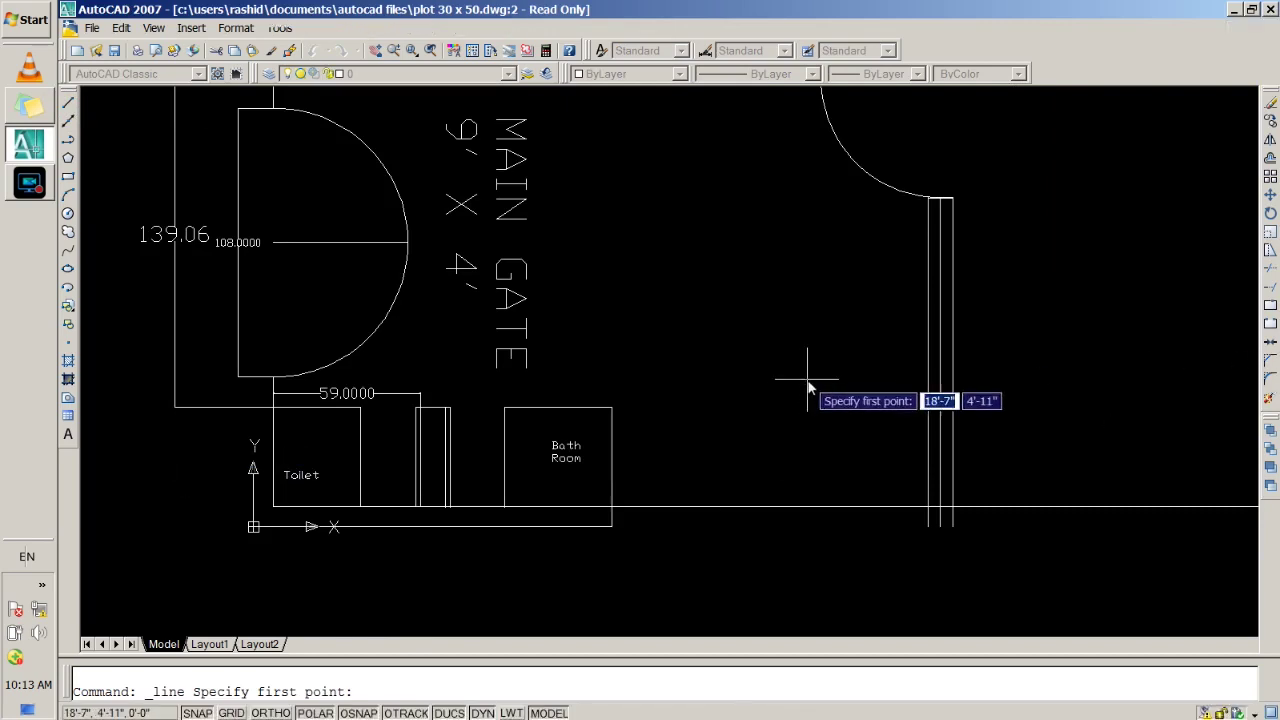
pyautogui.hotkey('alt', 'Tab')
pyautogui.hotkey('alt', 'Tab')
pyautogui.rightClick(865, 268)
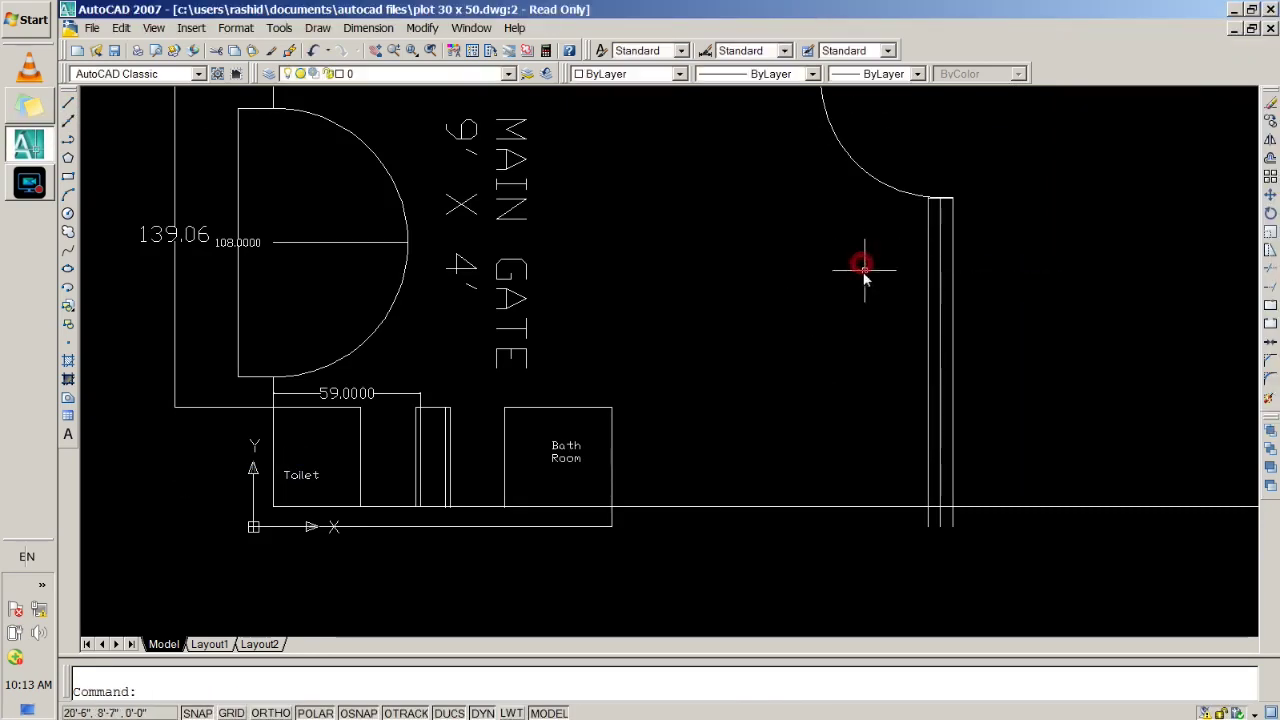
pyautogui.scroll(-2, 996, 365)
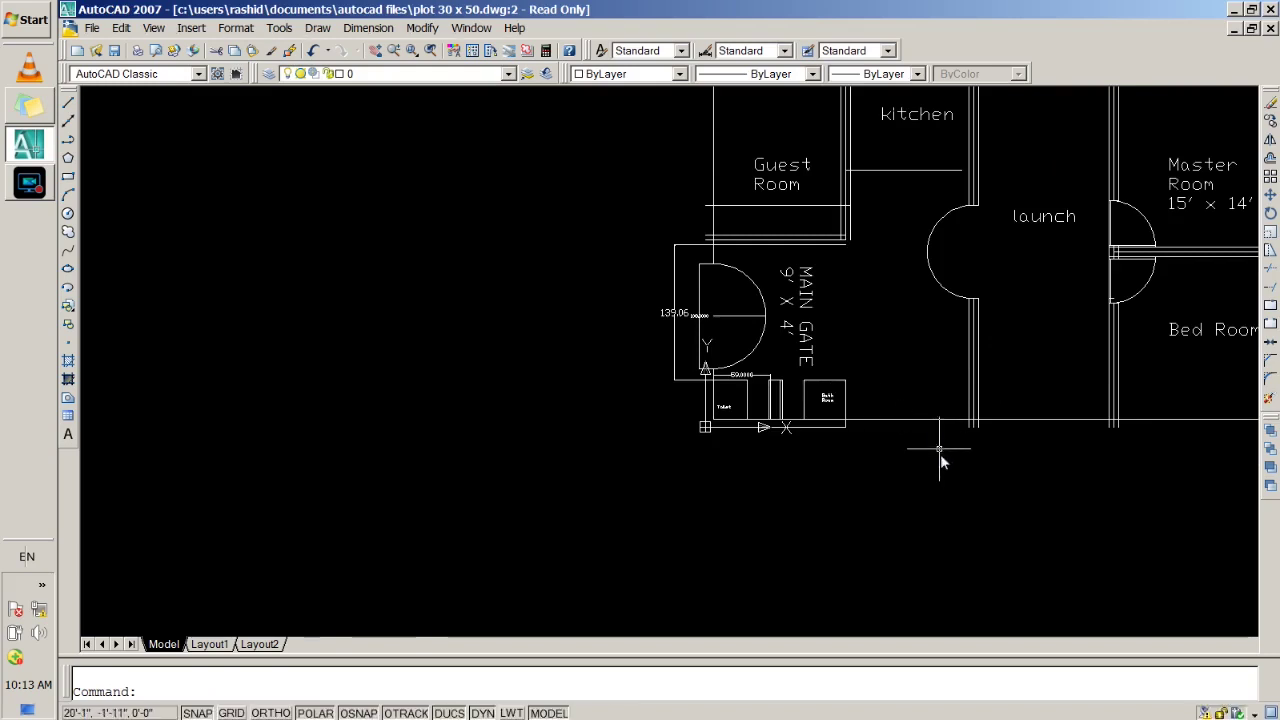
# With Ortho on, draw two 2' line segments near the Master Room label.
pyautogui.moveTo(871, 387)
pyautogui.mouseDown(button='middle')
pyautogui.moveTo(828, 285)
pyautogui.moveTo(702, 300)
pyautogui.mouseUp(button='middle')
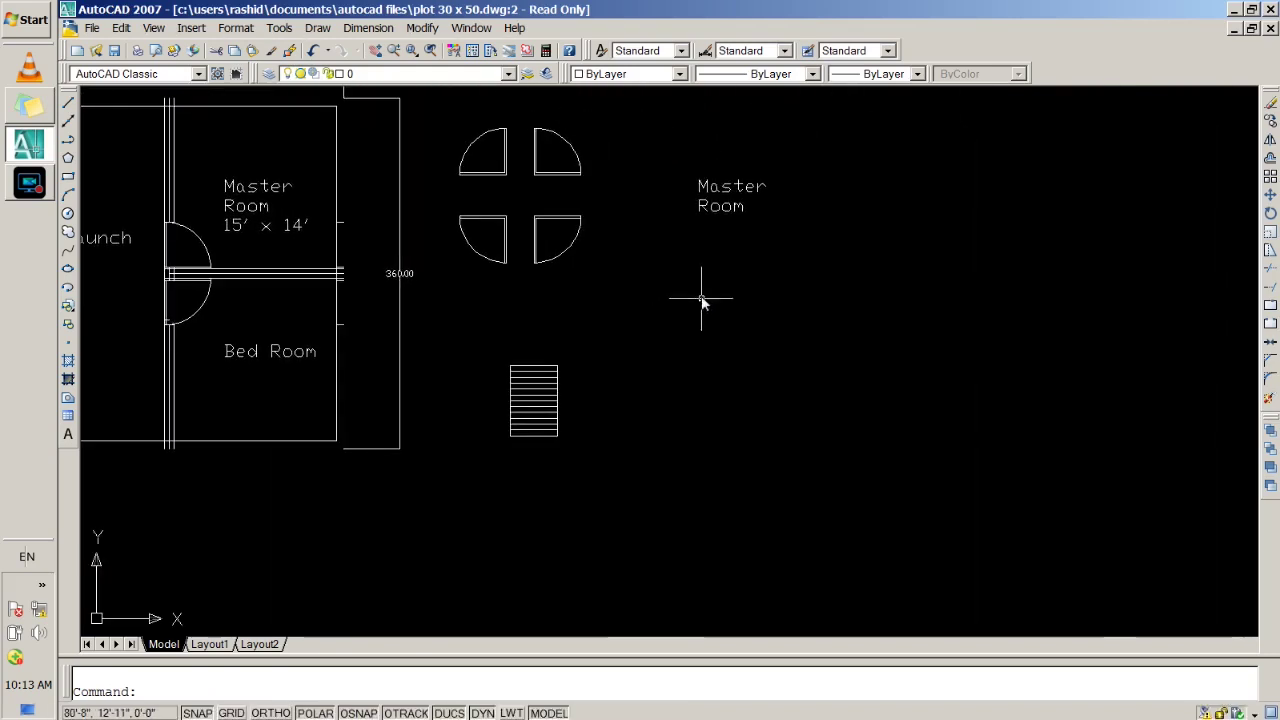
pyautogui.click(67, 102)
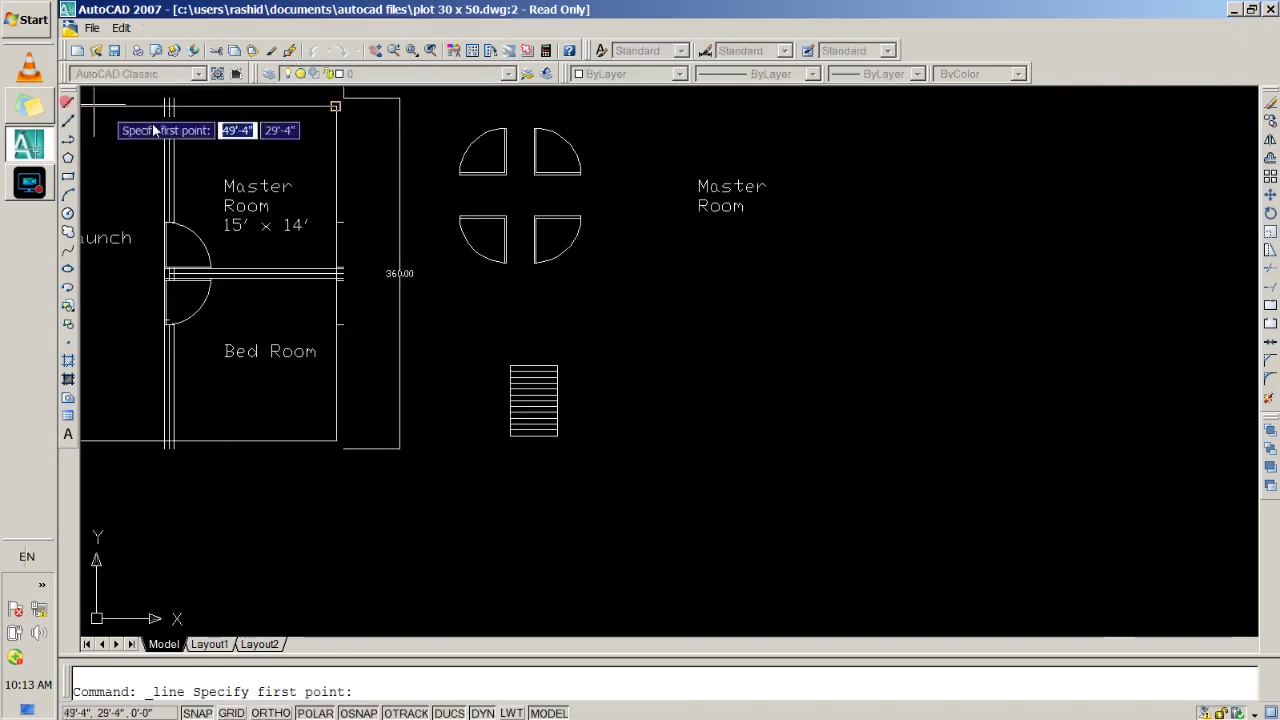
pyautogui.click(668, 285)
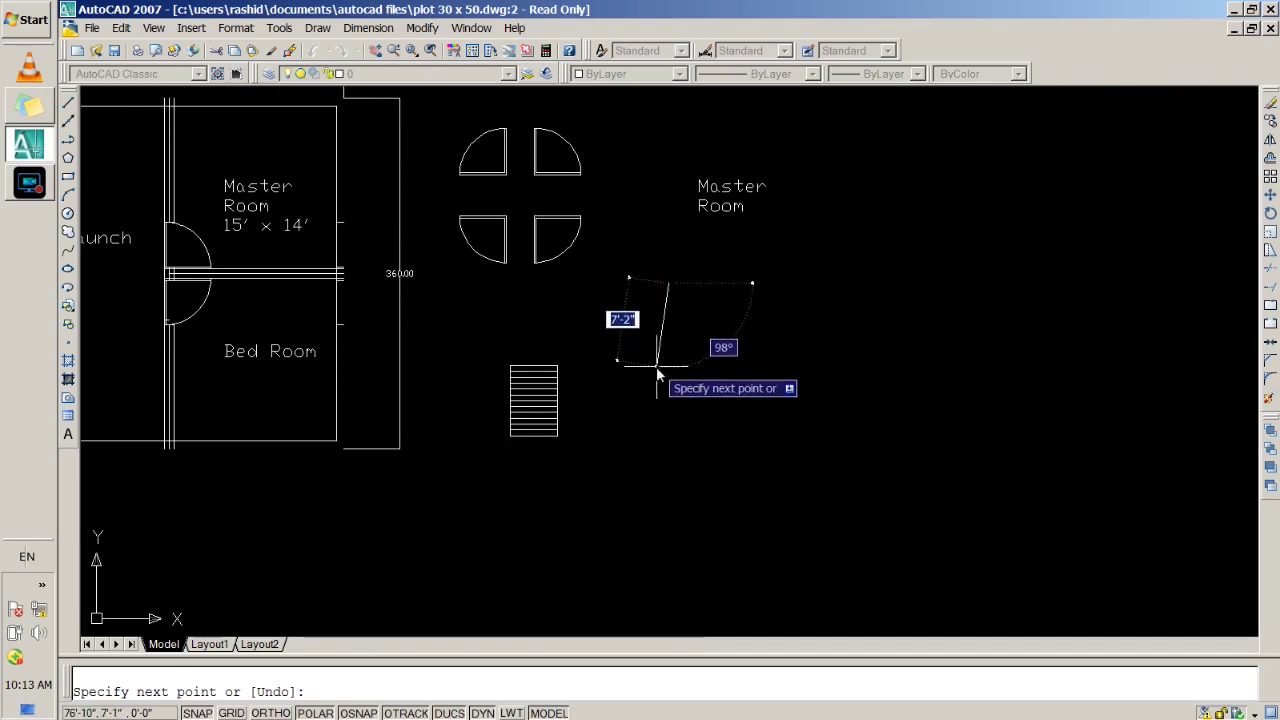
pyautogui.press('F8')
pyautogui.write("2'")
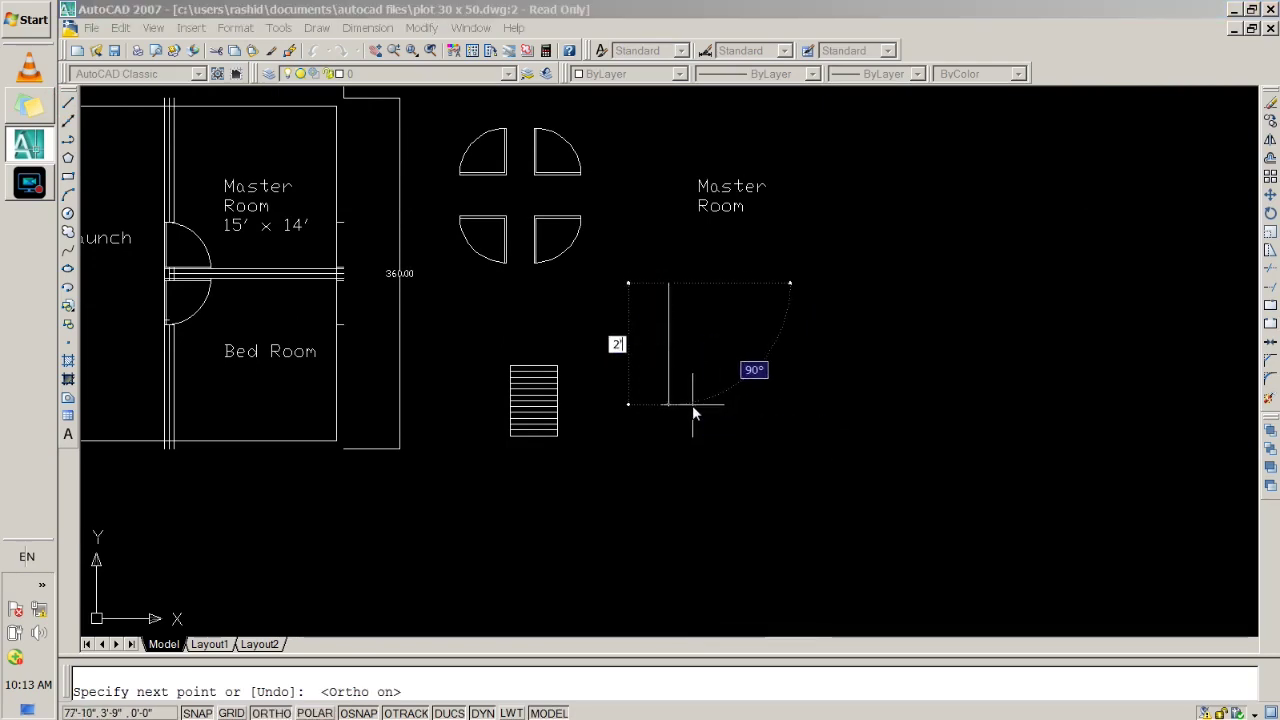
pyautogui.press('Return')
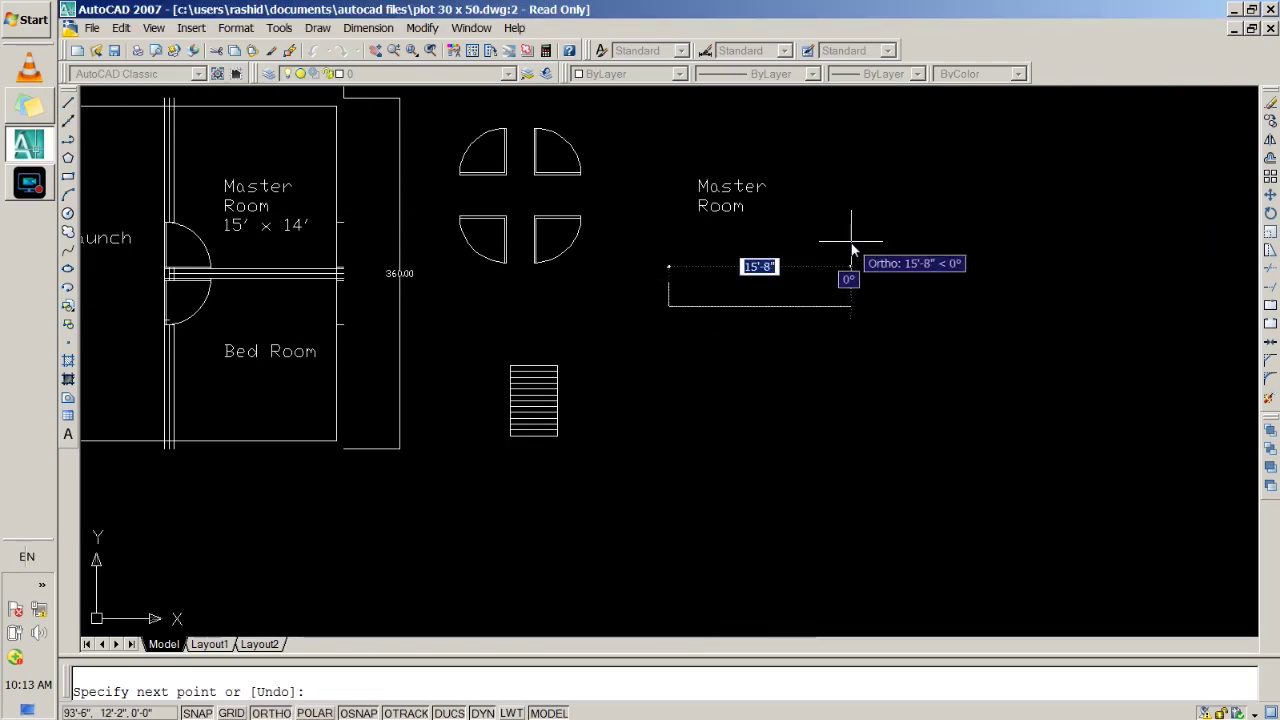
pyautogui.click(851, 250)
pyautogui.write("2'")
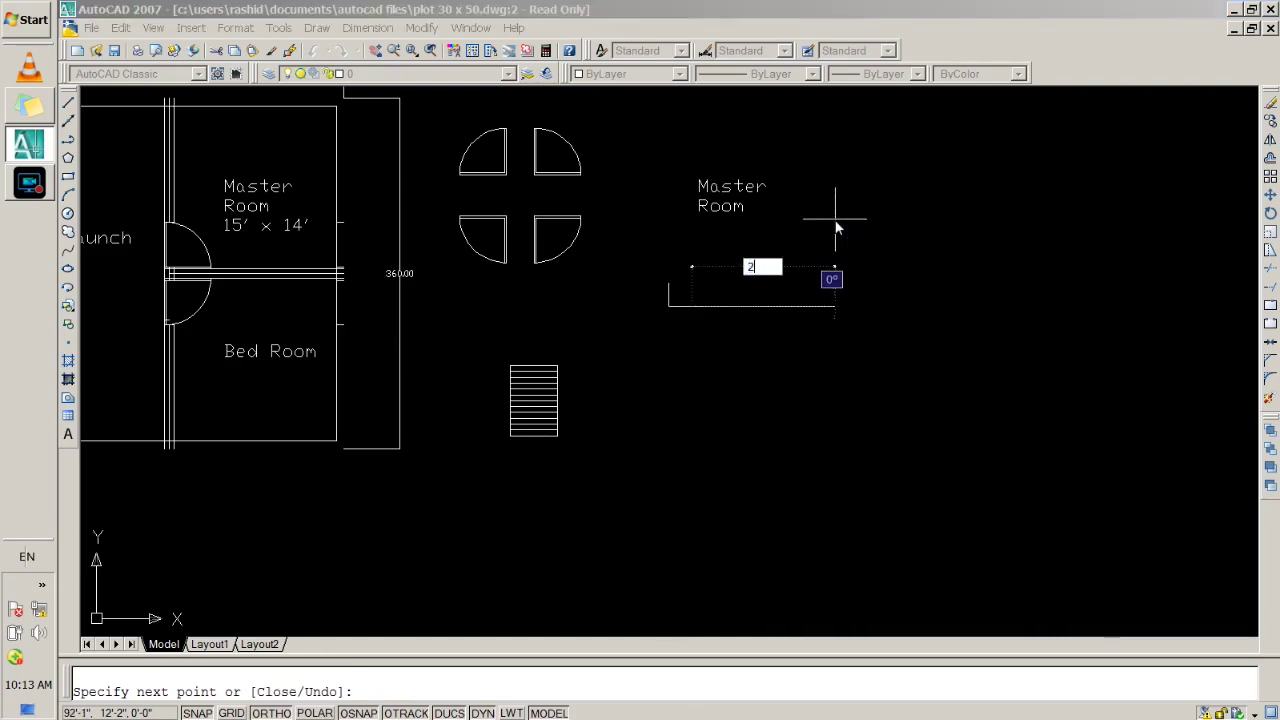
pyautogui.press('Return')
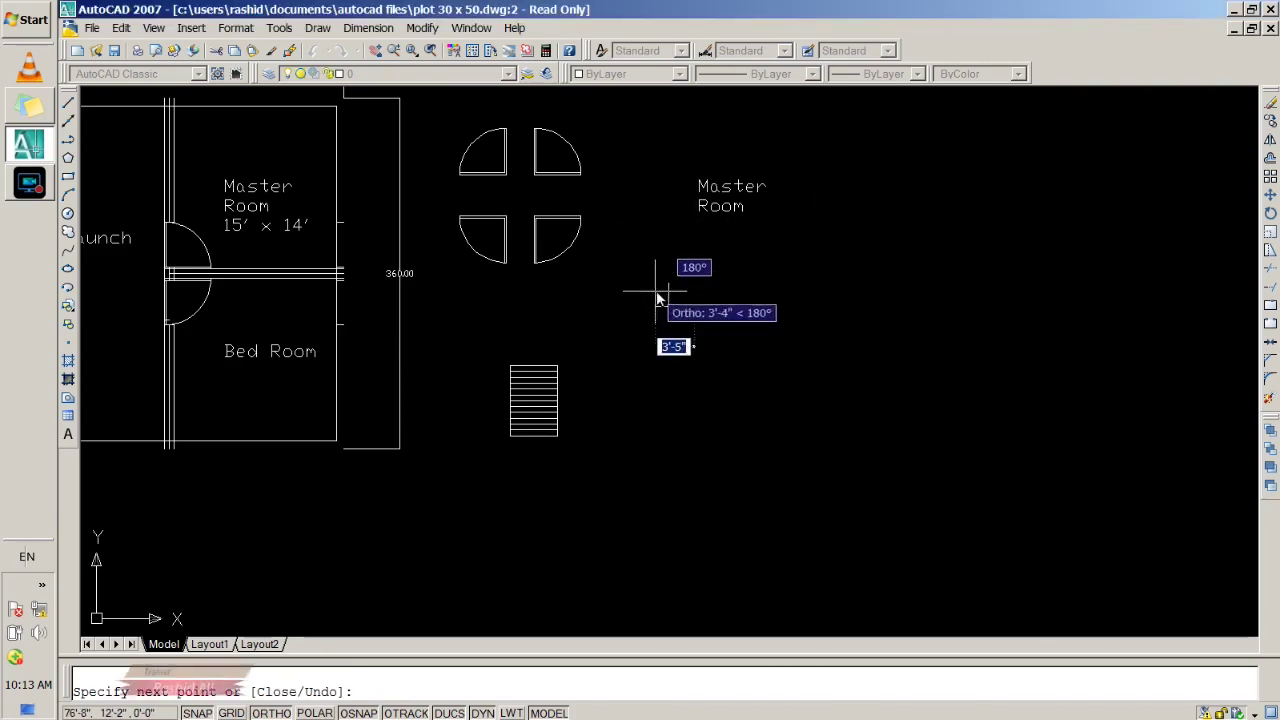
# Add a final 1'10 segment to complete the L-shaped lines.
pyautogui.scroll(2, 677, 294)
pyautogui.scroll(3, 685, 305)
pyautogui.scroll(-5, 690, 320)
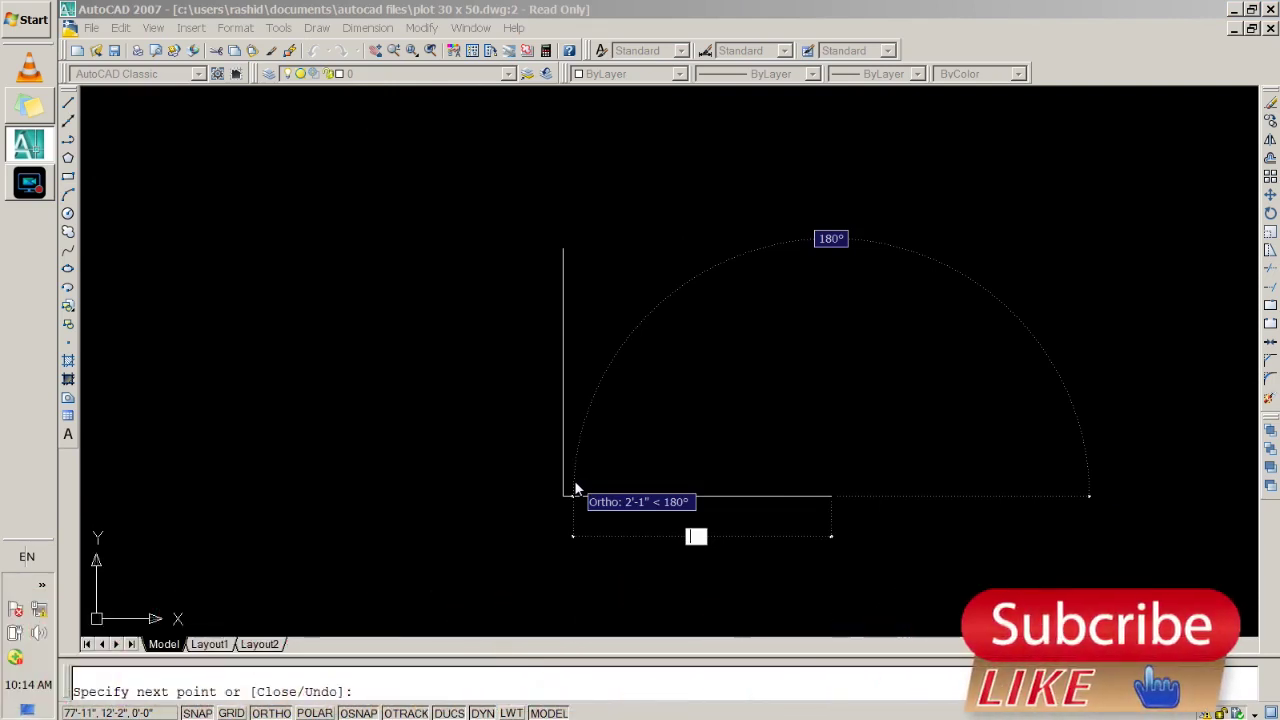
pyautogui.write("1'")
pyautogui.write('10')
pyautogui.press('Return')
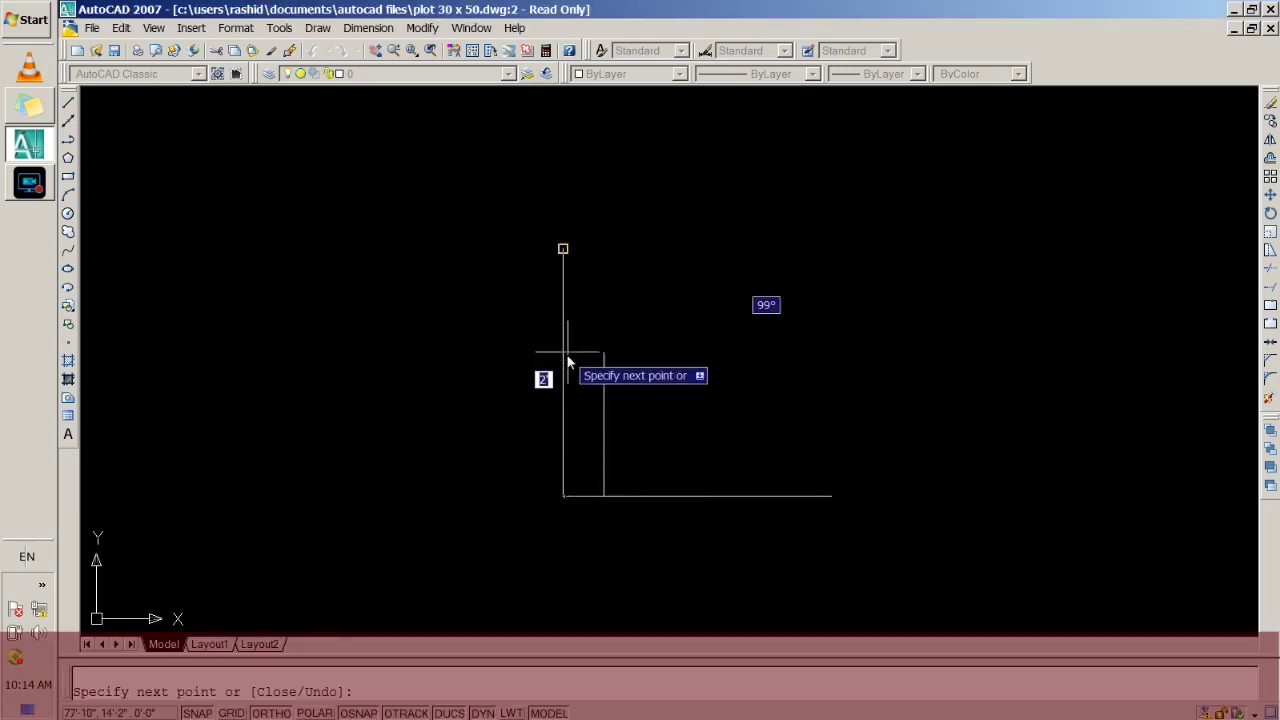
pyautogui.press('Escape')
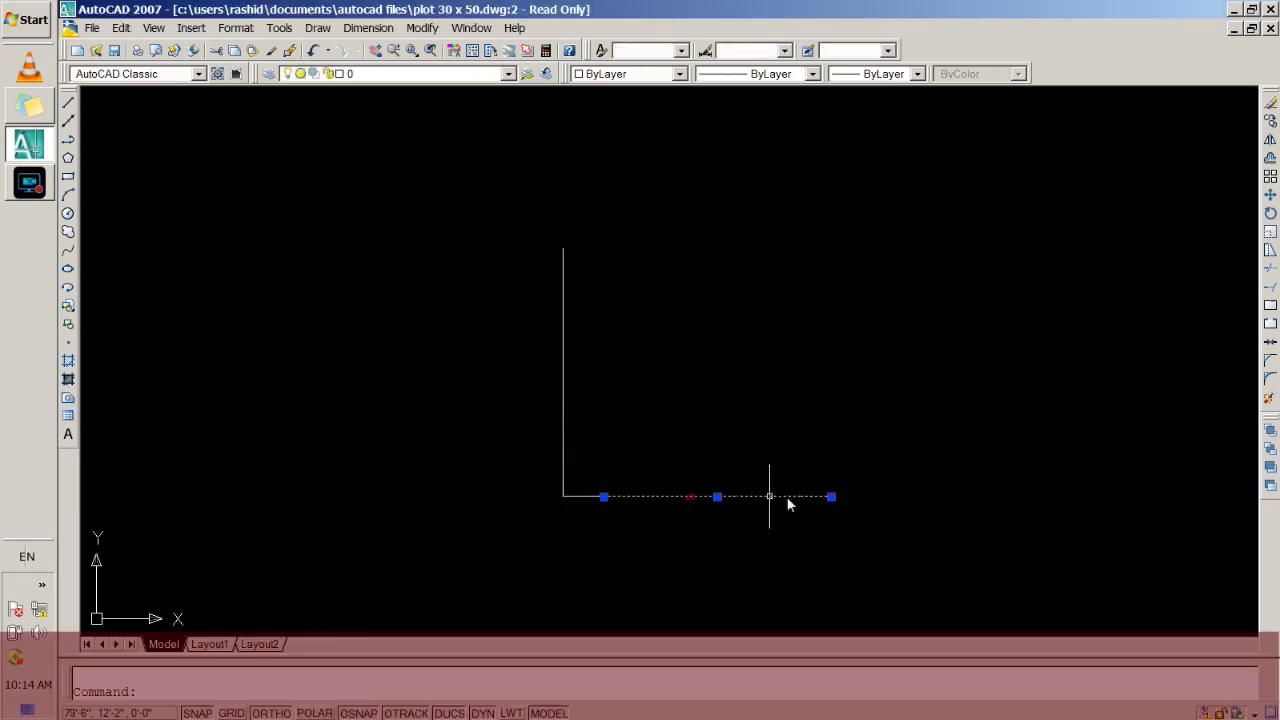
# Draw a line leftward from the right end of the bottom line.
pyautogui.press('Escape')
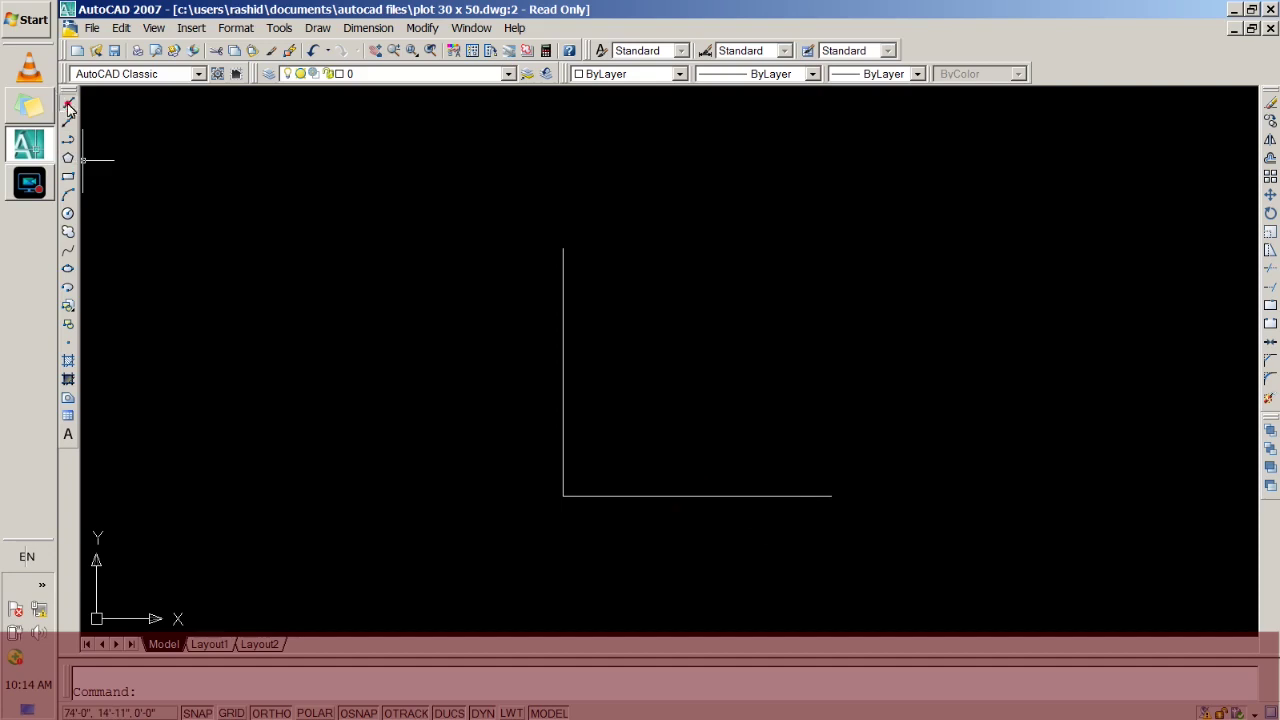
pyautogui.click(68, 104)
pyautogui.click(831, 495)
pyautogui.write("1'10")
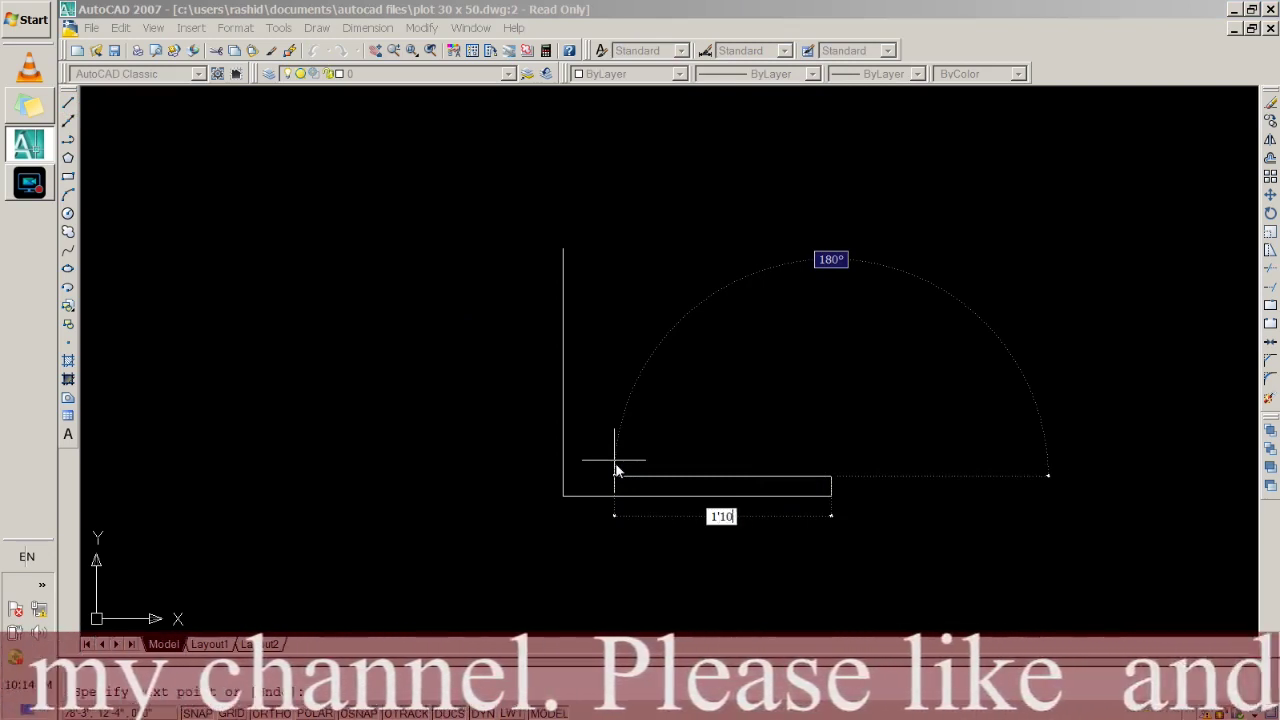
pyautogui.click(605, 475)
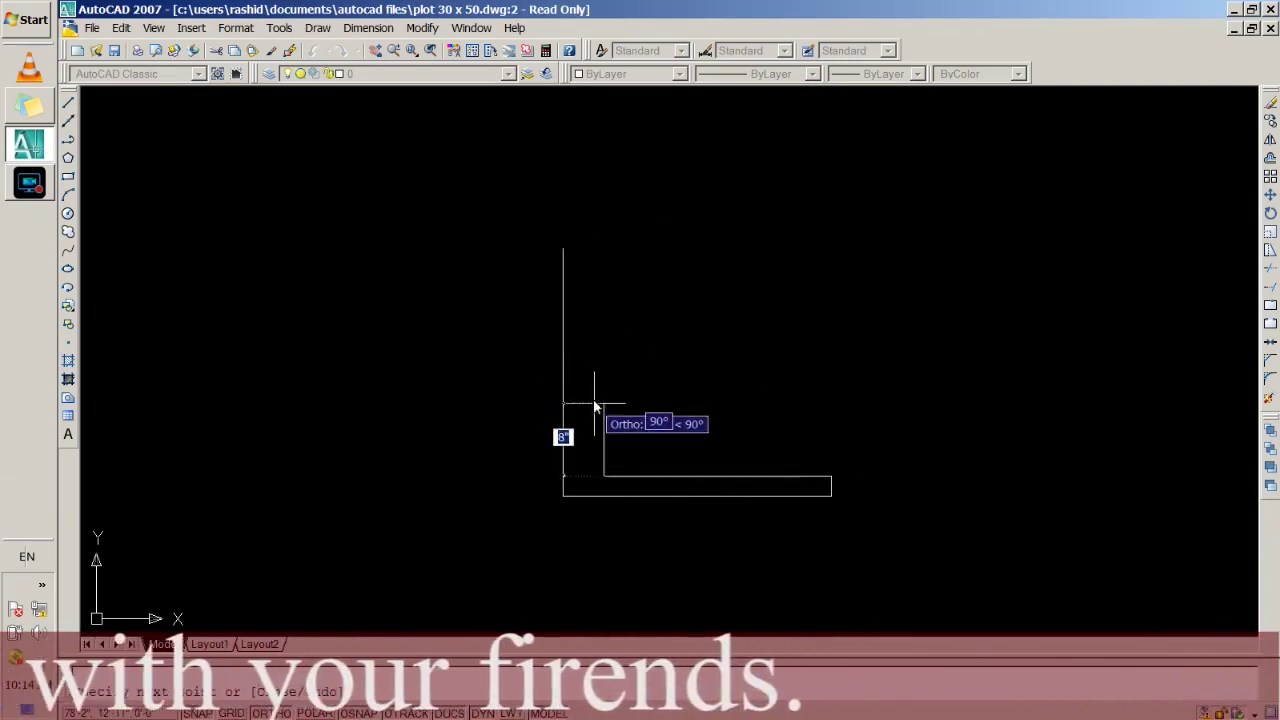
pyautogui.press('Return')
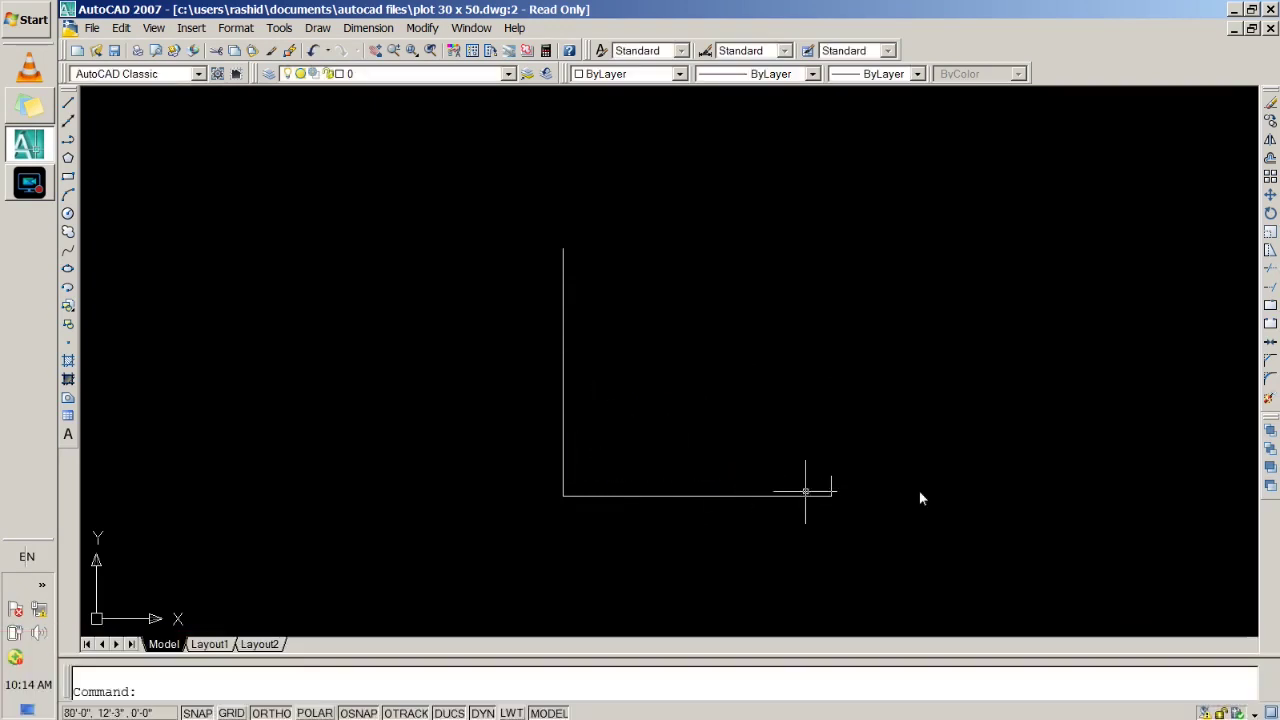
# Select the existing L-shaped lines.
pyautogui.click(69, 104)
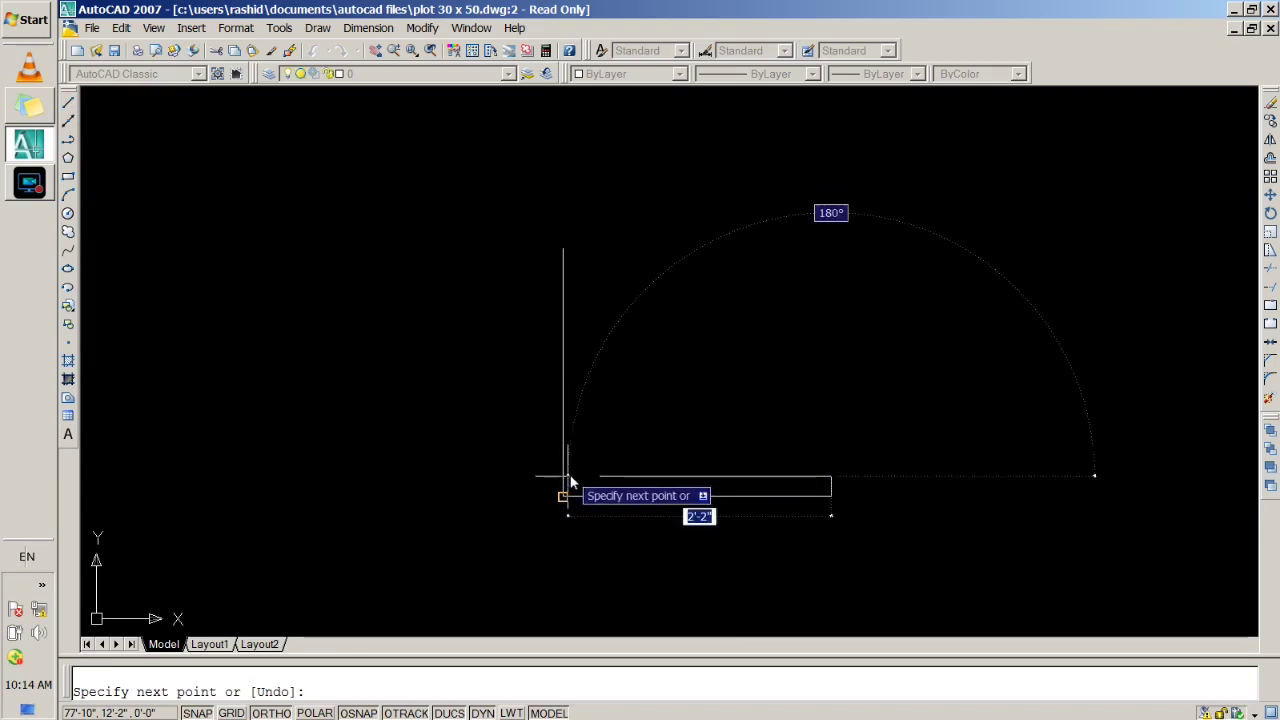
pyautogui.press('Return')
pyautogui.click(537, 251)
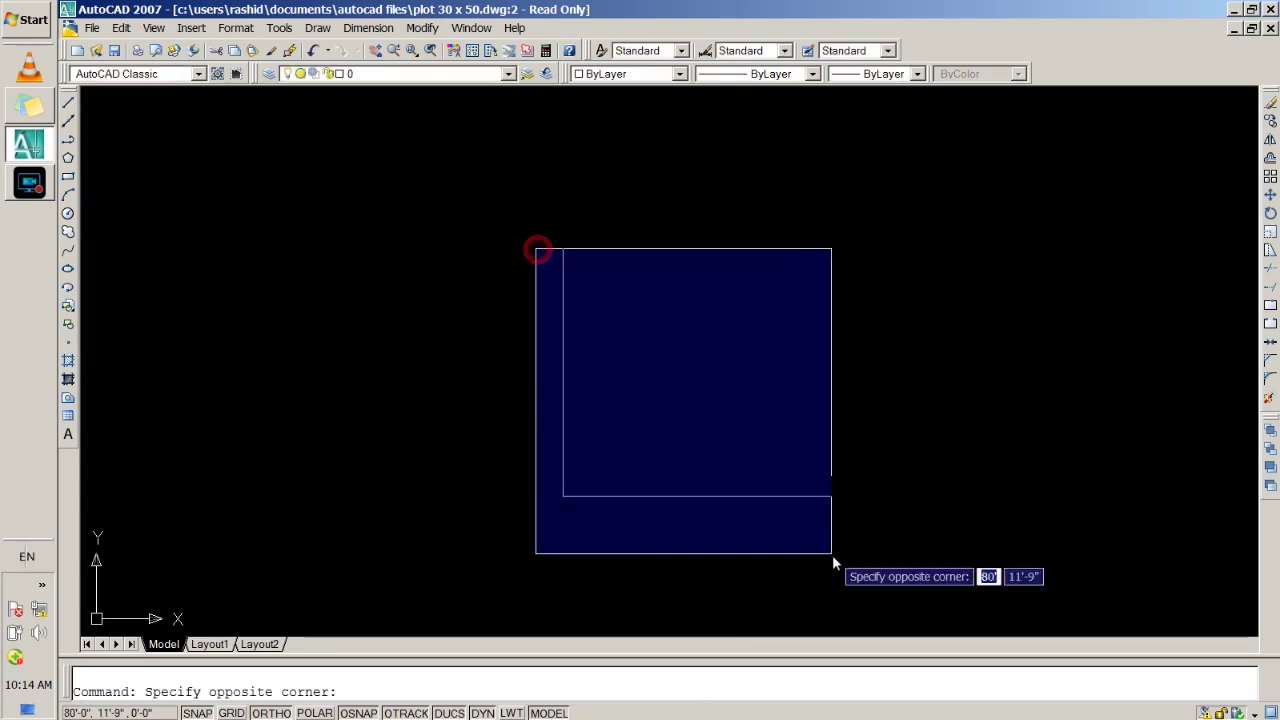
pyautogui.click(860, 555)
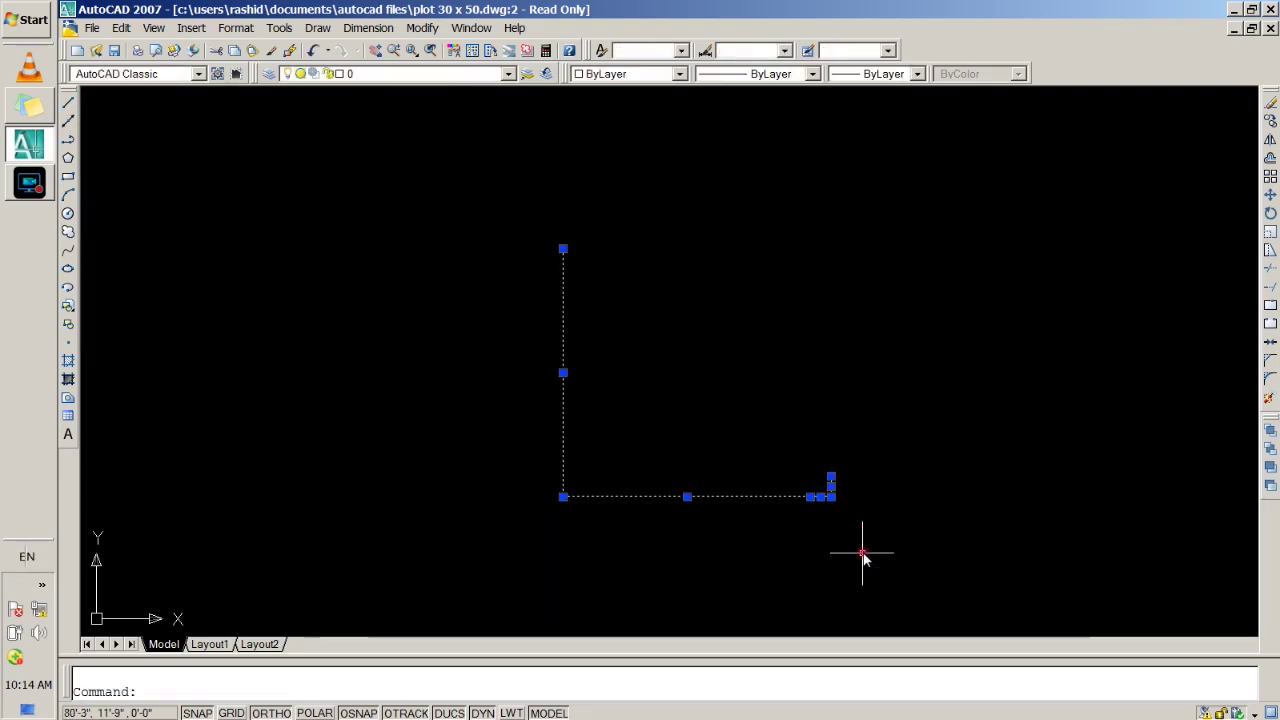
# Draw a closed thin L outline with segments 2, 22 and 1'10, closed with C.
pyautogui.click(68, 102)
pyautogui.click(438, 181)
pyautogui.click(466, 451)
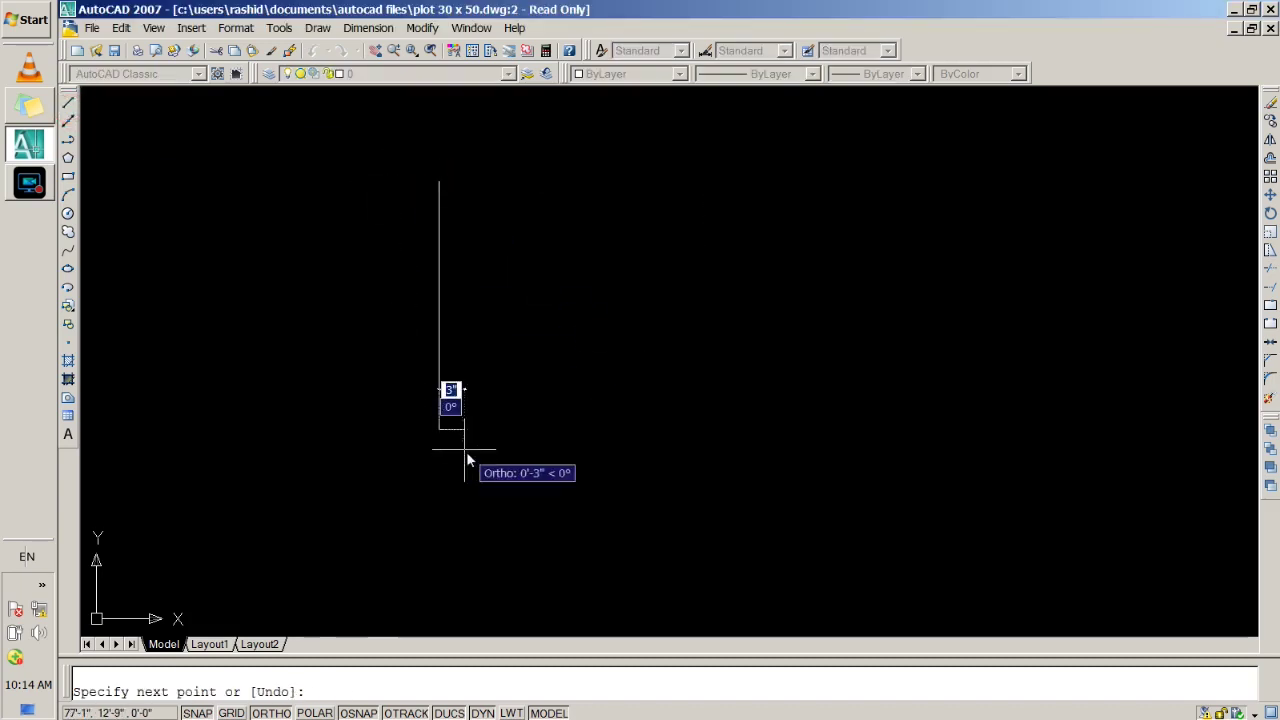
pyautogui.click(930, 204)
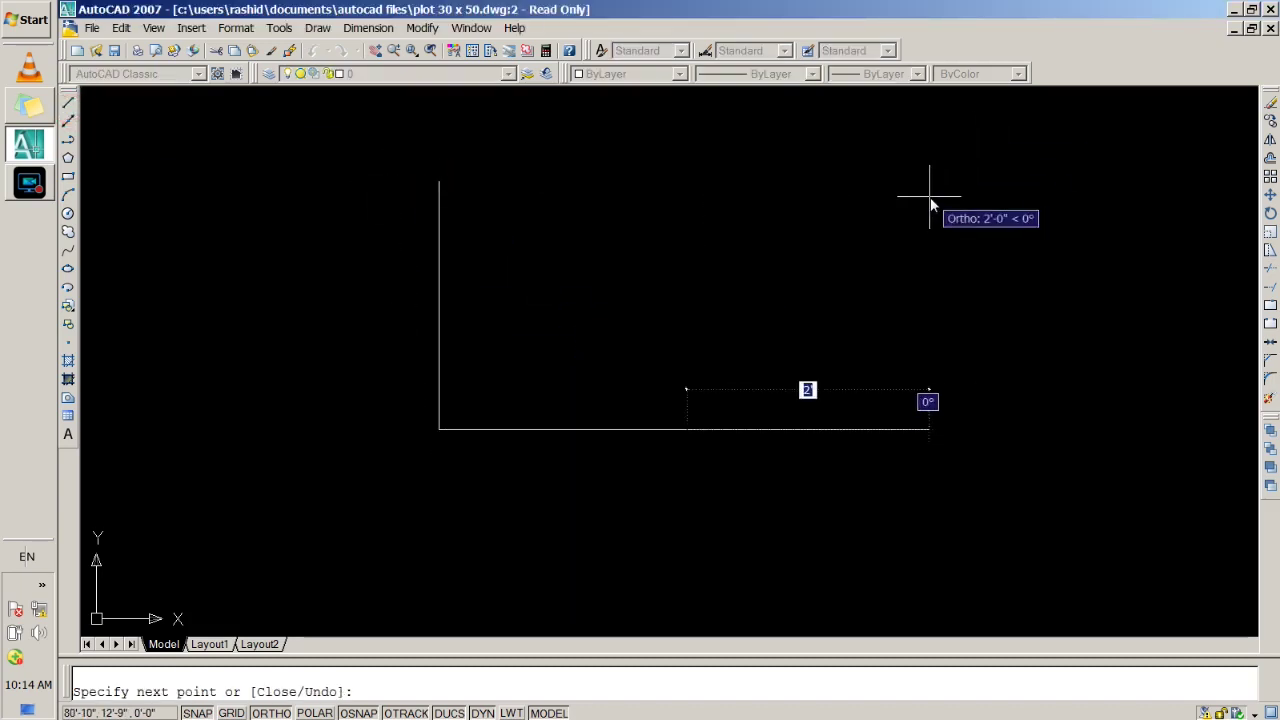
pyautogui.write('2')
pyautogui.press('Return')
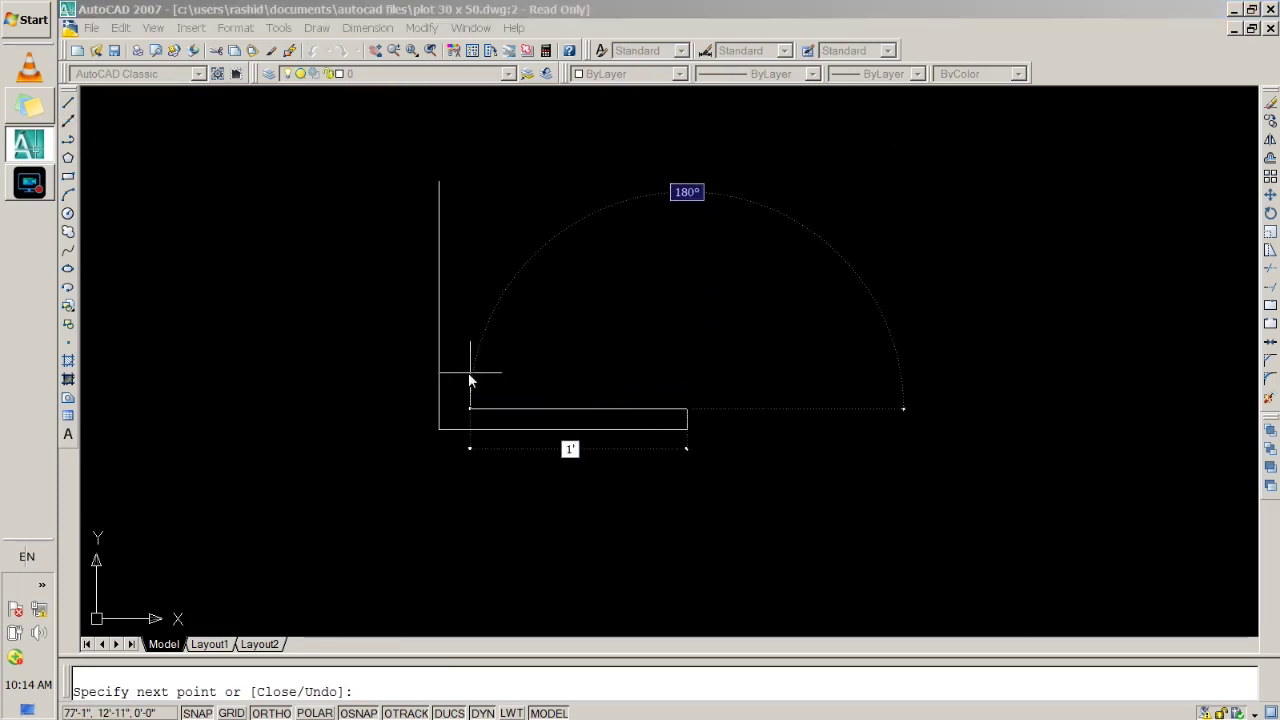
pyautogui.write('22')
pyautogui.press('Return')
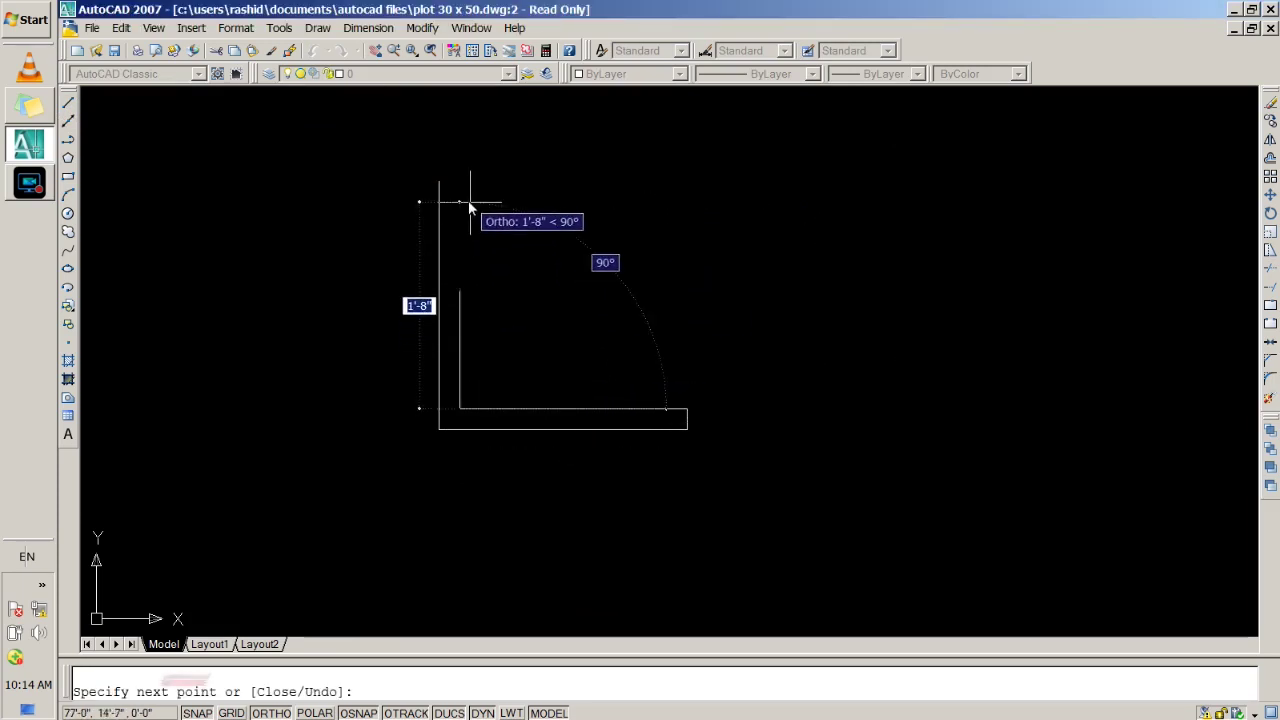
pyautogui.write("1'10")
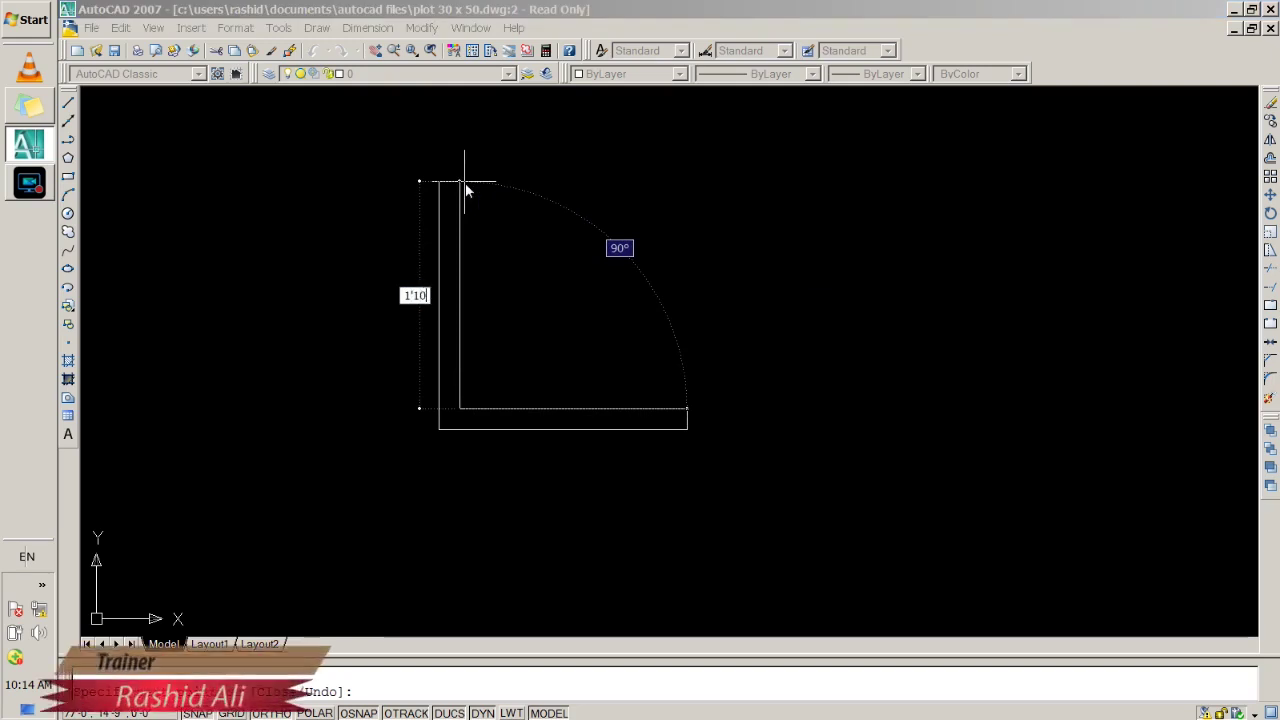
pyautogui.press('Return')
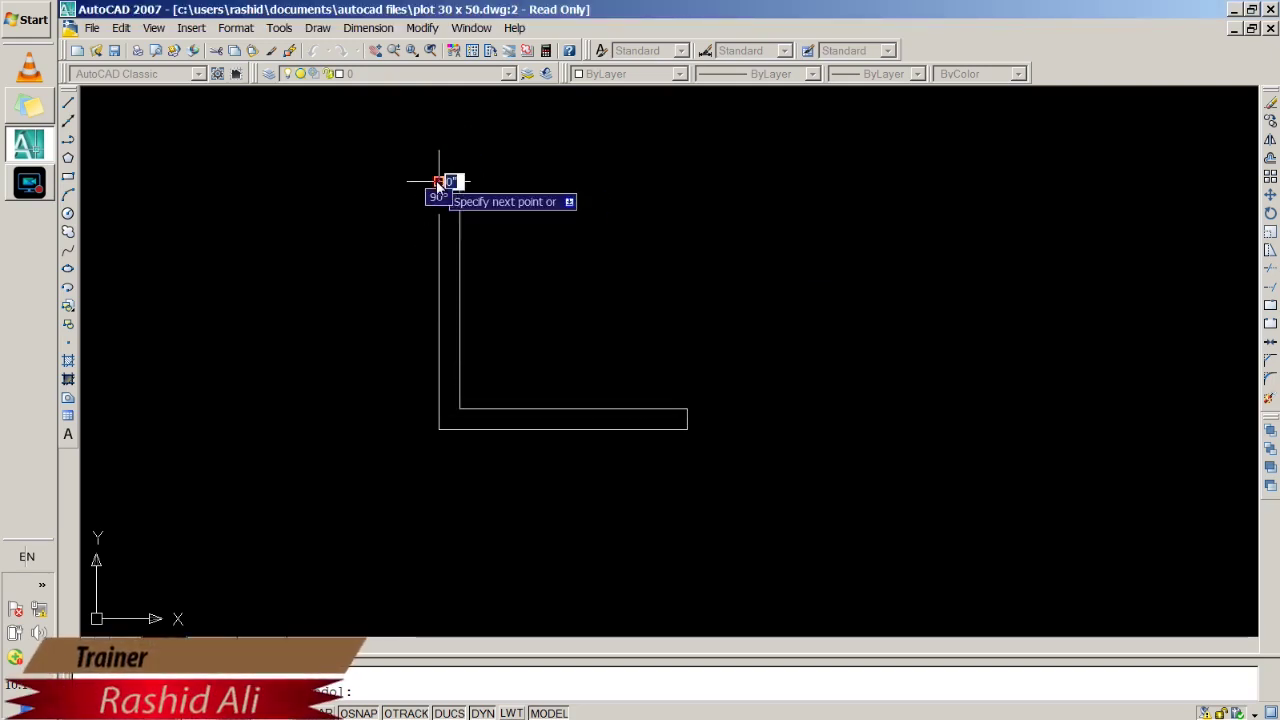
pyautogui.write('c')
pyautogui.press('Return')
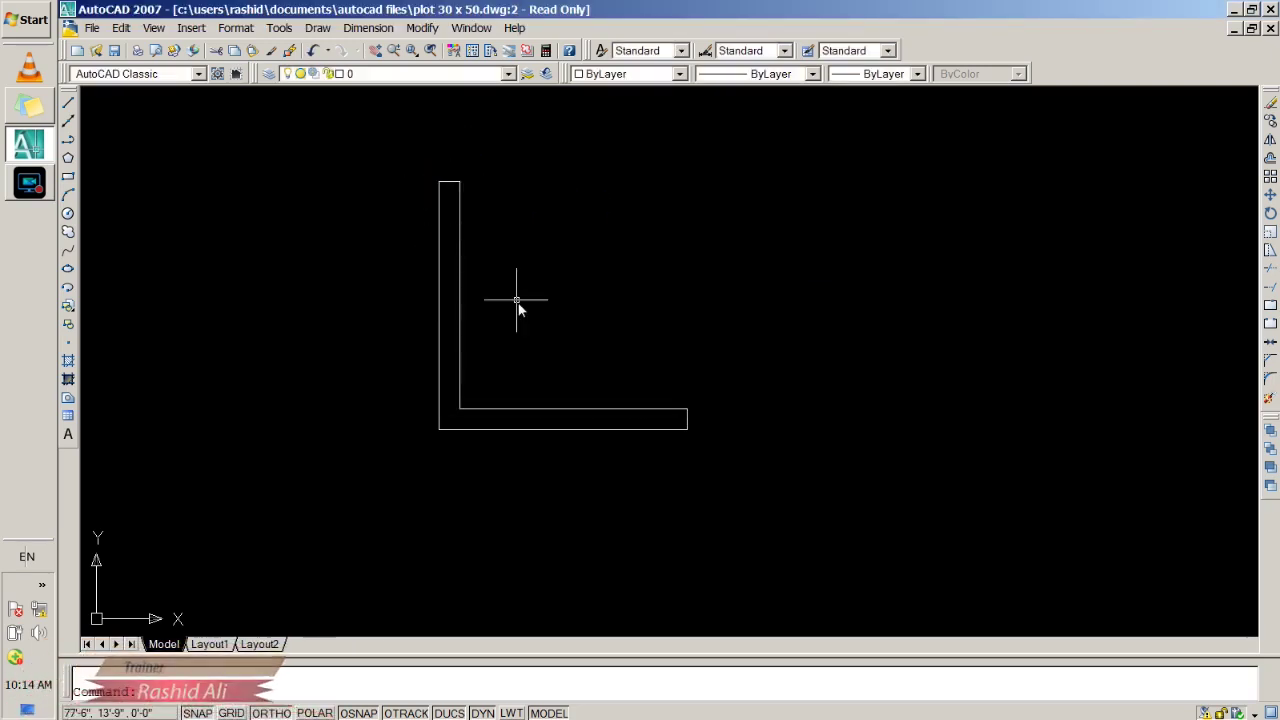
pyautogui.scroll(-1, 516, 300)
pyautogui.scroll(1, 516, 300)
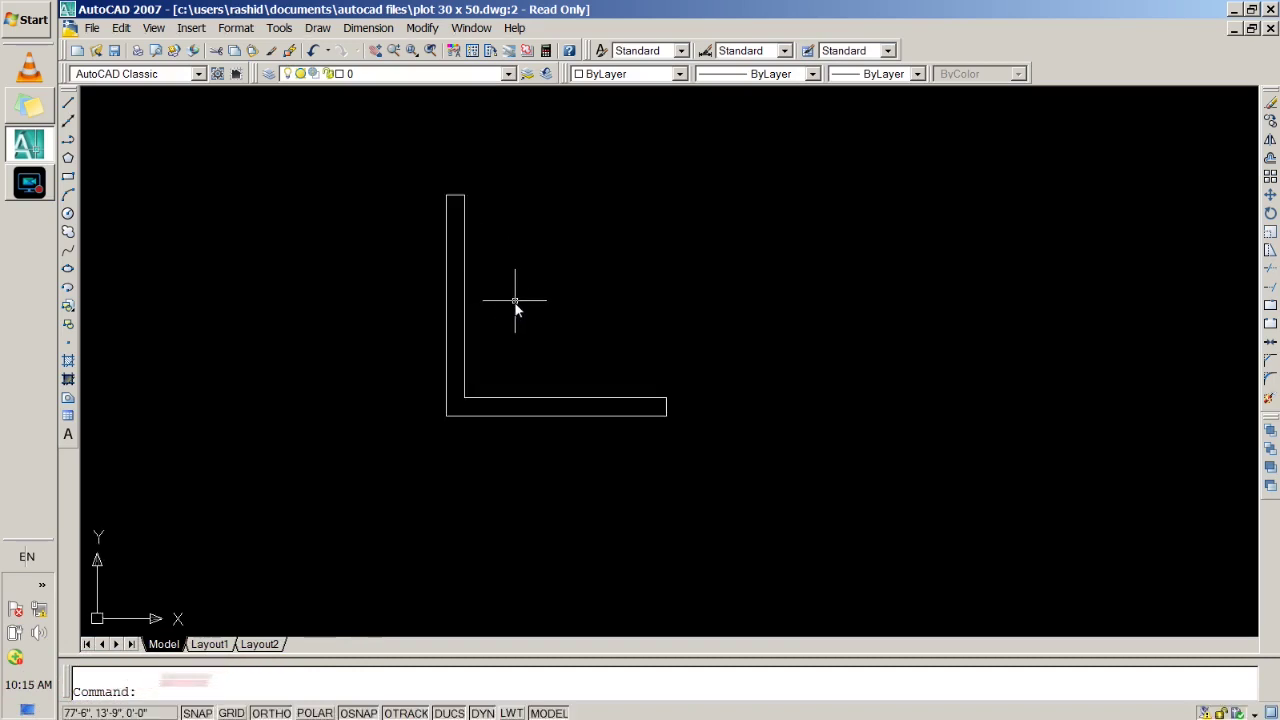
# Draw two circles centred on the L outline's corner.
pyautogui.click(68, 213)
pyautogui.click(446, 416)
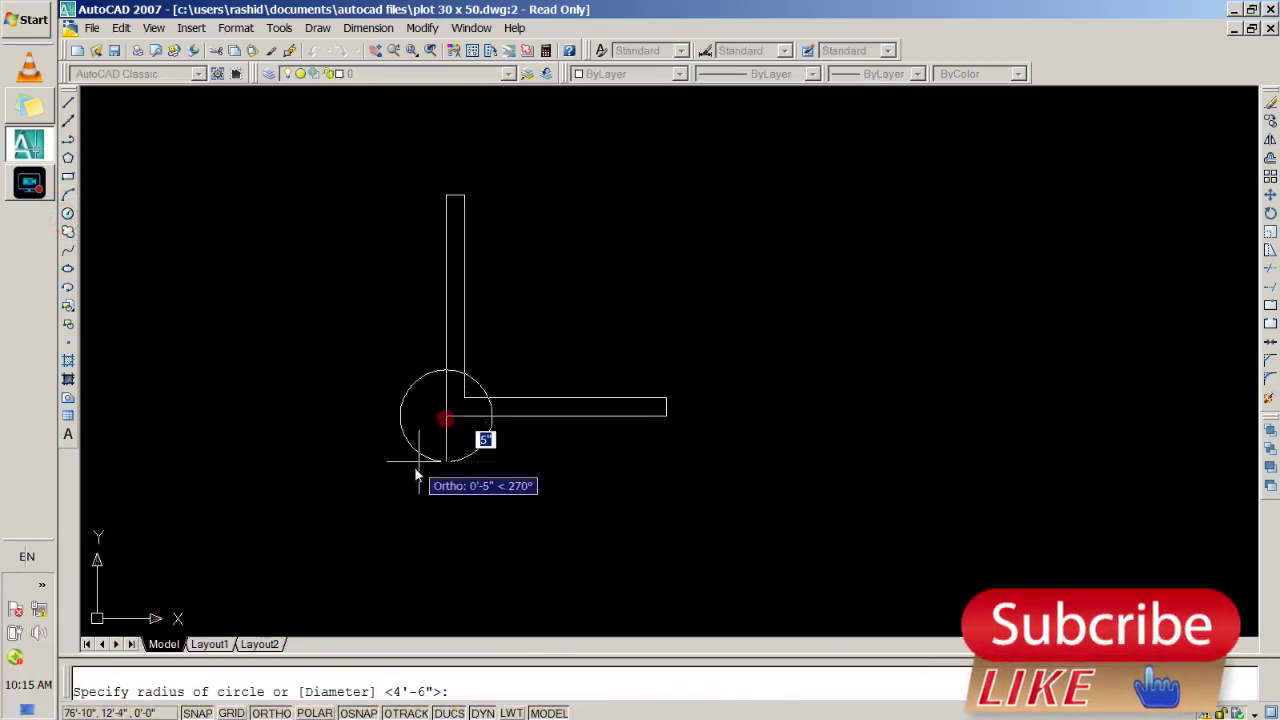
pyautogui.press('Return')
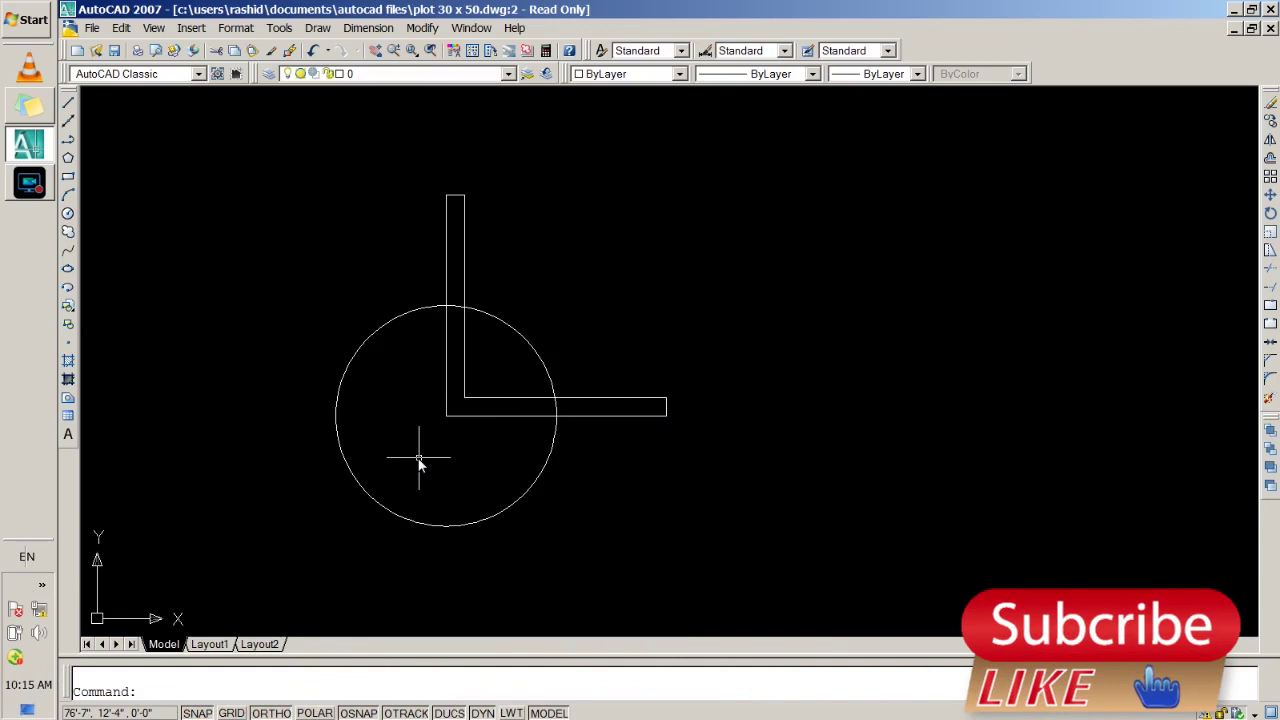
pyautogui.click(68, 213)
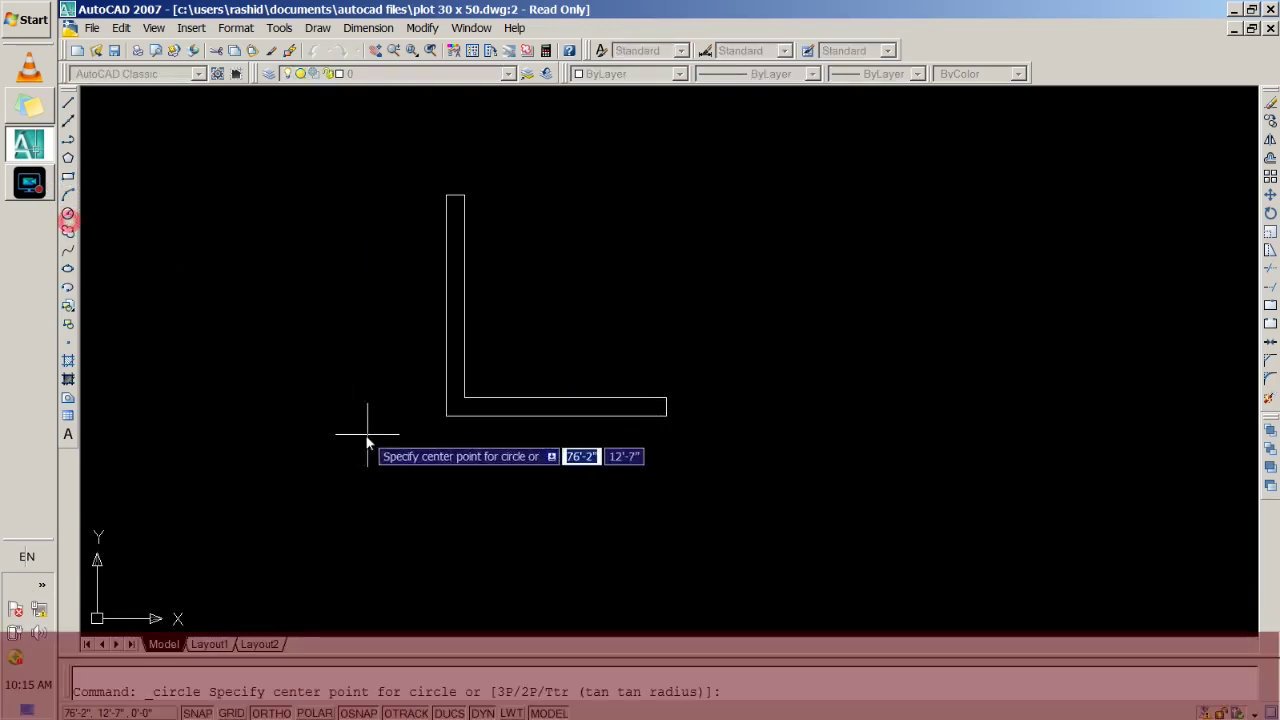
pyautogui.click(446, 418)
pyautogui.press('Return')
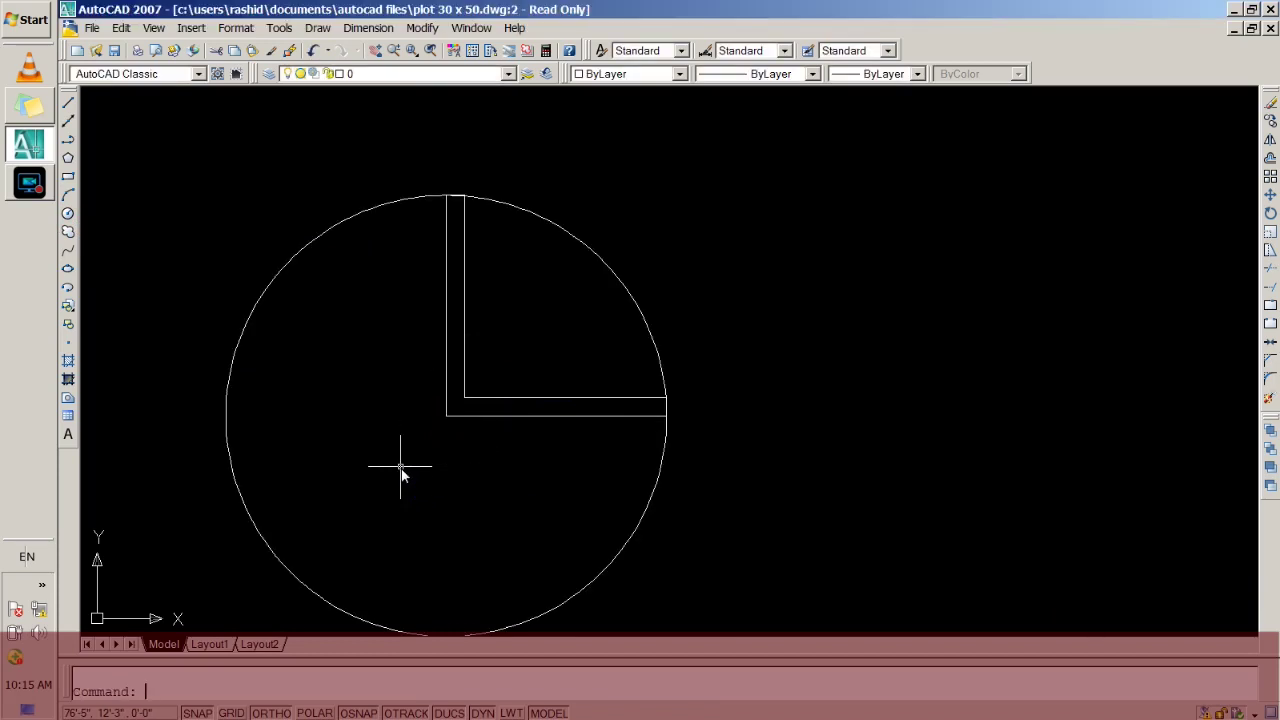
# Trim the circle down to a quarter-circle door swing arc.
pyautogui.write('trim')
pyautogui.press('Return')
pyautogui.press('Return')
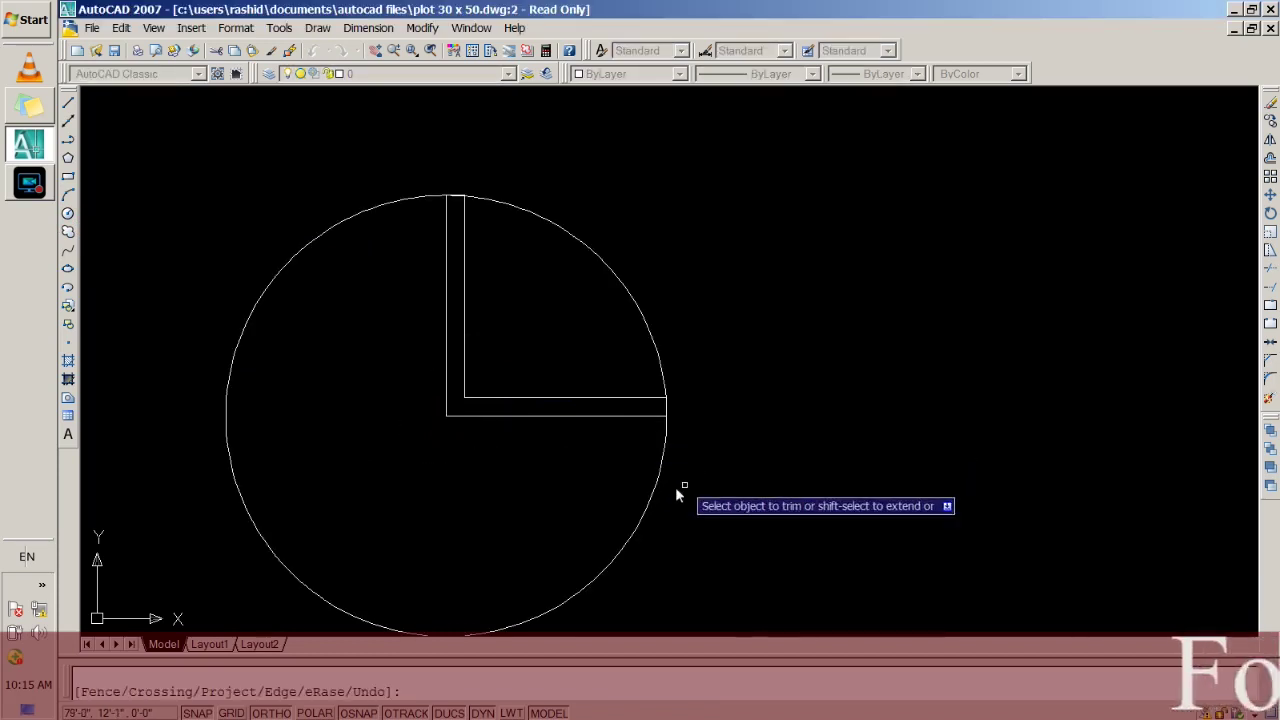
pyautogui.click(659, 482)
pyautogui.scroll(6, 488, 200)
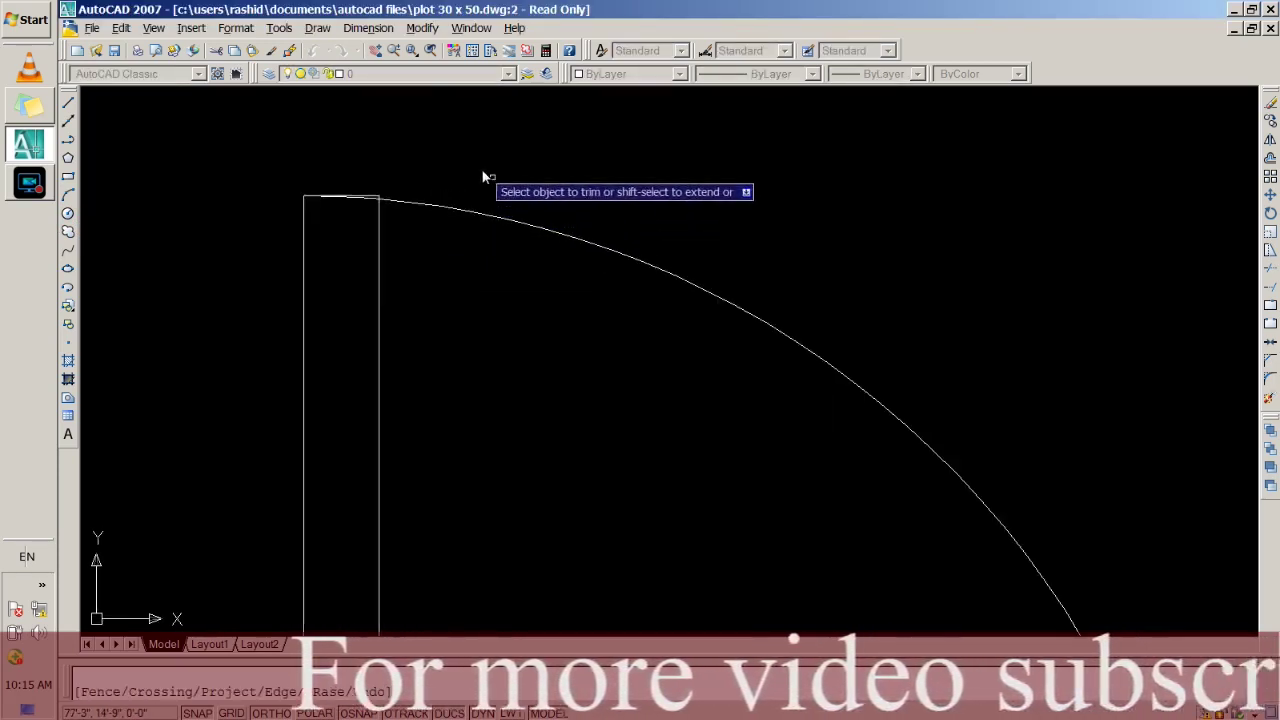
pyautogui.scroll(6, 273, 221)
pyautogui.scroll(-5, 441, 206)
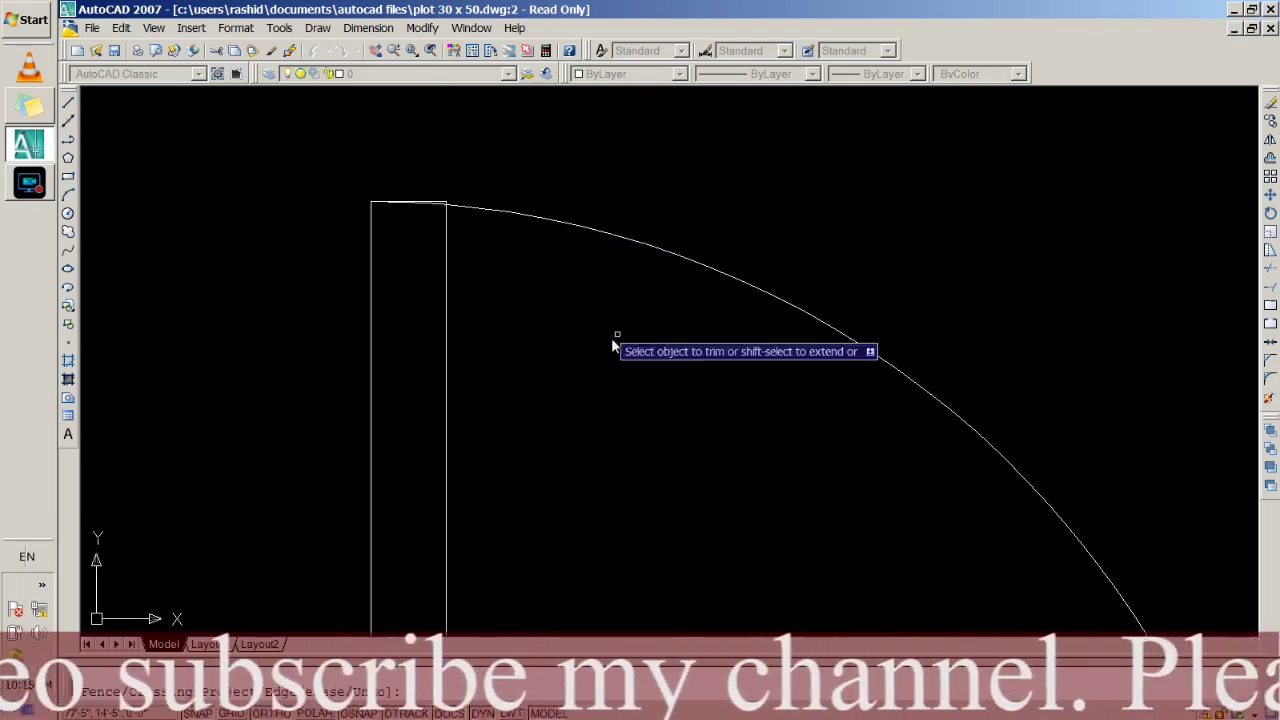
pyautogui.scroll(-6, 620, 355)
pyautogui.scroll(6, 728, 490)
pyautogui.scroll(-6, 734, 416)
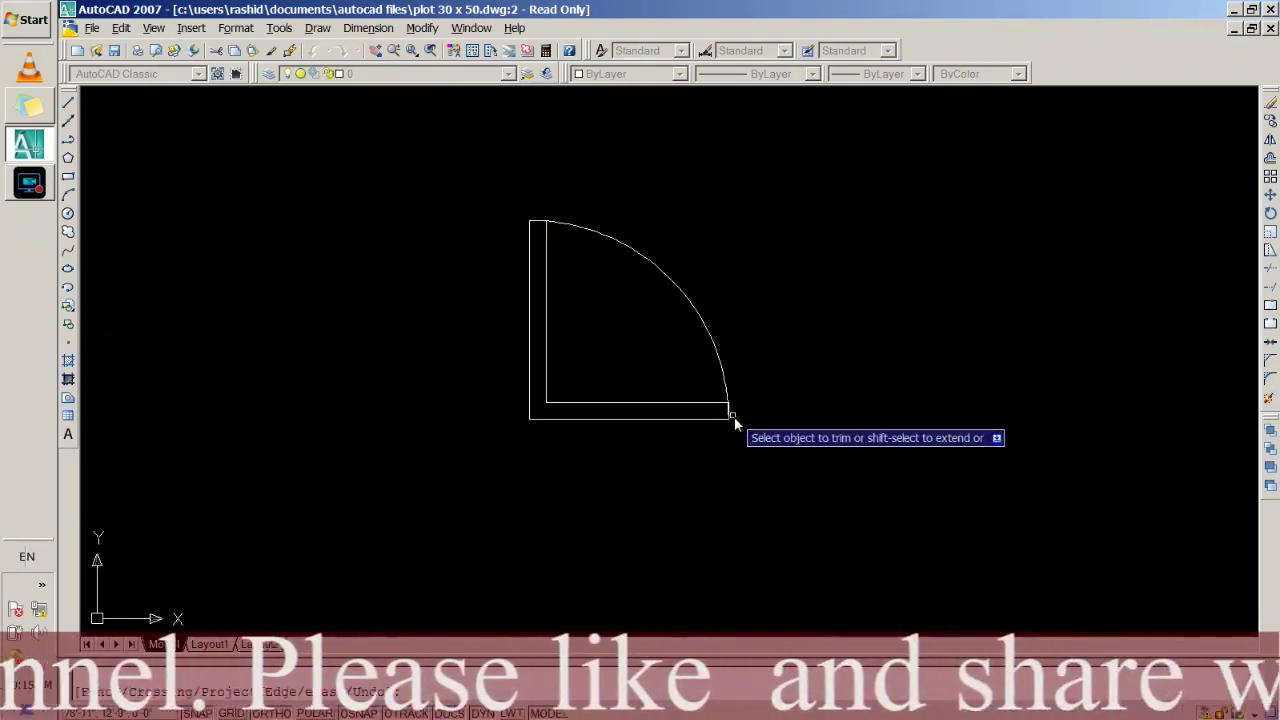
pyautogui.press('Escape')
pyautogui.scroll(-2, 343, 345)
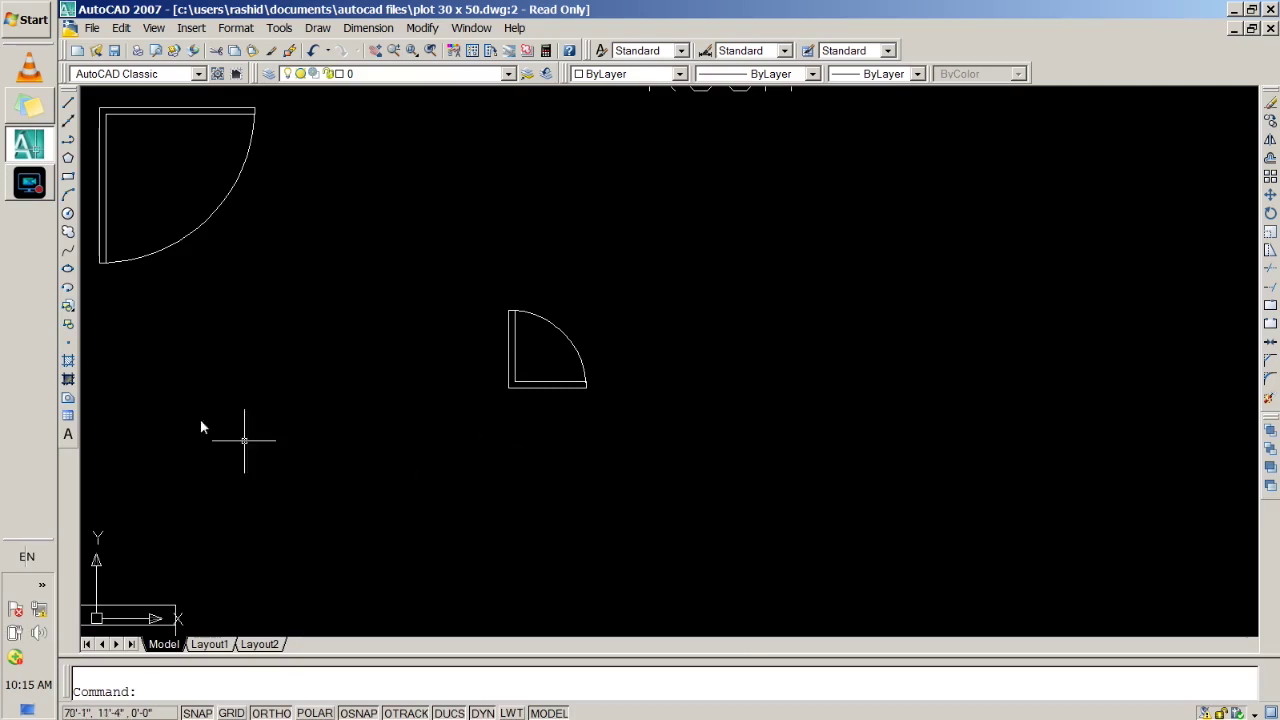
# Draw a horizontal guide line and a vertical guide line beside the door.
pyautogui.click(68, 103)
pyautogui.click(420, 455)
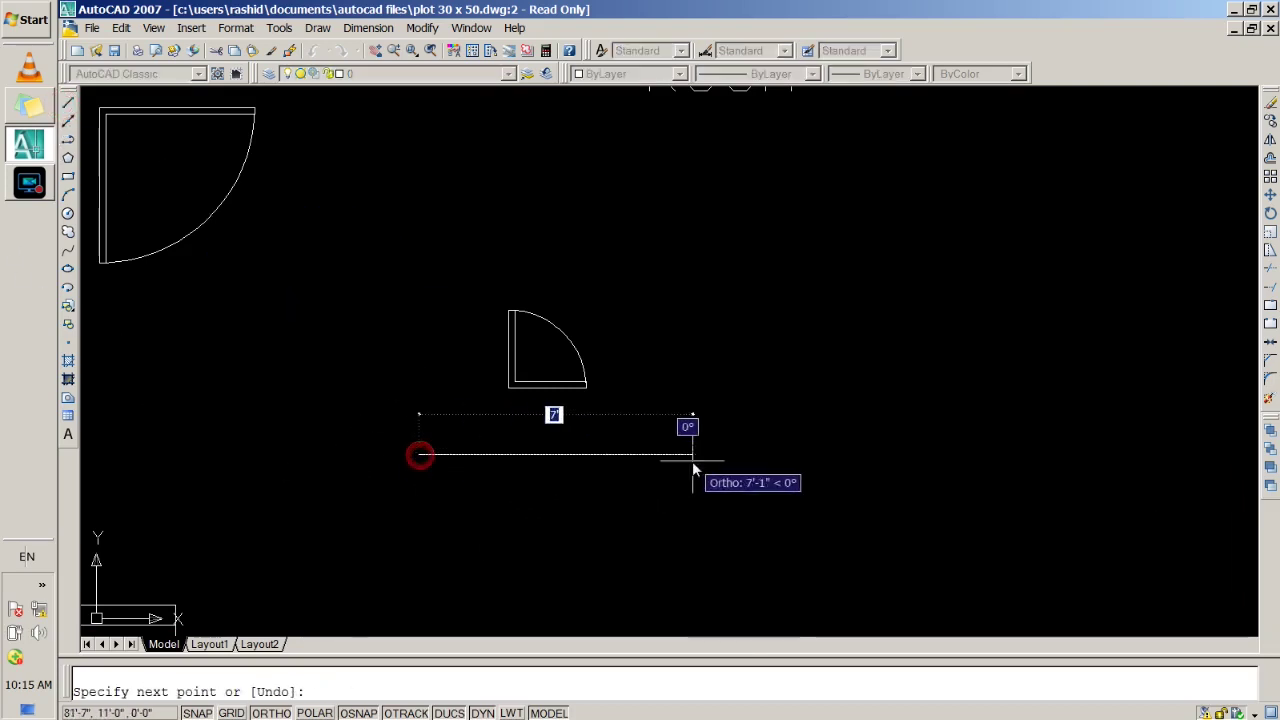
pyautogui.press('Return')
pyautogui.press('Return')
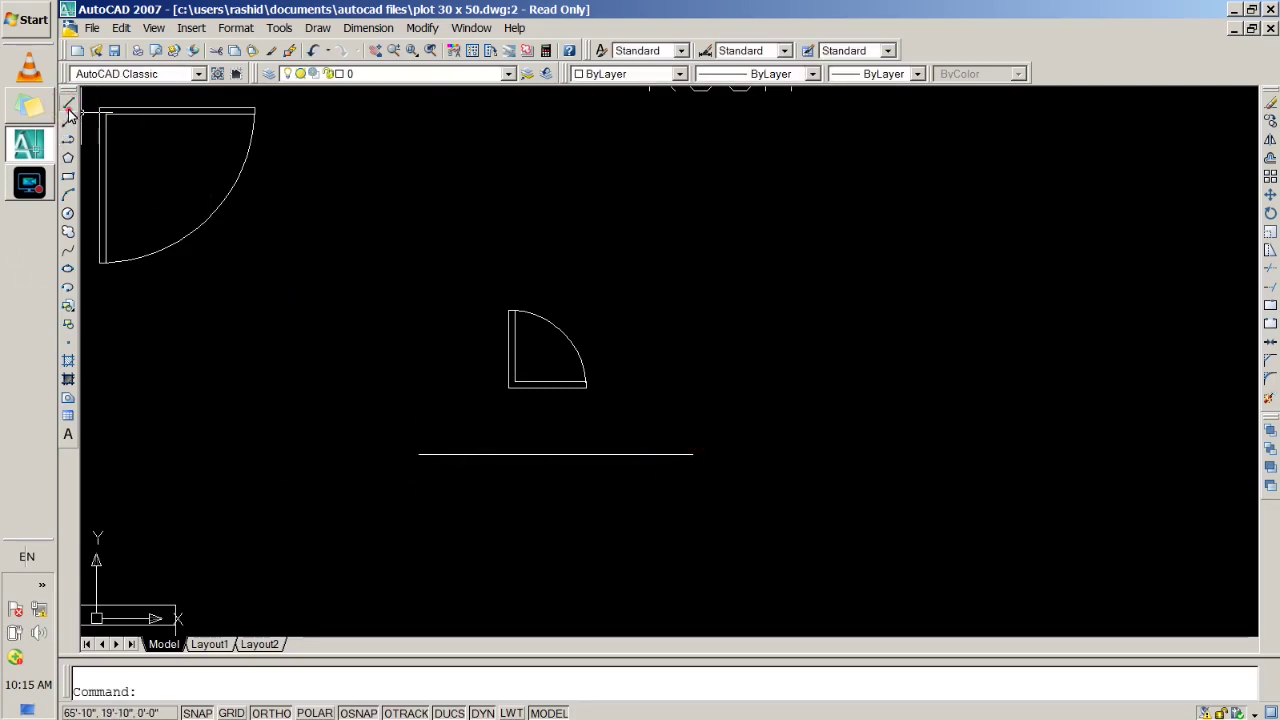
pyautogui.click(68, 105)
pyautogui.click(295, 315)
pyautogui.click(330, 489)
pyautogui.press('Return')
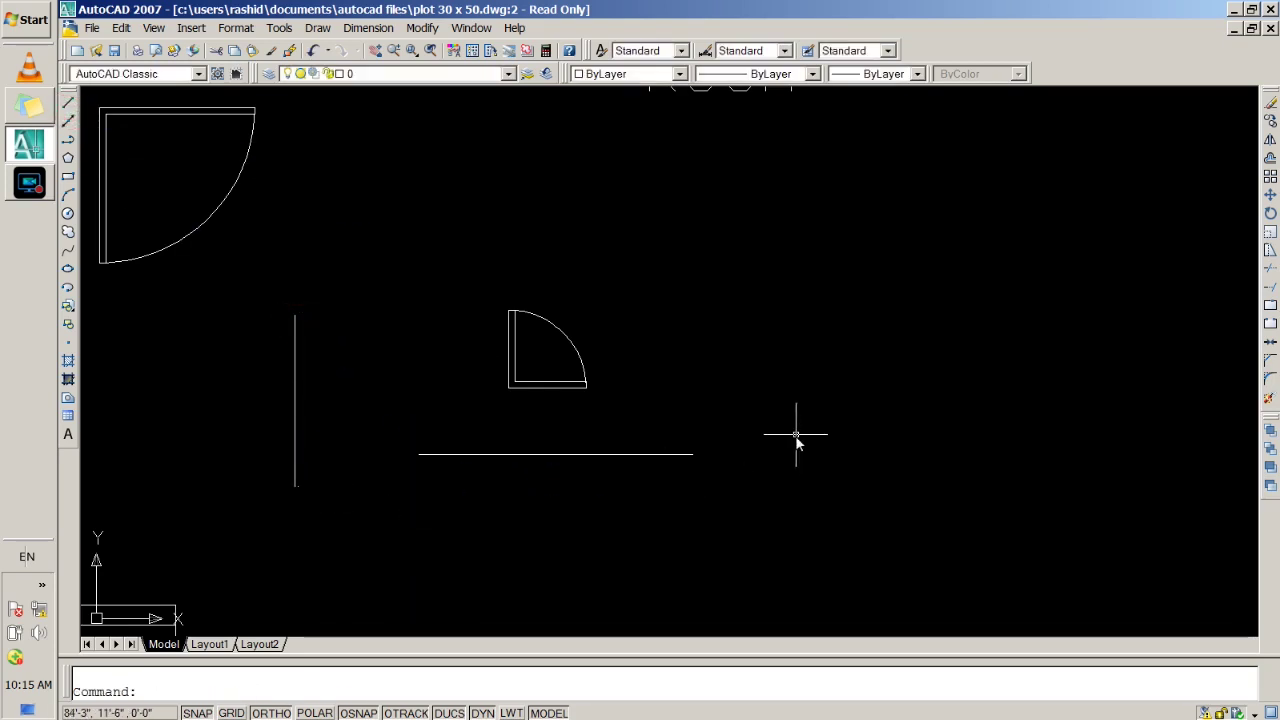
# Mirror the small door about the horizontal line, keeping the original.
pyautogui.write('mi')
pyautogui.press('Return')
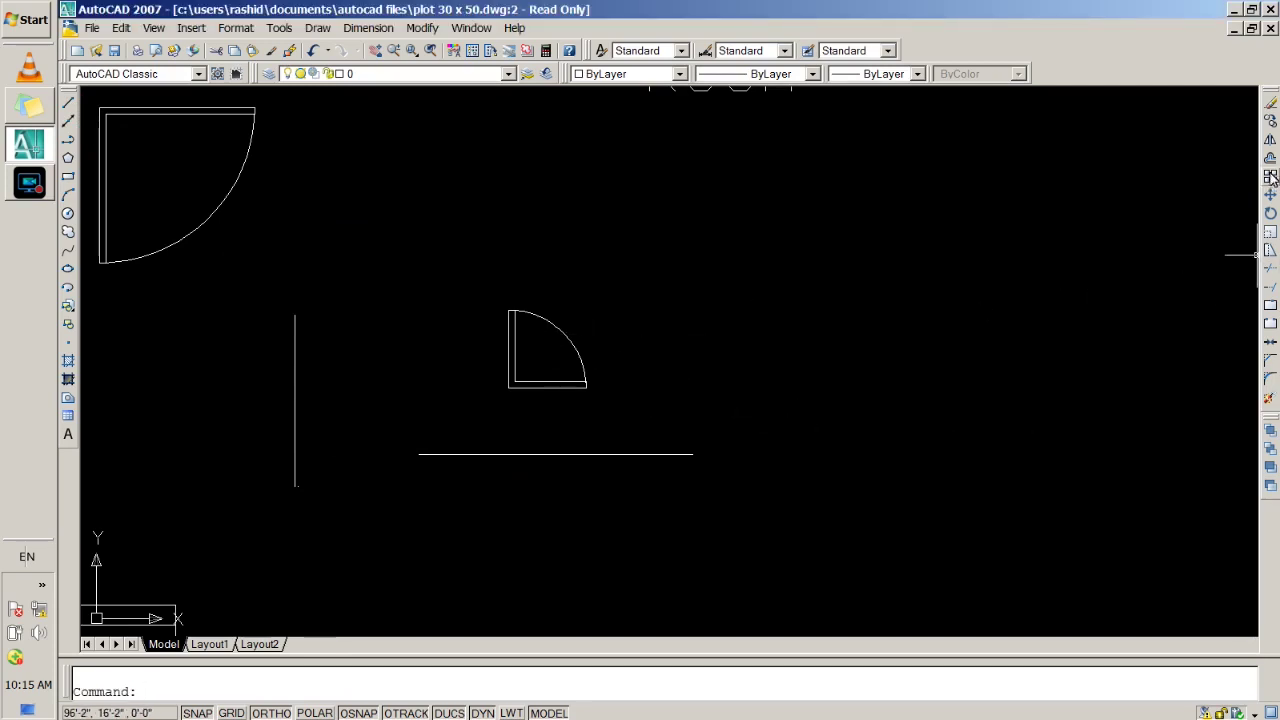
pyautogui.click(1270, 140)
pyautogui.click(446, 271)
pyautogui.click(715, 418)
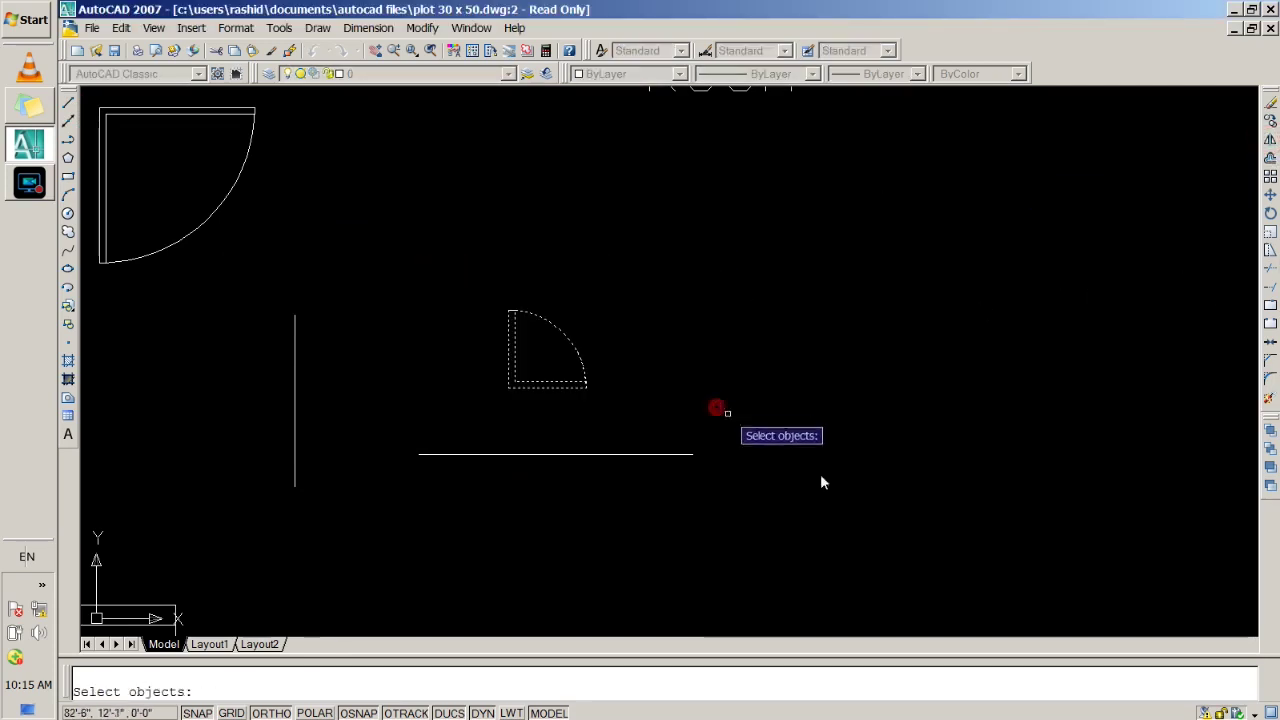
pyautogui.press('Return')
pyautogui.click(419, 454)
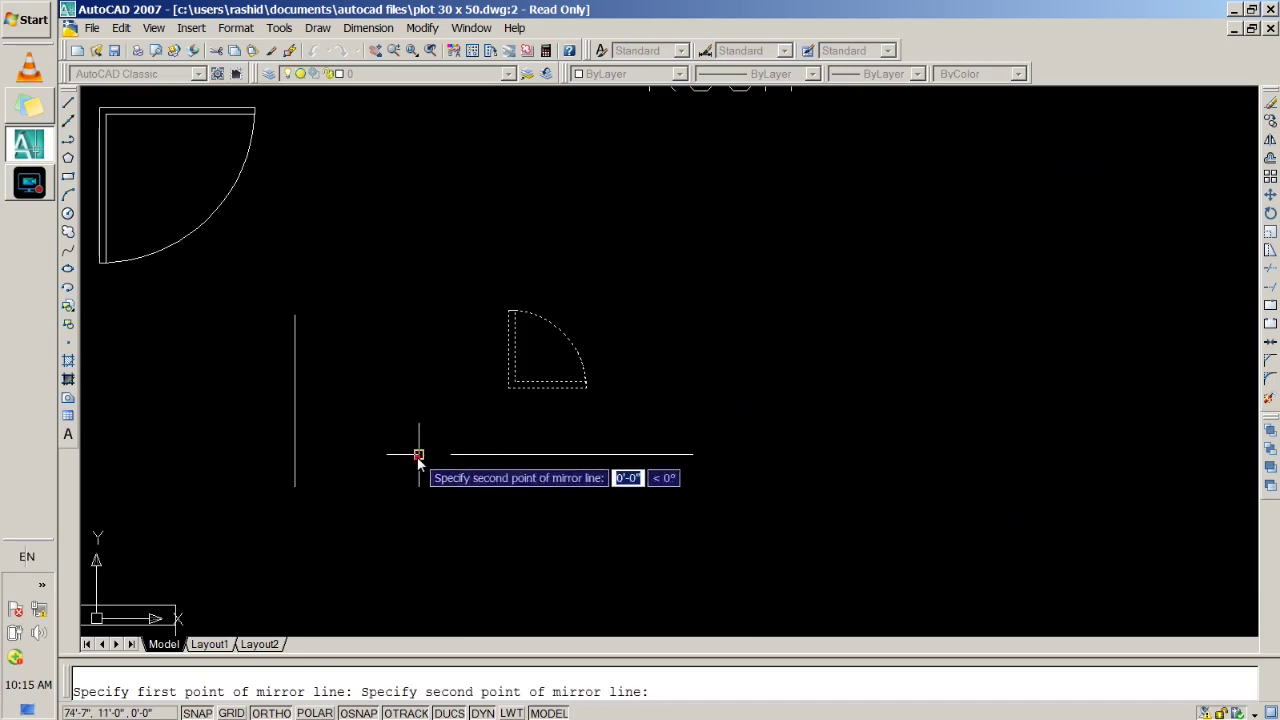
pyautogui.click(690, 458)
pyautogui.write('N')
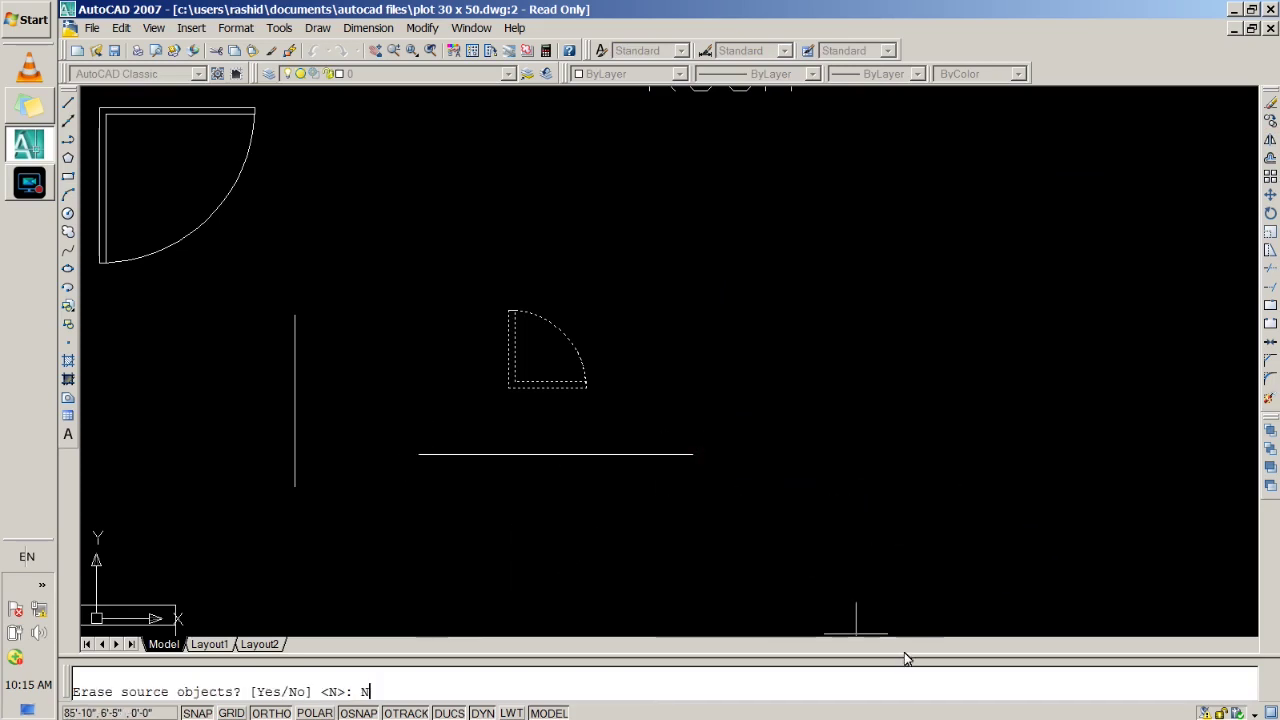
pyautogui.press('Return')
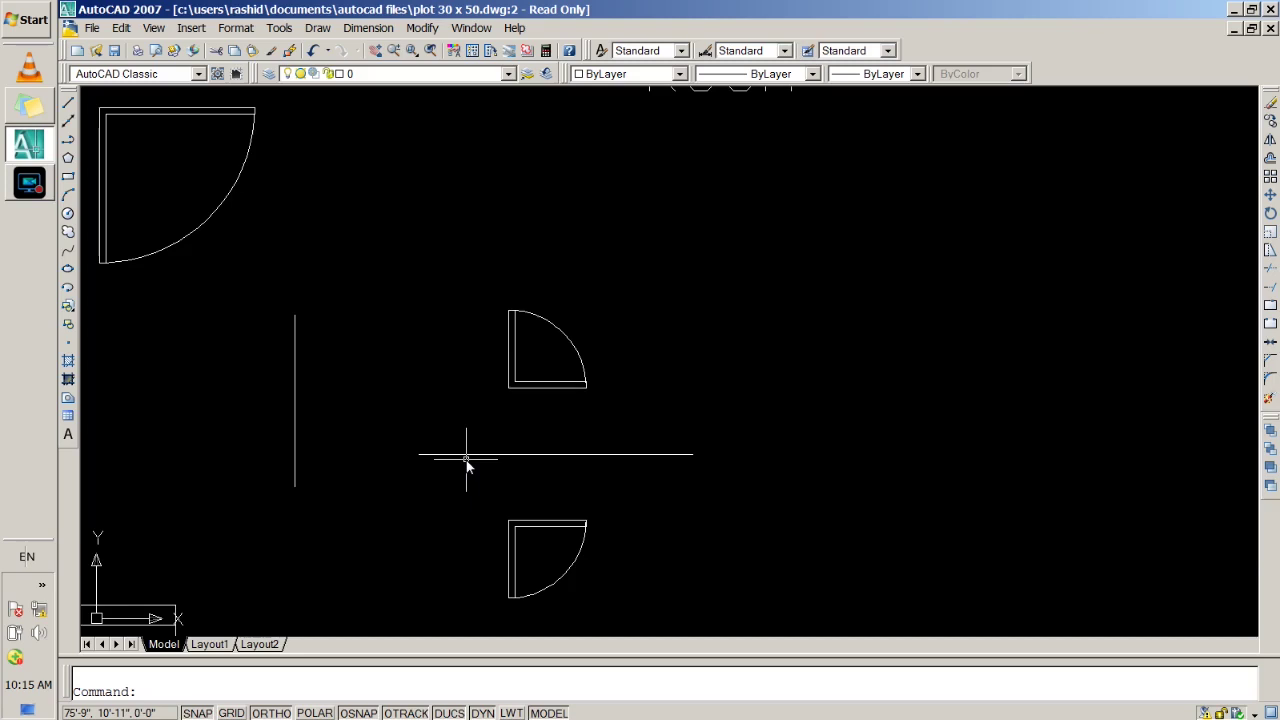
# Mirror the small door across the vertical guide line, keeping the original.
pyautogui.press('Return')
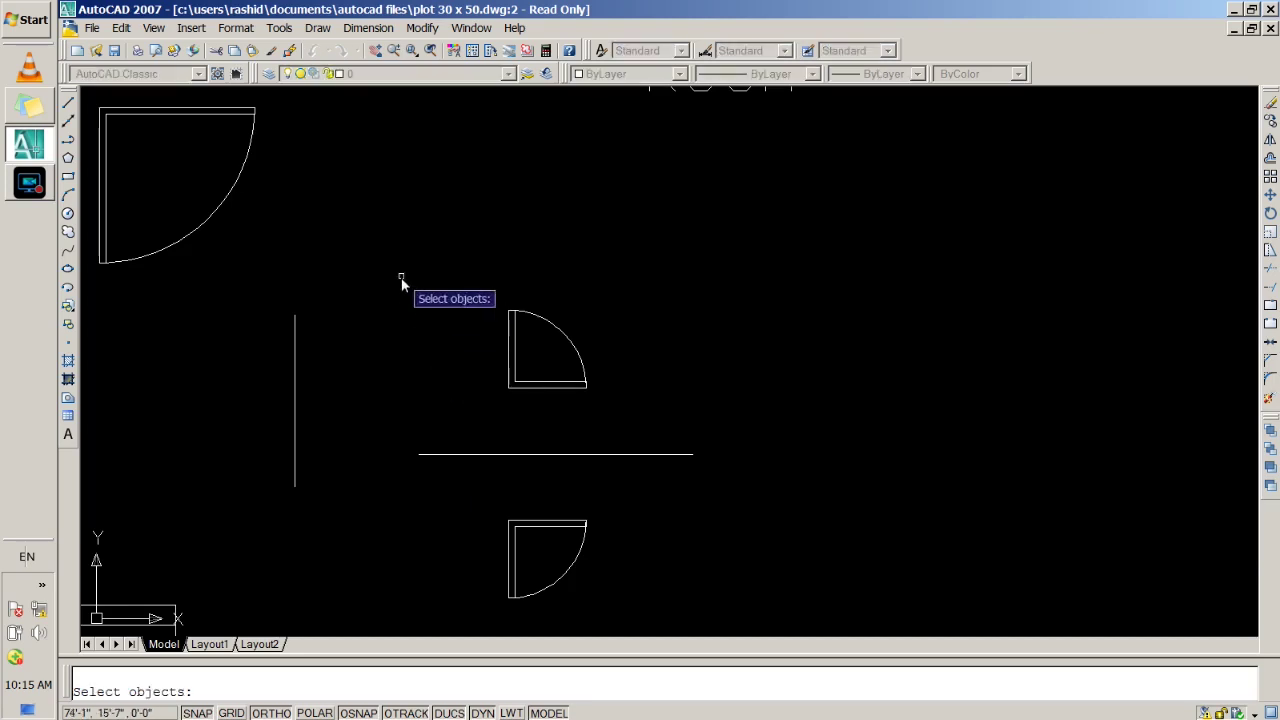
pyautogui.click(651, 433)
pyautogui.press('Return')
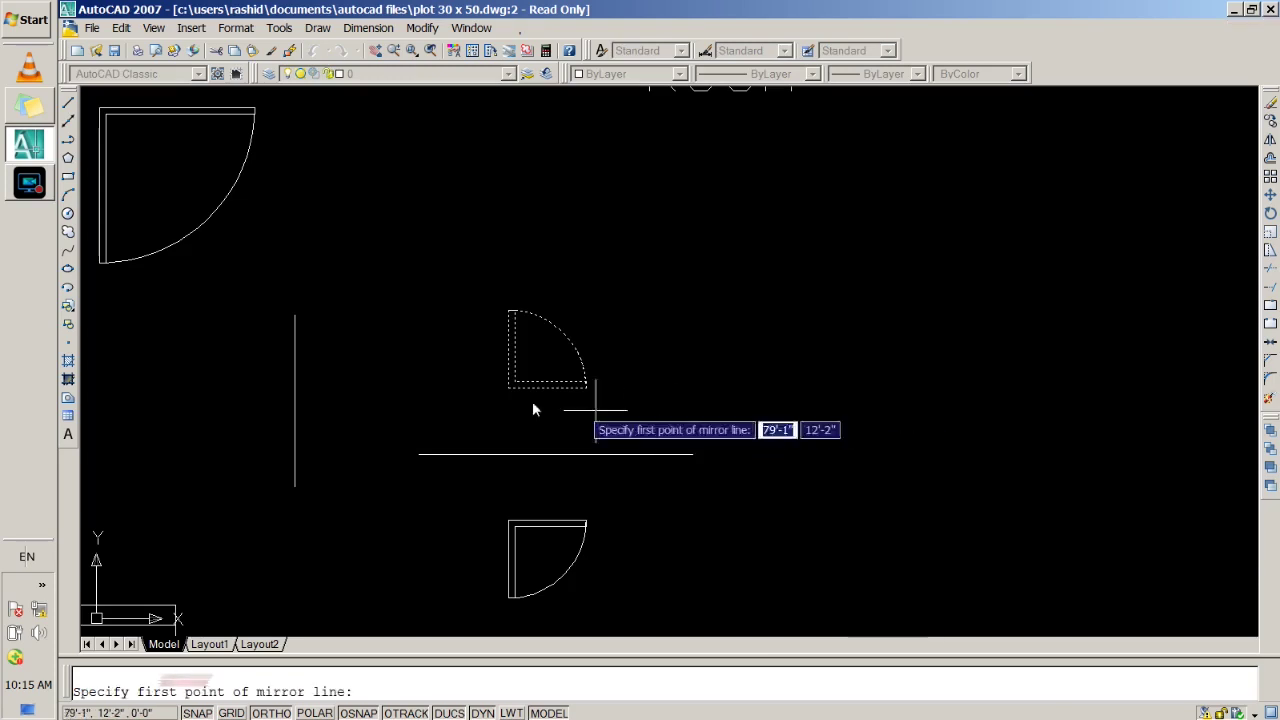
pyautogui.click(295, 318)
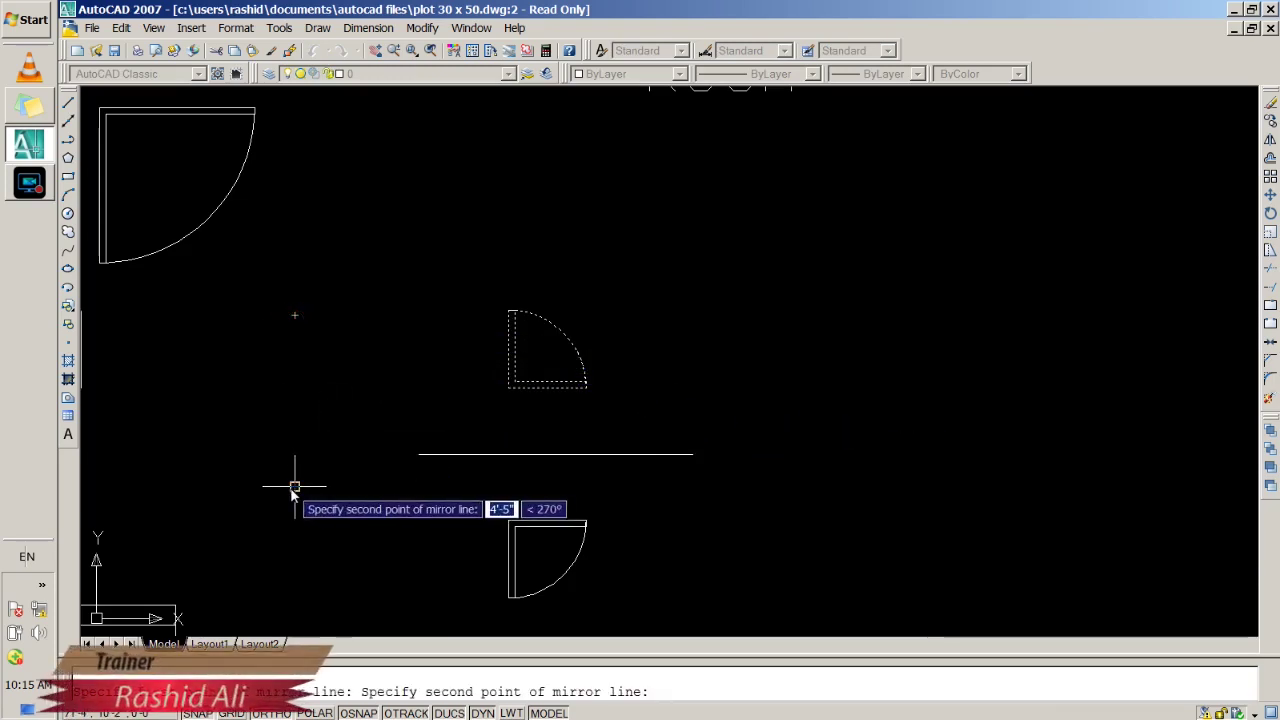
pyautogui.click(291, 488)
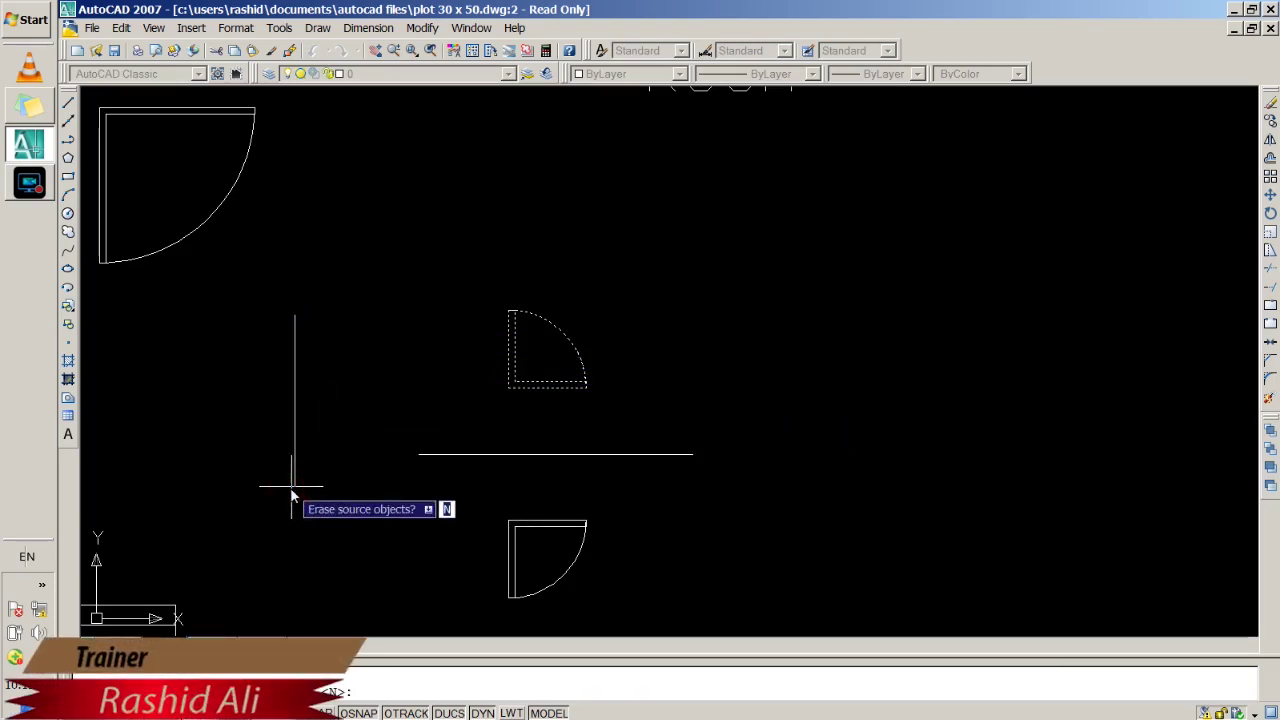
pyautogui.press('Return')
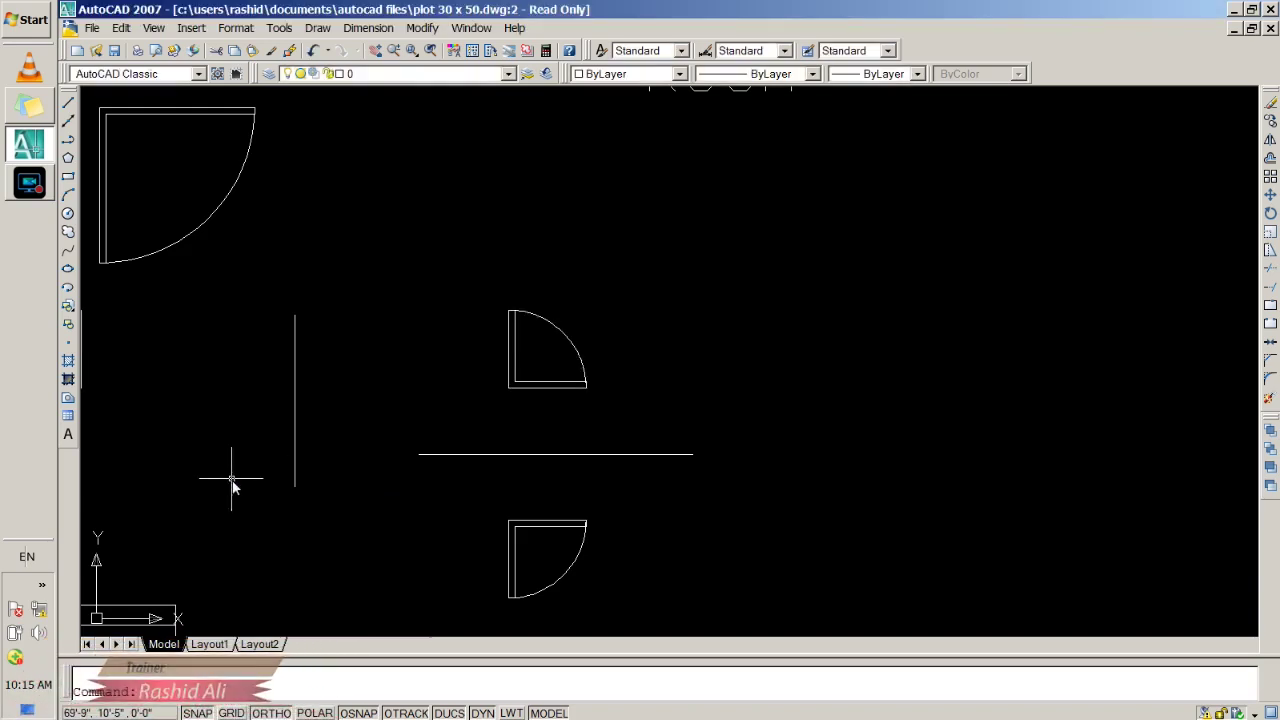
pyautogui.scroll(-3, 234, 486)
pyautogui.scroll(3, 116, 462)
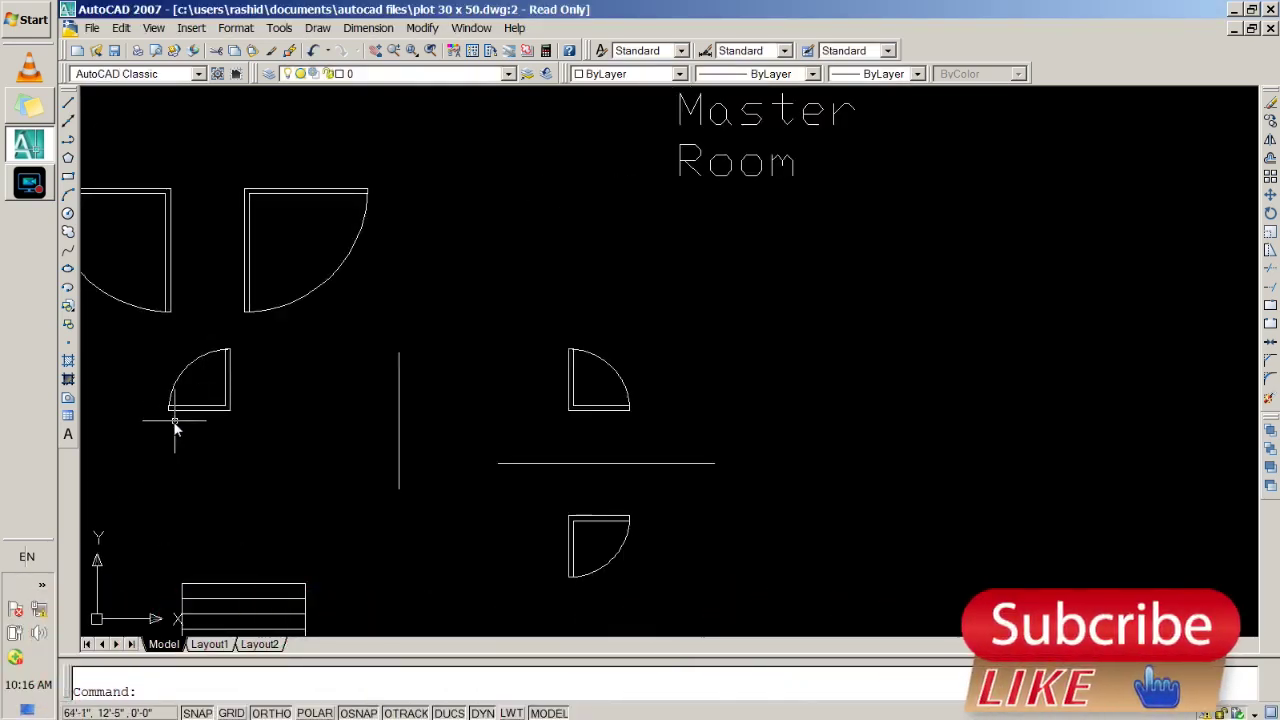
# Mirror the left small door across a horizontal axis, keeping the original.
pyautogui.press('Return')
pyautogui.click(237, 440)
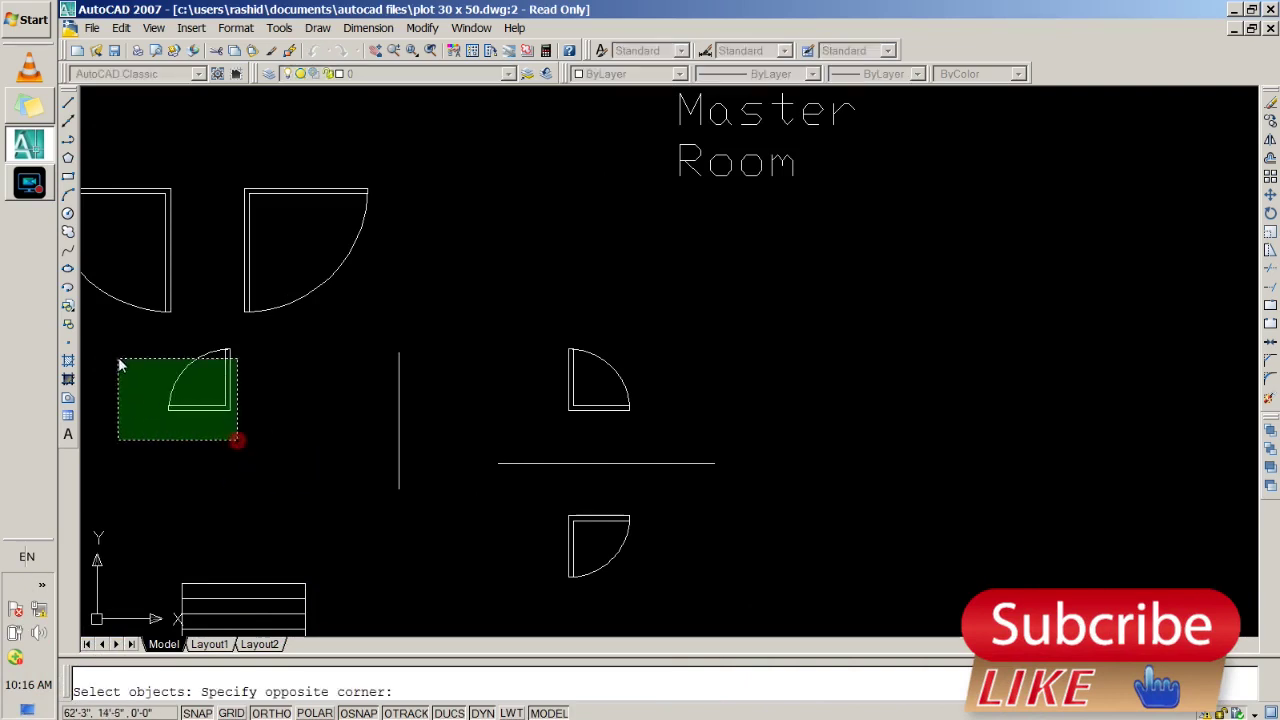
pyautogui.click(118, 345)
pyautogui.press('Return')
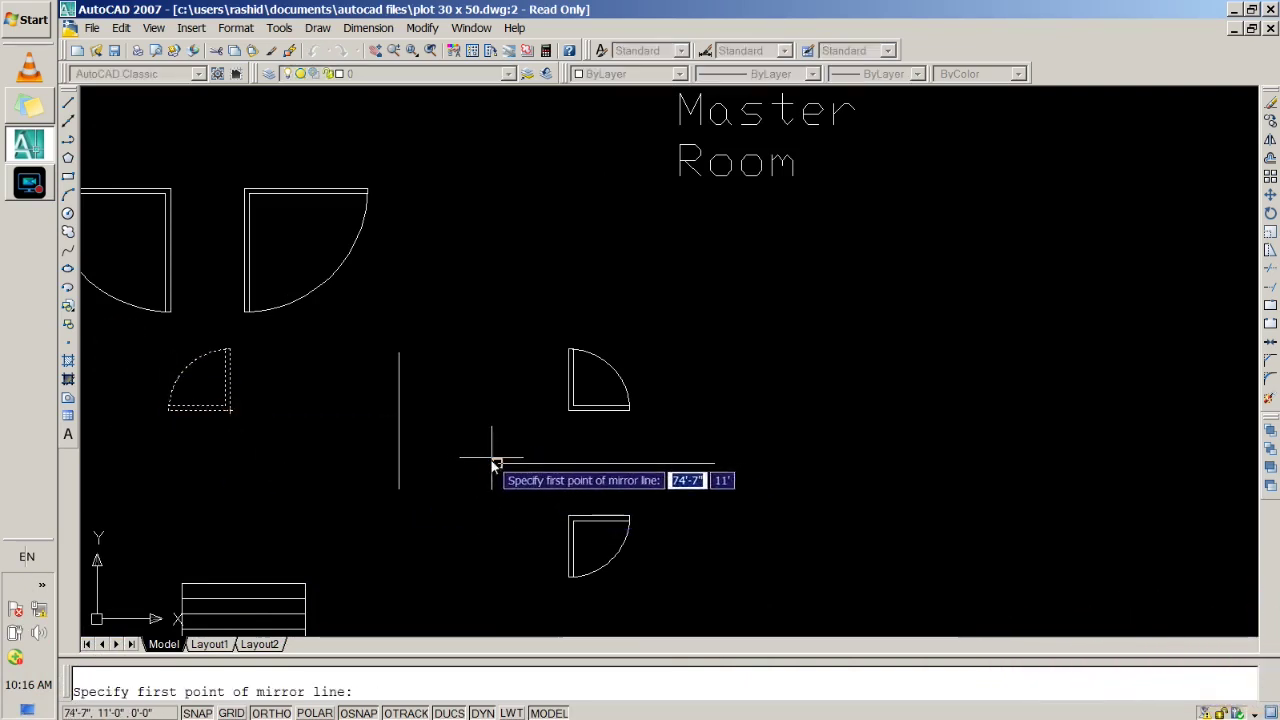
pyautogui.click(497, 463)
pyautogui.click(728, 466)
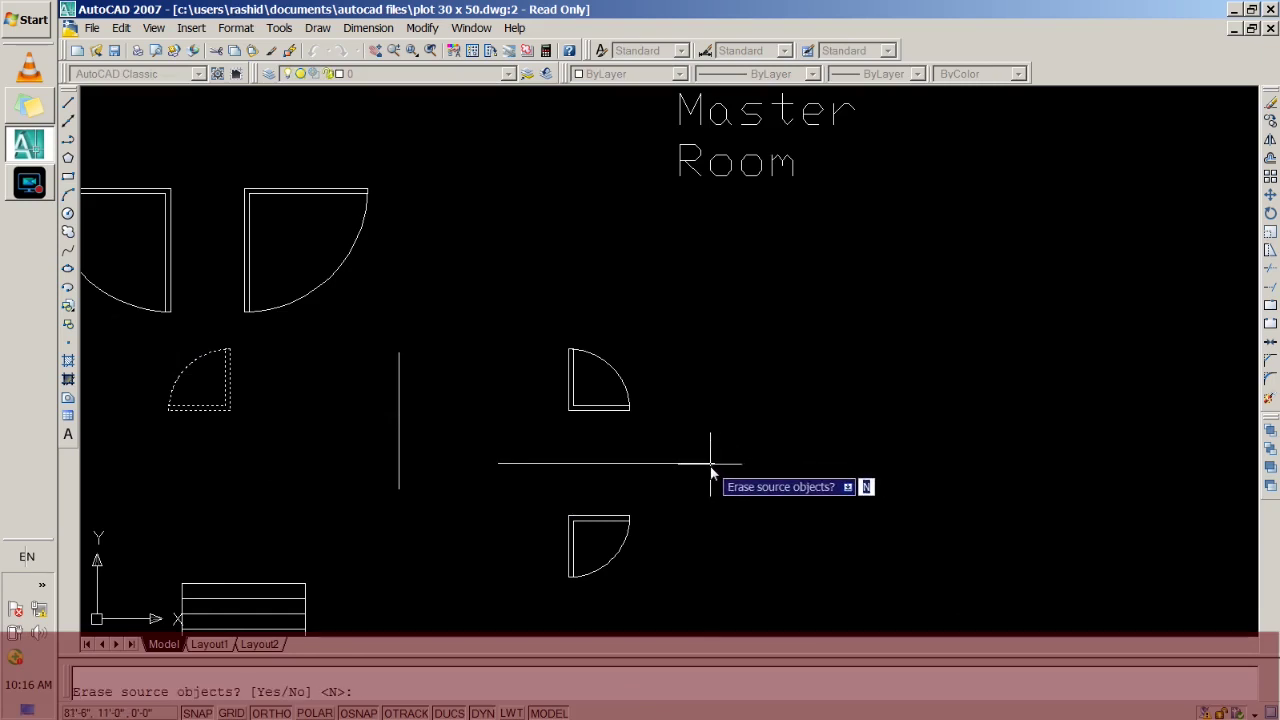
pyautogui.press('Return')
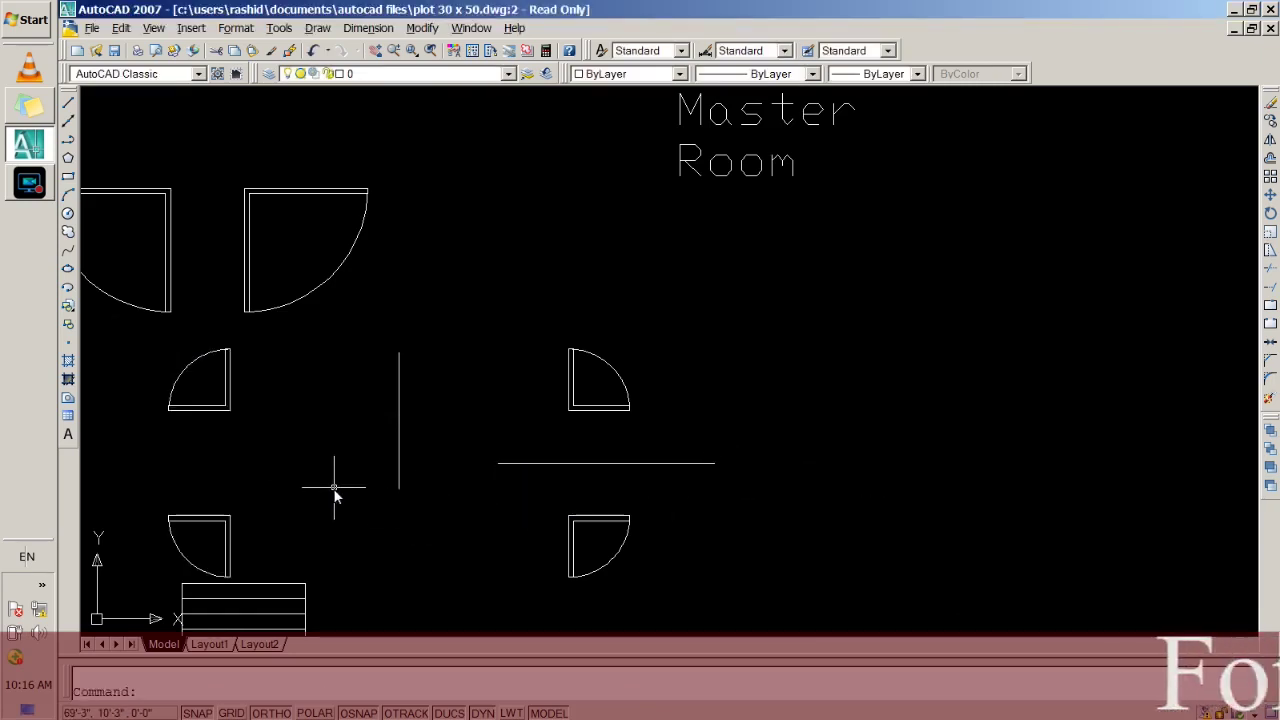
# Delete the horizontal and vertical mirror guide lines.
pyautogui.scroll(-2, 335, 495)
pyautogui.scroll(1, 265, 493)
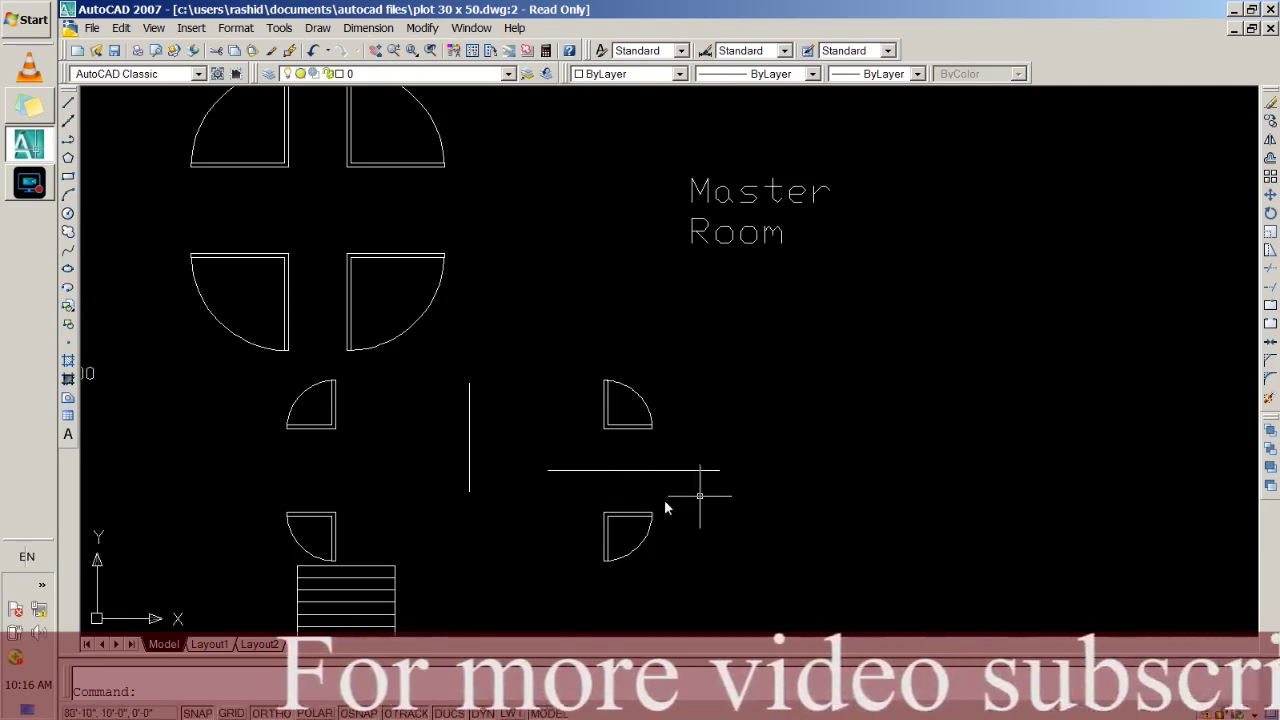
pyautogui.scroll(-4, 290, 480)
pyautogui.scroll(1, 280, 500)
pyautogui.scroll(2, 357, 483)
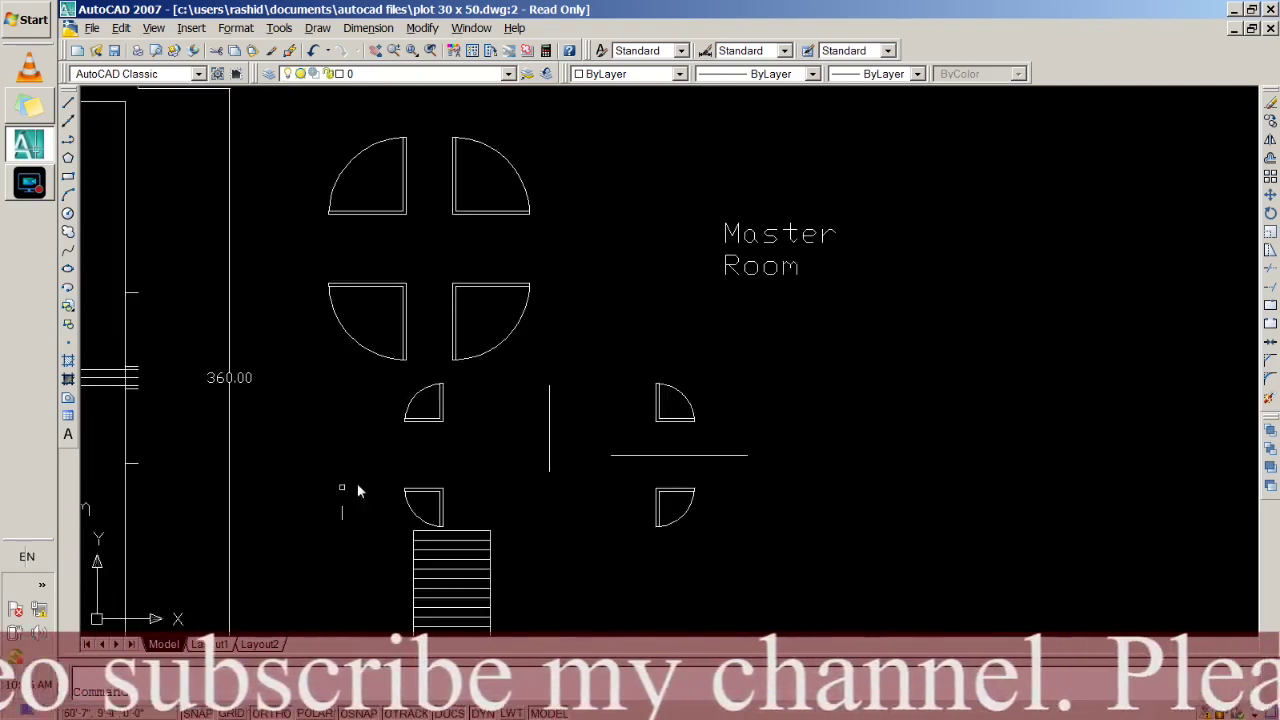
pyautogui.moveTo(531, 407)
pyautogui.mouseDown()
pyautogui.moveTo(578, 456)
pyautogui.moveTo(654, 470)
pyautogui.mouseUp()
pyautogui.click(591, 457)
pyautogui.click(649, 455)
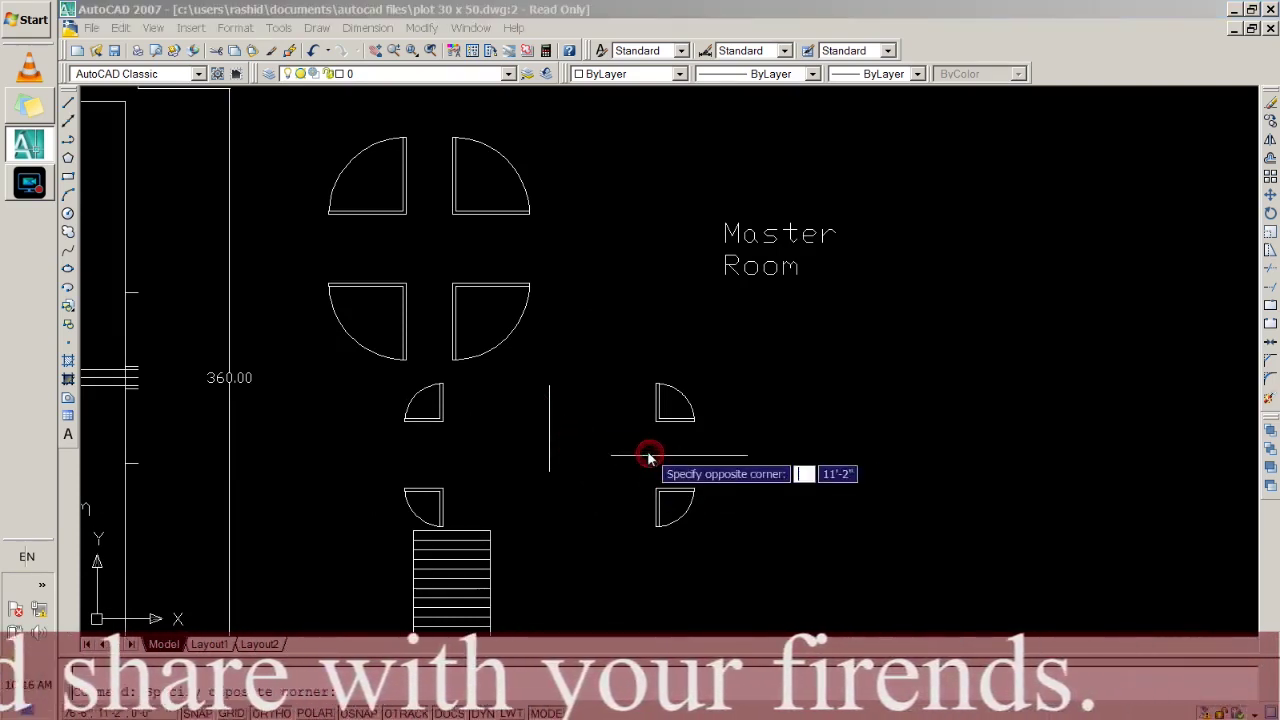
pyautogui.click(634, 446)
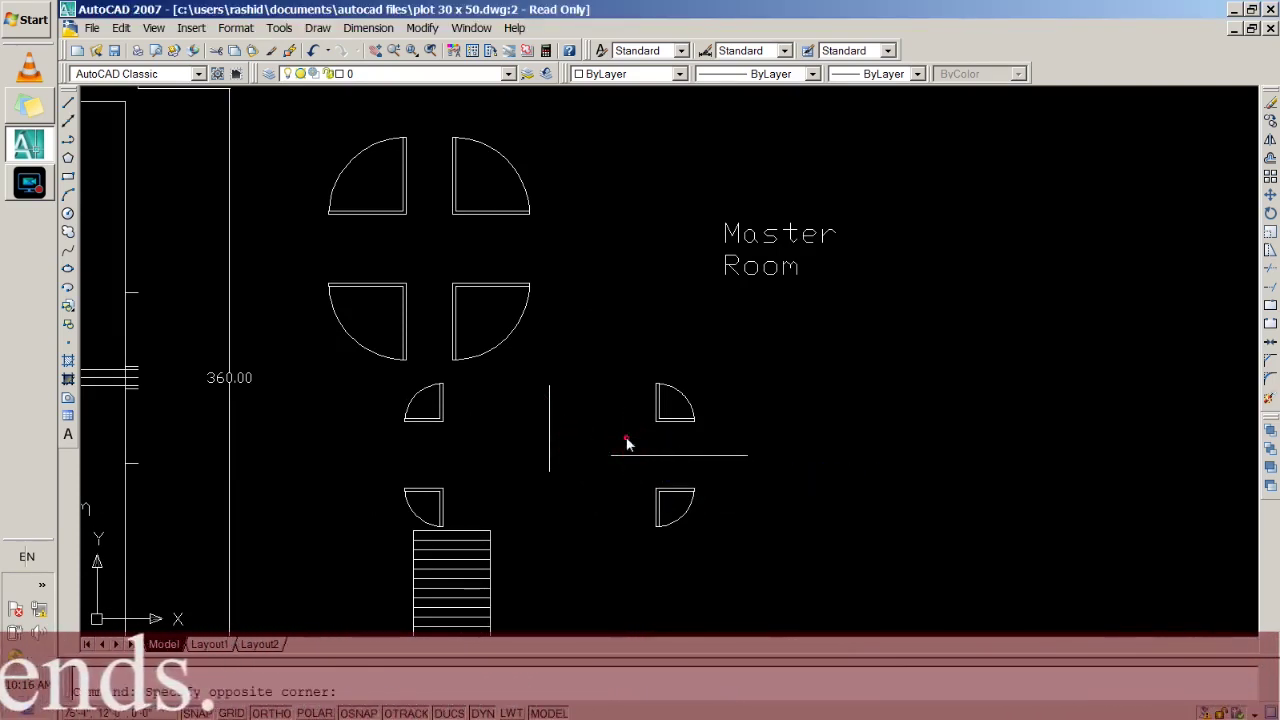
pyautogui.click(639, 481)
pyautogui.click(624, 449)
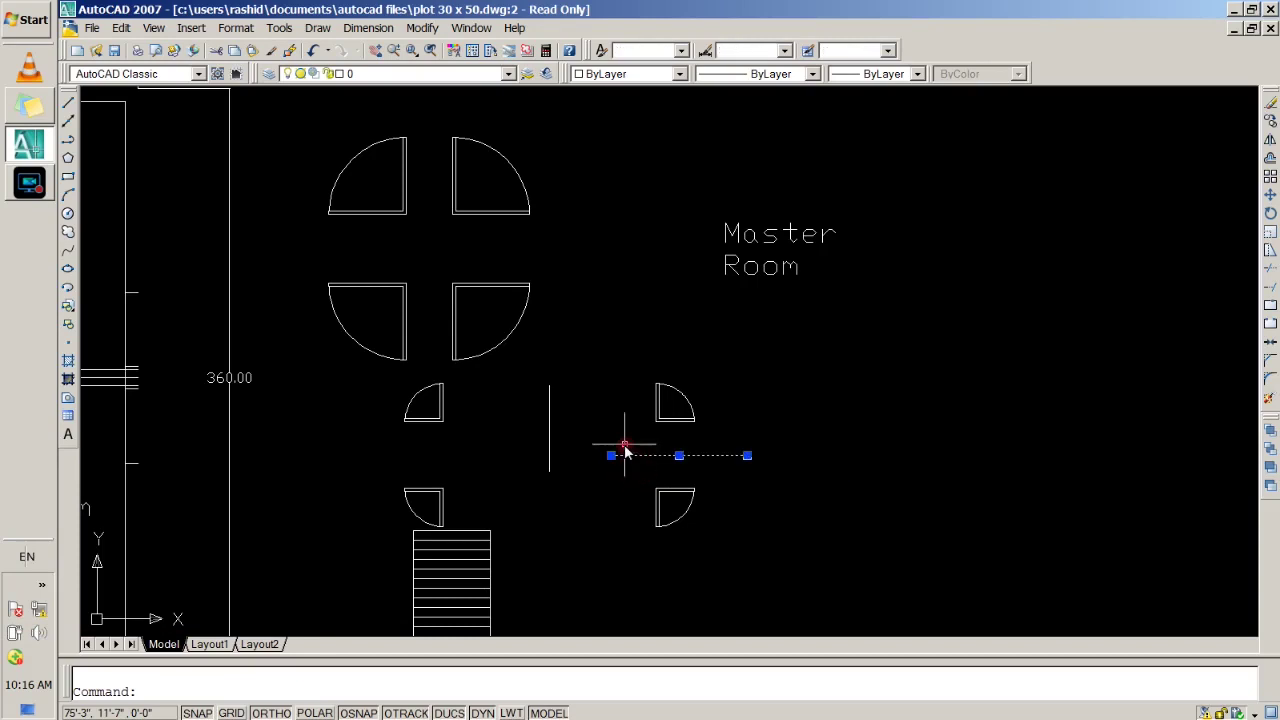
pyautogui.click(506, 436)
pyautogui.press('Delete')
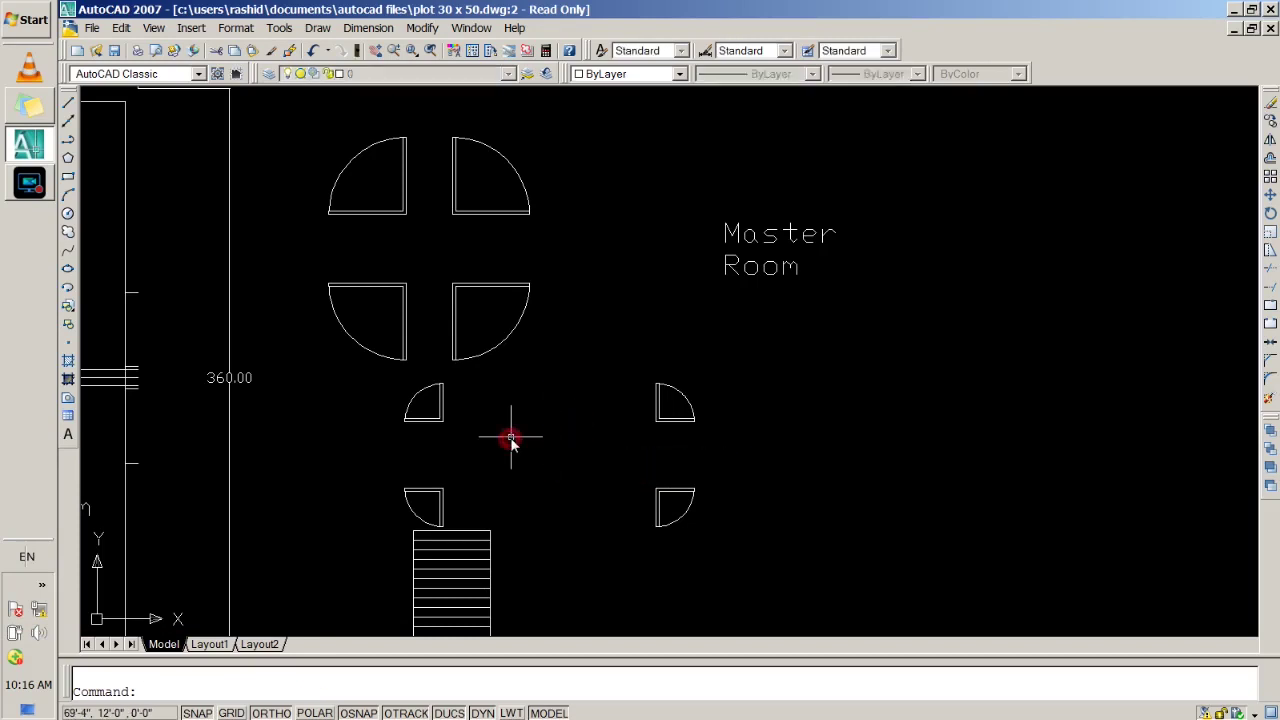
# Move the left pair of doors right beside the right-hand pair.
pyautogui.write('move')
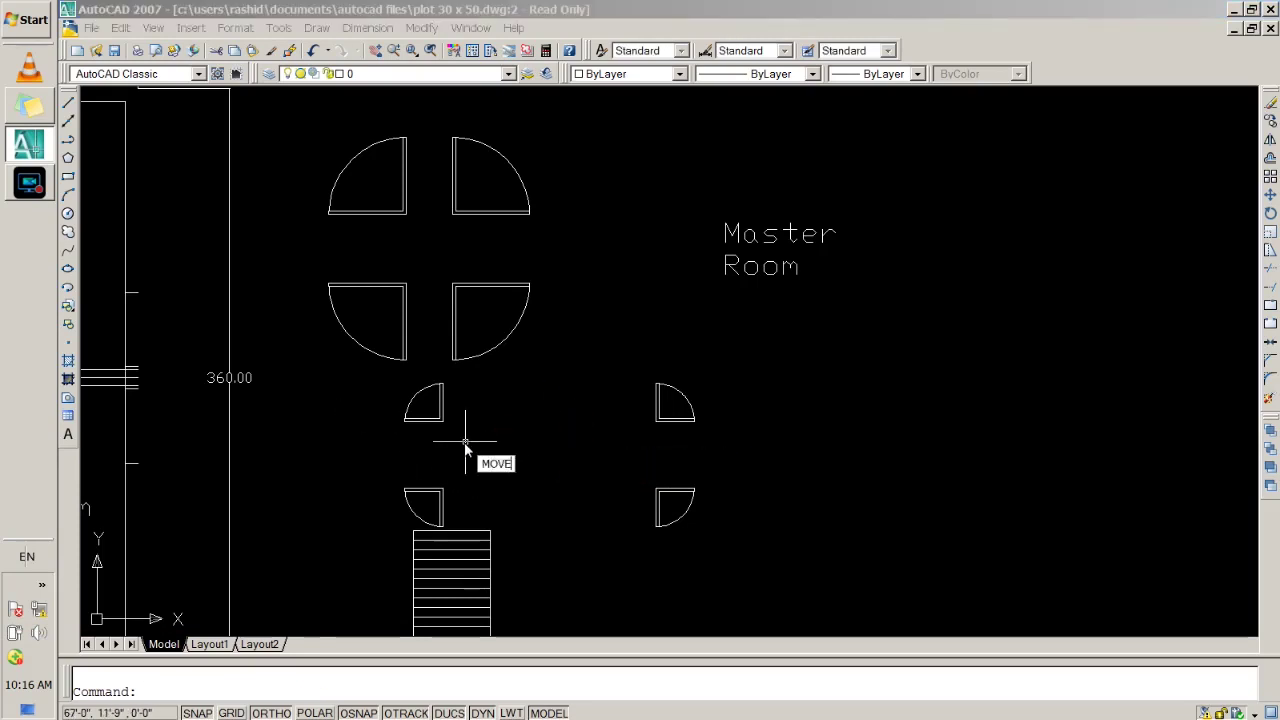
pyautogui.press('Return')
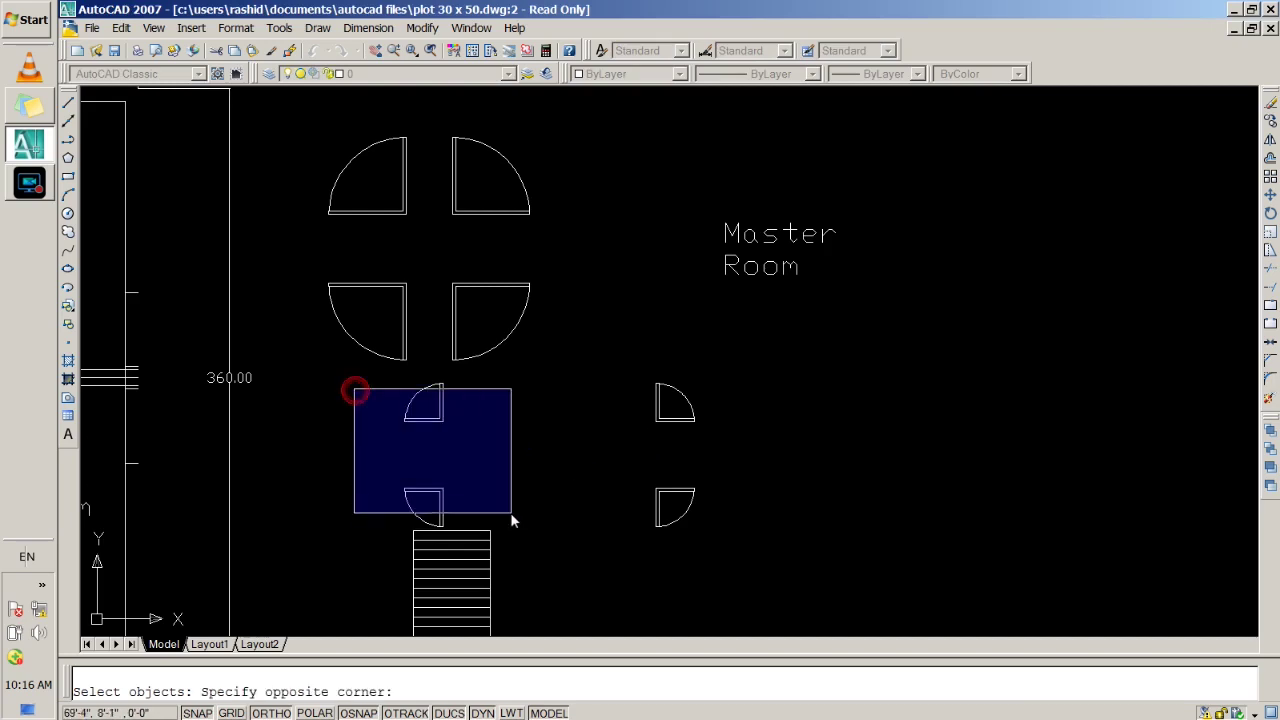
pyautogui.click(529, 537)
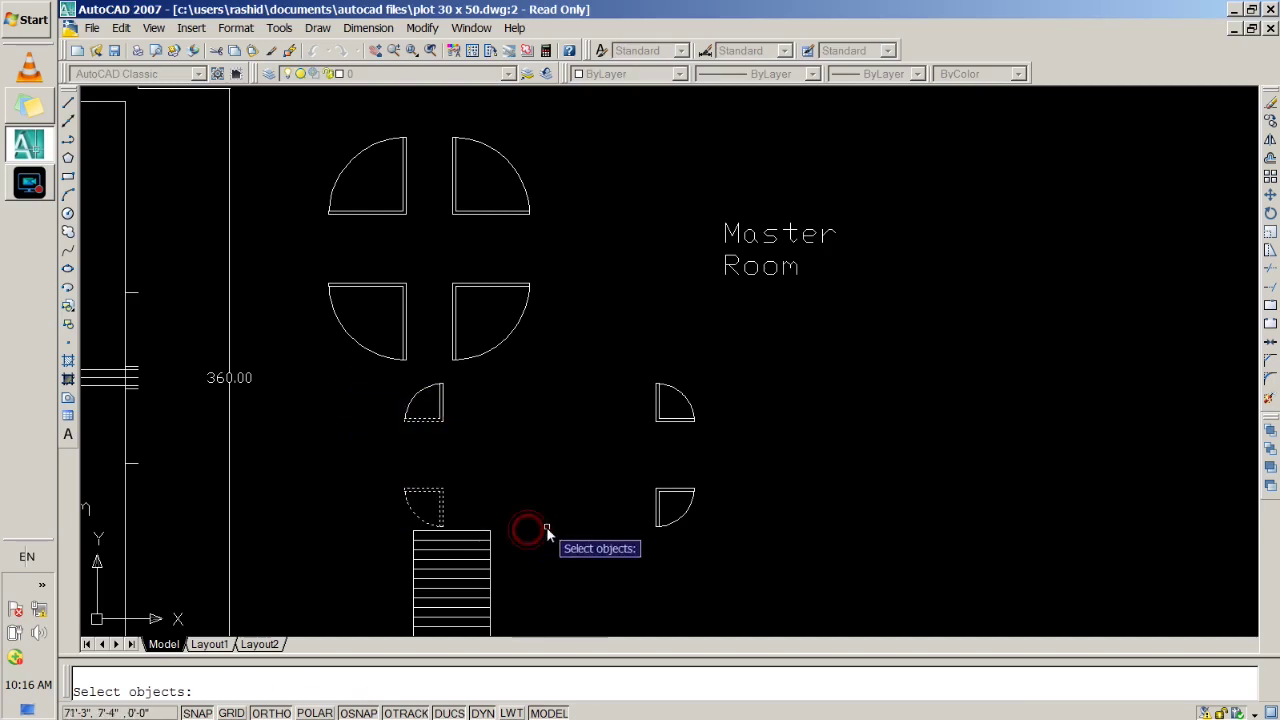
pyautogui.press('Return')
pyautogui.press('Escape')
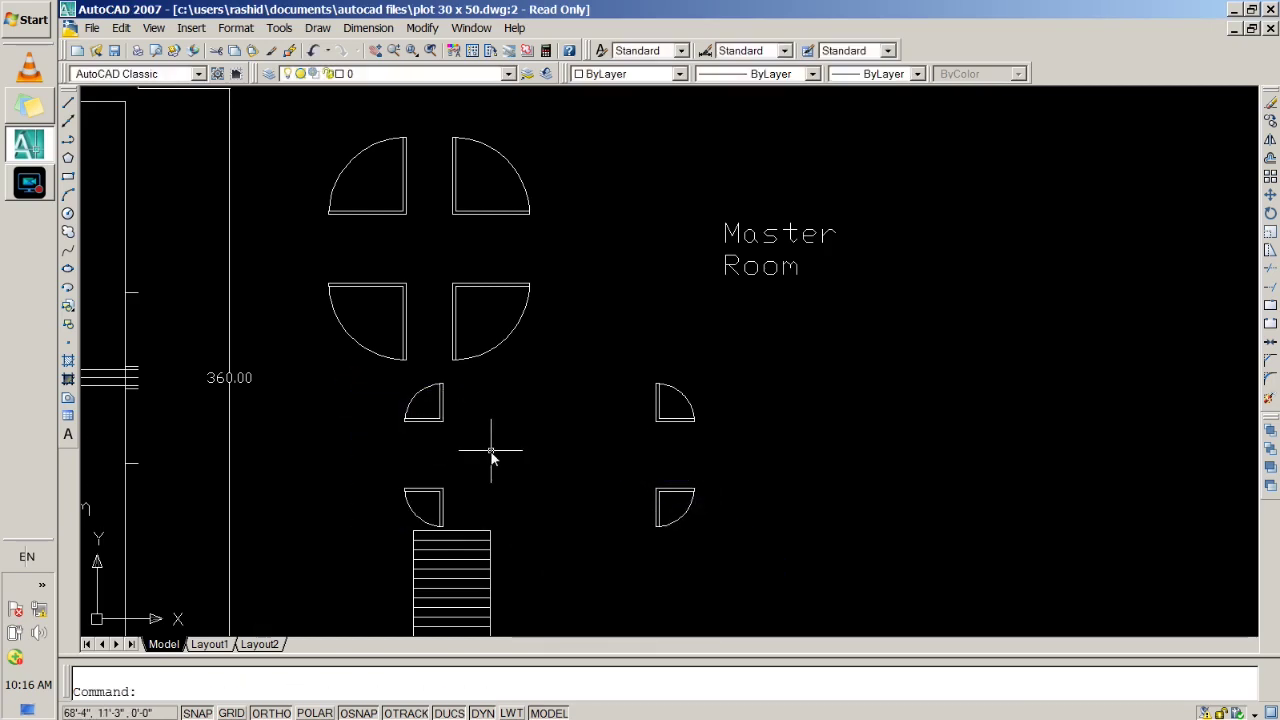
pyautogui.press('Return')
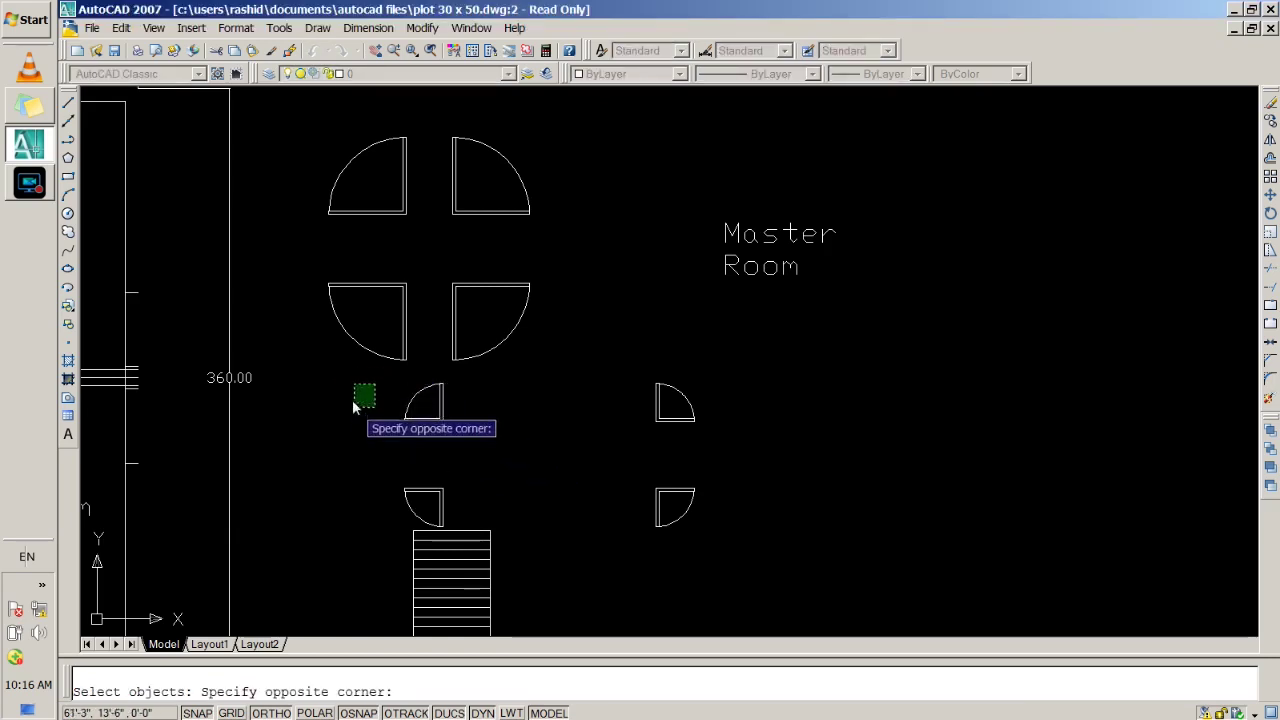
pyautogui.click(349, 385)
pyautogui.click(360, 372)
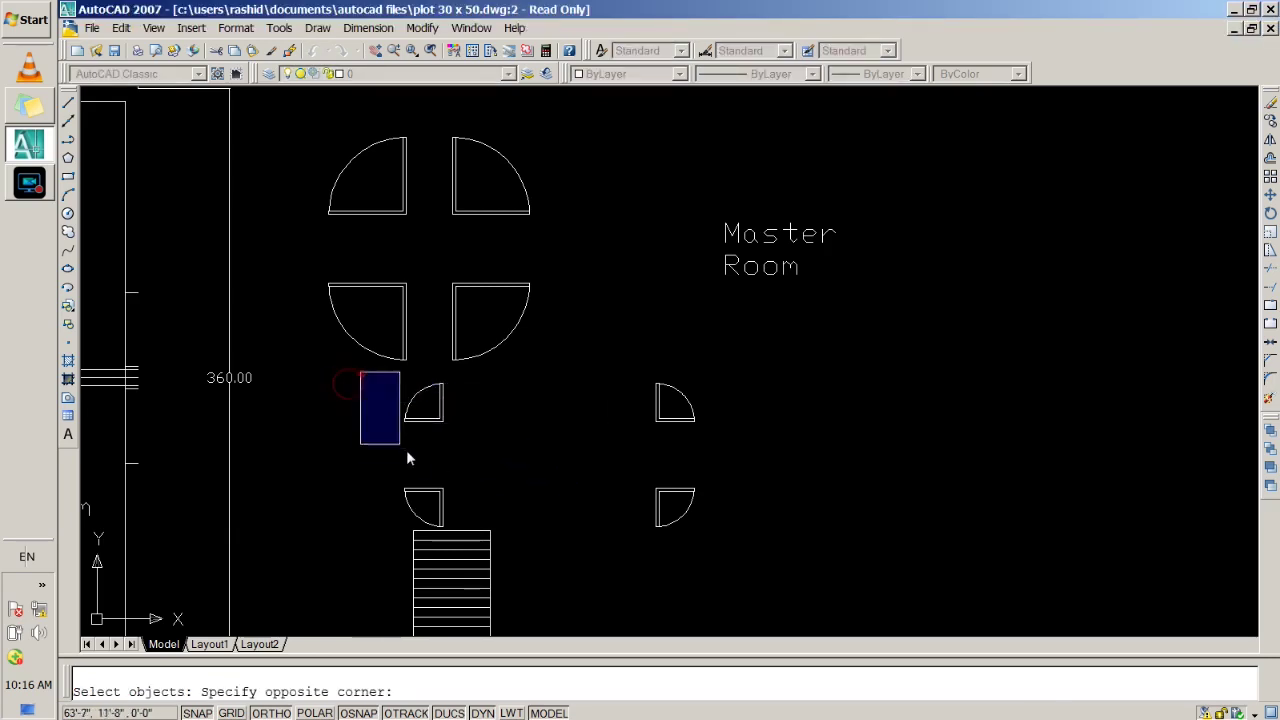
pyautogui.click(499, 528)
pyautogui.press('Return')
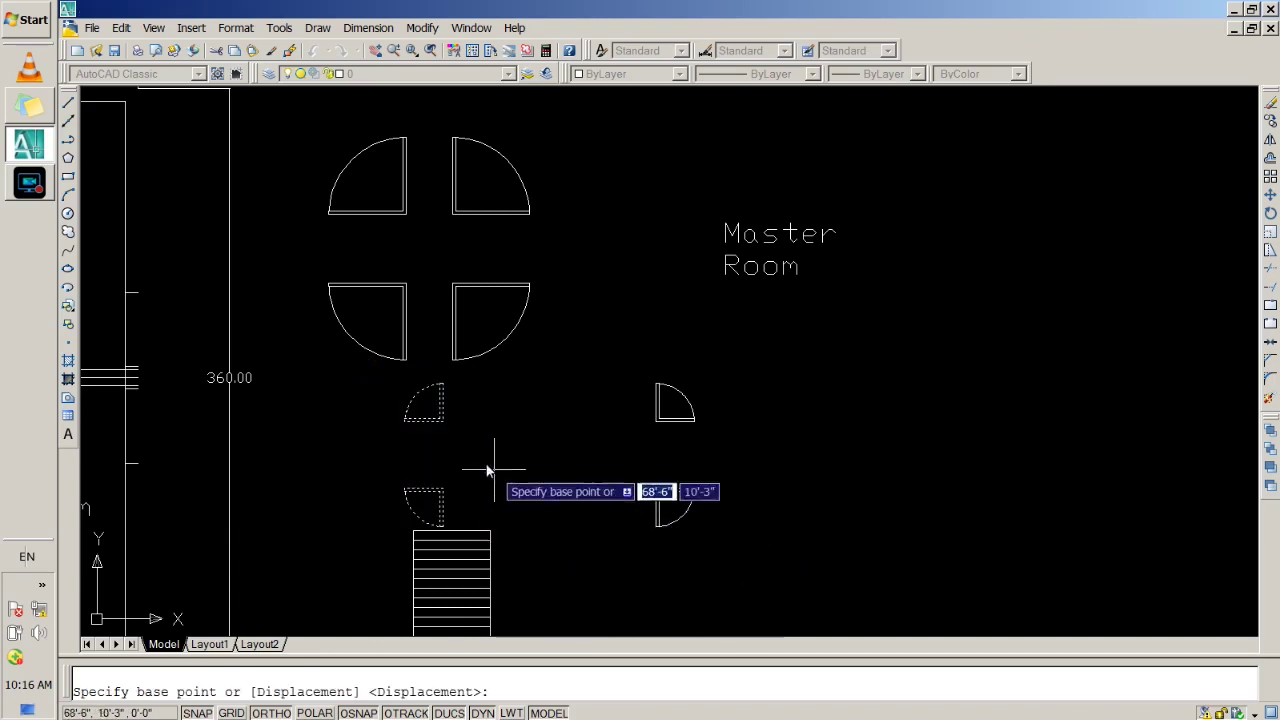
pyautogui.click(443, 421)
pyautogui.click(628, 458)
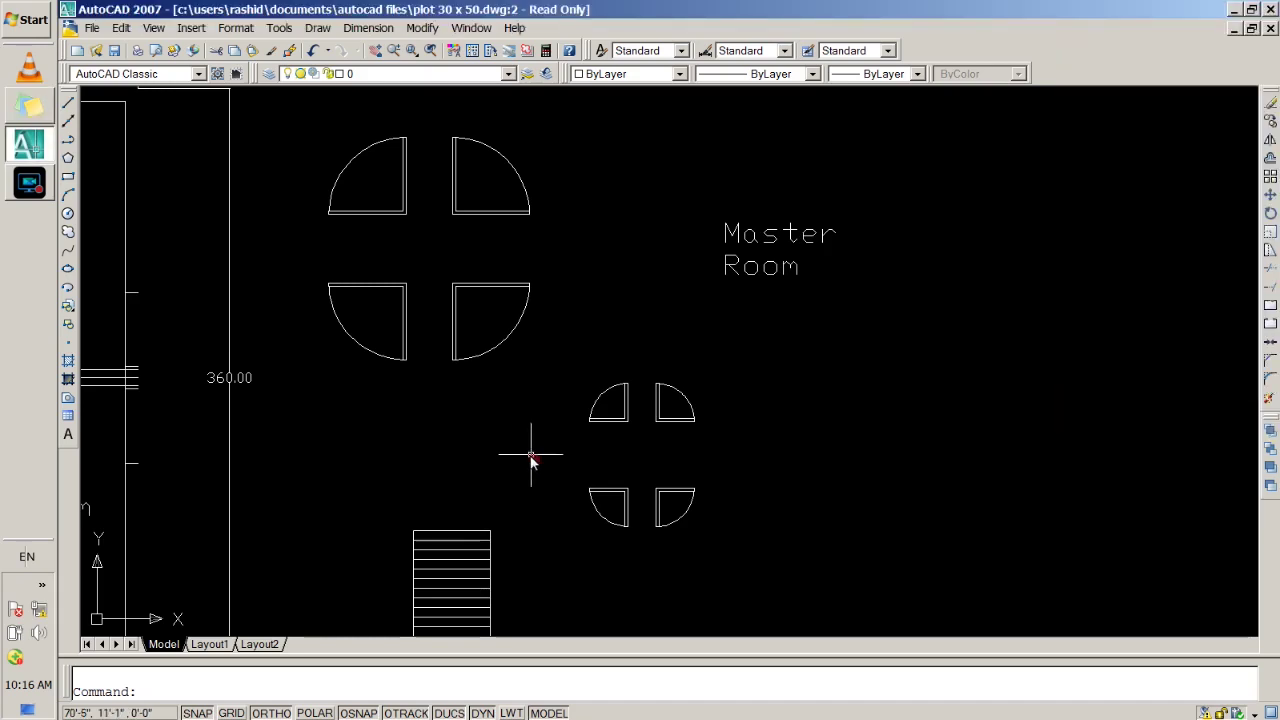
pyautogui.scroll(-3, 200, 510)
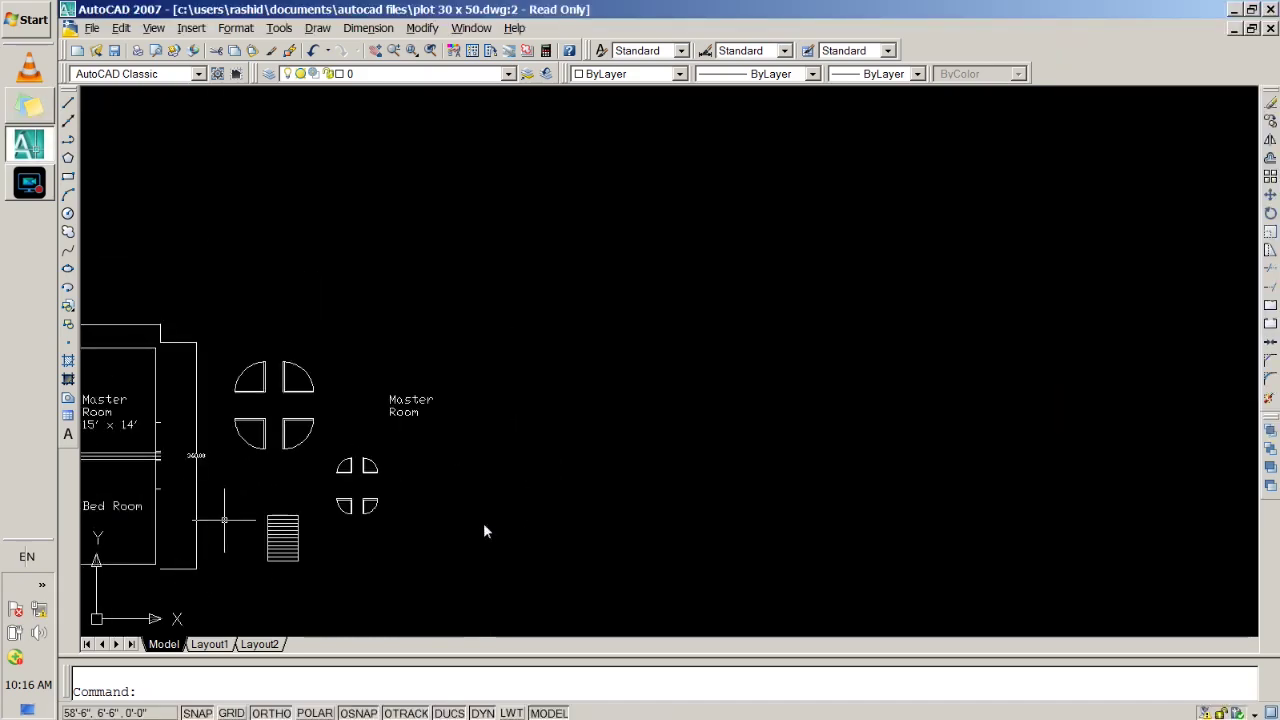
pyautogui.moveTo(299, 560); pyautogui.dragTo(880, 440, button='middle')
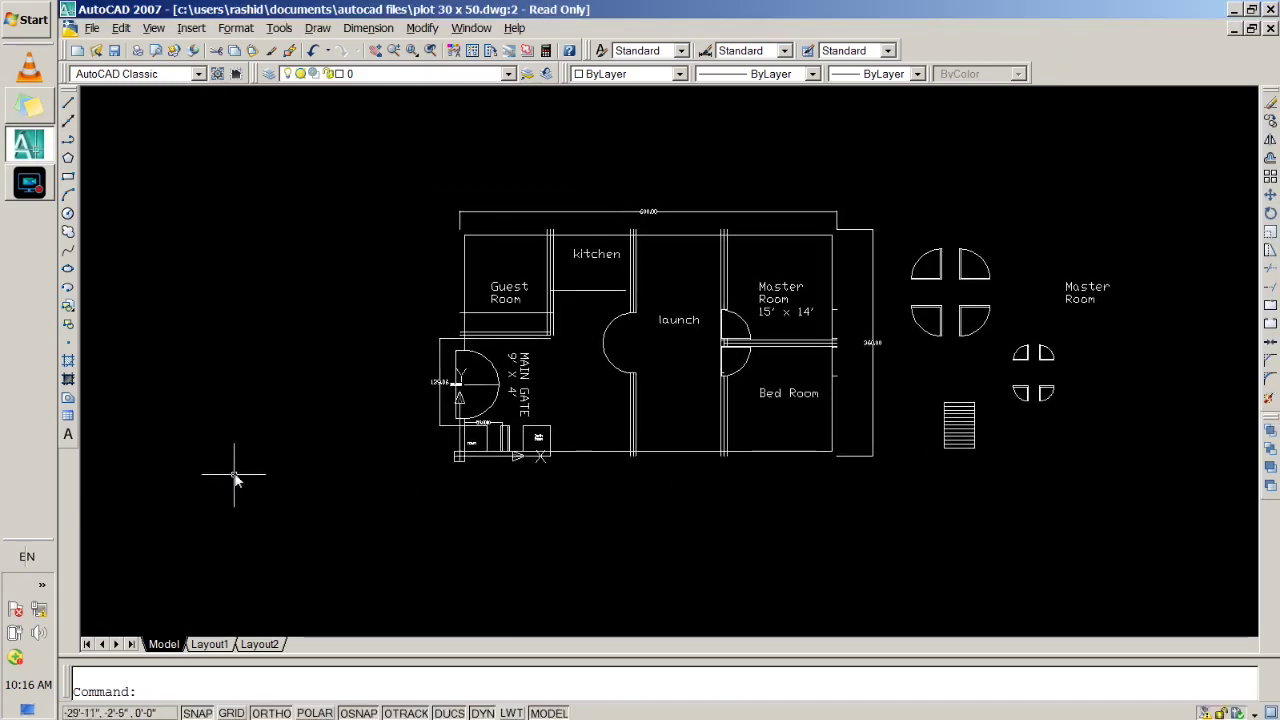
pyautogui.scroll(2, 243, 471)
pyautogui.scroll(-2, 522, 450)
pyautogui.scroll(2, 495, 450)
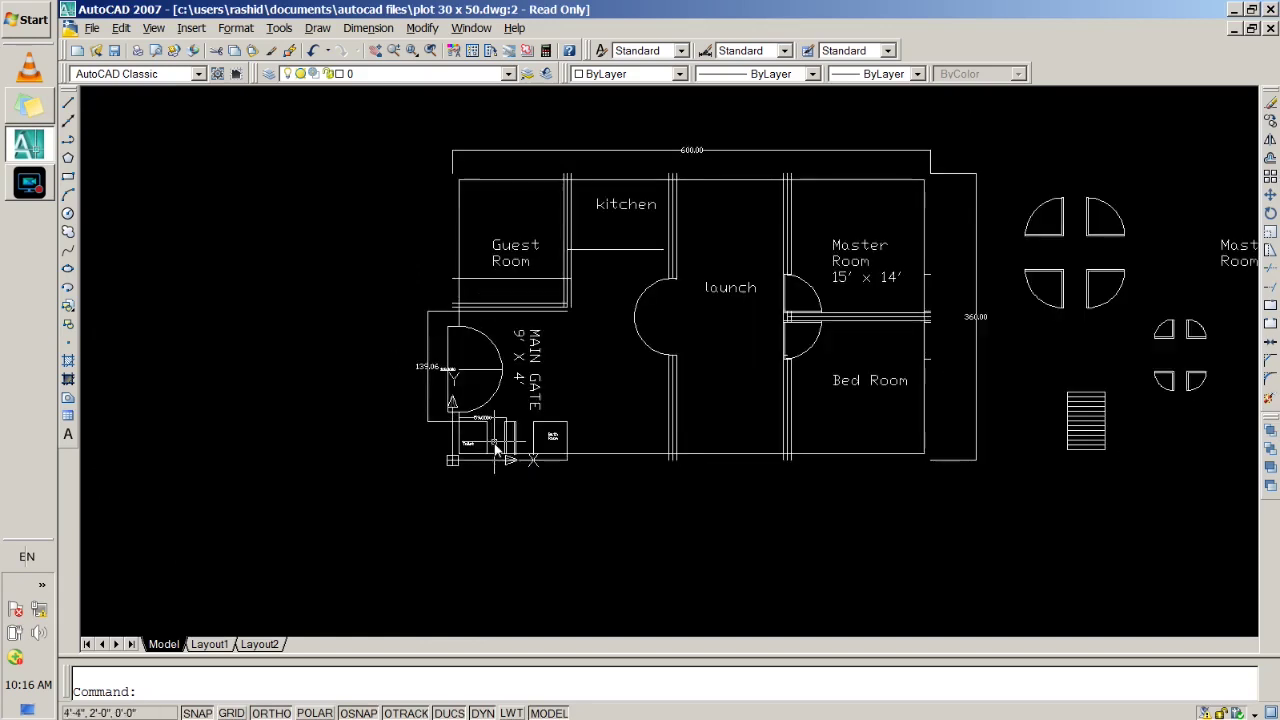
pyautogui.scroll(2, 679, 343)
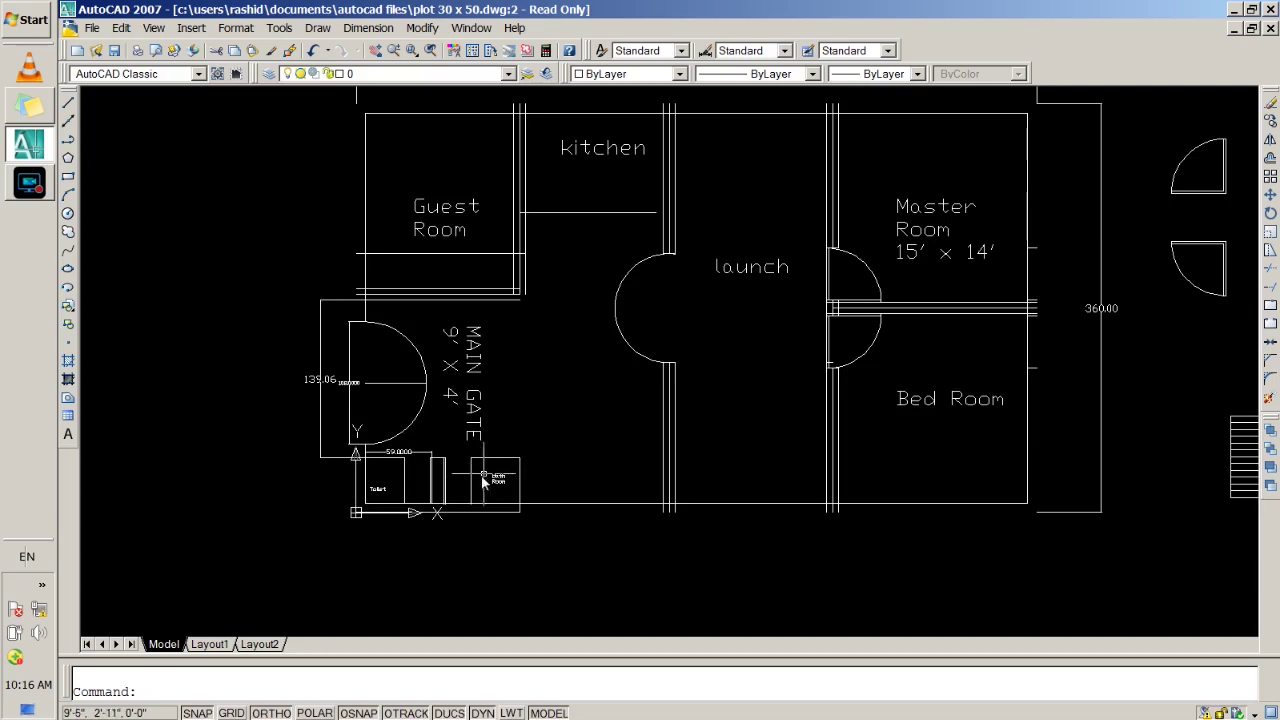
pyautogui.scroll(4, 495, 512)
pyautogui.scroll(-5, 563, 471)
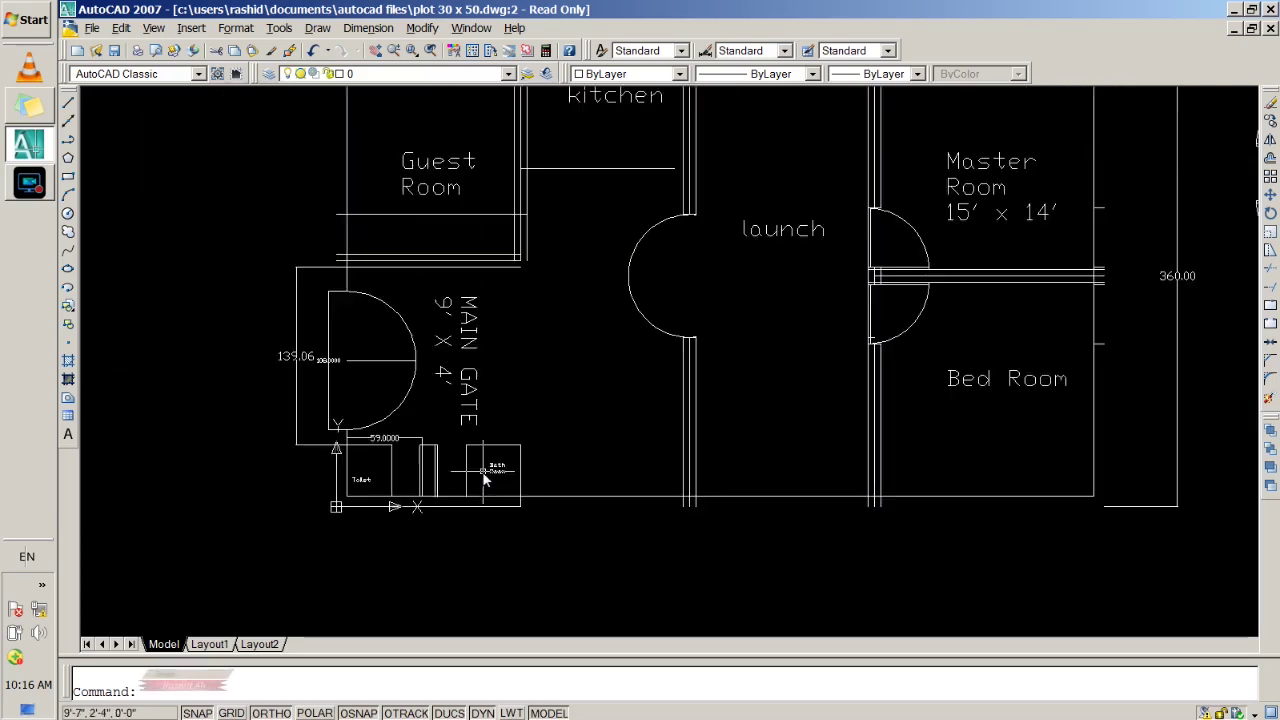
pyautogui.scroll(2, 491, 531)
pyautogui.scroll(3, 466, 470)
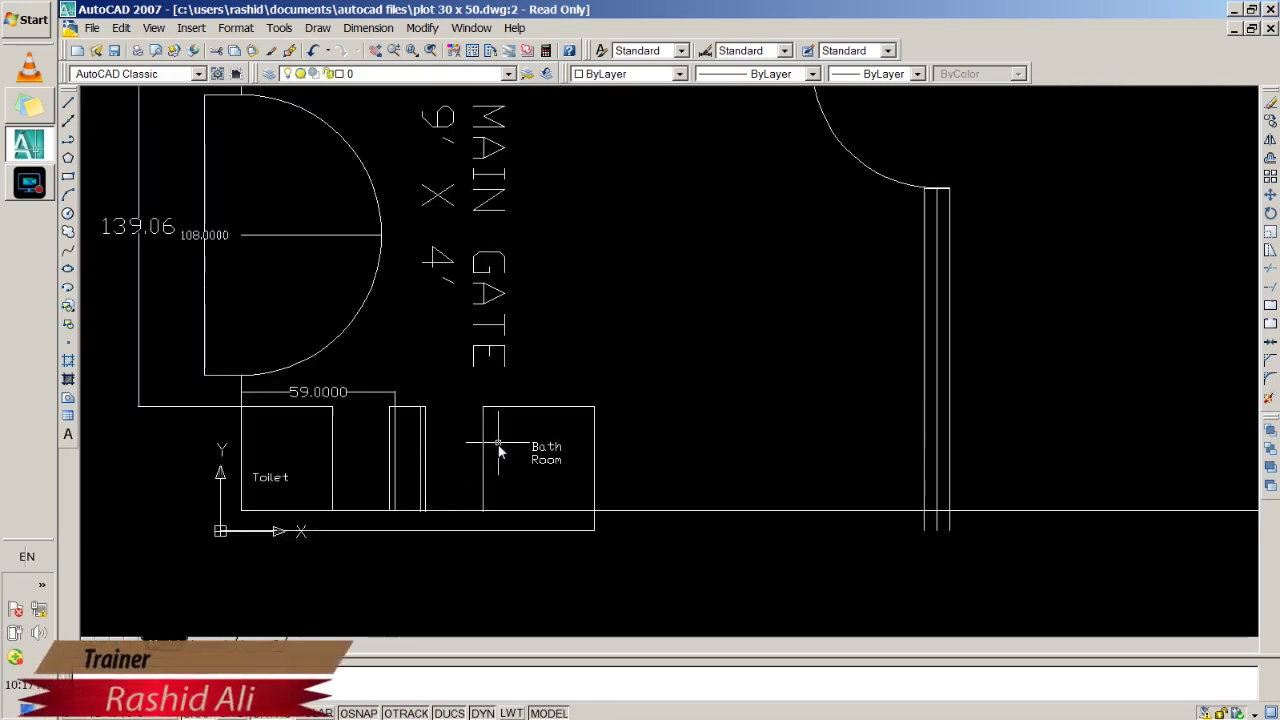
pyautogui.scroll(3, 499, 441)
pyautogui.scroll(-2, 499, 441)
pyautogui.scroll(2, 499, 441)
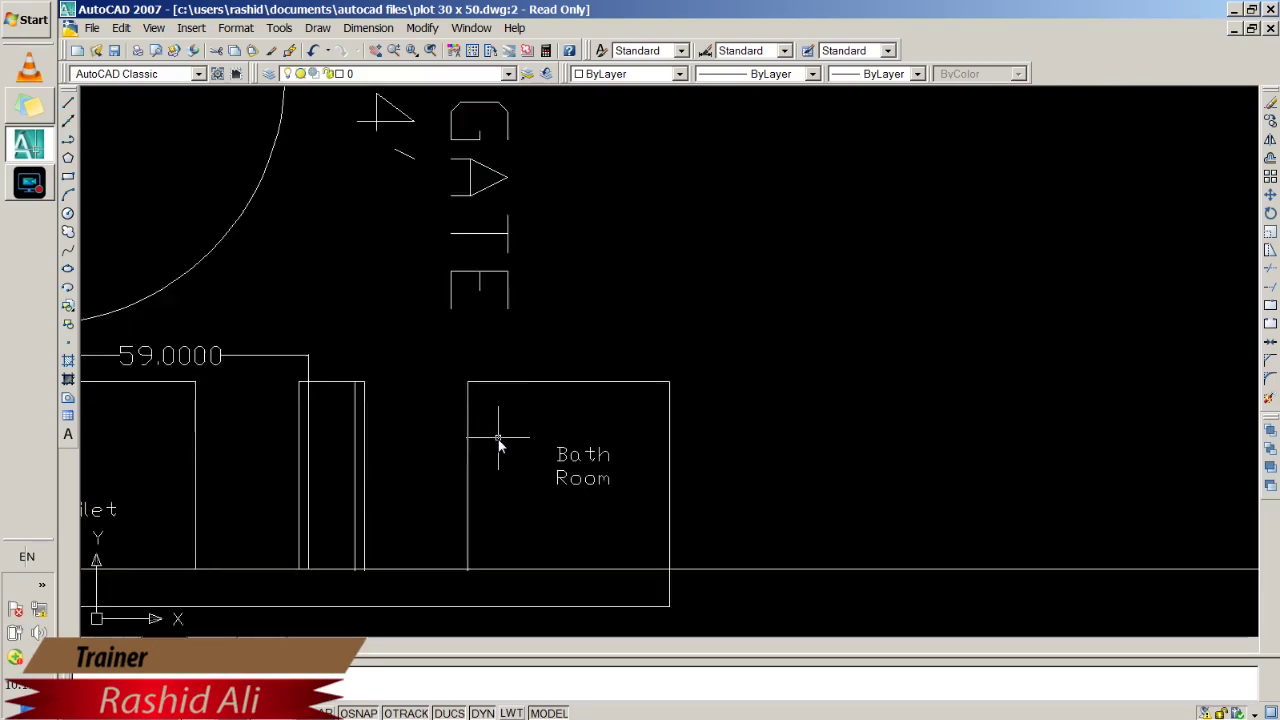
pyautogui.scroll(-2, 499, 441)
pyautogui.scroll(-3, 510, 456)
pyautogui.scroll(3, 543, 455)
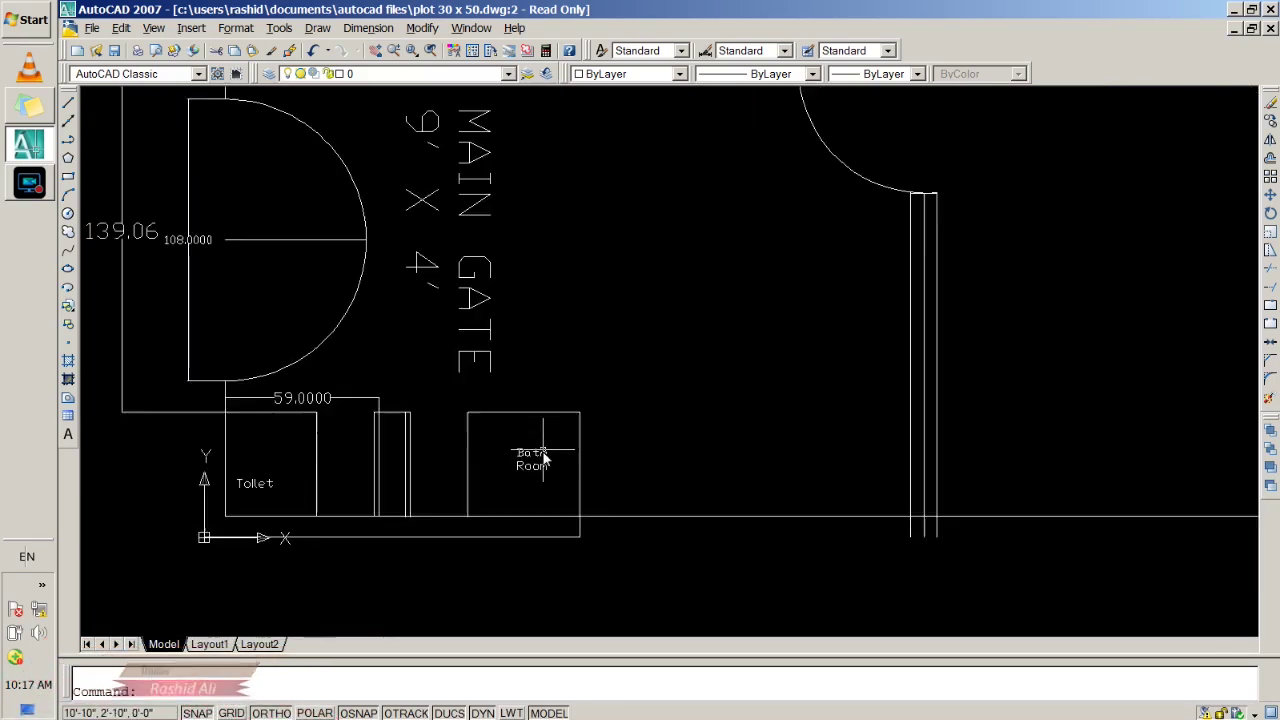
pyautogui.scroll(-2, 768, 449)
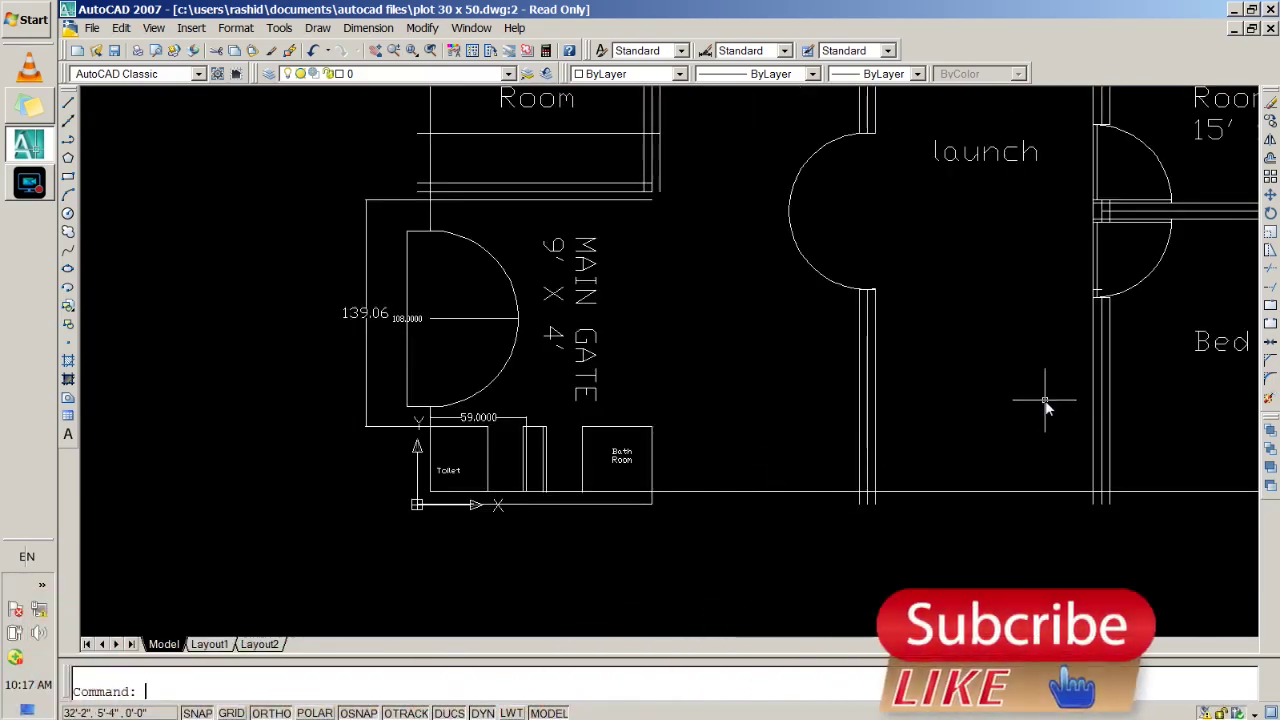
pyautogui.scroll(-4, 1071, 400)
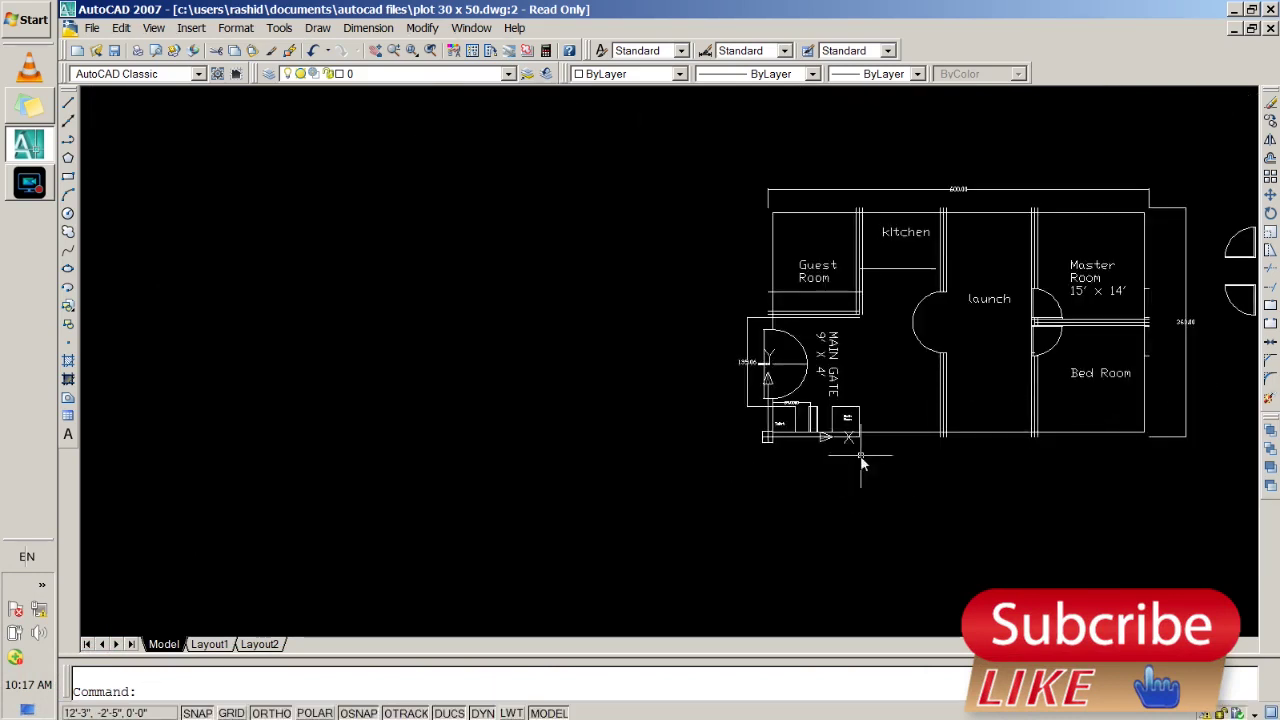
# Move the four small quarter-circle doors to just left of the MAIN GATE swing.
pyautogui.moveTo(860, 462); pyautogui.dragTo(743, 470, button='middle')
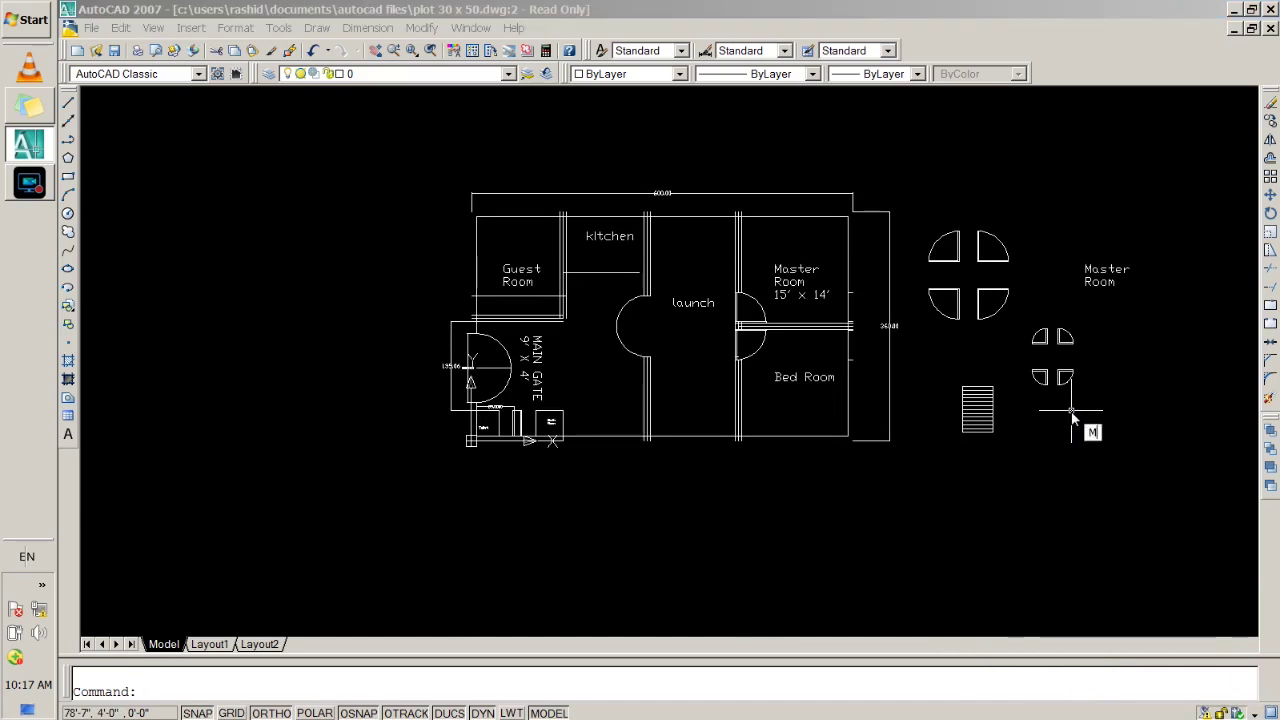
pyautogui.press('Return')
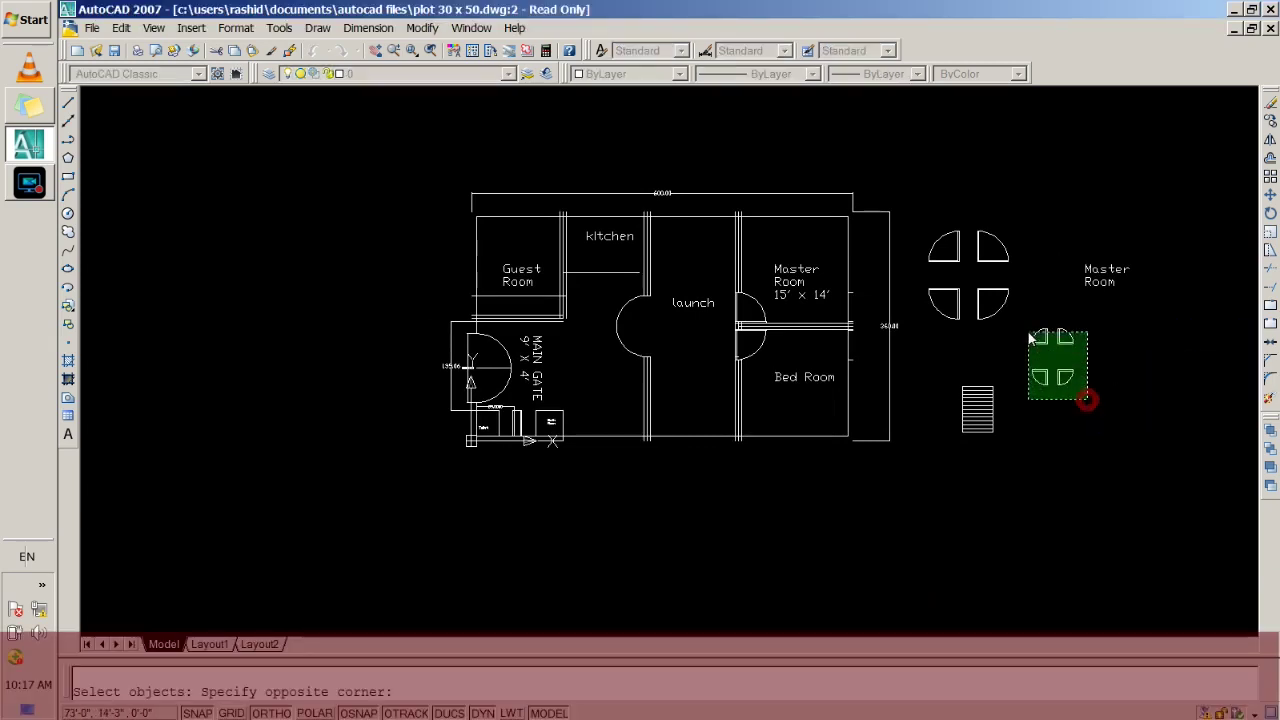
pyautogui.click(1027, 322)
pyautogui.press('Return')
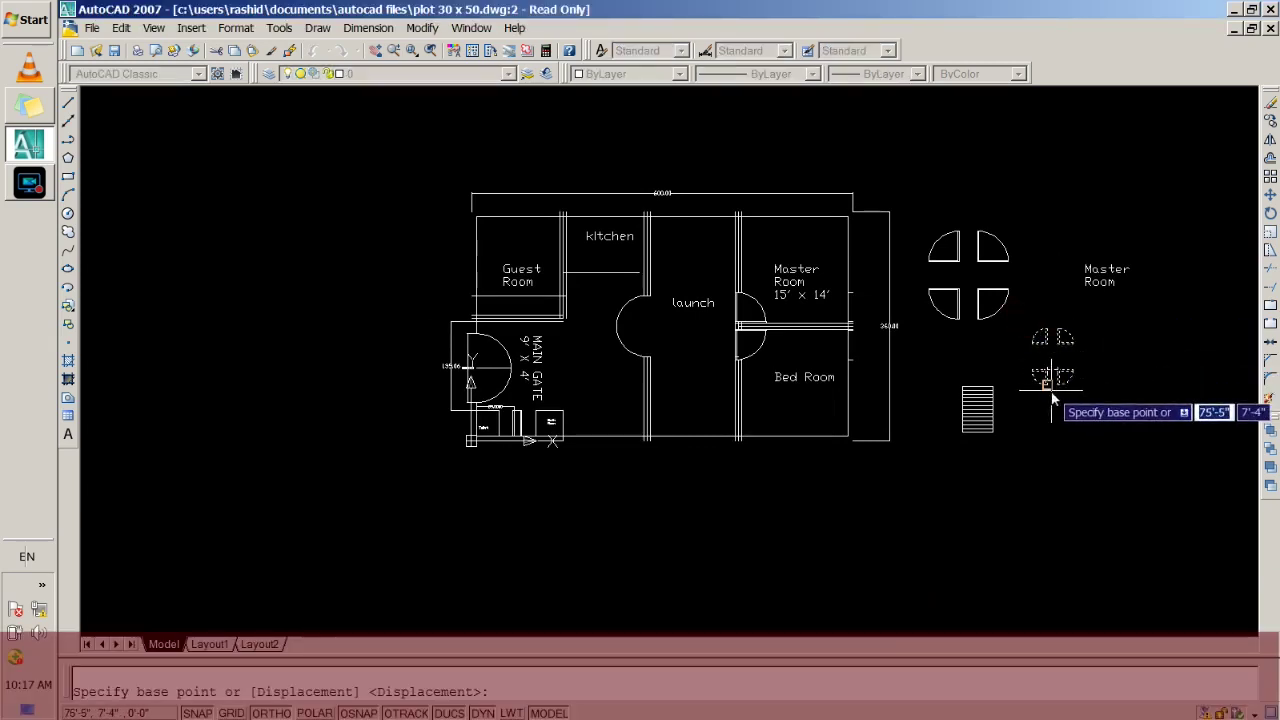
pyautogui.click(1052, 398)
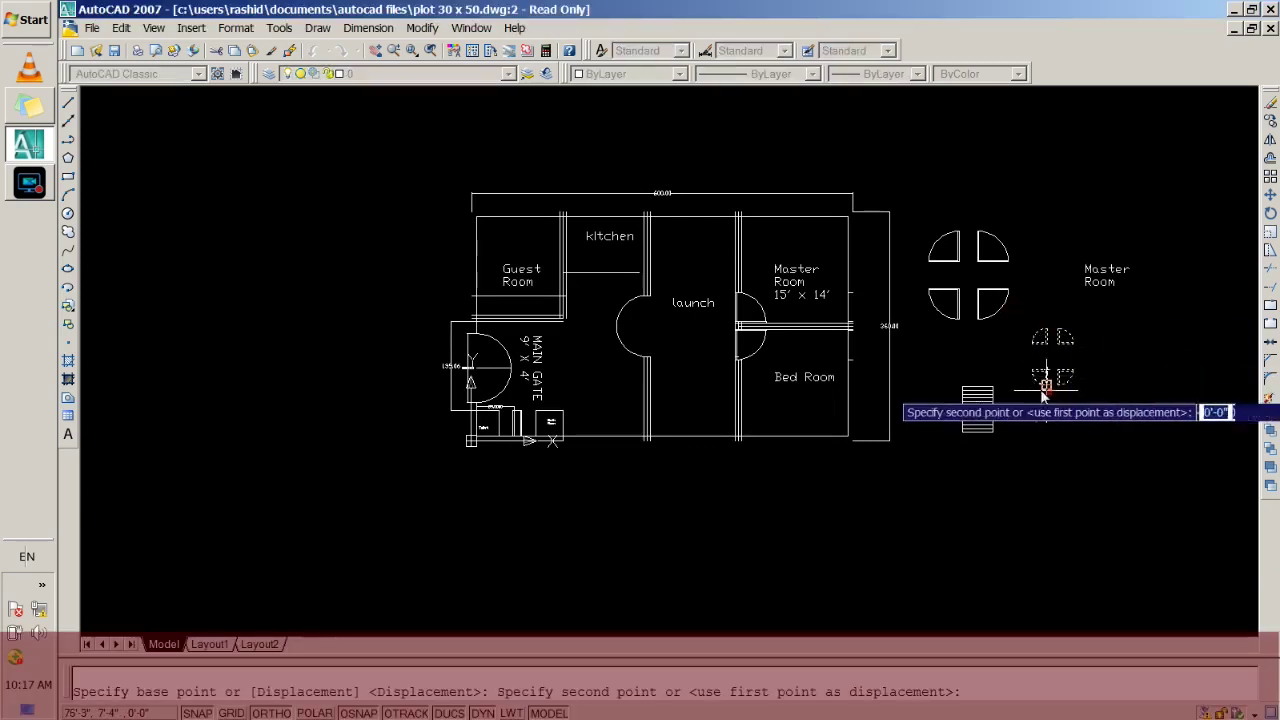
pyautogui.click(405, 459)
pyautogui.scroll(5, 323, 300)
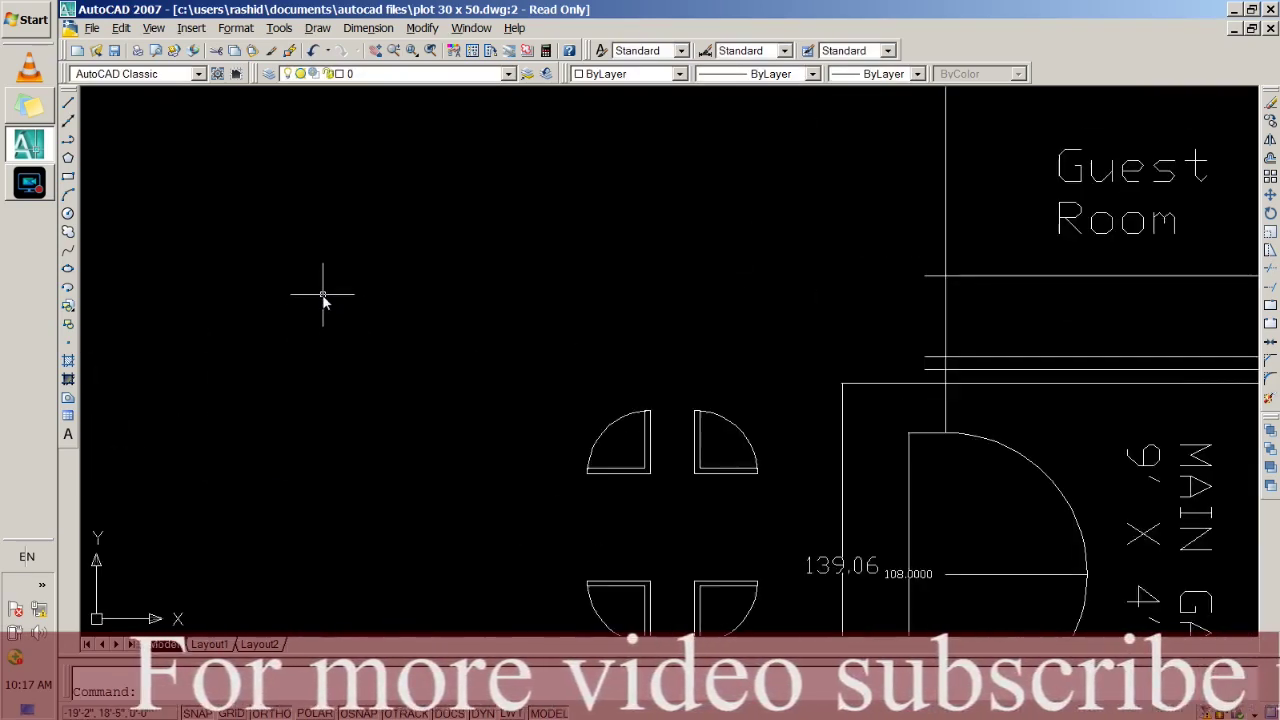
pyautogui.scroll(-5, 330, 305)
pyautogui.scroll(3, 686, 400)
pyautogui.scroll(2, 577, 538)
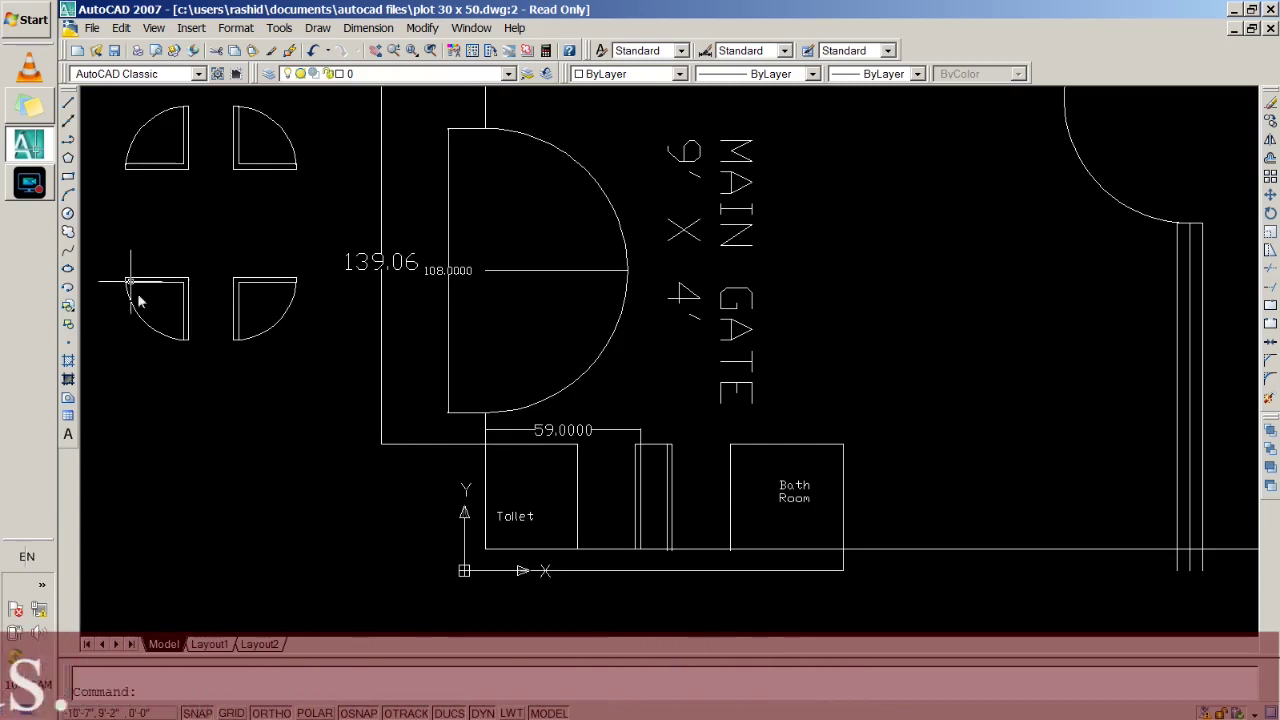
# Move the lower-left door symbol by its corner into the toilet's wall opening.
pyautogui.write('m')
pyautogui.press('Return')
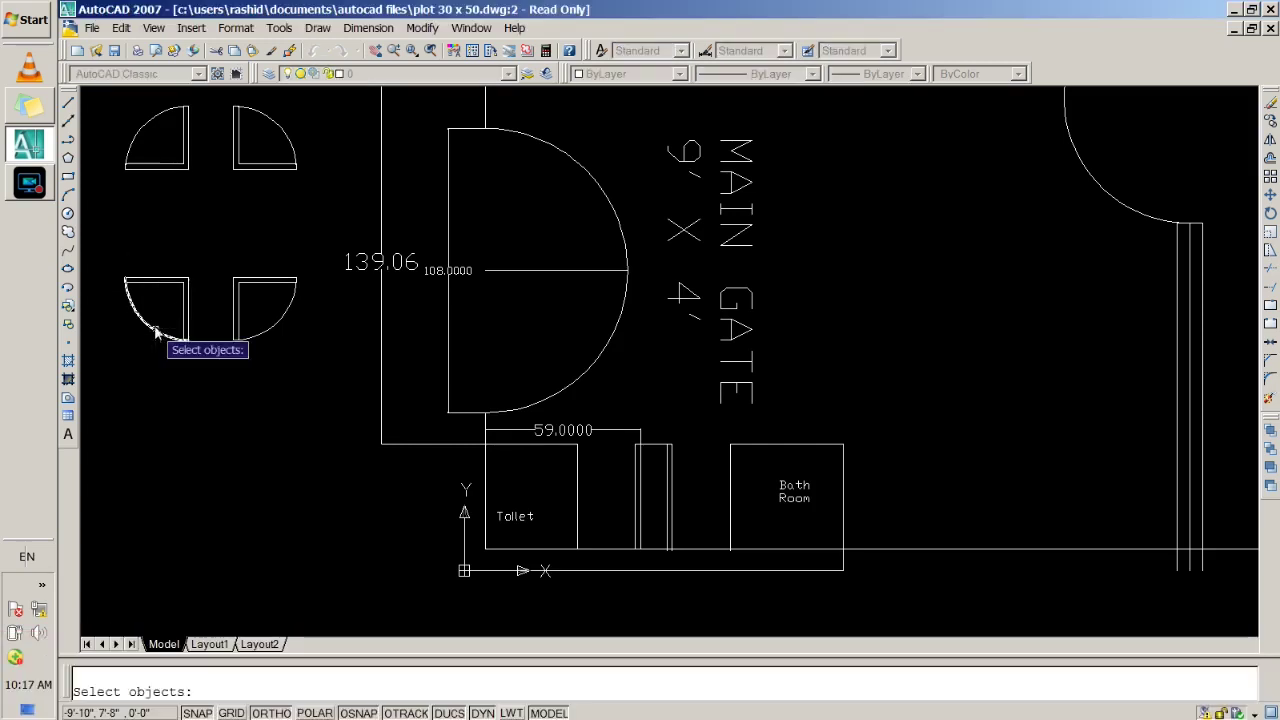
pyautogui.click(238, 392)
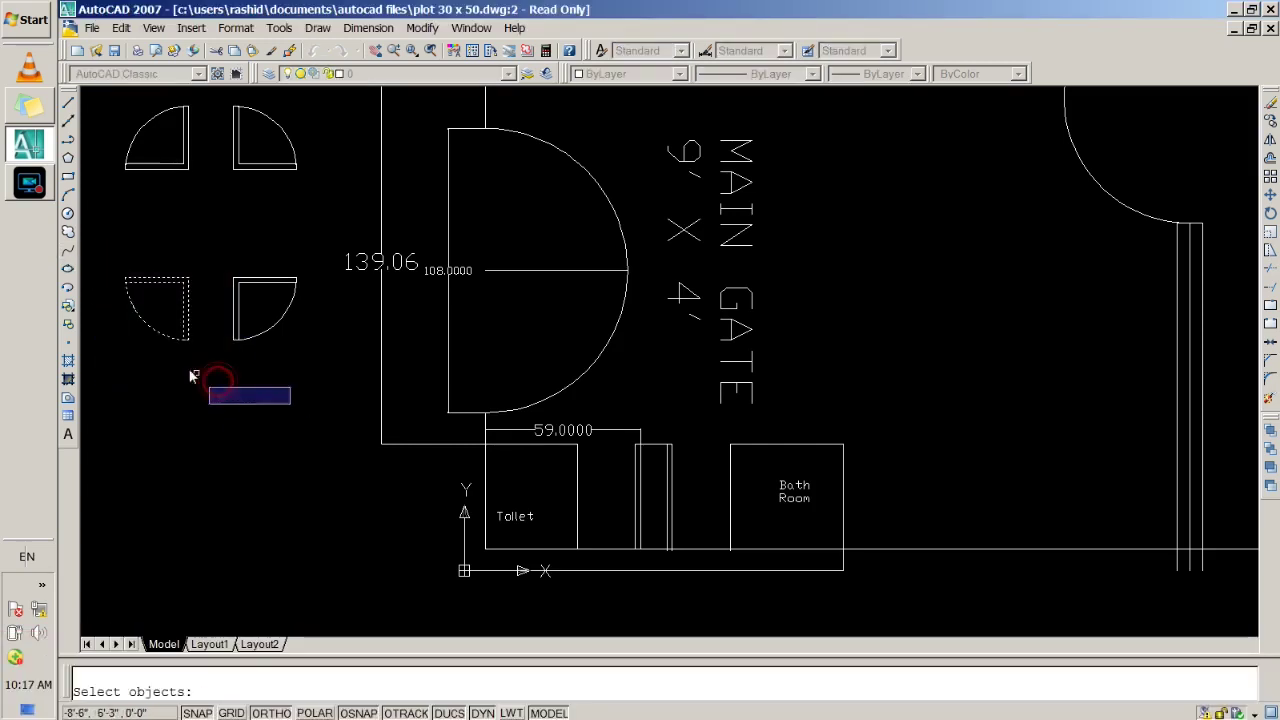
pyautogui.press('Return')
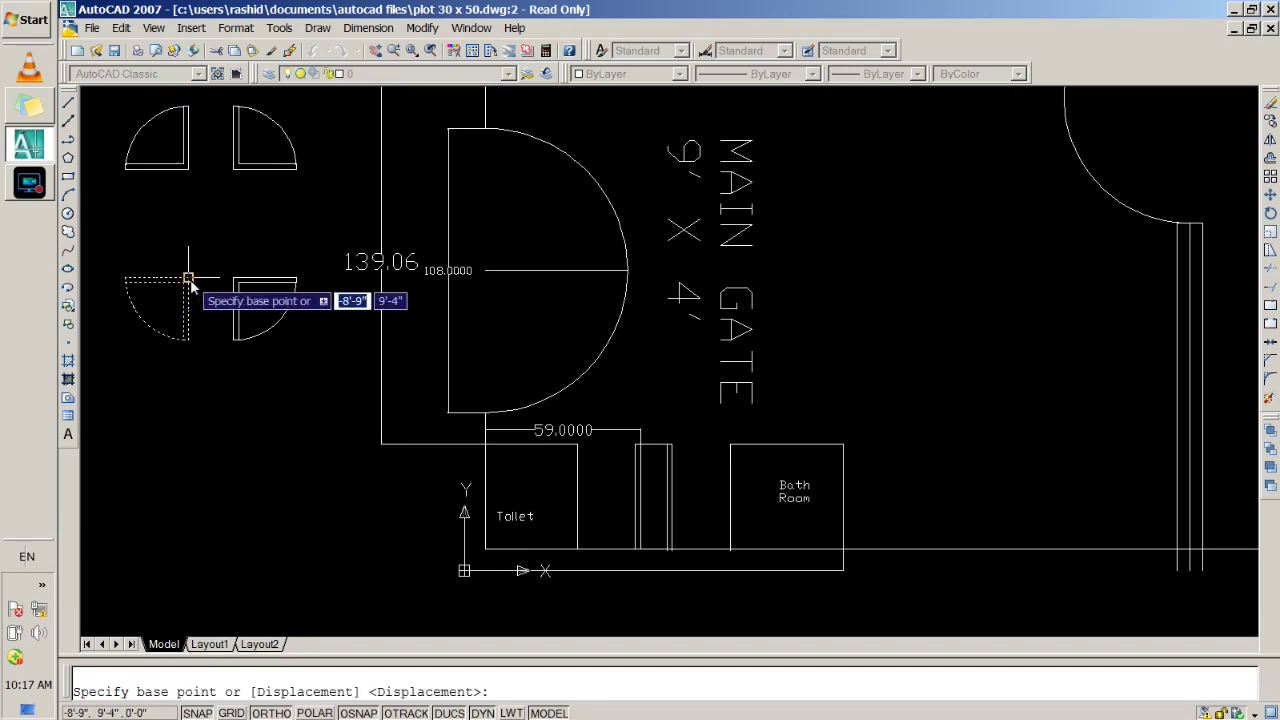
pyautogui.click(189, 281)
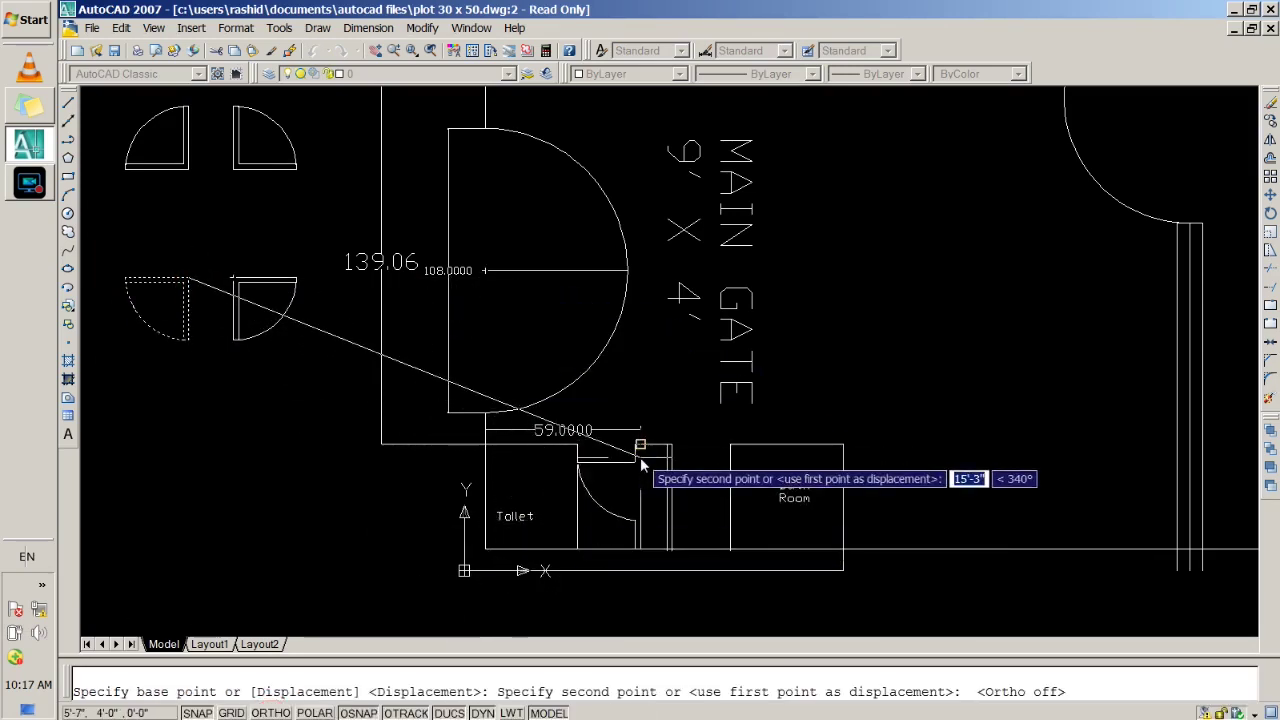
pyautogui.scroll(5, 640, 460)
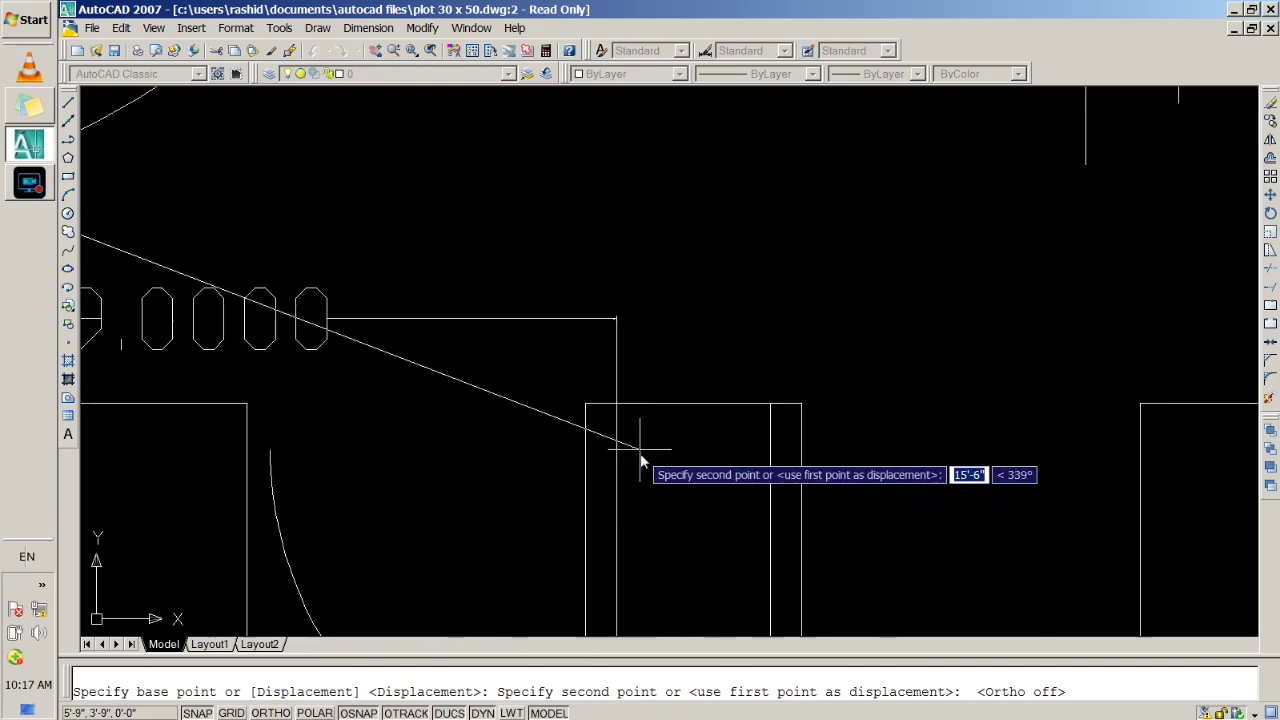
pyautogui.click(616, 404)
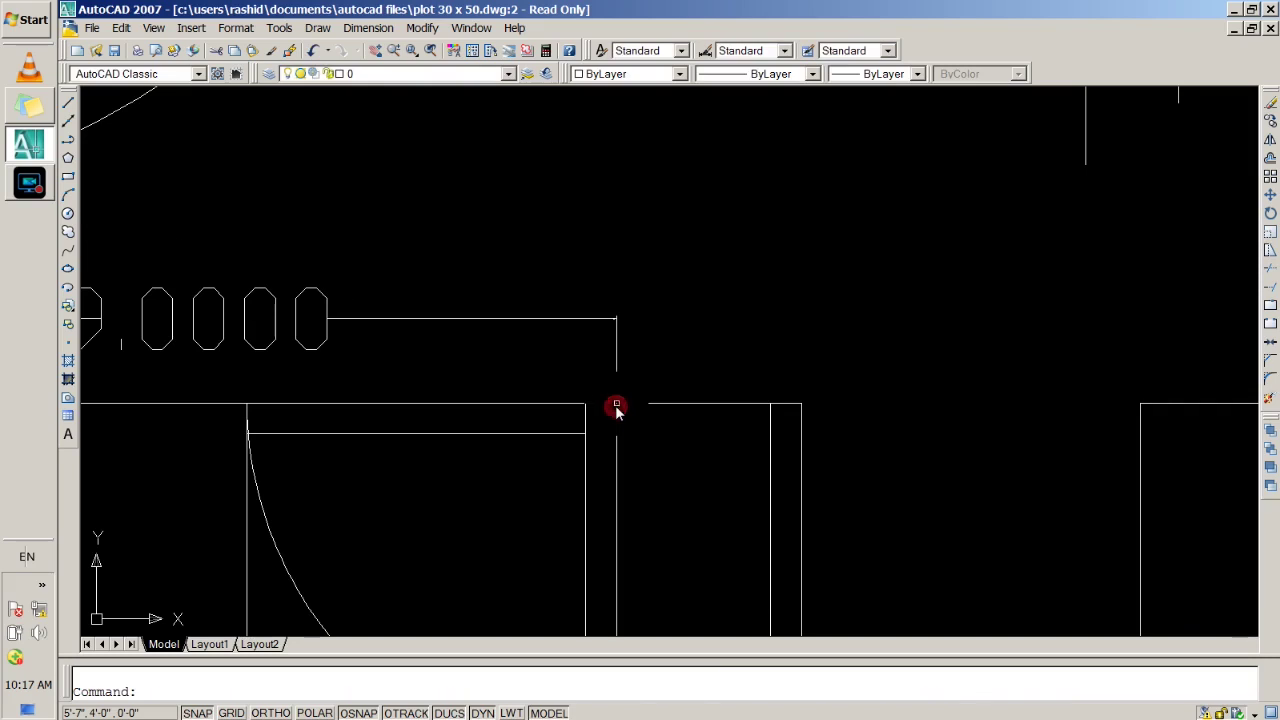
# Delete one vertical line of the placed toilet door symbol.
pyautogui.scroll(-3, 539, 470)
pyautogui.scroll(-3, 534, 500)
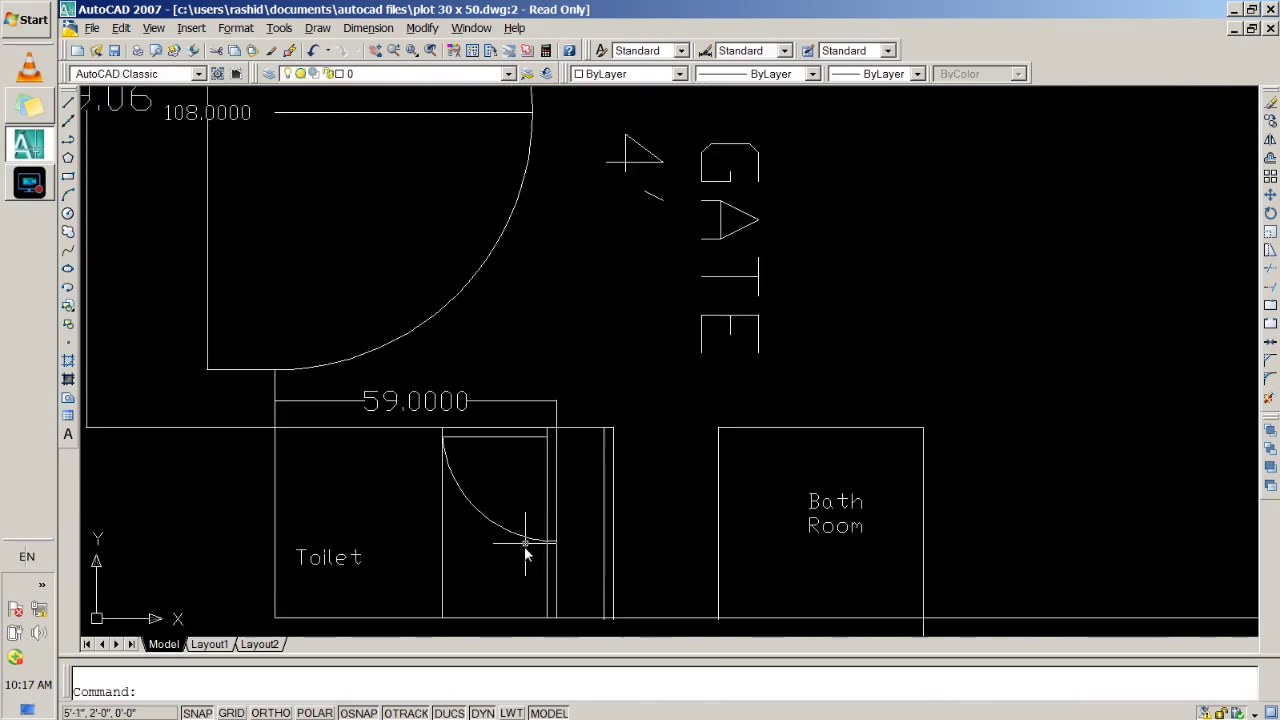
pyautogui.scroll(-2, 520, 615)
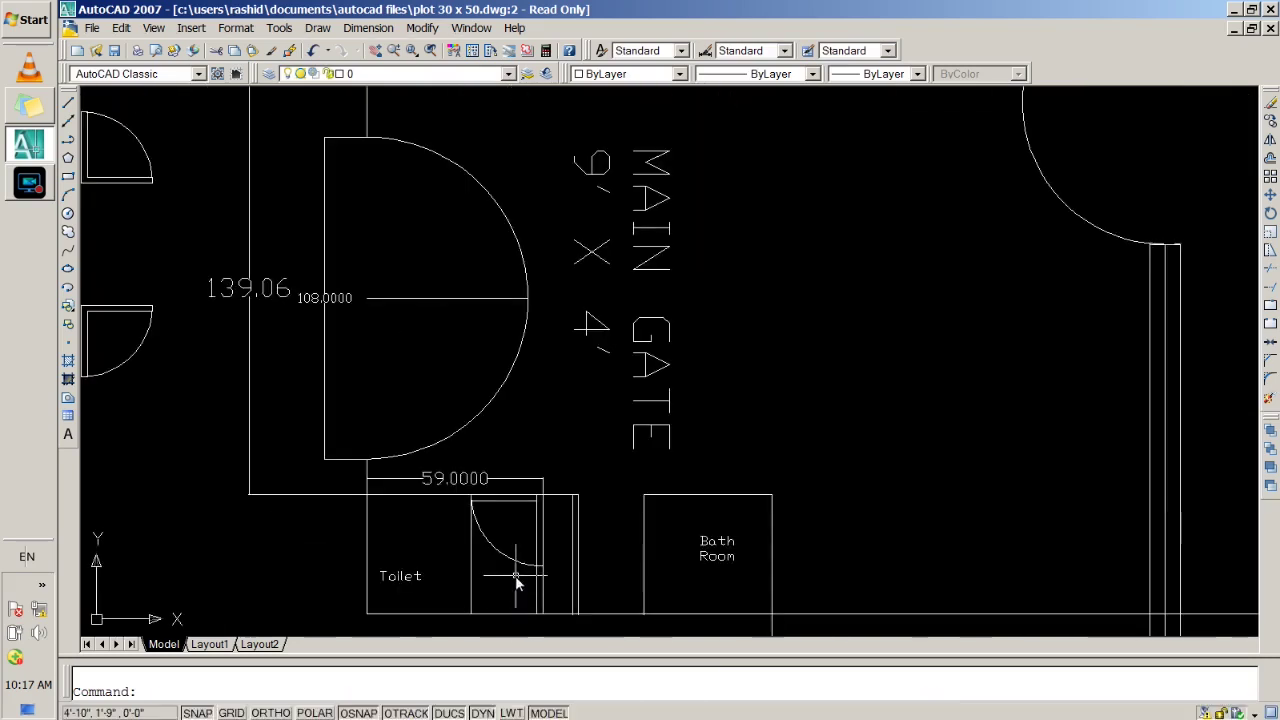
pyautogui.scroll(1, 586, 598)
pyautogui.scroll(2, 591, 437)
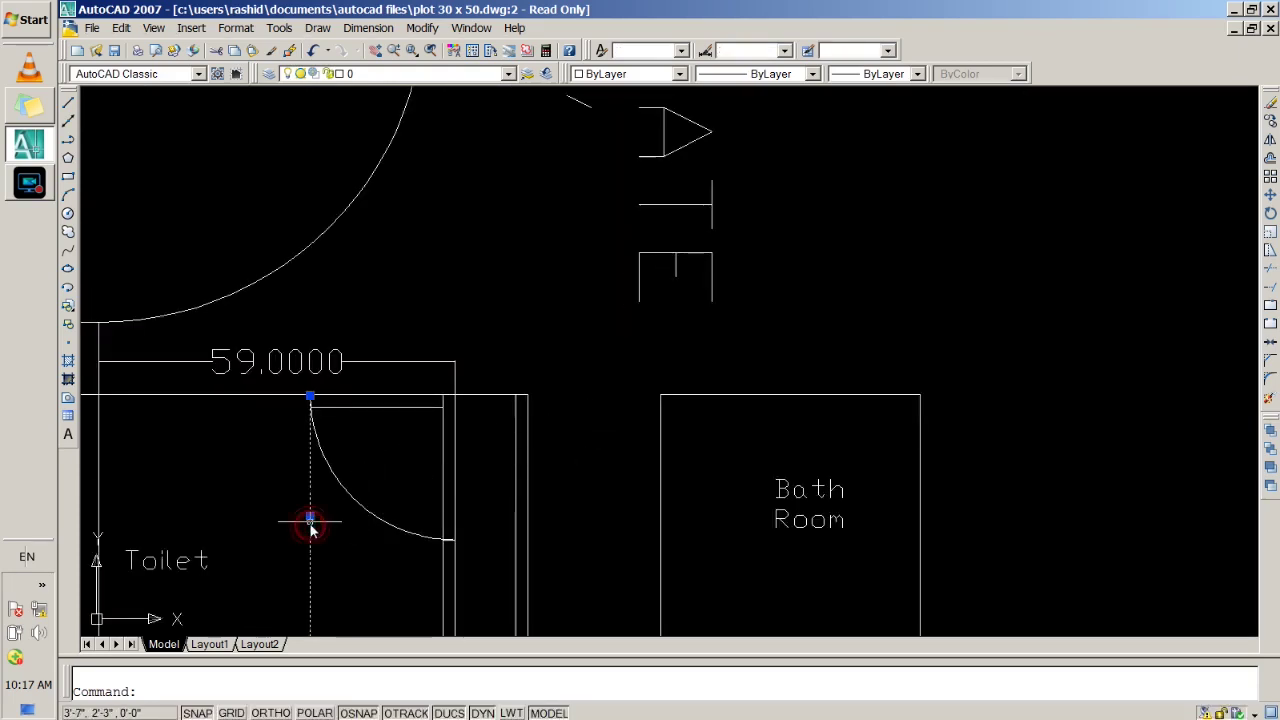
pyautogui.press('Delete')
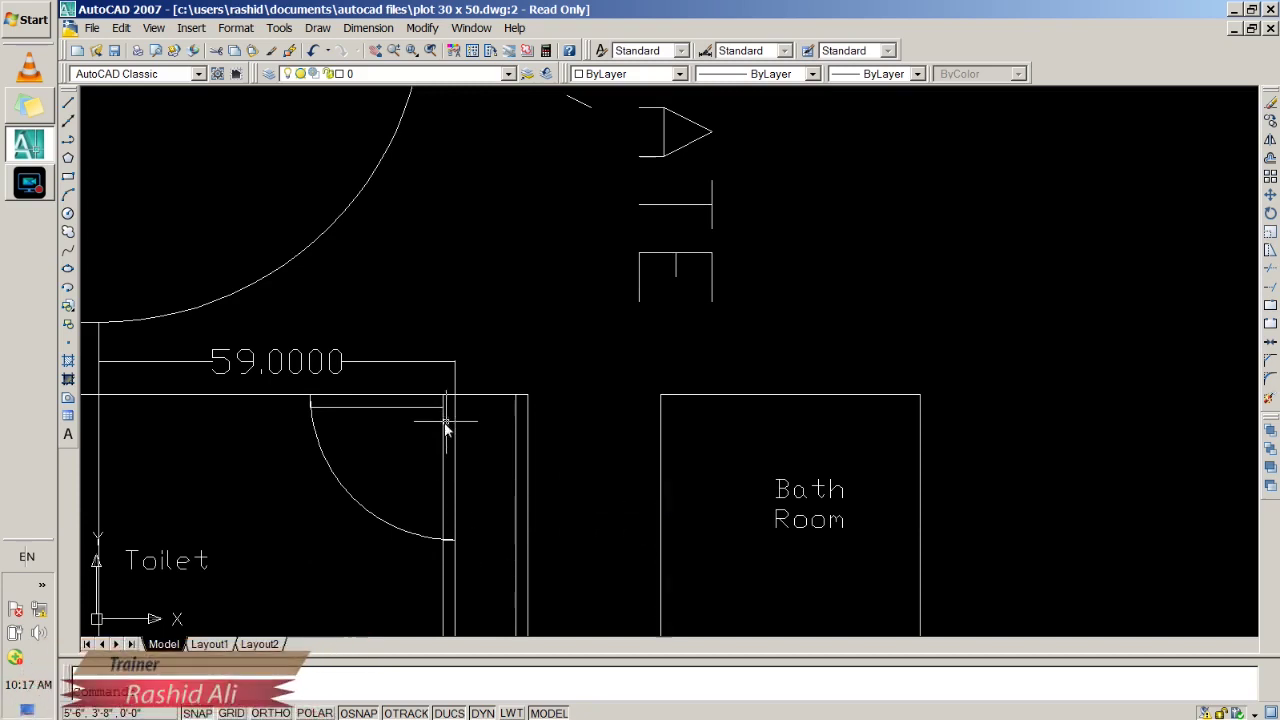
# Extend the door's horizontal line to the wall, using all objects as boundaries.
pyautogui.scroll(3, 410, 426)
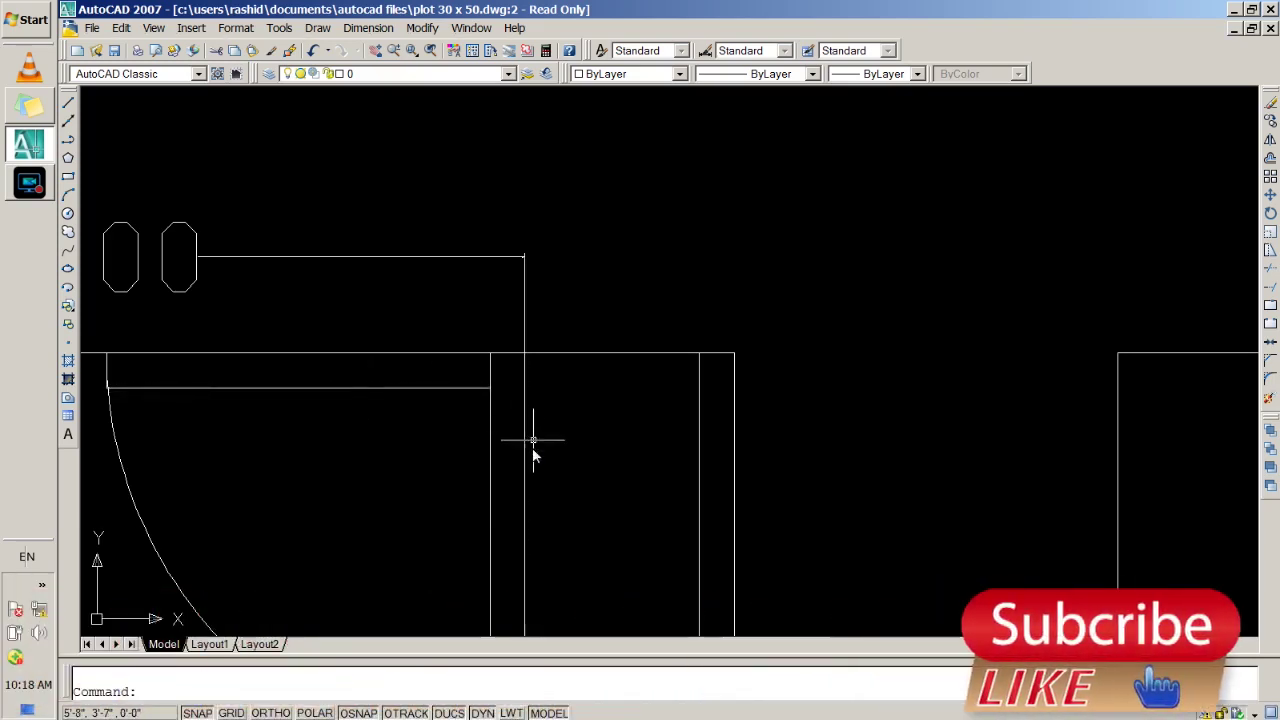
pyautogui.write('ex')
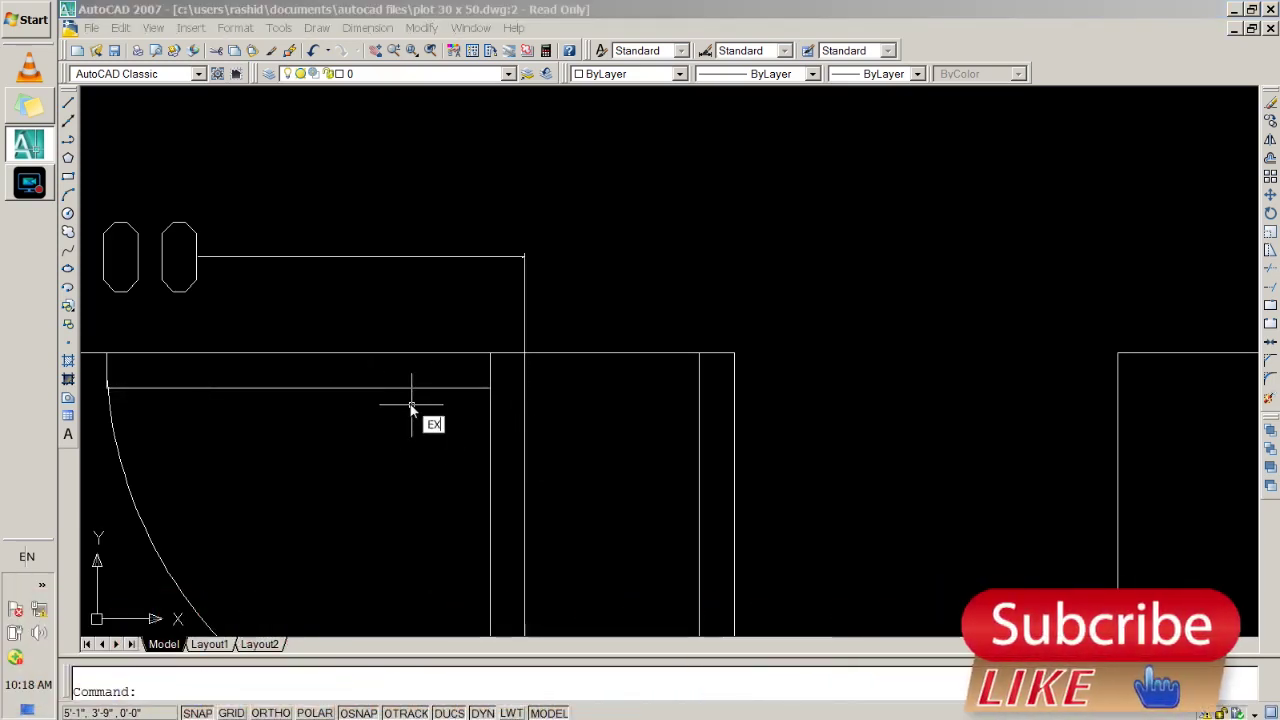
pyautogui.press('Return')
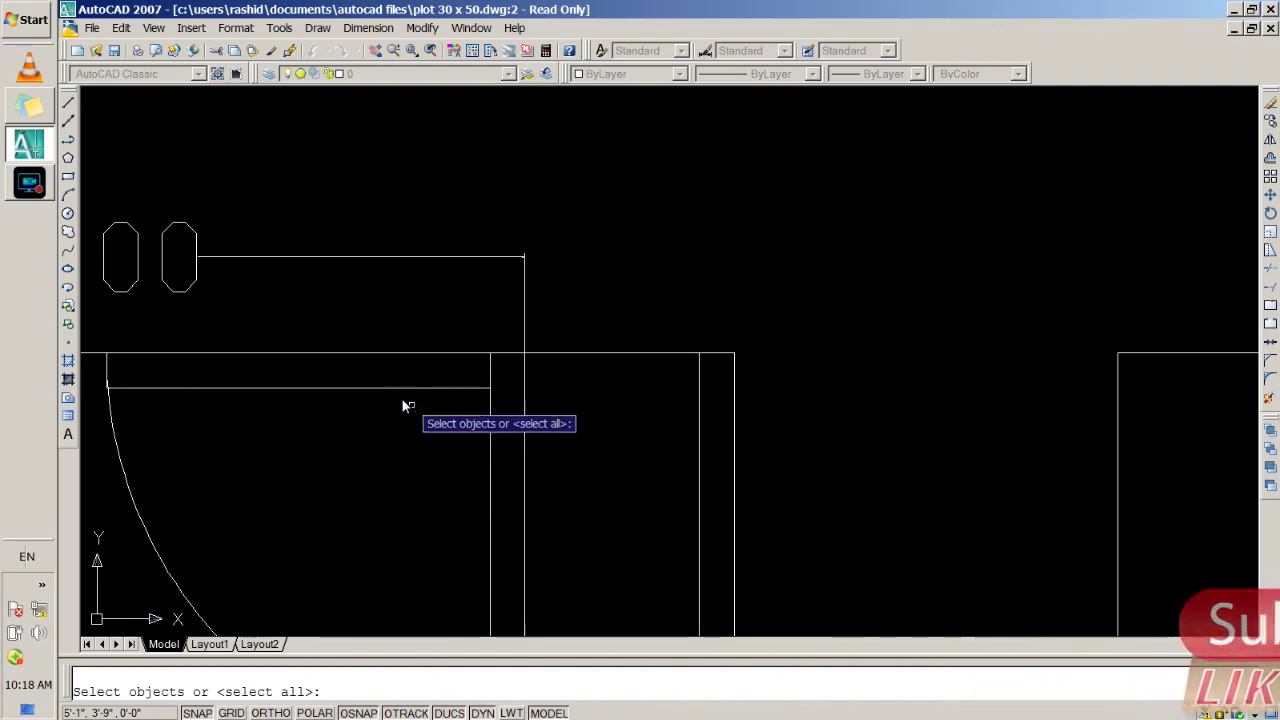
pyautogui.press('Return')
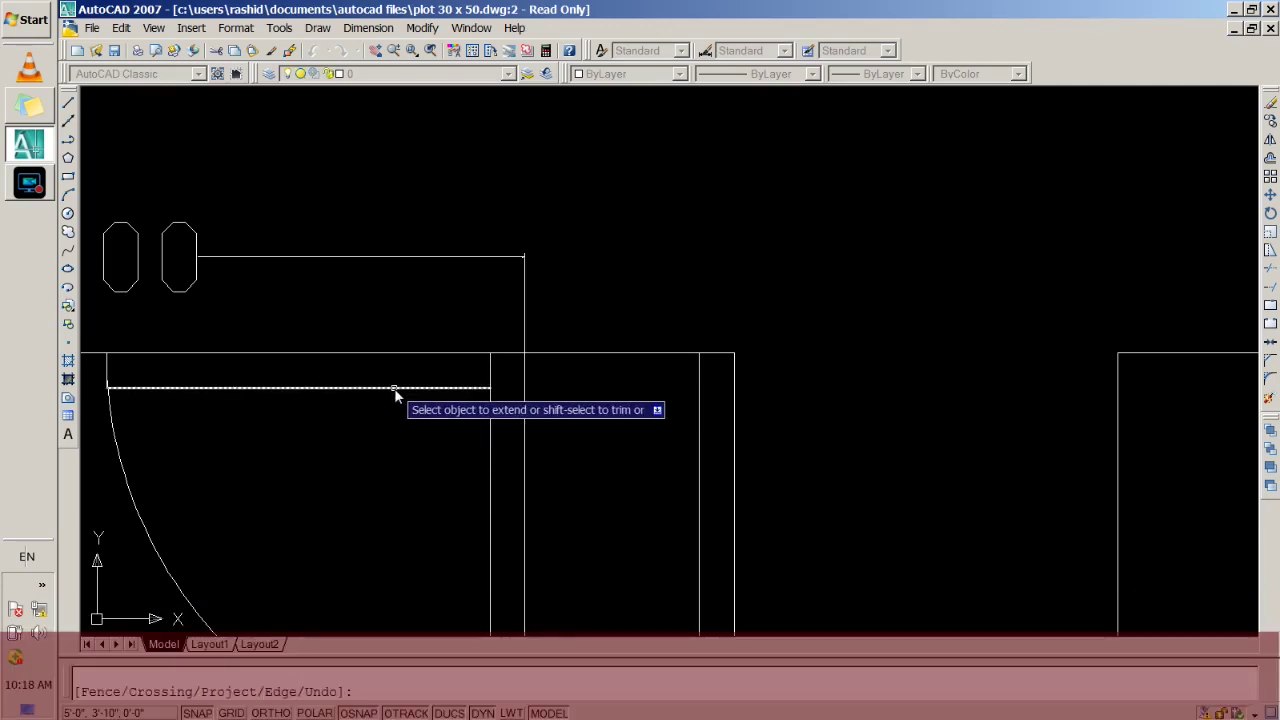
pyautogui.click(395, 388)
pyautogui.press('Return')
# Trim the wall line segment beside the door.
pyautogui.write('ex')
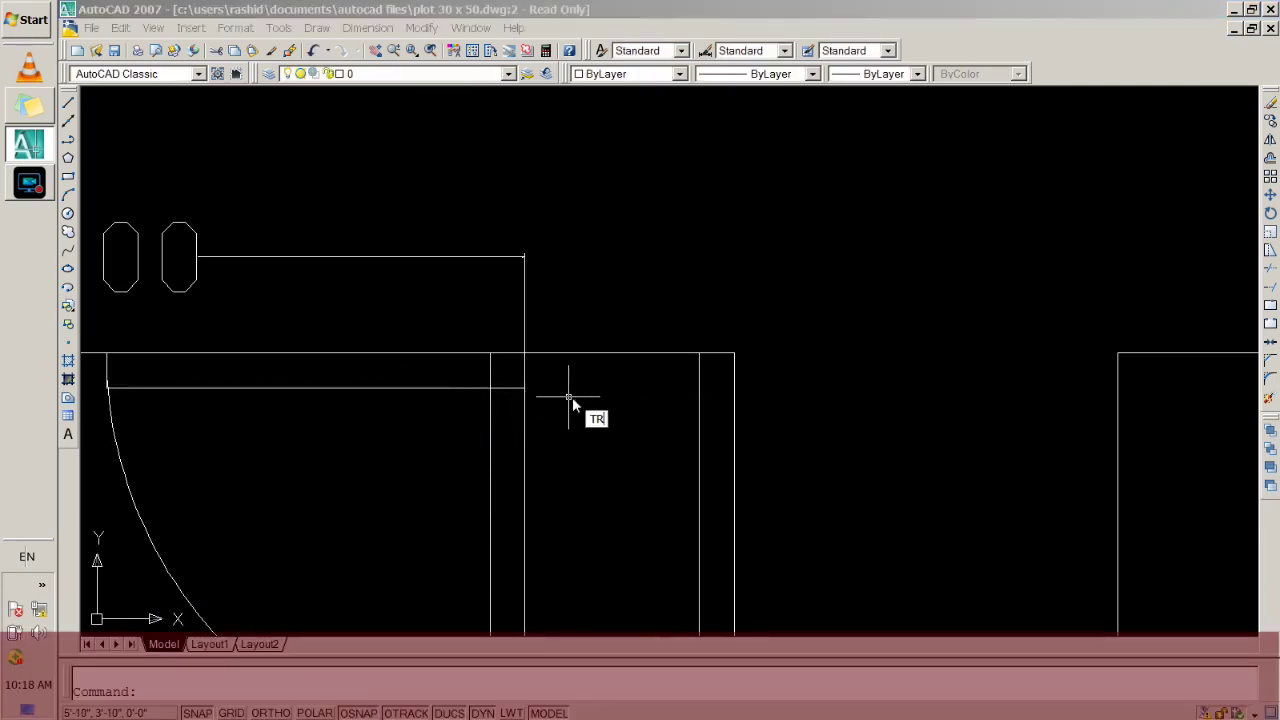
pyautogui.press('Return')
pyautogui.press('Return')
pyautogui.click(490, 425)
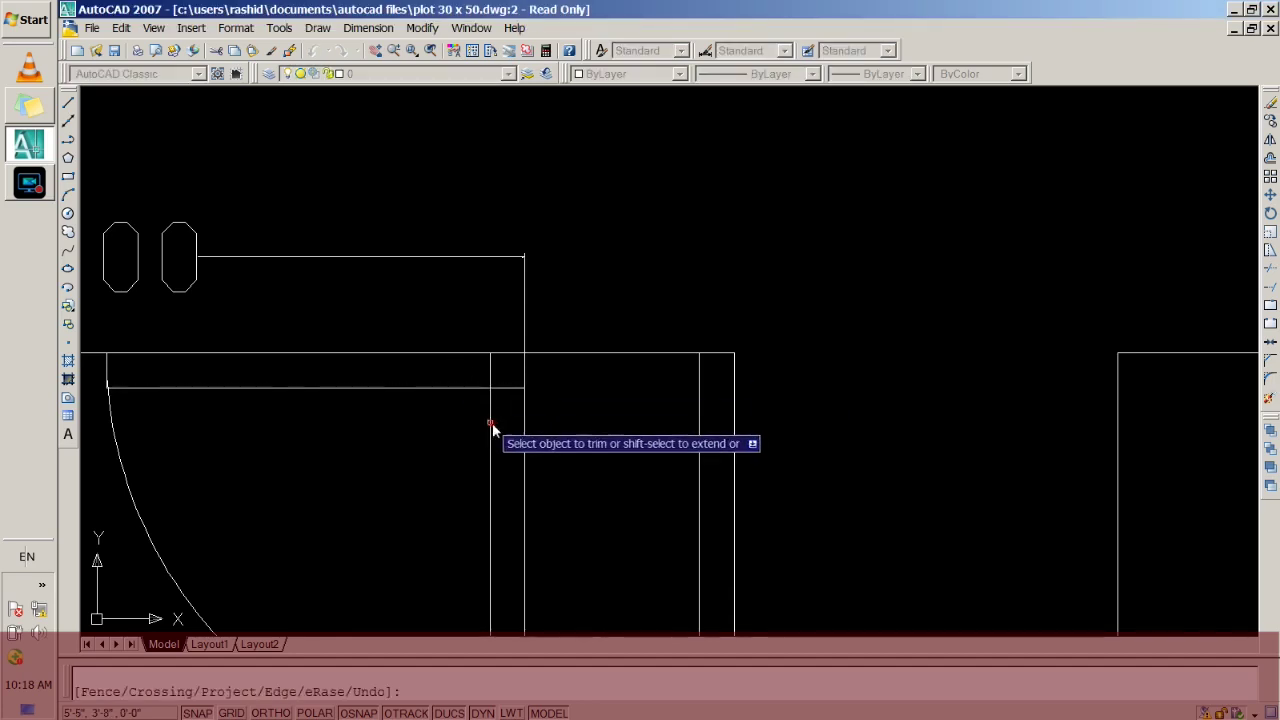
pyautogui.scroll(-2, 503, 458)
pyautogui.scroll(-2, 500, 462)
pyautogui.scroll(-1, 505, 510)
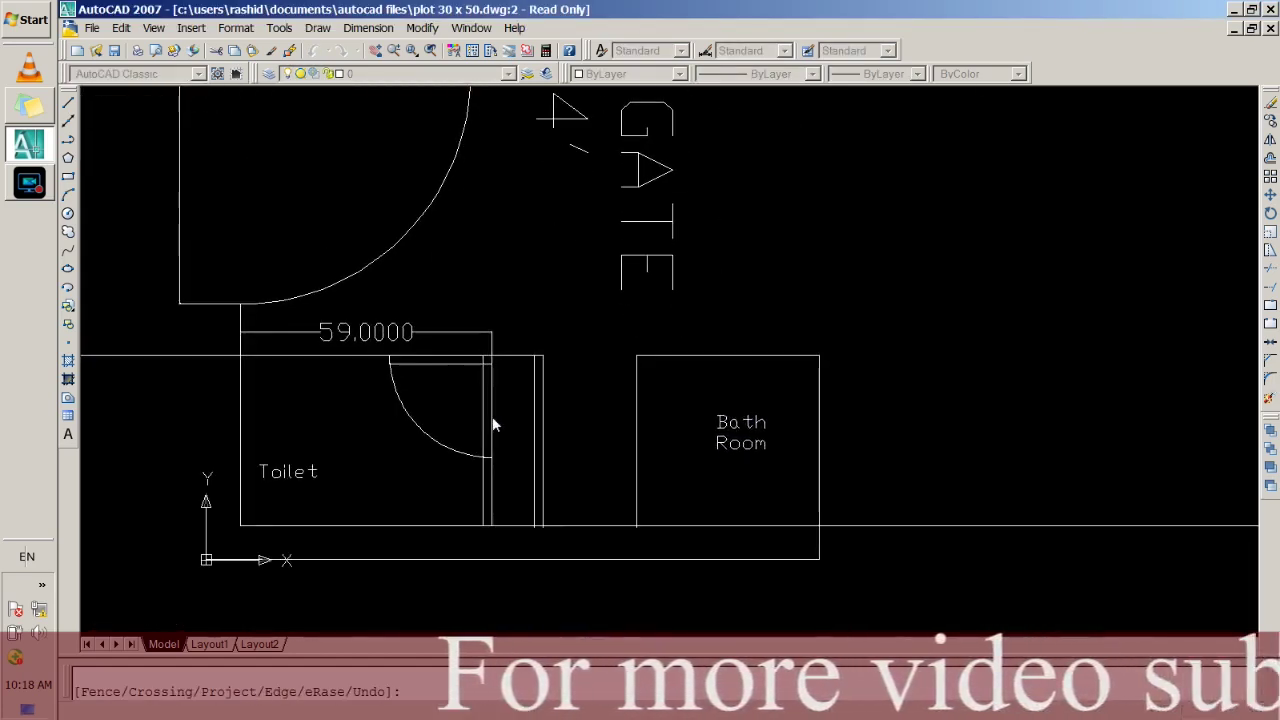
pyautogui.press('Escape')
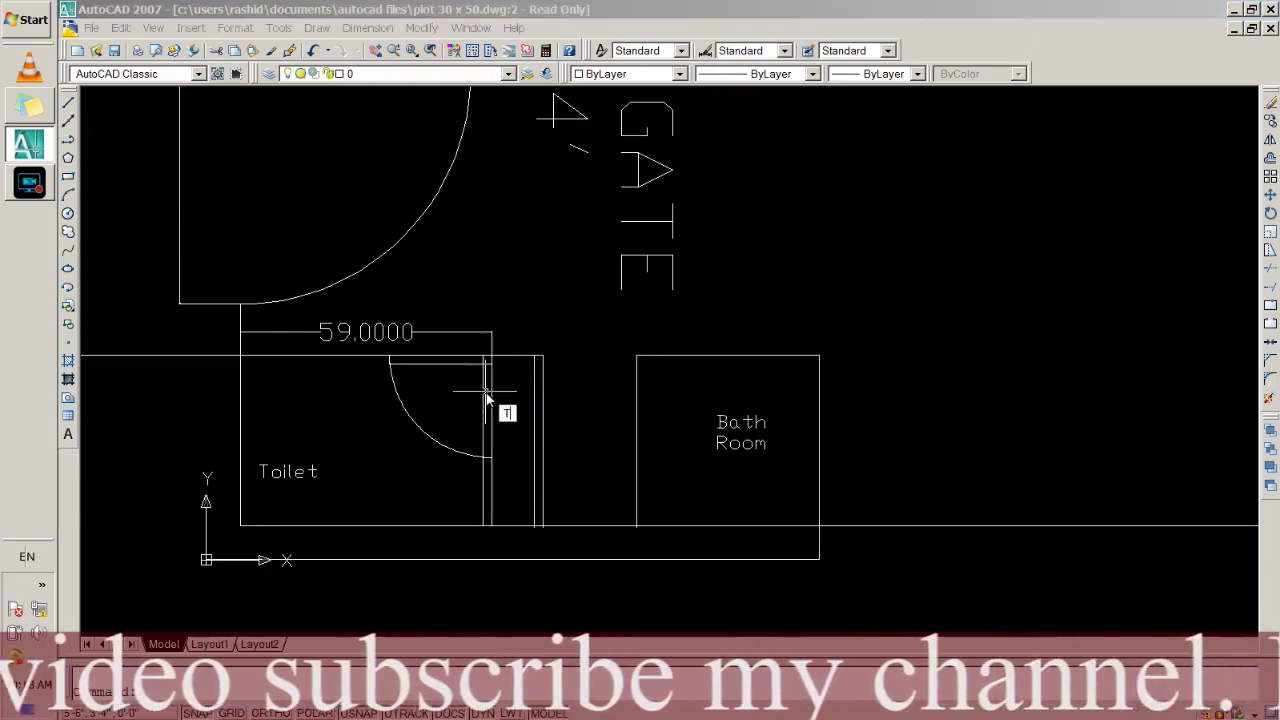
# Trim the wall line inside the door swing, then undo that trim.
pyautogui.write('TRIM')
pyautogui.press('Return')
pyautogui.press('Return')
pyautogui.click(482, 392)
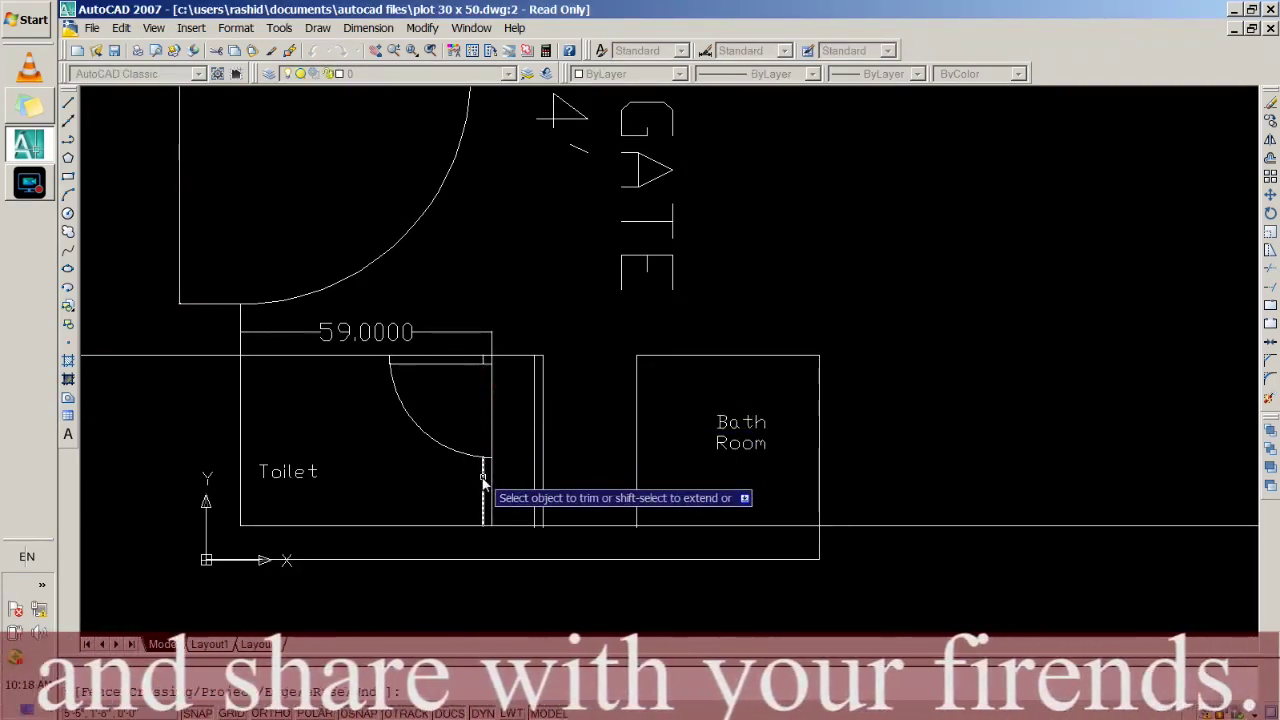
pyautogui.write('u')
pyautogui.press('Return')
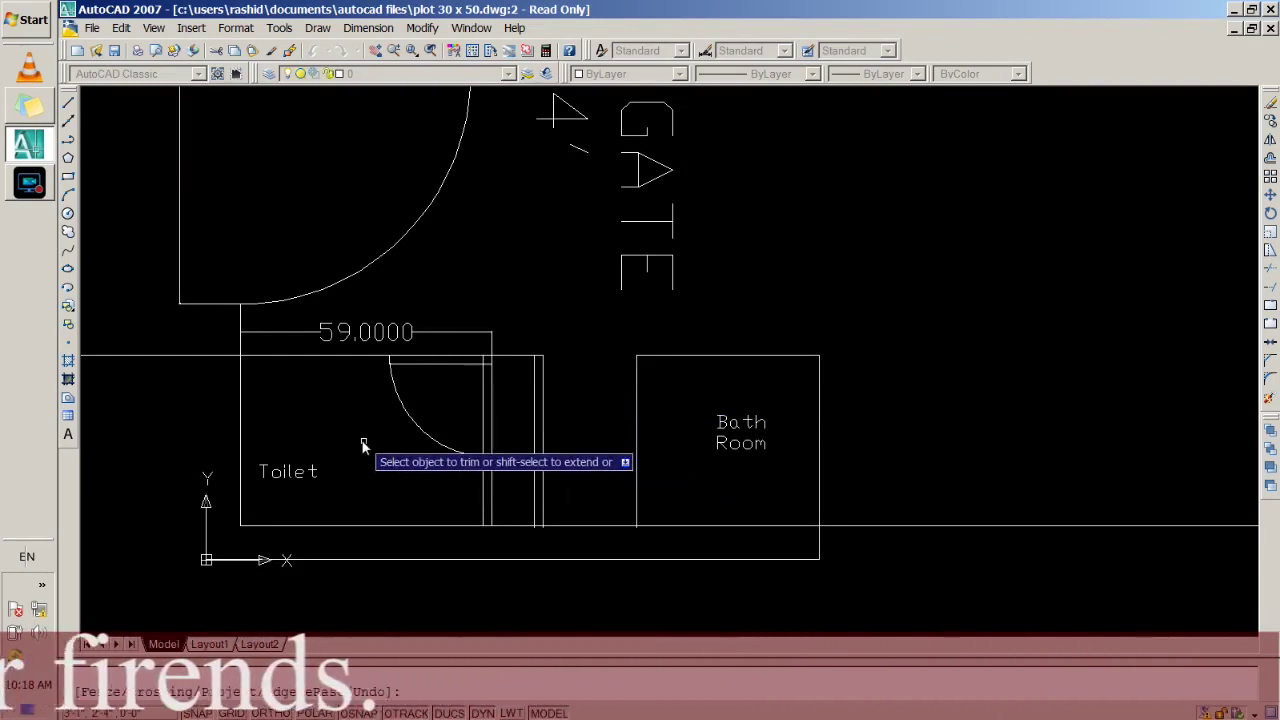
# Trim the wall line below the door, leaving a clean quarter-circle door symbol.
pyautogui.scroll(3, 471, 462)
pyautogui.scroll(-2, 471, 459)
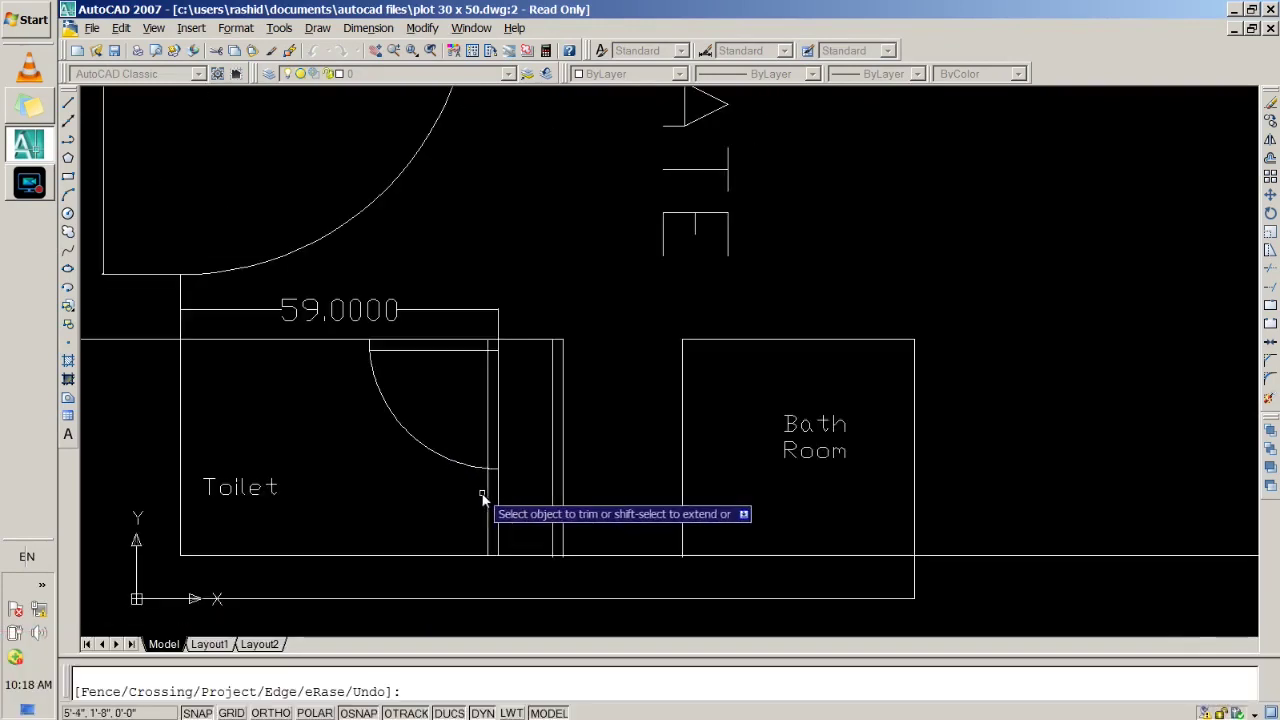
pyautogui.click(488, 497)
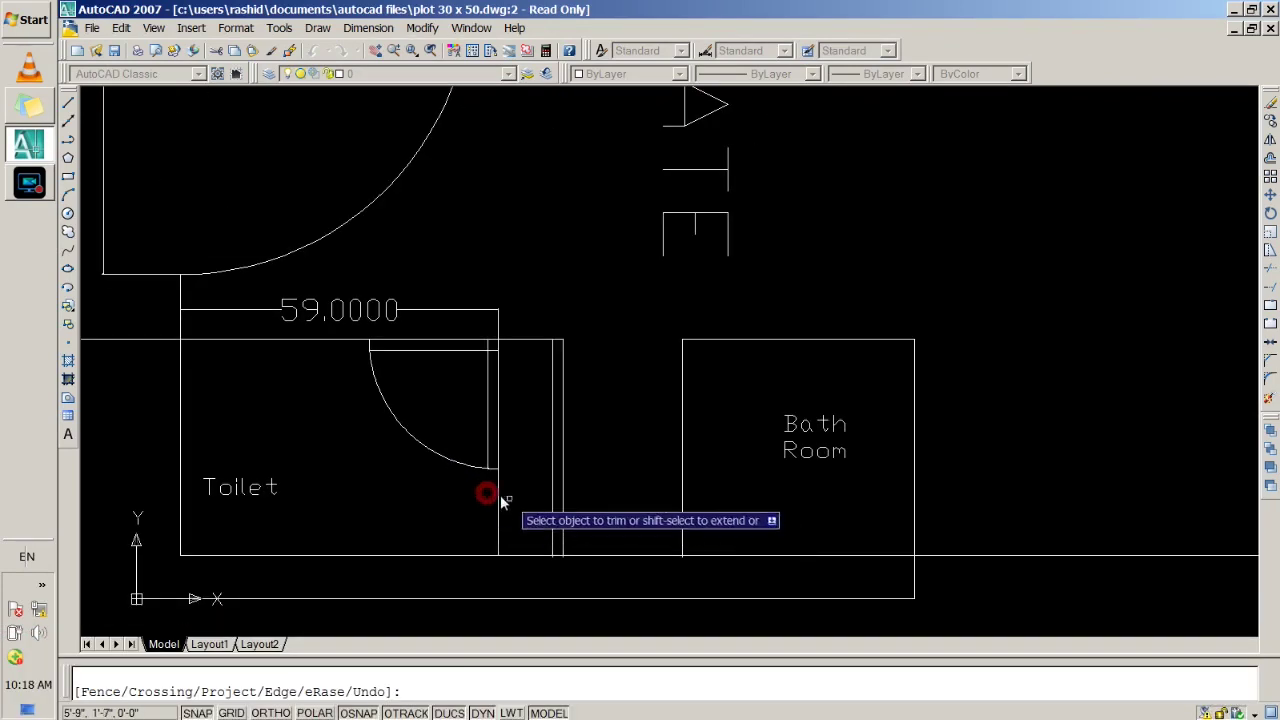
pyautogui.scroll(-2, 425, 456)
pyautogui.scroll(5, 389, 442)
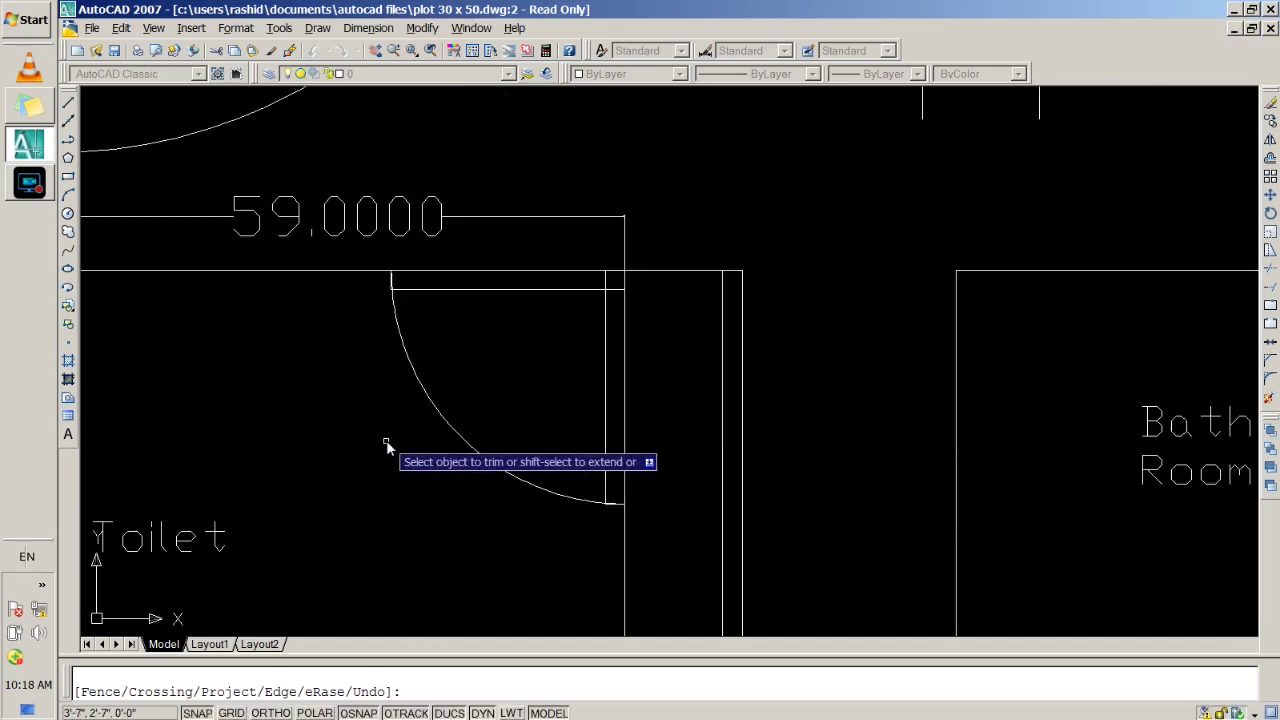
pyautogui.press('Escape')
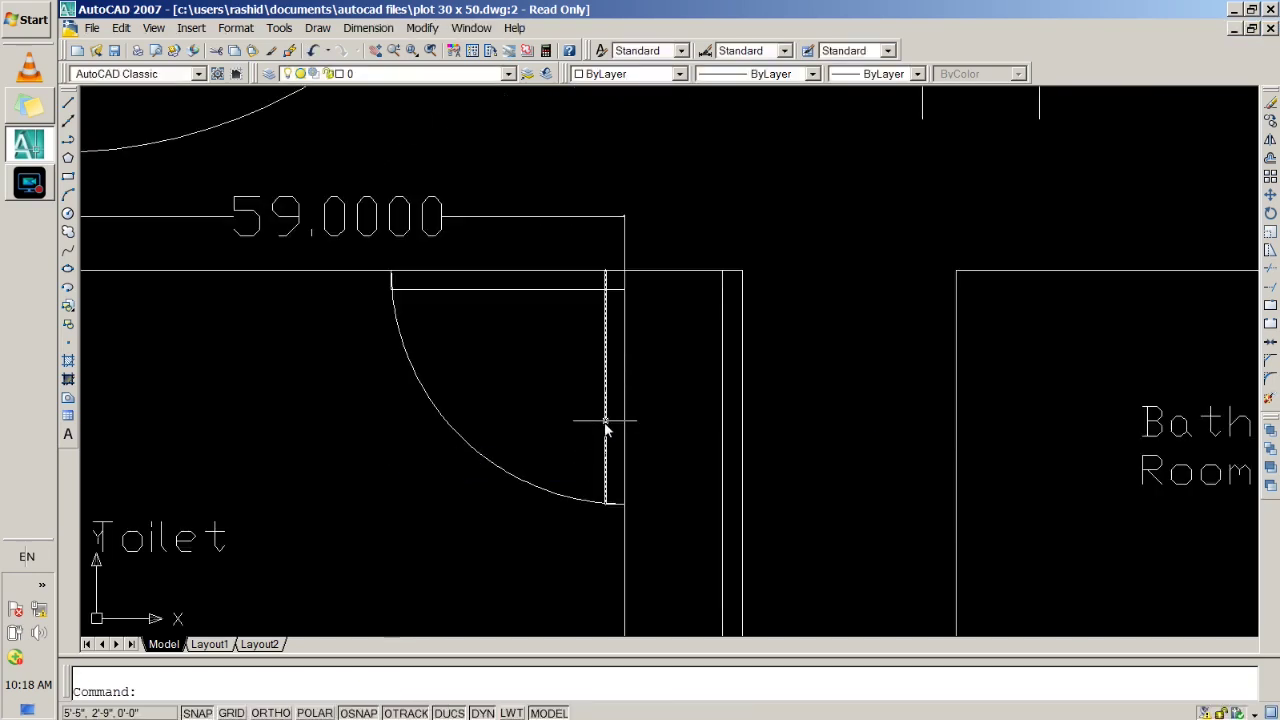
pyautogui.scroll(-2, 601, 421)
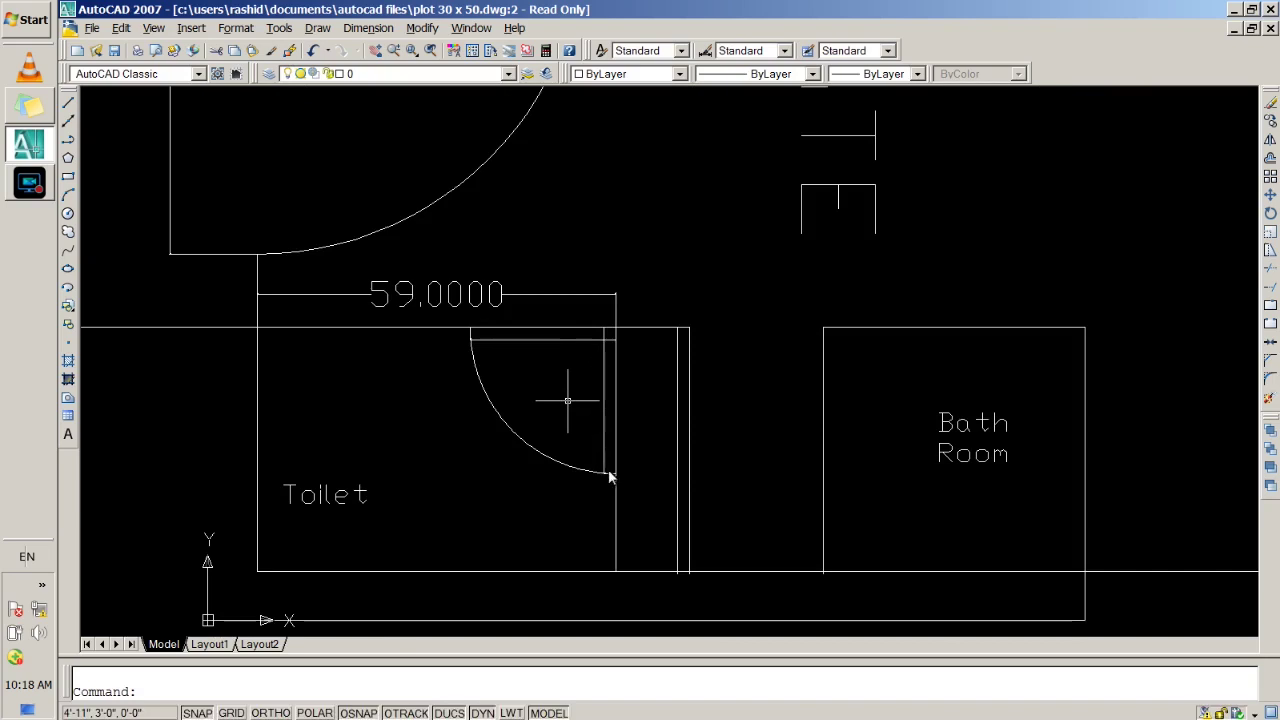
pyautogui.scroll(-3, 486, 397)
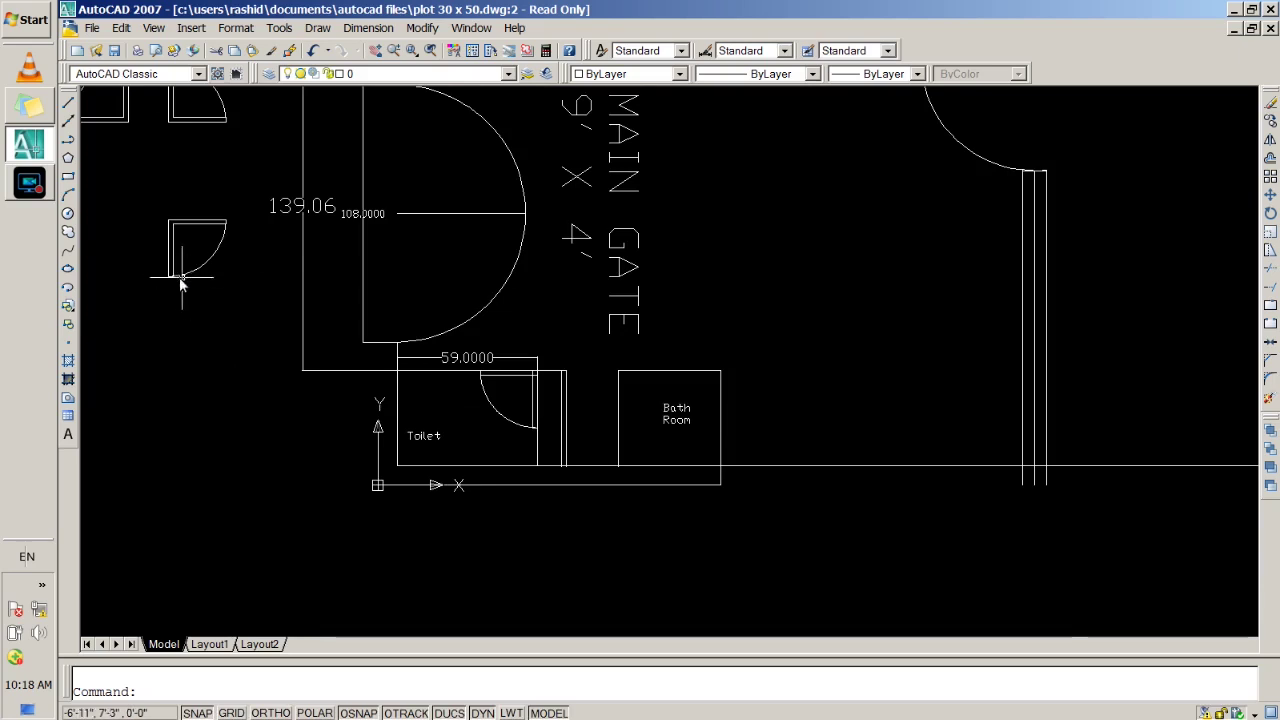
pyautogui.moveTo(170, 352); pyautogui.dragTo(346, 440, button='middle')
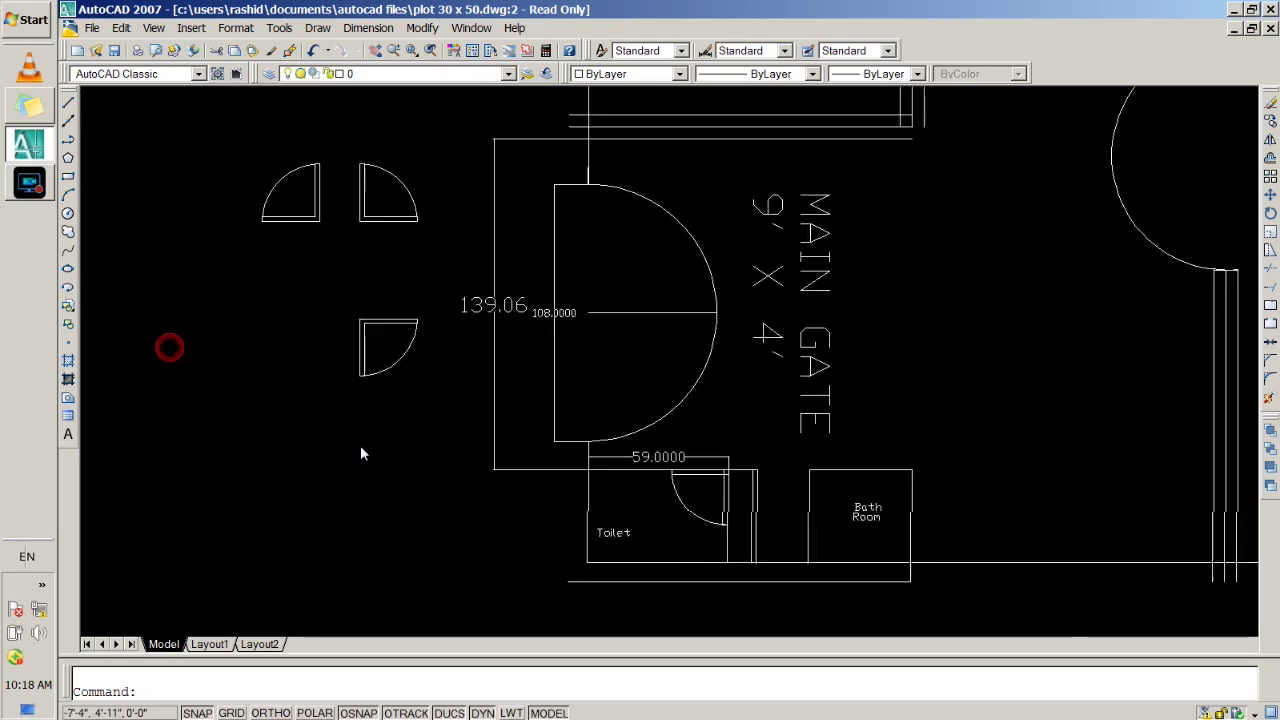
pyautogui.click(276, 362)
pyautogui.click(263, 342)
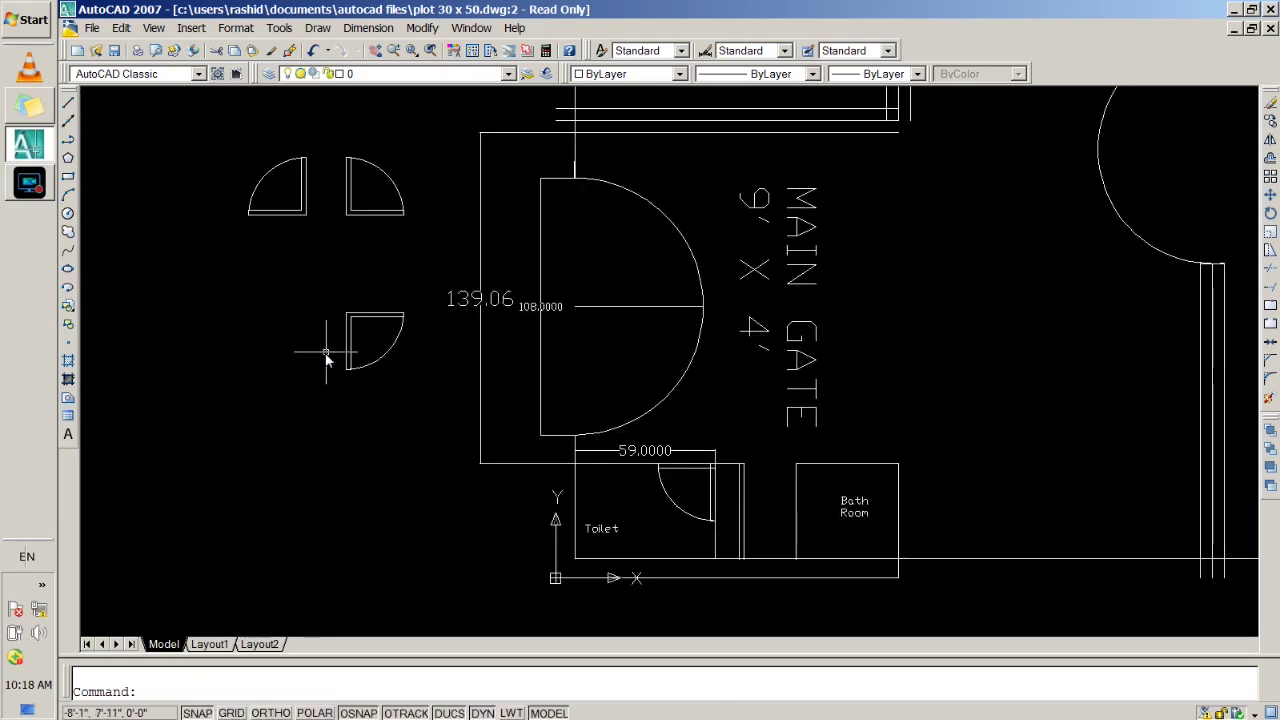
pyautogui.scroll(3, 781, 513)
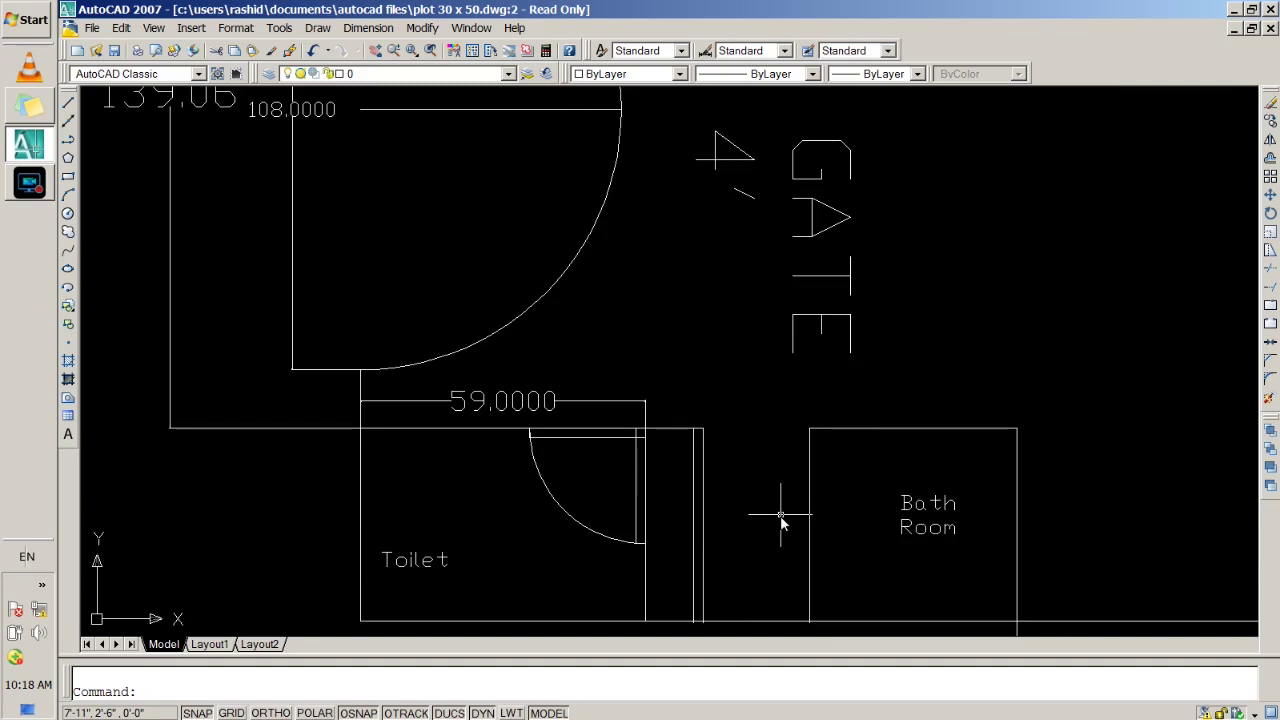
pyautogui.scroll(3, 752, 492)
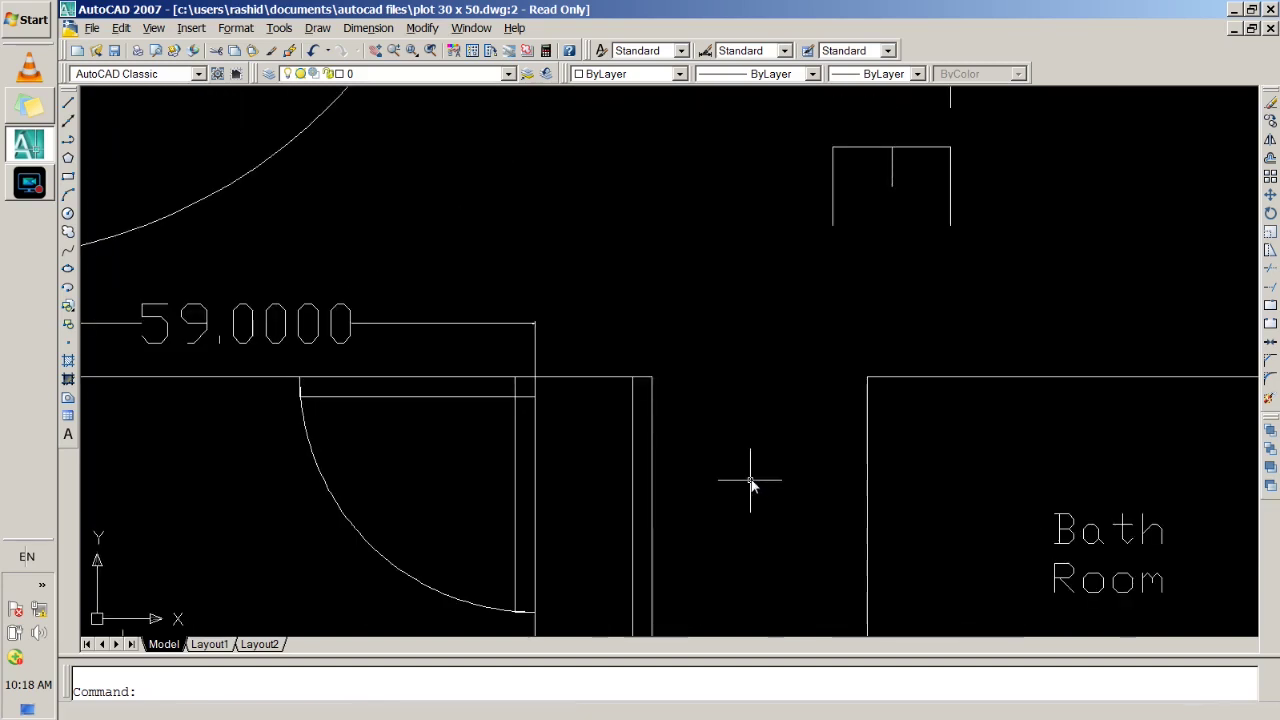
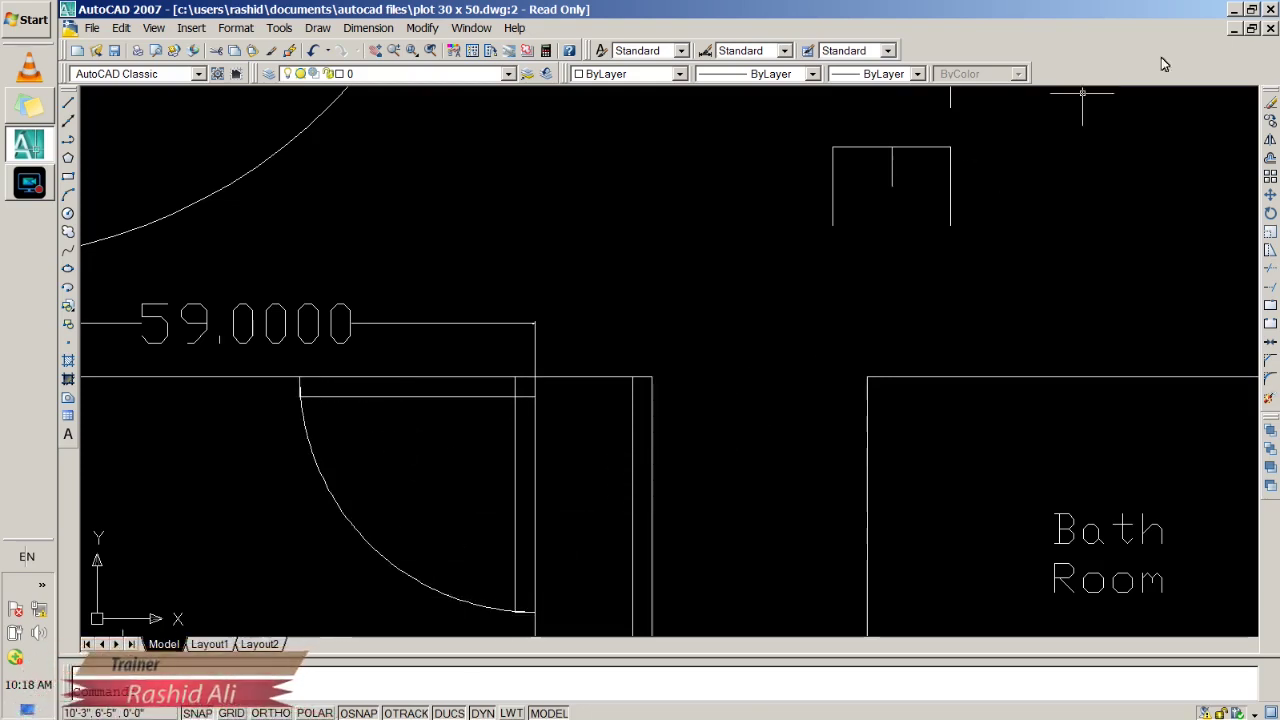
# Abandon mirroring the toilet door's leaf and arc, leaving it unchanged, and start Offset.
pyautogui.click(1270, 140)
pyautogui.scroll(-2, 781, 294)
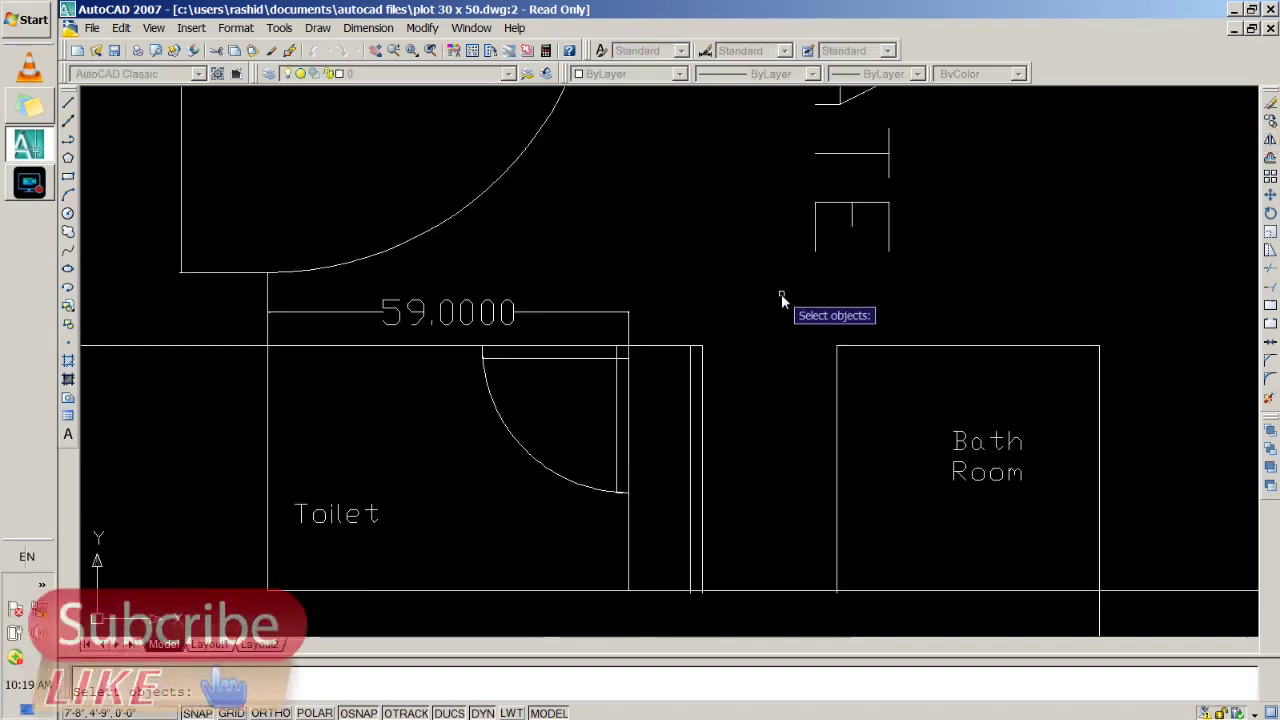
pyautogui.click(622, 388)
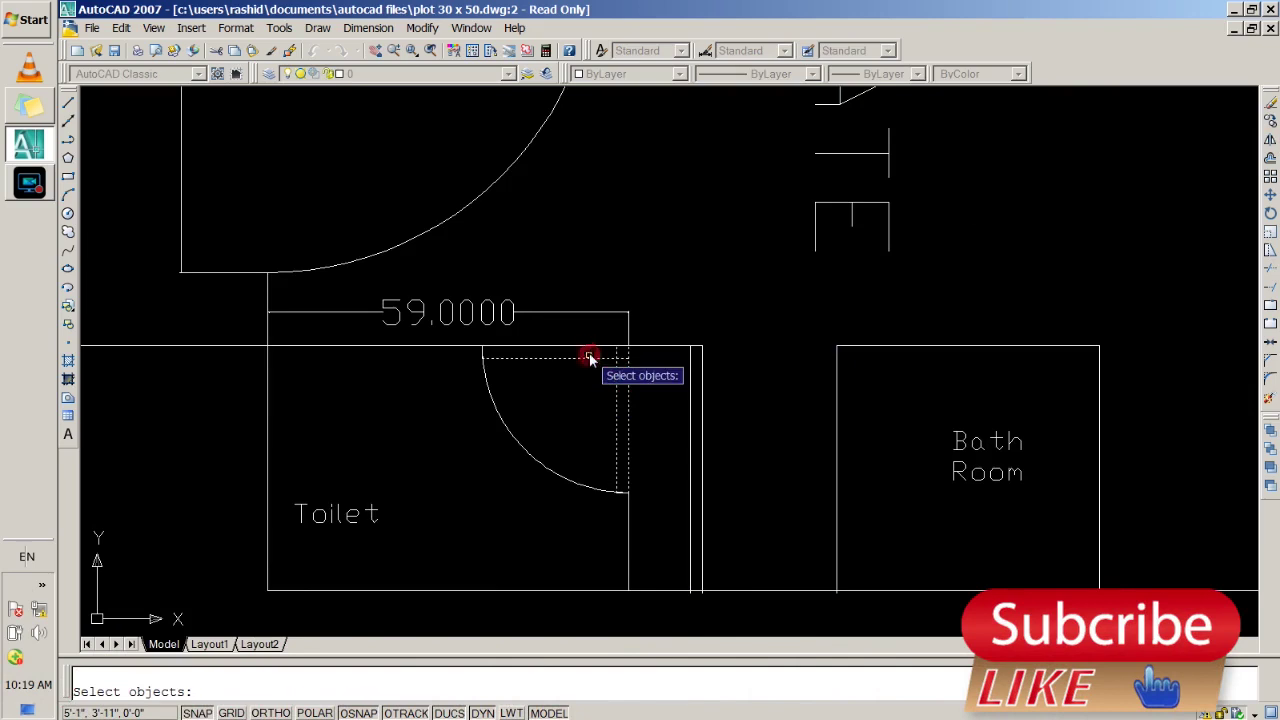
pyautogui.click(494, 402)
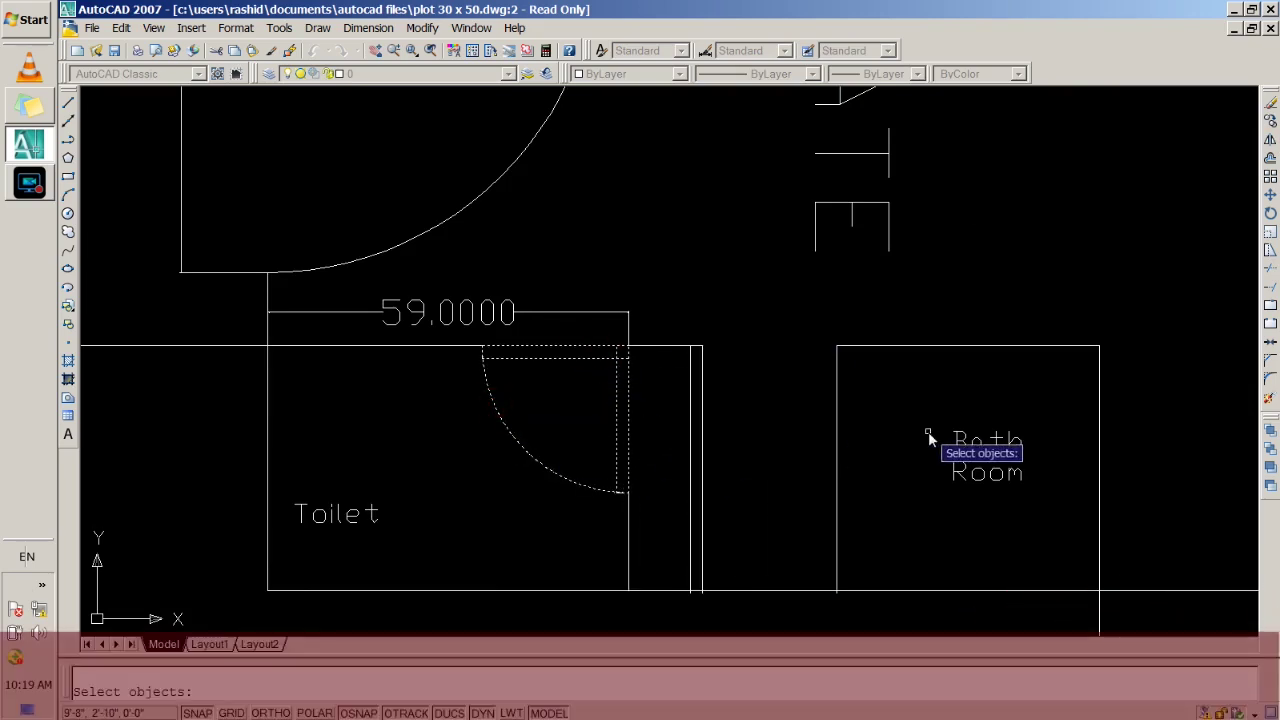
pyautogui.press('Return')
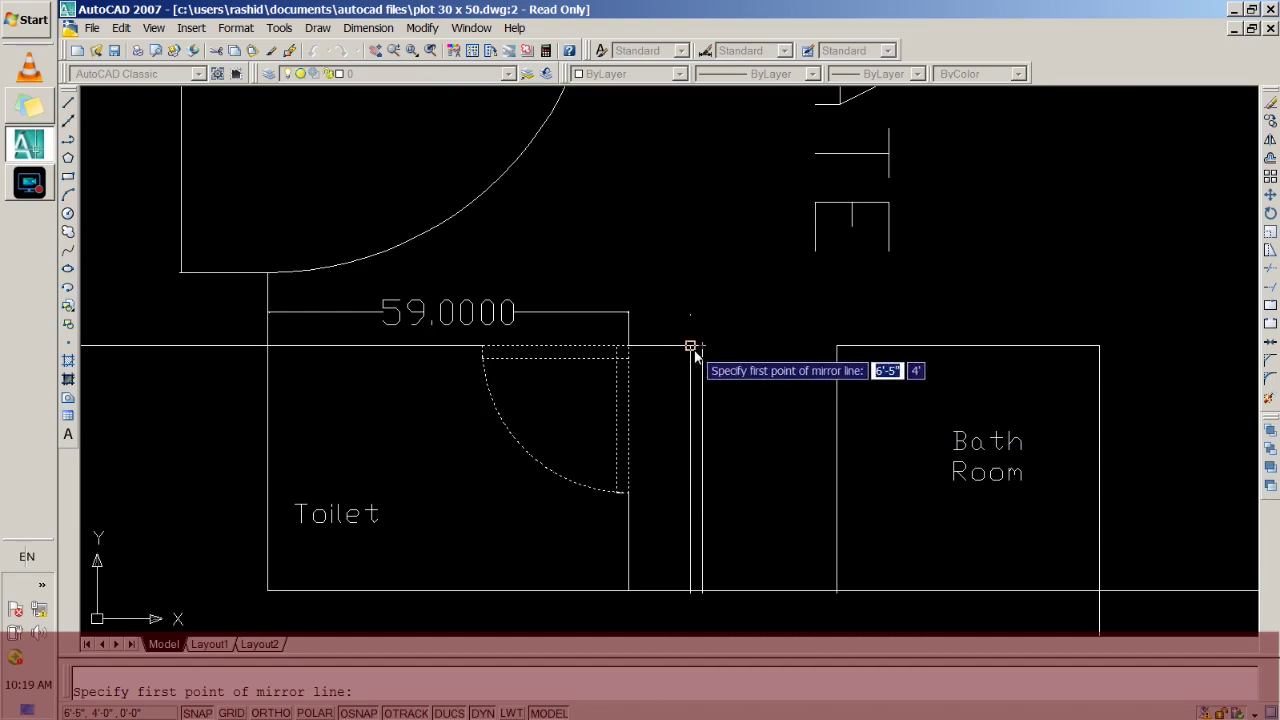
pyautogui.click(690, 347)
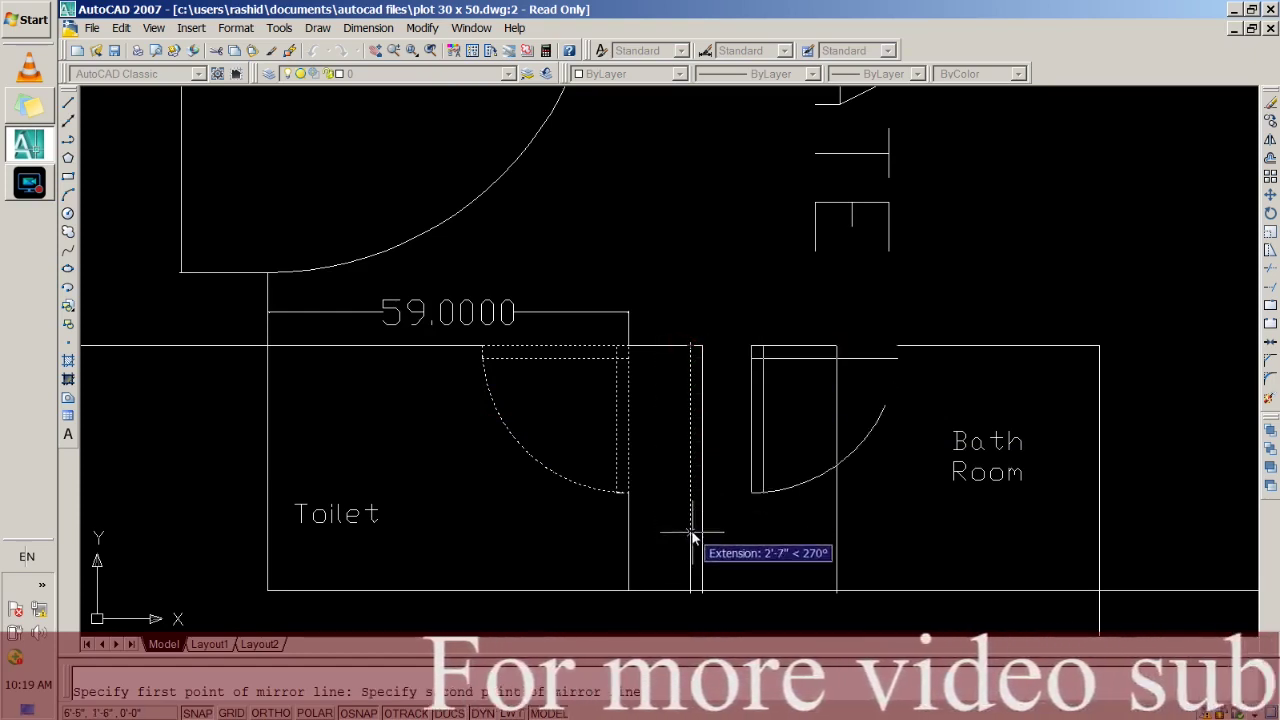
pyautogui.press('Escape')
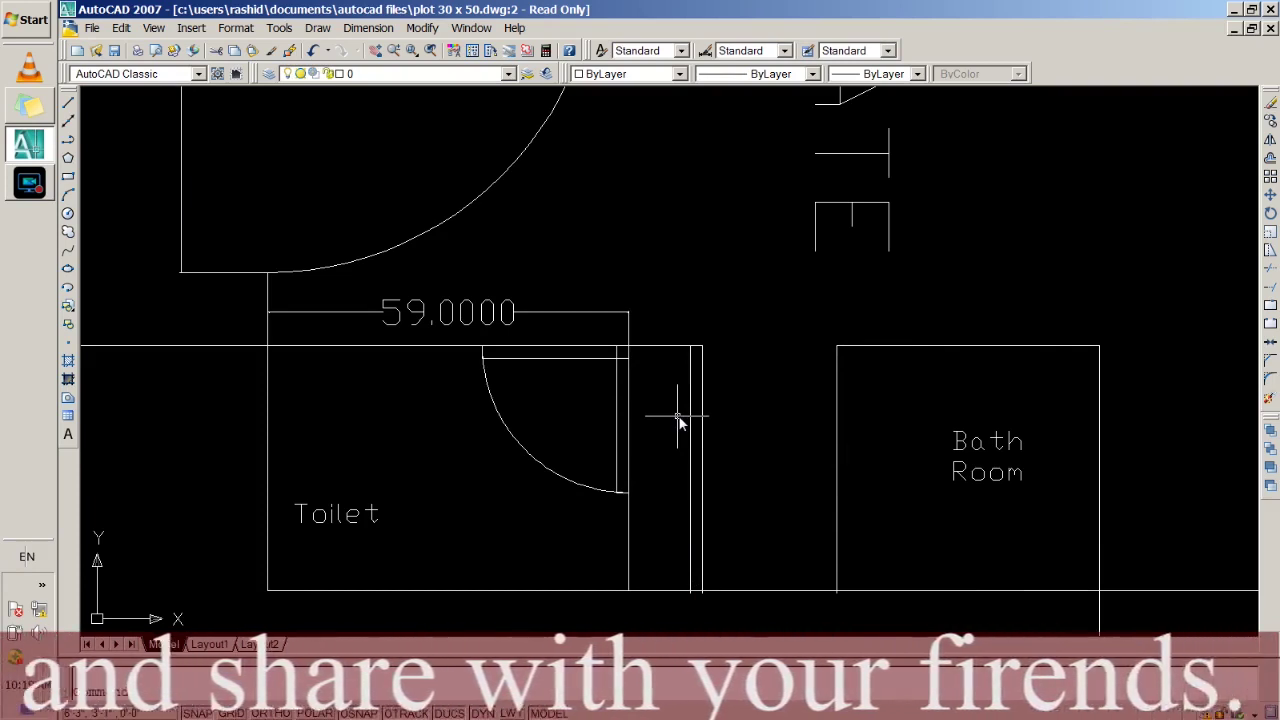
pyautogui.write('o')
pyautogui.press('Return')
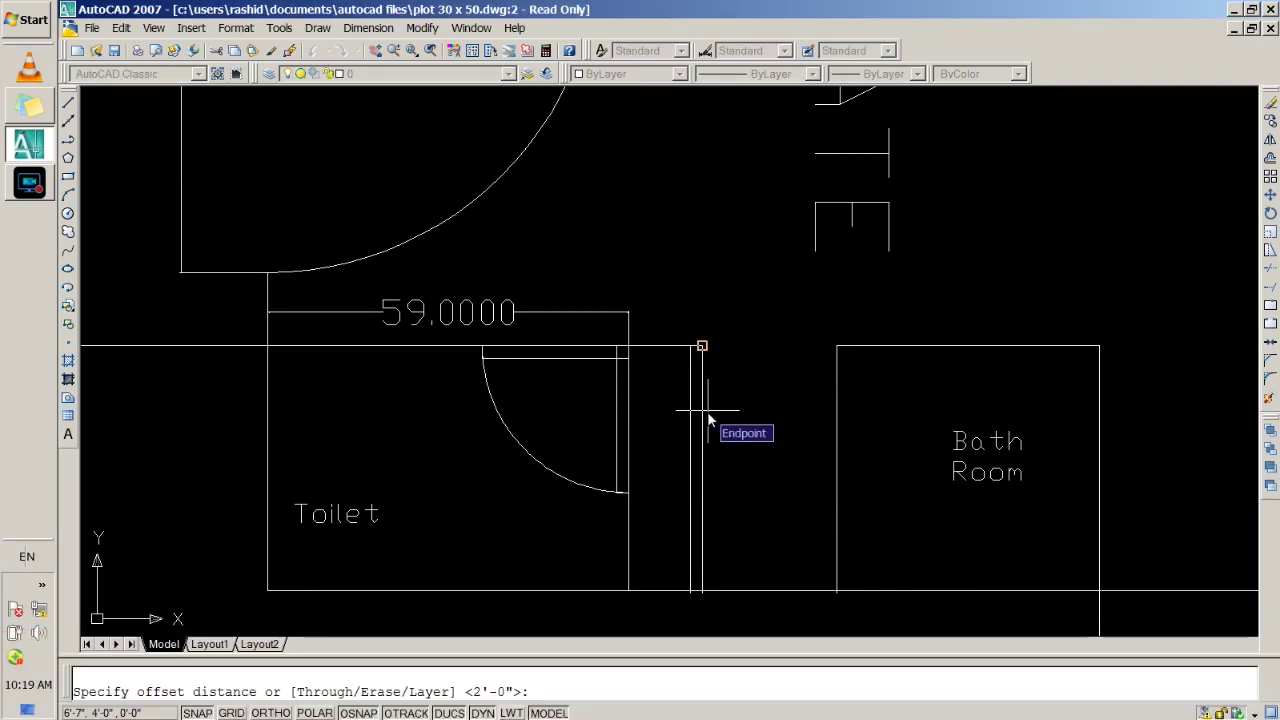
# Offset the doorway wall line by 3 to its left side.
pyautogui.write('3')
pyautogui.press('Return')
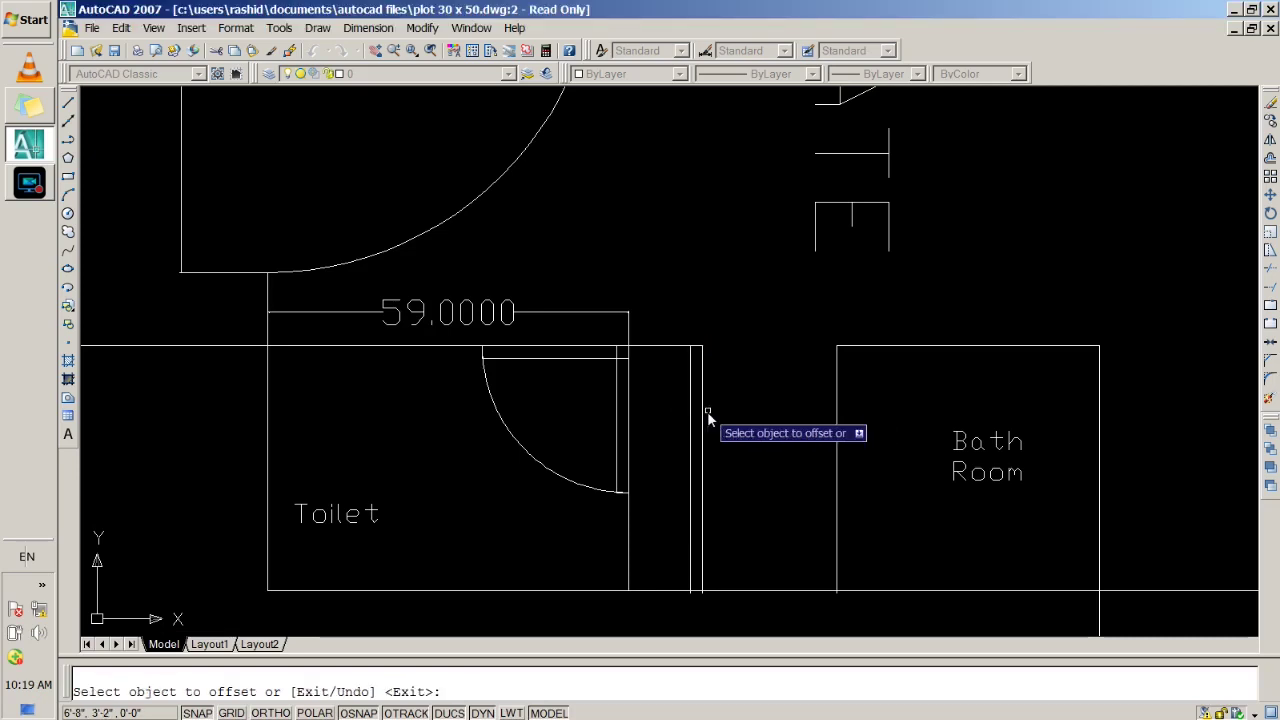
pyautogui.click(688, 420)
pyautogui.click(675, 429)
pyautogui.press('Return')
pyautogui.write('MIR')
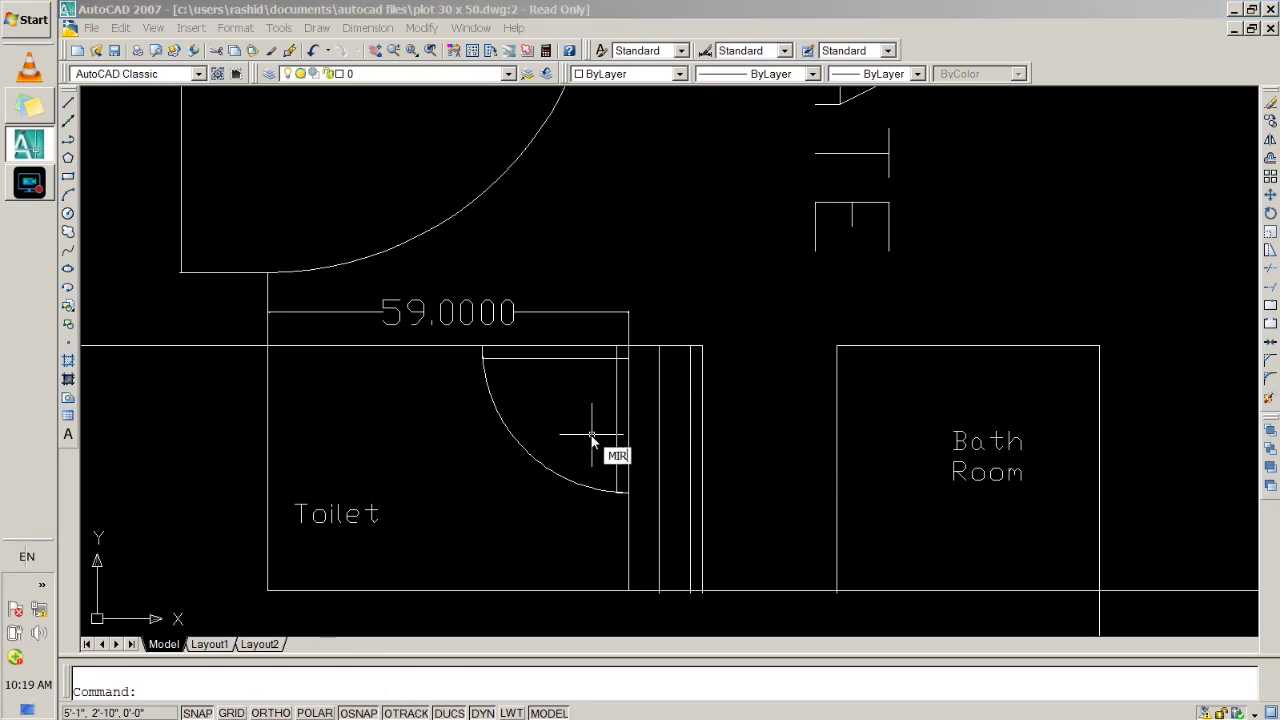
# Mirror the toilet door across a vertical line at the jamb into the Bath Room, keeping the original.
pyautogui.press('Return')
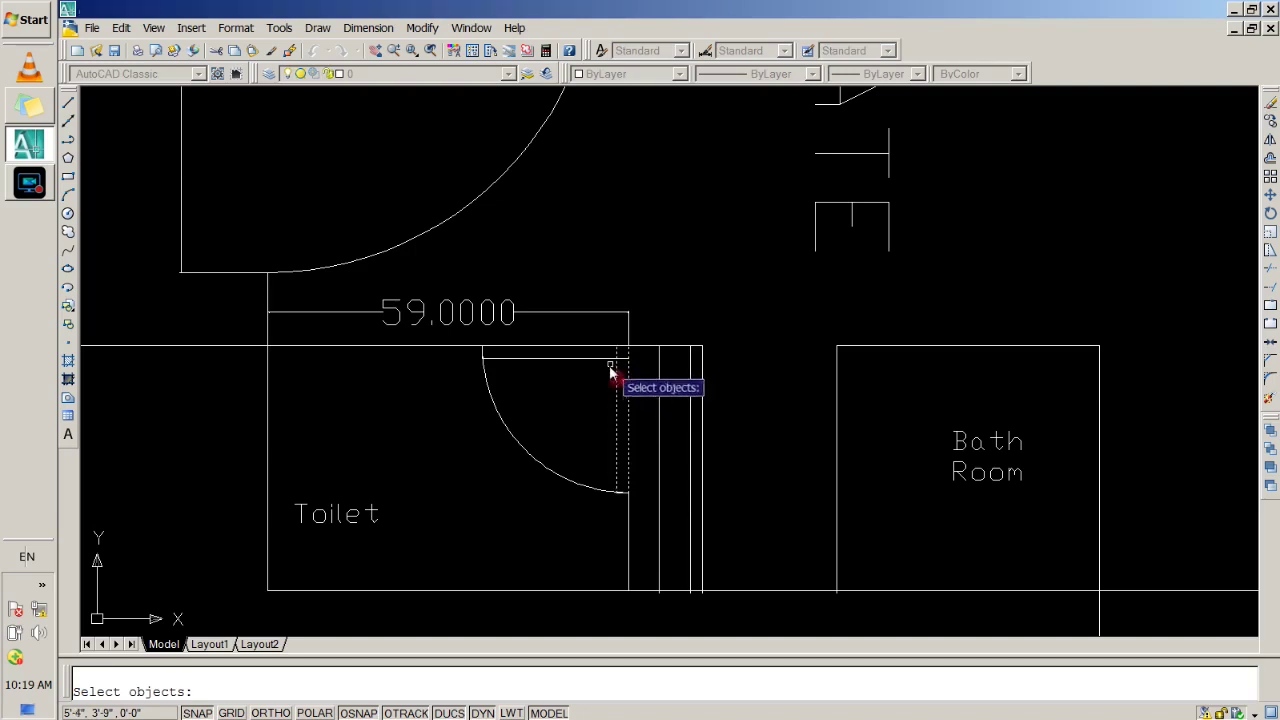
pyautogui.click(606, 364)
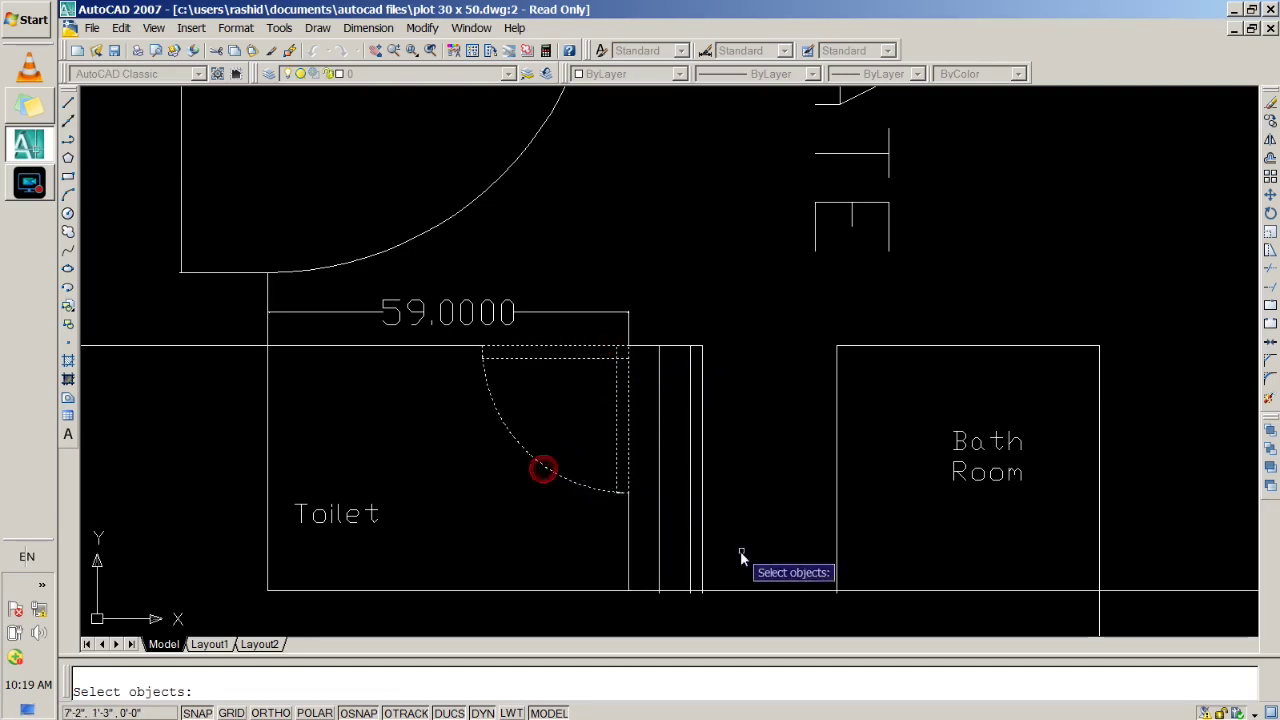
pyautogui.press('Return')
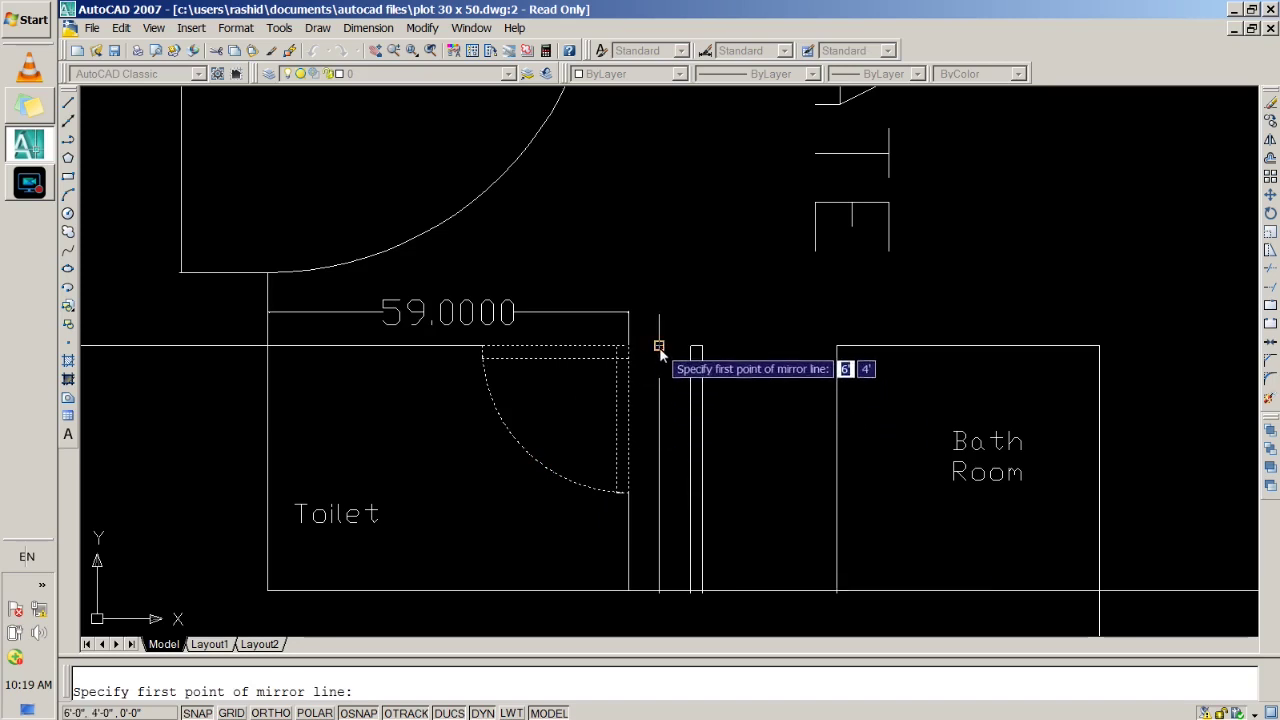
pyautogui.click(659, 347)
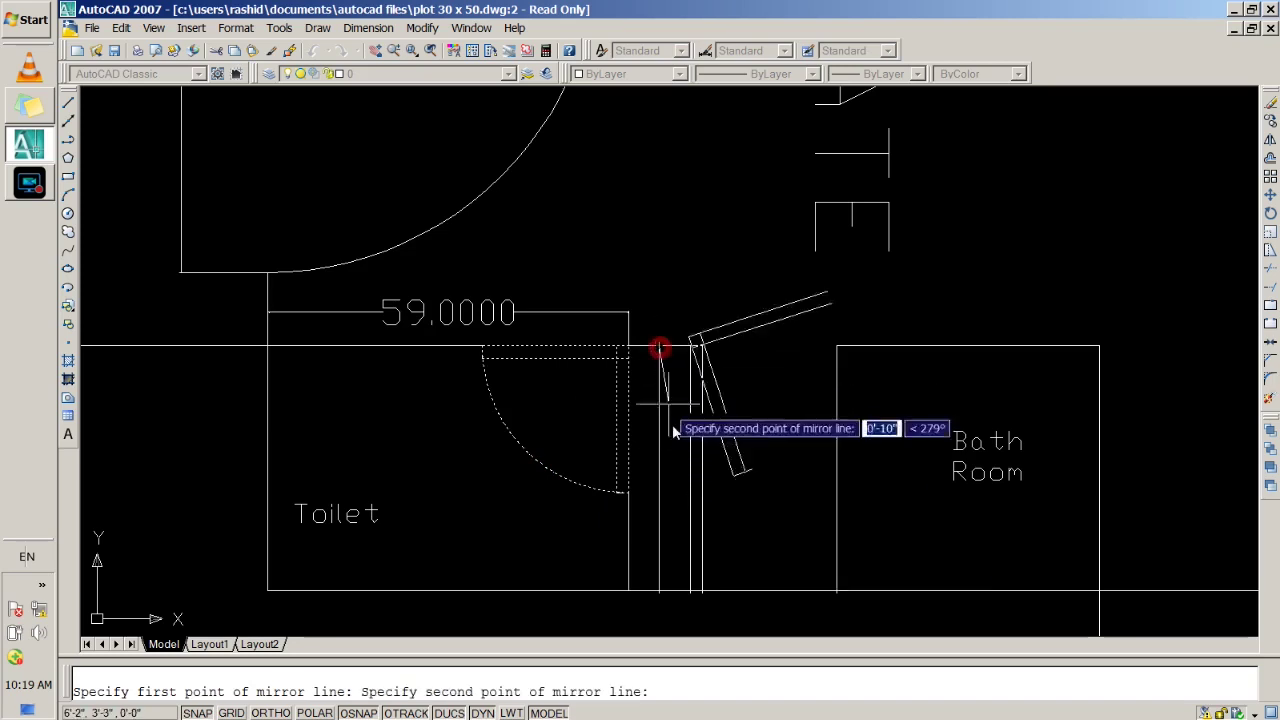
pyautogui.click(659, 594)
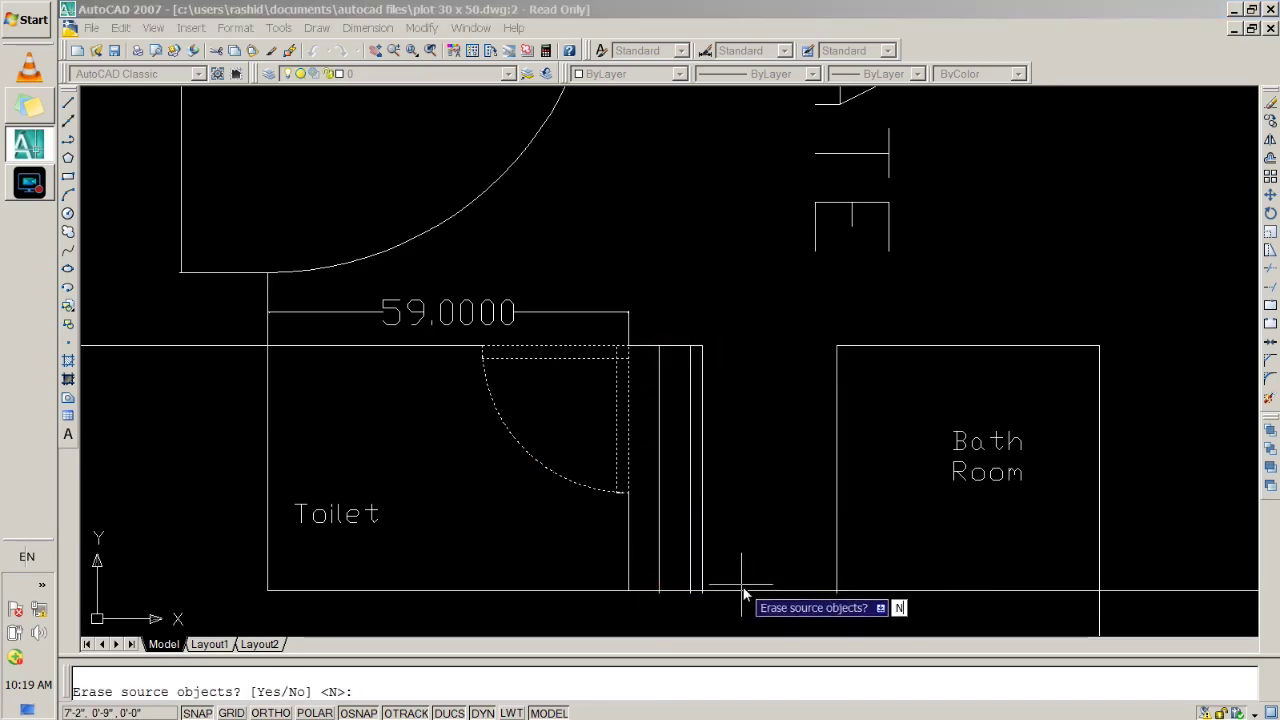
pyautogui.press('Return')
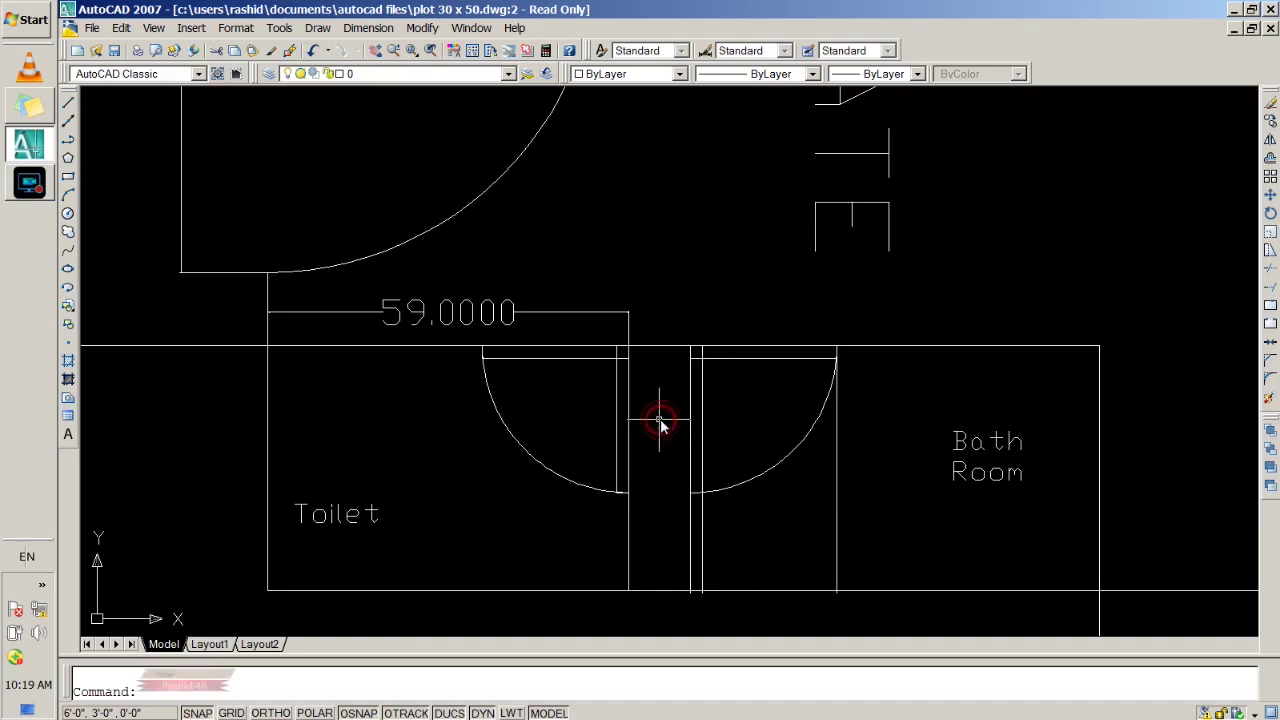
# Trim the two stray wall lines inside the Bath Room door opening.
pyautogui.write('TRIM')
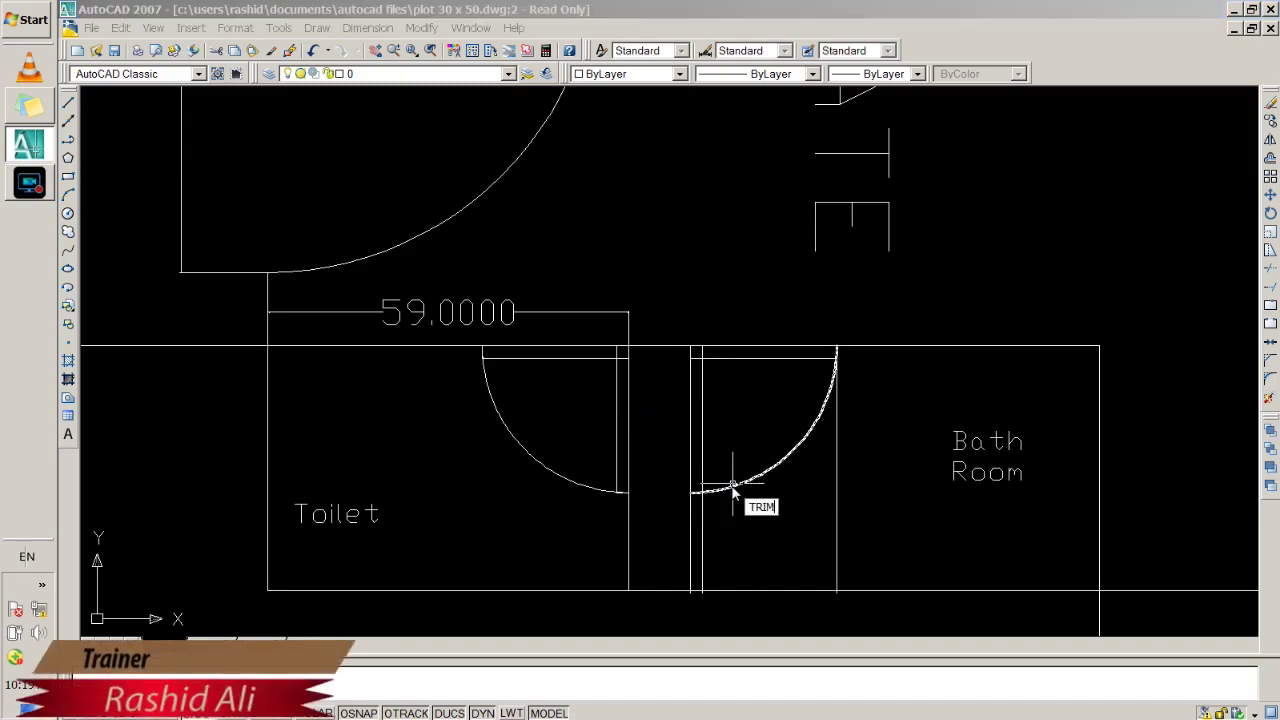
pyautogui.press('Return')
pyautogui.press('Return')
pyautogui.click(703, 520)
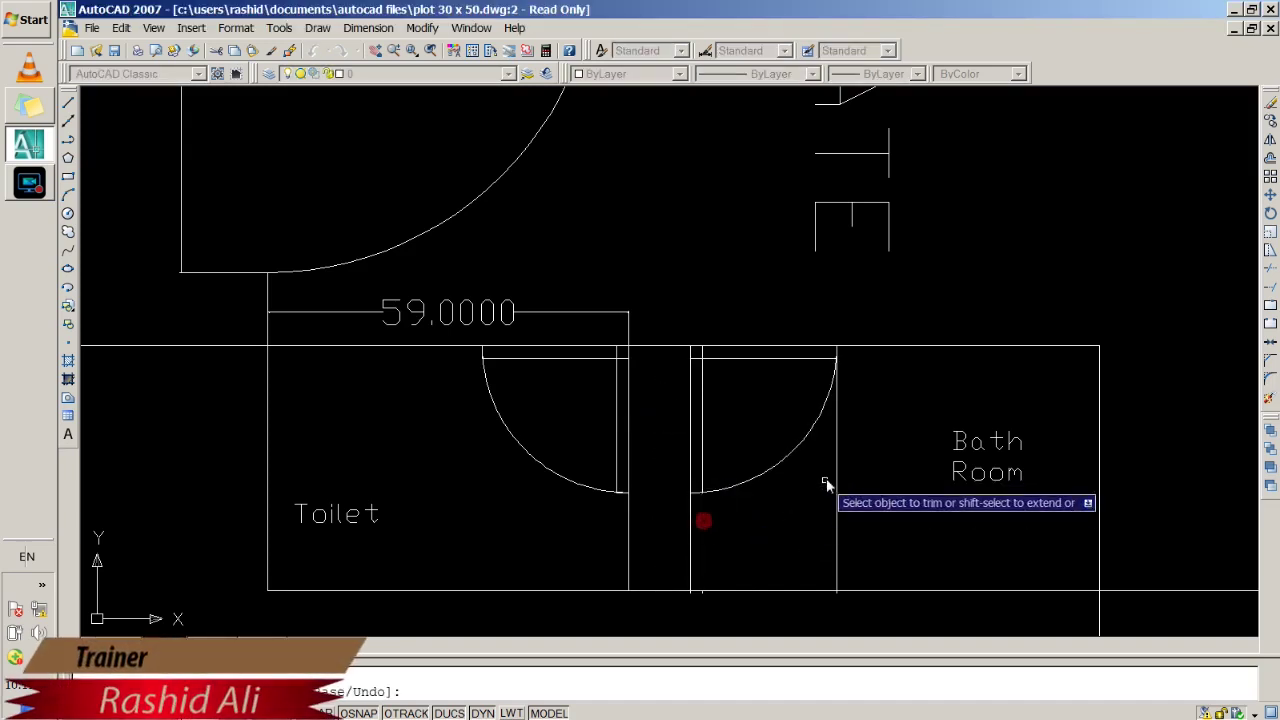
pyautogui.click(835, 455)
pyautogui.press('Return')
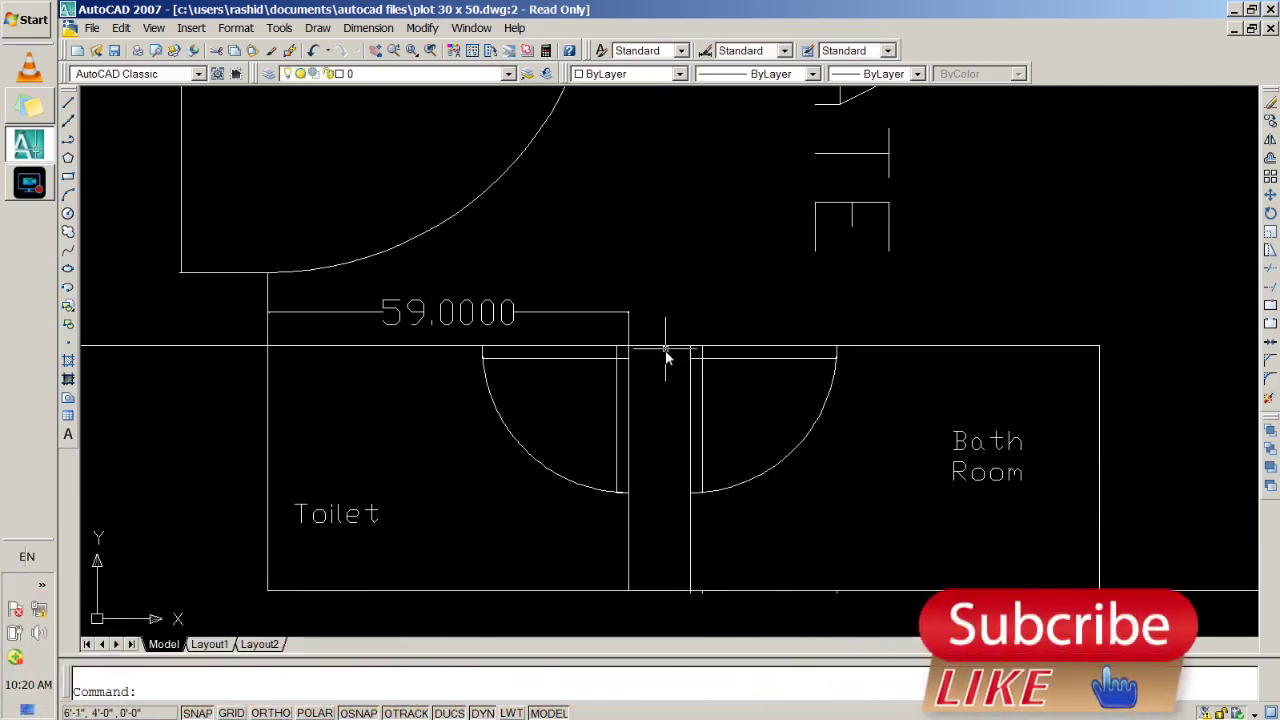
pyautogui.scroll(-2, 667, 375)
pyautogui.scroll(-2, 677, 366)
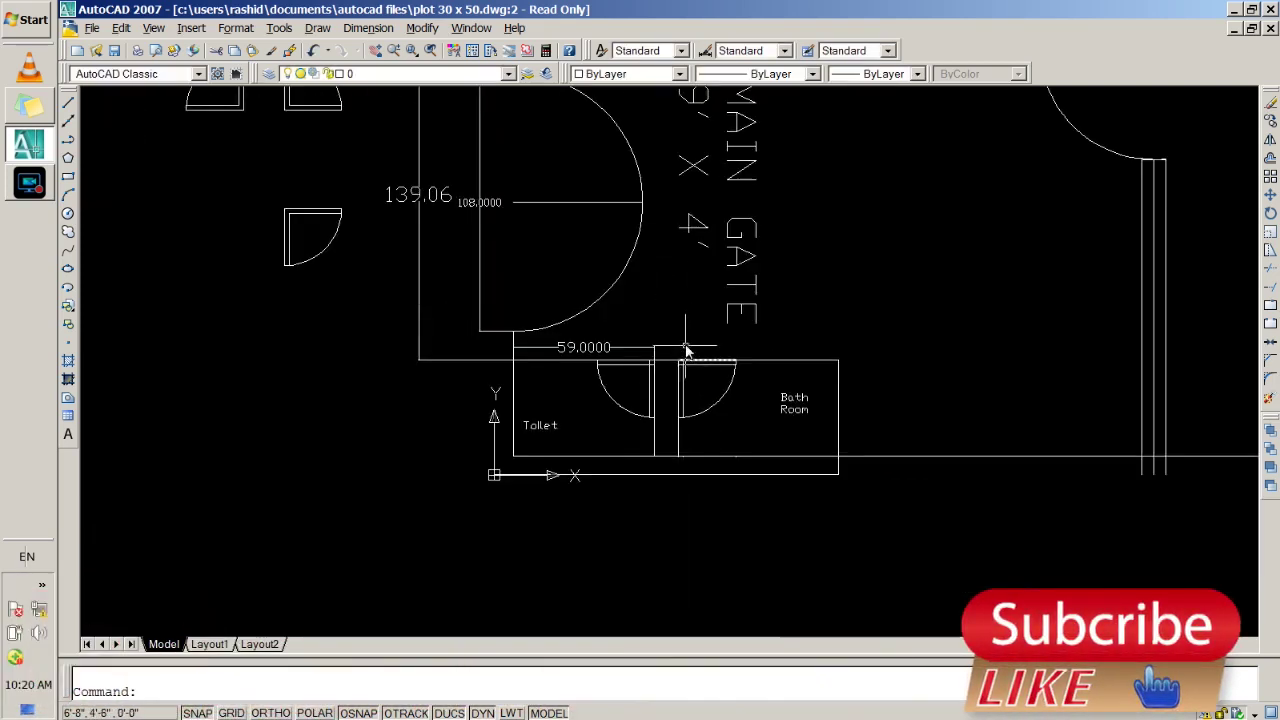
pyautogui.scroll(3, 686, 351)
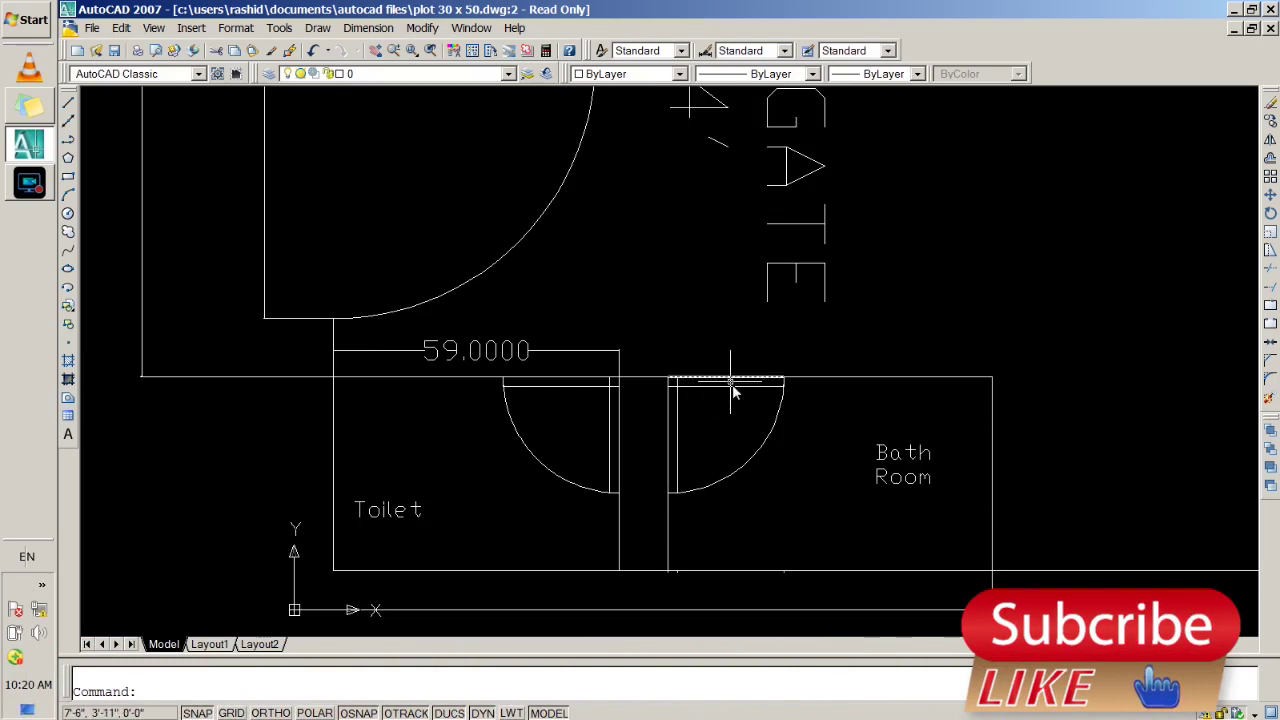
# Start a linear dimension from the Dimension menu.
pyautogui.click(369, 27)
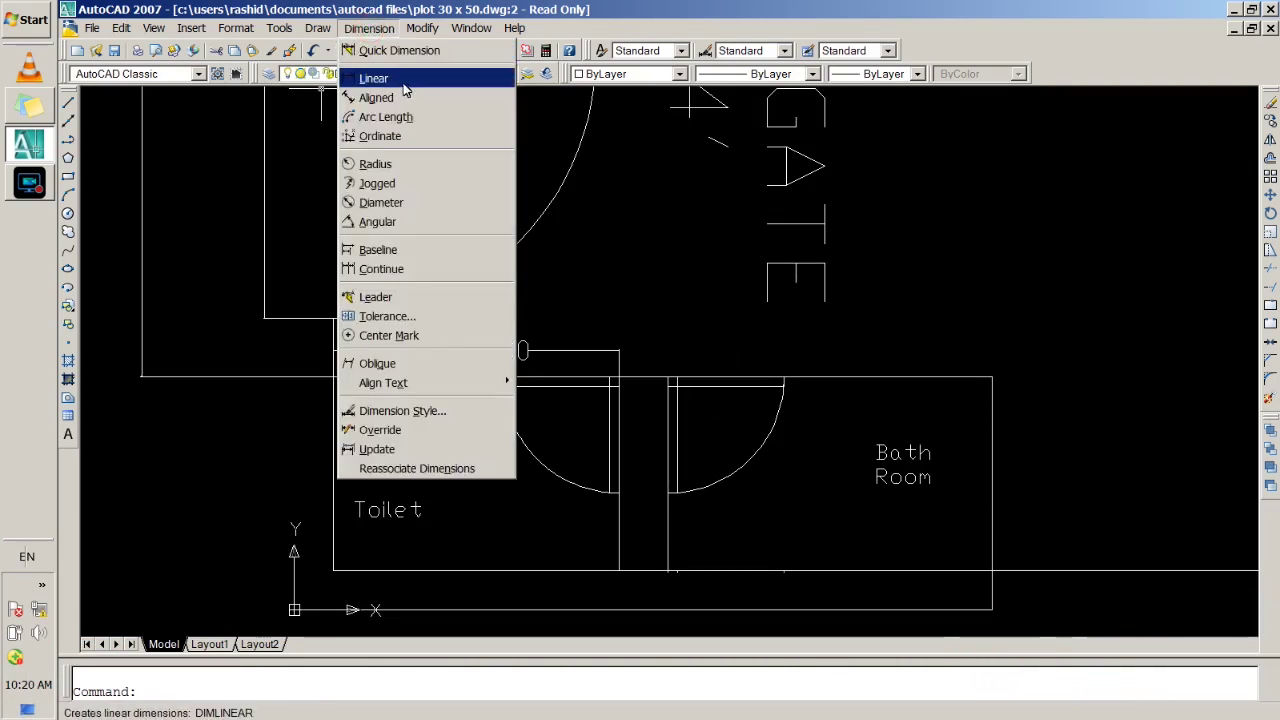
pyautogui.click(405, 88)
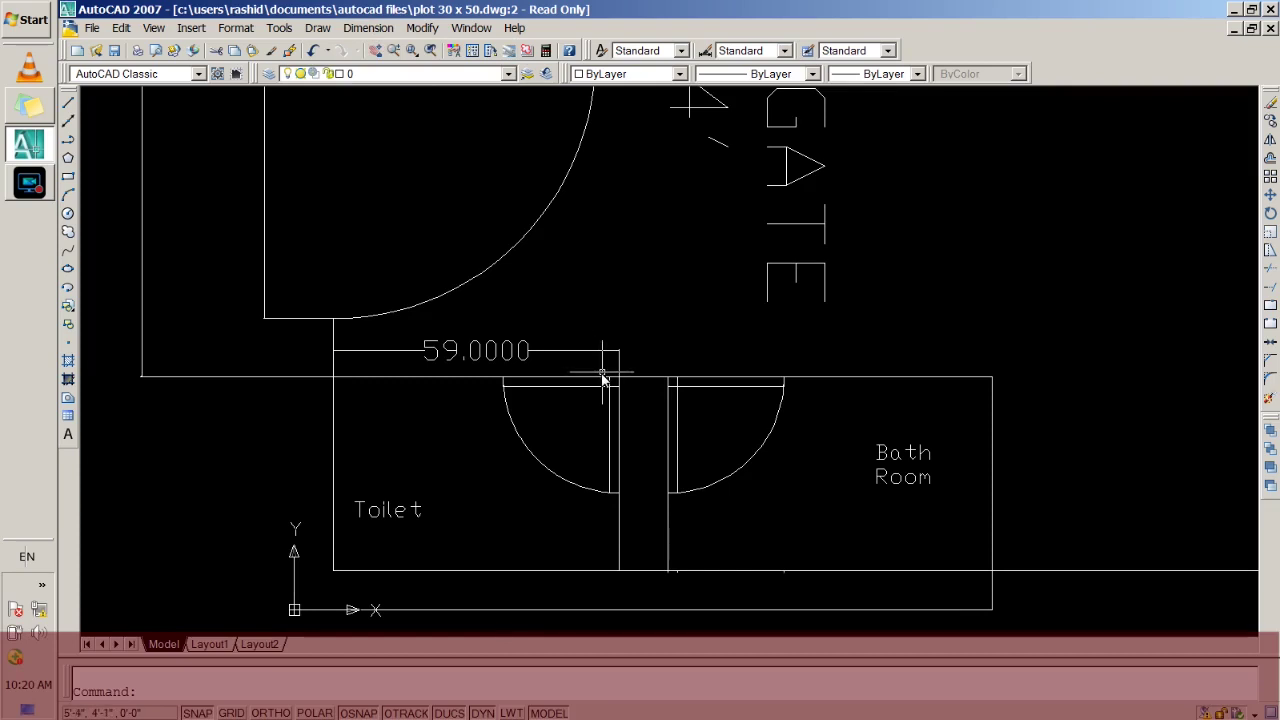
pyautogui.scroll(1, 689, 399)
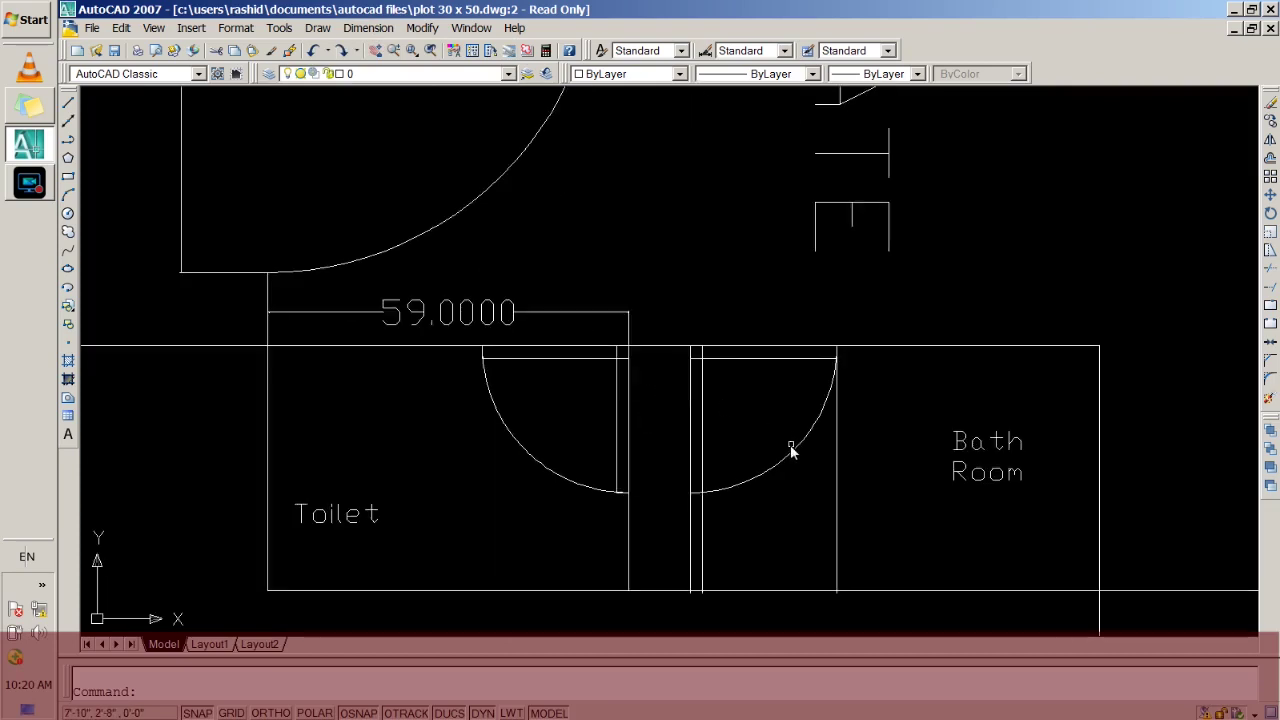
# Delete the 59.0000 dimension.
pyautogui.click(575, 313)
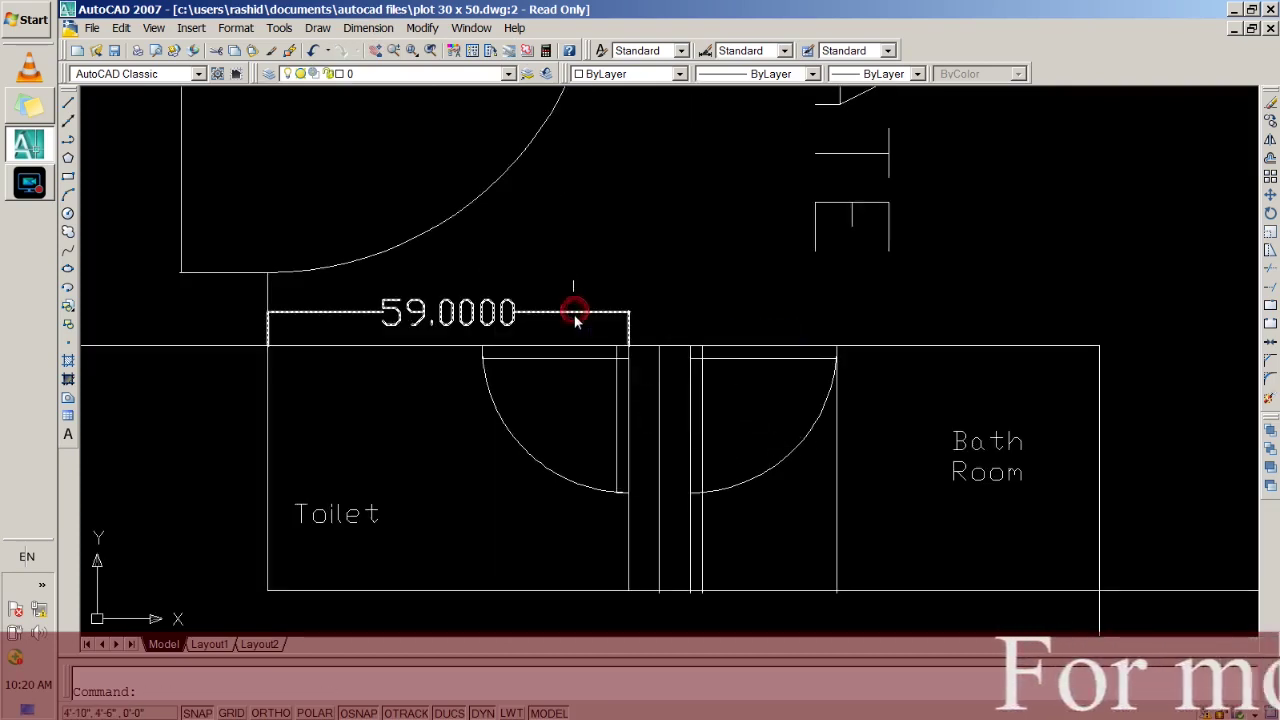
pyautogui.click(575, 313)
pyautogui.press('Delete')
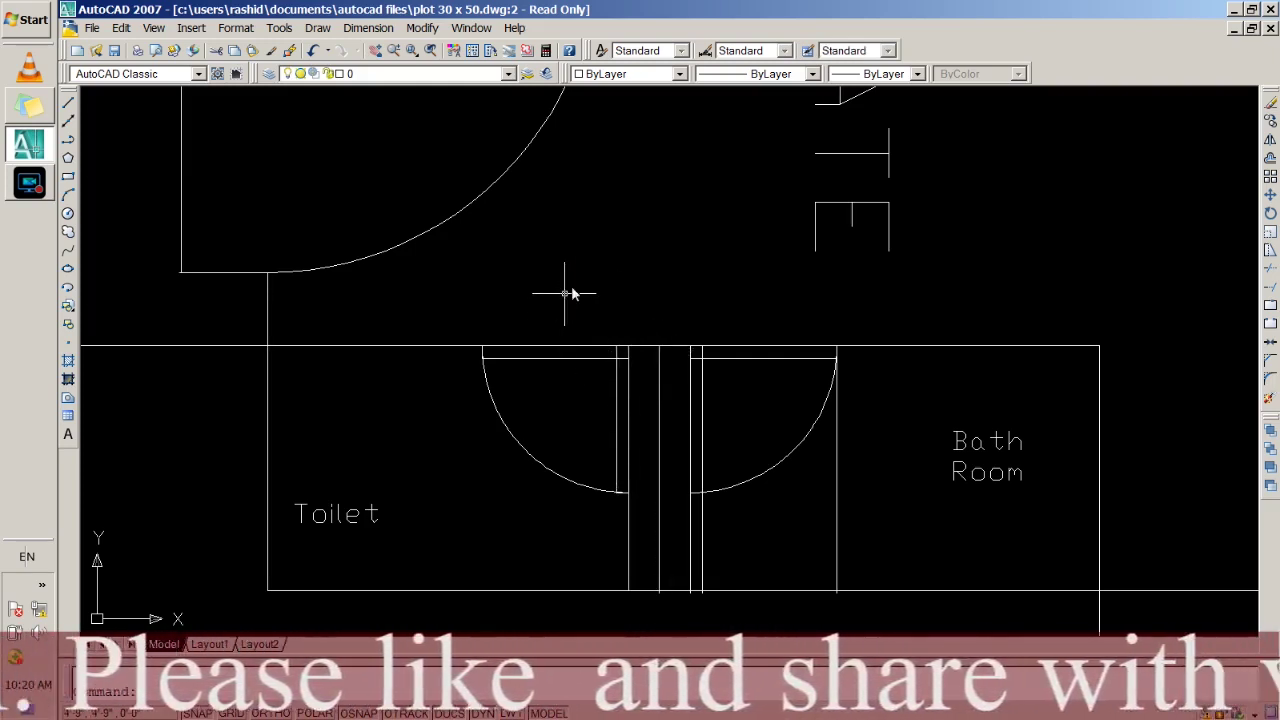
# Add aligned horizontal linear dimensions across the top walls of the Toilet and Bath Room.
pyautogui.click(369, 28)
pyautogui.click(373, 78)
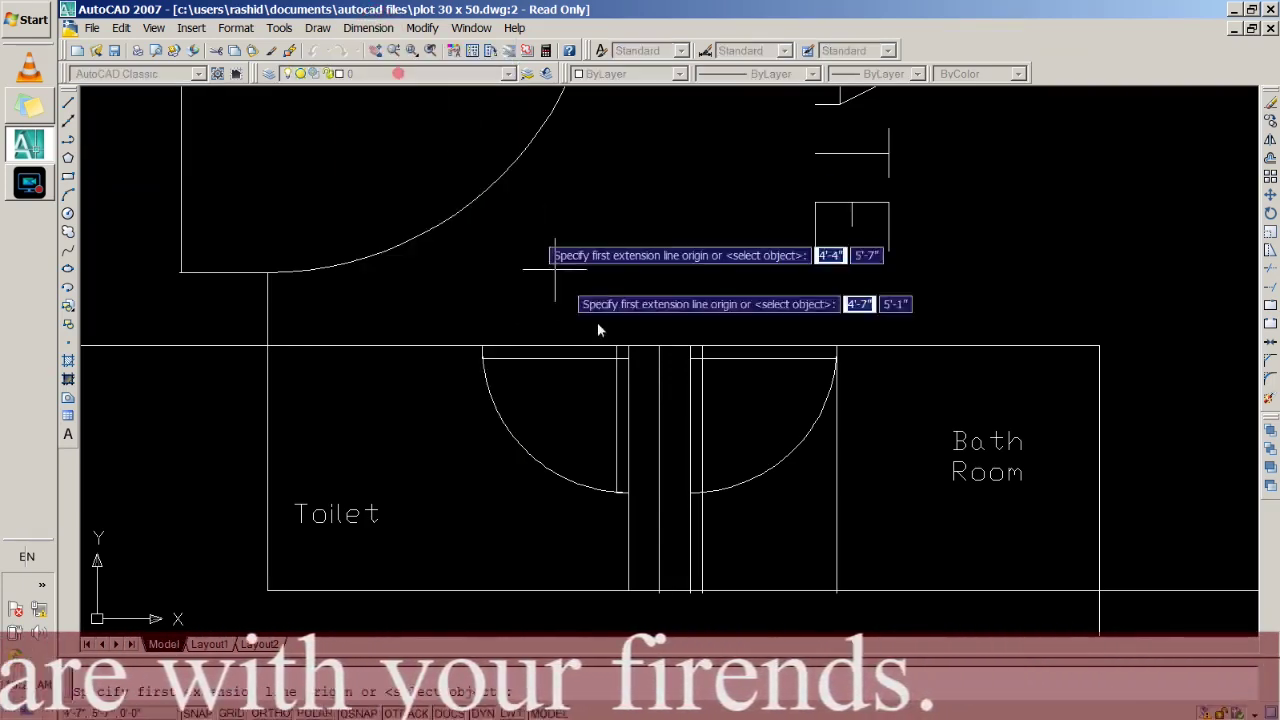
pyautogui.click(659, 347)
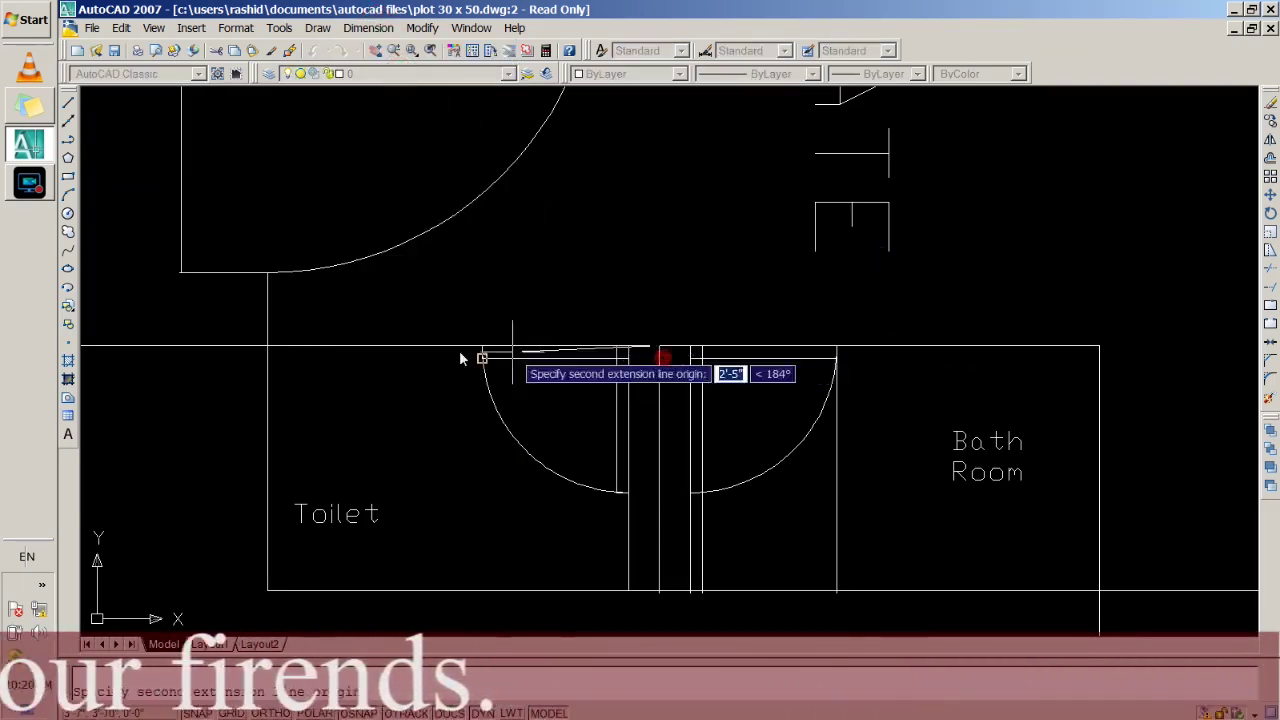
pyautogui.click(266, 348)
pyautogui.click(281, 327)
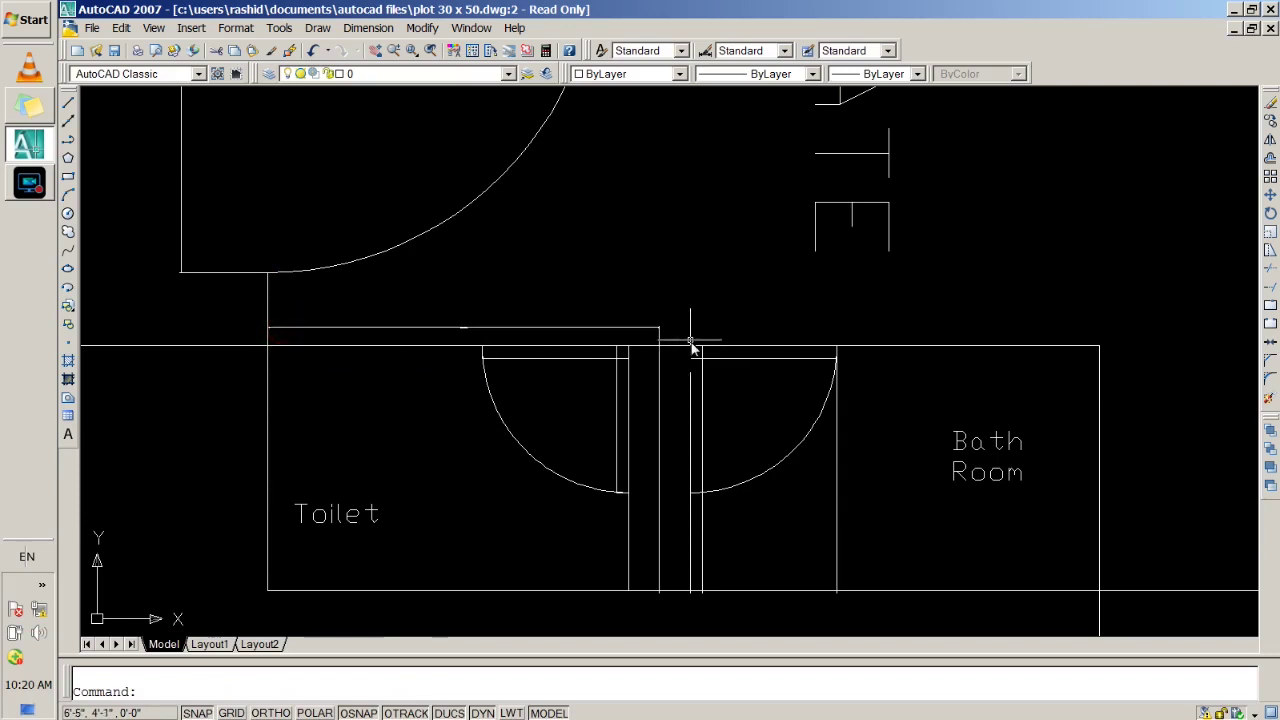
pyautogui.press('Return')
pyautogui.click(658, 348)
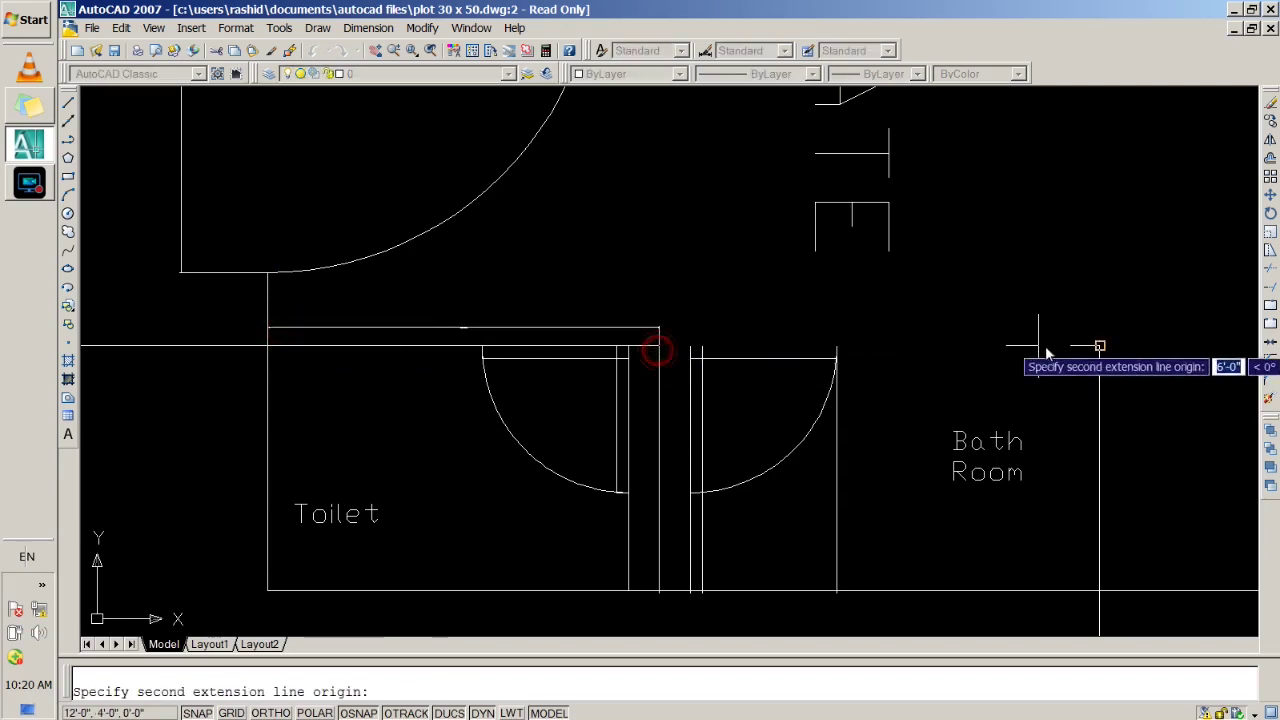
pyautogui.click(1100, 346)
pyautogui.click(1102, 326)
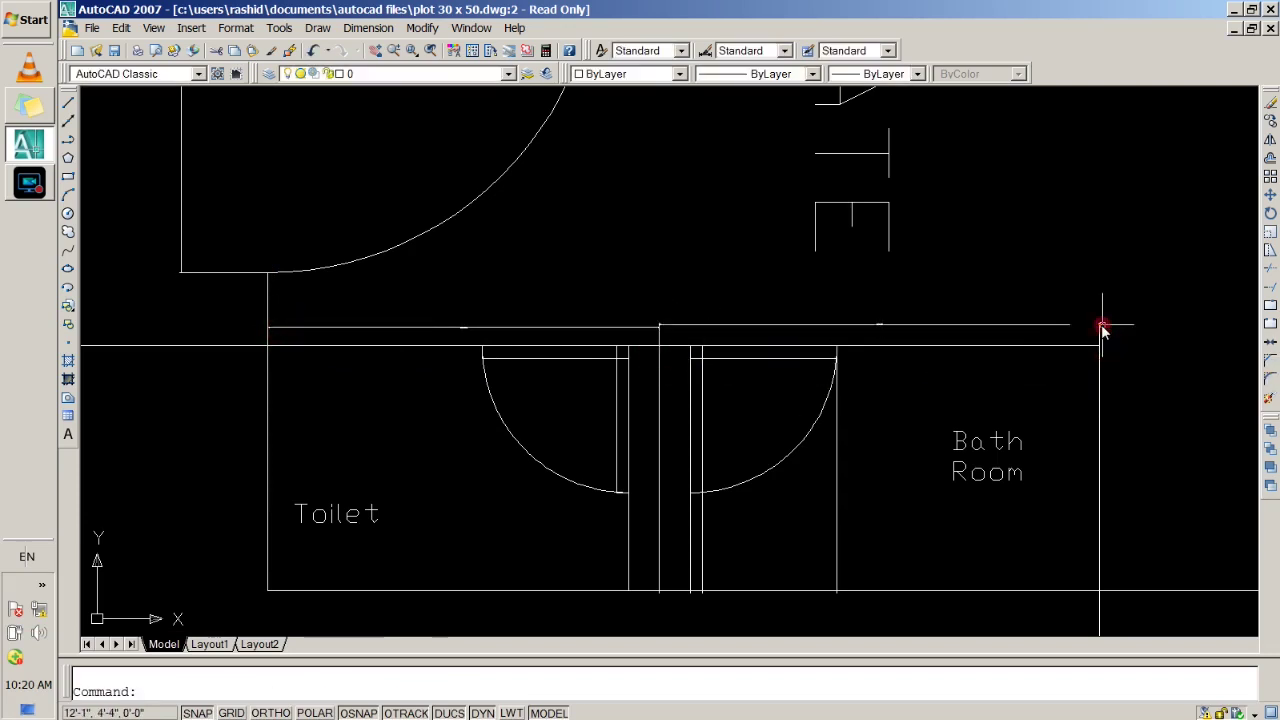
pyautogui.press('Return')
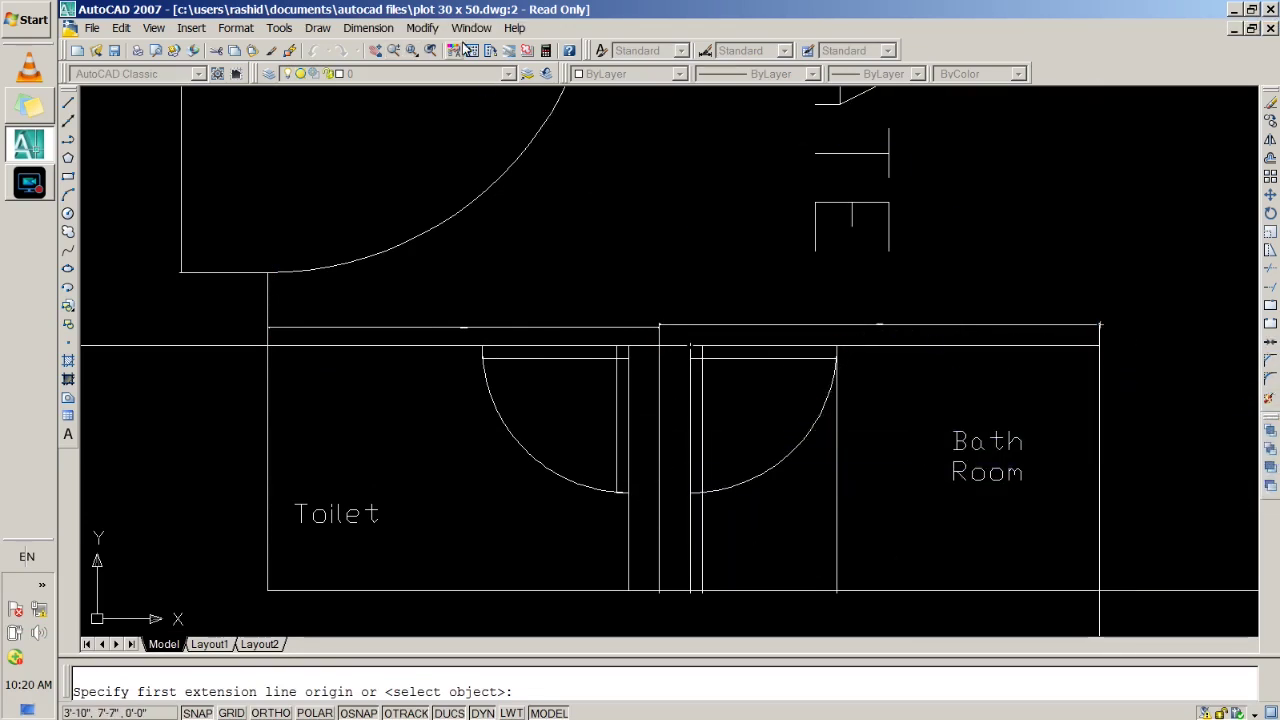
# Add a vertical linear dimension along the Bath Room's right wall.
pyautogui.click(368, 28)
pyautogui.click(375, 74)
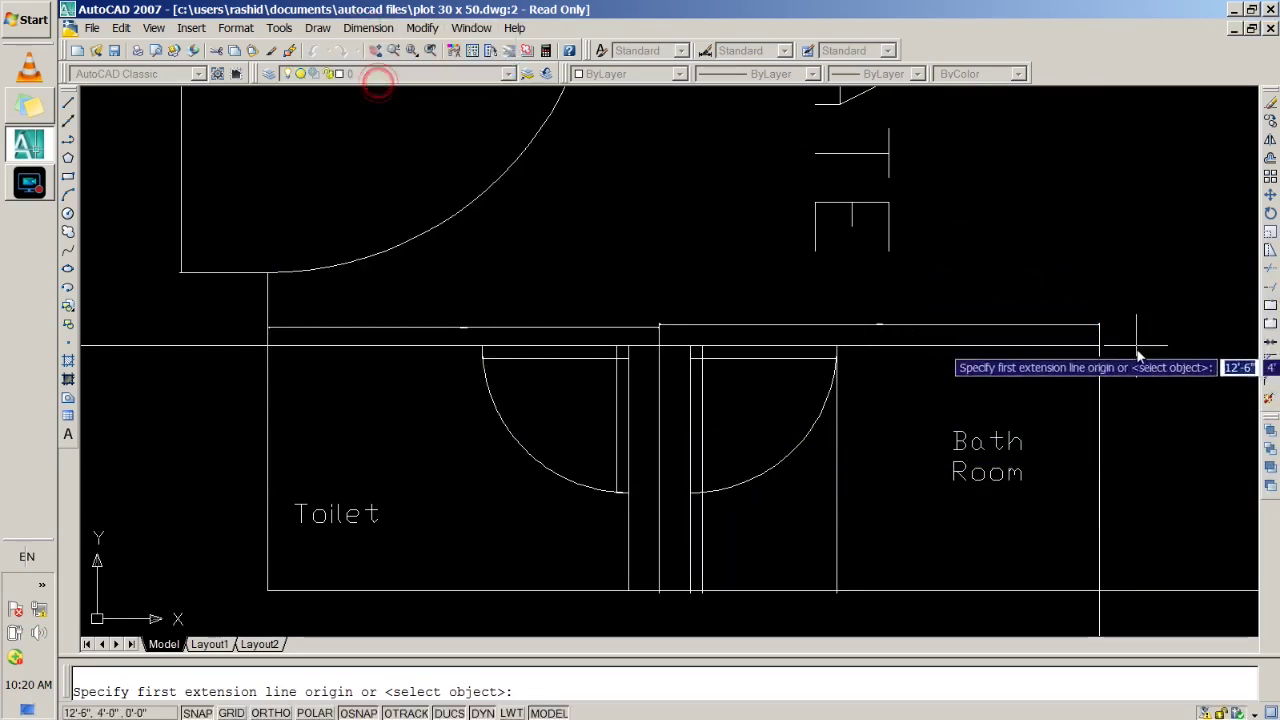
pyautogui.click(1100, 346)
pyautogui.click(1099, 590)
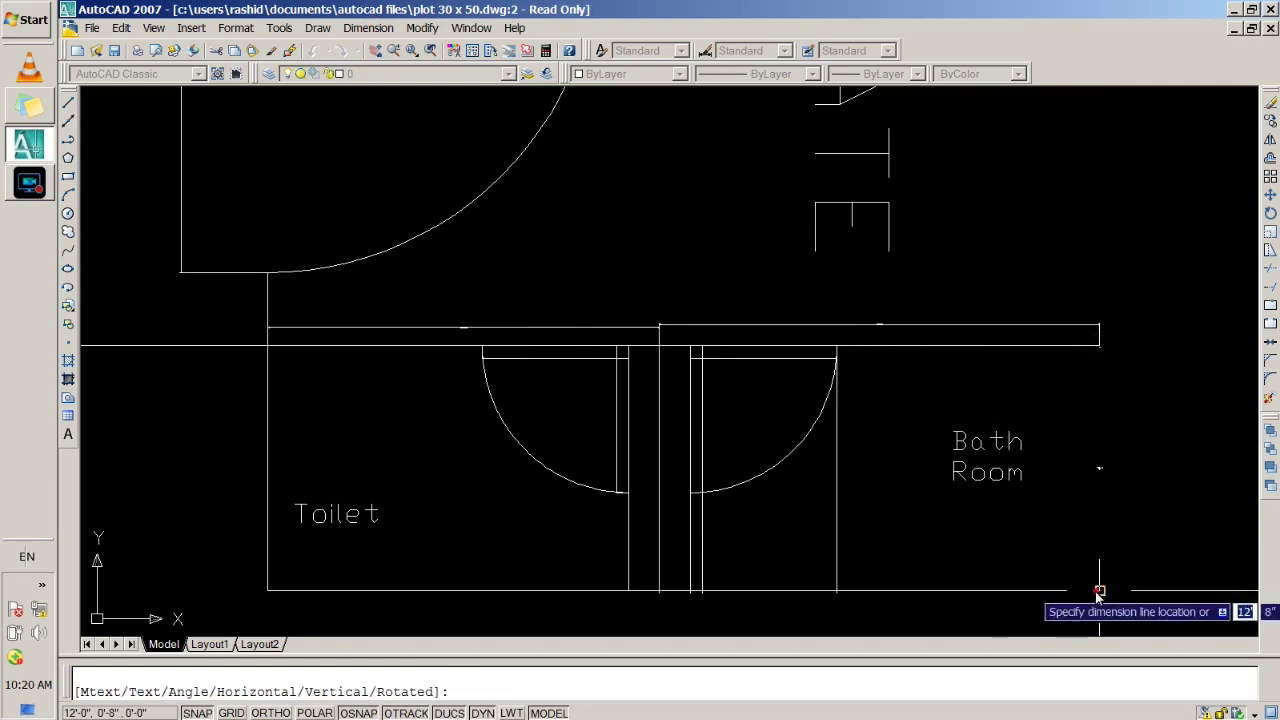
pyautogui.click(1083, 596)
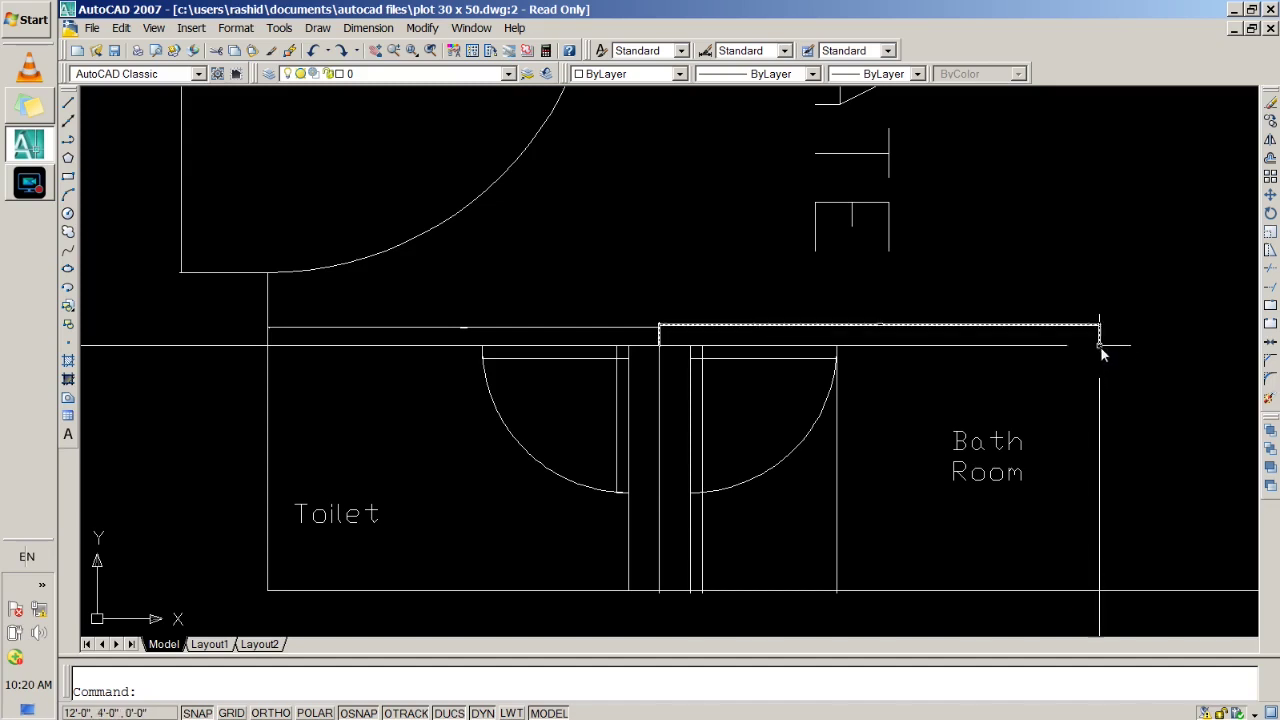
pyautogui.click(368, 28)
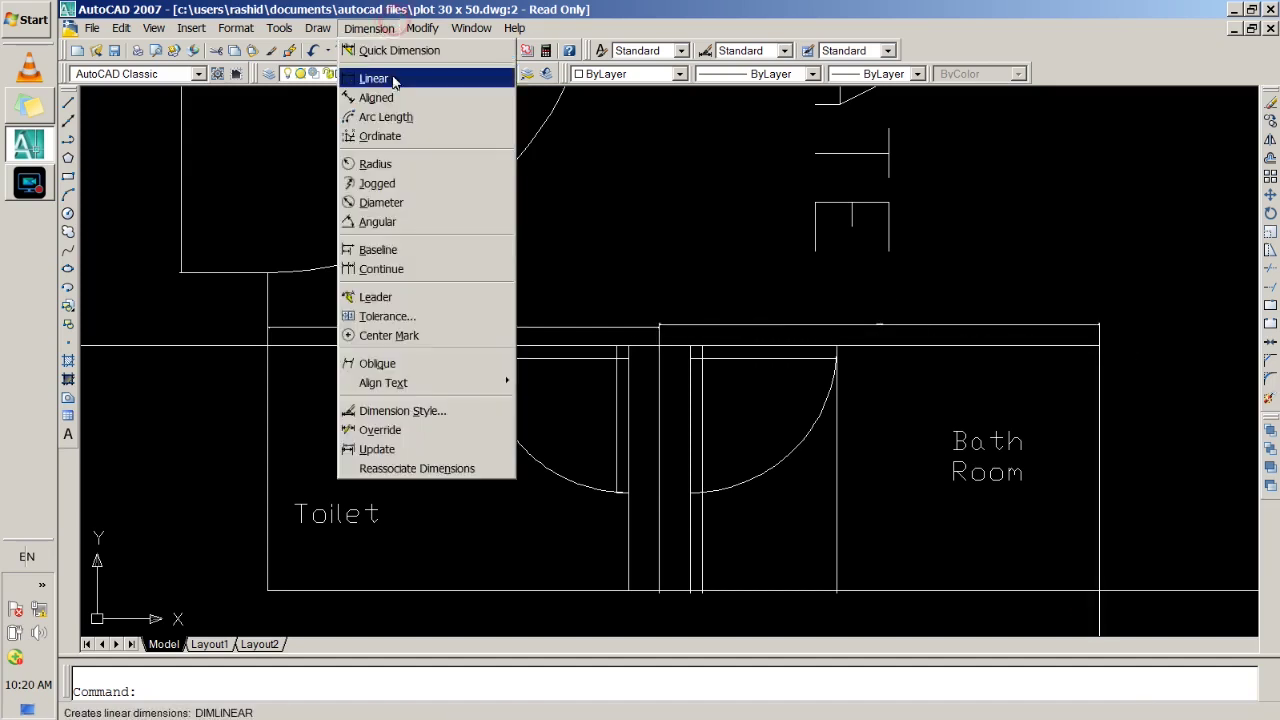
pyautogui.click(372, 76)
pyautogui.click(1099, 590)
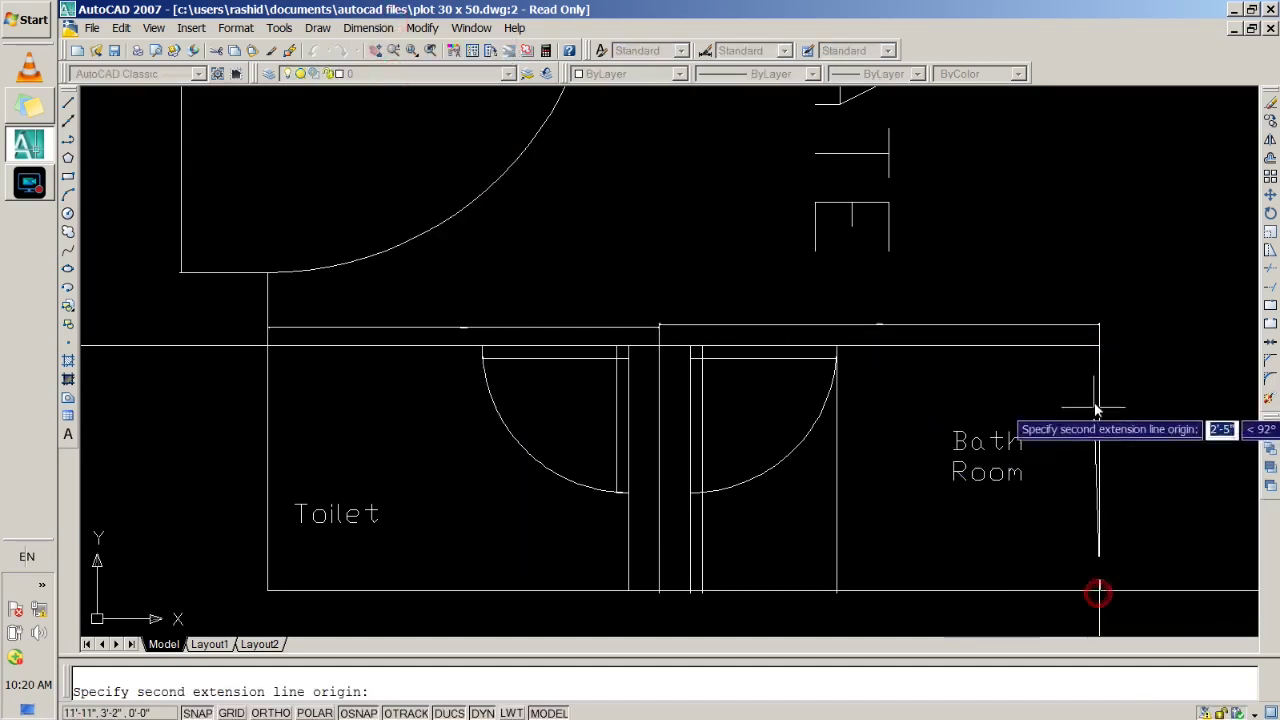
pyautogui.click(1100, 346)
pyautogui.click(1051, 366)
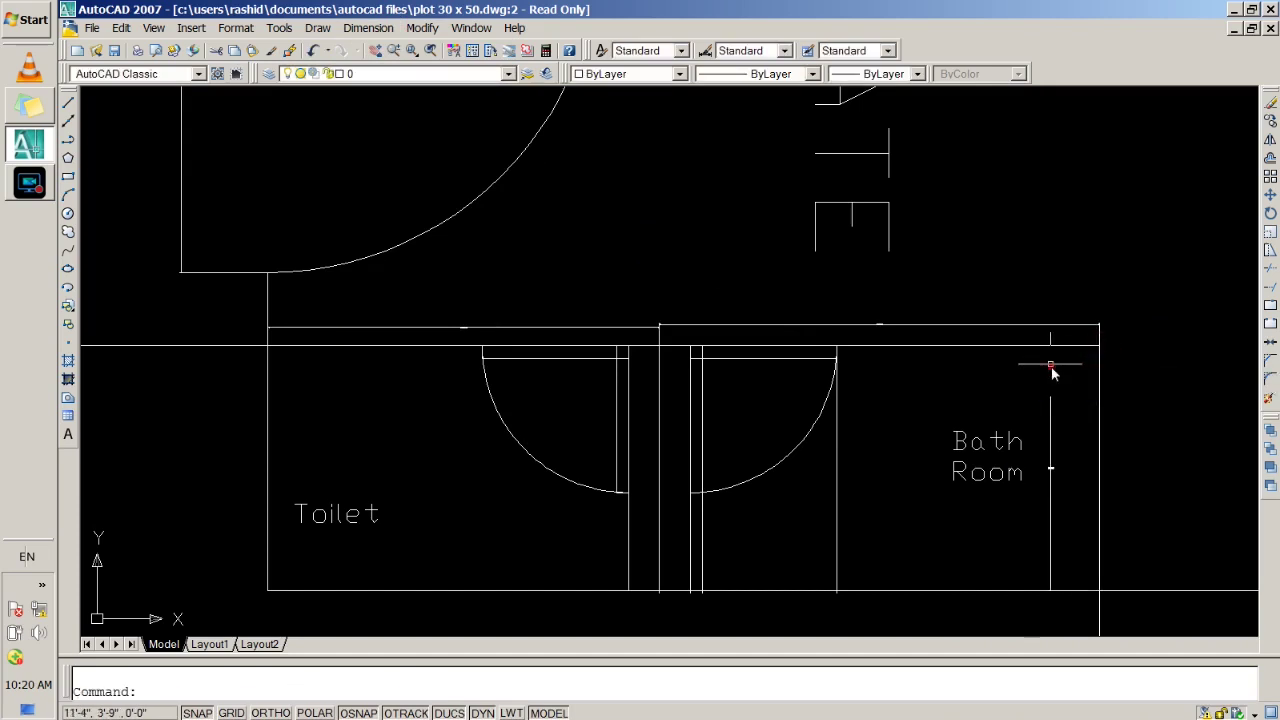
# Set the text height of the three dimensions to 4 in Properties.
pyautogui.click(869, 327)
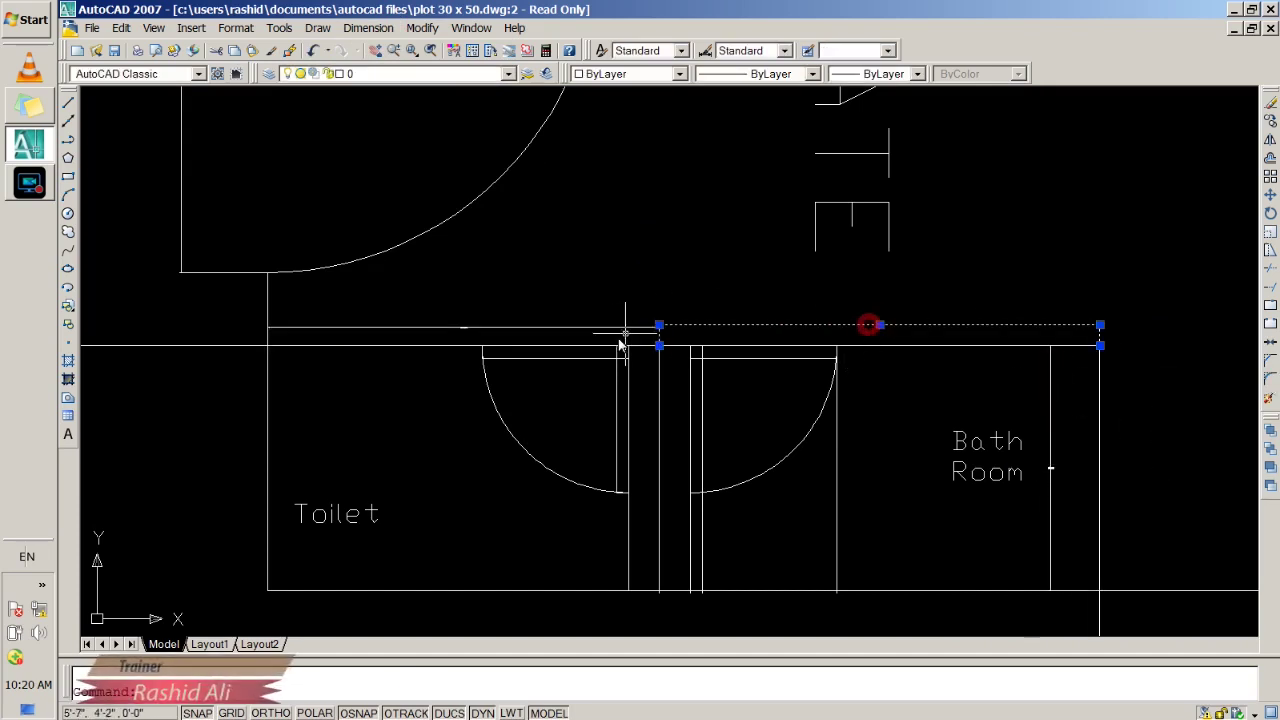
pyautogui.click(605, 334)
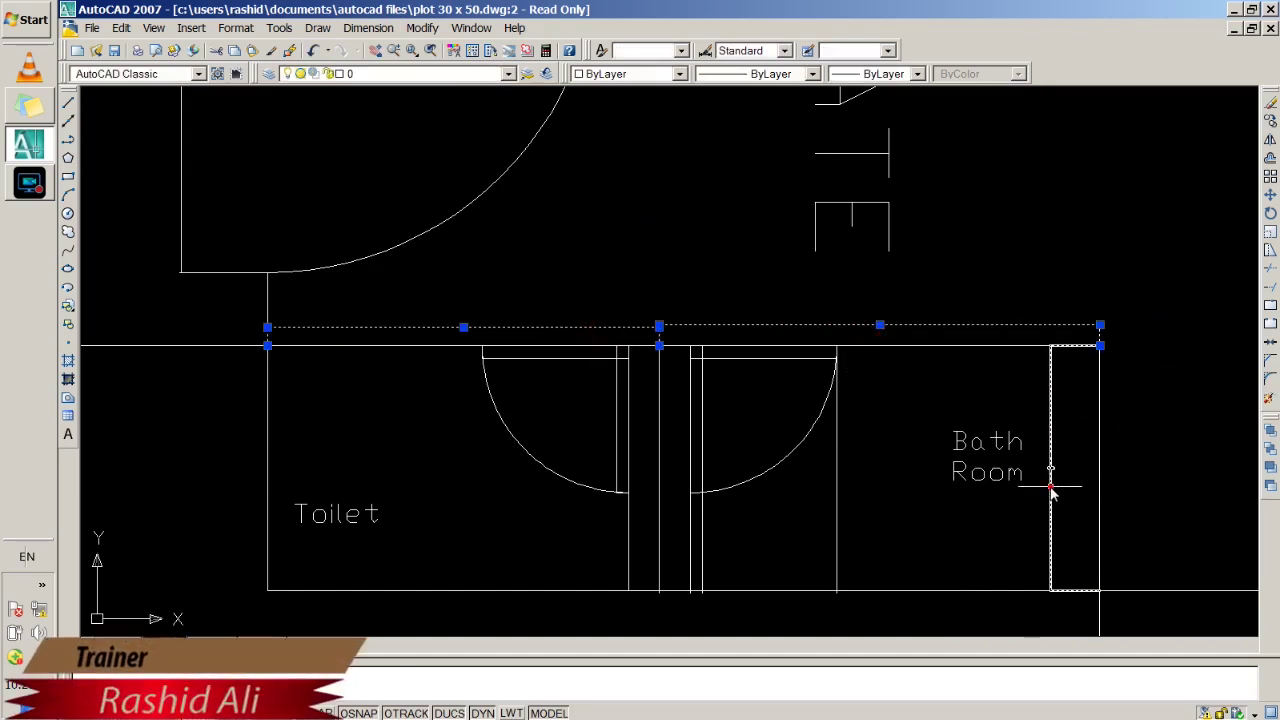
pyautogui.doubleClick(1051, 490)
pyautogui.click(260, 310)
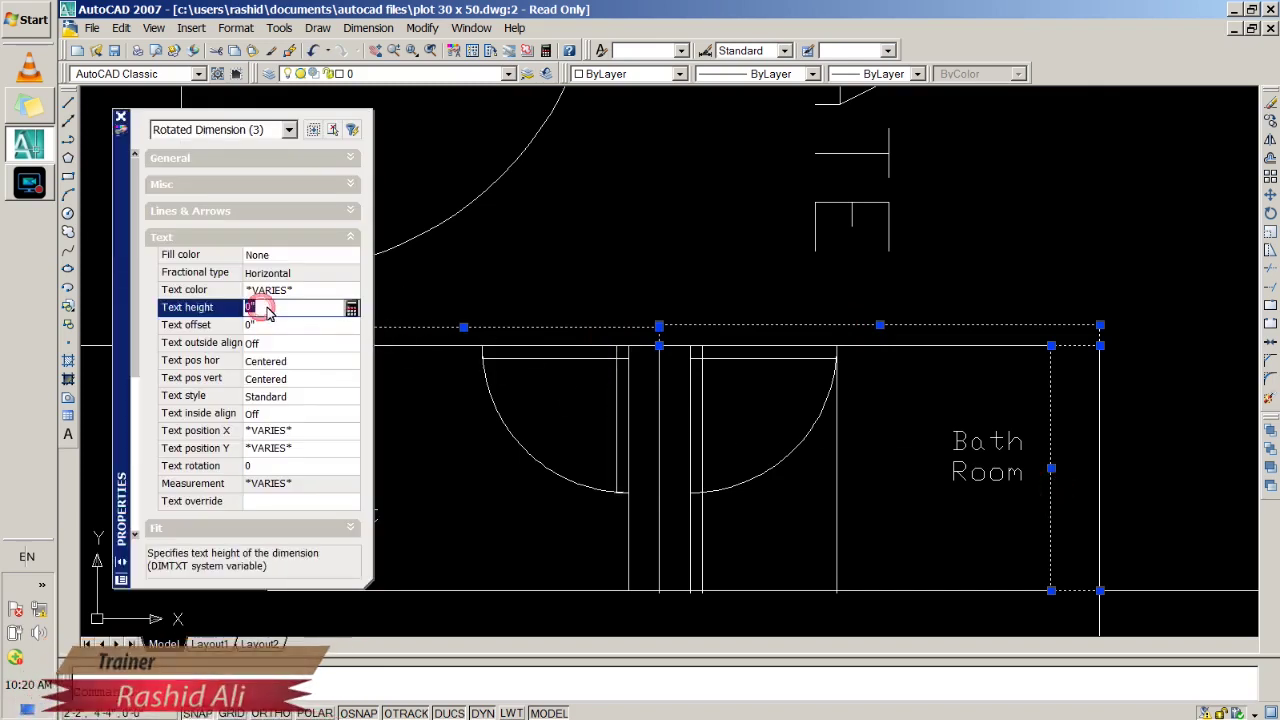
pyautogui.write('4')
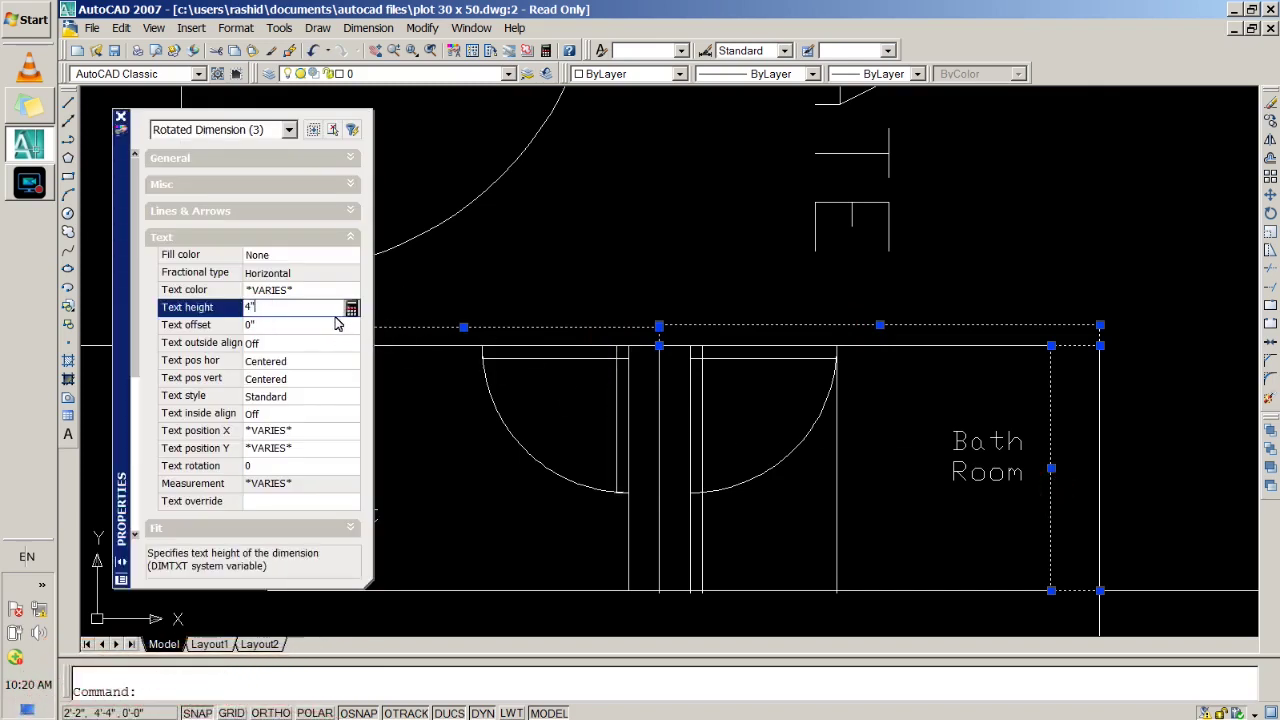
pyautogui.press('Return')
pyautogui.press('Escape')
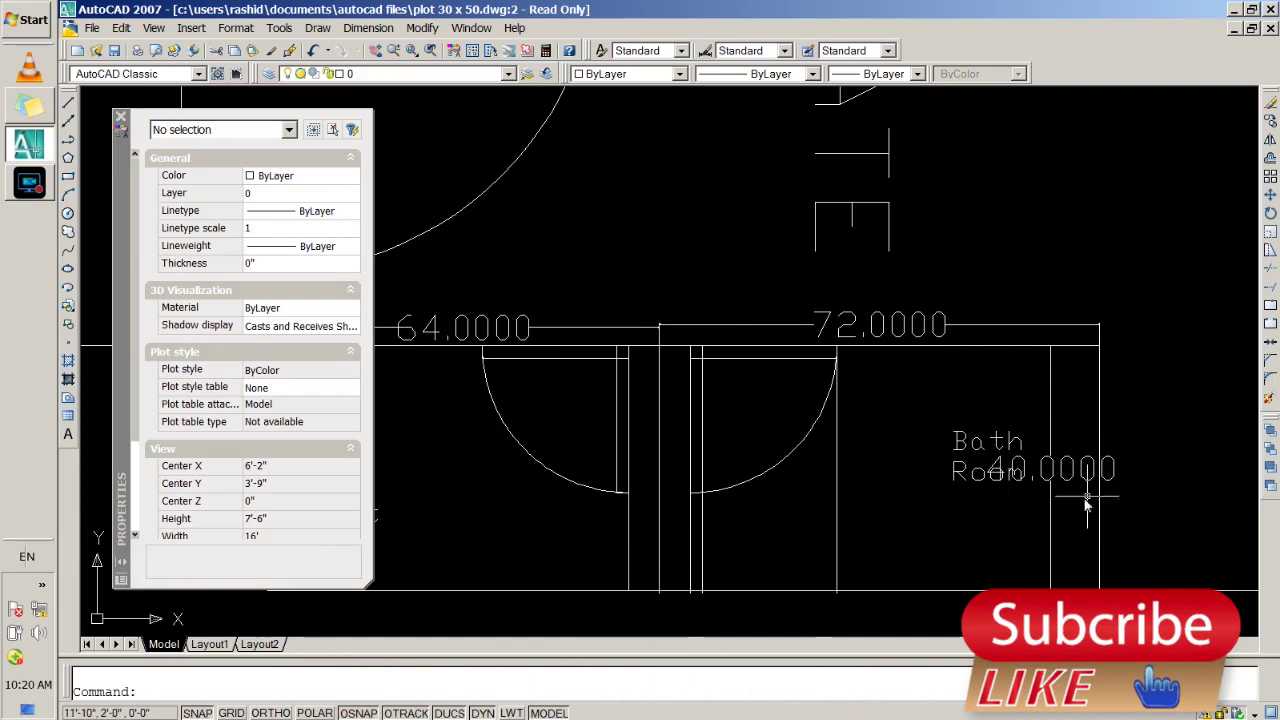
# Move the Bath Room label left, clear of the 40.0000 dimension.
pyautogui.click(1036, 492)
pyautogui.press('Escape')
pyautogui.click(960, 445)
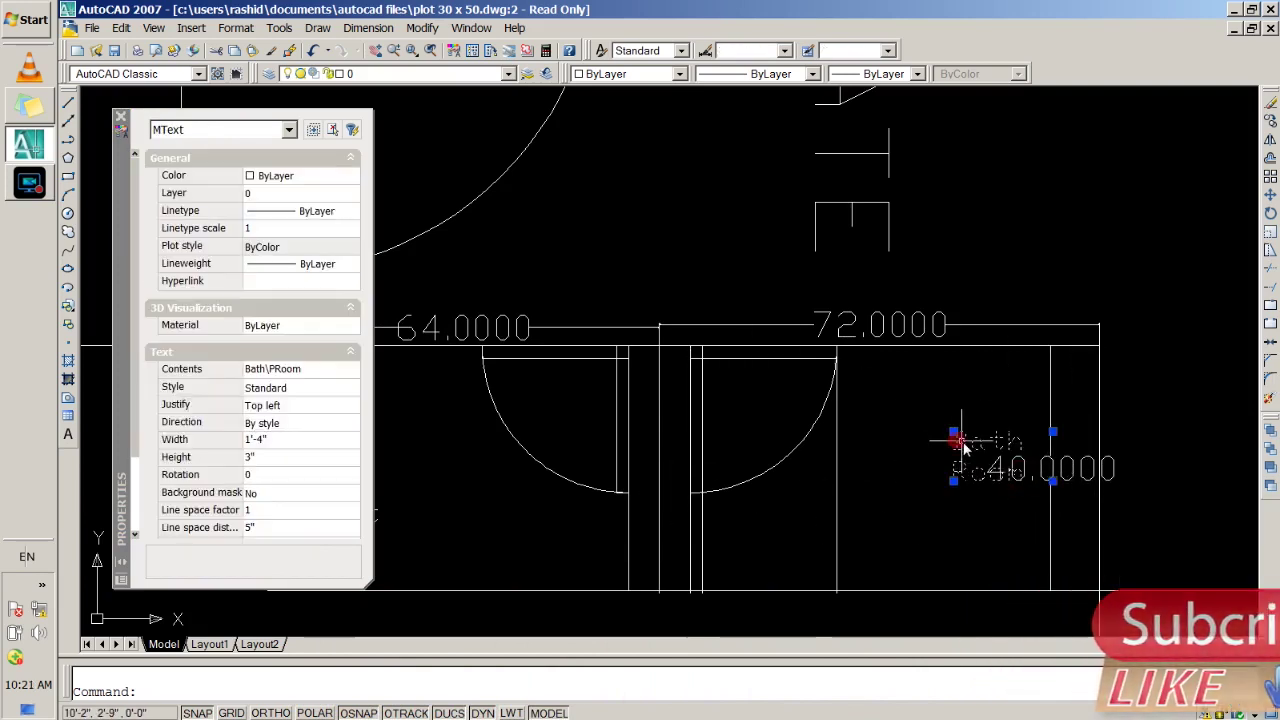
pyautogui.moveTo(960, 445); pyautogui.dragTo(888, 406)
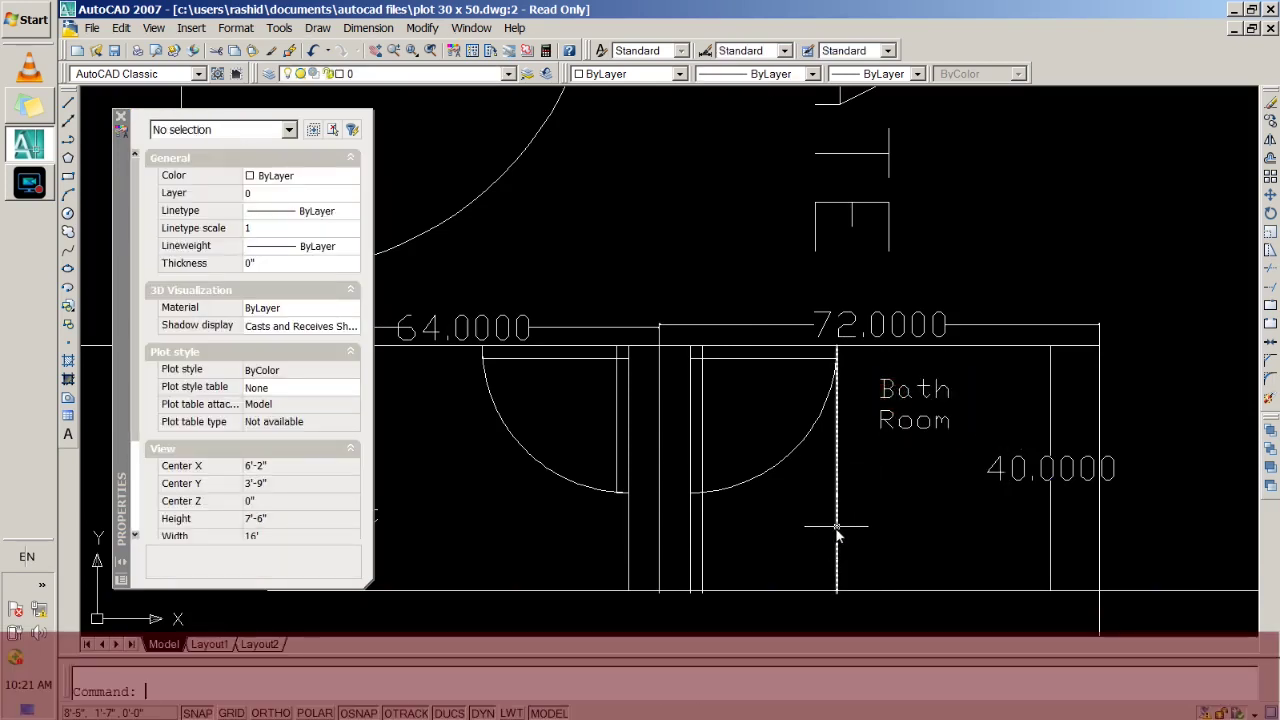
# Trim away the stray vertical line in the Bath Room with TR.
pyautogui.write('tr')
pyautogui.press('Return')
pyautogui.press('Return')
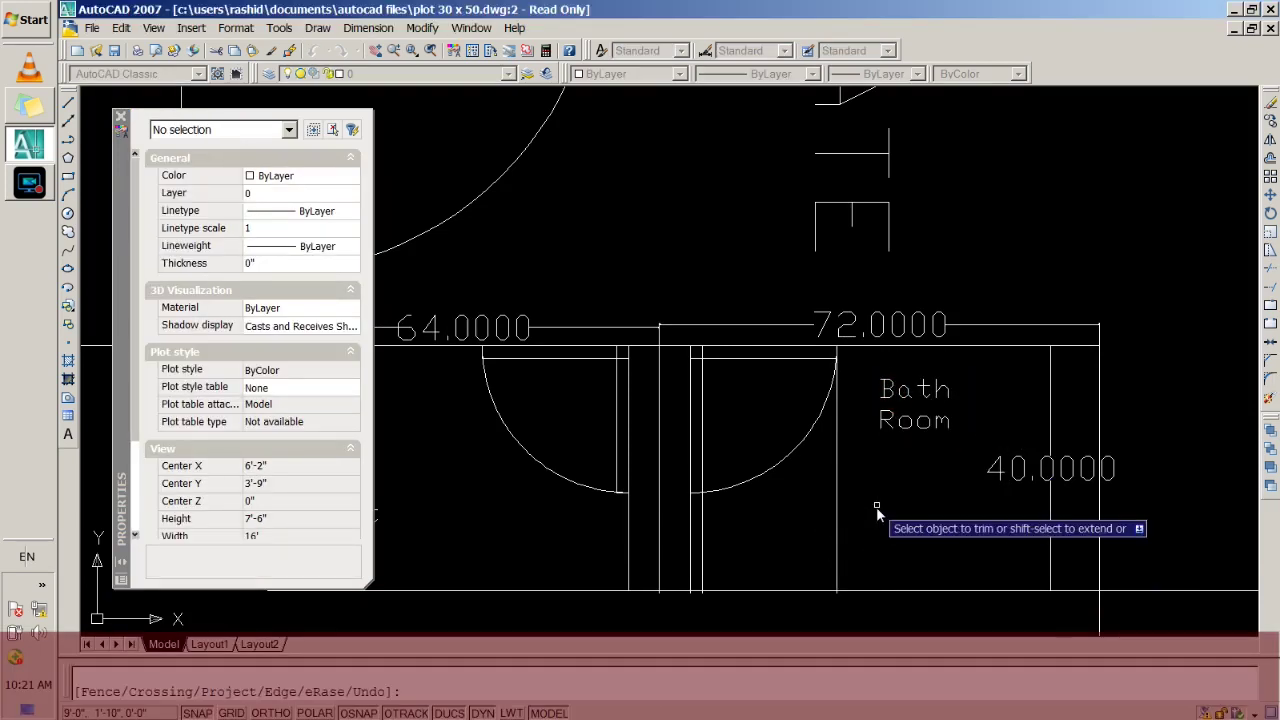
pyautogui.click(836, 497)
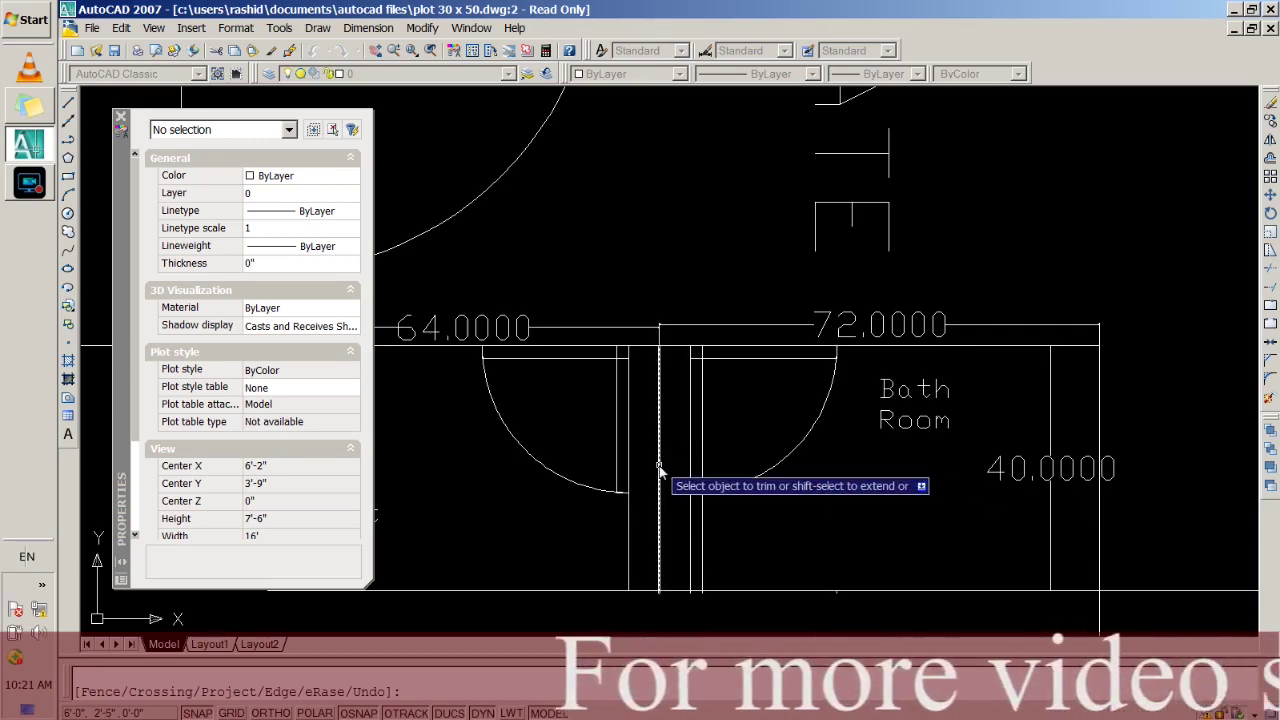
# Trim the leftover vertical line between the Toilet and Bath Room.
pyautogui.click(659, 466)
pyautogui.press('Return')
pyautogui.scroll(-3, 782, 415)
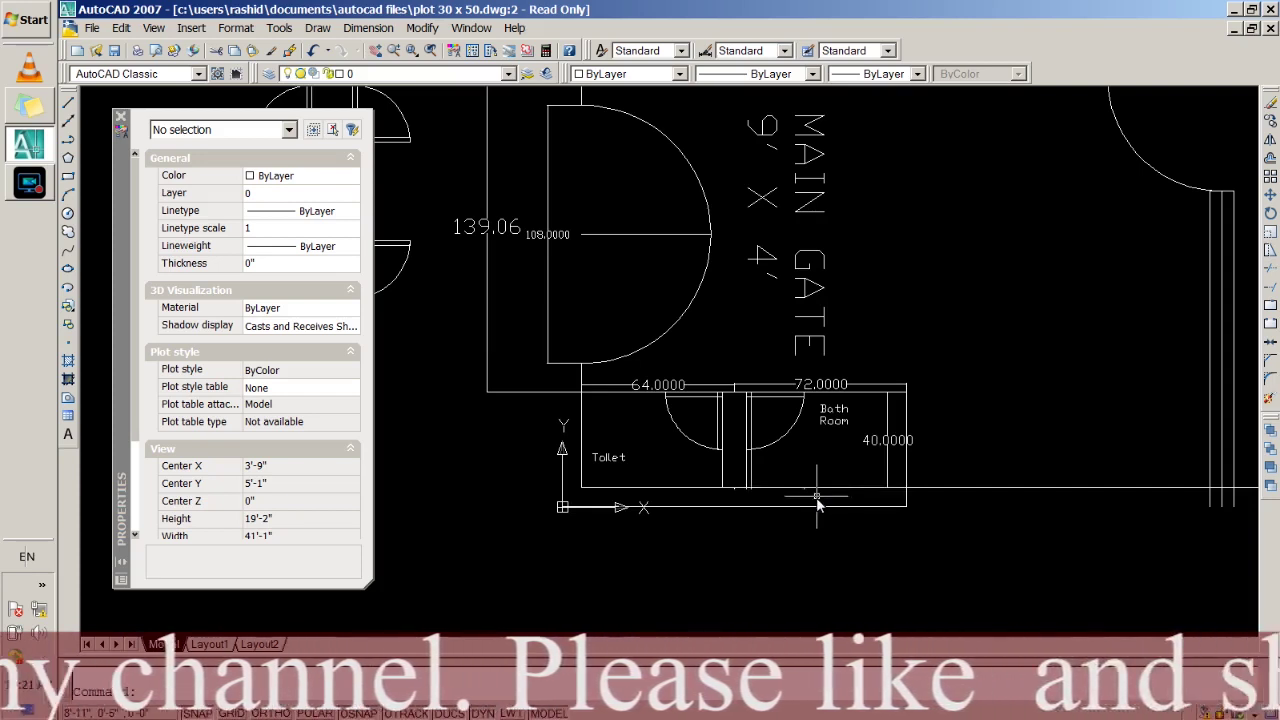
pyautogui.scroll(2, 663, 500)
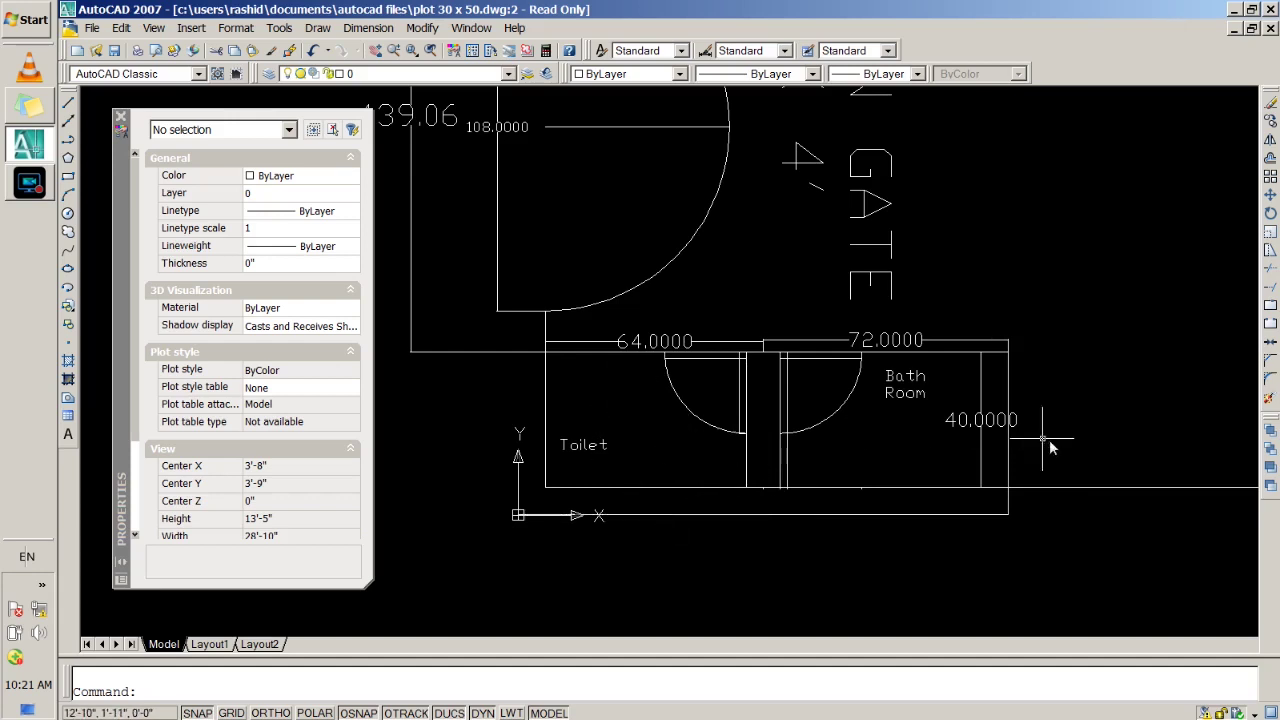
# Zoom and pan around the floor plan to review all the rooms.
pyautogui.scroll(-2, 1097, 487)
pyautogui.scroll(5, 988, 566)
pyautogui.scroll(-5, 986, 560)
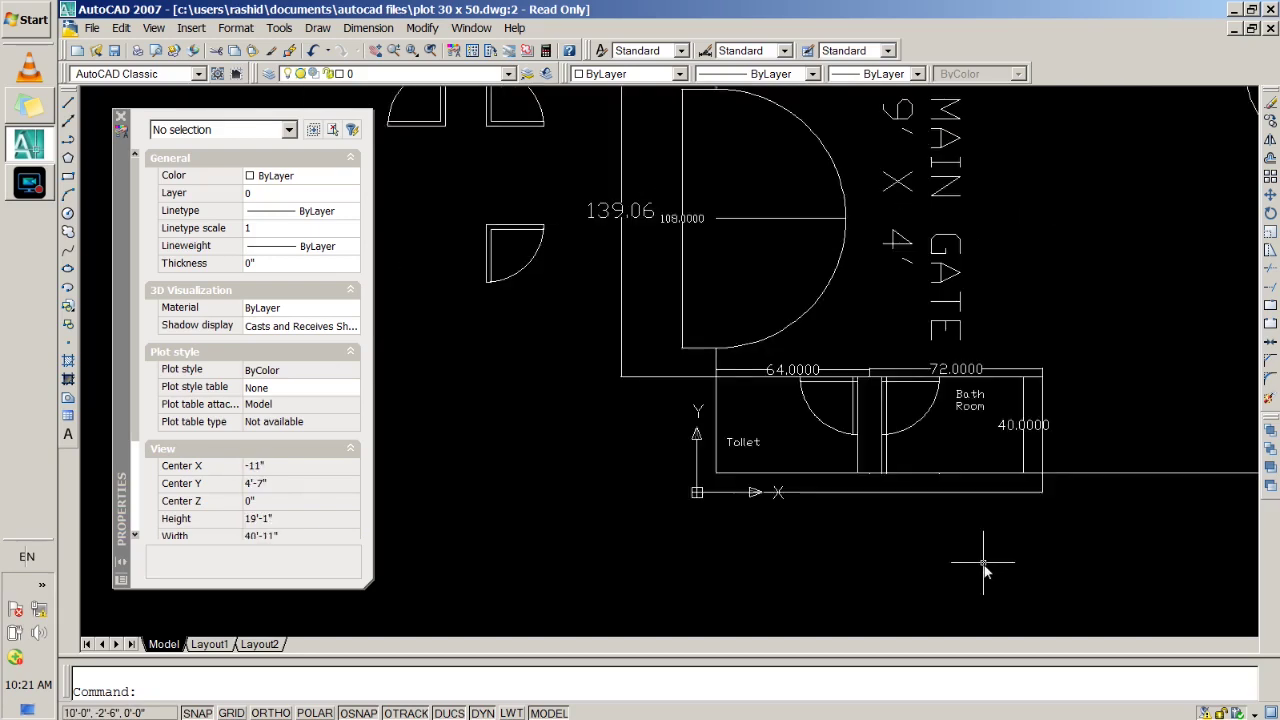
pyautogui.scroll(-2, 986, 571)
pyautogui.scroll(-1, 1077, 563)
pyautogui.scroll(-2, 1000, 530)
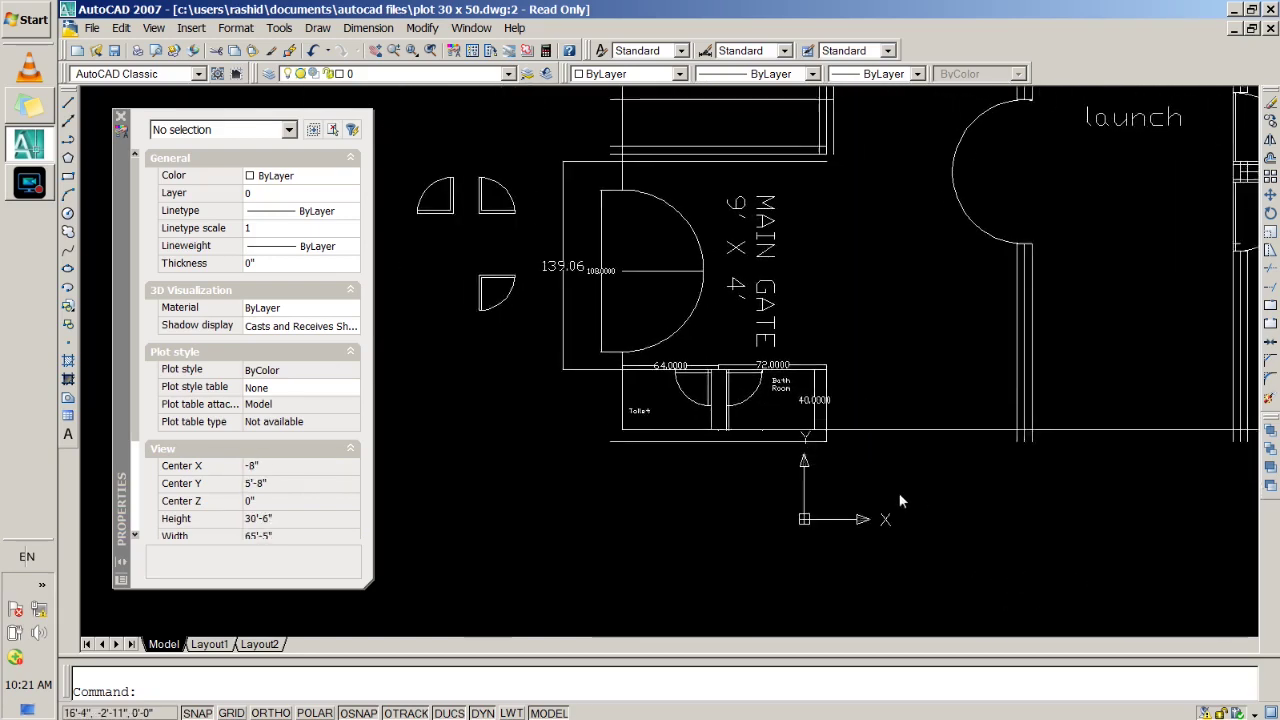
pyautogui.scroll(-2, 885, 481)
pyautogui.scroll(2, 885, 481)
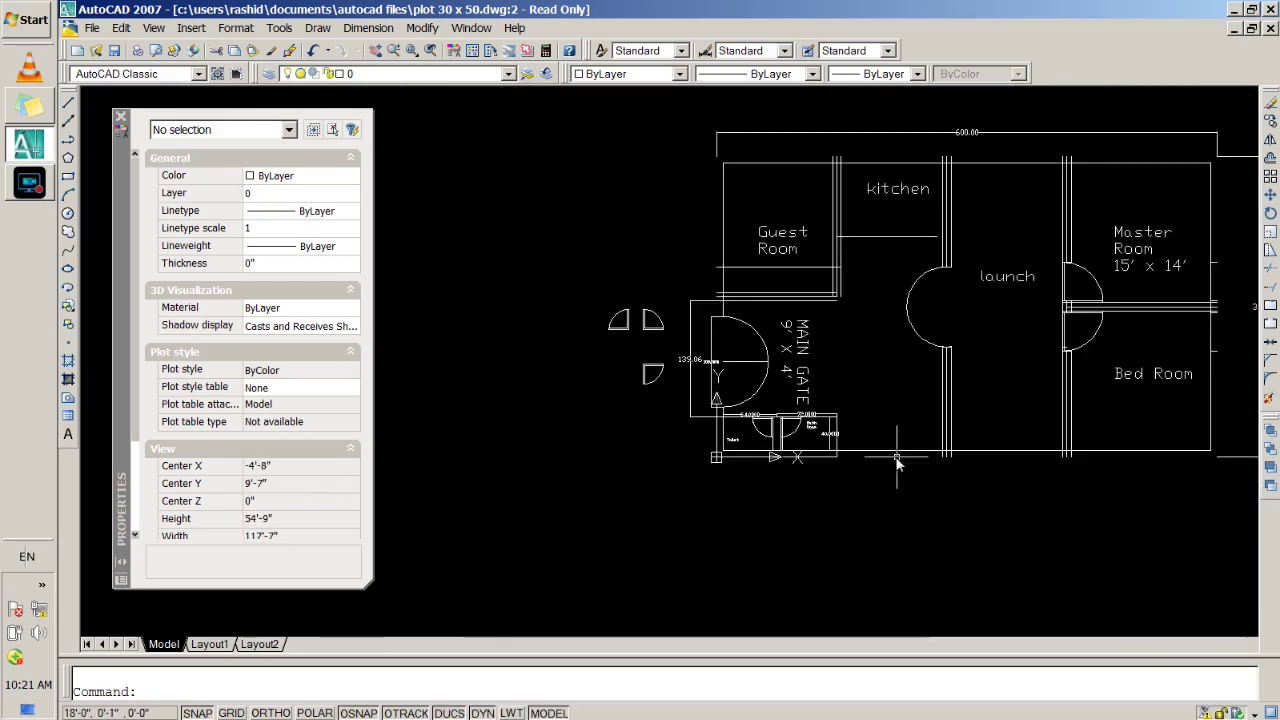
pyautogui.scroll(2, 900, 463)
pyautogui.scroll(2, 896, 461)
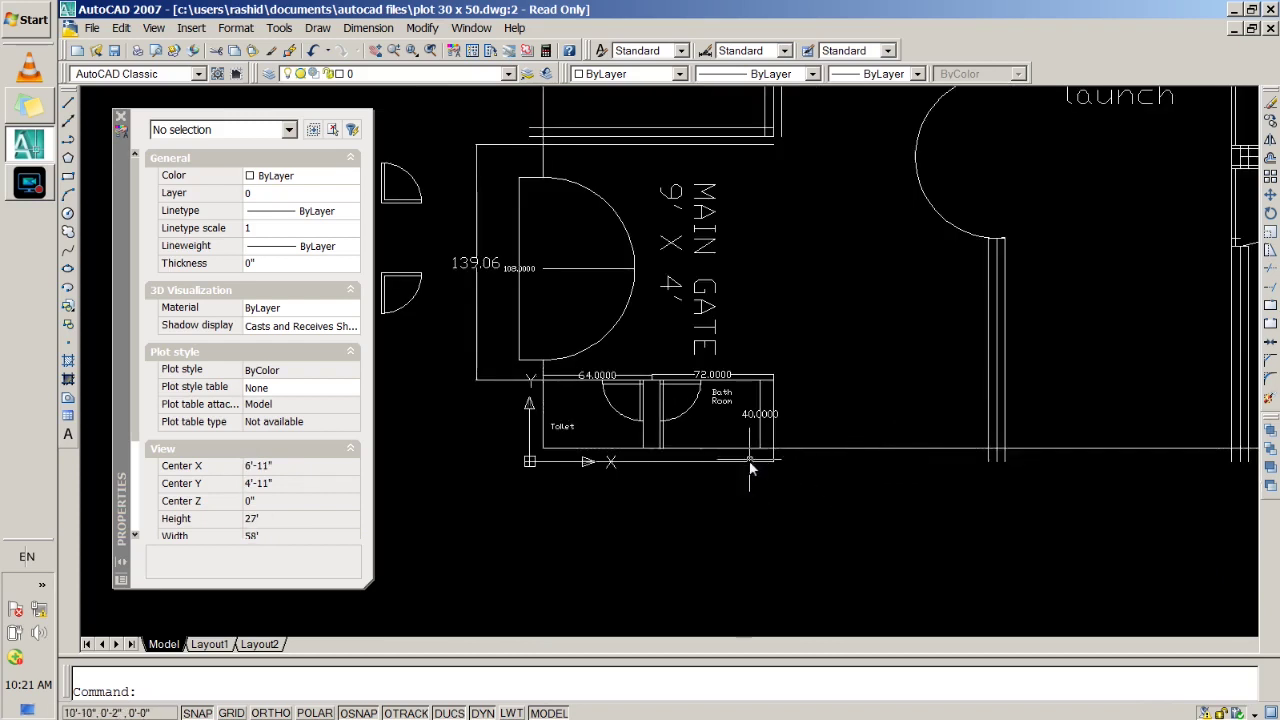
pyautogui.scroll(5, 741, 466)
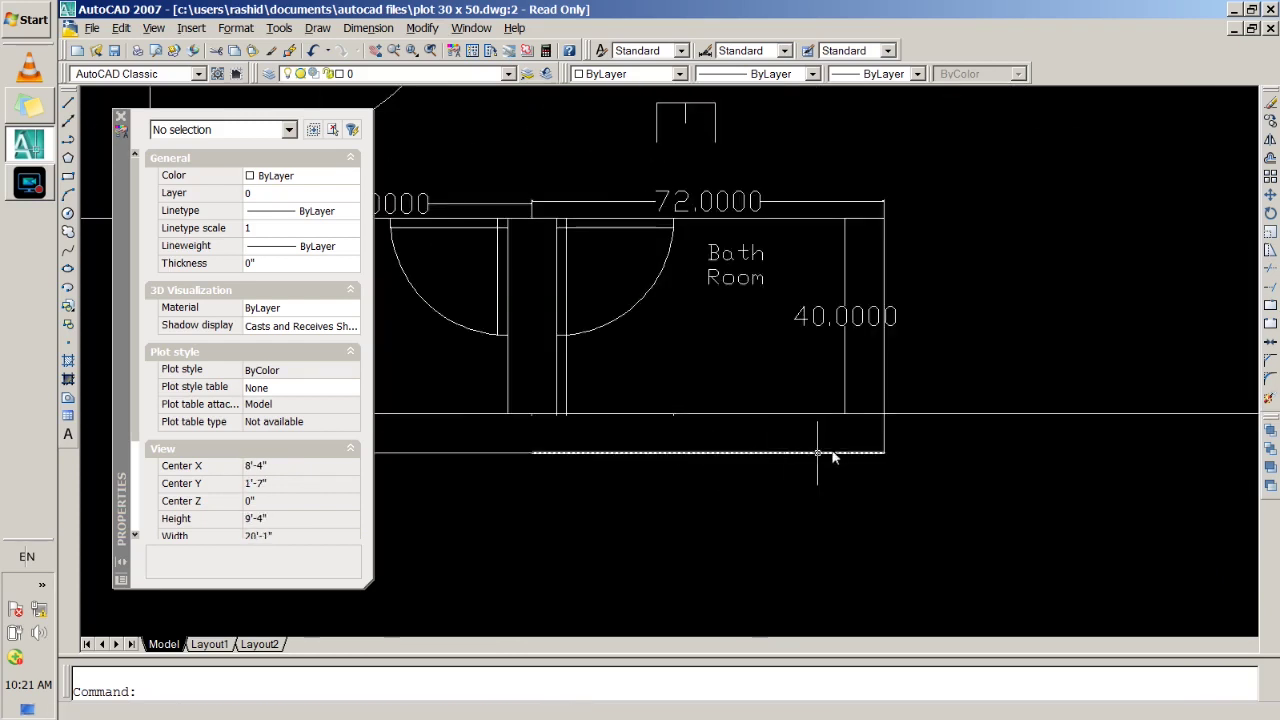
pyautogui.scroll(-10, 1065, 503)
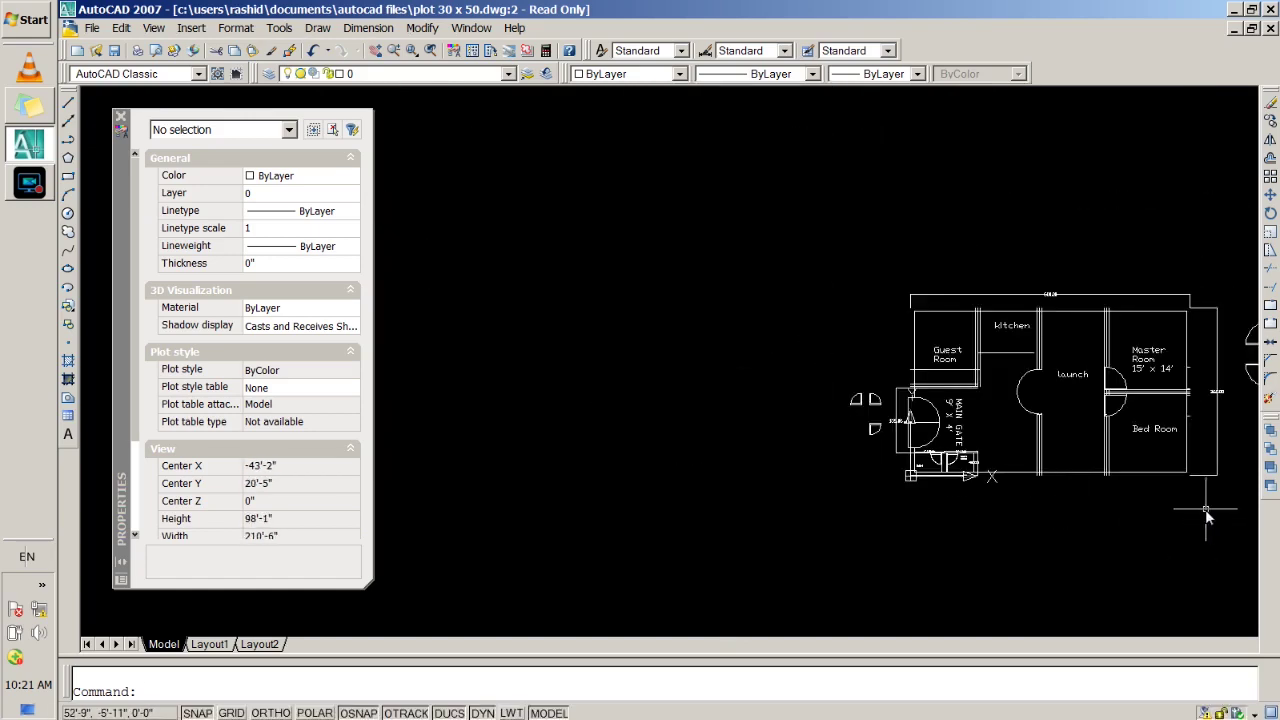
pyautogui.scroll(2, 945, 444)
pyautogui.scroll(2, 860, 400)
pyautogui.scroll(1, 836, 385)
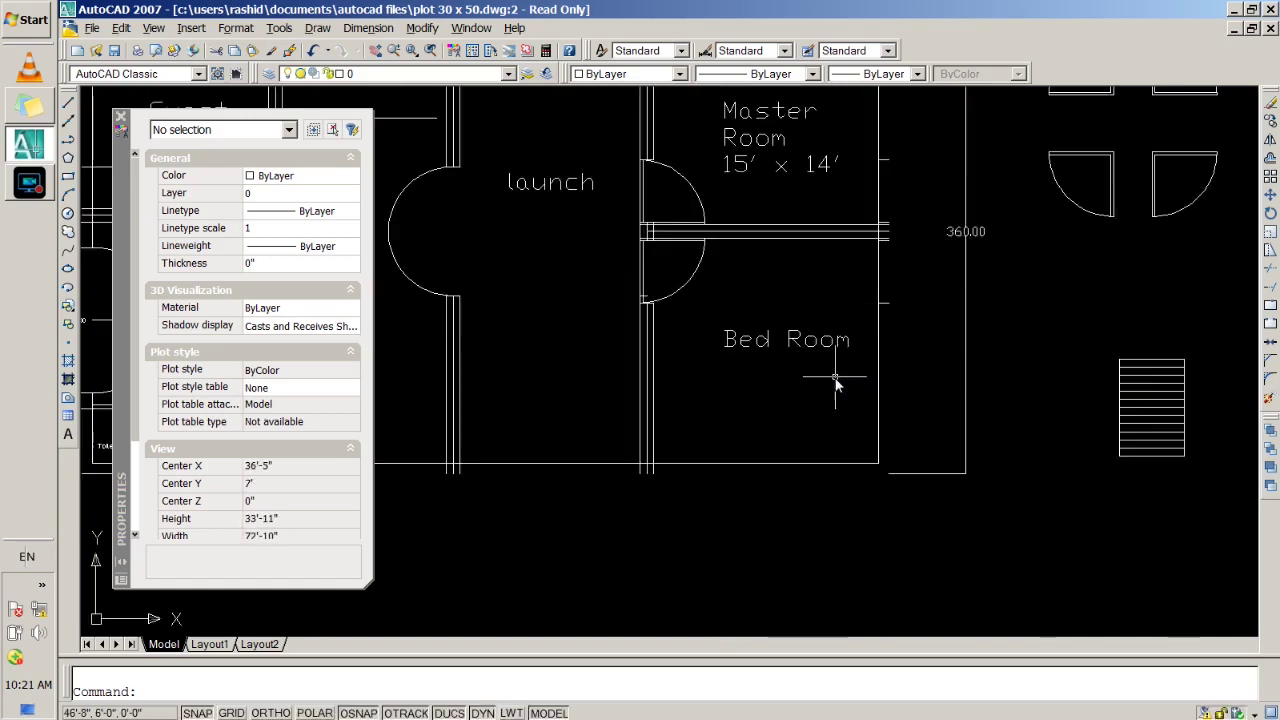
pyautogui.scroll(-5, 836, 385)
pyautogui.scroll(5, 643, 487)
pyautogui.scroll(-5, 643, 487)
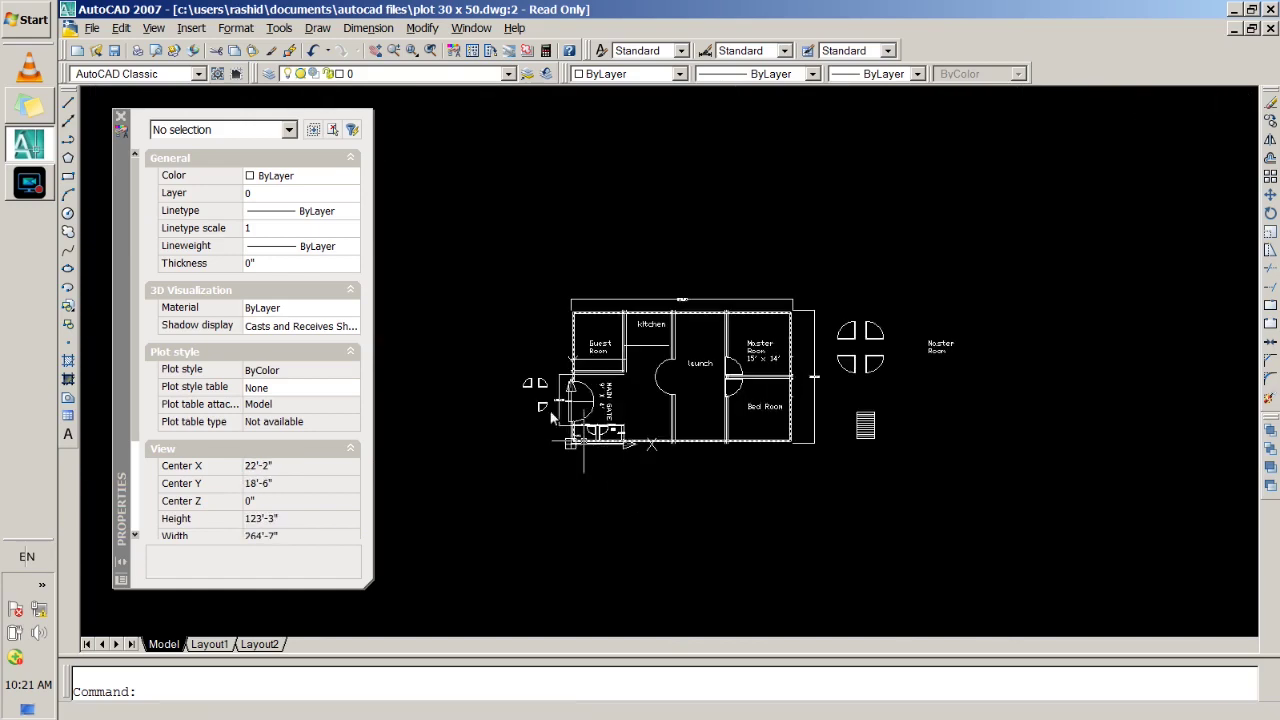
pyautogui.scroll(3, 560, 423)
pyautogui.scroll(-1, 660, 557)
pyautogui.moveTo(726, 569); pyautogui.dragTo(725, 443, button='middle')
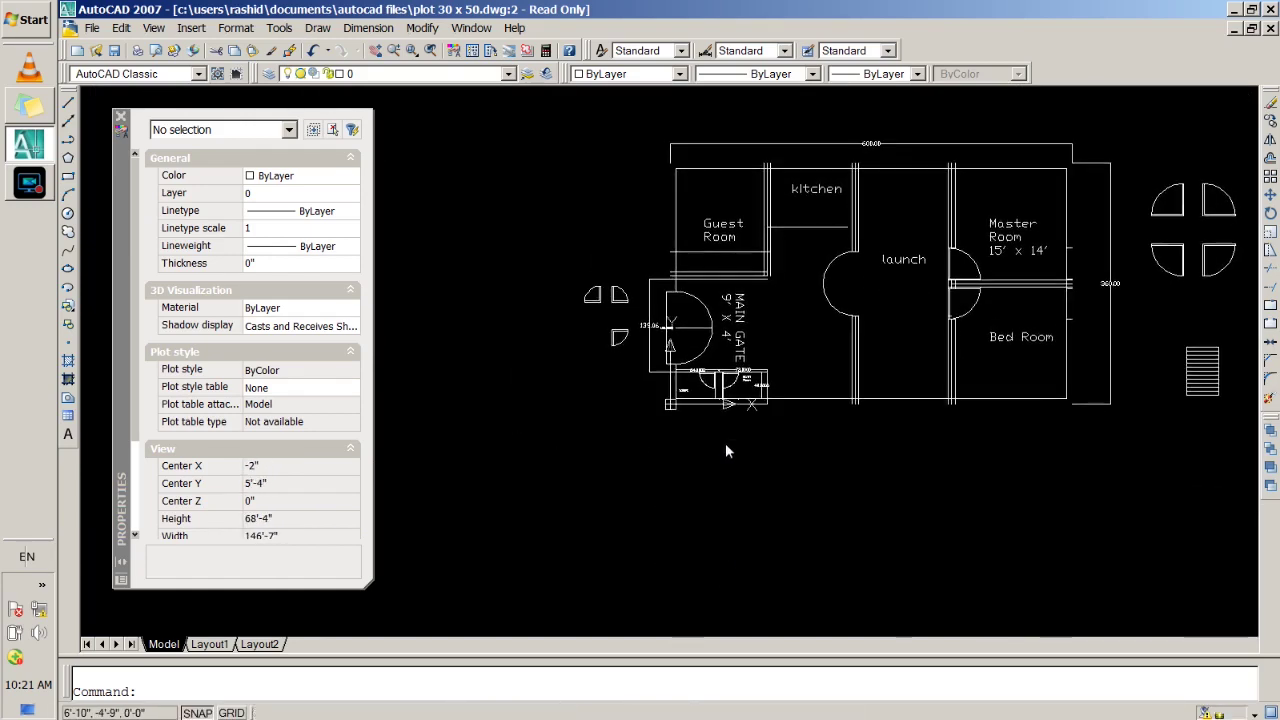
pyautogui.scroll(5, 834, 434)
pyautogui.scroll(-5, 768, 403)
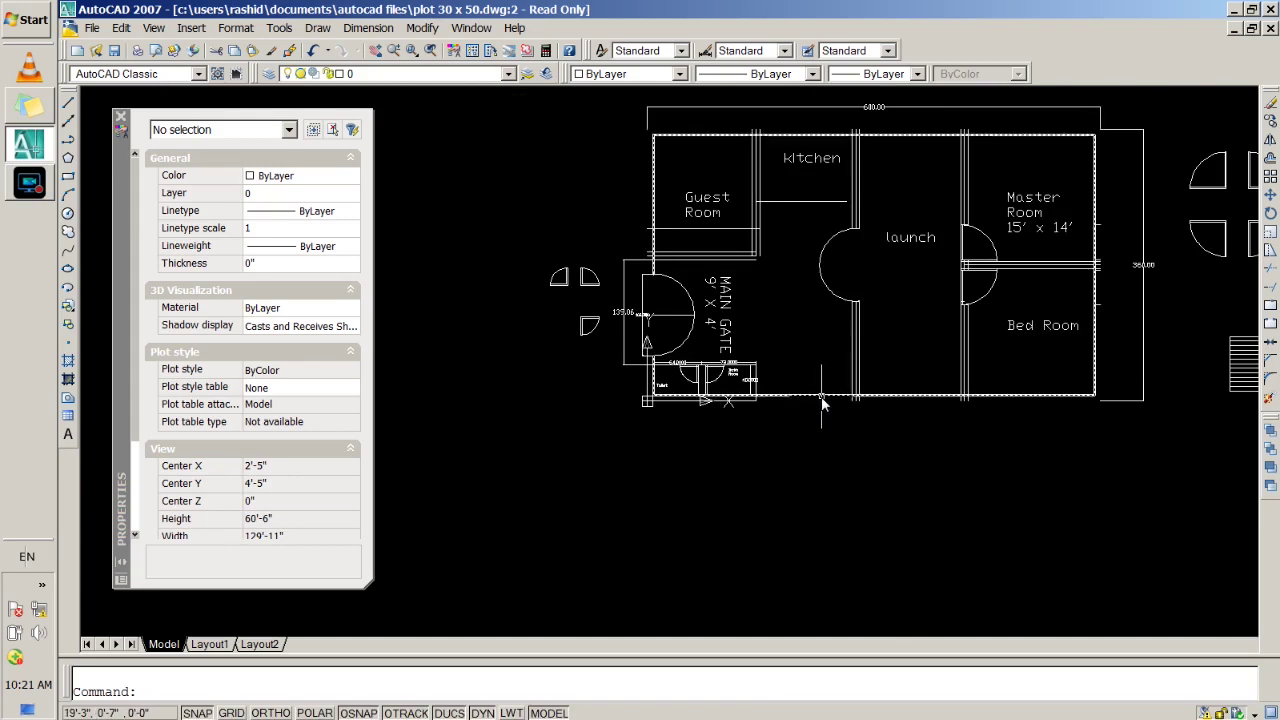
pyautogui.scroll(3, 827, 418)
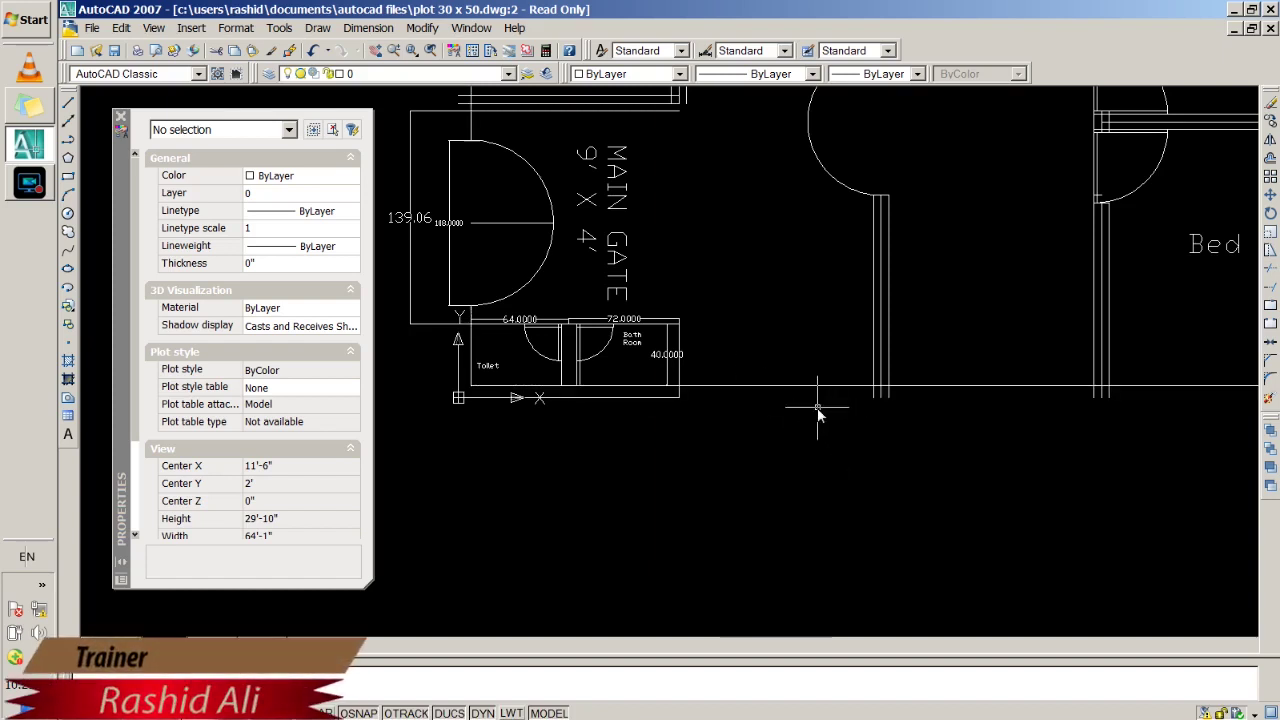
# Offset the bottom line below the Toilet and Bath Room at the set distance.
pyautogui.press('capslock')
pyautogui.write('OFFSET')
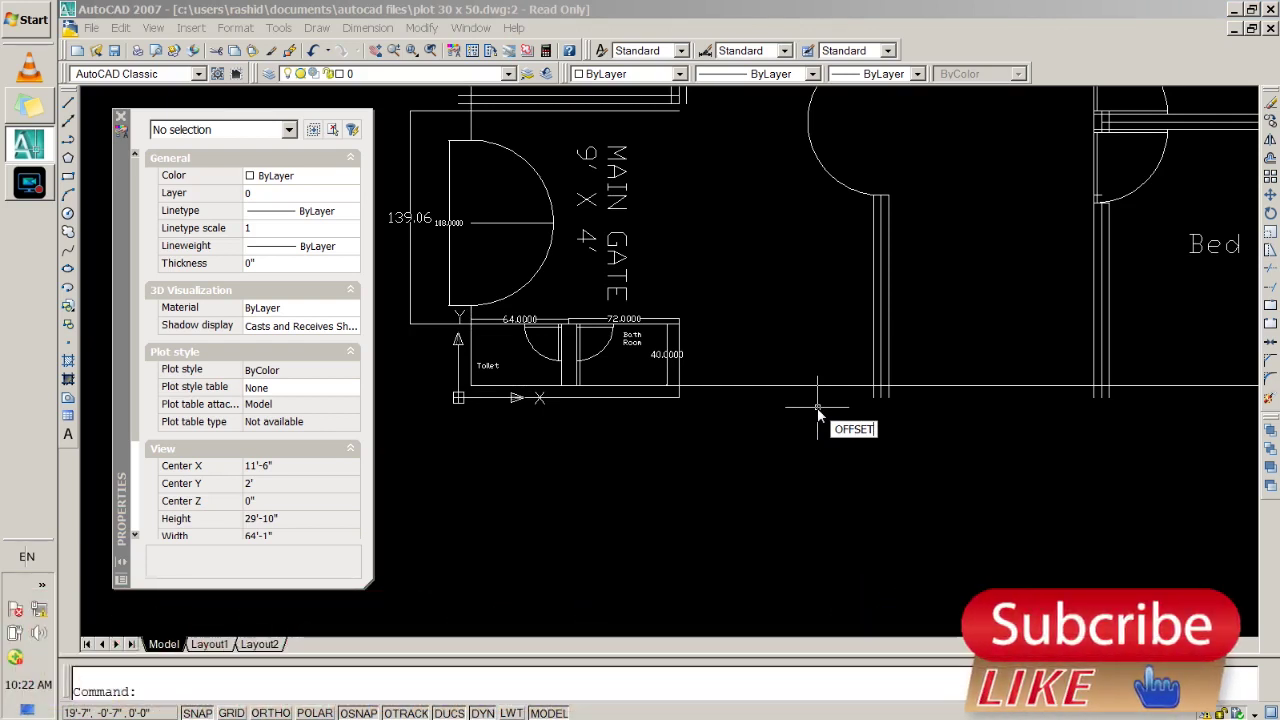
pyautogui.press('Return')
pyautogui.press('Return')
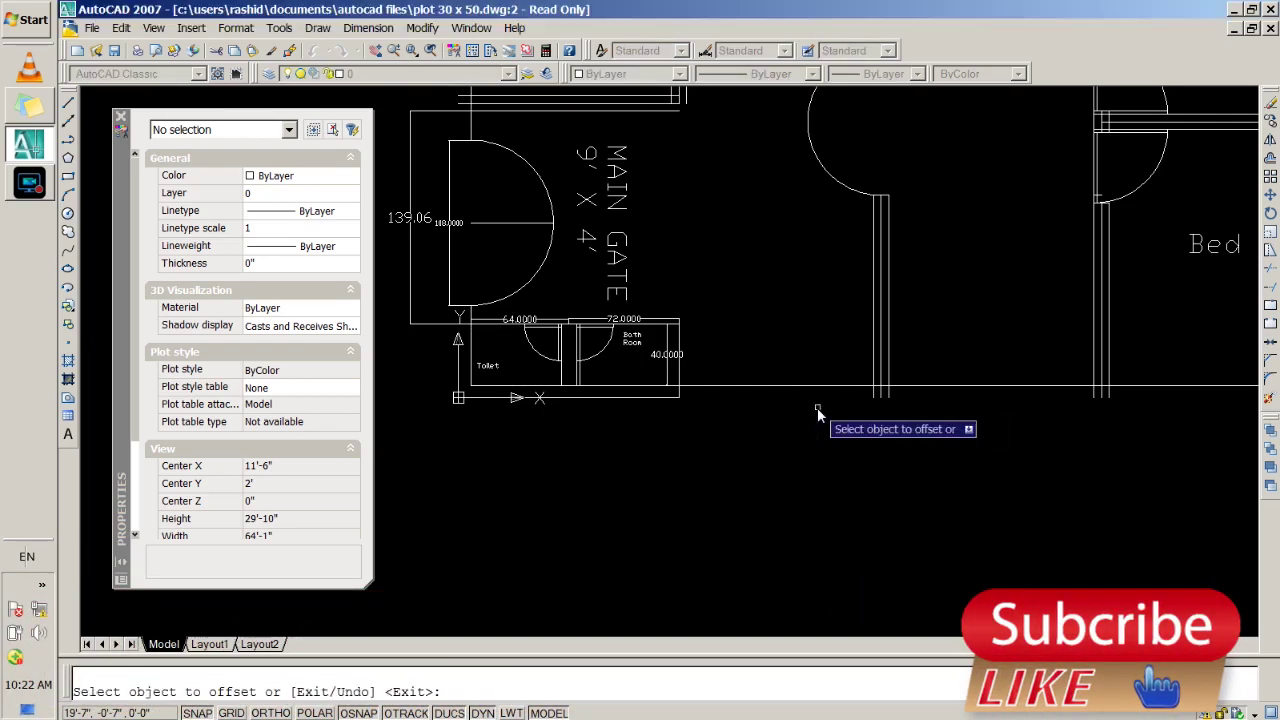
pyautogui.click(813, 385)
pyautogui.click(813, 412)
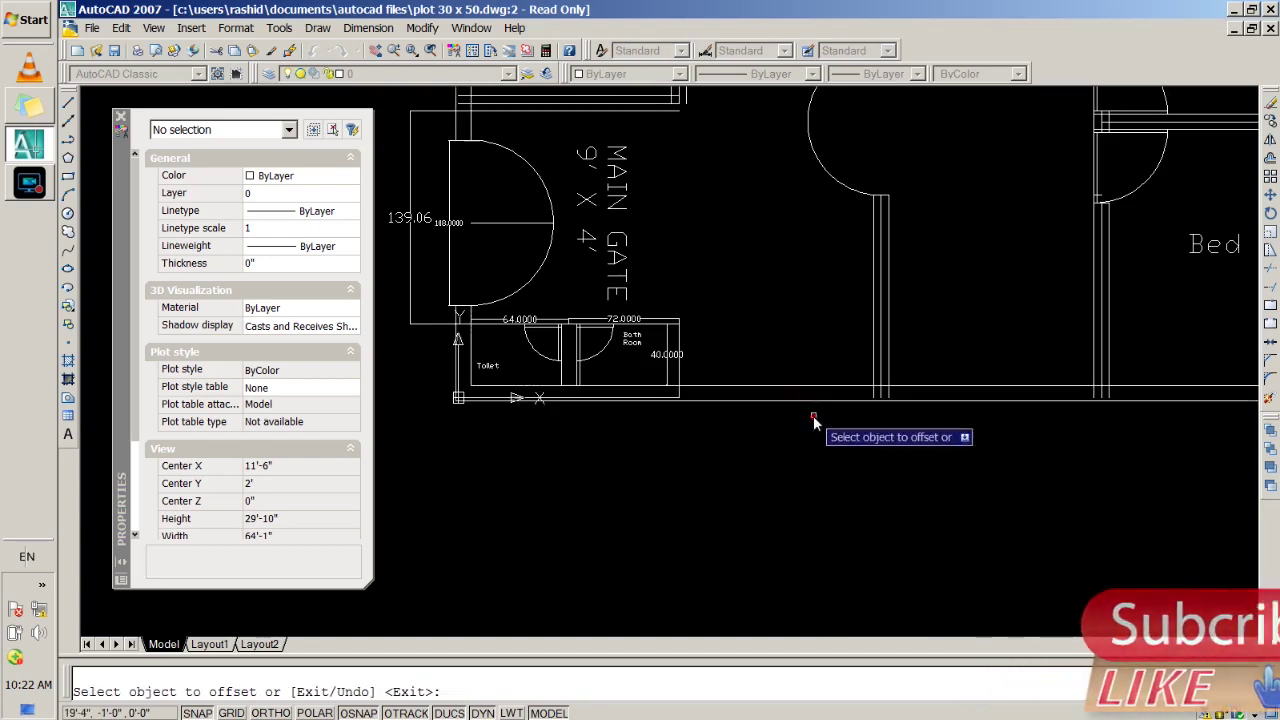
pyautogui.scroll(-3, 990, 410)
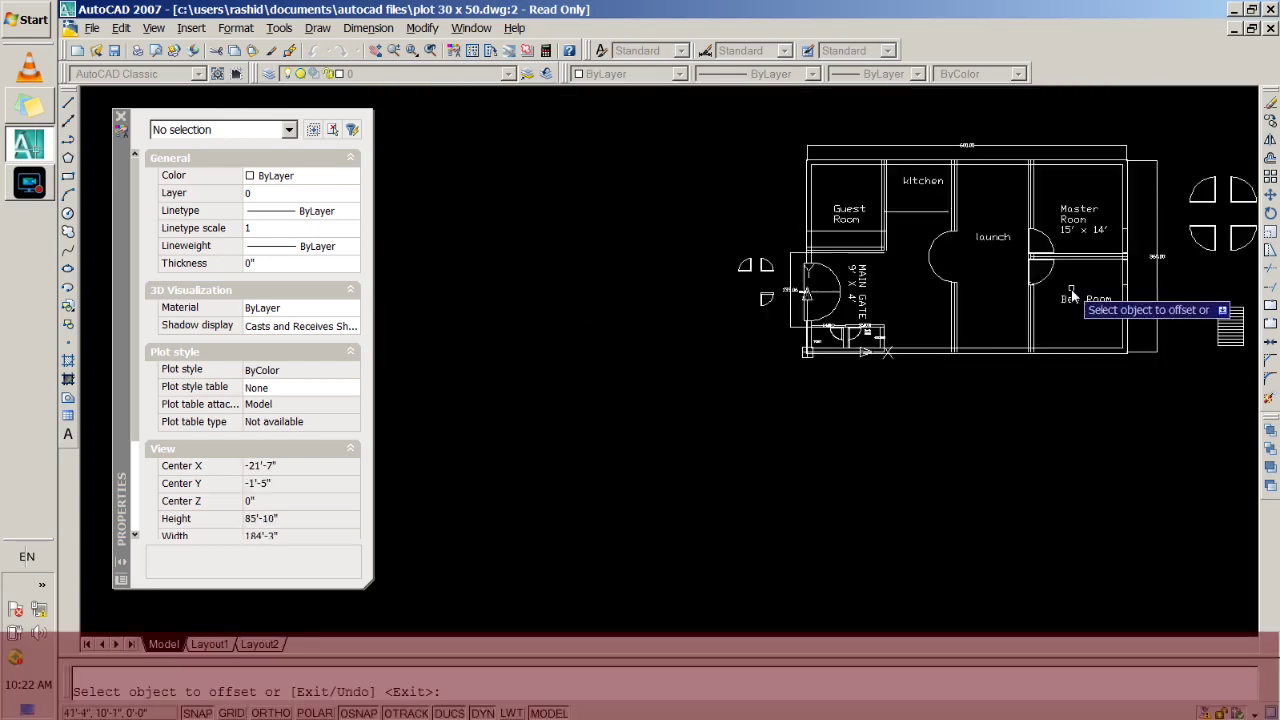
pyautogui.scroll(3, 1188, 135)
pyautogui.scroll(2, 1188, 135)
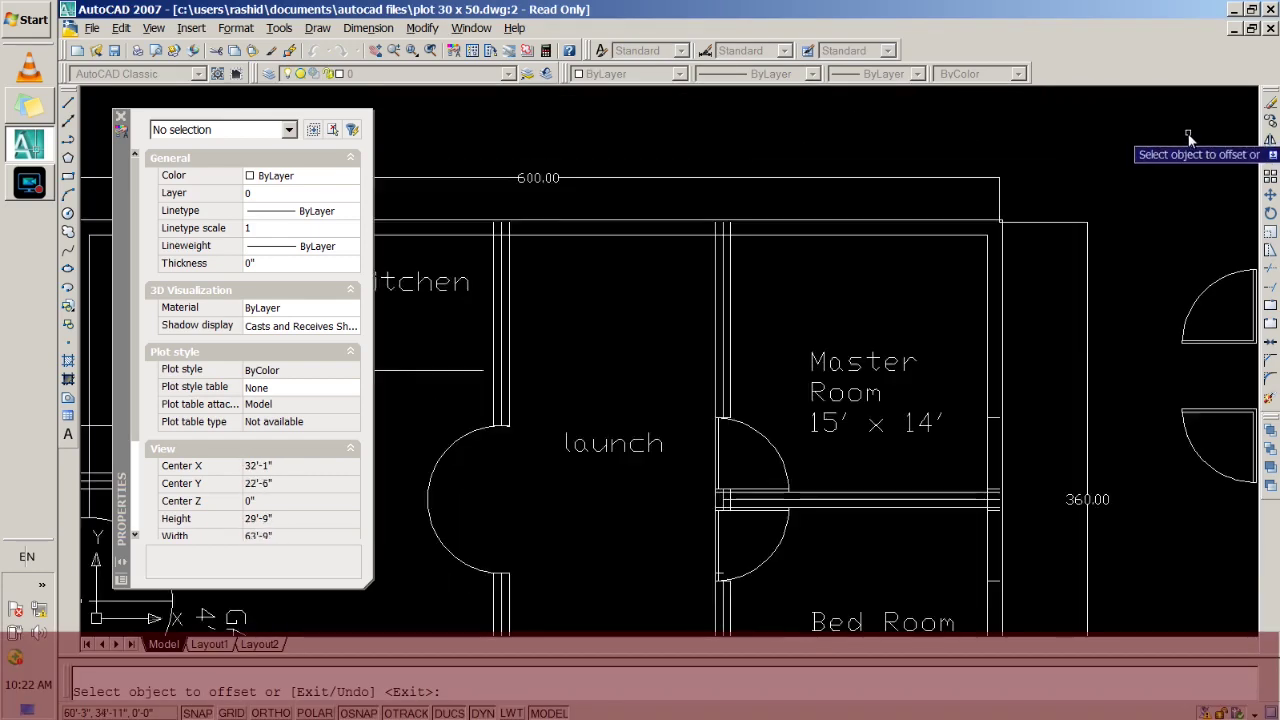
pyautogui.scroll(-2, 1056, 268)
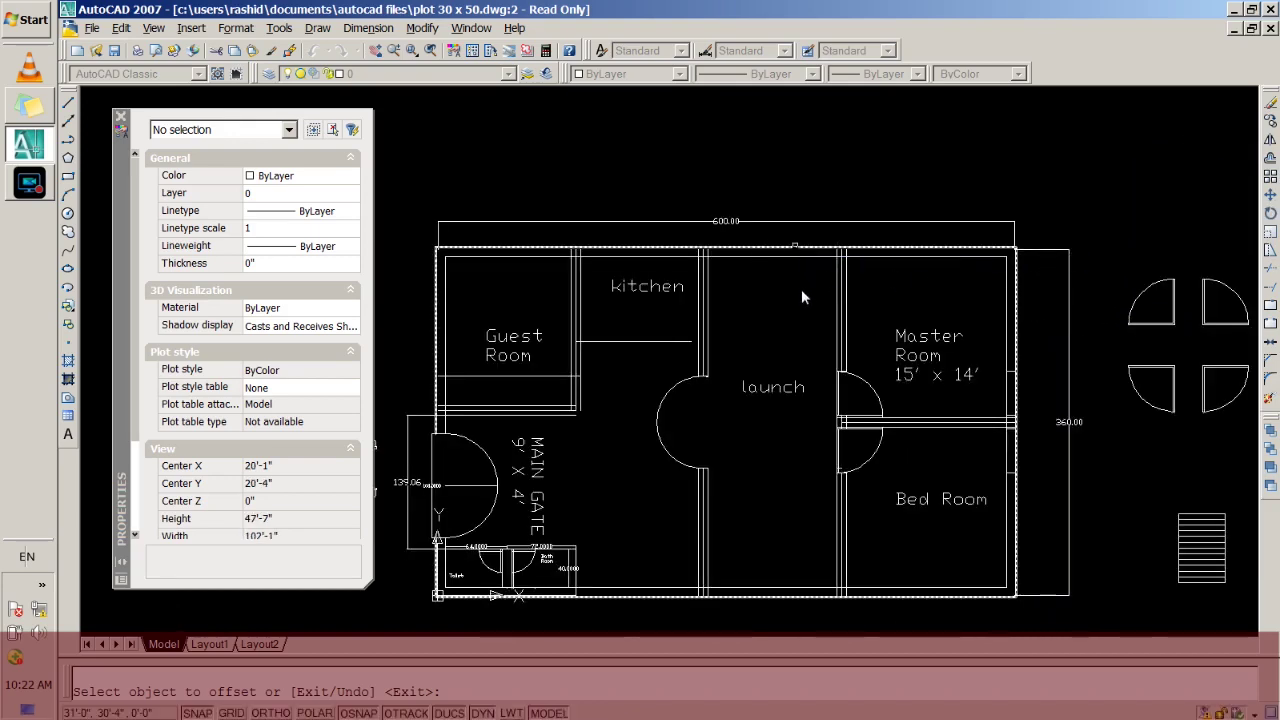
pyautogui.press('Escape')
# Zoom and pan to bring the kitchen's lower-left corner into close view.
pyautogui.scroll(-2, 830, 370)
pyautogui.scroll(4, 820, 430)
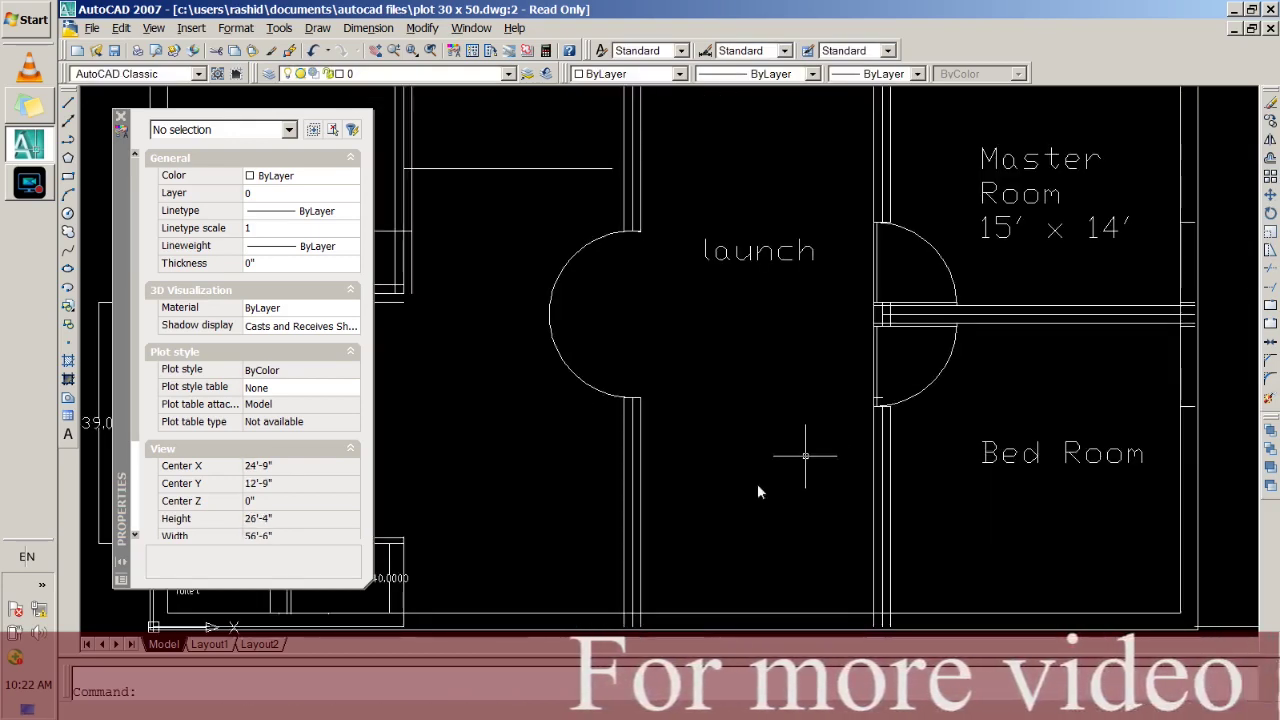
pyautogui.scroll(-2, 735, 500)
pyautogui.scroll(-2, 725, 512)
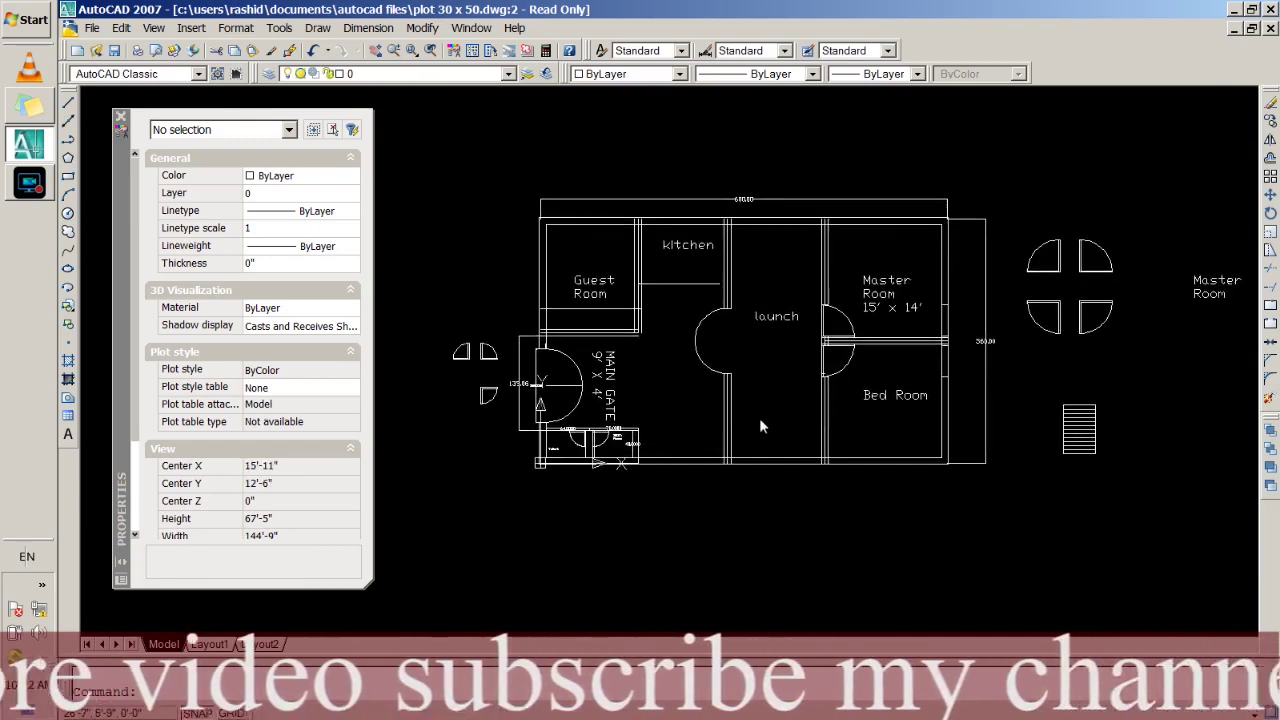
pyautogui.scroll(3, 759, 425)
pyautogui.scroll(-3, 808, 414)
pyautogui.scroll(4, 560, 440)
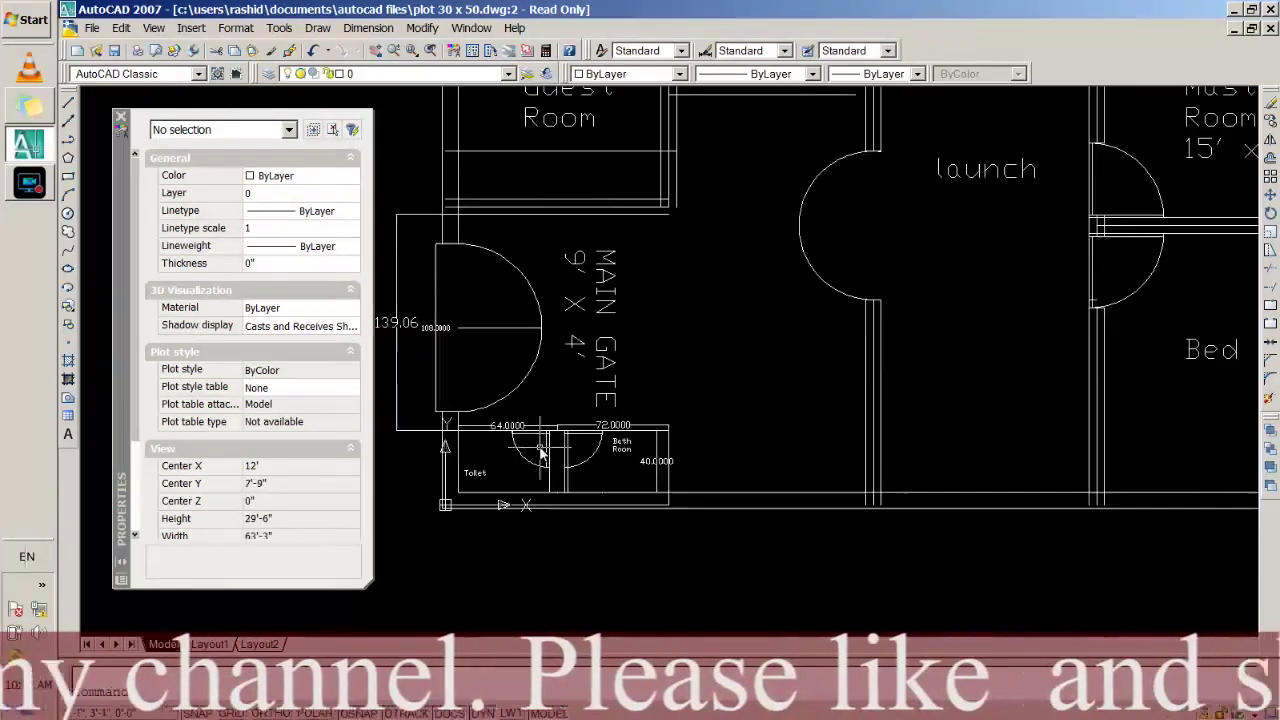
pyautogui.scroll(2, 540, 453)
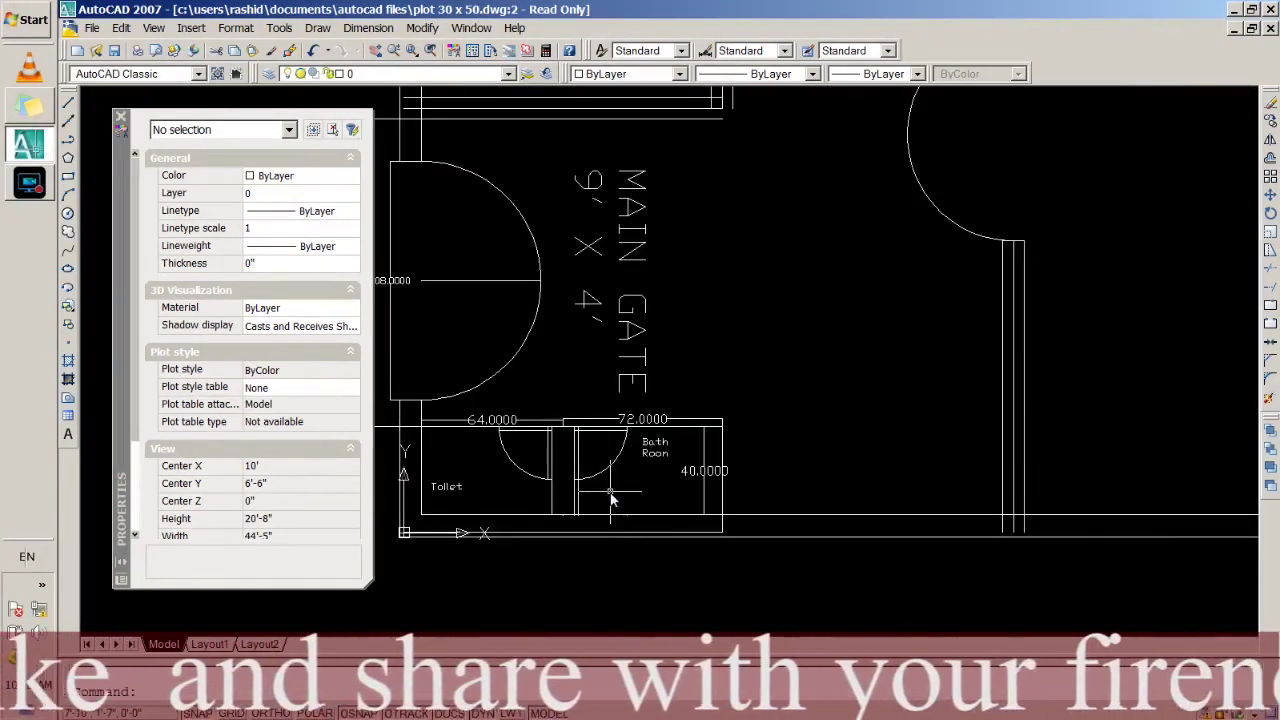
pyautogui.scroll(-2, 740, 440)
pyautogui.scroll(5, 700, 222)
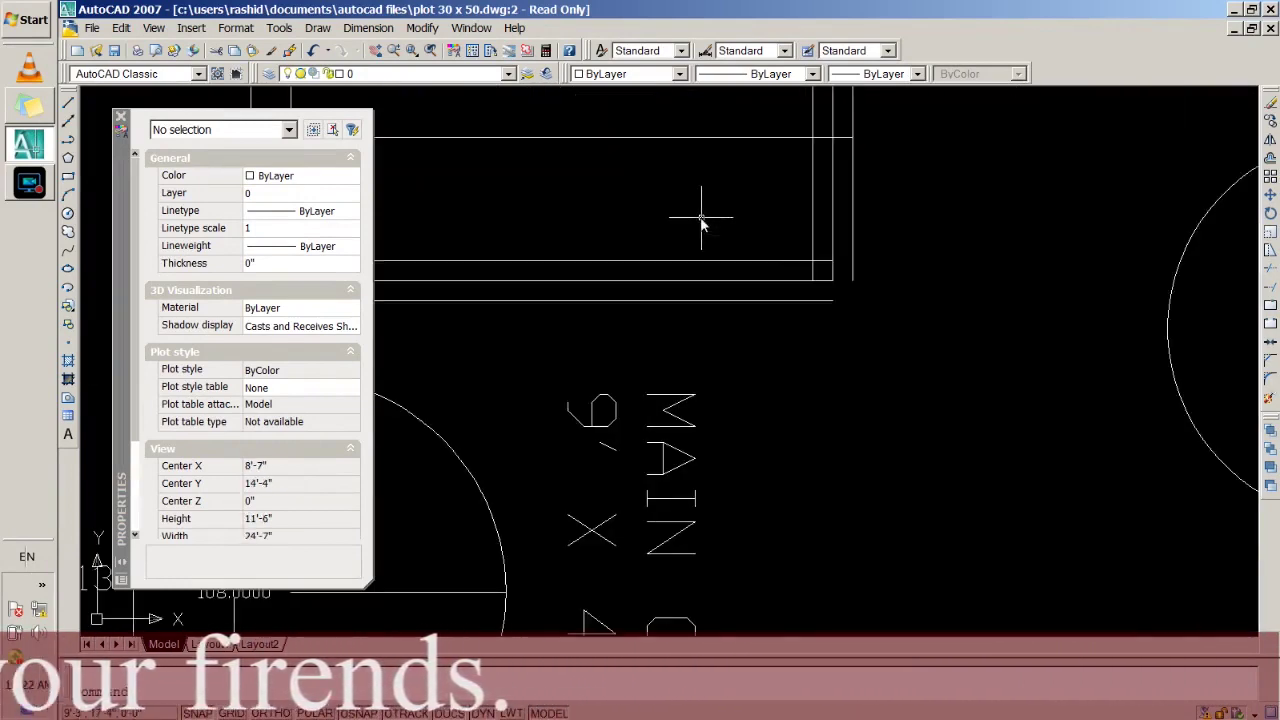
pyautogui.scroll(-3, 701, 222)
pyautogui.scroll(-2, 766, 257)
pyautogui.scroll(-1, 757, 454)
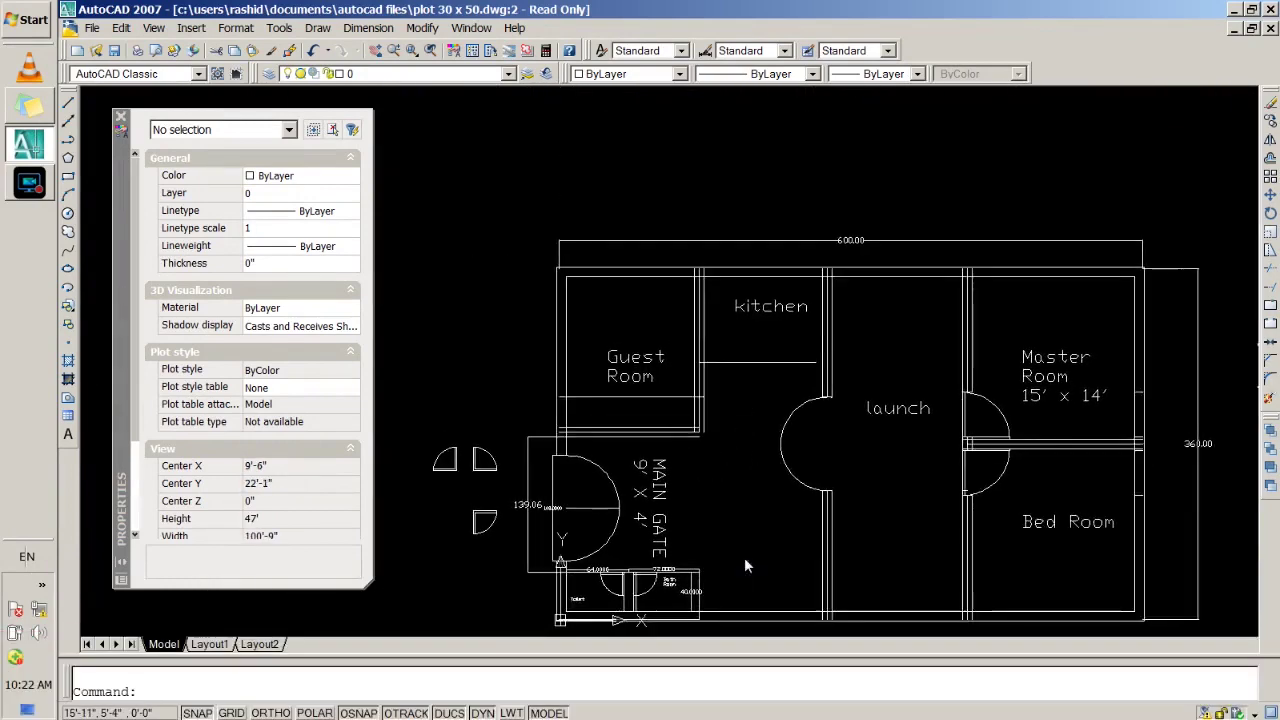
pyautogui.scroll(1, 744, 567)
pyautogui.scroll(4, 737, 357)
pyautogui.moveTo(737, 357); pyautogui.dragTo(654, 529, button='middle')
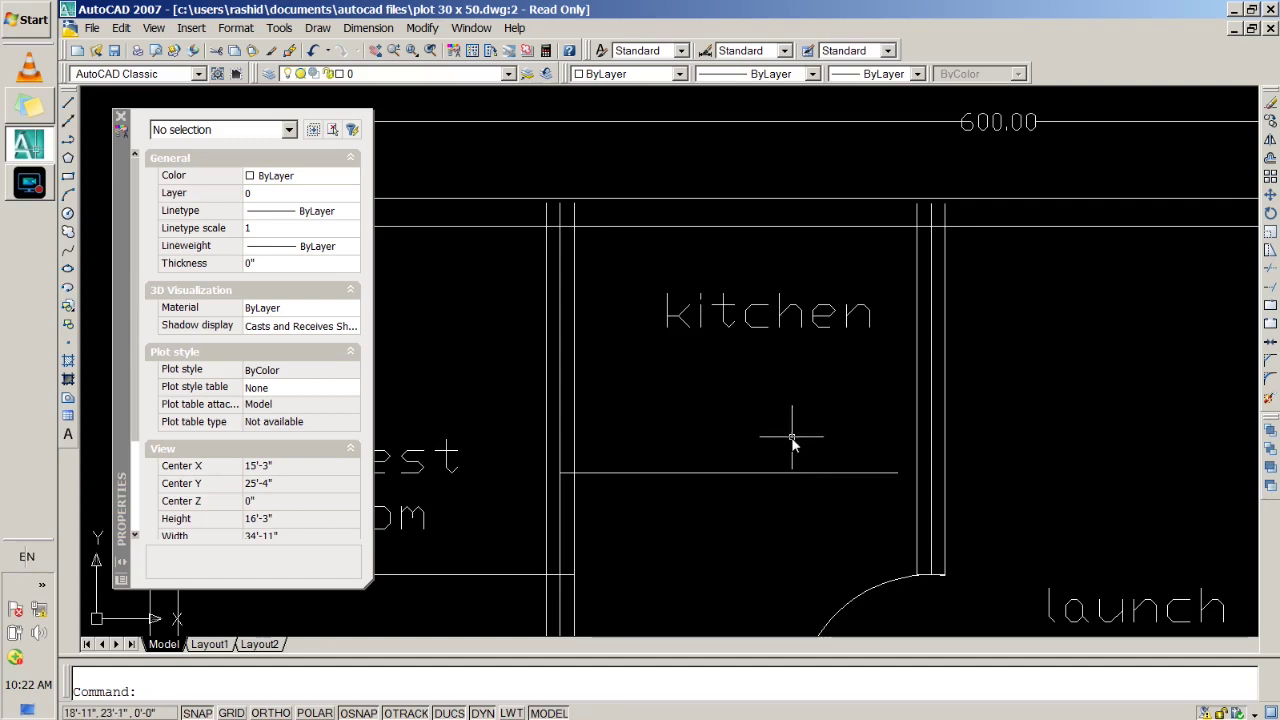
# Add a vertical linear dimension along the kitchen's left wall, reading 87.9375.
pyautogui.click(368, 27)
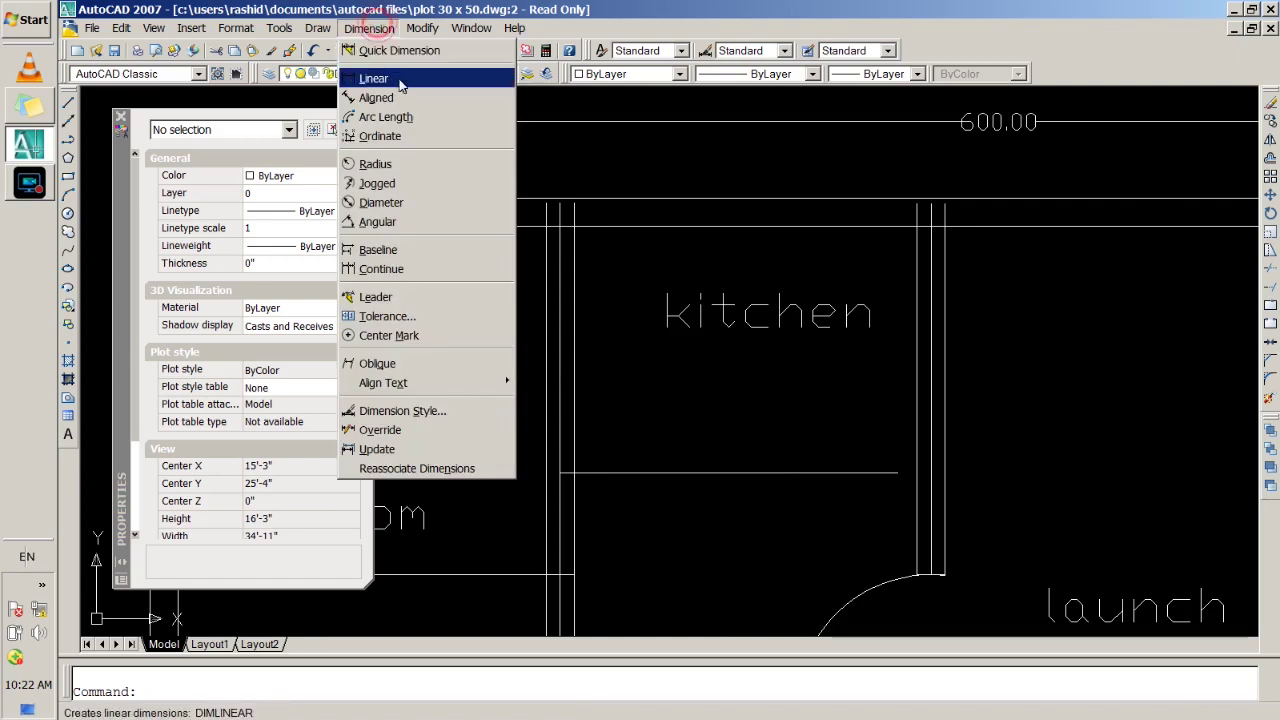
pyautogui.click(398, 78)
pyautogui.click(575, 228)
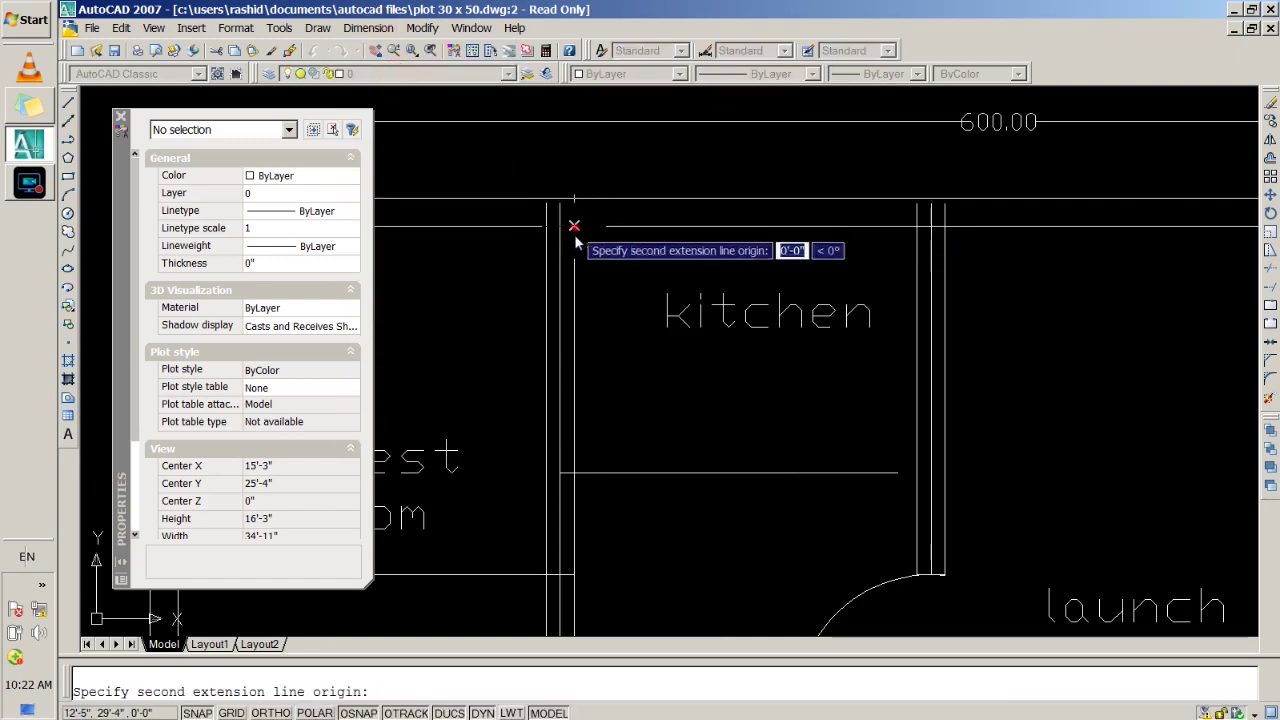
pyautogui.click(575, 473)
pyautogui.click(598, 462)
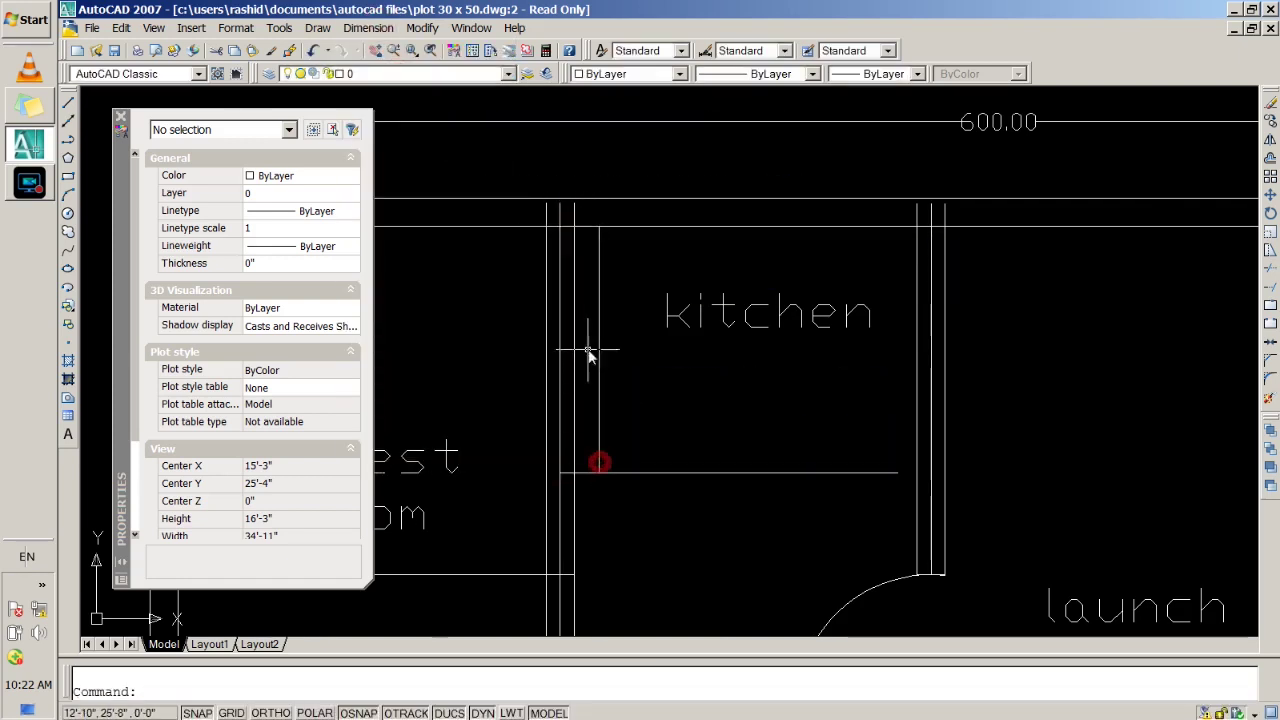
# Set the new dimension's text height to 4" in Properties.
pyautogui.click(598, 351)
pyautogui.click(274, 310)
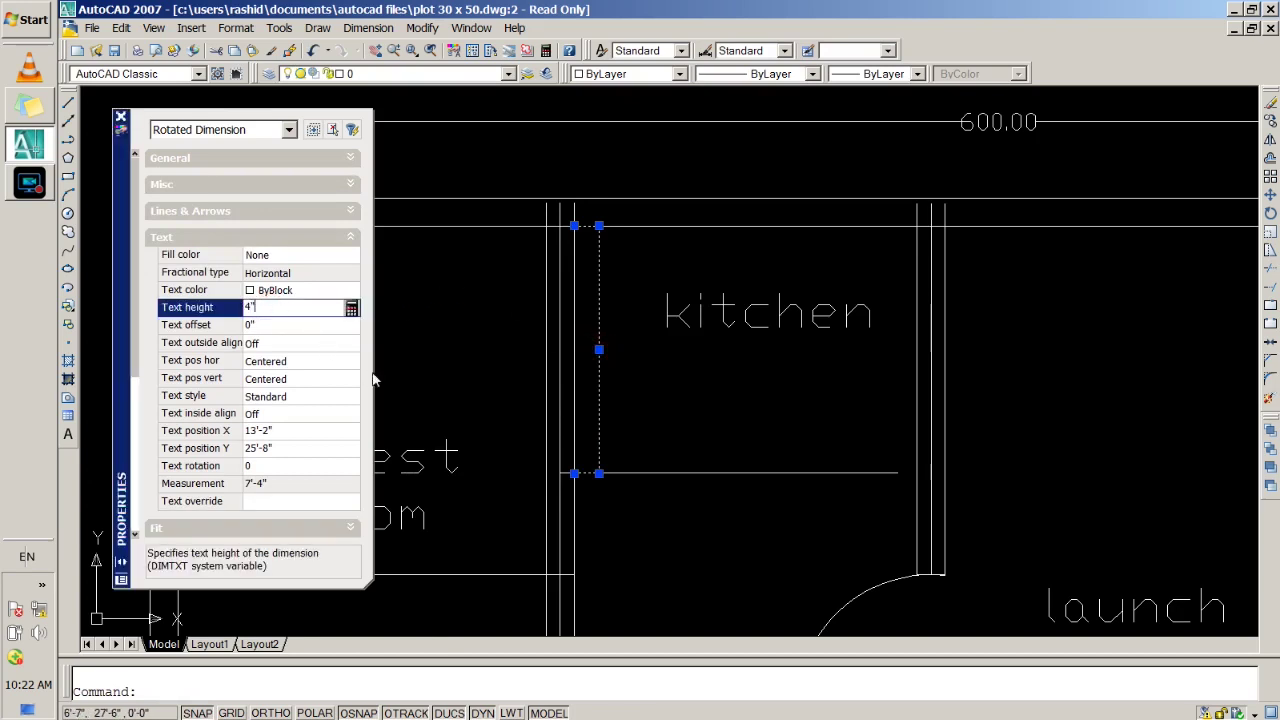
pyautogui.click(352, 309)
pyautogui.press('Escape')
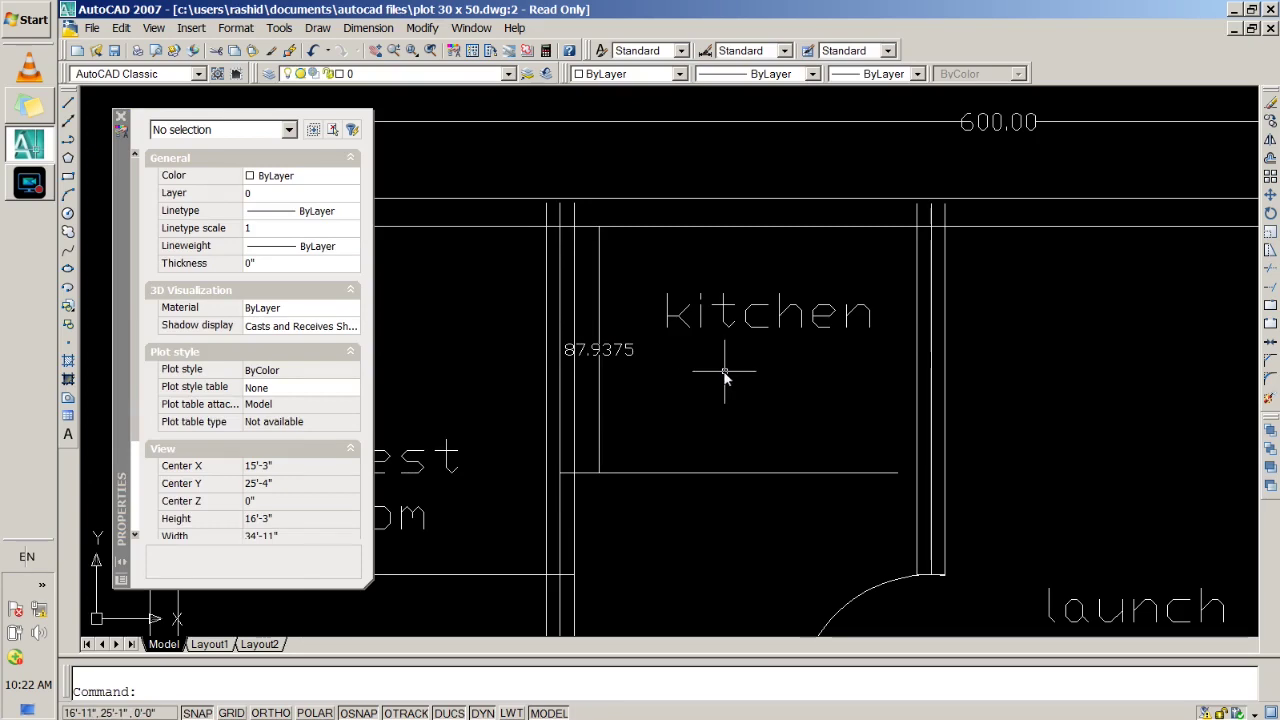
# Compute 88 ÷ 12 (7.3333) in Windows Calculator, then return to AutoCAD.
pyautogui.press('super+r')
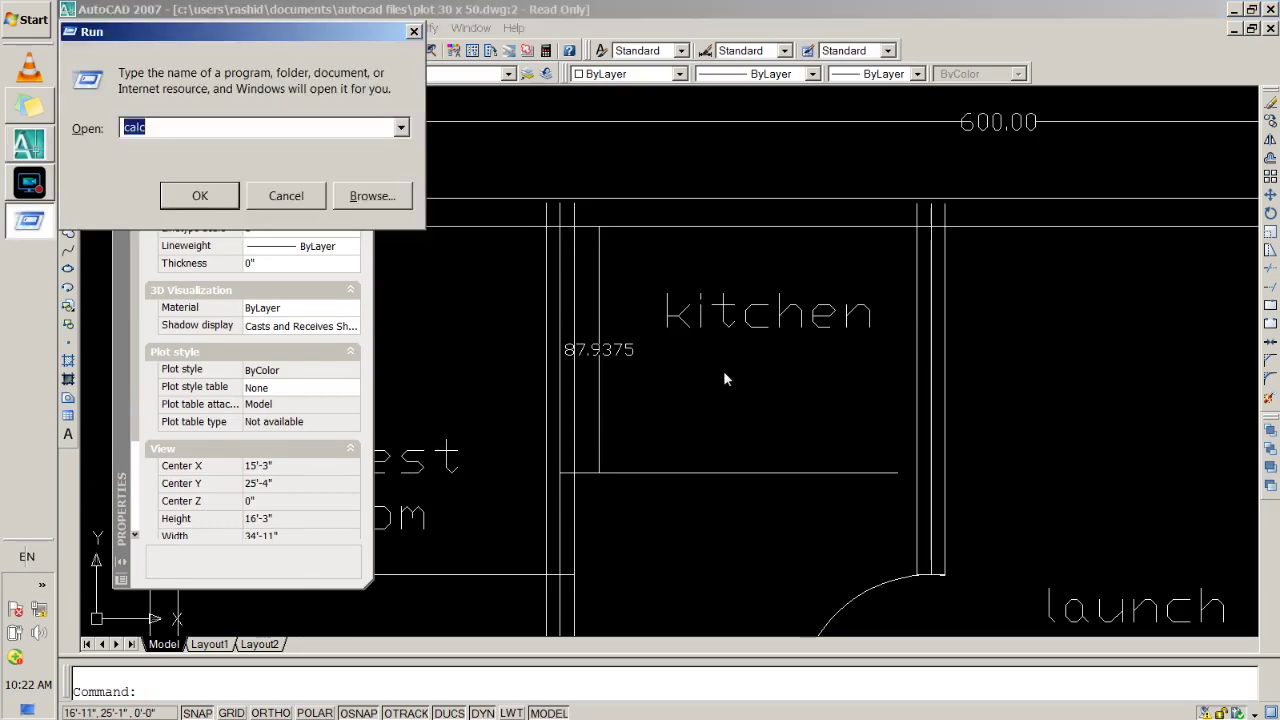
pyautogui.write('calc')
pyautogui.press('Return')
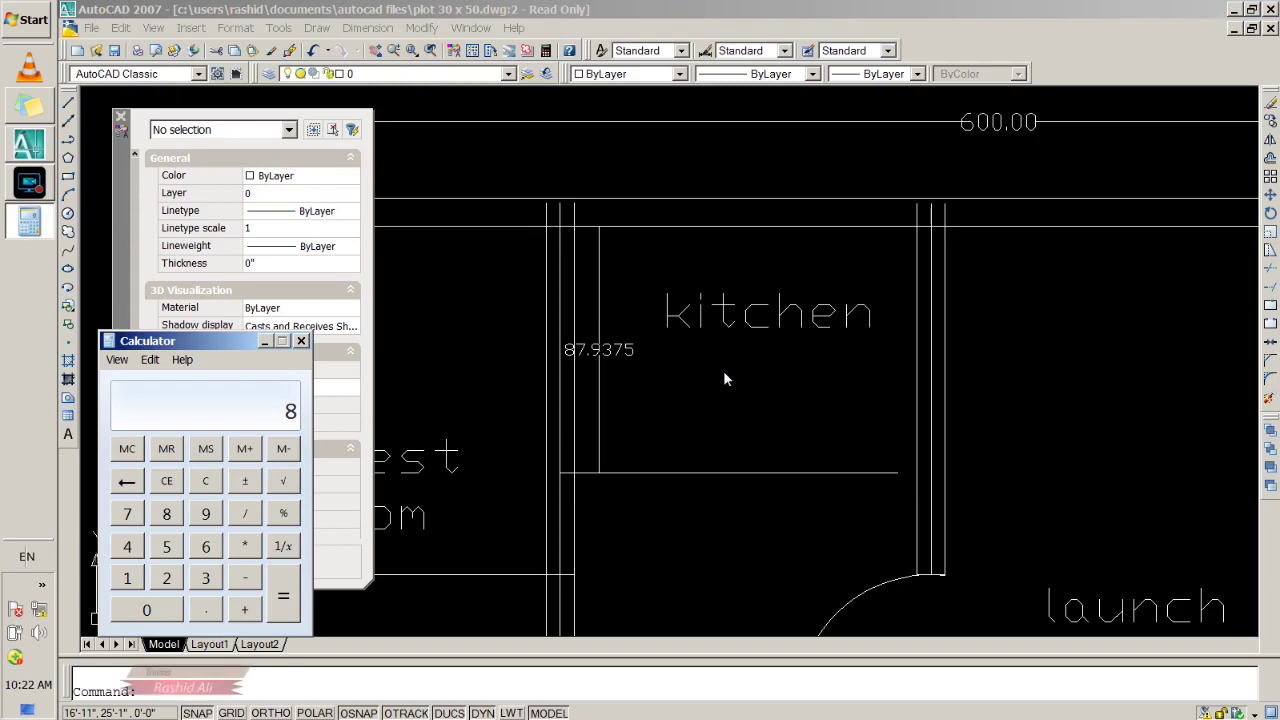
pyautogui.write('8/12')
pyautogui.press('Return')
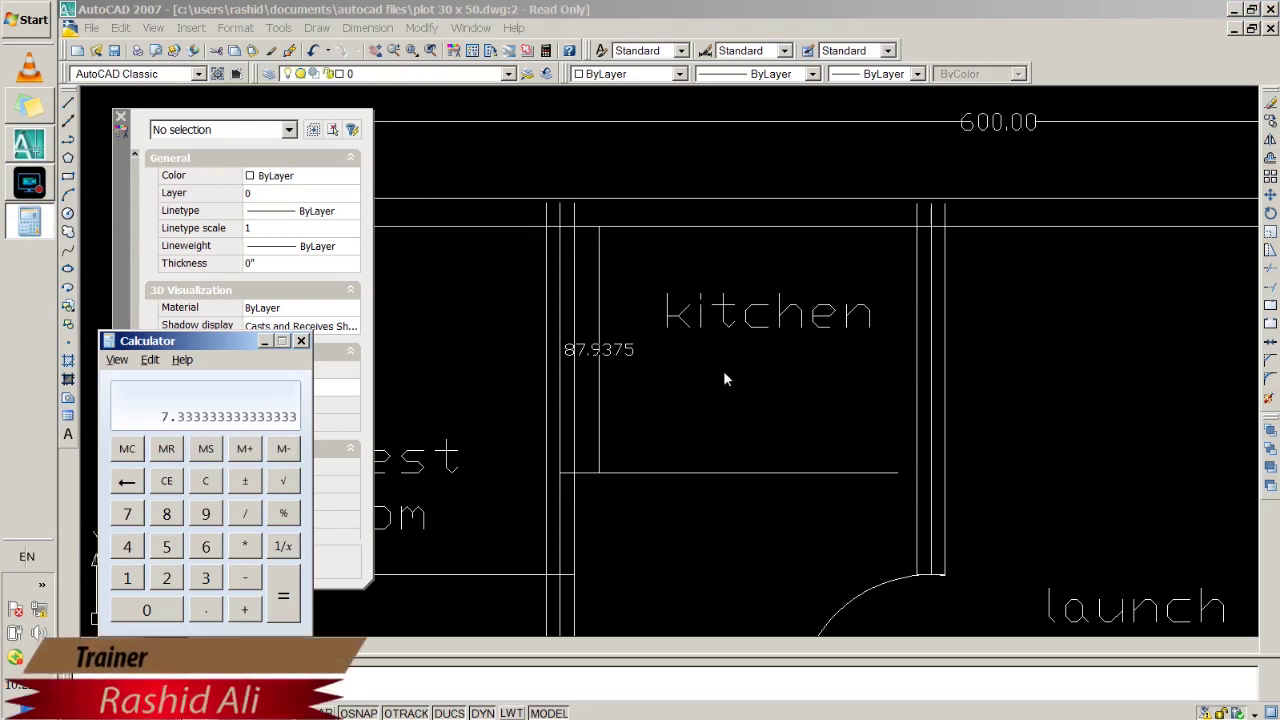
pyautogui.click(727, 379)
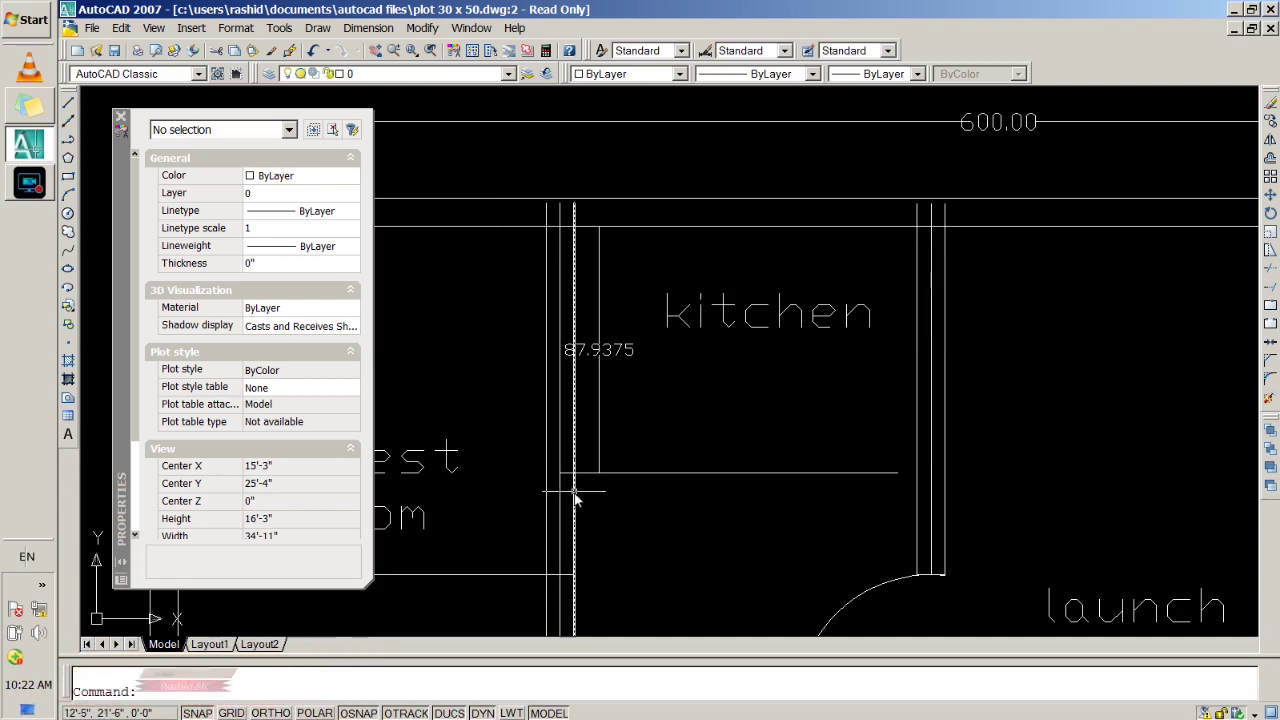
# Change the colour of the kitchen's 87.9375 dimension to Yellow.
pyautogui.click(600, 390)
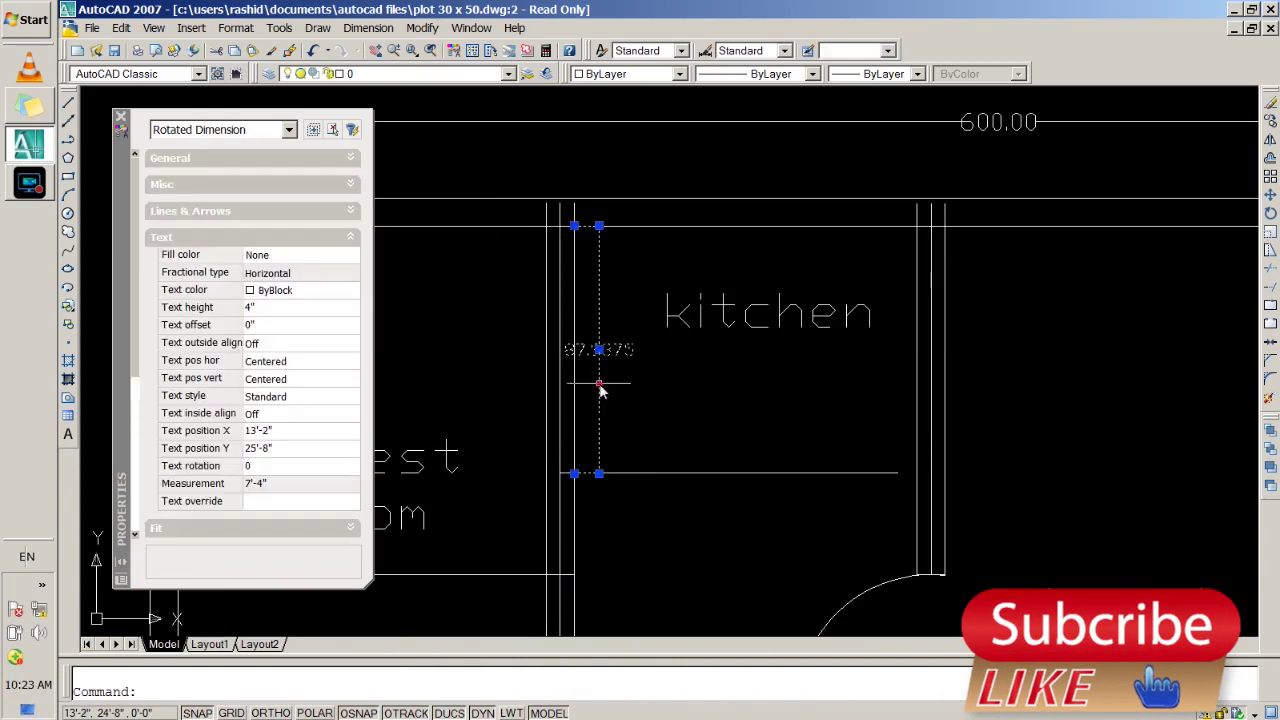
pyautogui.click(631, 76)
pyautogui.click(603, 128)
pyautogui.press('Escape')
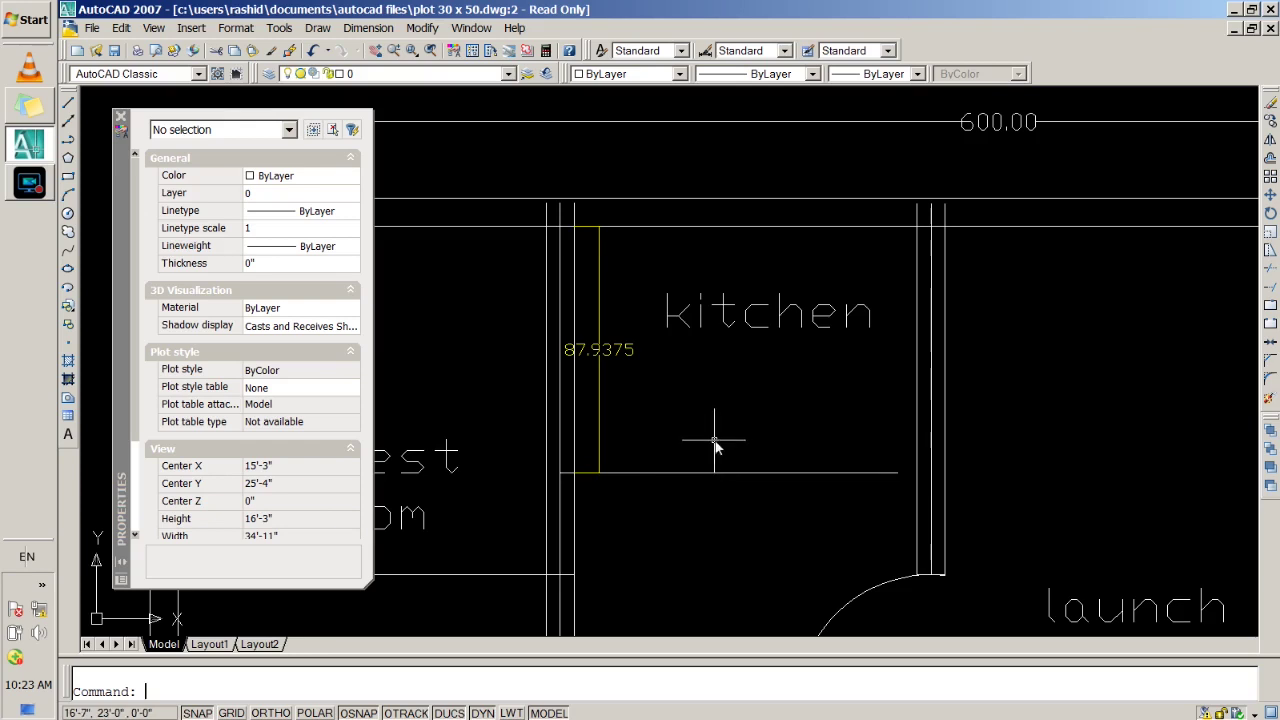
# Offset the kitchen's lower horizontal line 5" both above and below.
pyautogui.write('offset')
pyautogui.press('Return')
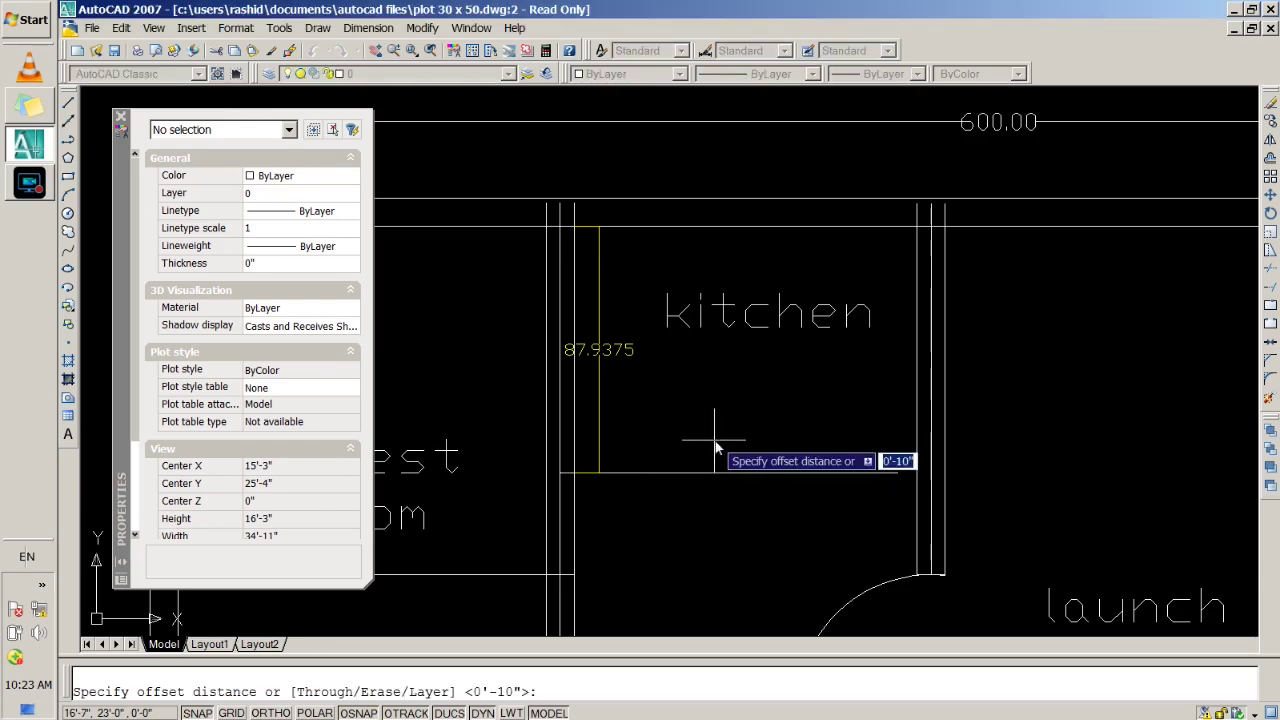
pyautogui.write('5')
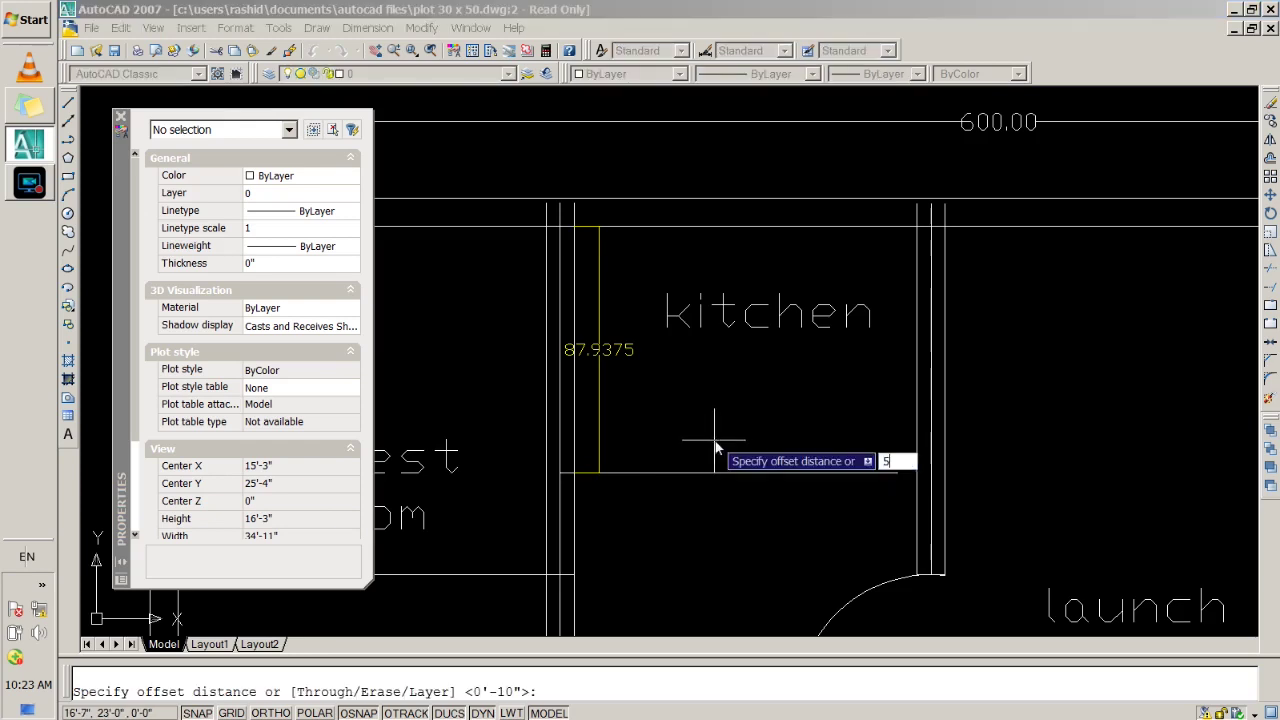
pyautogui.press('Return')
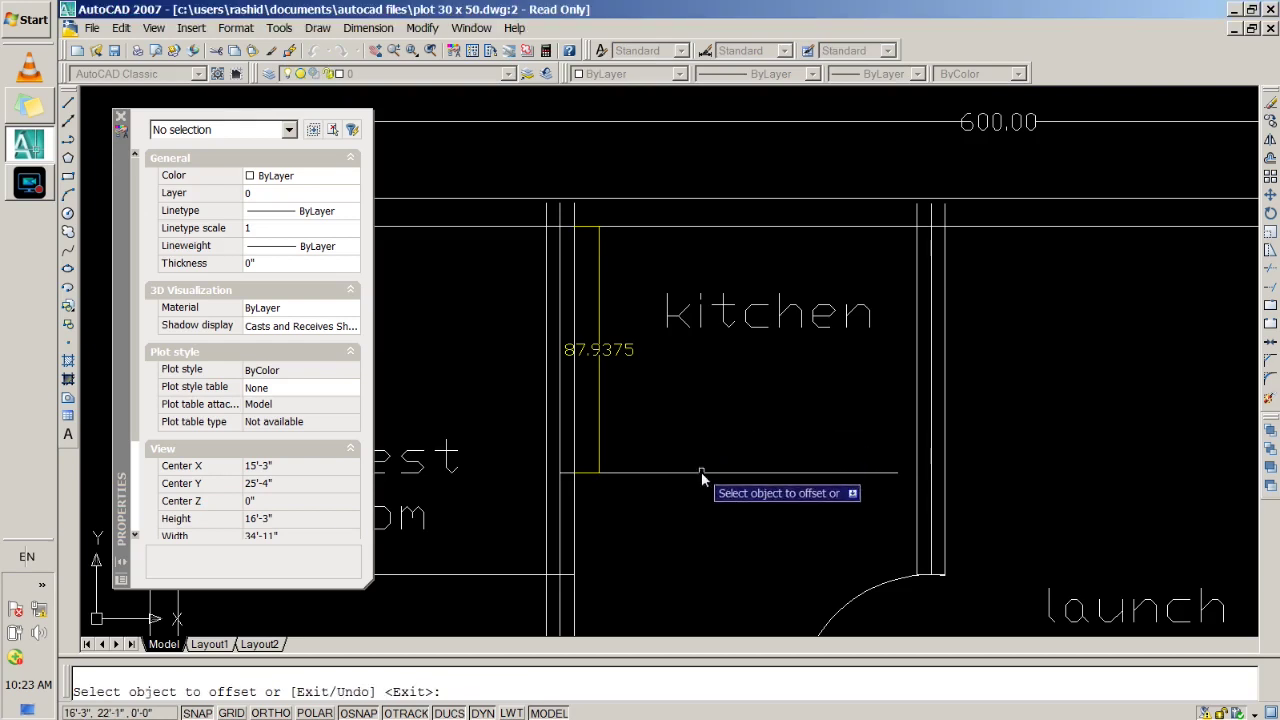
pyautogui.click(701, 471)
pyautogui.click(695, 440)
pyautogui.click(695, 471)
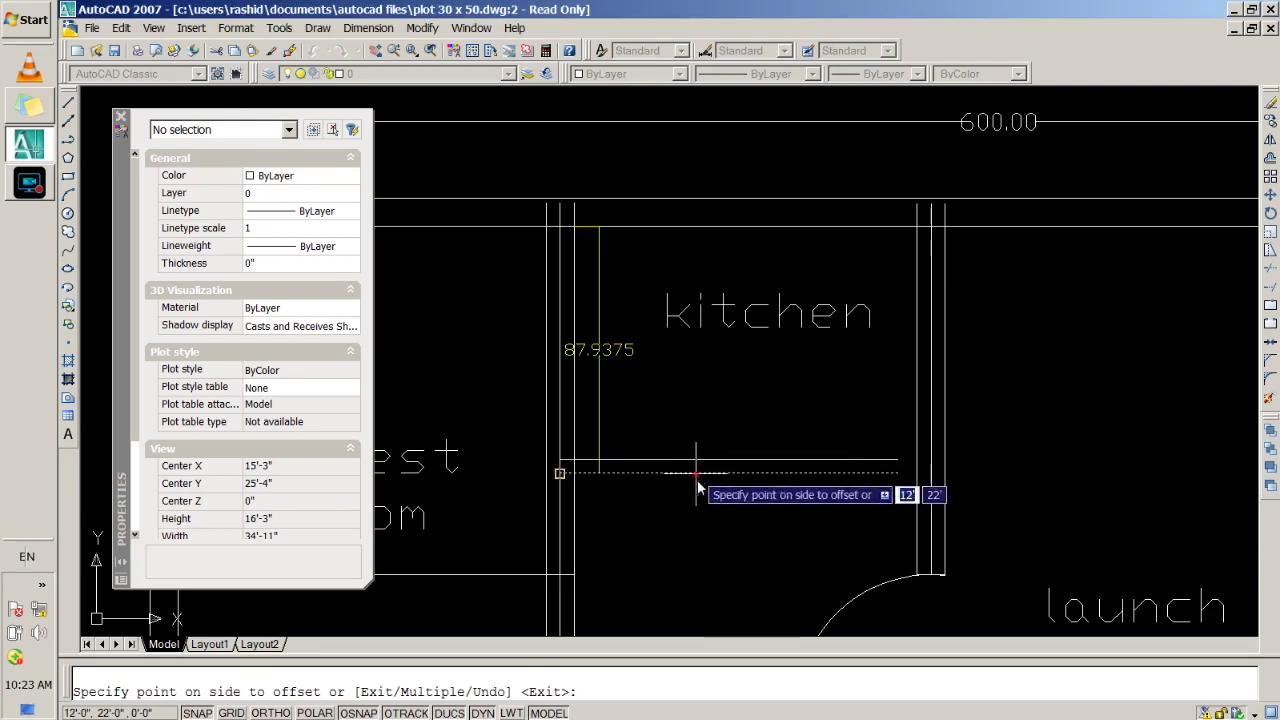
pyautogui.click(710, 517)
pyautogui.press('Return')
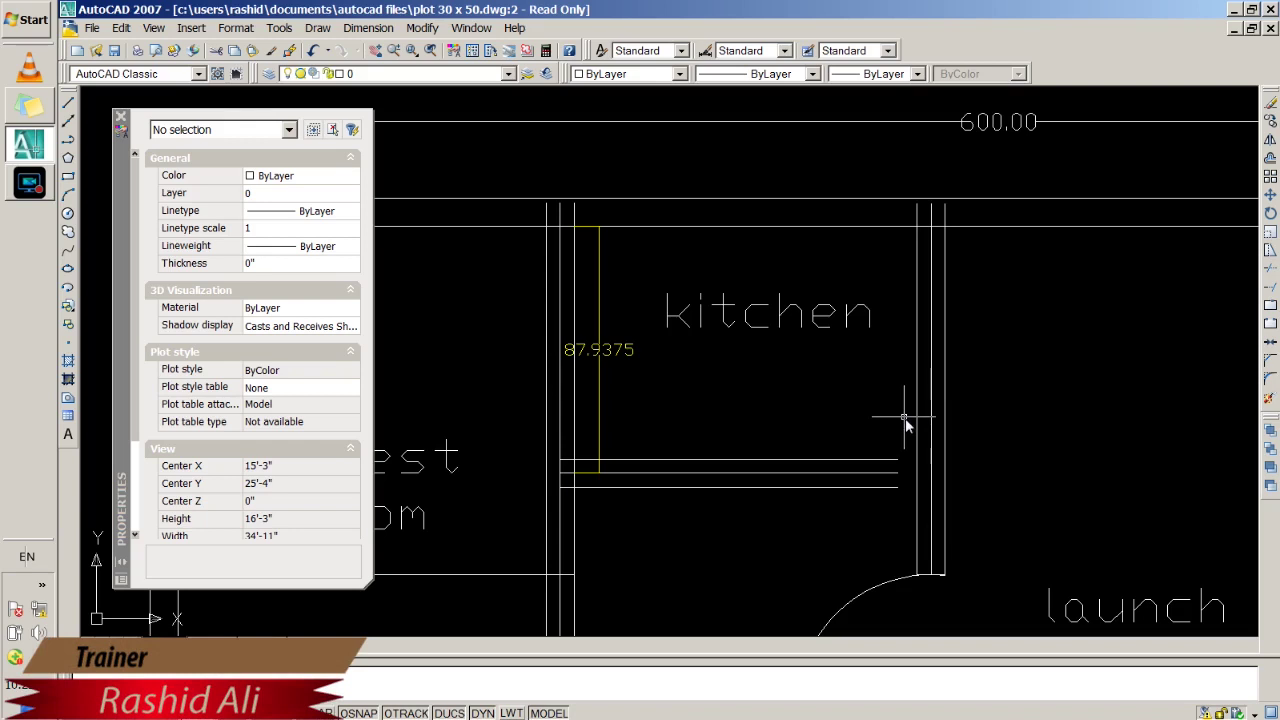
# Offset the kitchen's right wall line 3 units to the left, inside the kitchen.
pyautogui.write('offset')
pyautogui.press('Return')
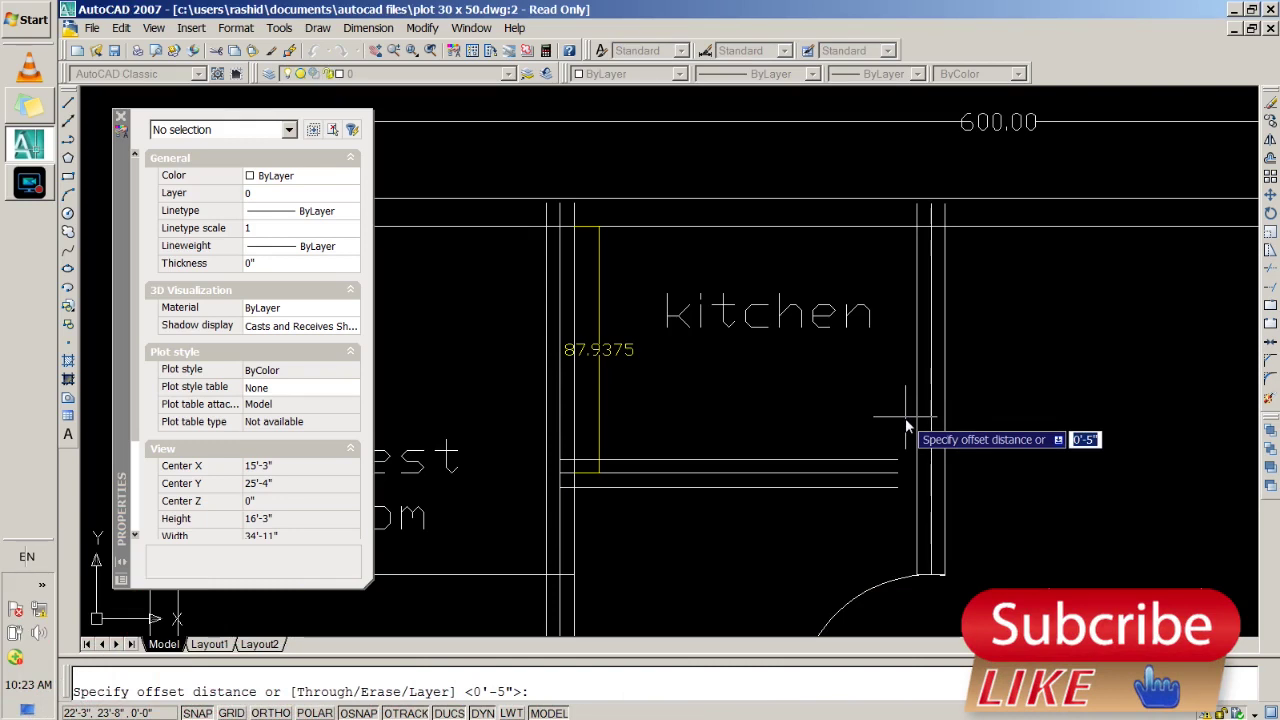
pyautogui.write("3'6")
pyautogui.press('Return')
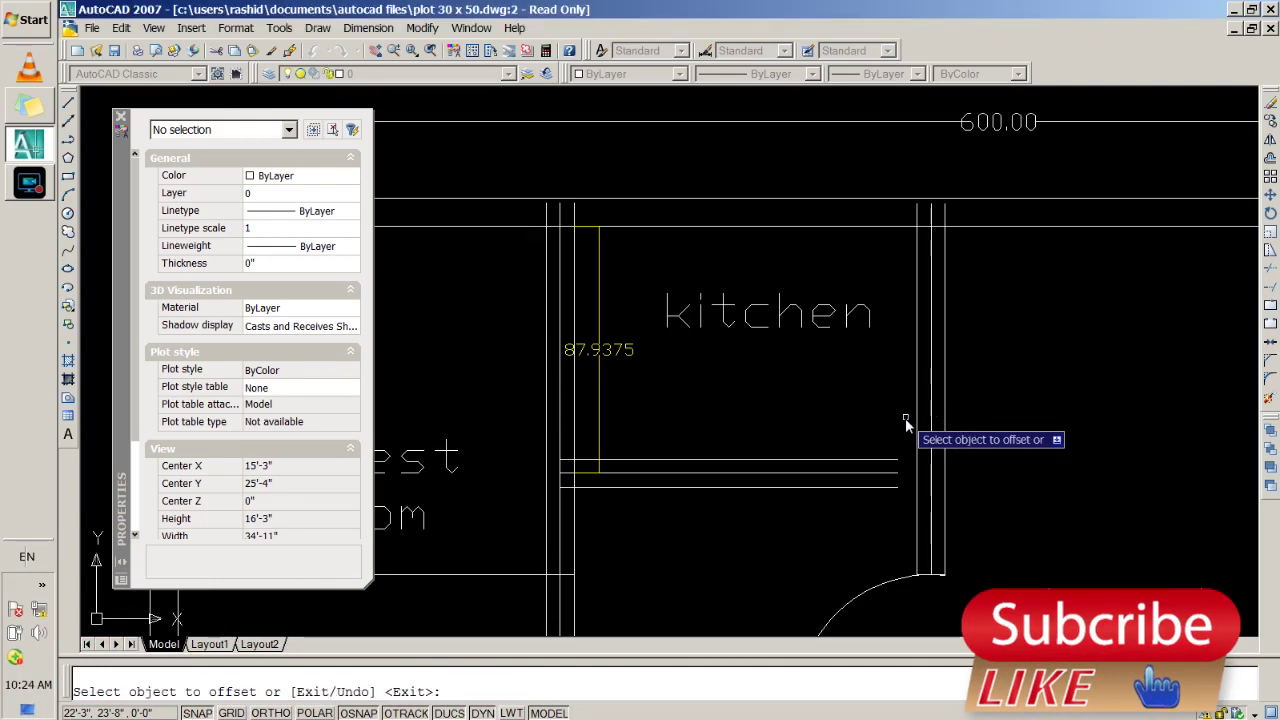
pyautogui.click(917, 418)
pyautogui.click(765, 428)
pyautogui.press('Return')
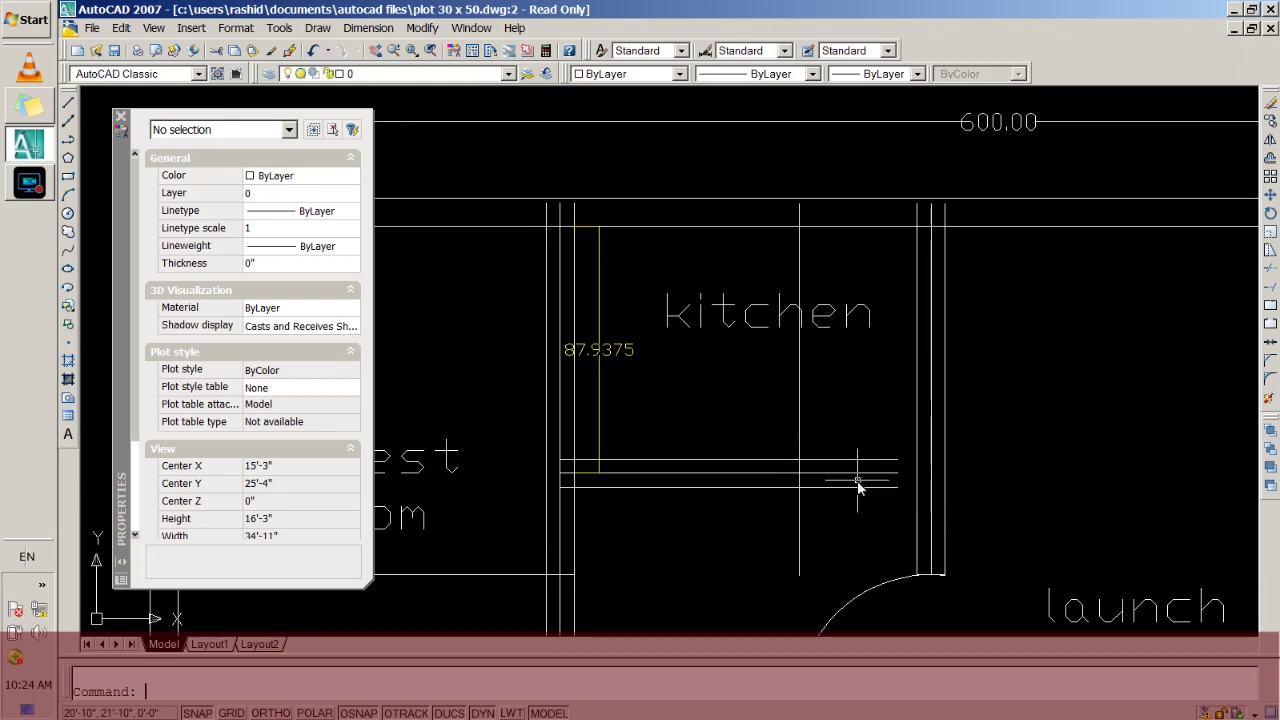
pyautogui.write('tr')
pyautogui.press('Return')
pyautogui.press('Return')
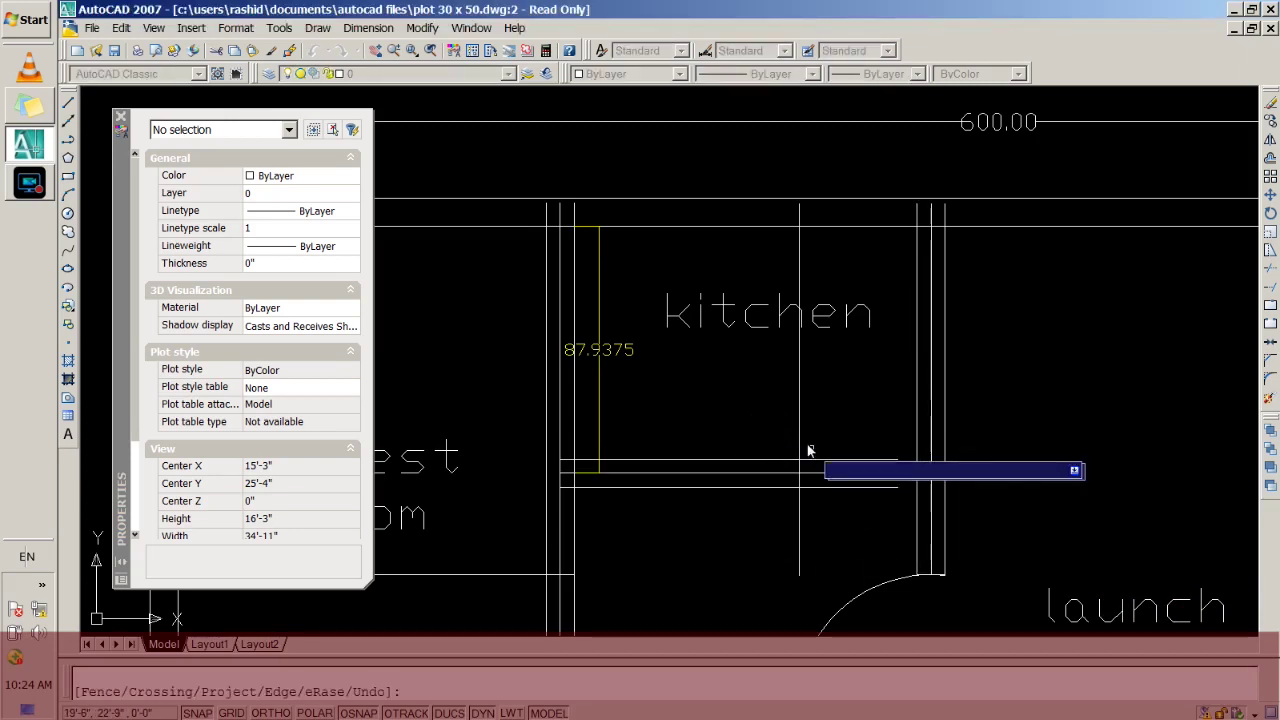
# Trim the temporary vertical line pieces and slab stub, then delete the leftover vertical line.
pyautogui.click(797, 436)
pyautogui.click(800, 529)
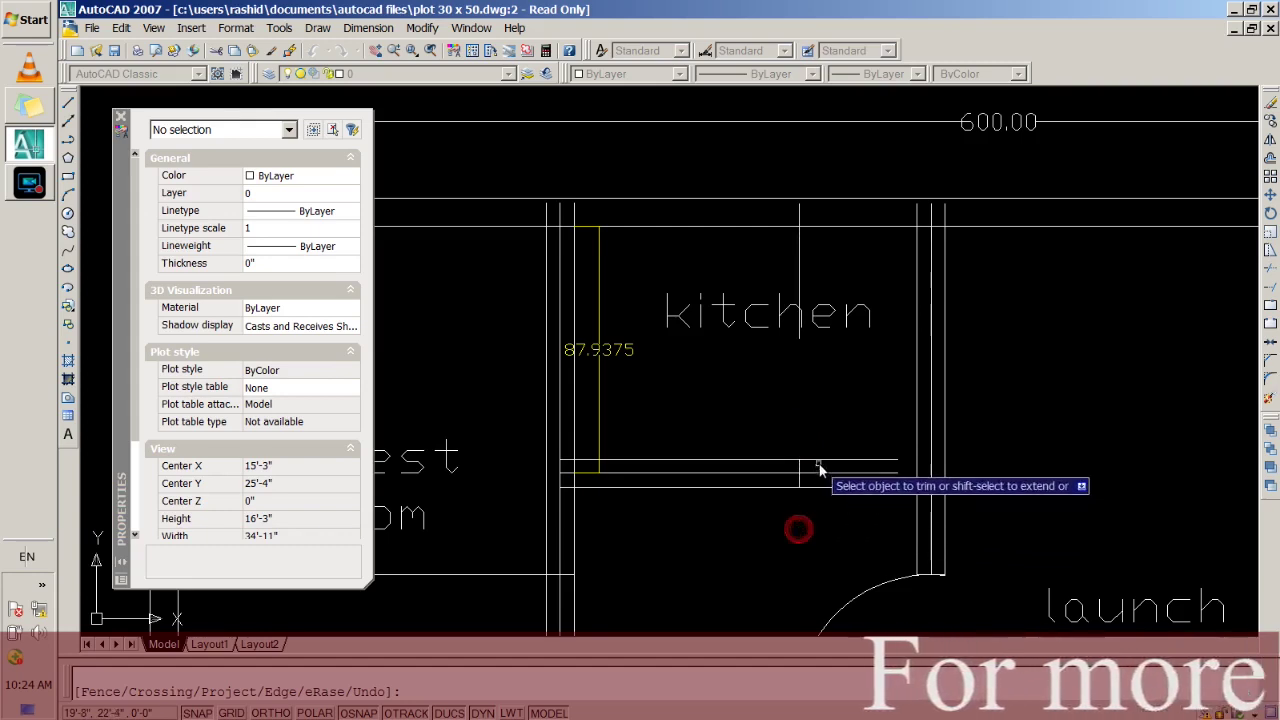
pyautogui.click(820, 466)
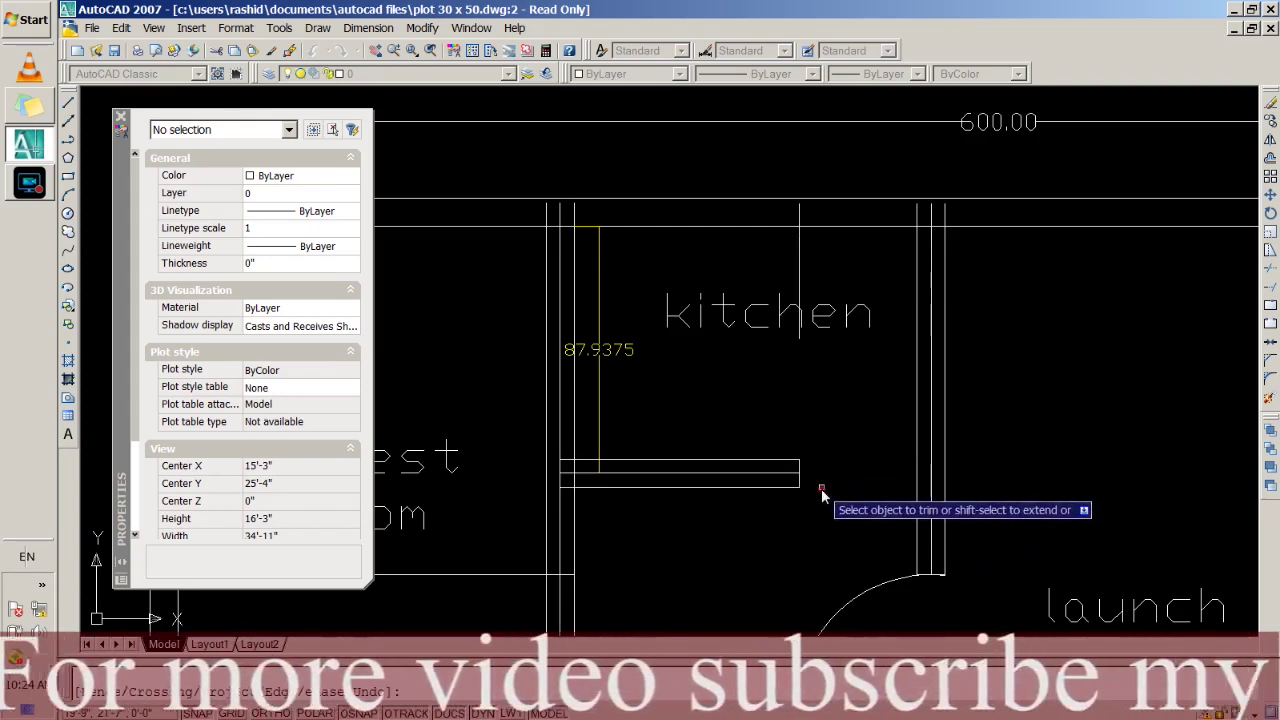
pyautogui.click(821, 488)
pyautogui.press('Escape')
pyautogui.click(800, 263)
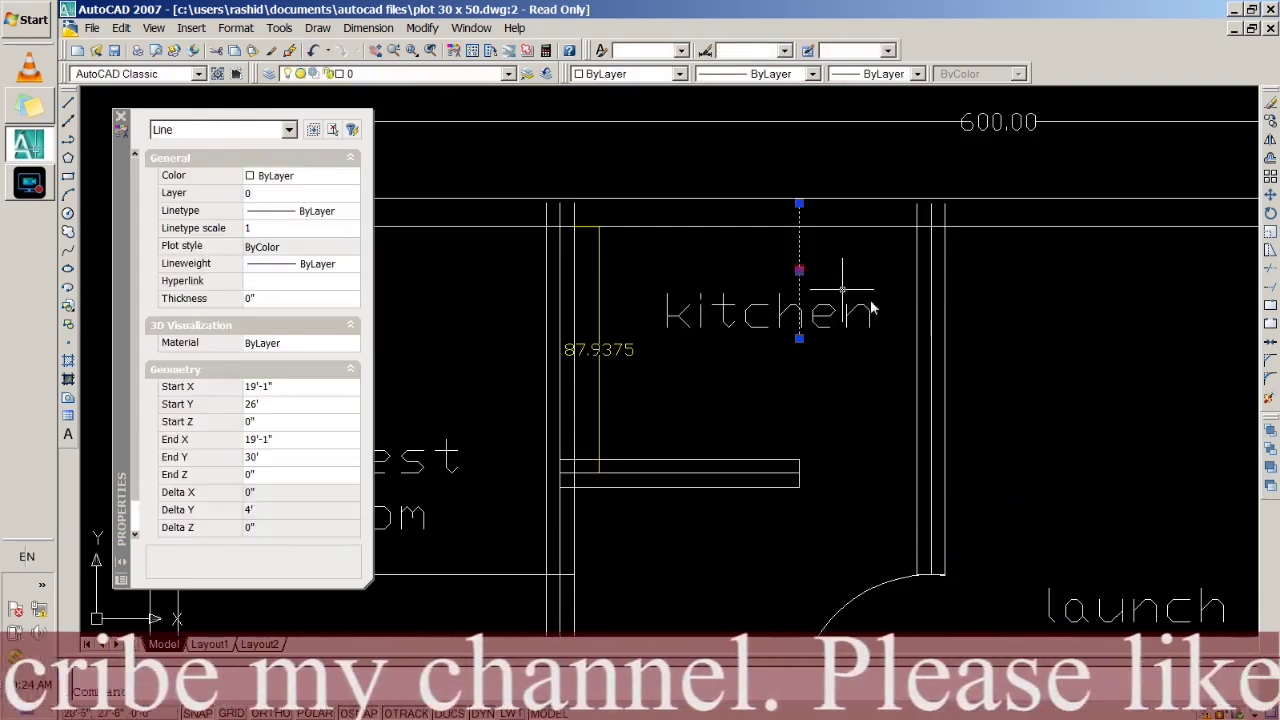
pyautogui.press('Delete')
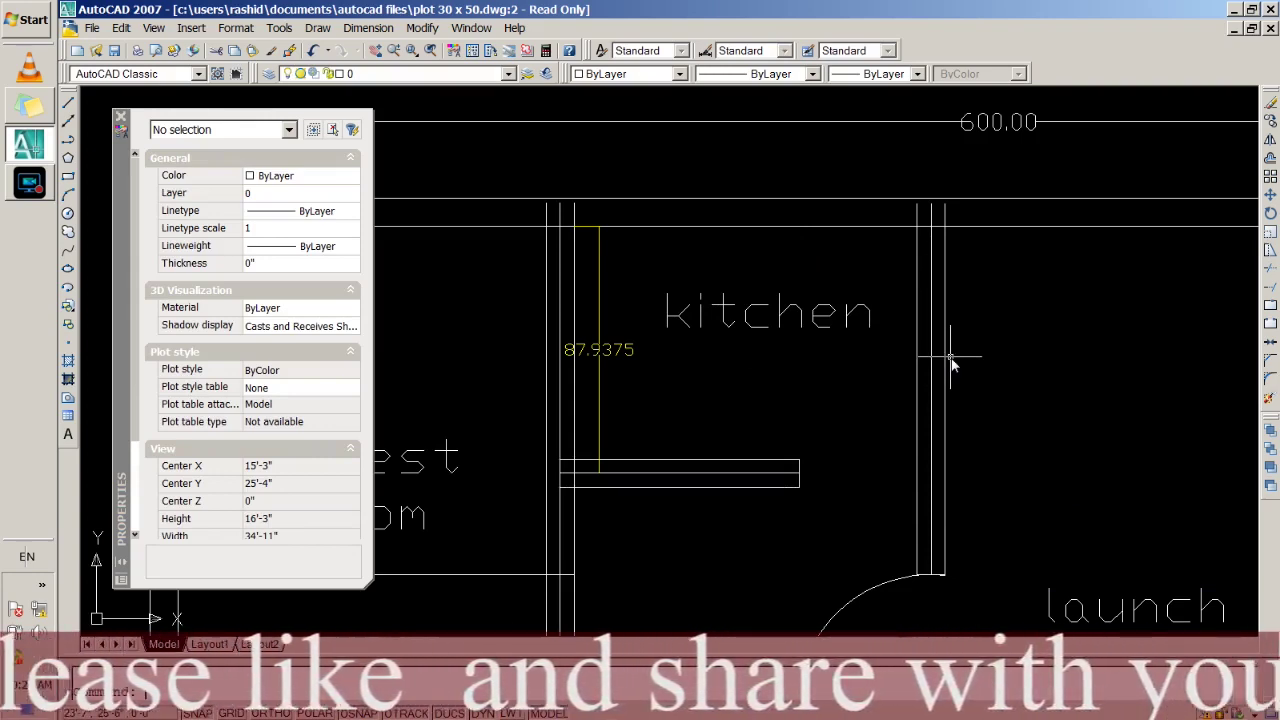
# Trim both slab lines' left ends at the wall and try saving the drawing.
pyautogui.write('tr')
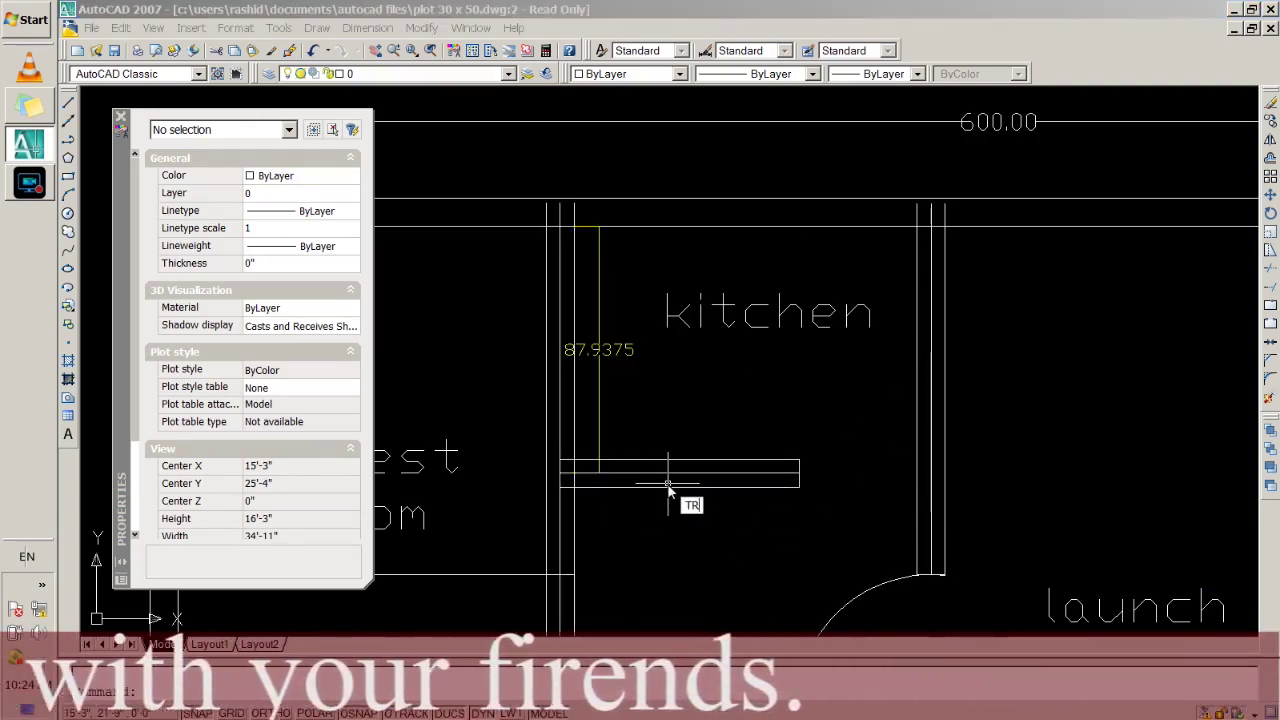
pyautogui.write('im')
pyautogui.press('Return')
pyautogui.press('Return')
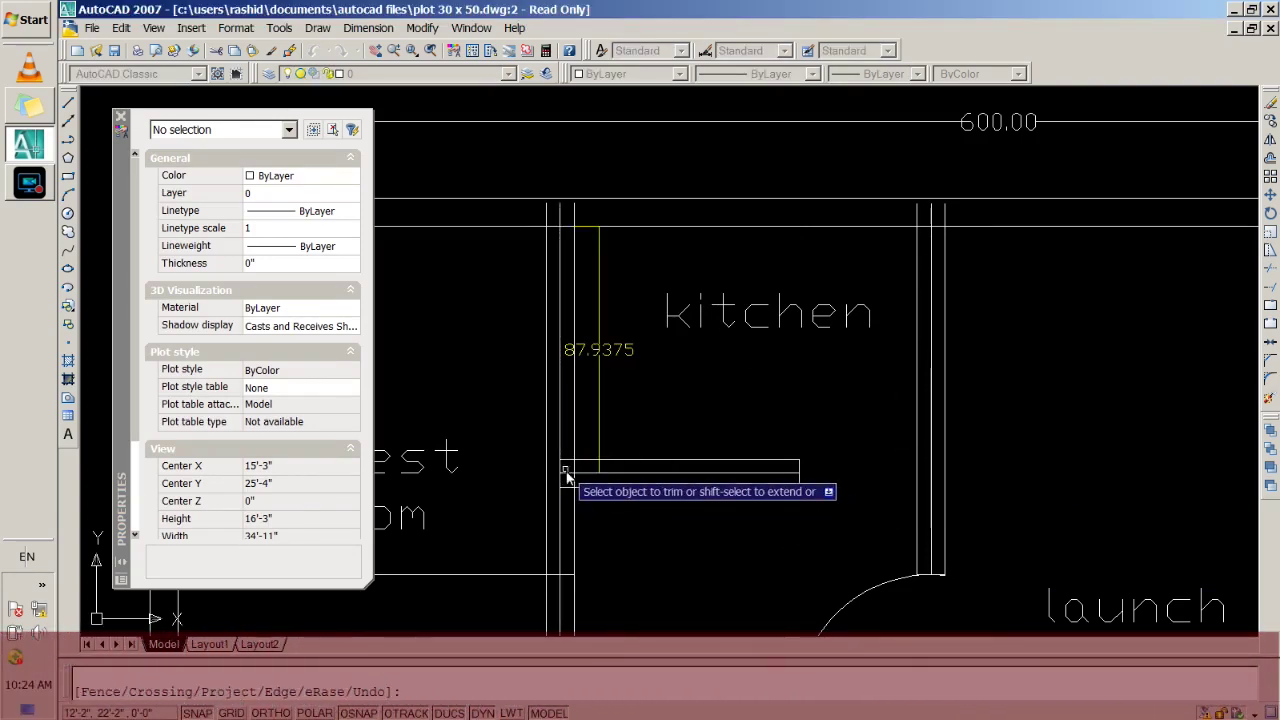
pyautogui.click(568, 462)
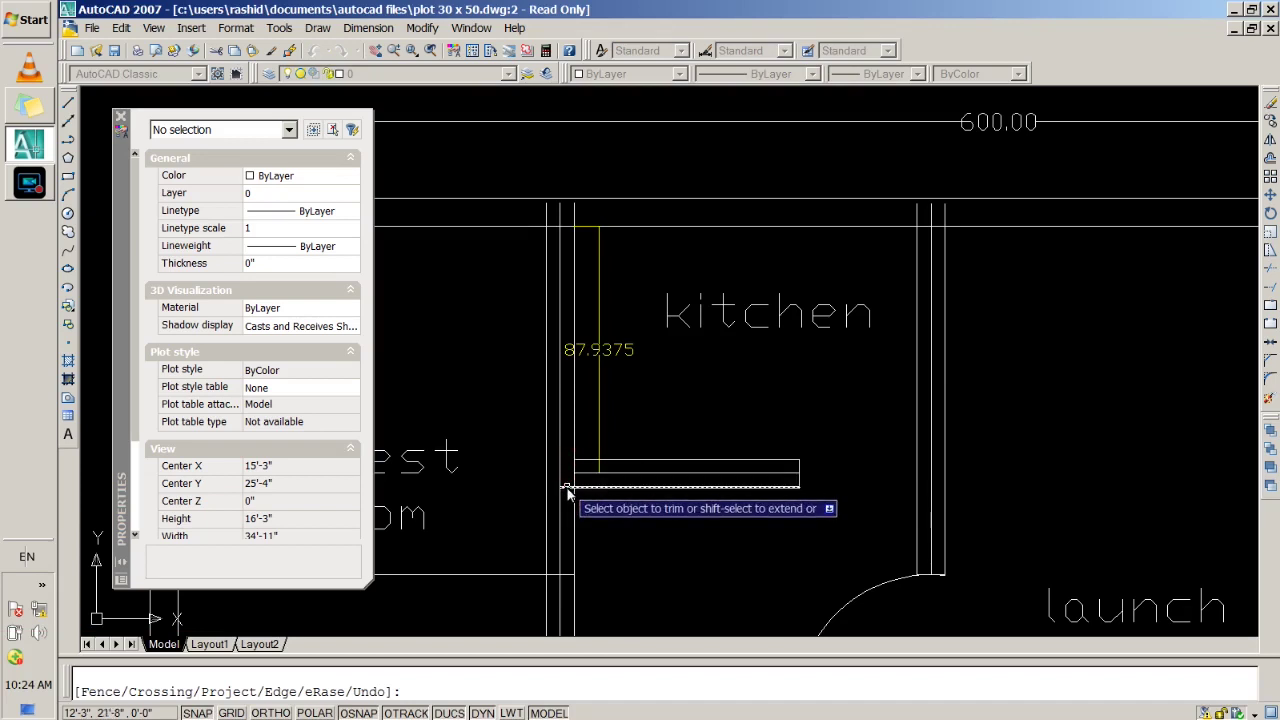
pyautogui.click(566, 487)
pyautogui.press('Return')
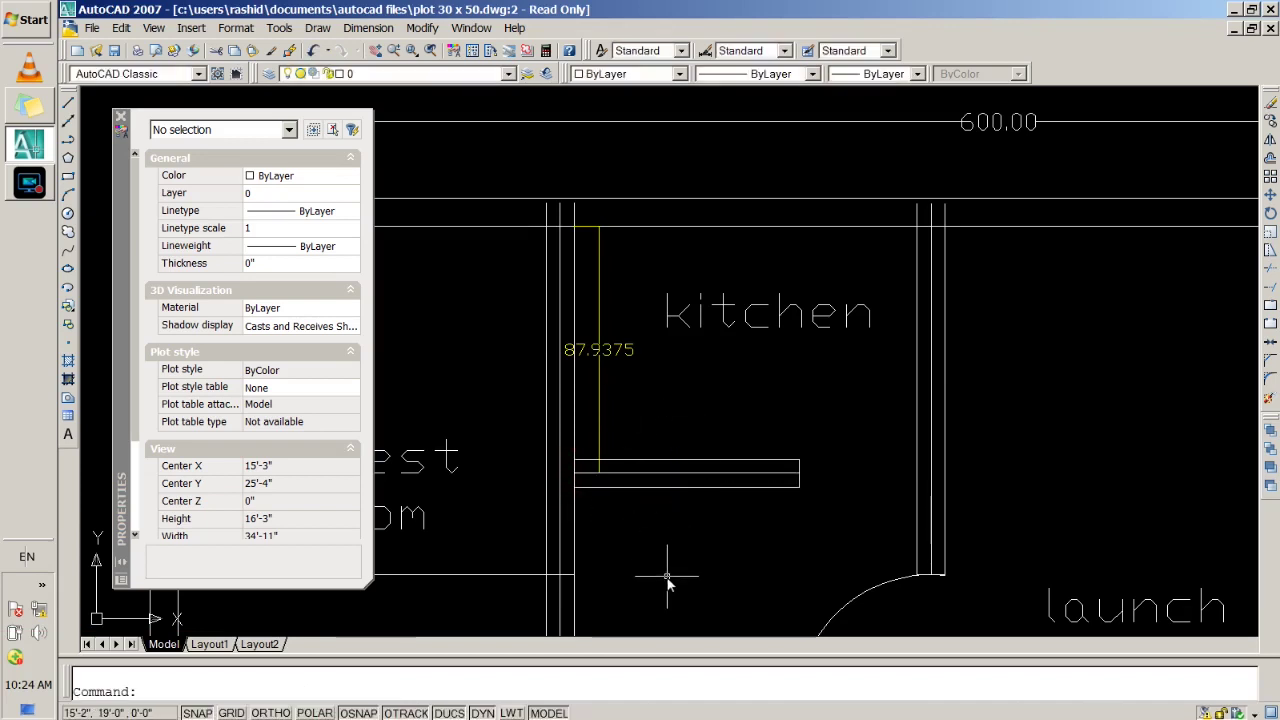
pyautogui.click(706, 473)
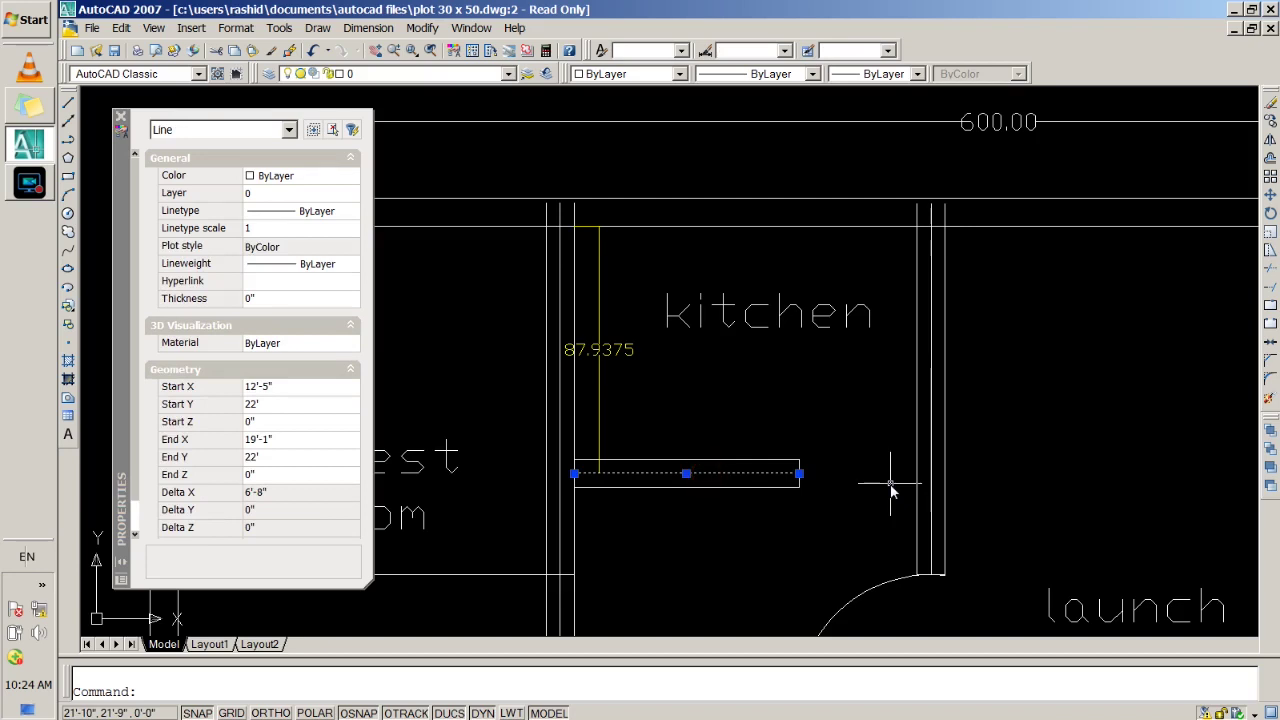
pyautogui.press('Escape')
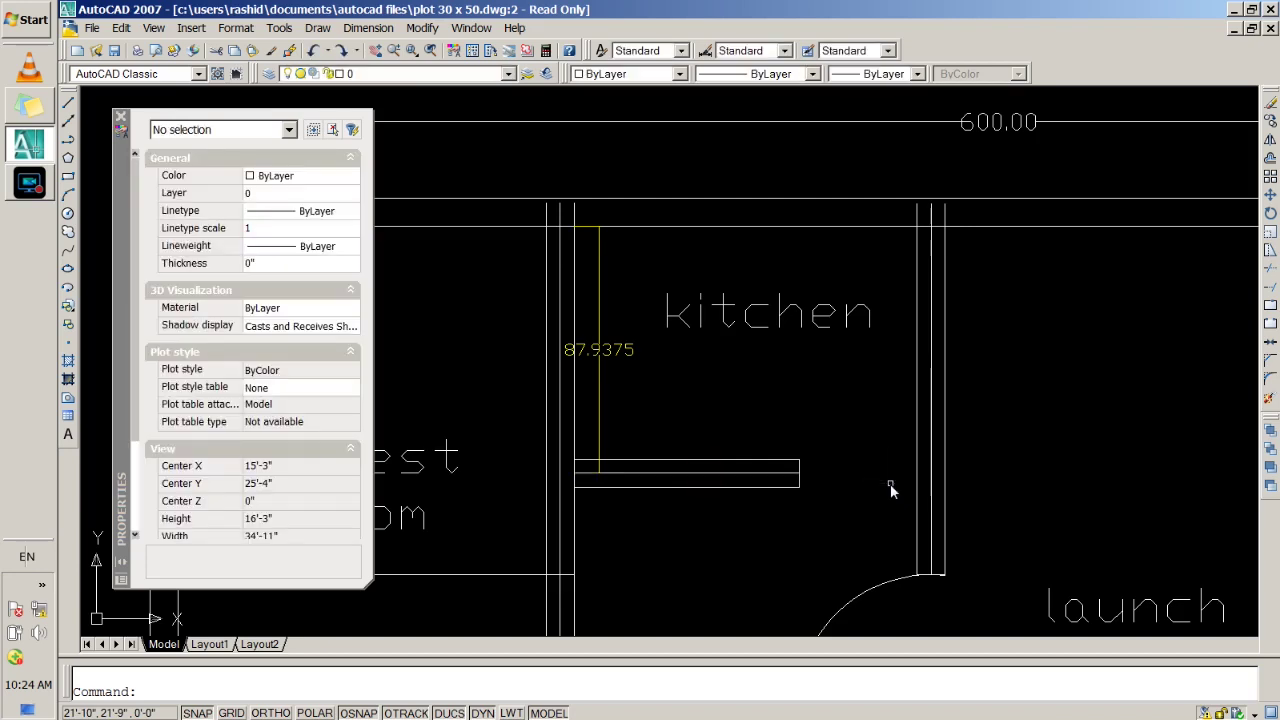
pyautogui.hotkey('ctrl', 's')
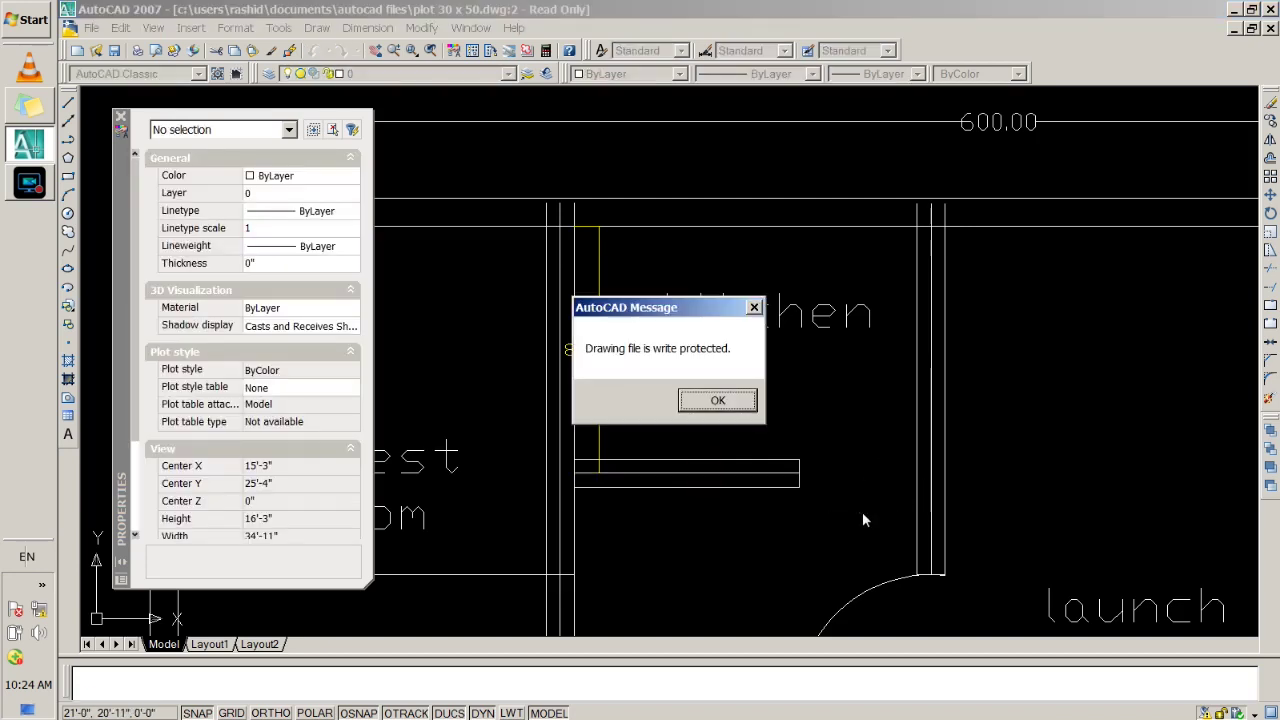
# Dismiss the write-protect warning and add a linear dimension across the slab's two ends, placed below it.
pyautogui.click(716, 396)
pyautogui.scroll(-4, 825, 440)
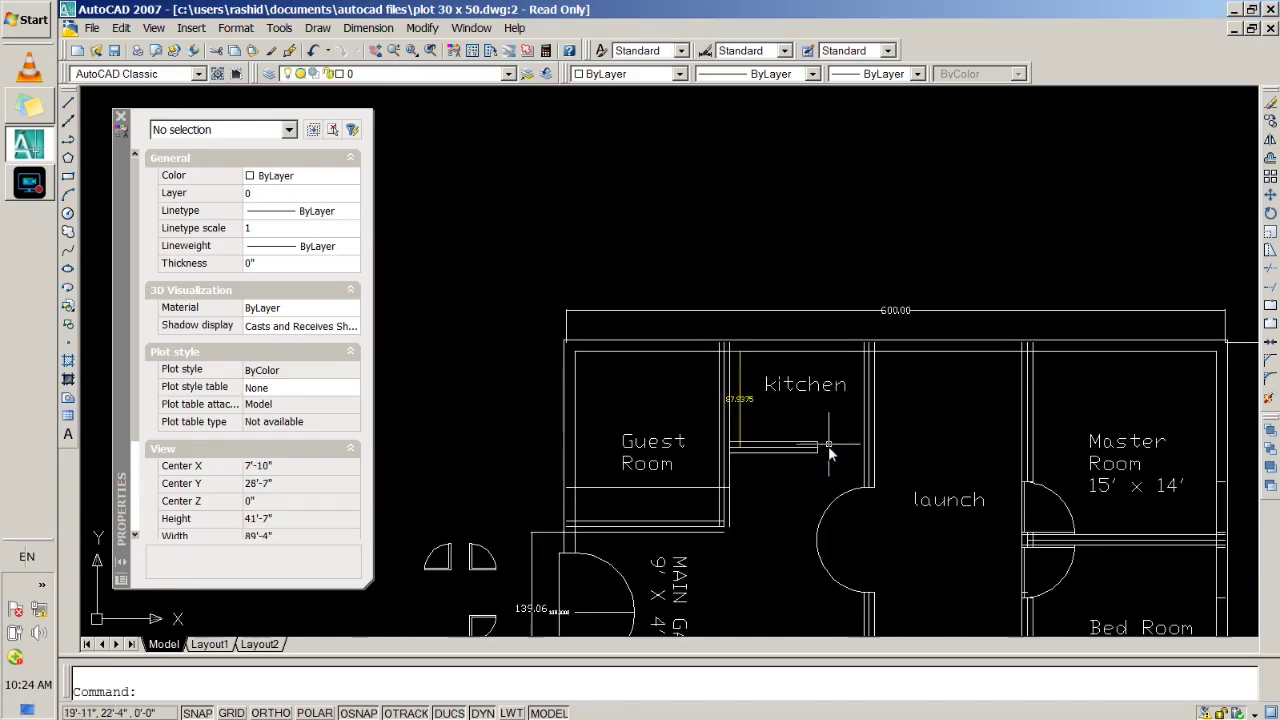
pyautogui.moveTo(800, 577); pyautogui.dragTo(732, 381, button='middle')
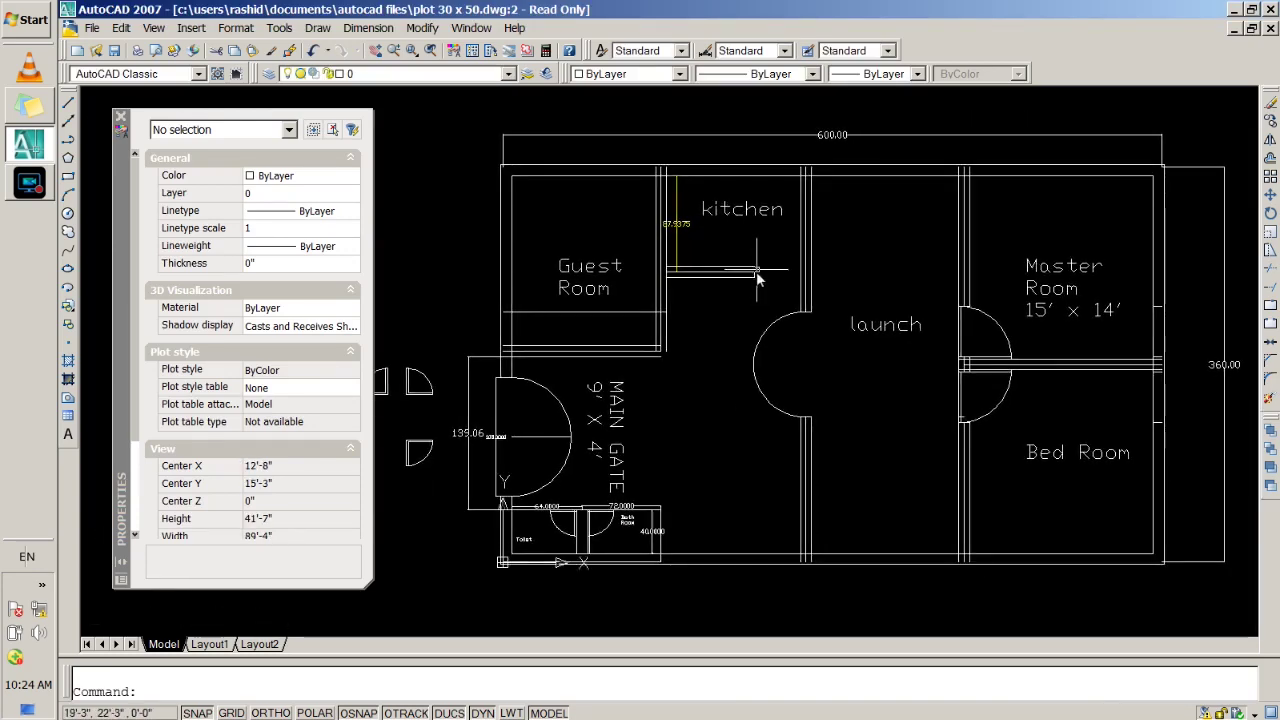
pyautogui.scroll(3, 757, 280)
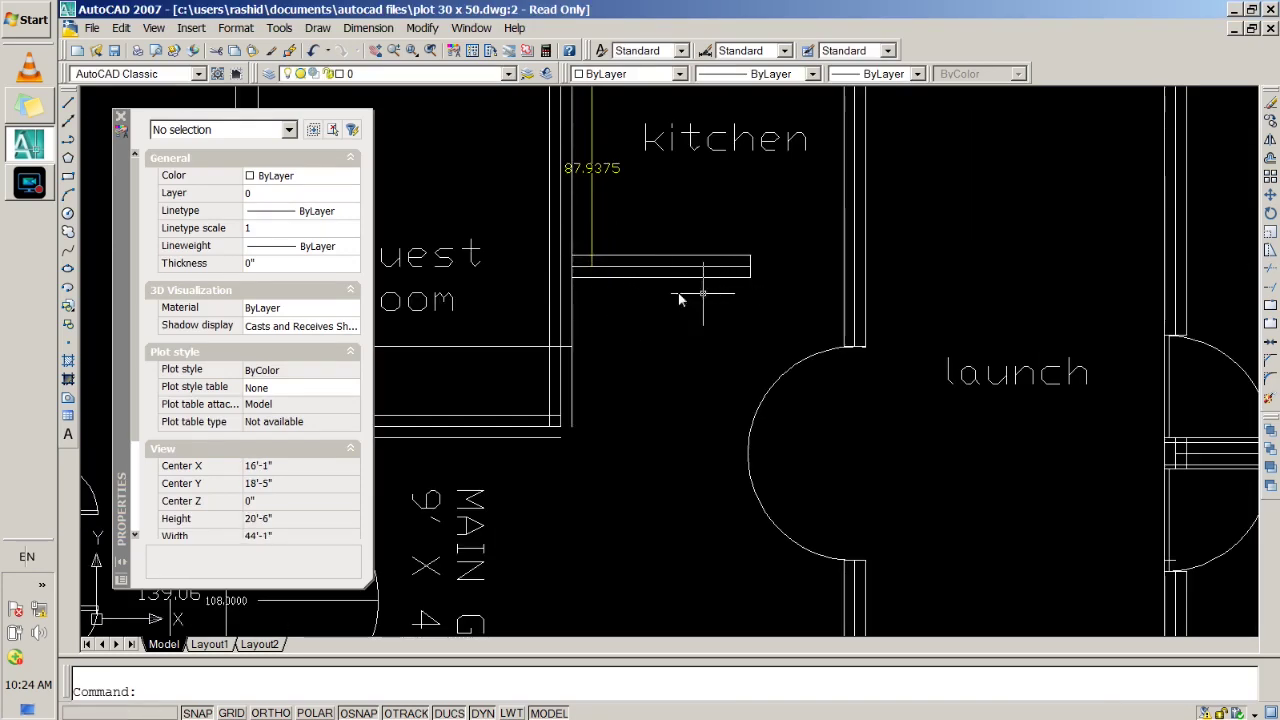
pyautogui.click(368, 27)
pyautogui.click(390, 62)
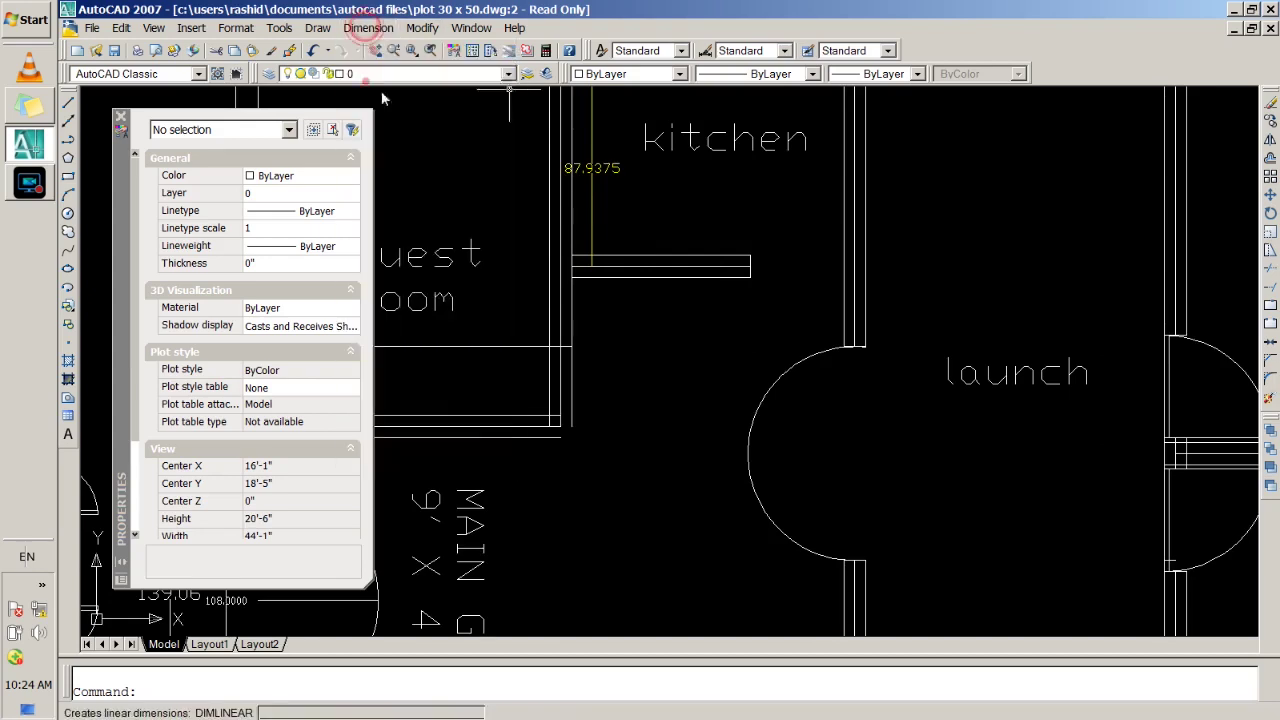
pyautogui.click(573, 278)
pyautogui.click(749, 278)
pyautogui.click(746, 298)
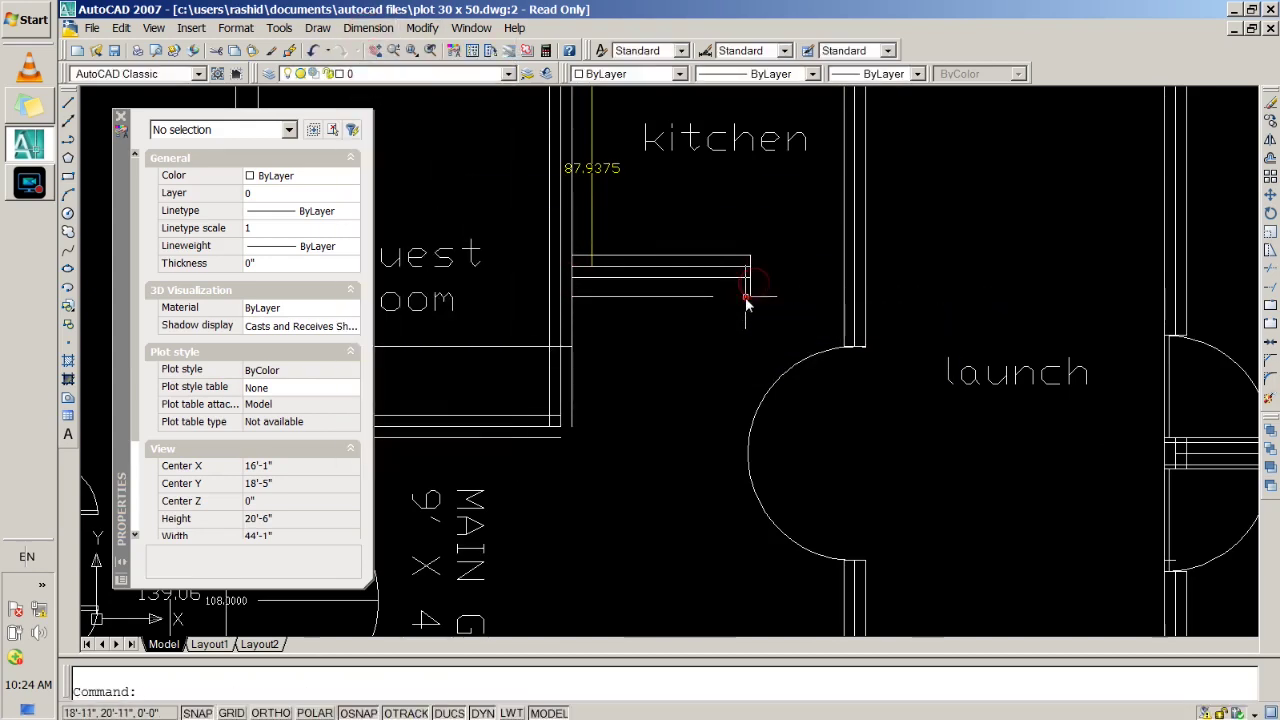
# Set the new 80.0000 dimension's text height to 4" and its colour to Yellow.
pyautogui.click(676, 305)
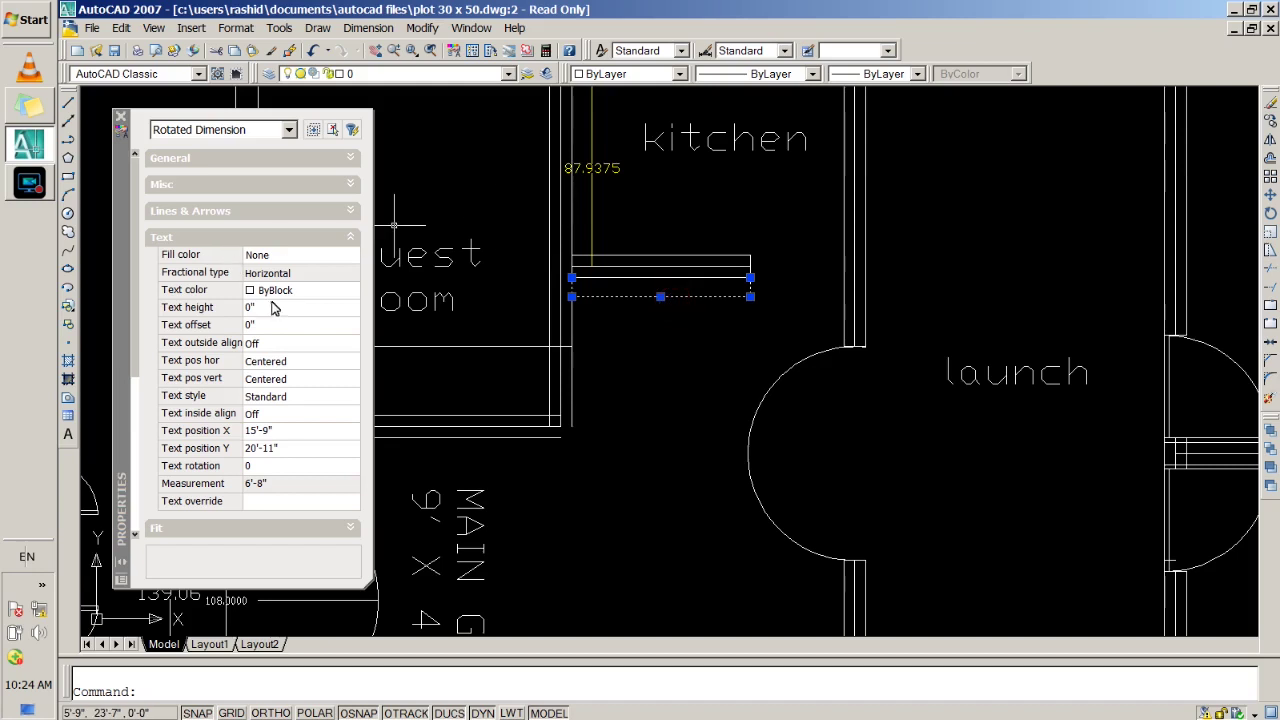
pyautogui.click(272, 308)
pyautogui.write('4')
pyautogui.click(307, 326)
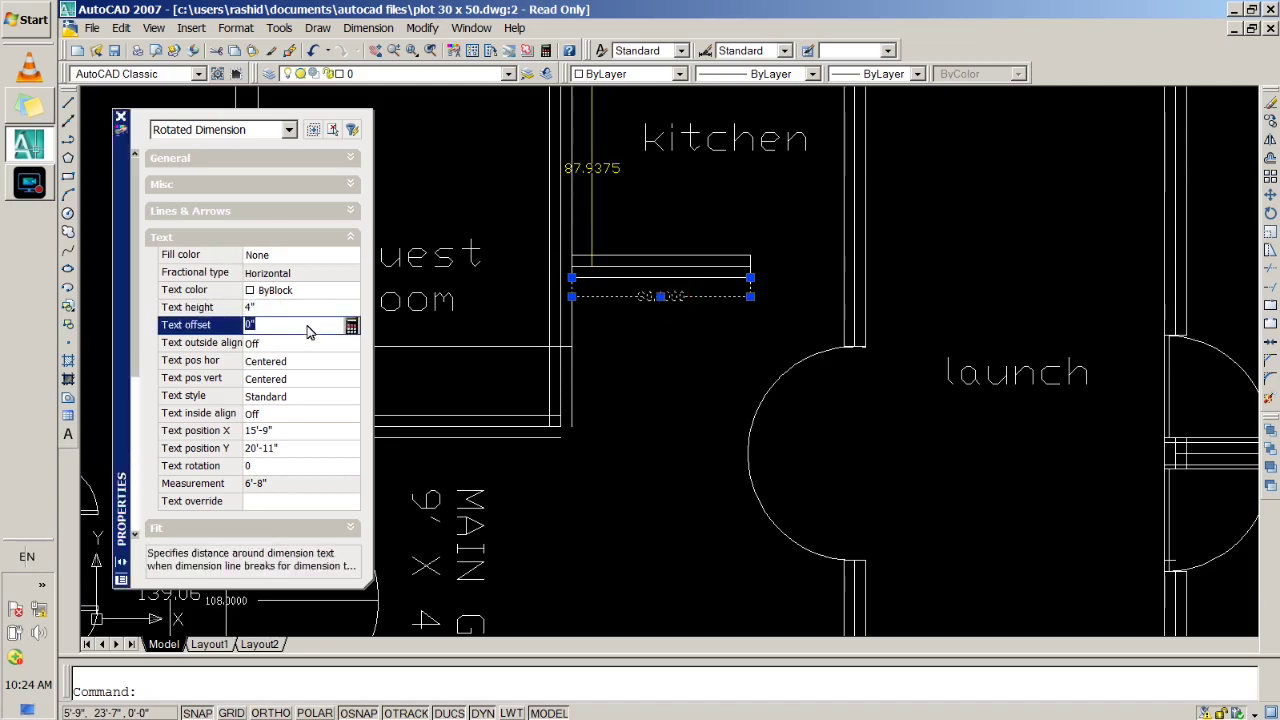
pyautogui.click(625, 78)
pyautogui.click(620, 128)
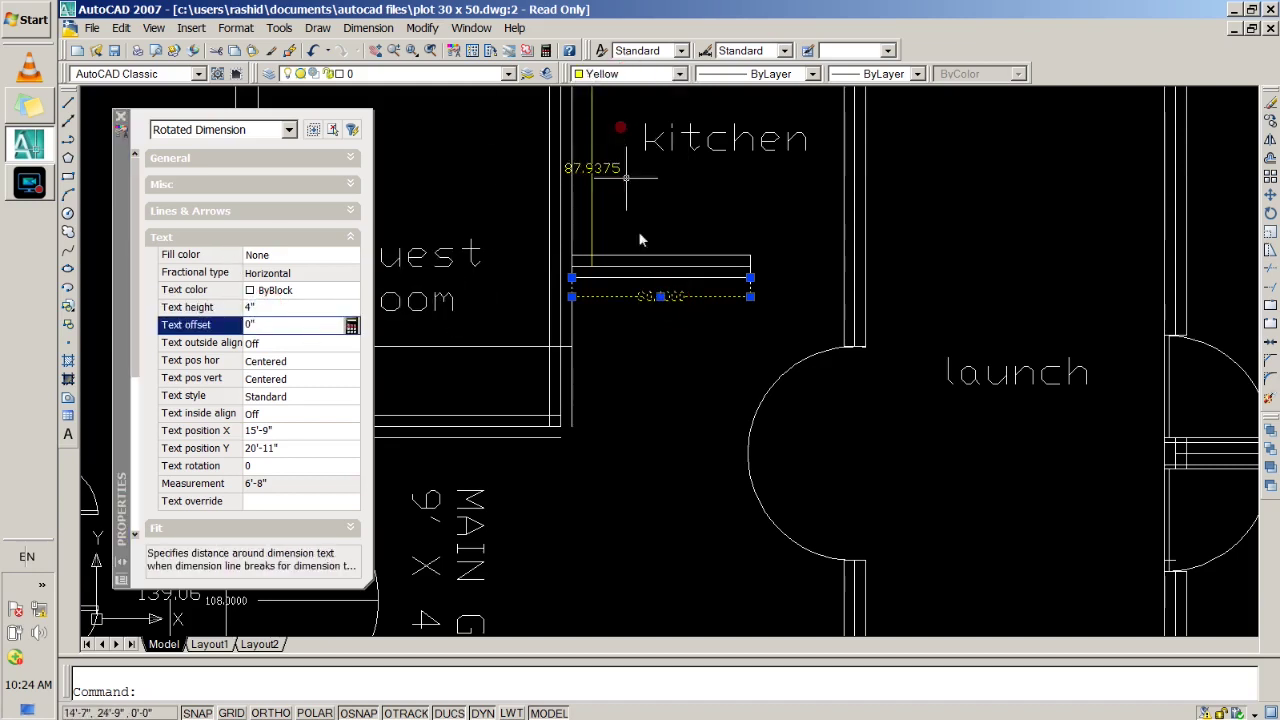
pyautogui.press('Escape')
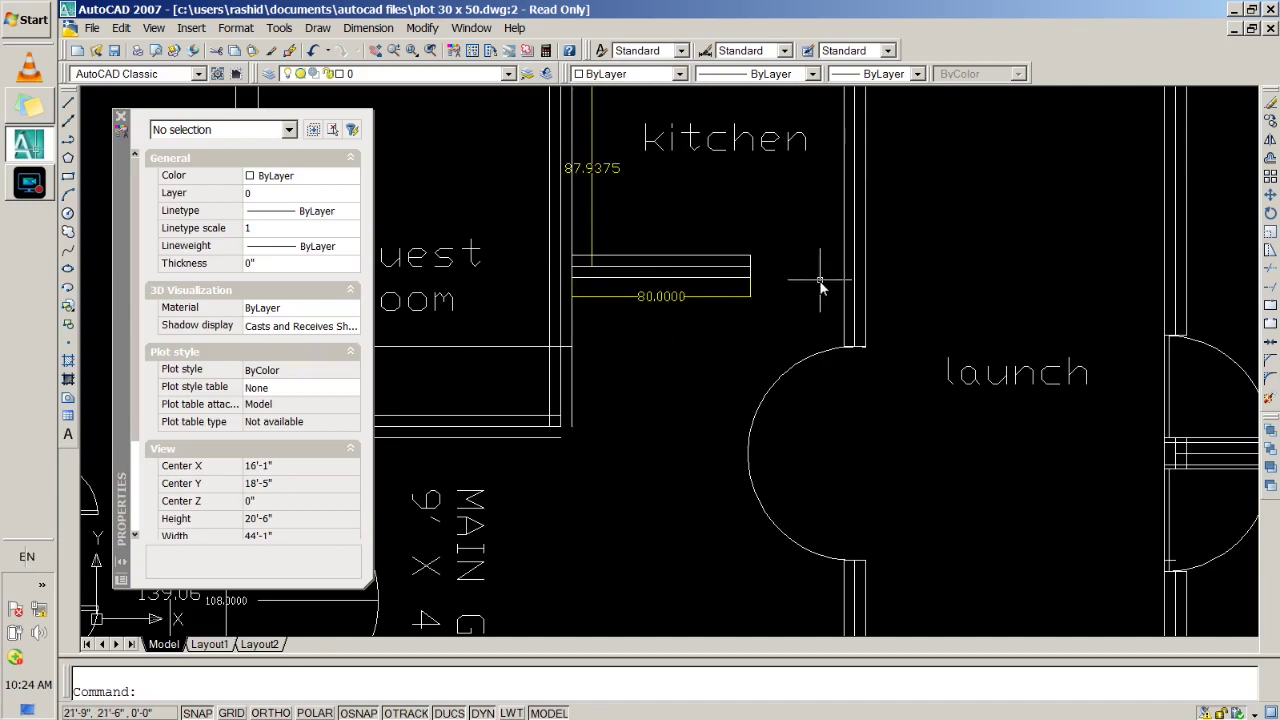
# Zoom out, pan the plan, and zoom back in on the Guest Room's bottom wall corner.
pyautogui.scroll(-2, 820, 285)
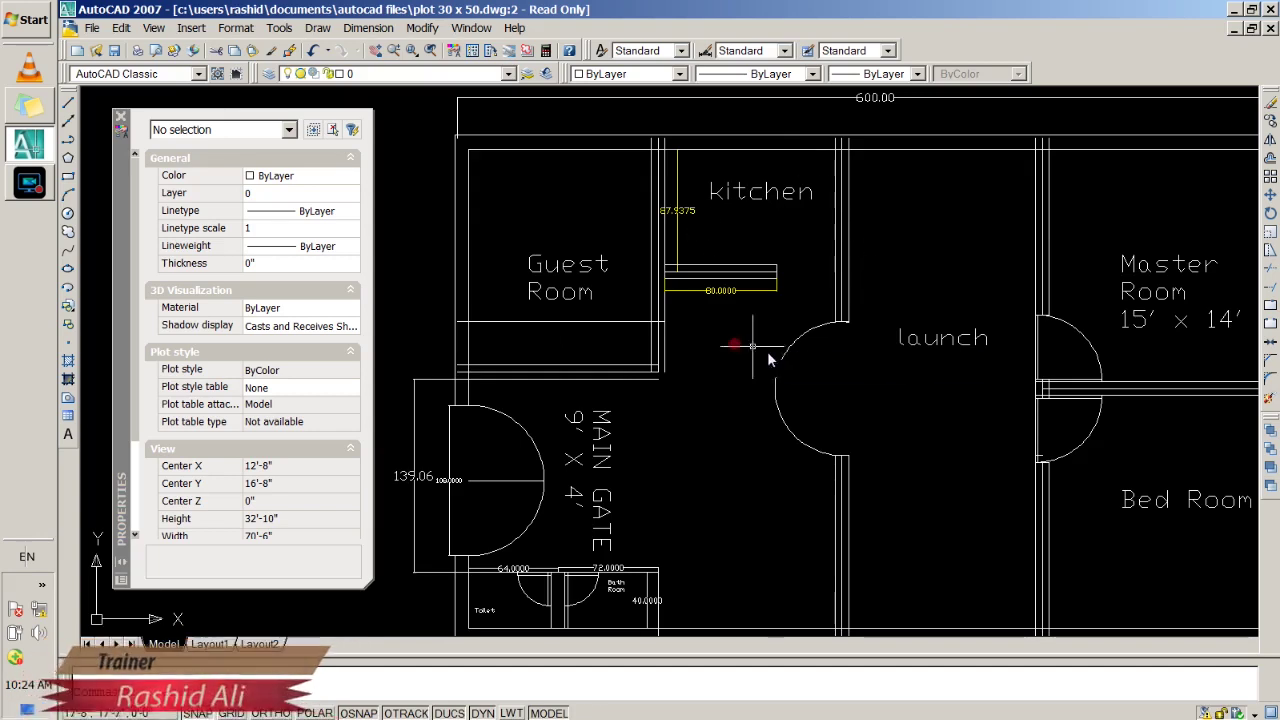
pyautogui.scroll(-1, 735, 520)
pyautogui.scroll(-1, 744, 547)
pyautogui.moveTo(744, 541); pyautogui.dragTo(745, 530, button='middle')
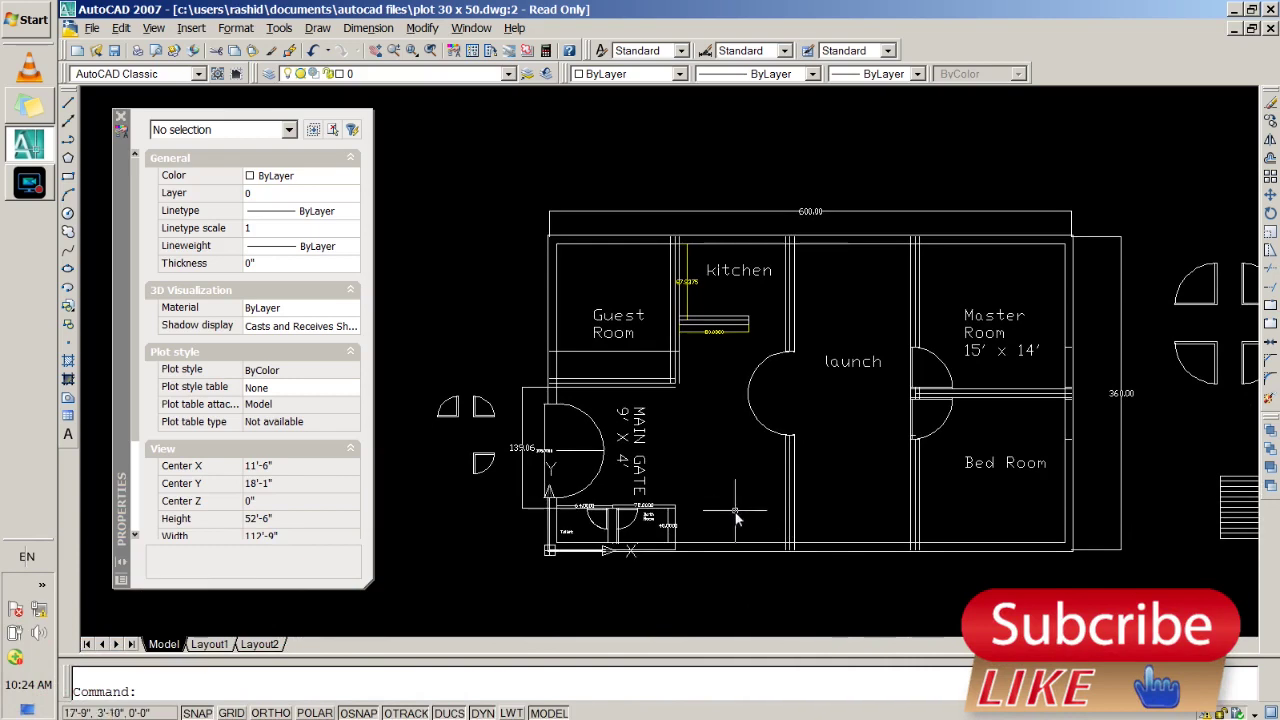
pyautogui.moveTo(727, 494); pyautogui.dragTo(653, 428, button='middle')
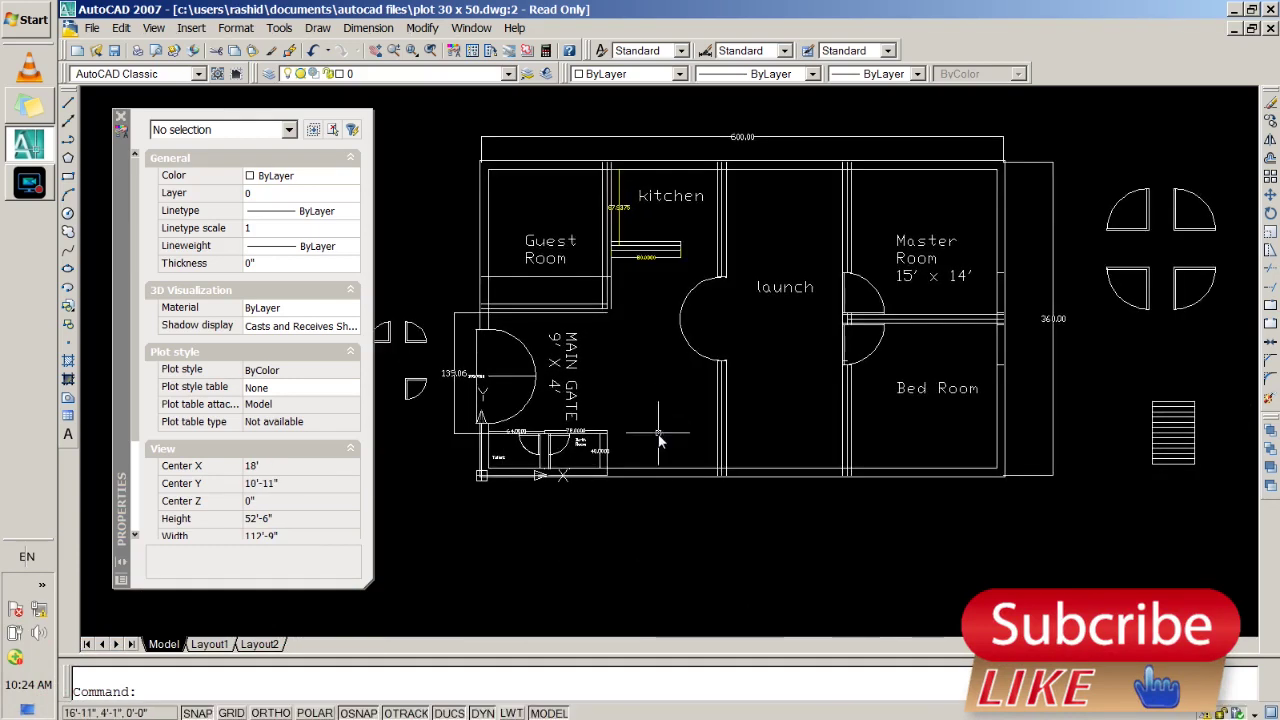
pyautogui.scroll(2, 512, 168)
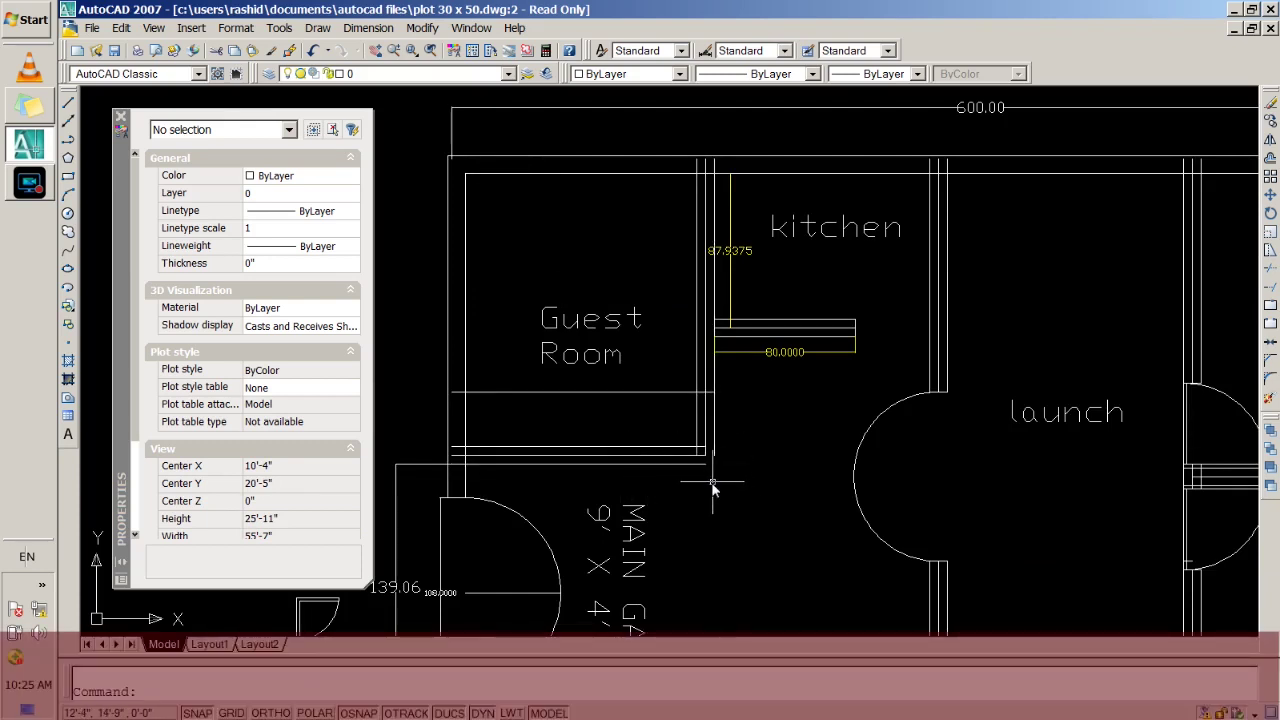
pyautogui.scroll(1, 713, 487)
pyautogui.write('EXTEN')
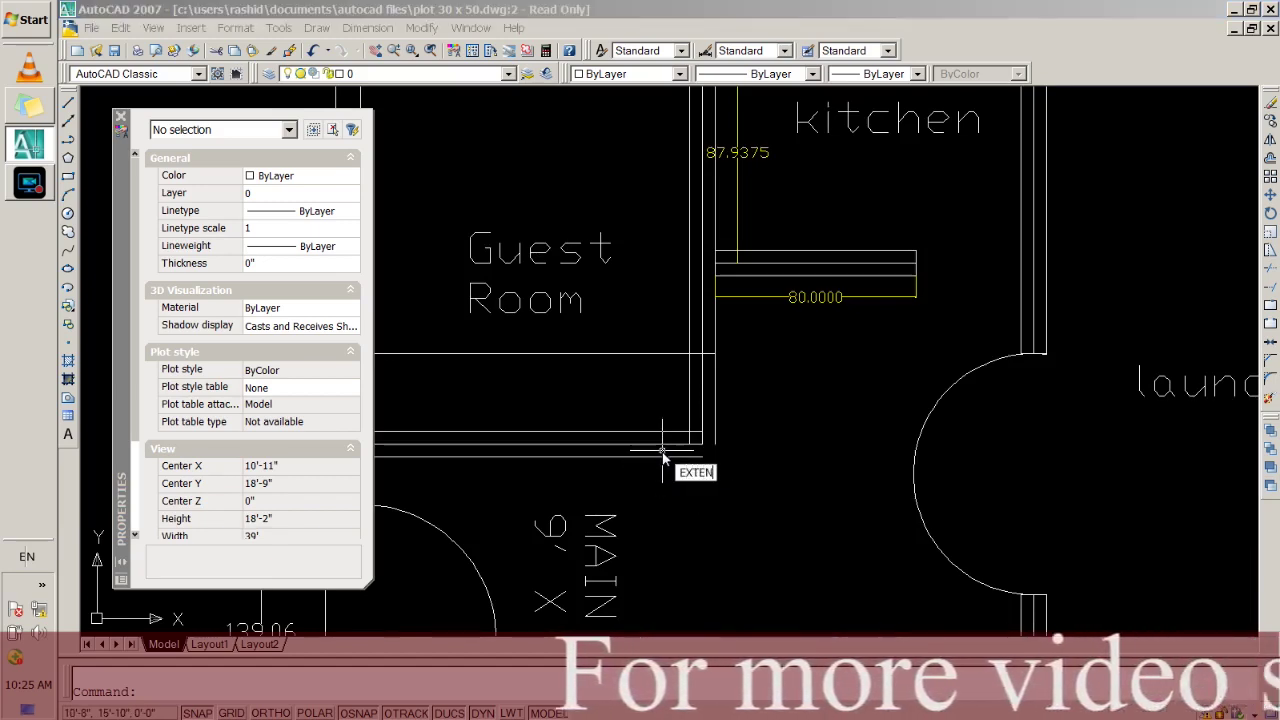
# Trim away the stray horizontal line under the Guest Room running toward the launch doorway.
pyautogui.write('d')
pyautogui.press('Return')
pyautogui.press('Return')
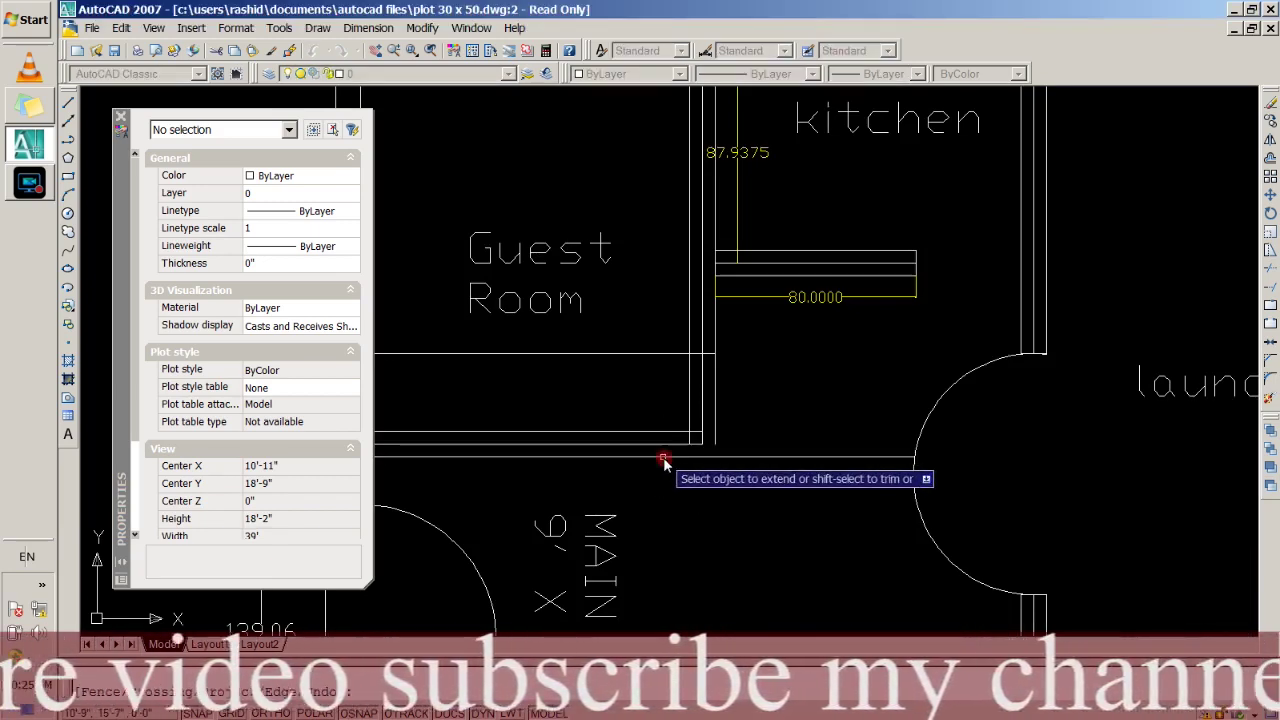
pyautogui.press('Return')
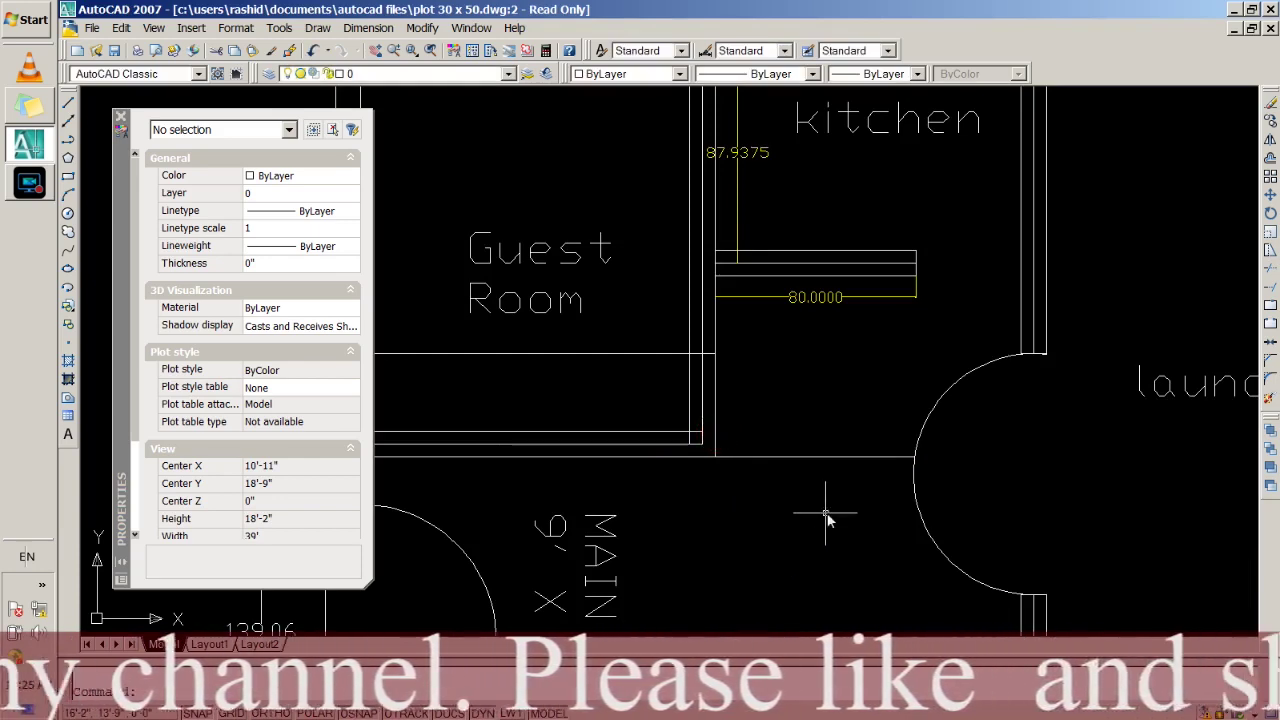
pyautogui.write('tr')
pyautogui.press('Return')
pyautogui.press('Return')
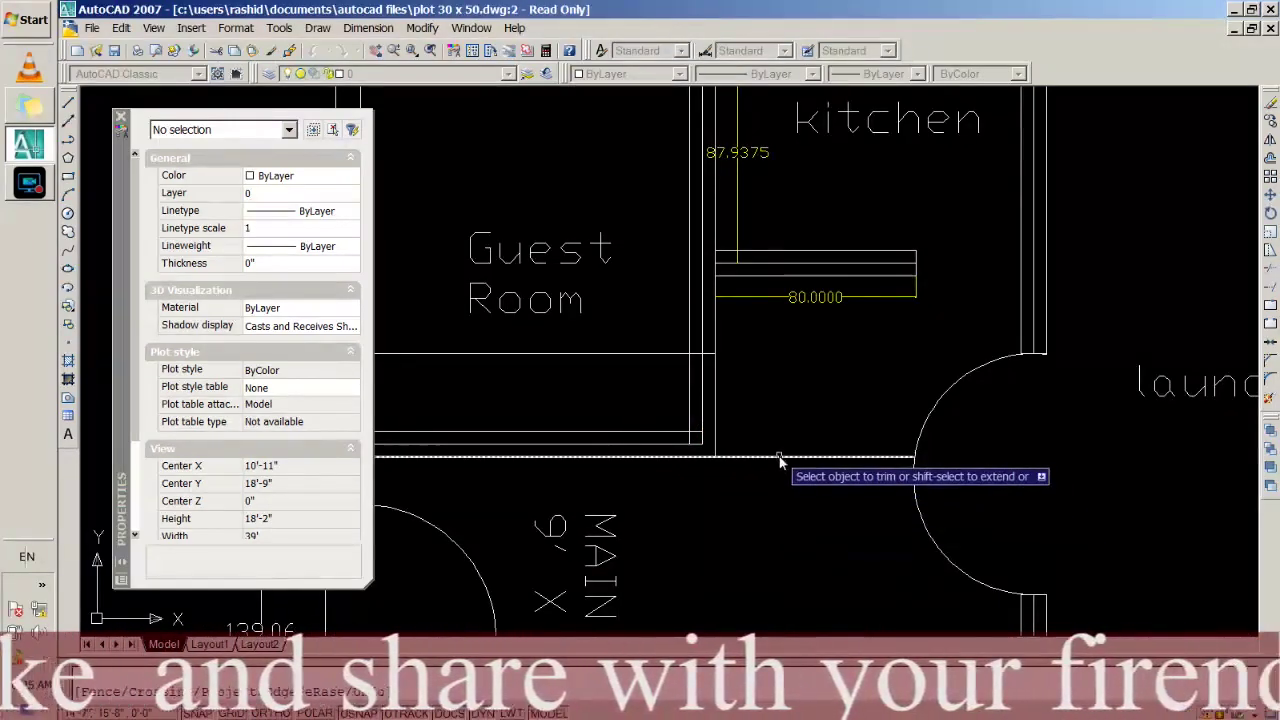
pyautogui.click(778, 456)
pyautogui.press('Return')
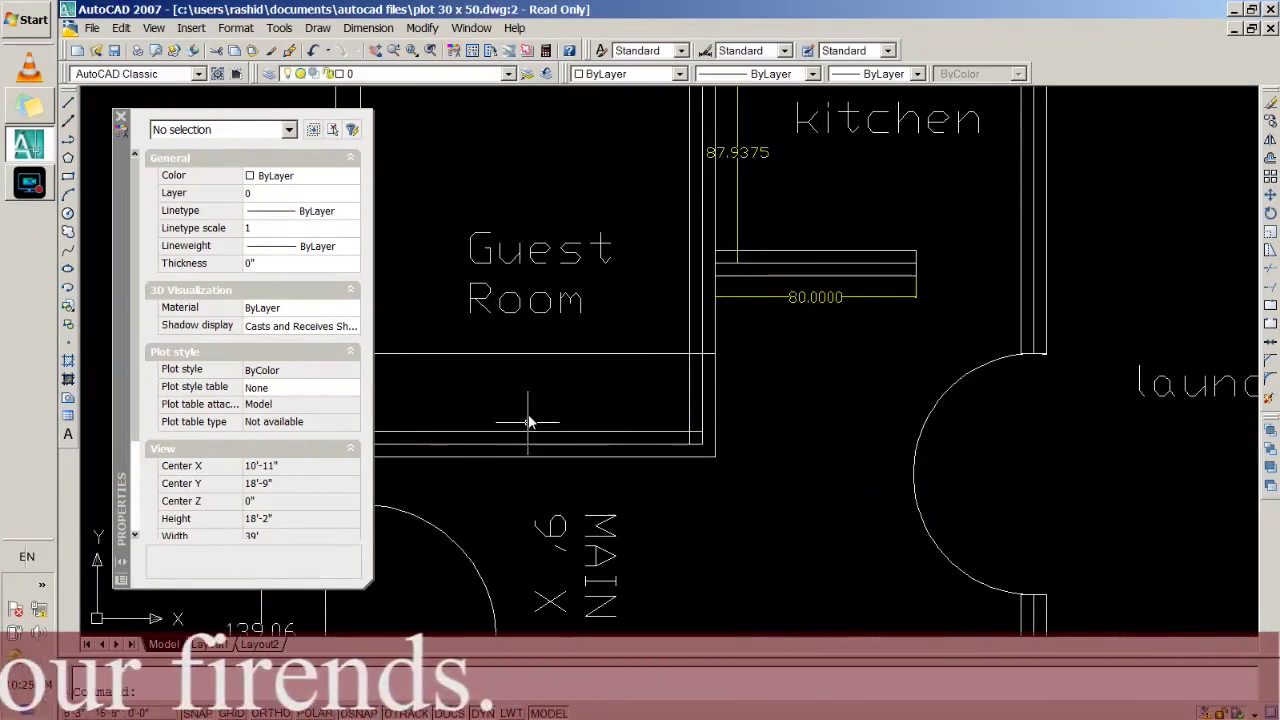
pyautogui.scroll(1, 560, 425)
pyautogui.scroll(-2, 669, 435)
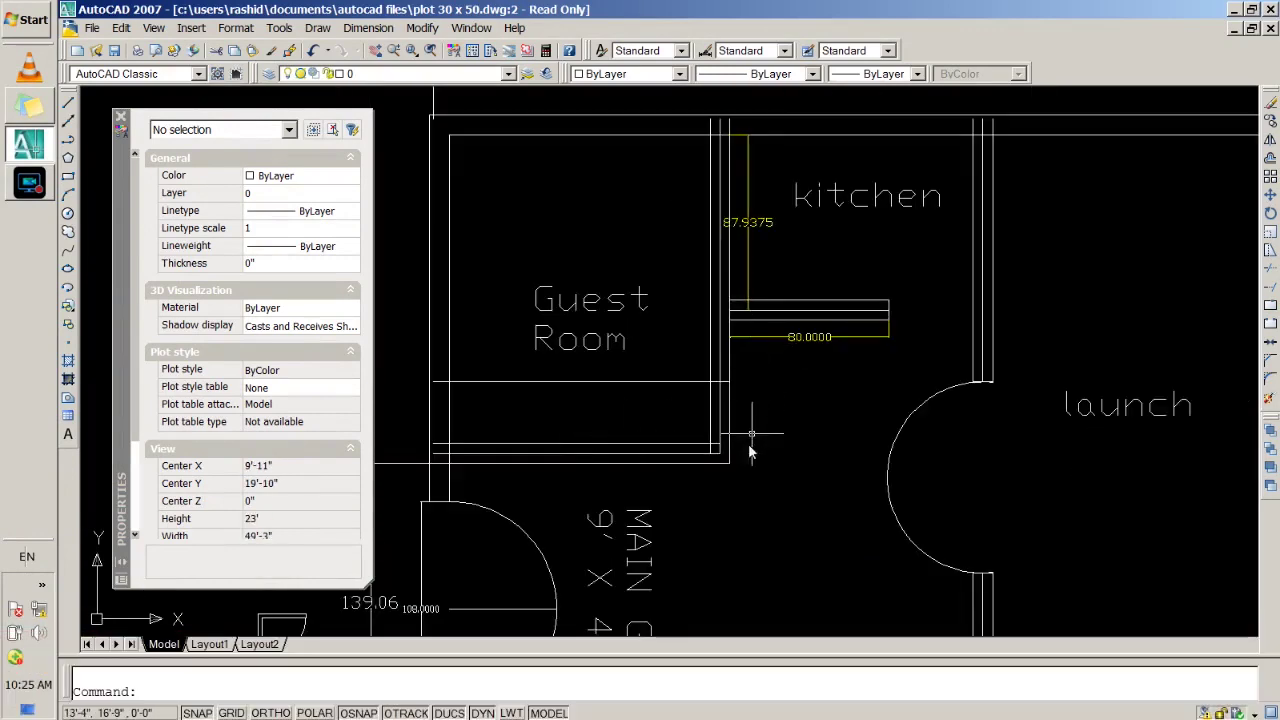
pyautogui.scroll(1, 603, 442)
pyautogui.scroll(-2, 749, 400)
pyautogui.scroll(1, 599, 405)
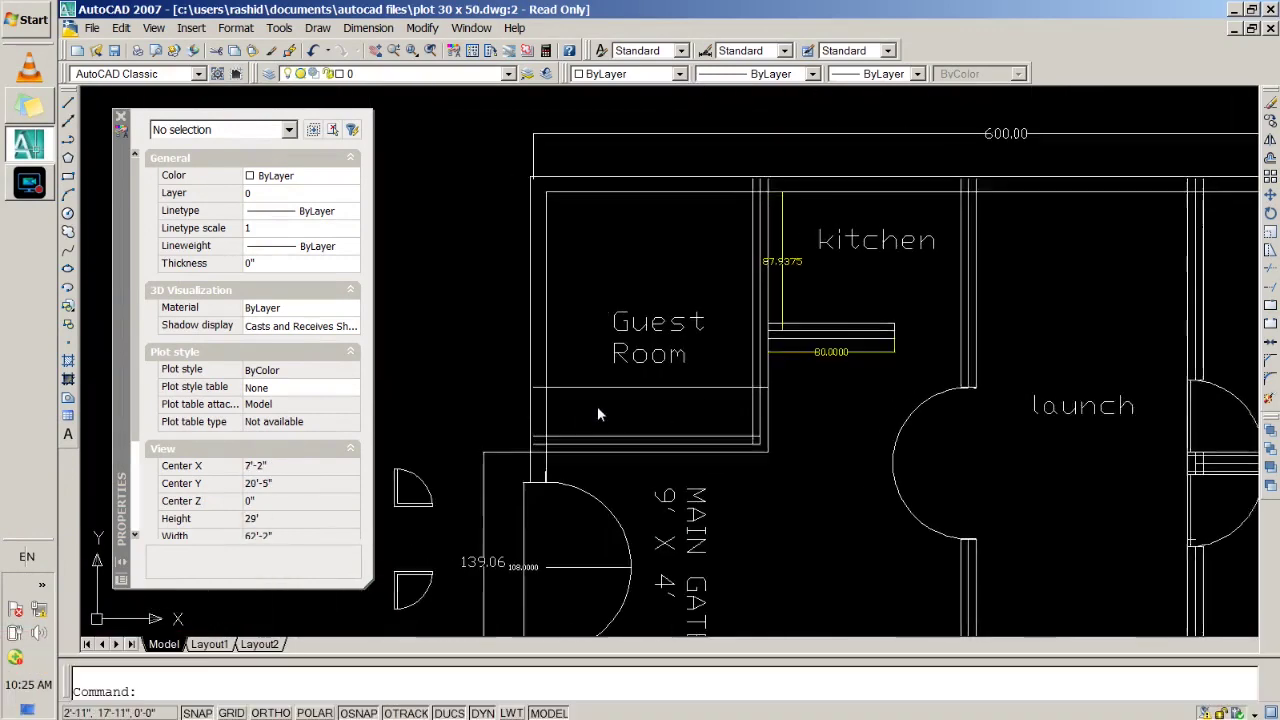
pyautogui.scroll(-1, 599, 405)
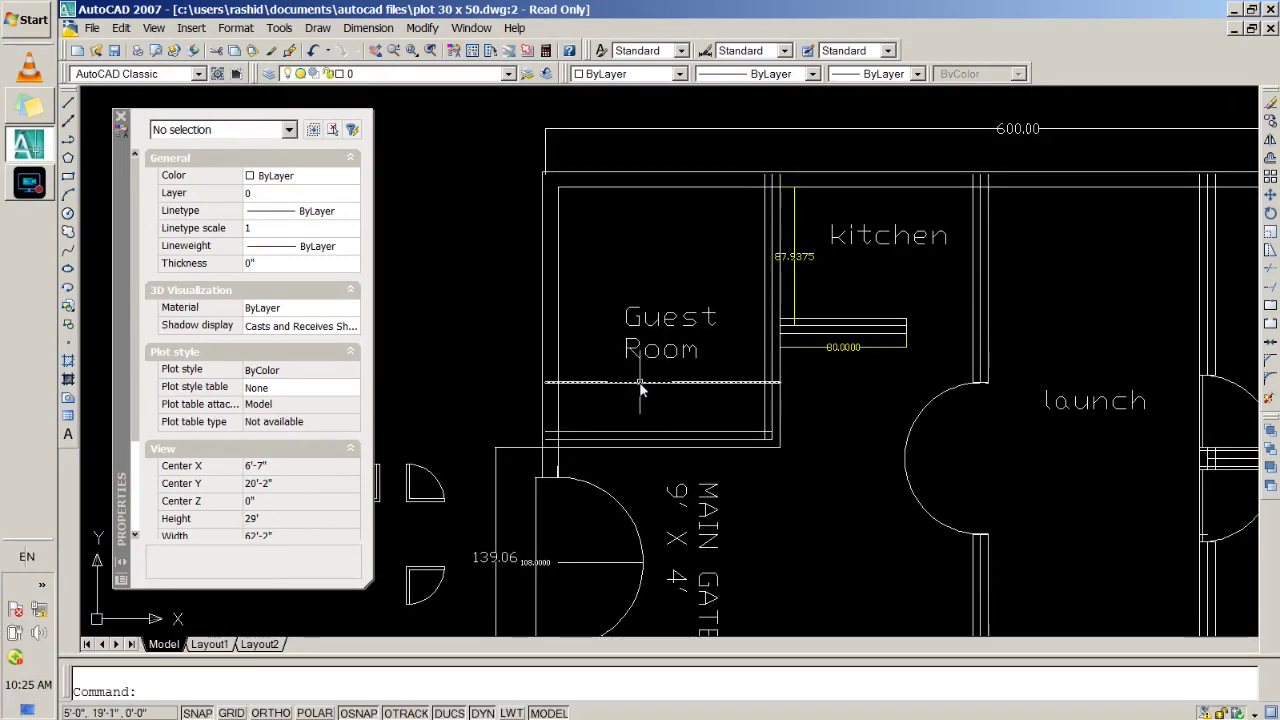
pyautogui.scroll(2, 668, 437)
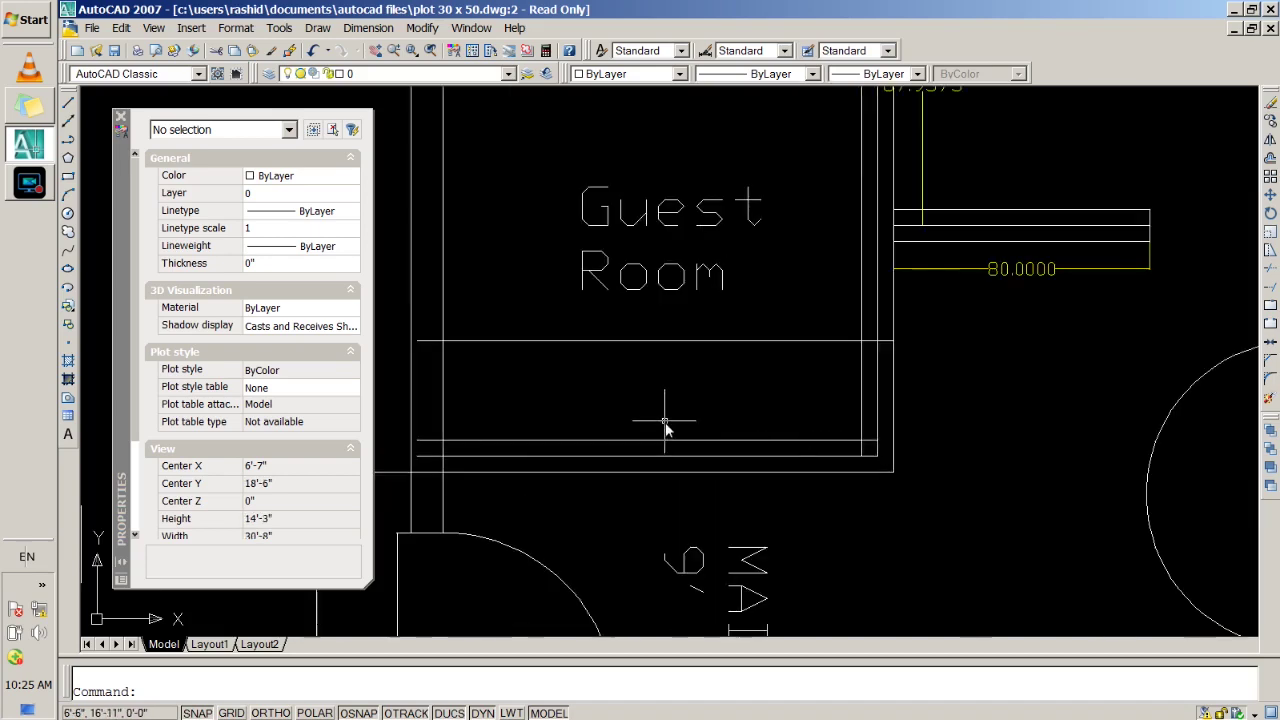
# Delete the extra line below the Guest Room.
pyautogui.click(674, 341)
pyautogui.click(724, 343)
pyautogui.press('Delete')
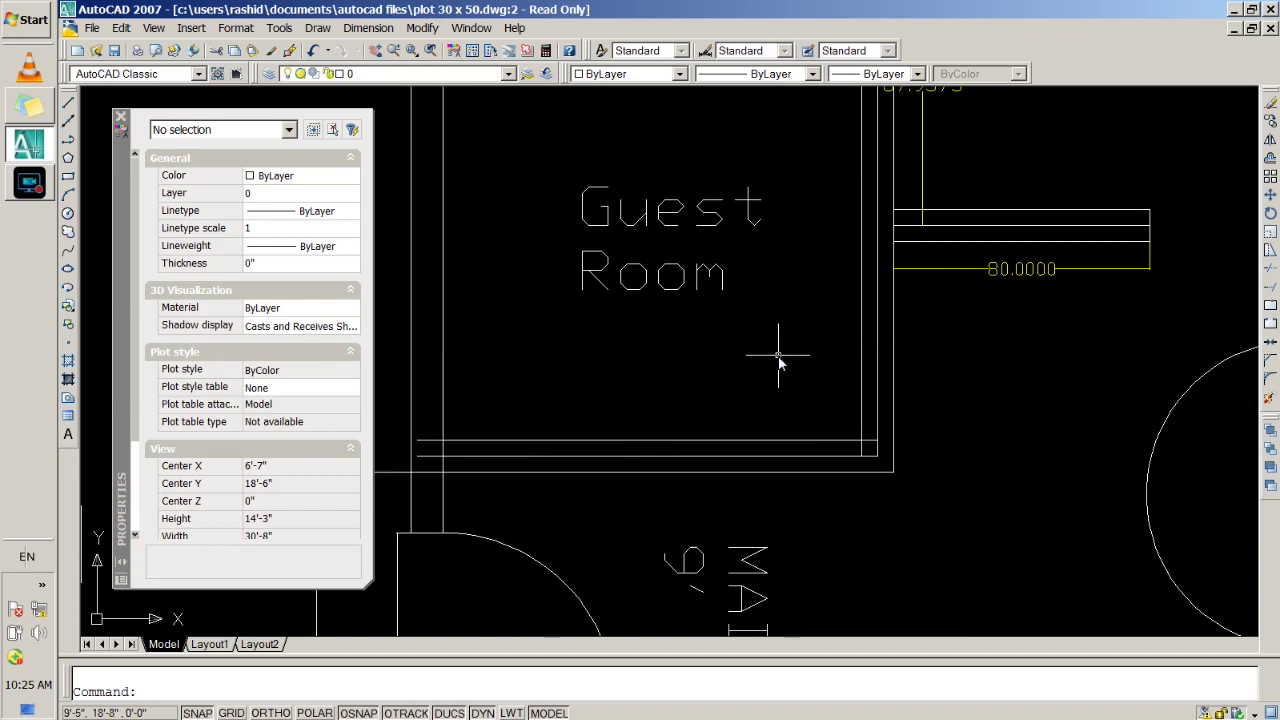
pyautogui.moveTo(779, 357); pyautogui.dragTo(706, 324, button='middle')
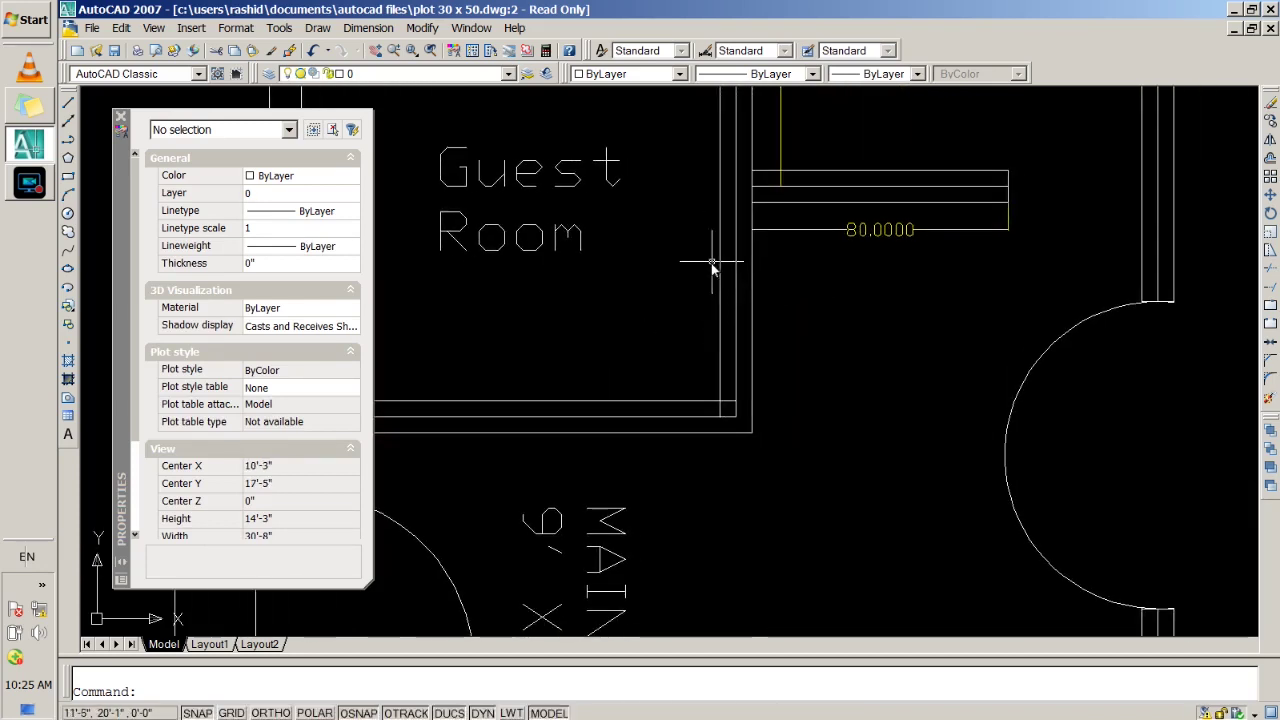
# Offset the Guest Room's bottom wall line upward by 3'-6" and by 2'.
pyautogui.write('of')
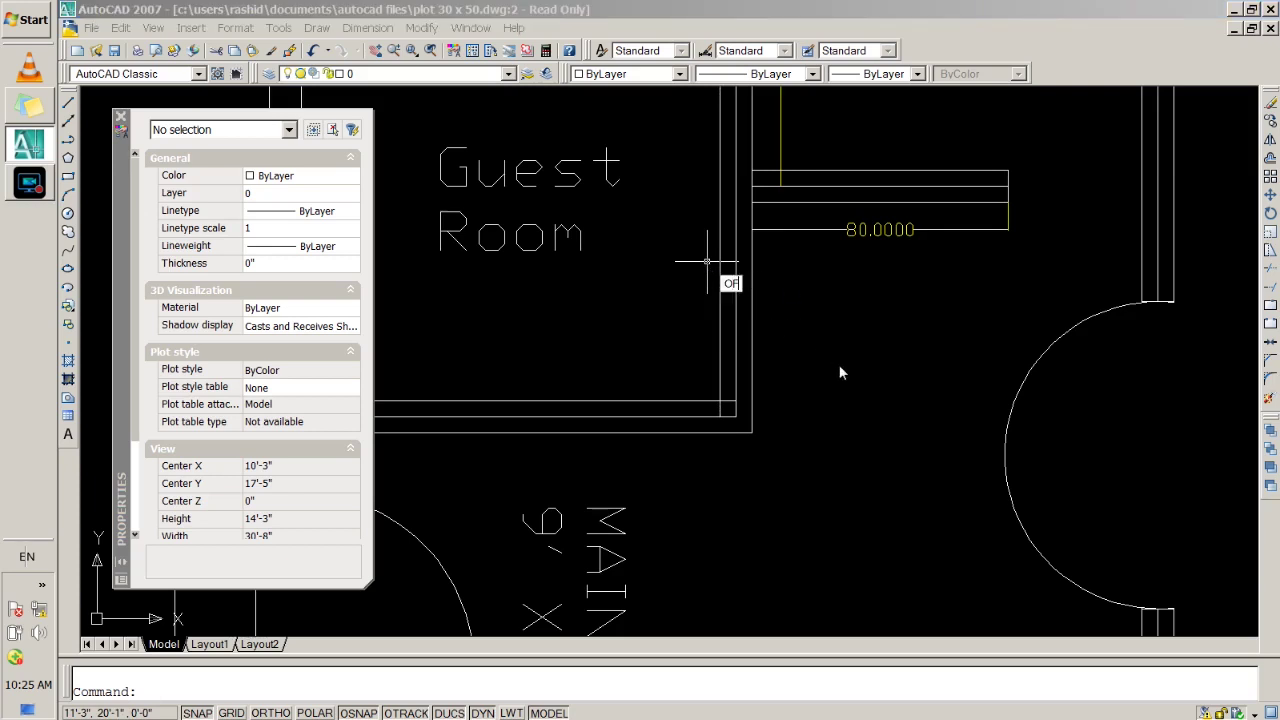
pyautogui.write('fset')
pyautogui.press('Return')
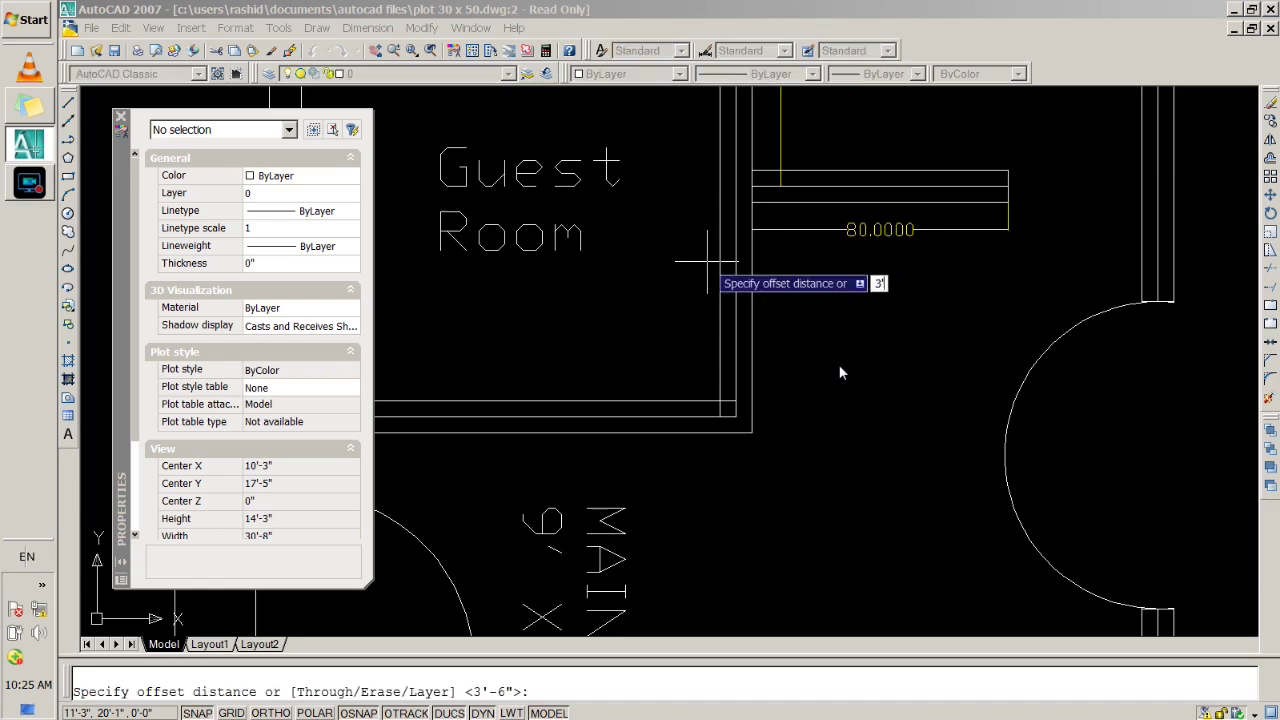
pyautogui.write('6')
pyautogui.press('Return')
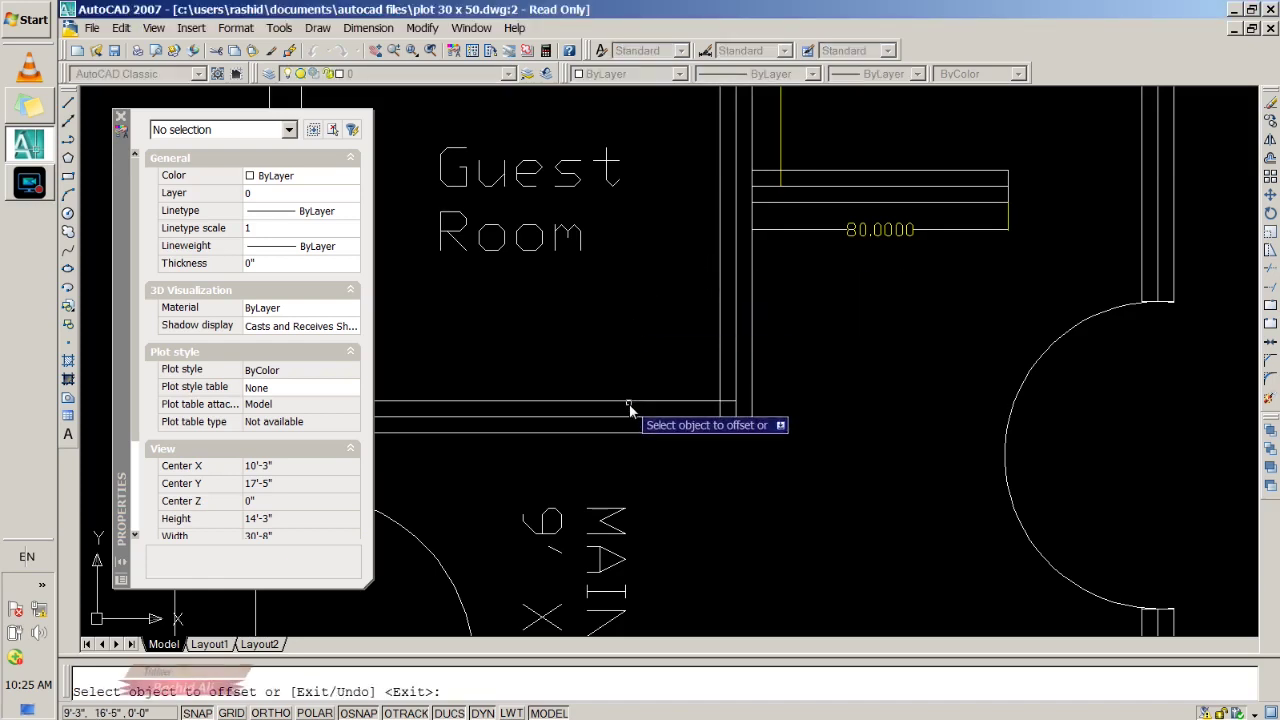
pyautogui.click(629, 403)
pyautogui.click(617, 291)
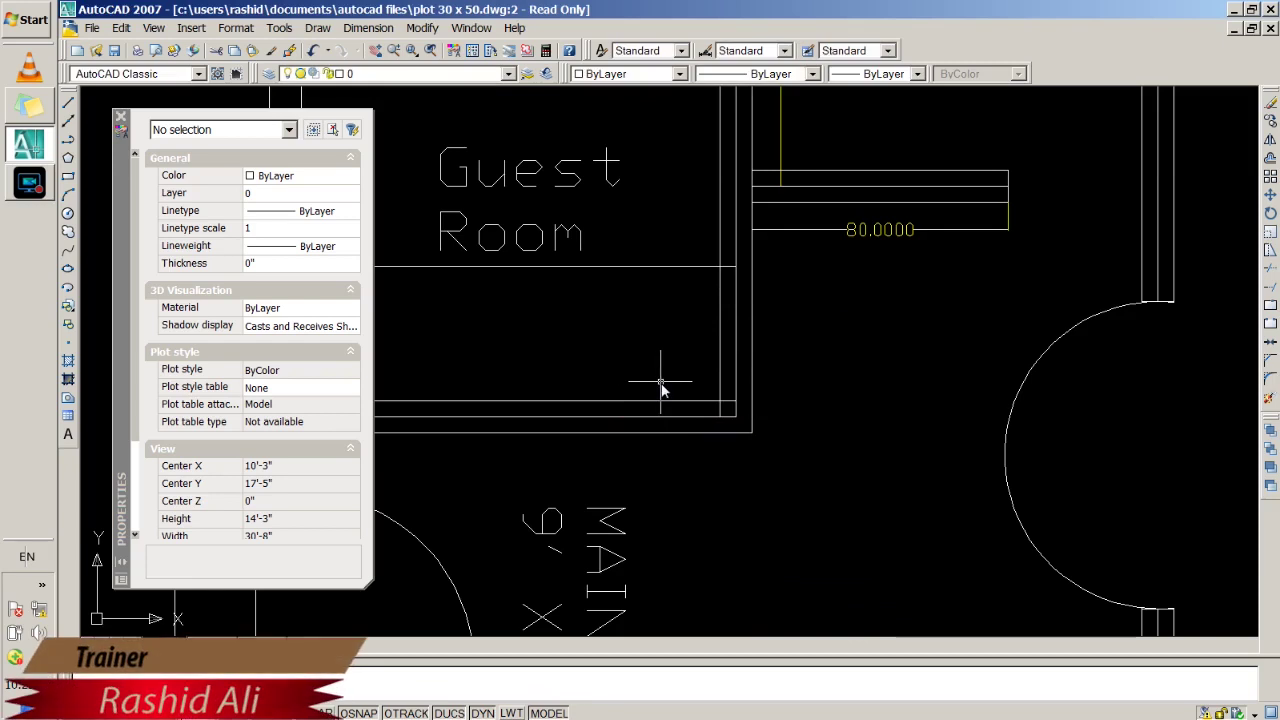
pyautogui.write('ot')
pyautogui.press('Return')
pyautogui.write("2'")
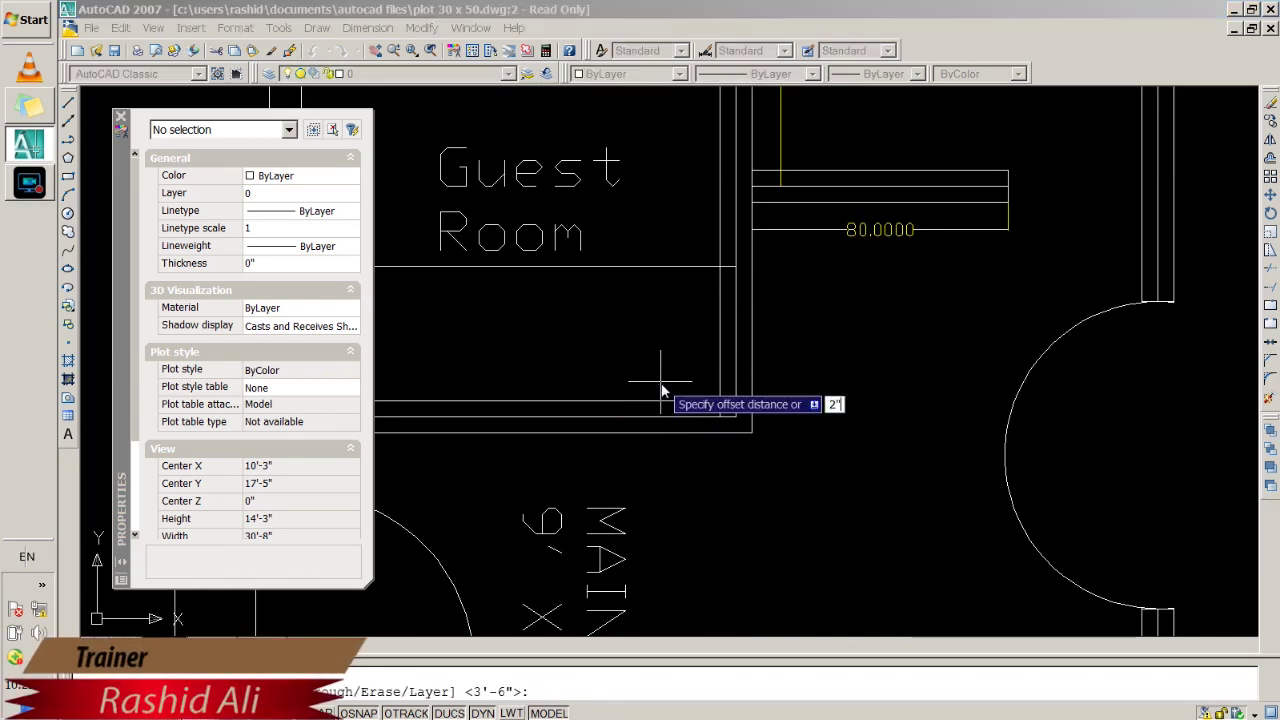
pyautogui.press('Return')
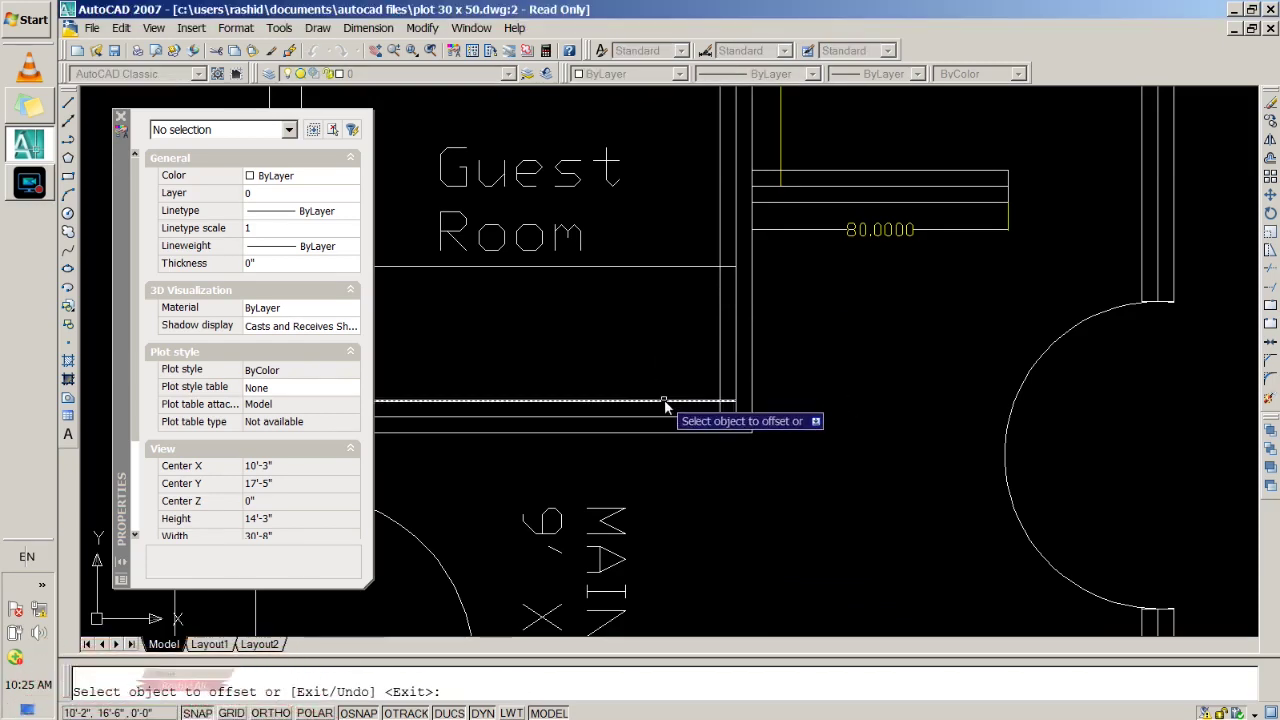
pyautogui.click(665, 400)
pyautogui.click(657, 378)
pyautogui.press('Return')
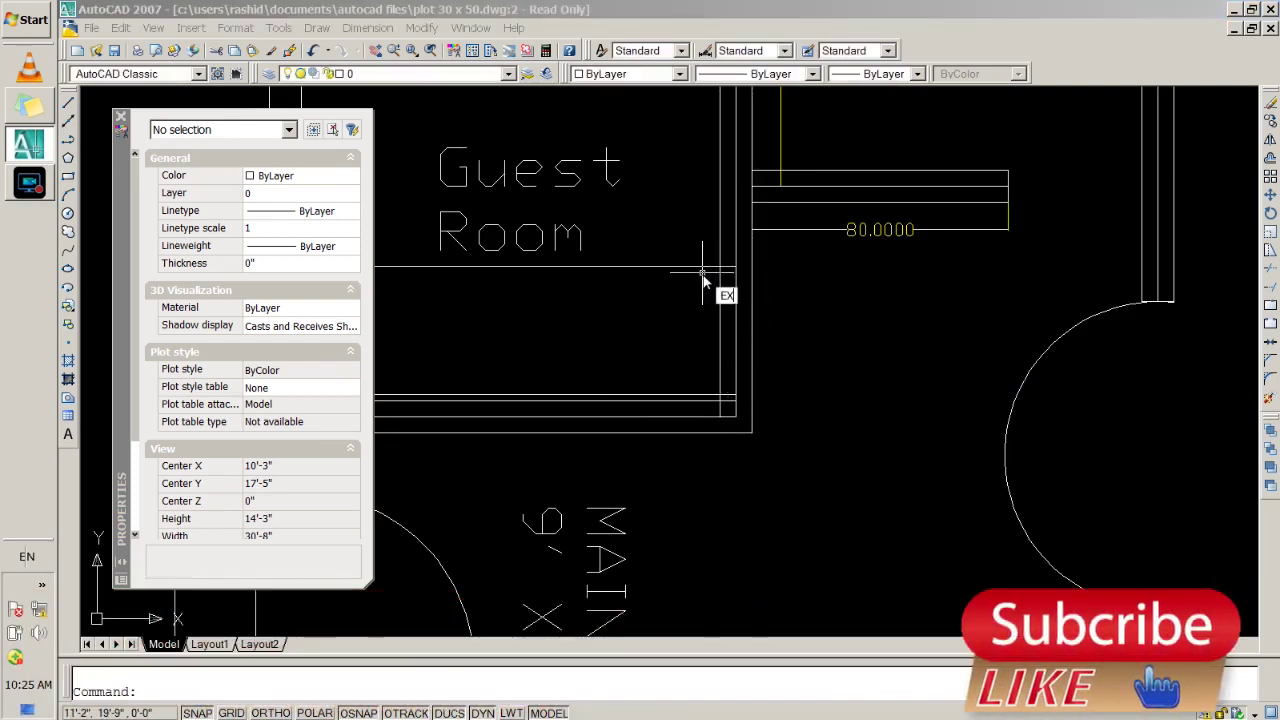
# Extend the upper and lower new lines right across the walls to the launch arc.
pyautogui.write('extend')
pyautogui.press('Return')
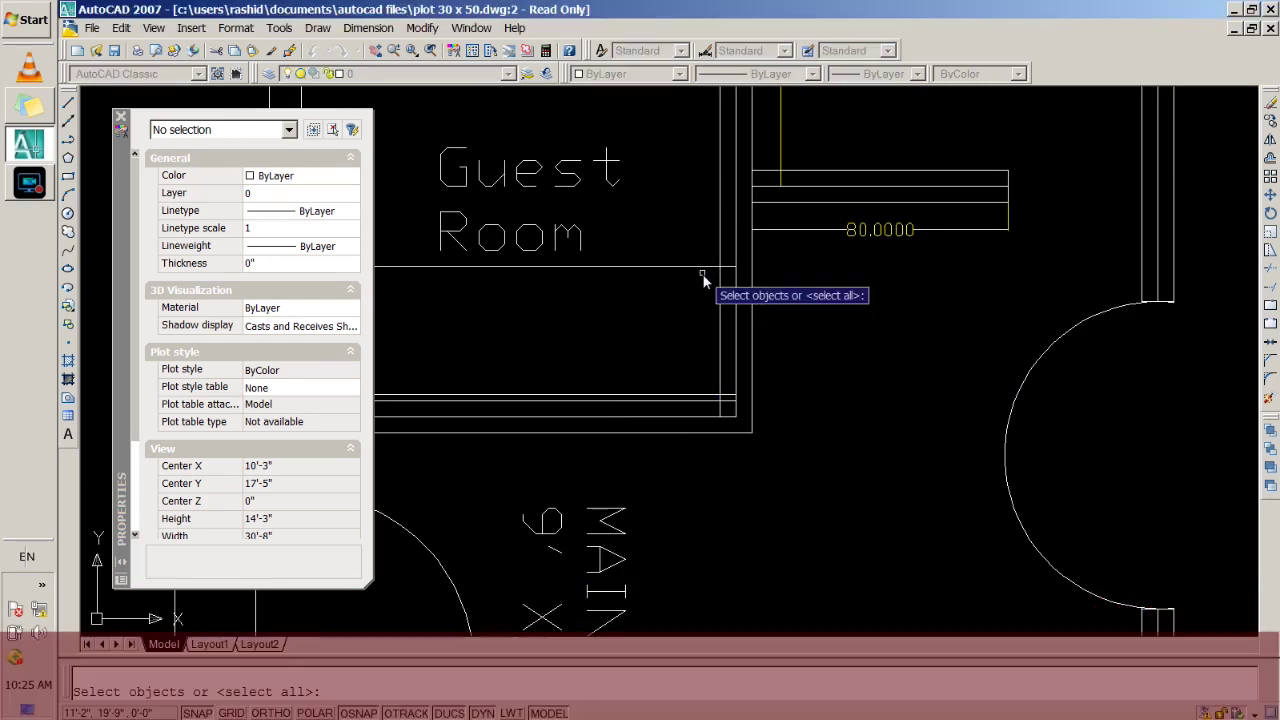
pyautogui.press('Return')
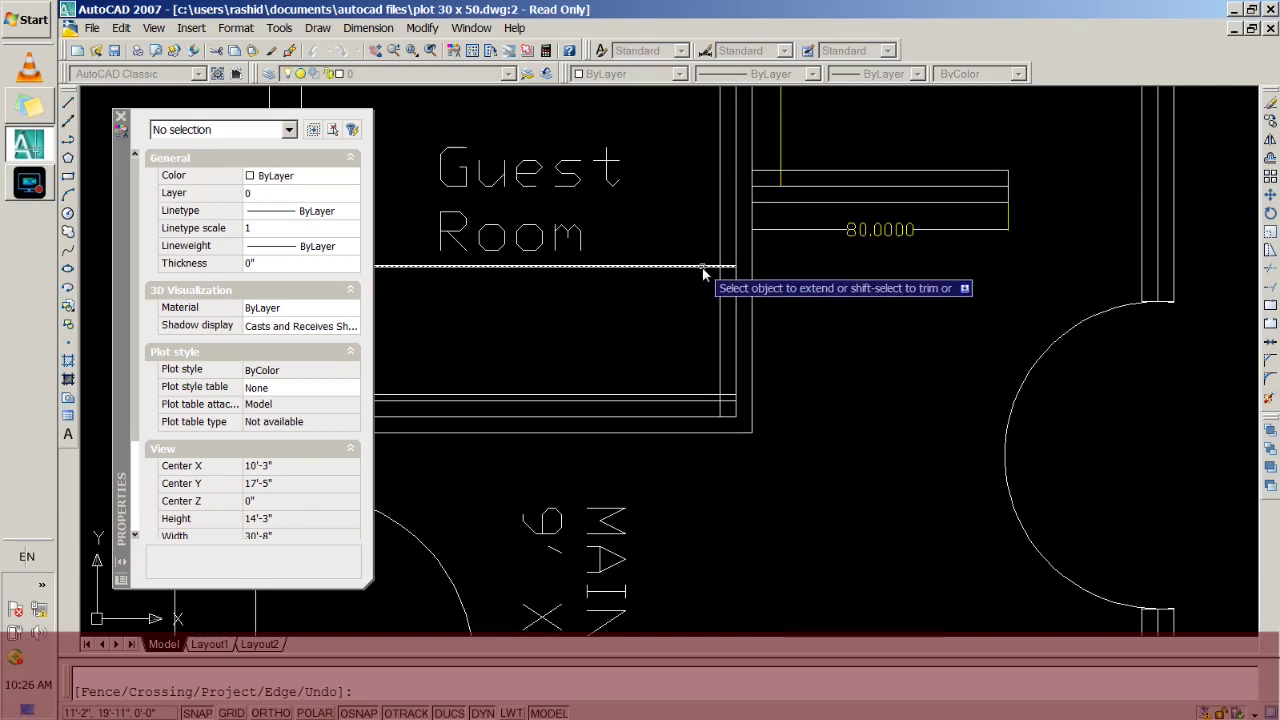
pyautogui.click(698, 268)
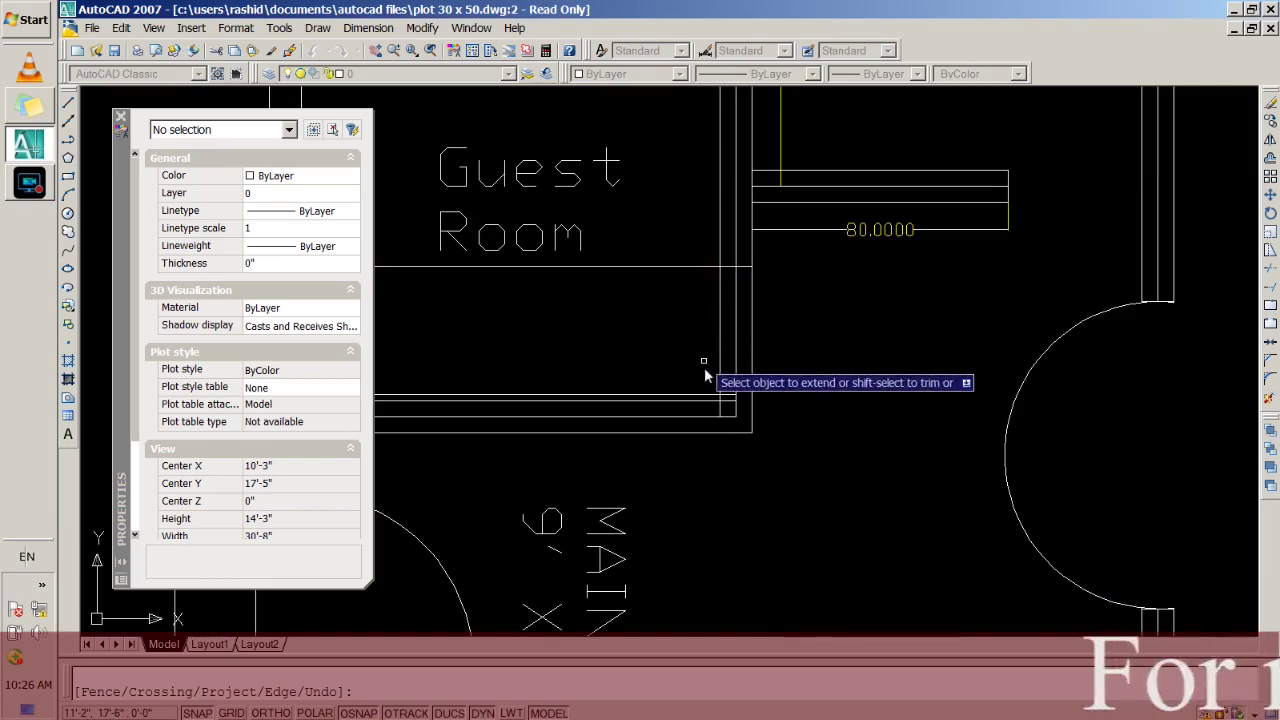
pyautogui.click(689, 270)
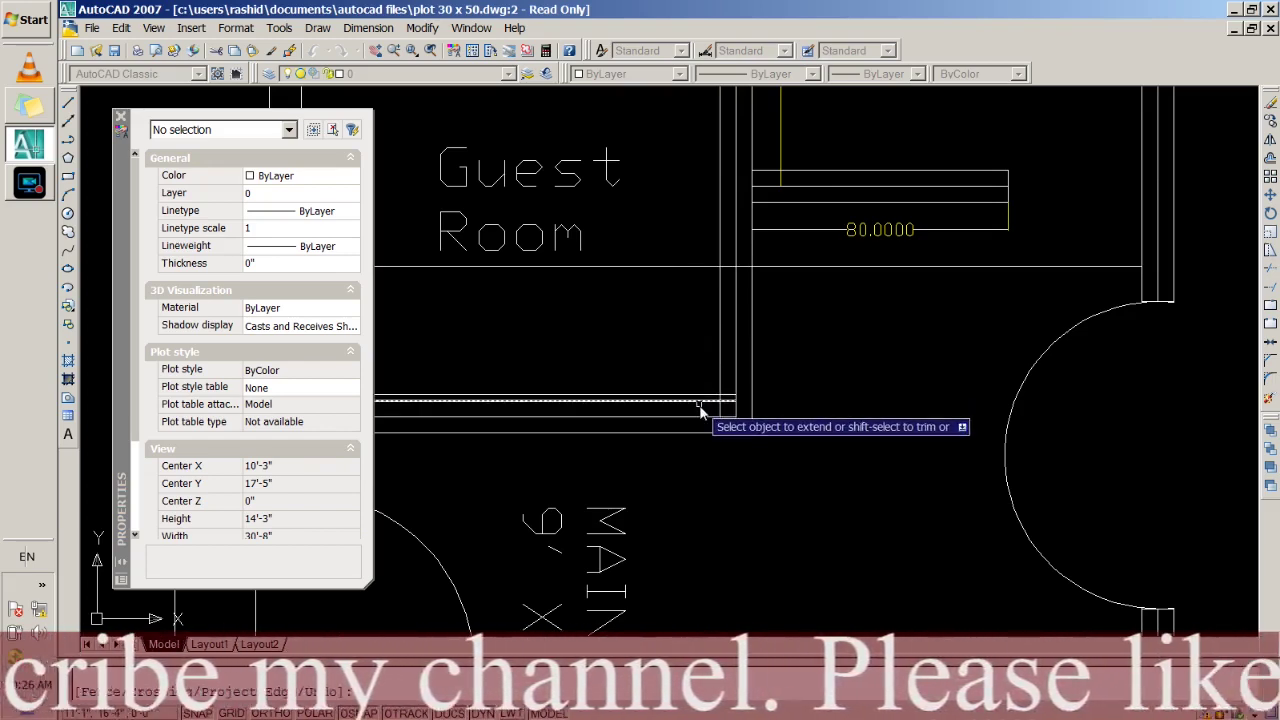
pyautogui.click(699, 403)
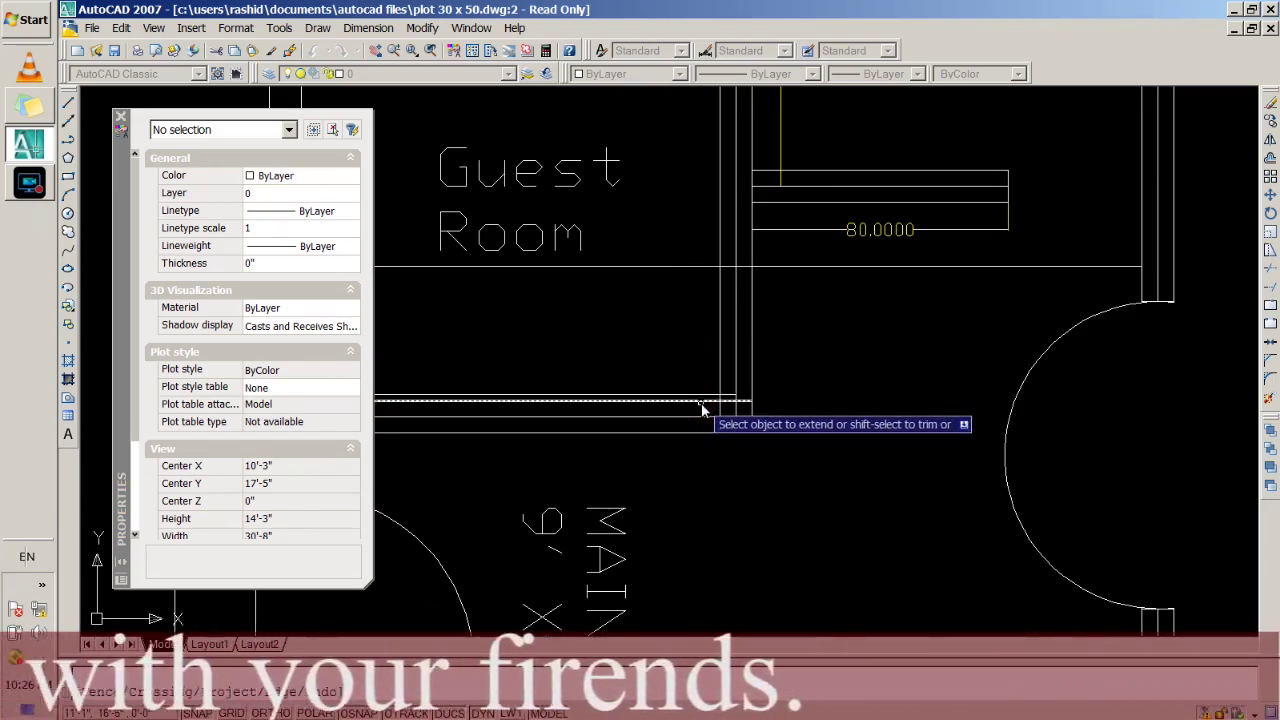
pyautogui.click(703, 406)
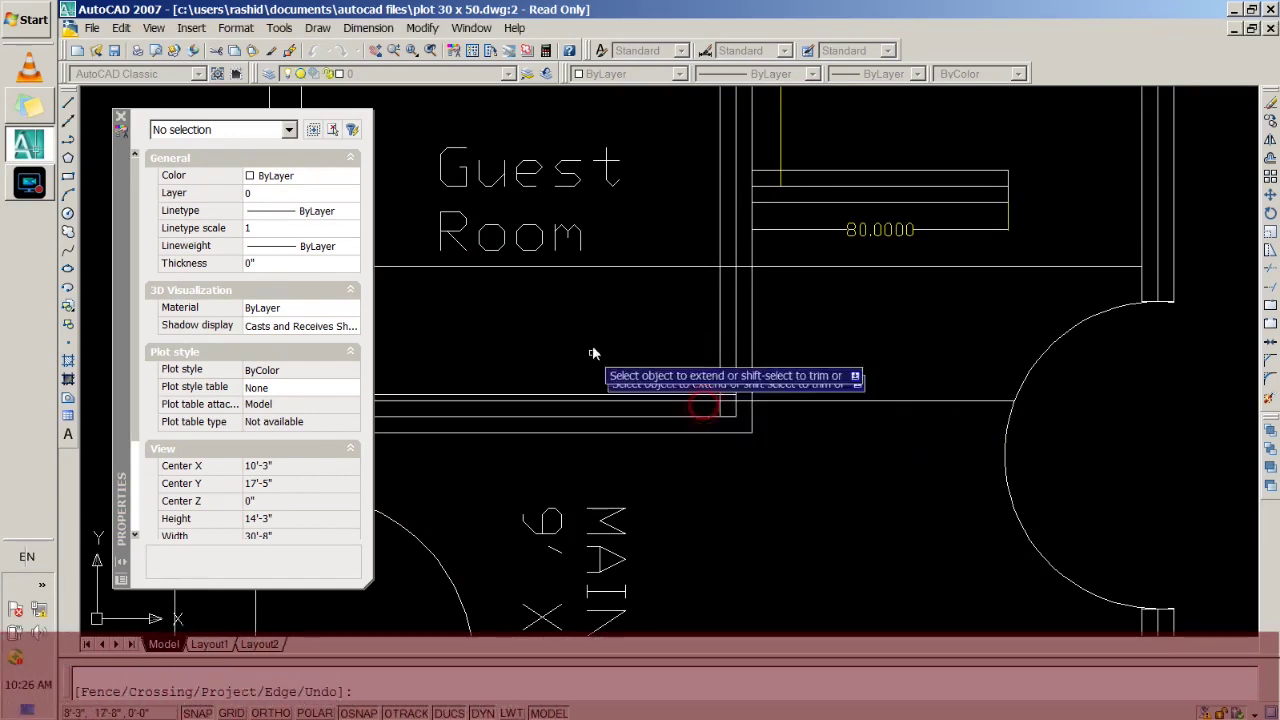
pyautogui.click(688, 402)
pyautogui.press('Return')
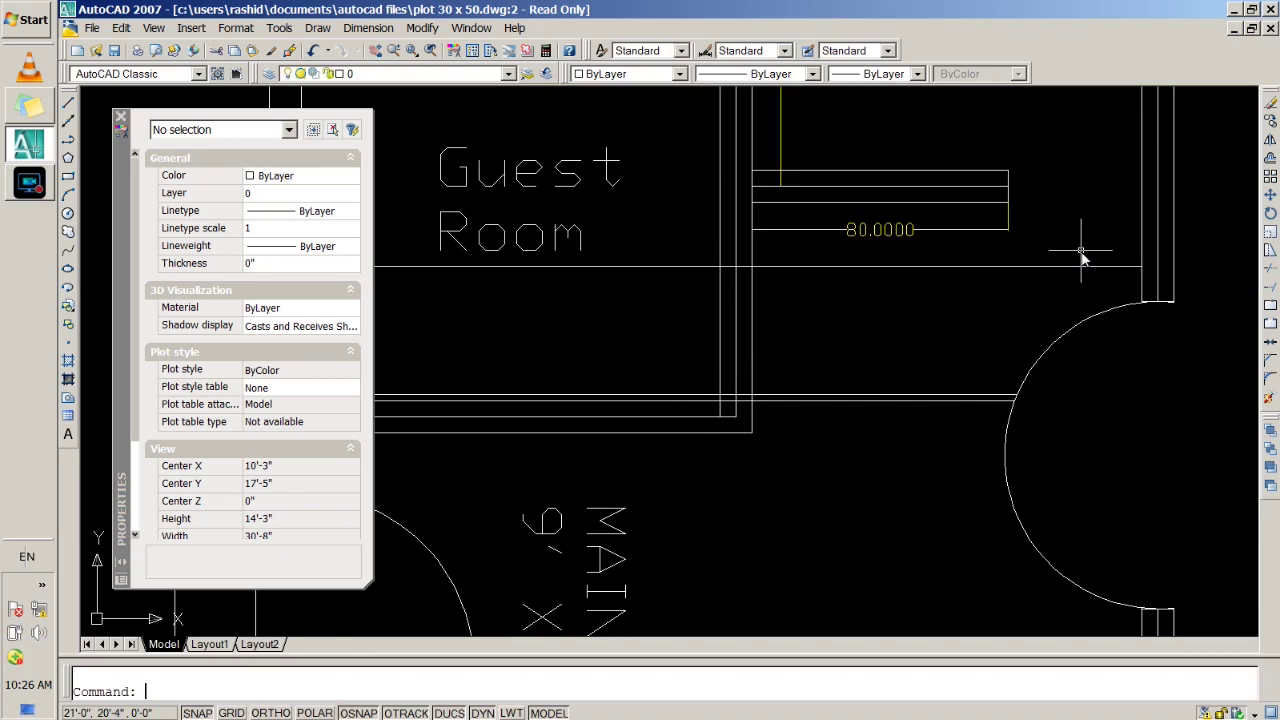
# Trim the vertical wall pieces between the new lines and the line ends past the right wall.
pyautogui.write('tr')
pyautogui.press('Return')
pyautogui.press('Return')
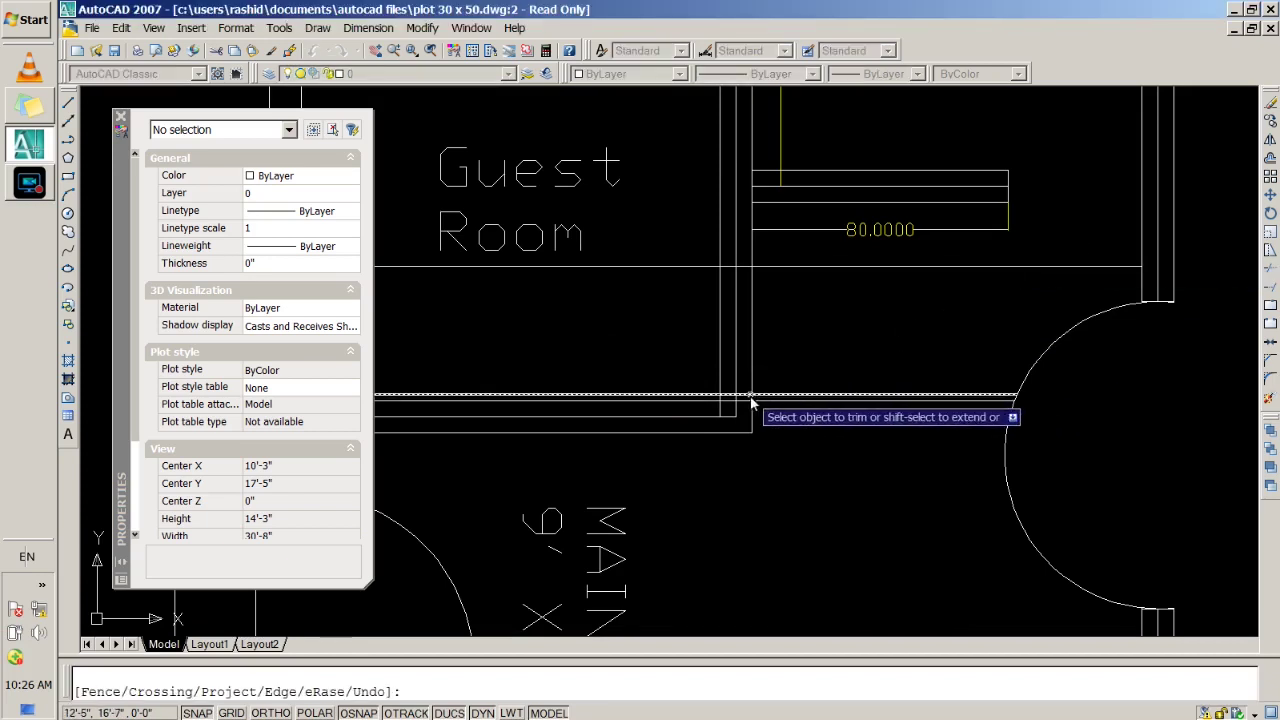
pyautogui.click(752, 380)
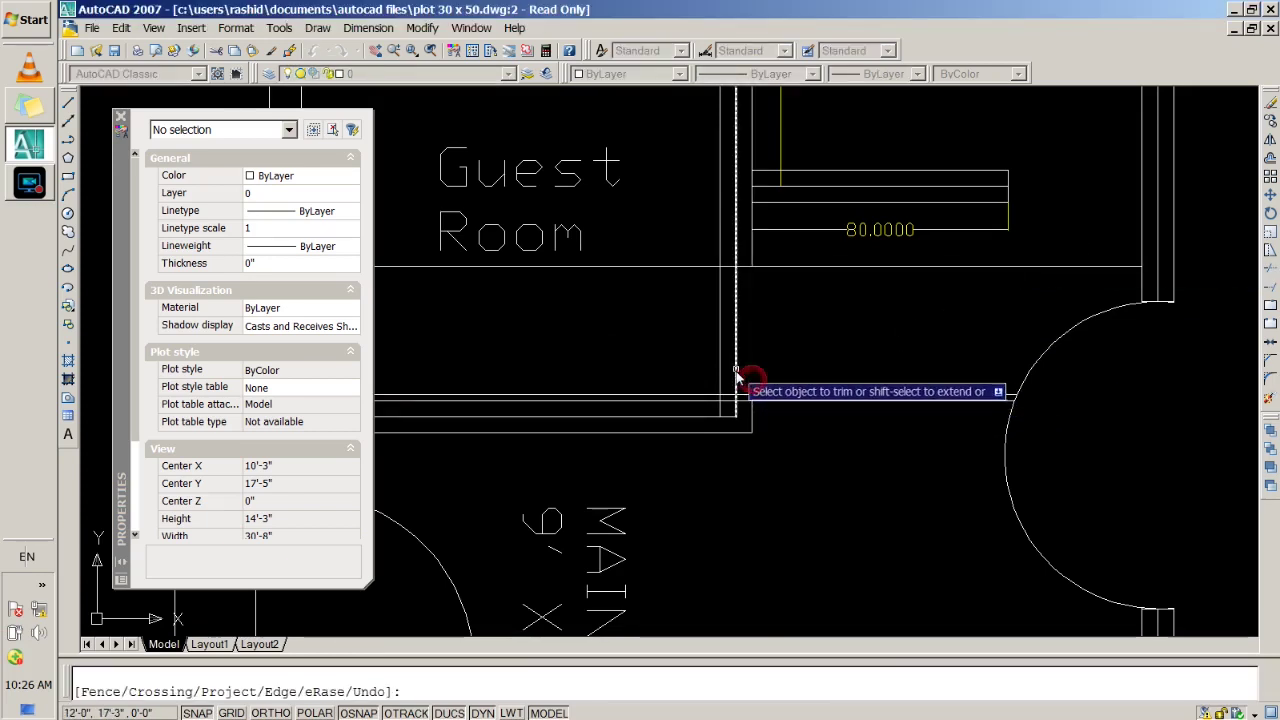
pyautogui.click(736, 375)
pyautogui.click(720, 357)
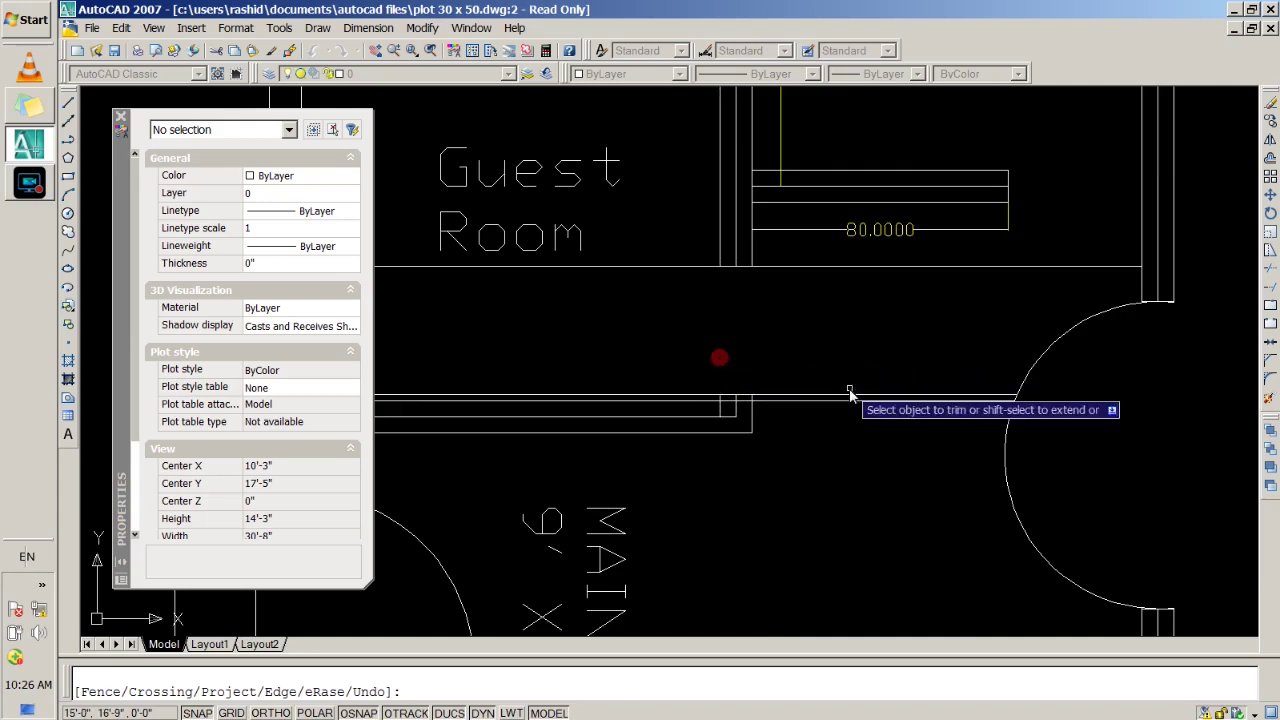
pyautogui.click(806, 398)
pyautogui.click(790, 403)
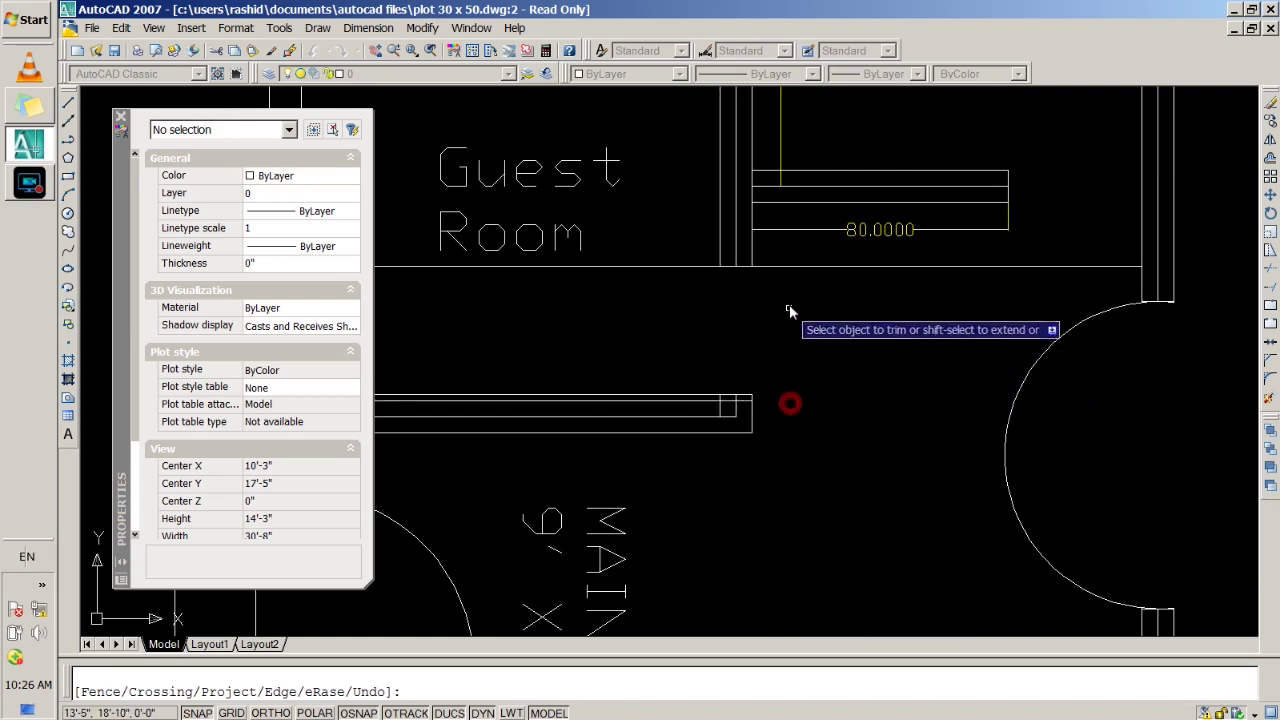
pyautogui.click(784, 267)
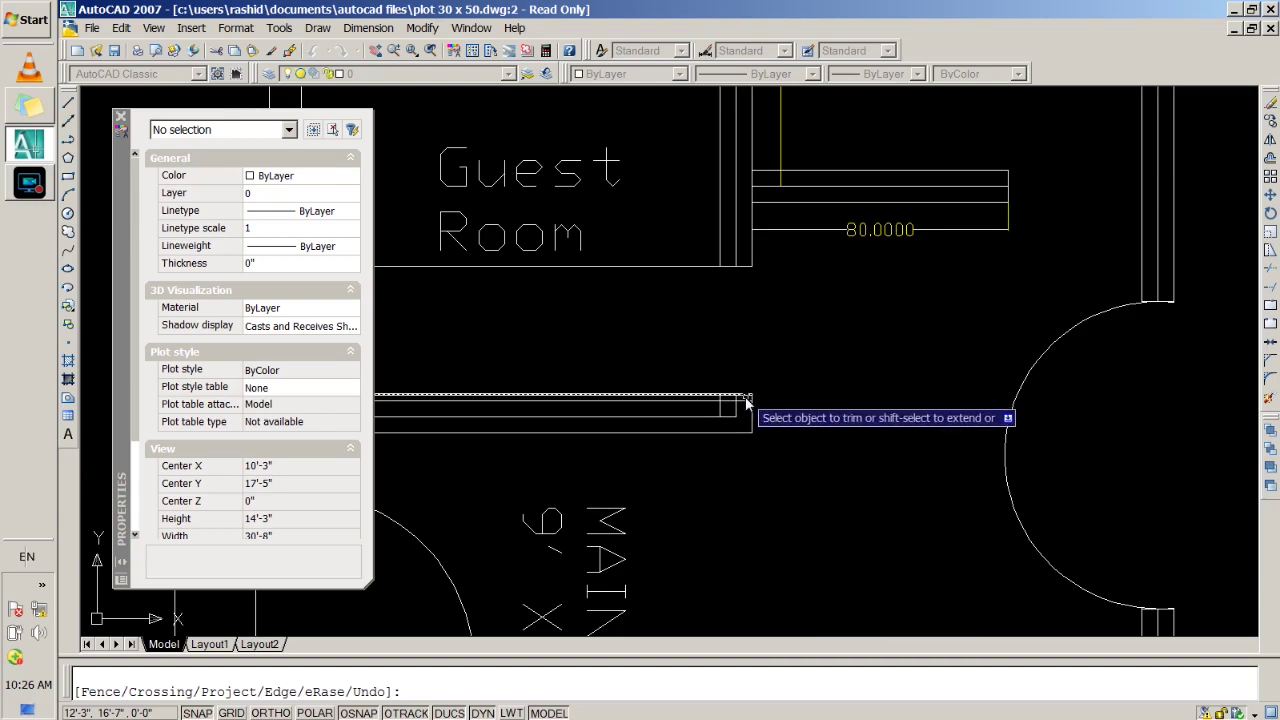
pyautogui.click(745, 396)
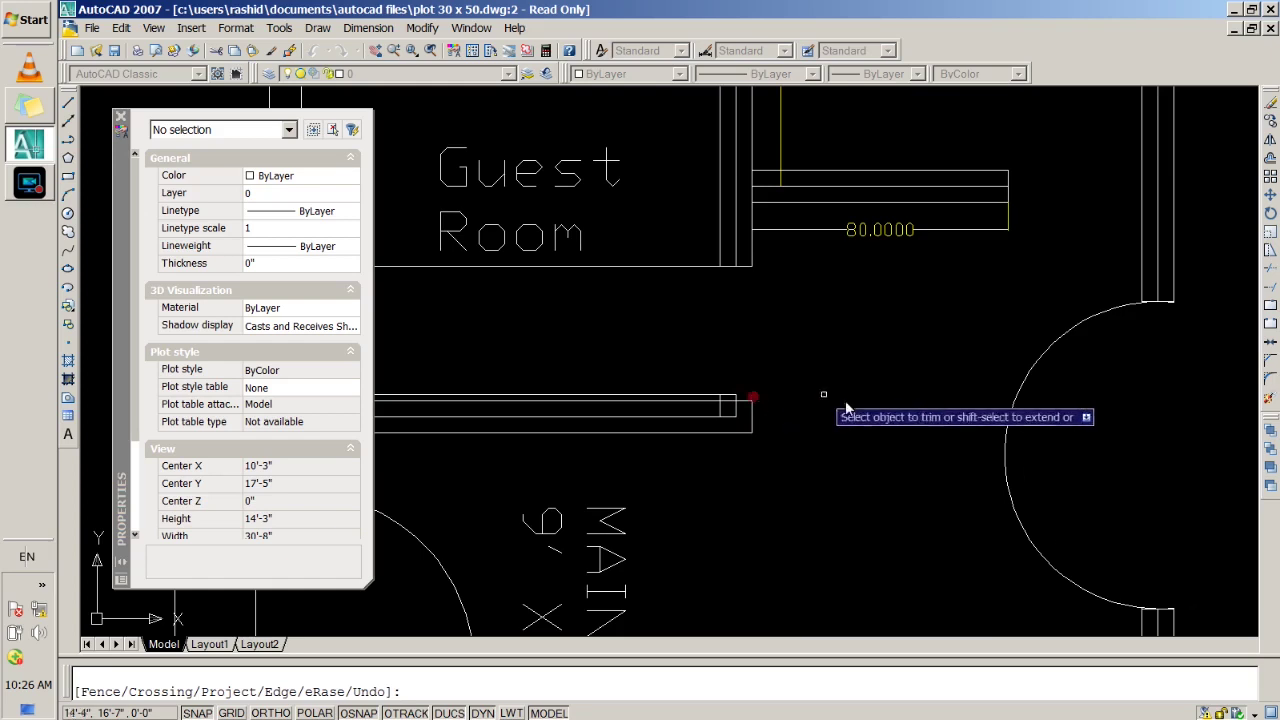
pyautogui.click(705, 395)
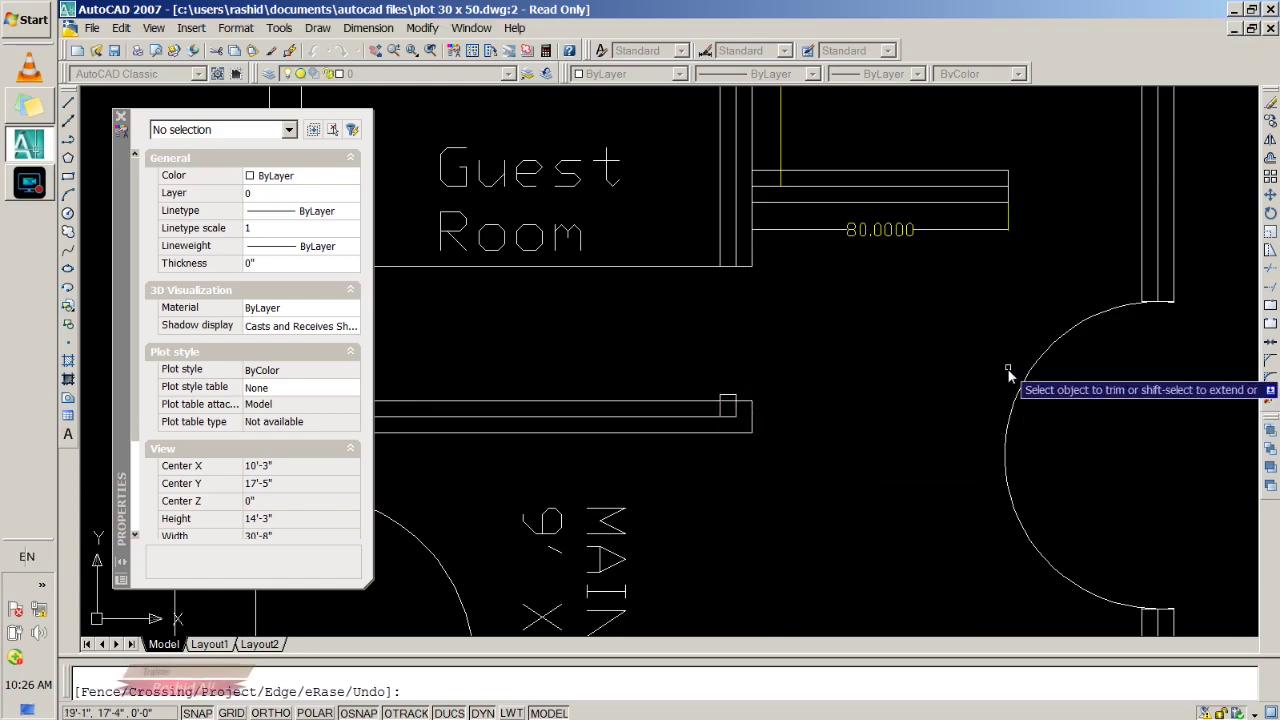
pyautogui.click(729, 411)
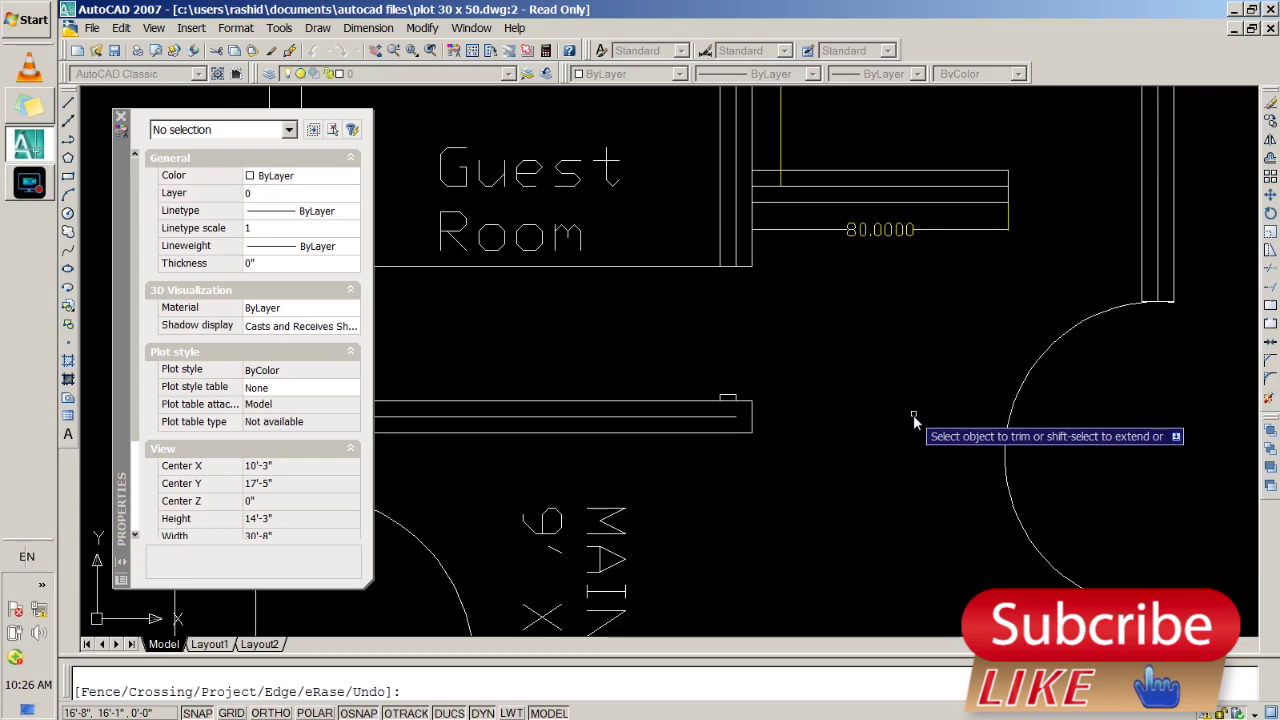
pyautogui.scroll(-5, 505, 410)
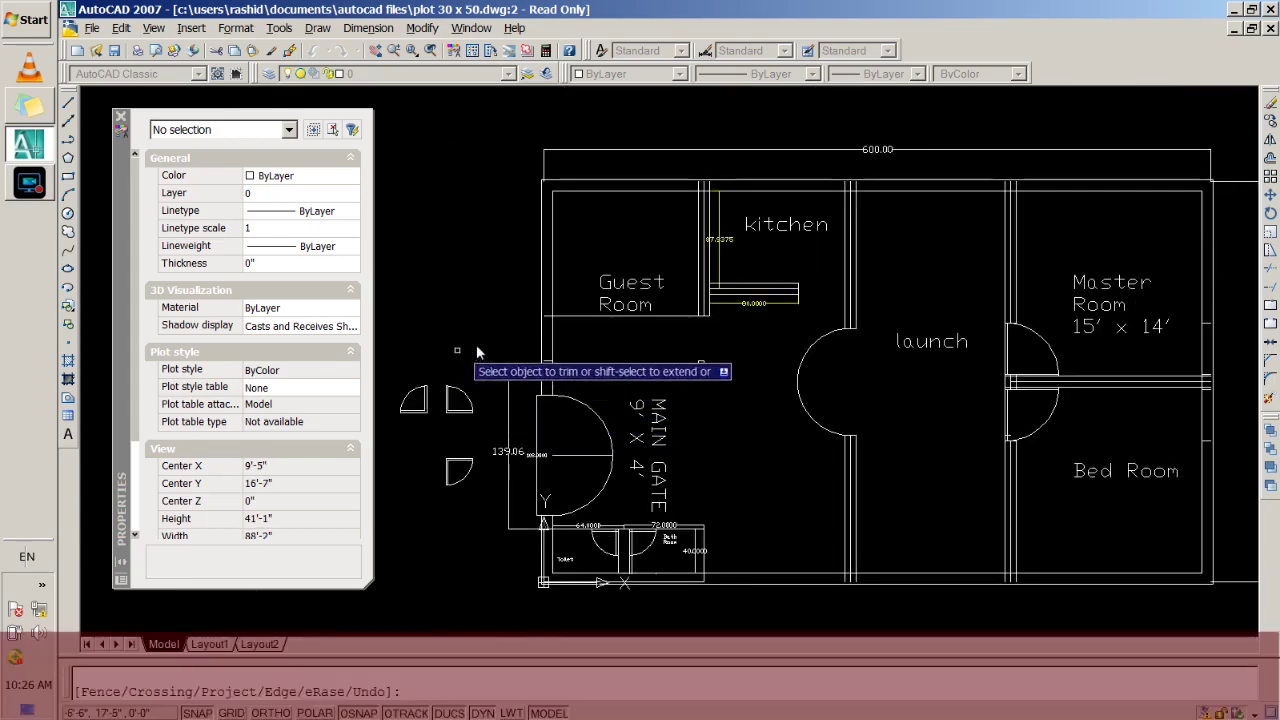
pyautogui.click(543, 369)
pyautogui.press('Escape')
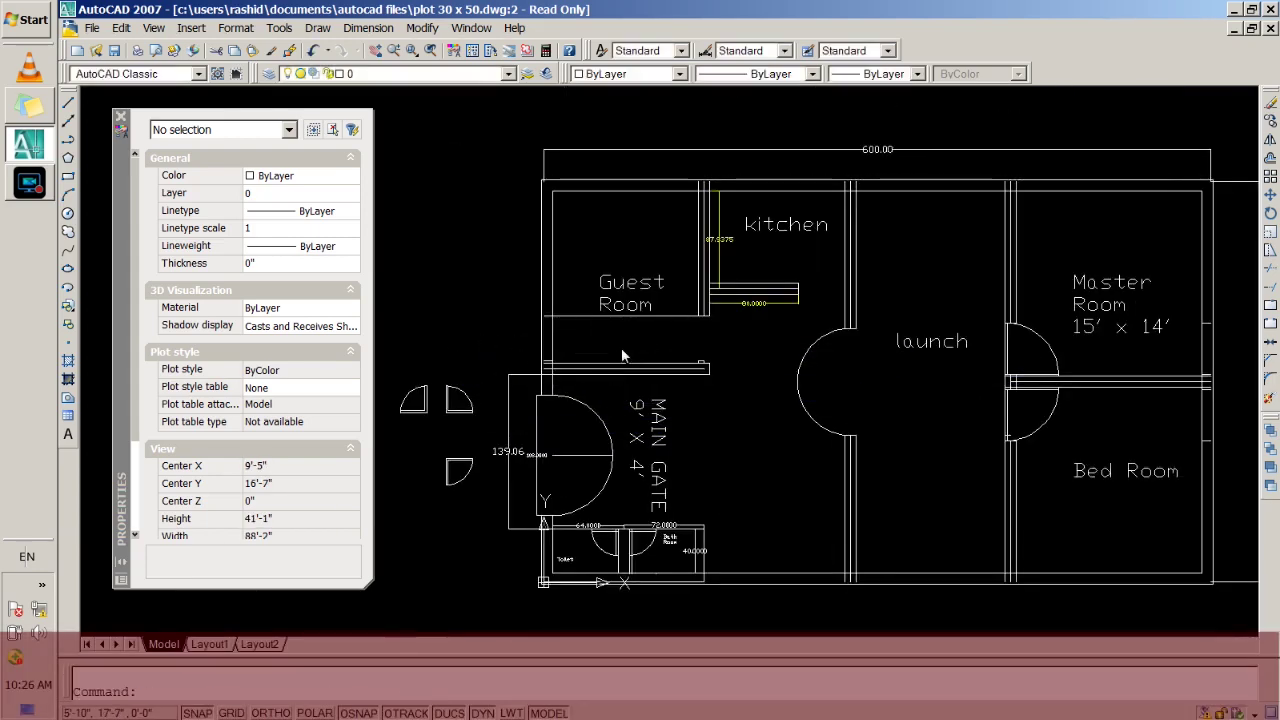
pyautogui.moveTo(622, 349); pyautogui.dragTo(722, 308, button='middle')
pyautogui.write('t')
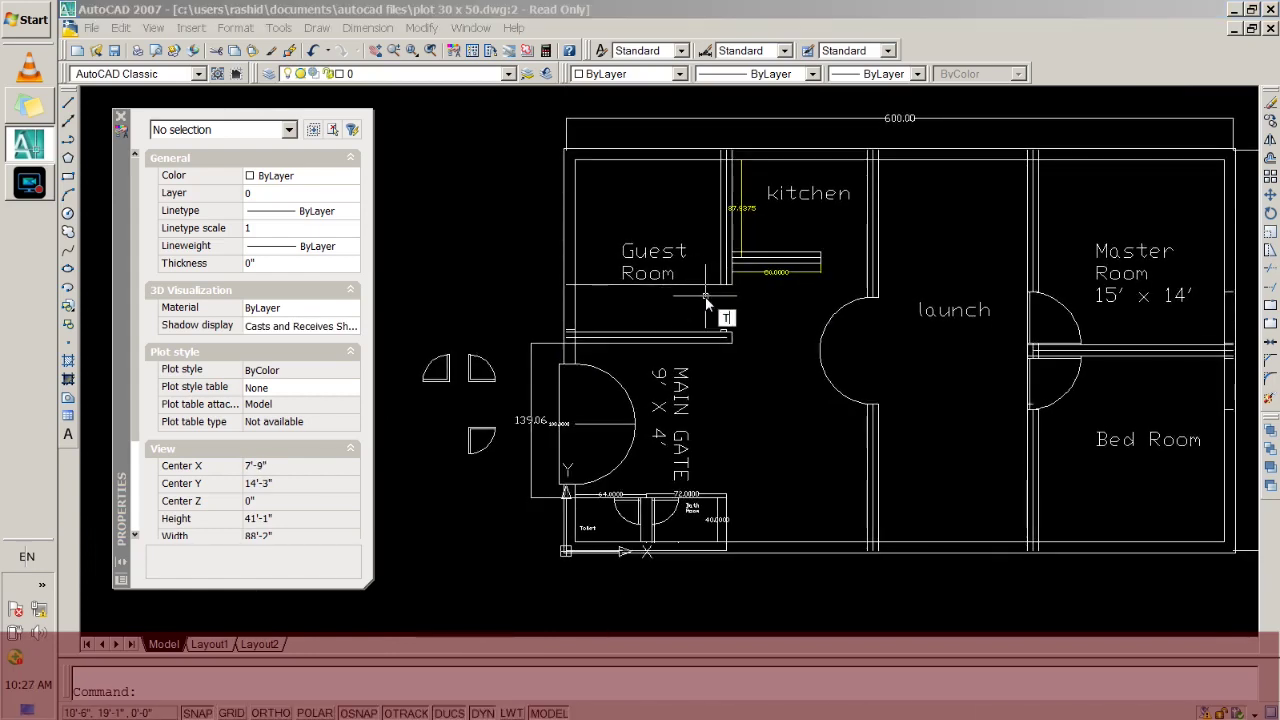
pyautogui.press('Return')
pyautogui.press('Return')
pyautogui.click(711, 283)
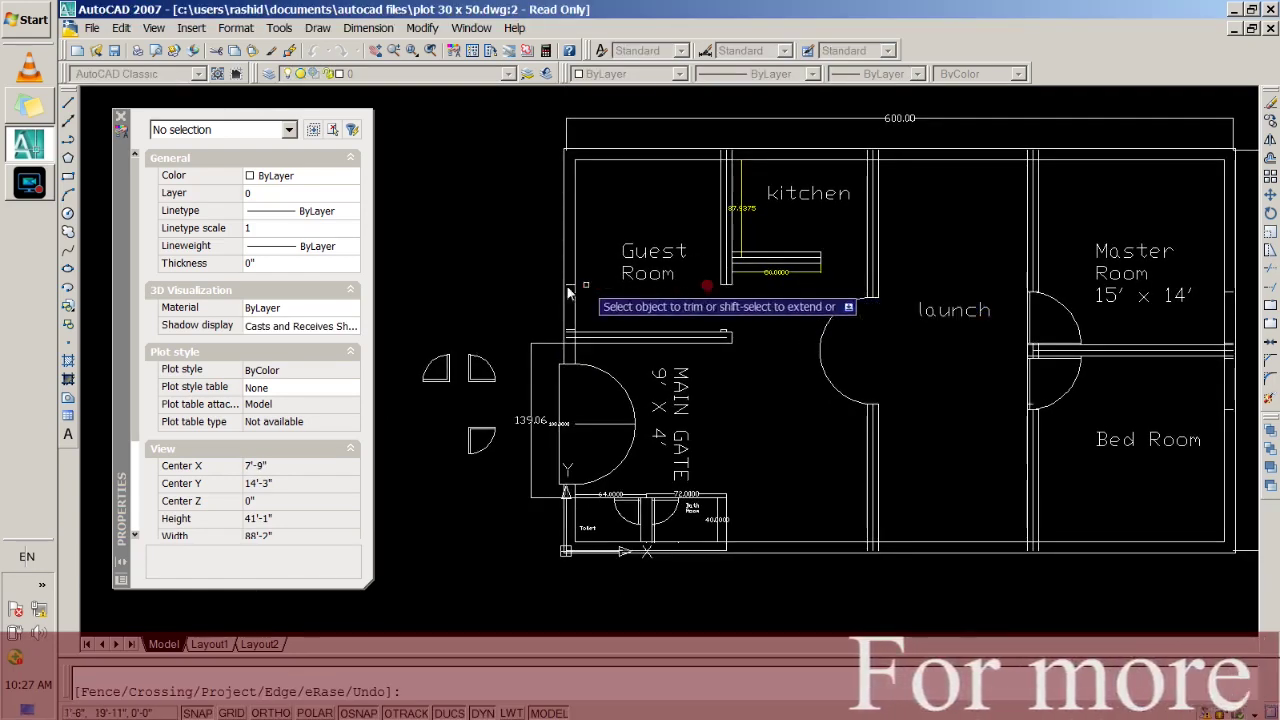
pyautogui.press('Escape')
pyautogui.click(577, 288)
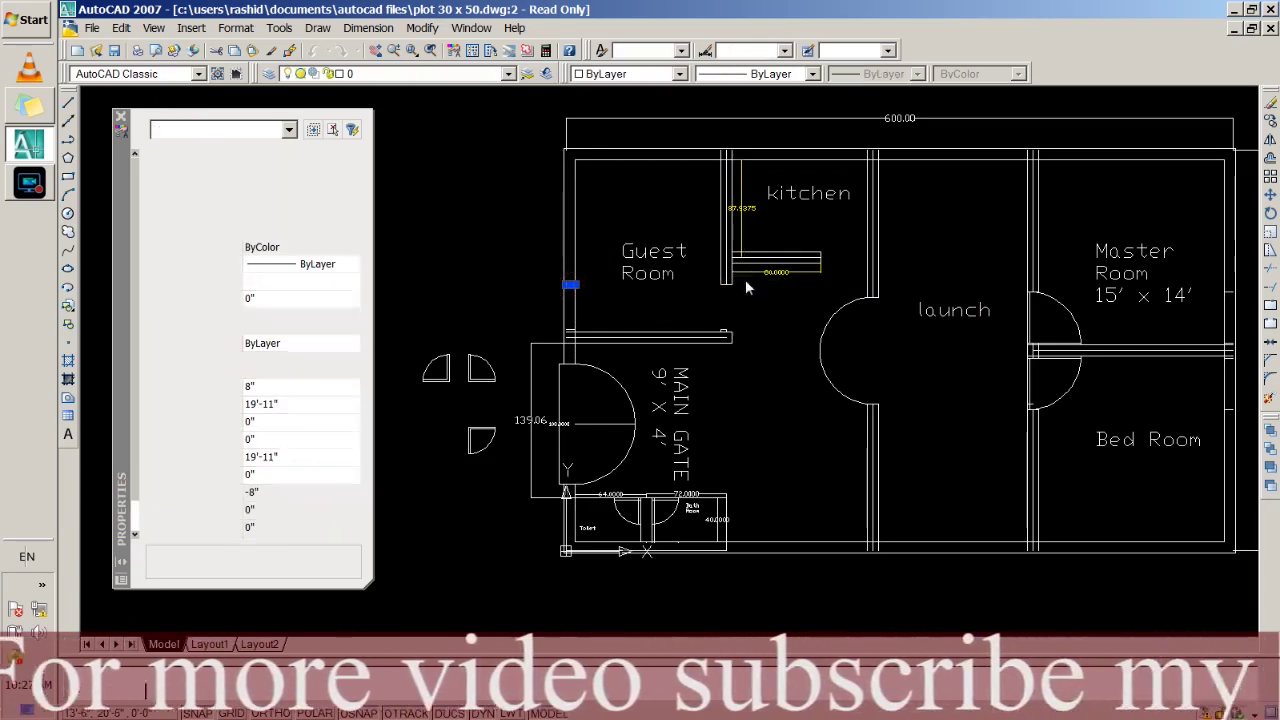
pyautogui.press('Escape')
pyautogui.scroll(4, 735, 298)
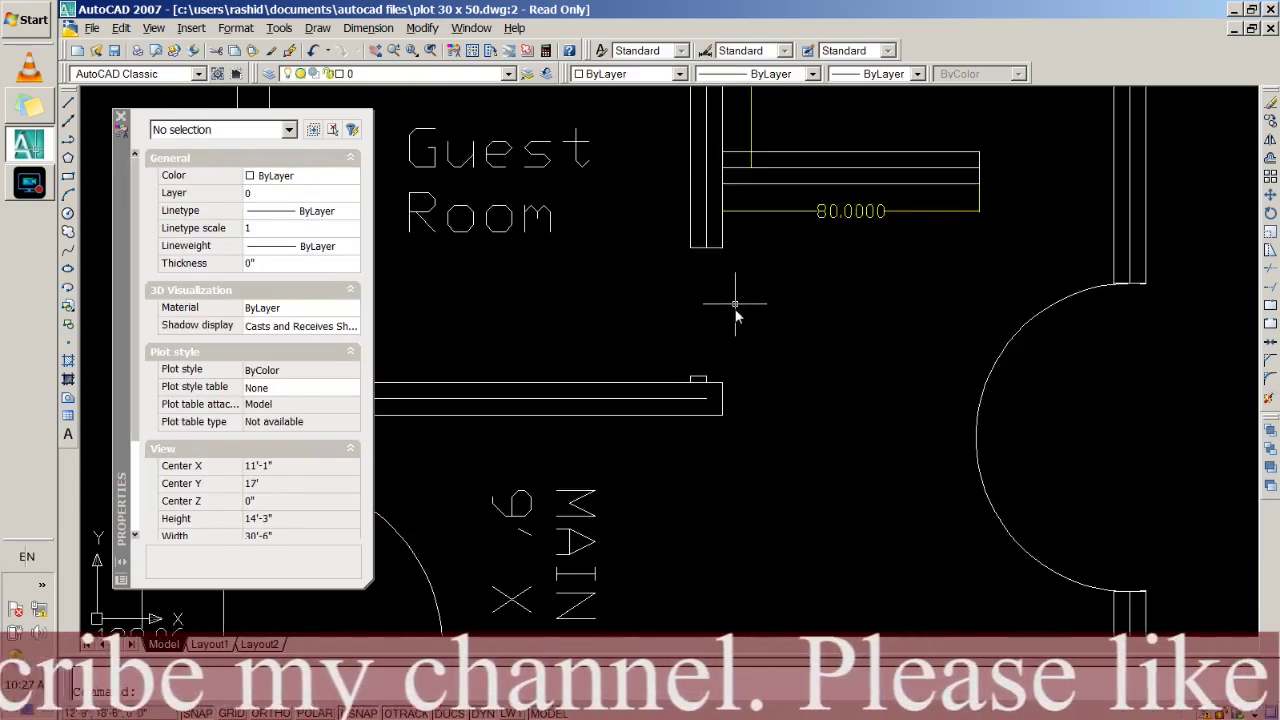
pyautogui.scroll(-3, 737, 300)
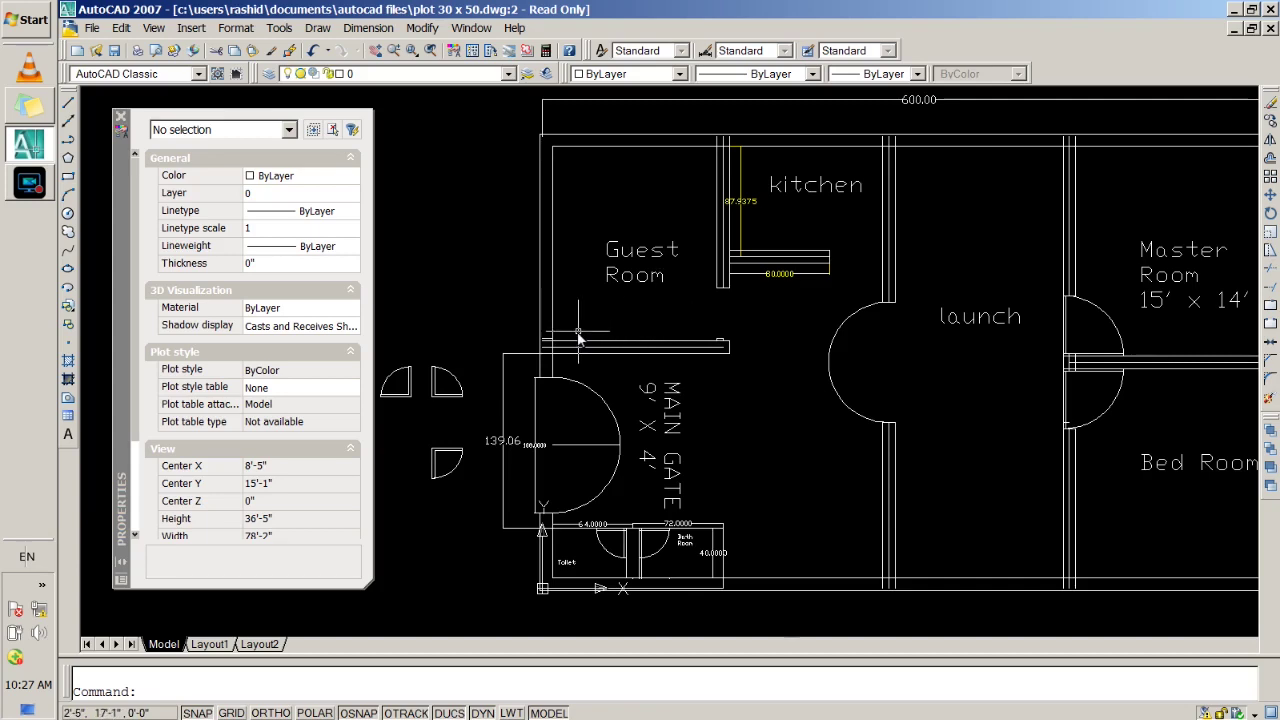
pyautogui.scroll(3, 578, 338)
pyautogui.scroll(-2, 710, 345)
pyautogui.scroll(-2, 703, 320)
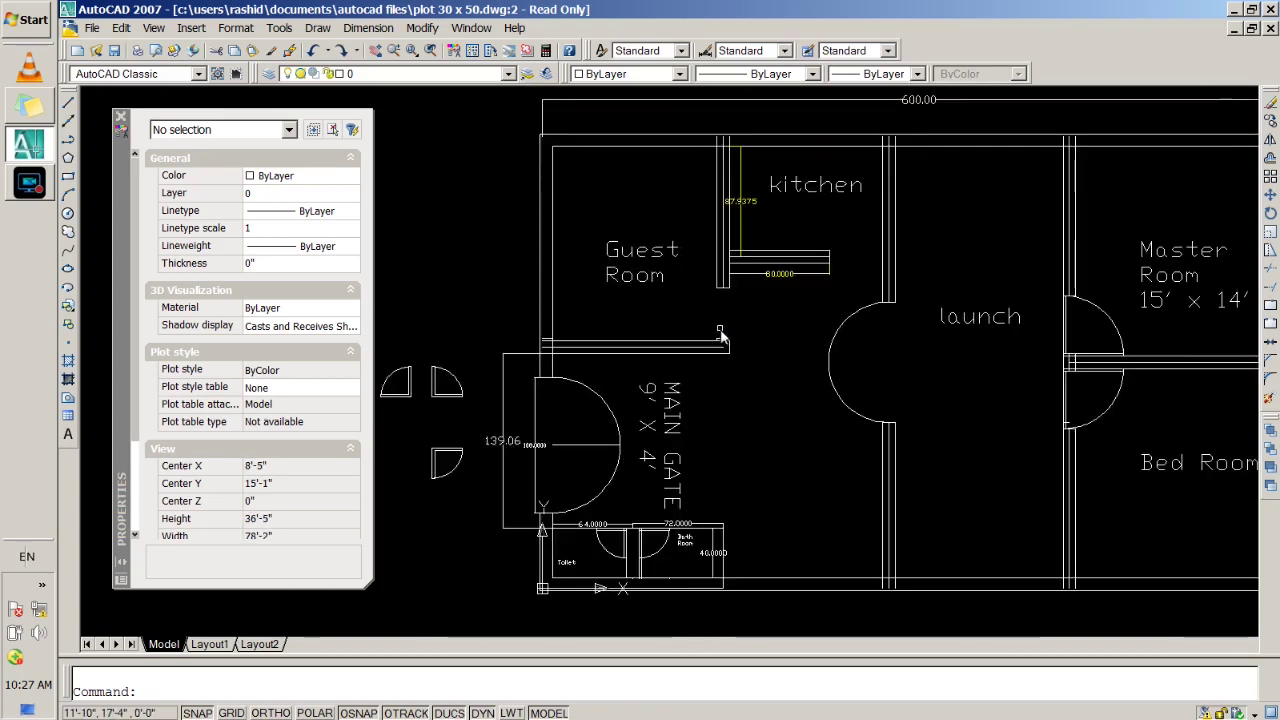
pyautogui.scroll(-1, 723, 337)
pyautogui.moveTo(752, 340); pyautogui.dragTo(730, 371, button='middle')
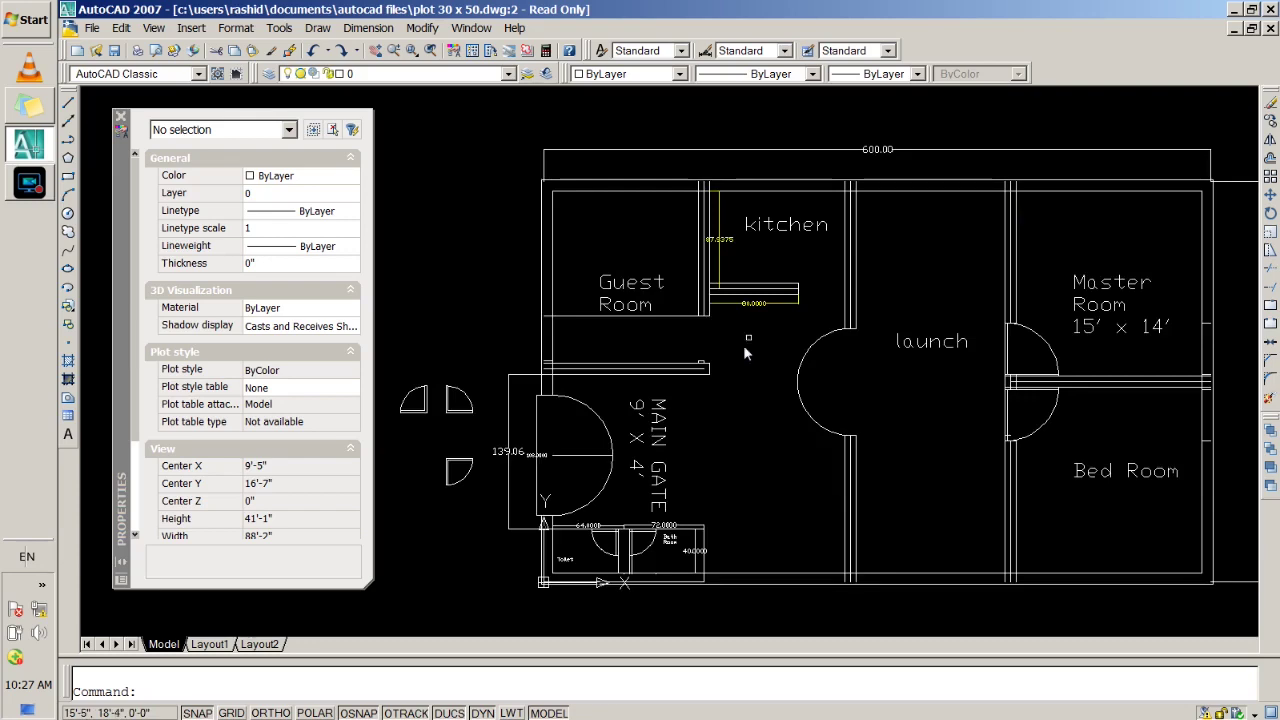
pyautogui.scroll(5, 745, 350)
pyautogui.scroll(-5, 625, 415)
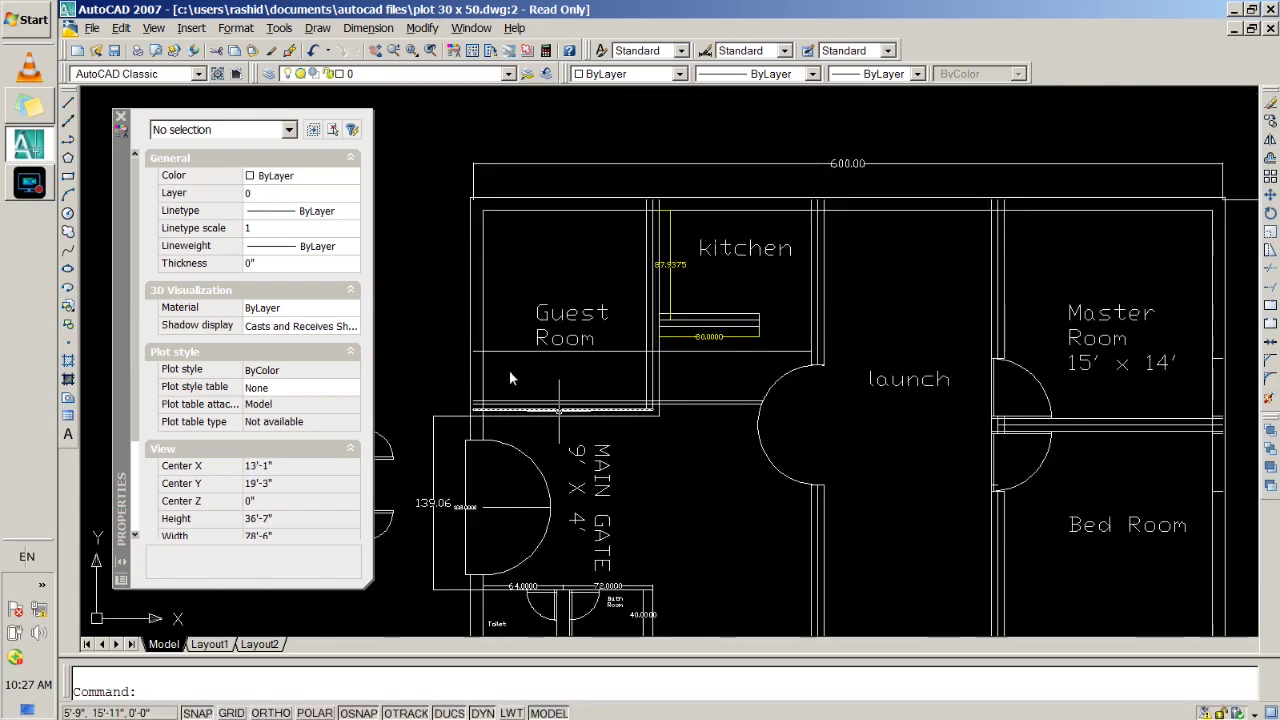
pyautogui.scroll(3, 540, 350)
pyautogui.scroll(2, 599, 318)
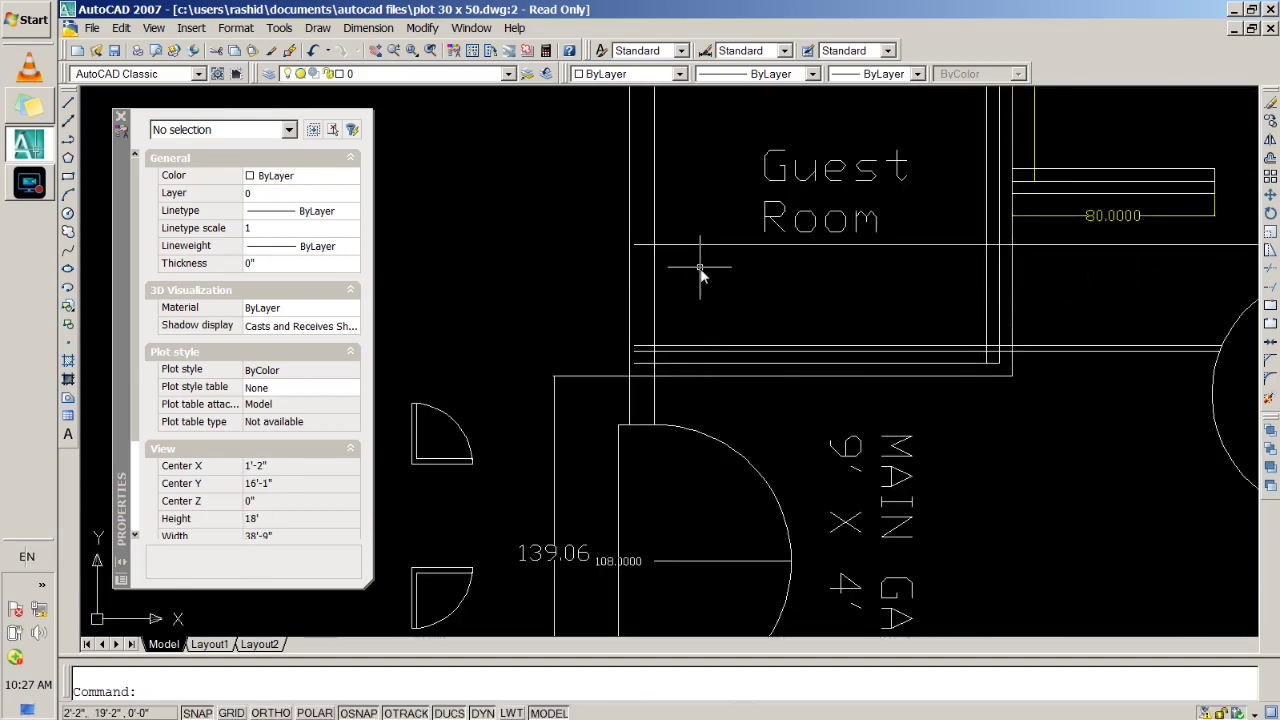
# Extend the short wall line below the Guest Room to the vertical wall.
pyautogui.write('EX')
pyautogui.press('Return')
pyautogui.press('Return')
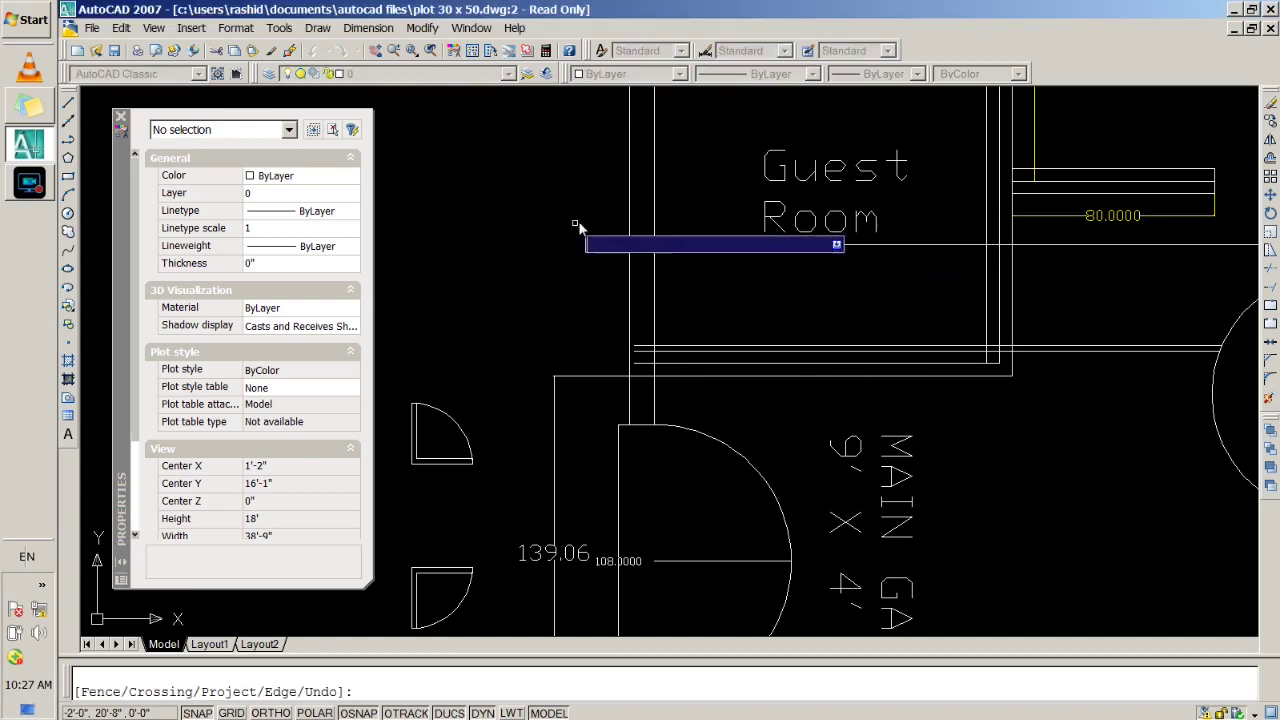
pyautogui.click(644, 356)
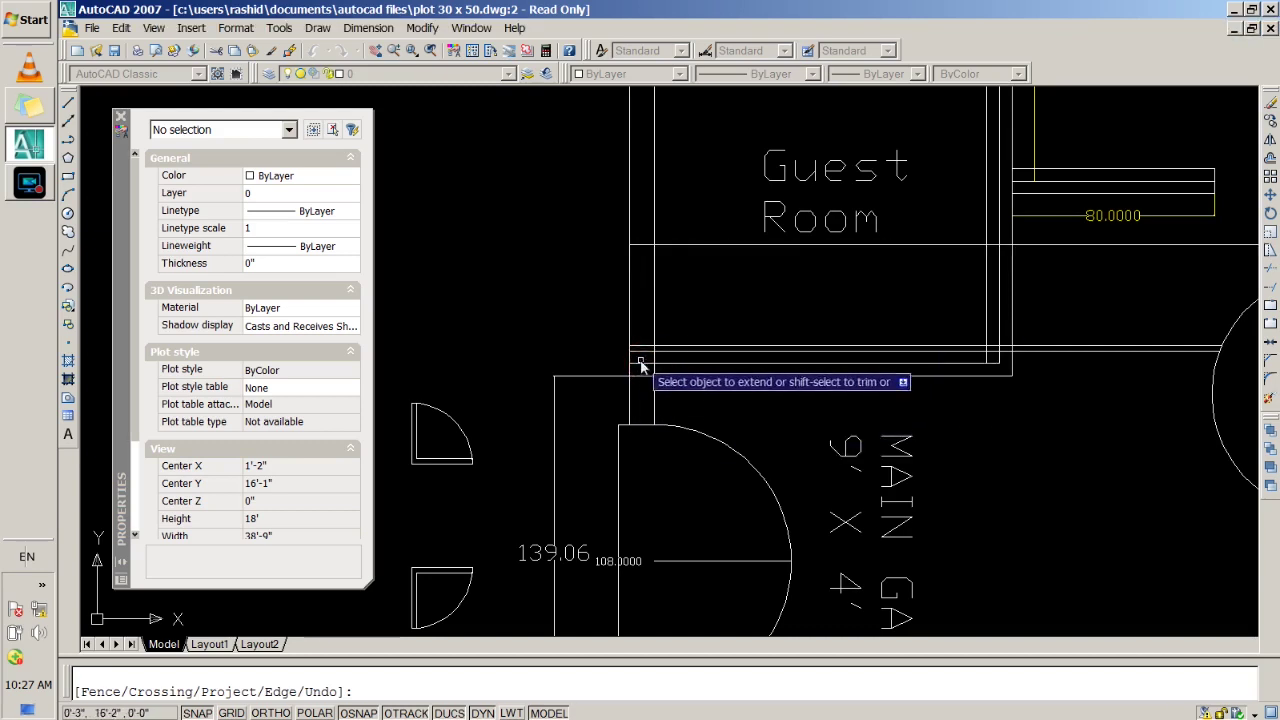
pyautogui.click(634, 356)
pyautogui.press('Return')
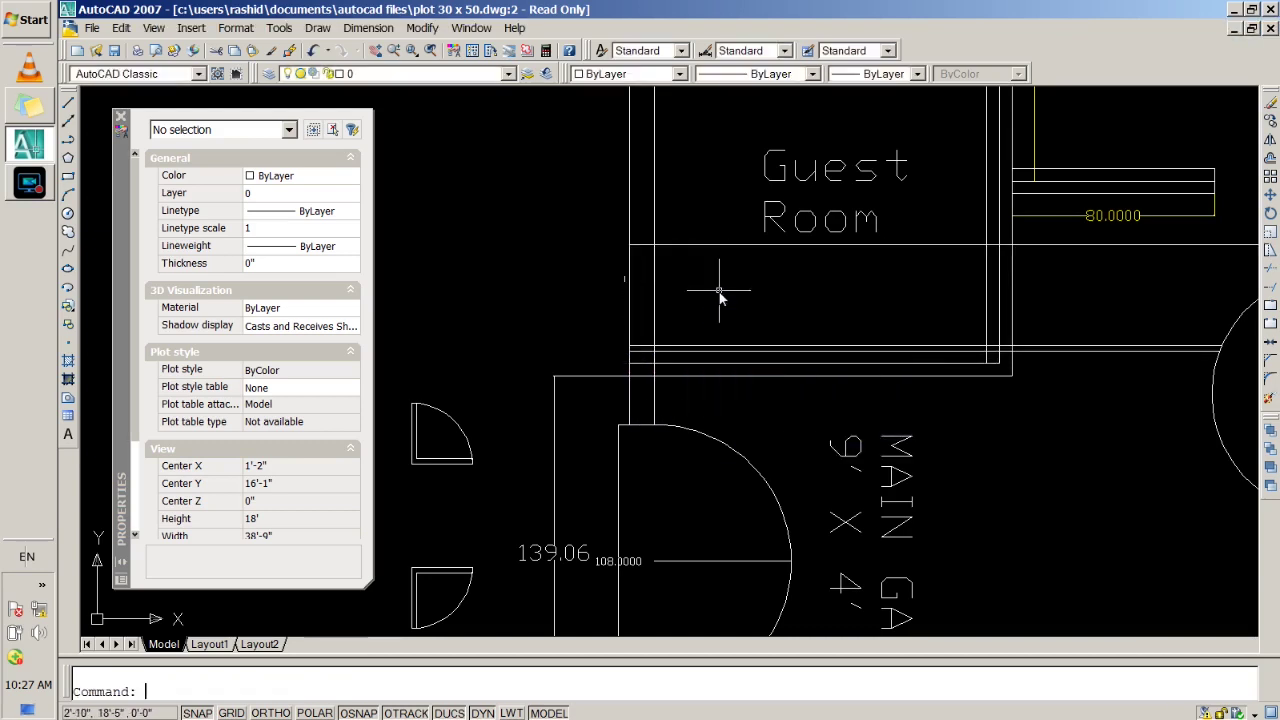
# Trim the overlapping vertical and horizontal wall pieces at the Guest Room's lower right corner.
pyautogui.write('tr')
pyautogui.press('Return')
pyautogui.press('Return')
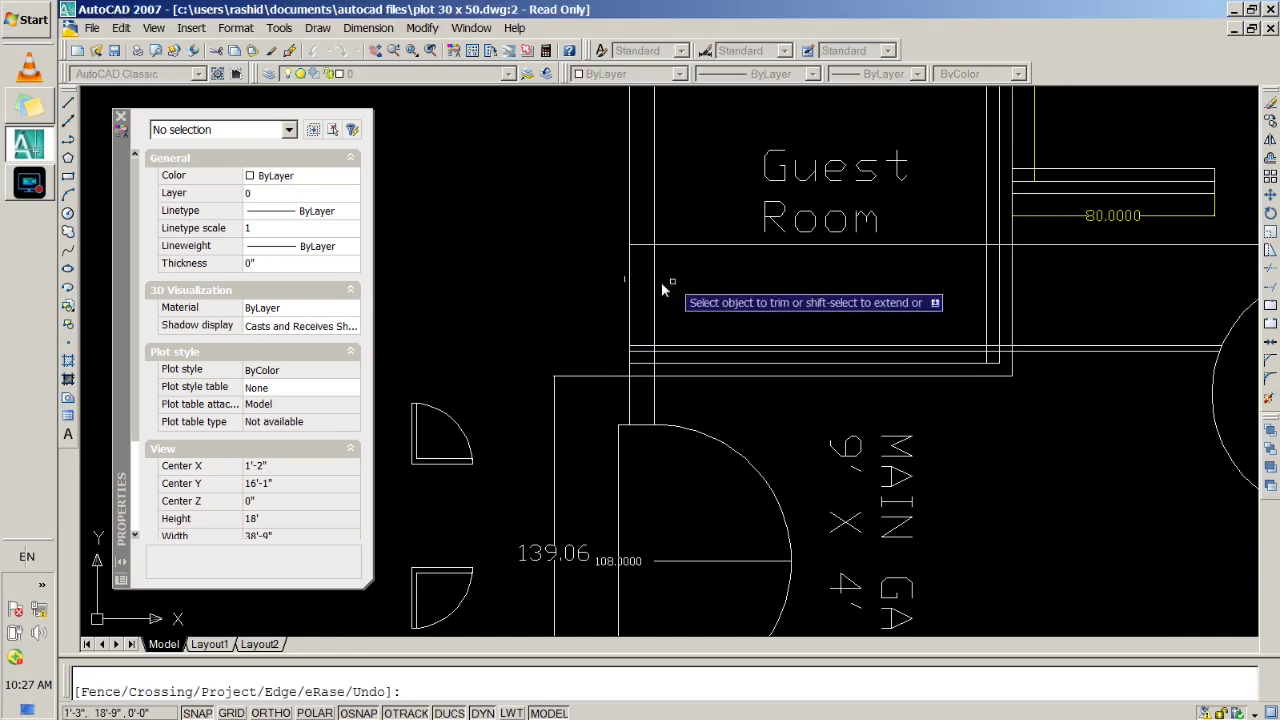
pyautogui.click(627, 289)
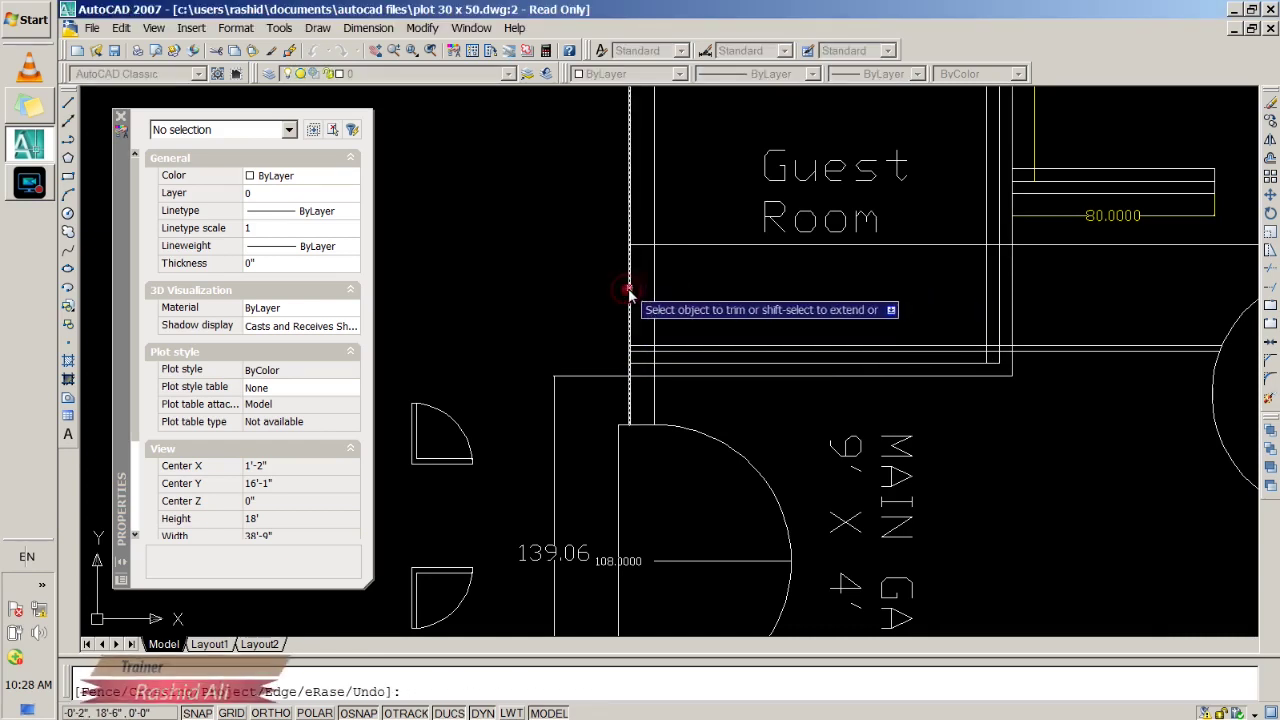
pyautogui.click(655, 292)
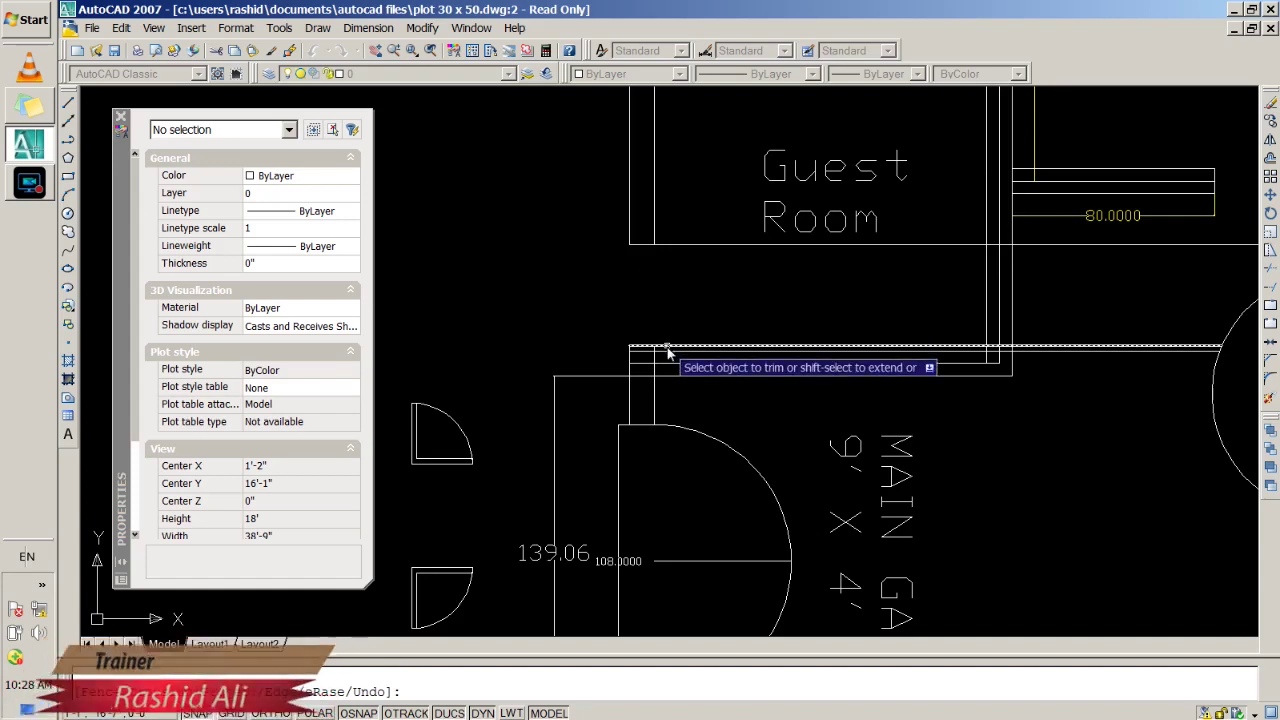
pyautogui.click(663, 346)
pyautogui.click(984, 330)
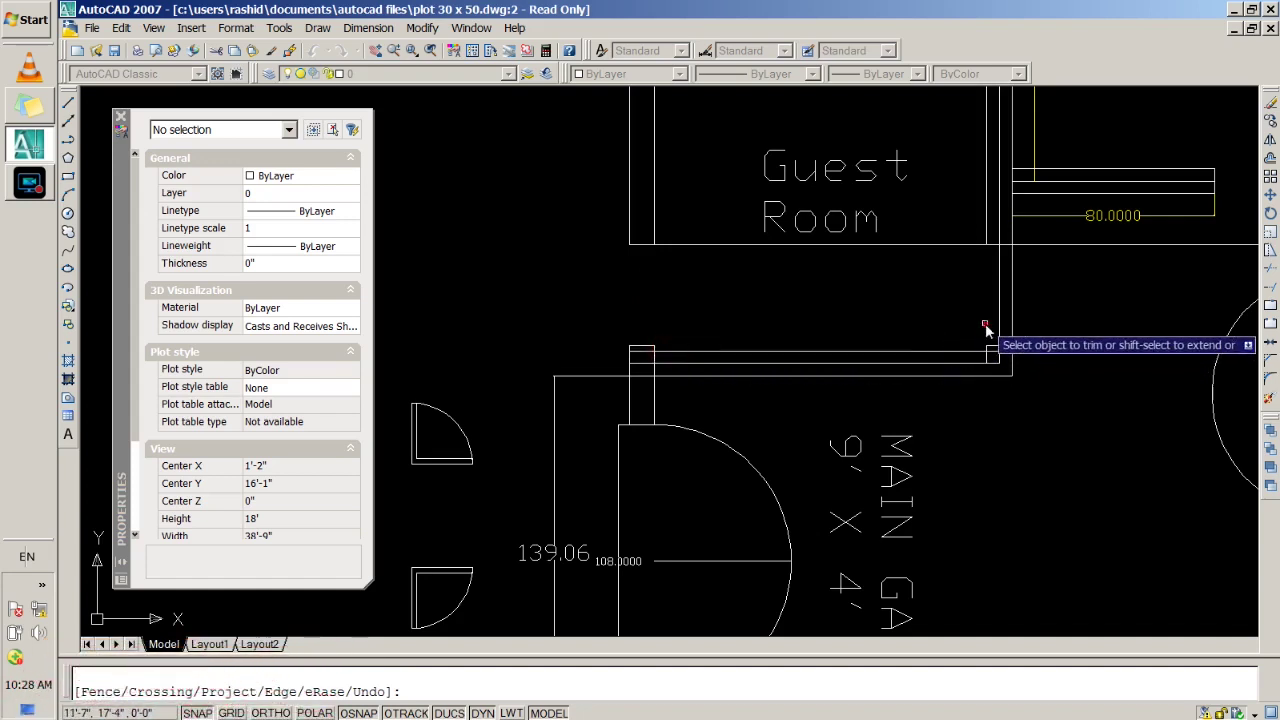
pyautogui.click(998, 318)
pyautogui.click(1012, 314)
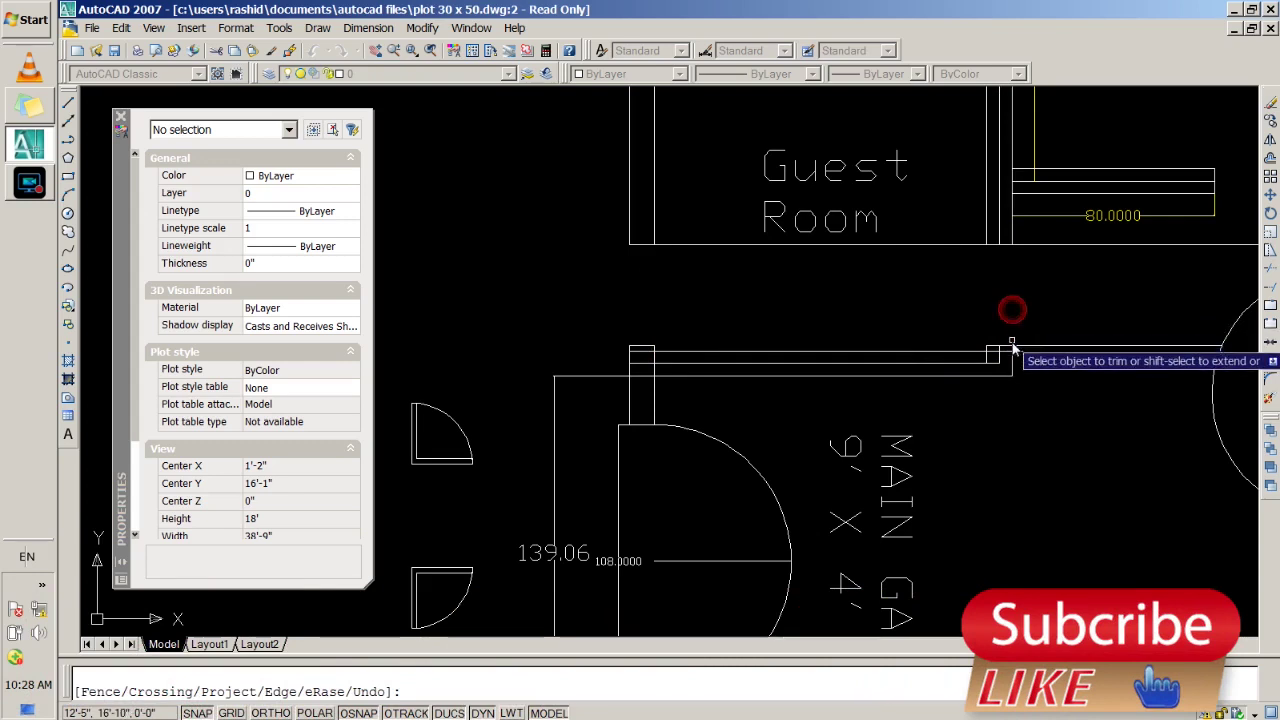
pyautogui.keyDown('shift'); pyautogui.click(1007, 343); pyautogui.keyUp('shift')
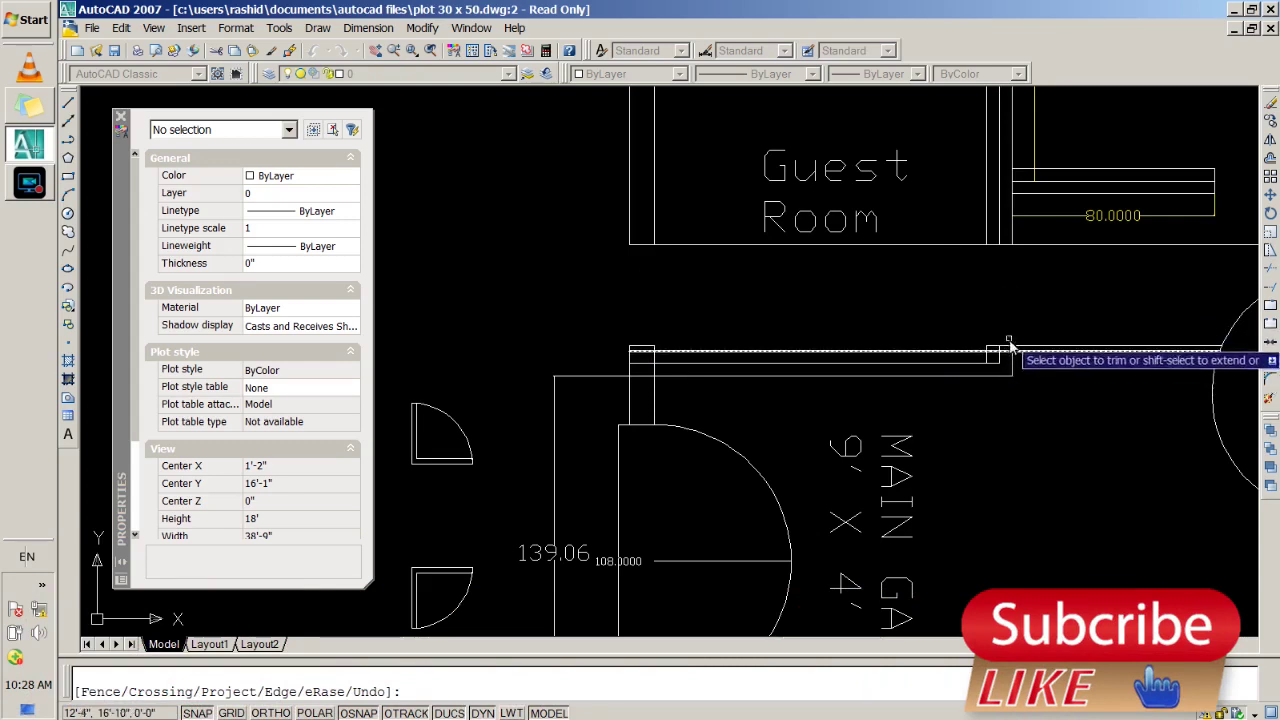
pyautogui.click(1008, 348)
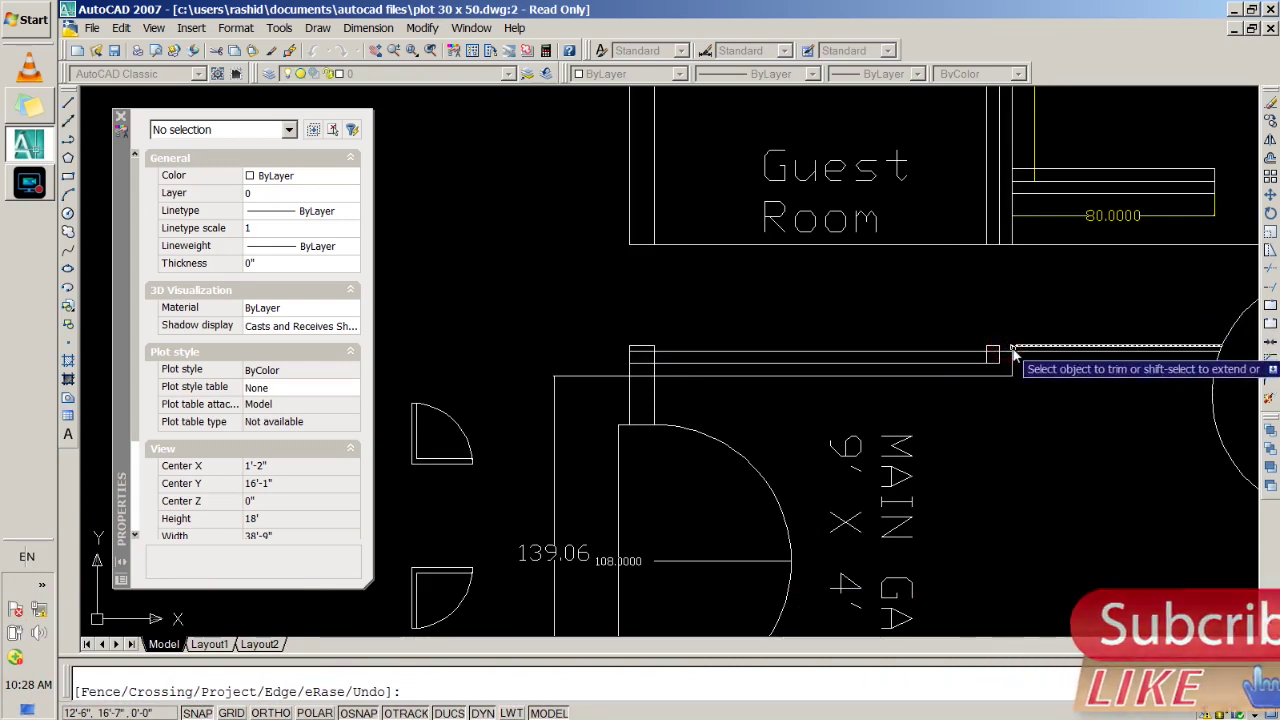
pyautogui.click(1017, 348)
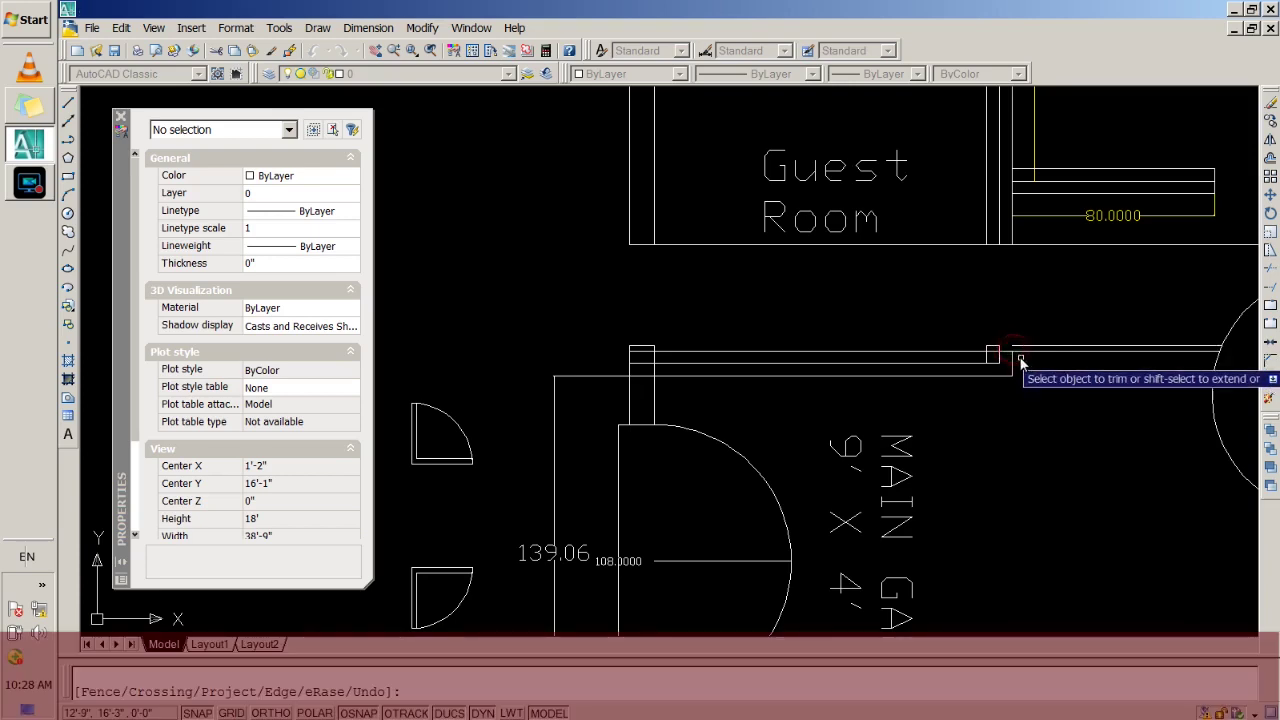
pyautogui.scroll(2, 1016, 357)
# Trim away the Guest Room's bottom wall line with TRIM.
pyautogui.scroll(1, 1018, 380)
pyautogui.press('Escape')
pyautogui.scroll(-3, 560, 337)
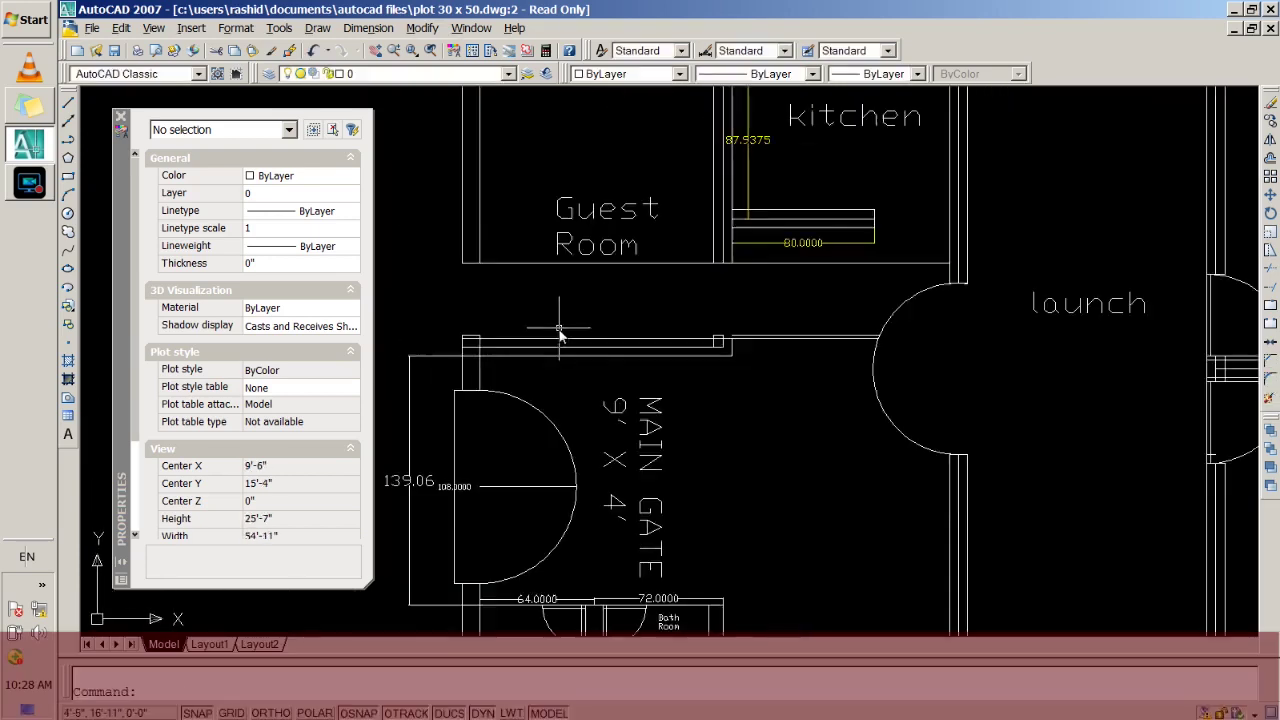
pyautogui.scroll(2, 444, 318)
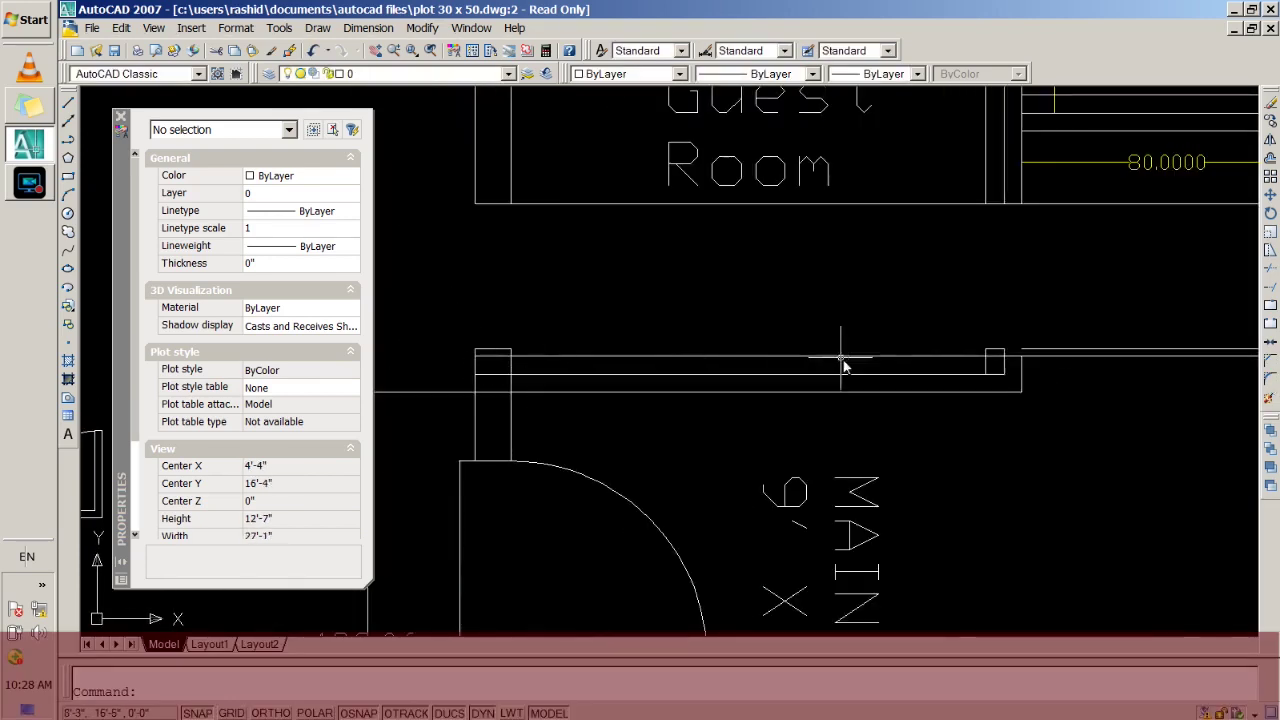
pyautogui.scroll(-2, 850, 357)
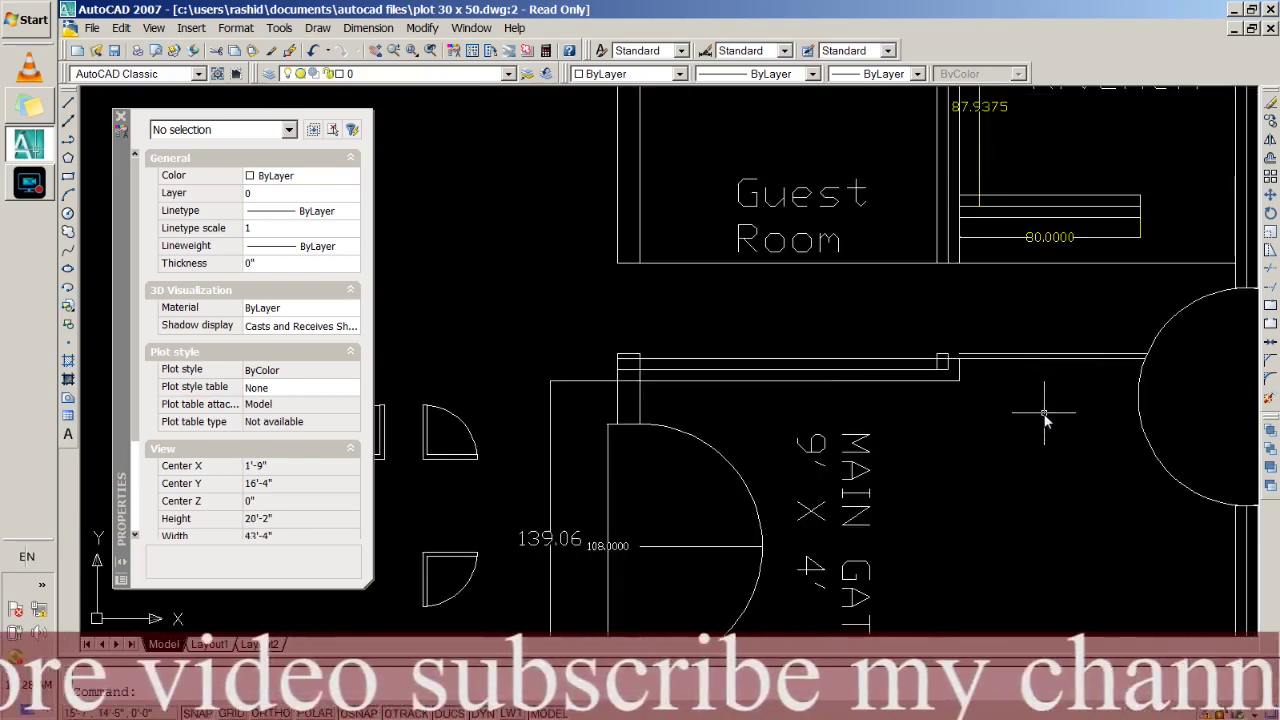
pyautogui.moveTo(1043, 409)
pyautogui.mouseDown(button='middle')
pyautogui.moveTo(1030, 378)
pyautogui.moveTo(871, 343)
pyautogui.mouseUp(button='middle')
pyautogui.scroll(-1, 871, 343)
pyautogui.scroll(3, 871, 343)
pyautogui.scroll(-3, 871, 343)
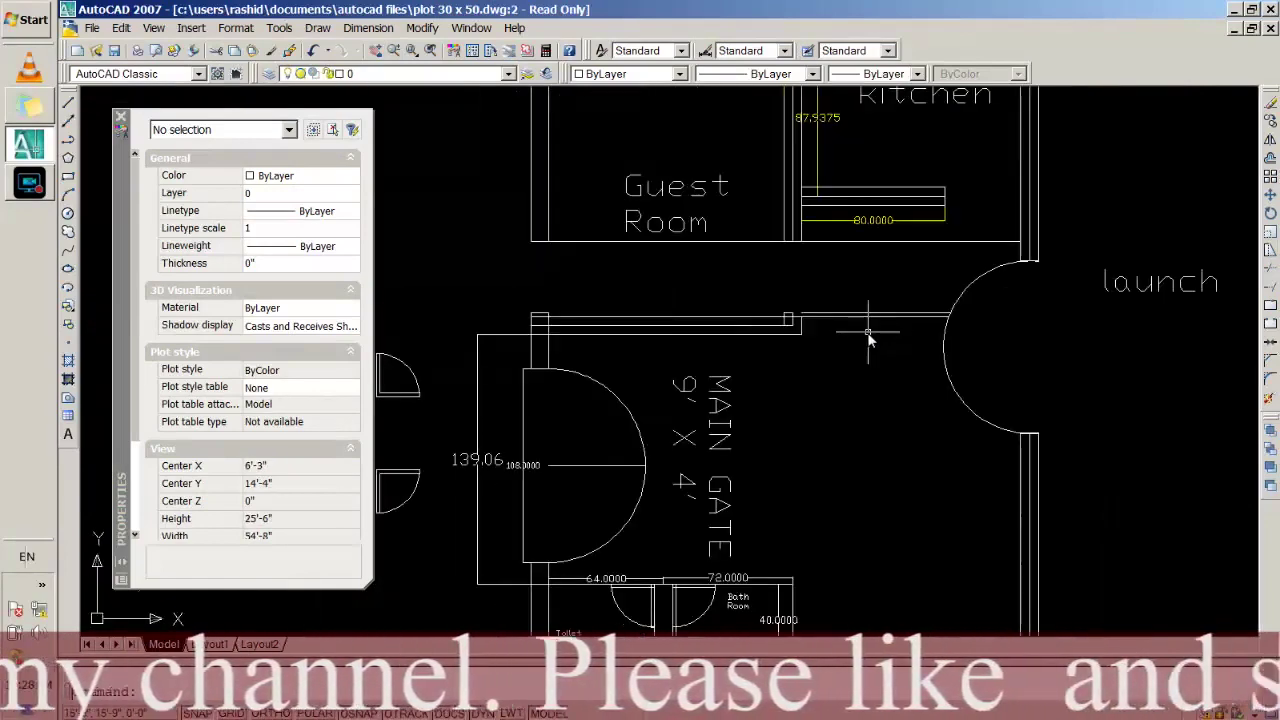
pyautogui.scroll(2, 875, 343)
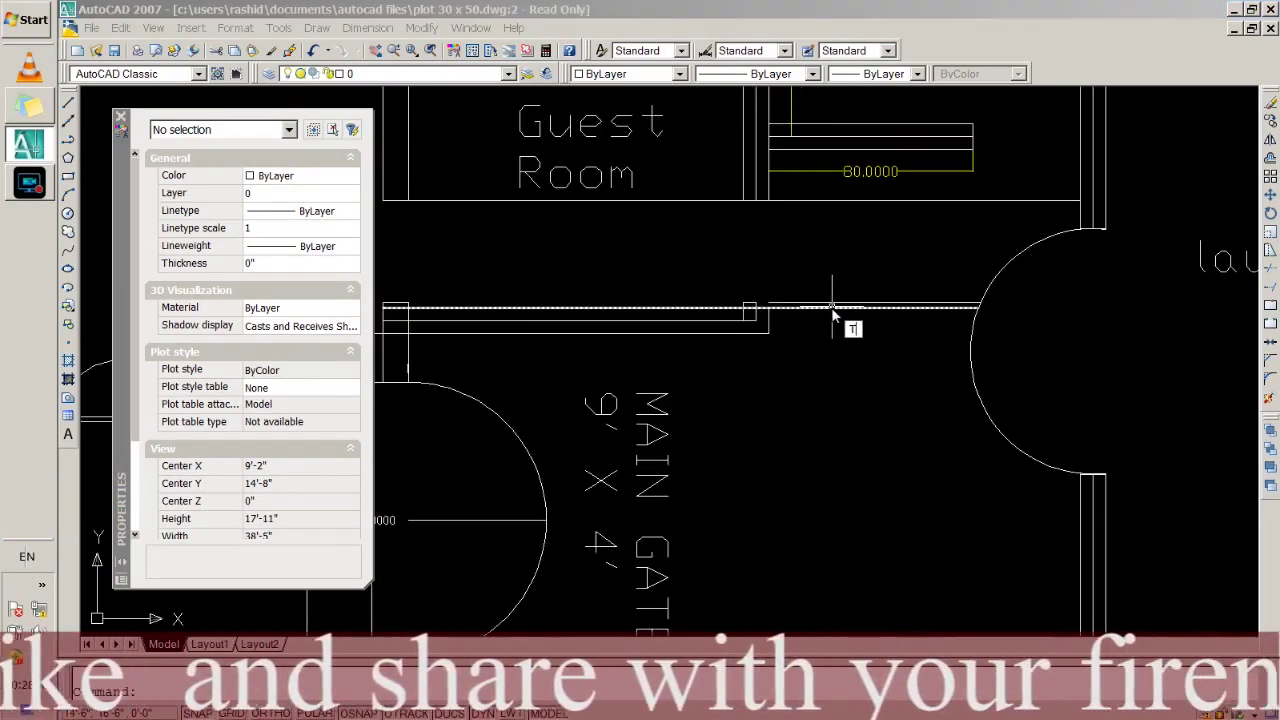
pyautogui.write('trim')
pyautogui.press('Return')
pyautogui.press('Return')
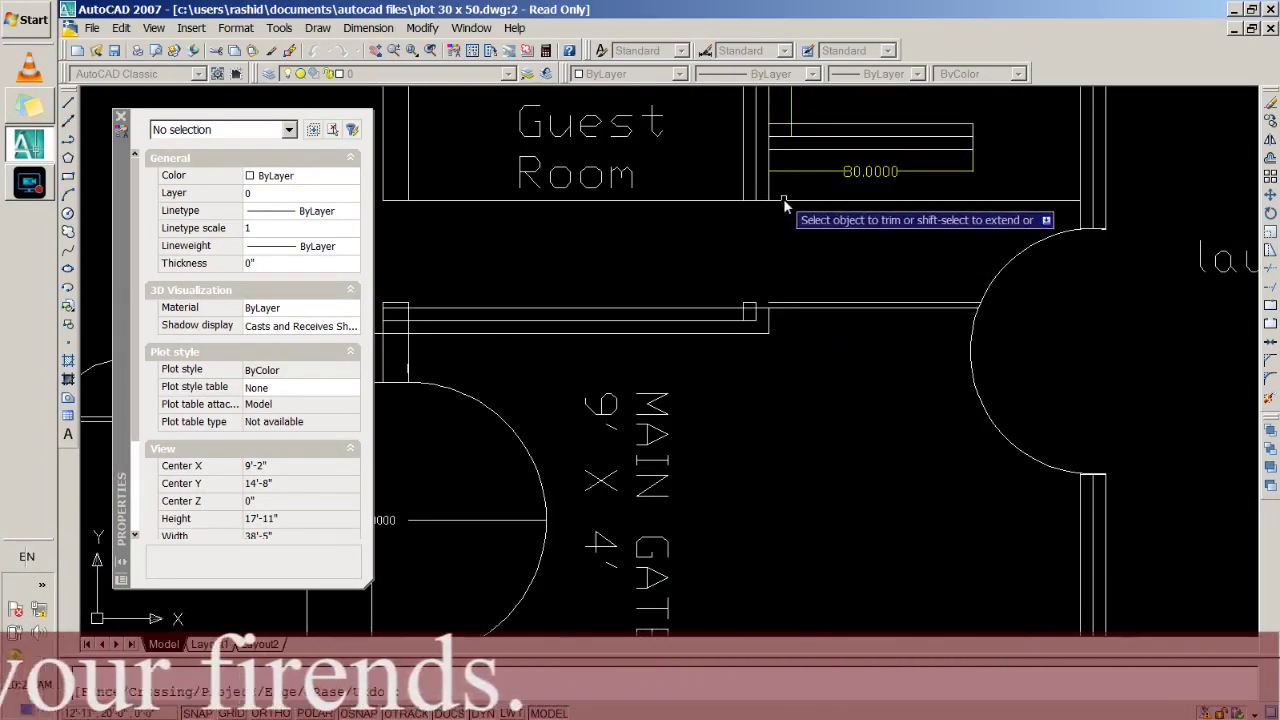
pyautogui.click(690, 200)
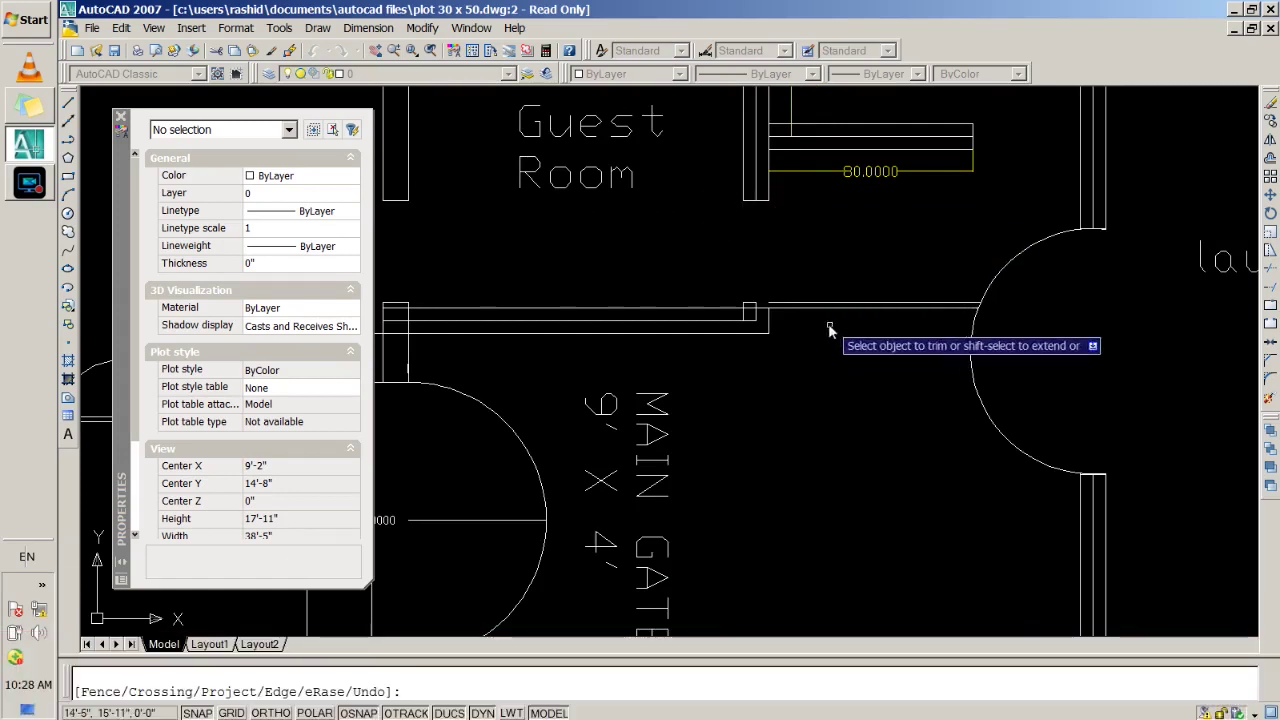
# Delete the stray horizontal line running toward the launch doorway.
pyautogui.click(790, 266)
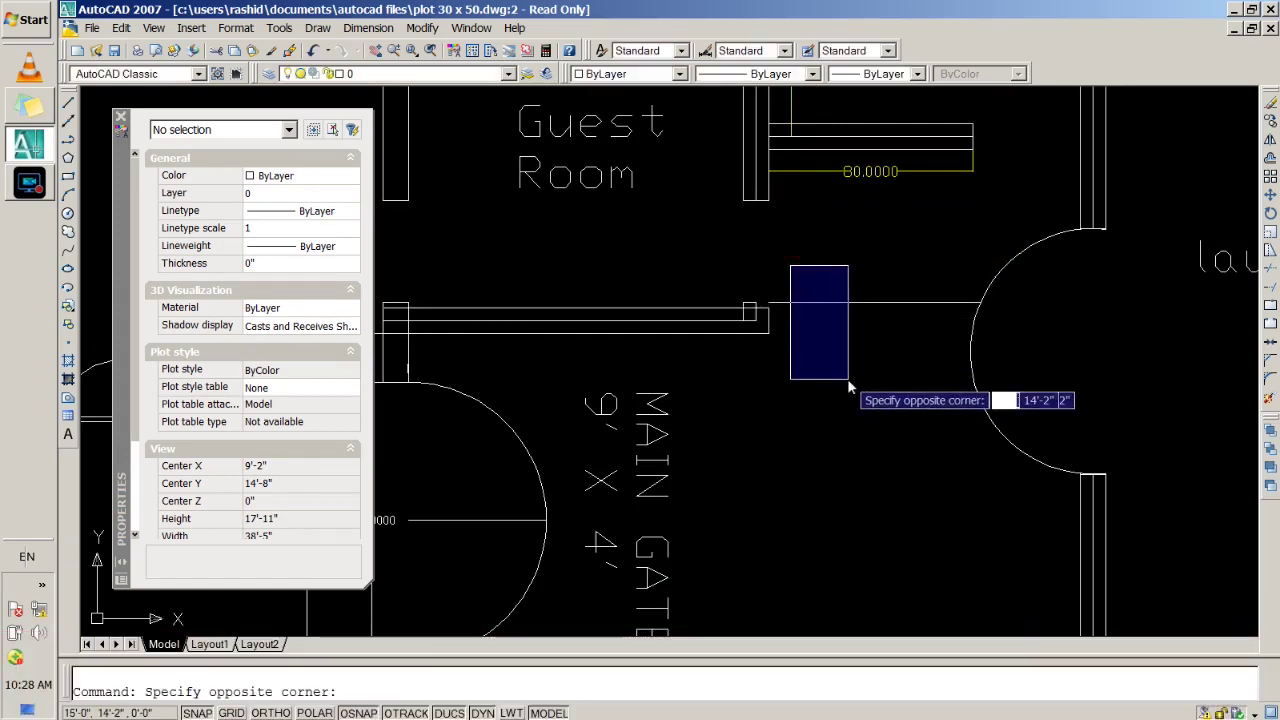
pyautogui.click(847, 375)
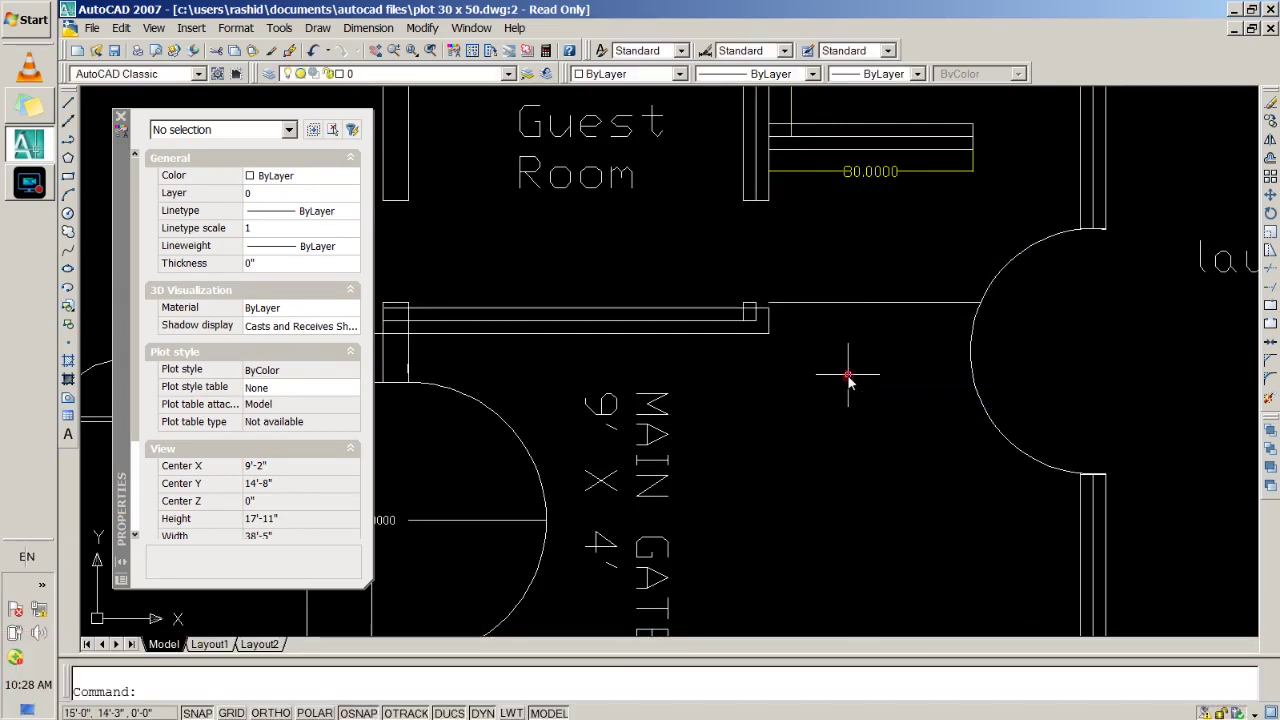
pyautogui.click(822, 300)
pyautogui.press('Delete')
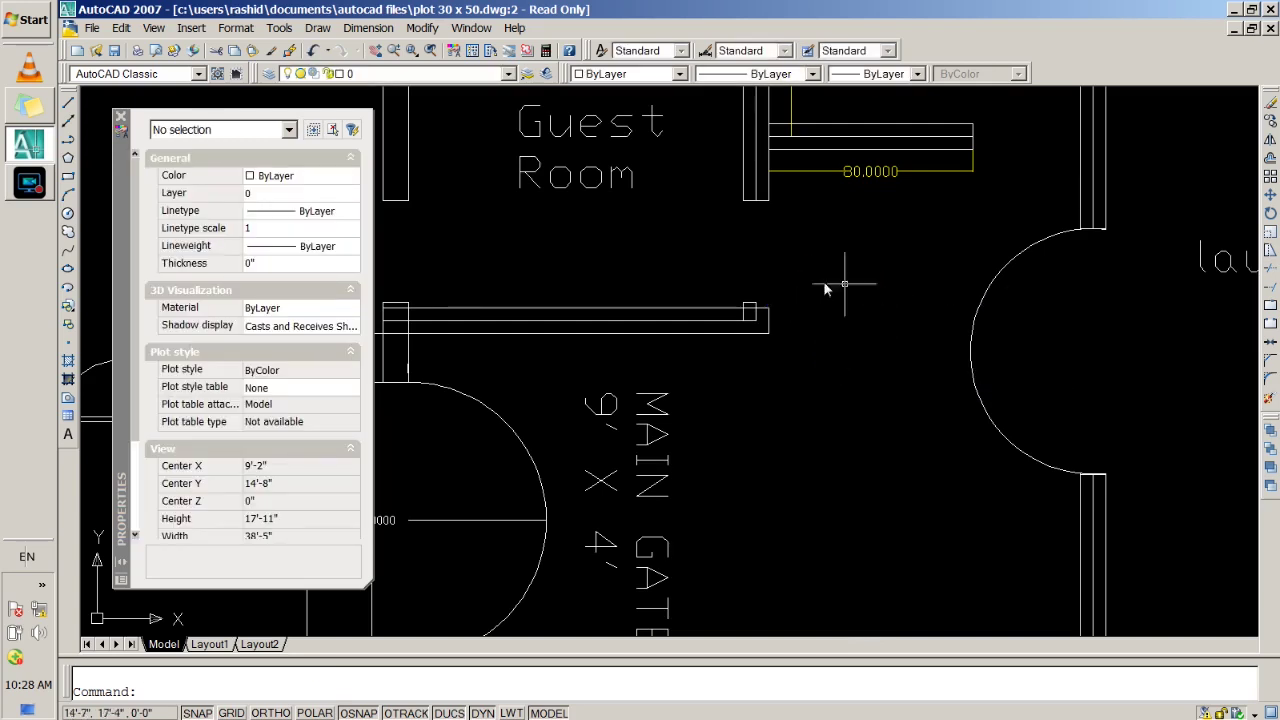
pyautogui.scroll(-2, 749, 279)
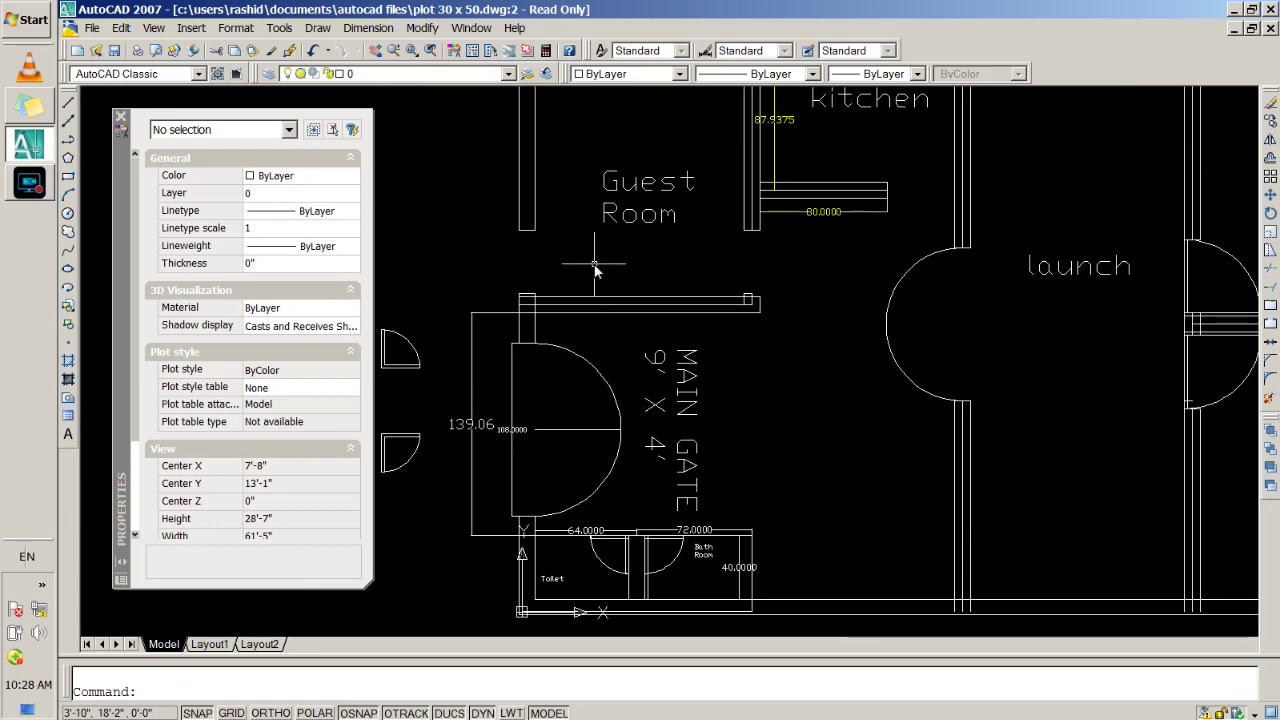
pyautogui.moveTo(594, 268); pyautogui.dragTo(606, 323, button='middle')
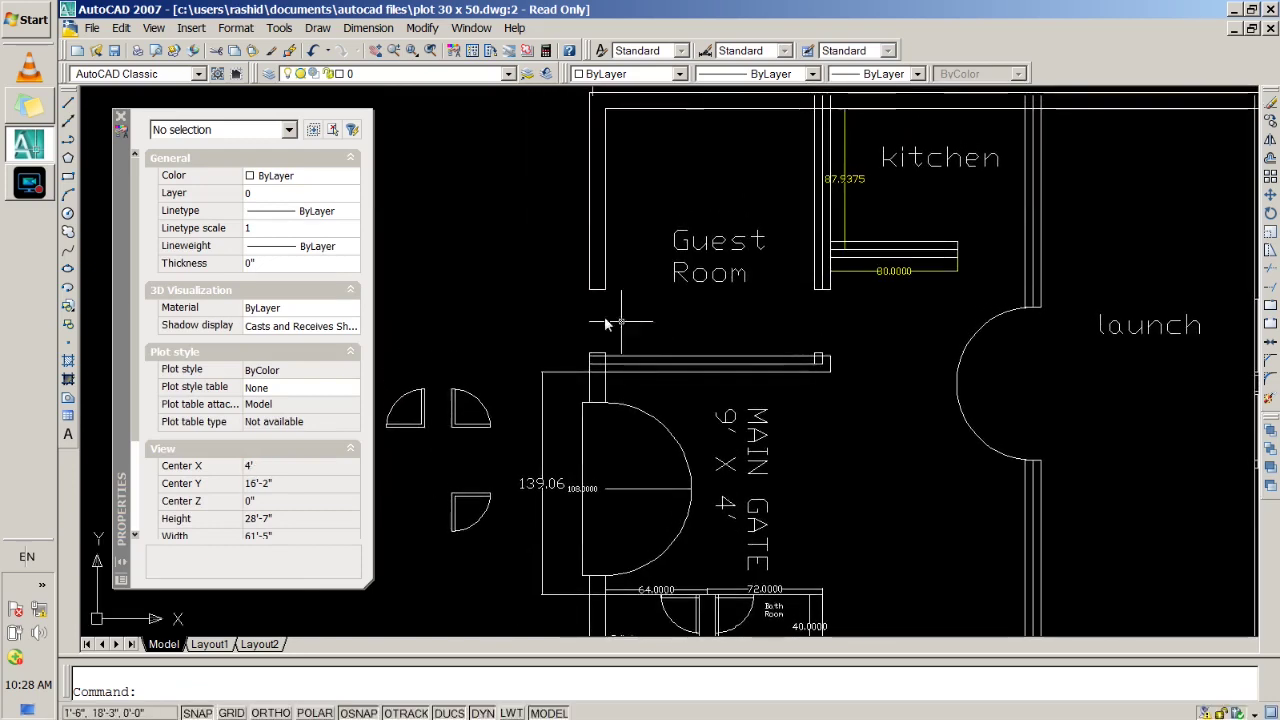
pyautogui.click(740, 268)
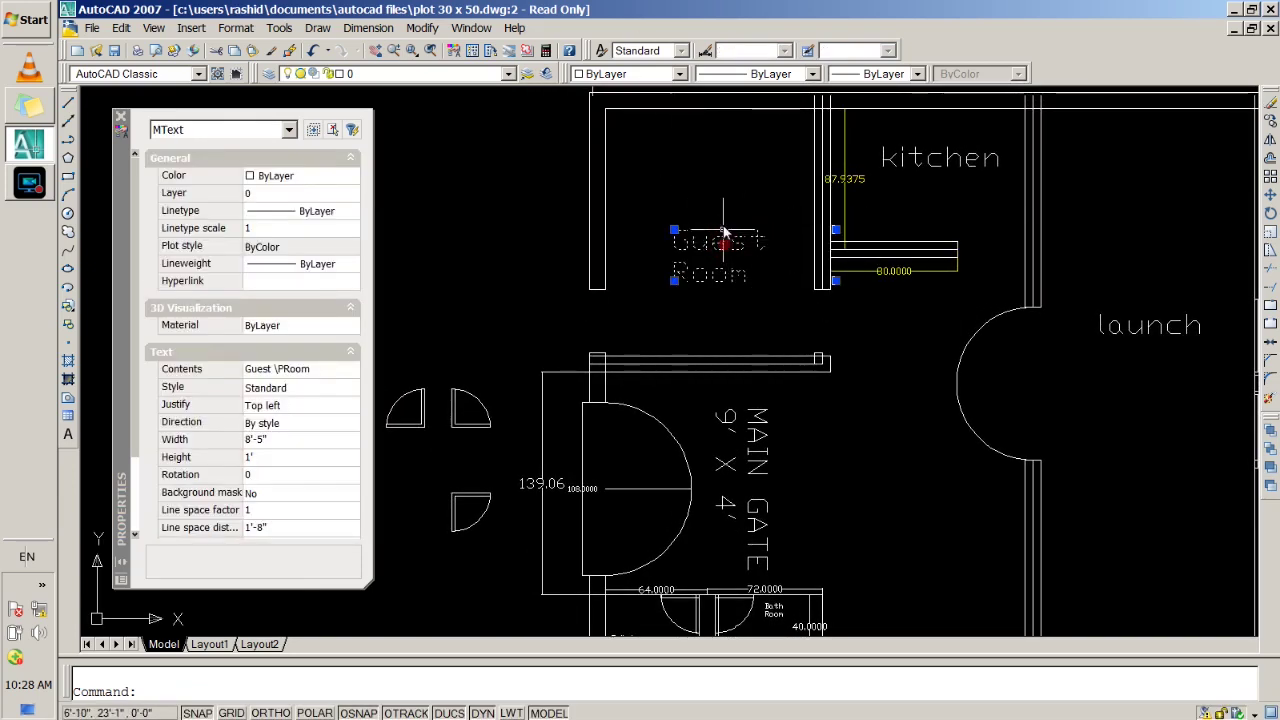
# Move the Guest Room label up and right, then start a new line beside the Guest Room.
pyautogui.click(731, 187)
pyautogui.press('Escape')
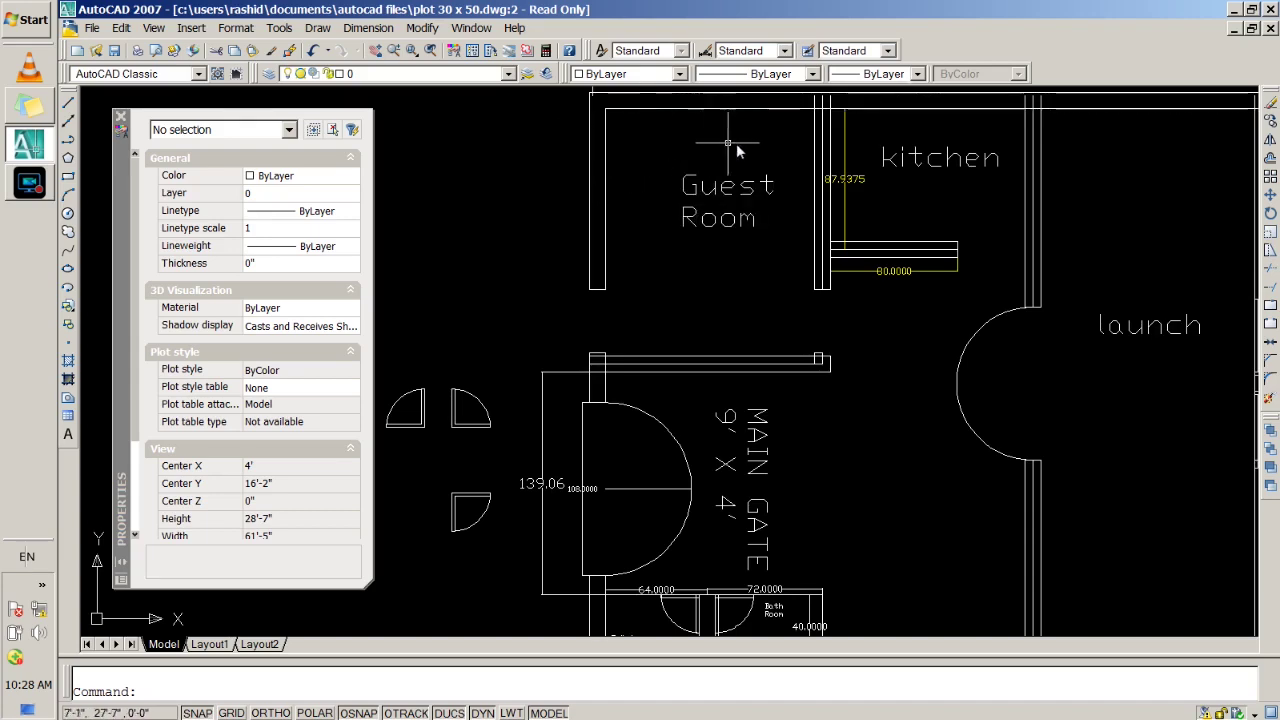
pyautogui.moveTo(636, 325)
pyautogui.mouseDown(button='middle')
pyautogui.moveTo(585, 310)
pyautogui.moveTo(786, 300)
pyautogui.mouseUp(button='middle')
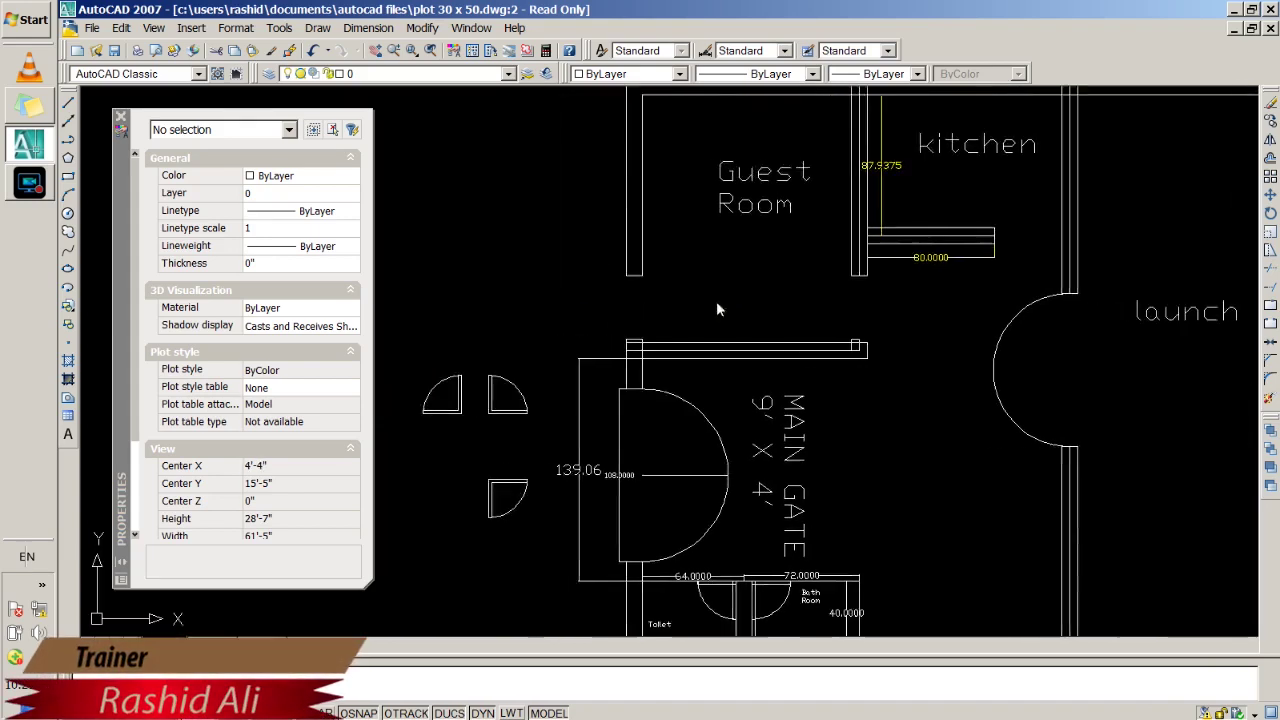
pyautogui.click(66, 104)
# With Ortho on, draw a line of 3 vertical, 3'6" horizontal, then a 3'4" segment.
pyautogui.click(562, 180)
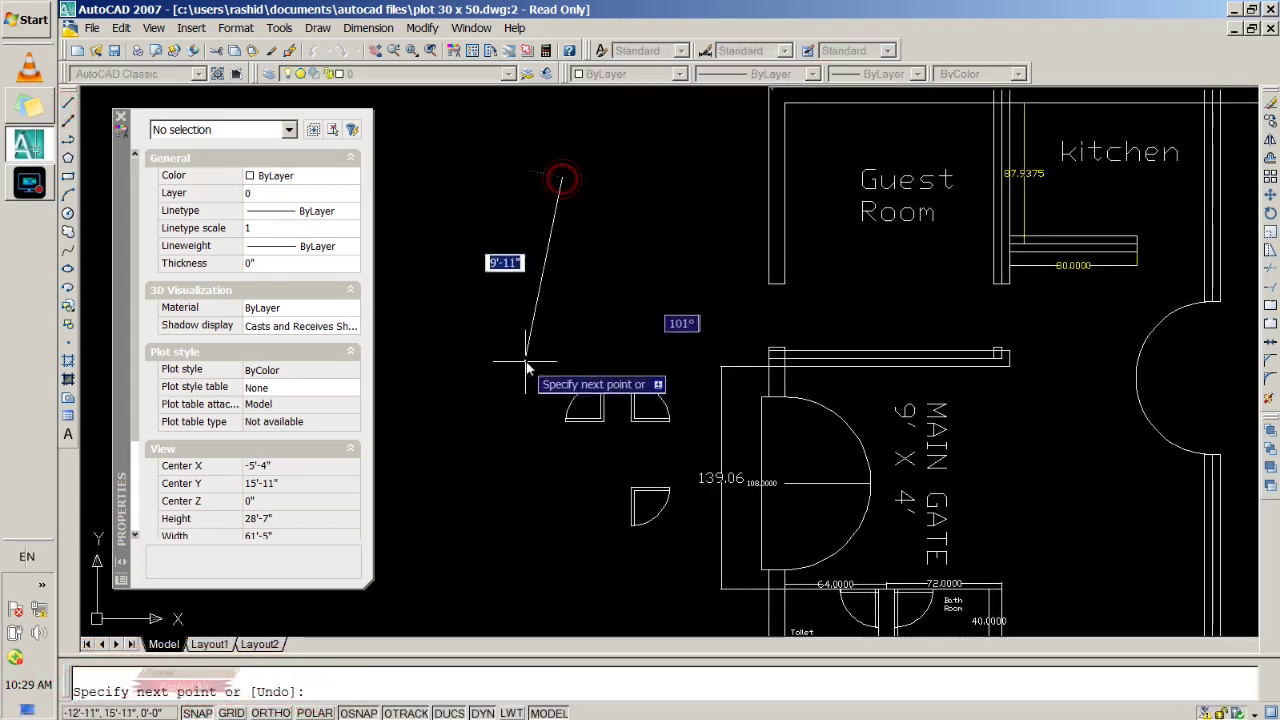
pyautogui.press('F8')
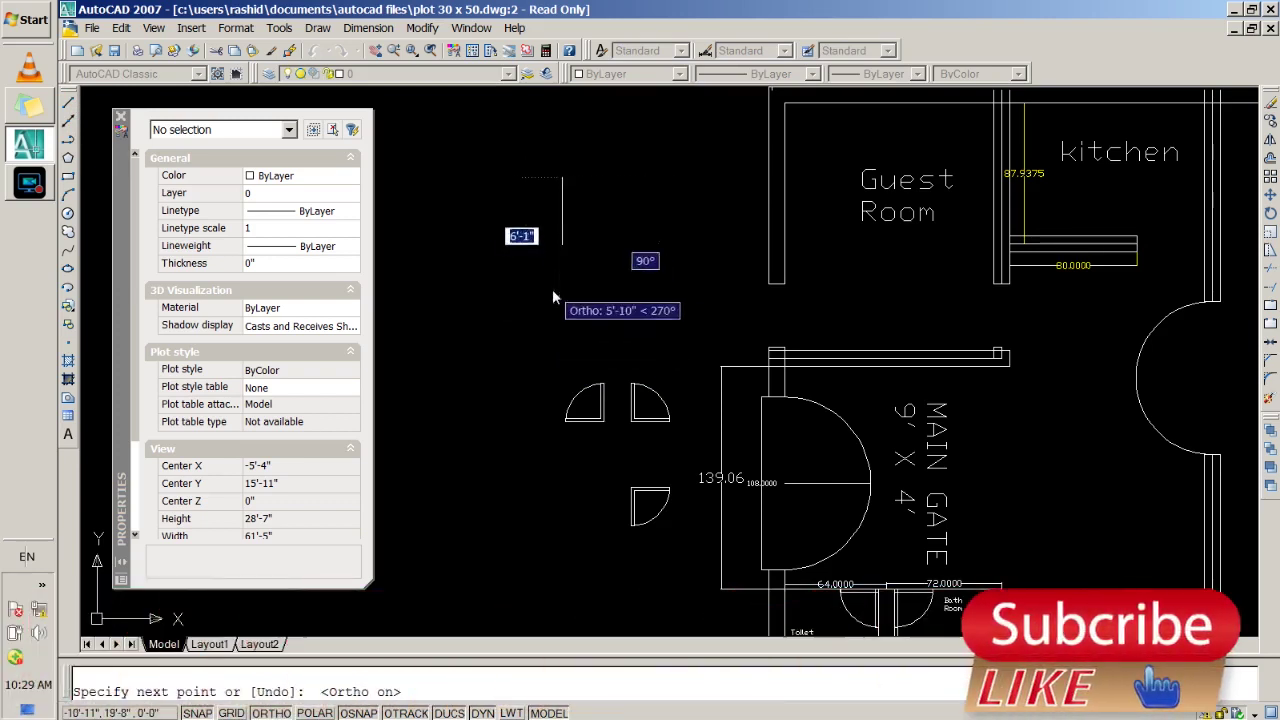
pyautogui.write("3'6")
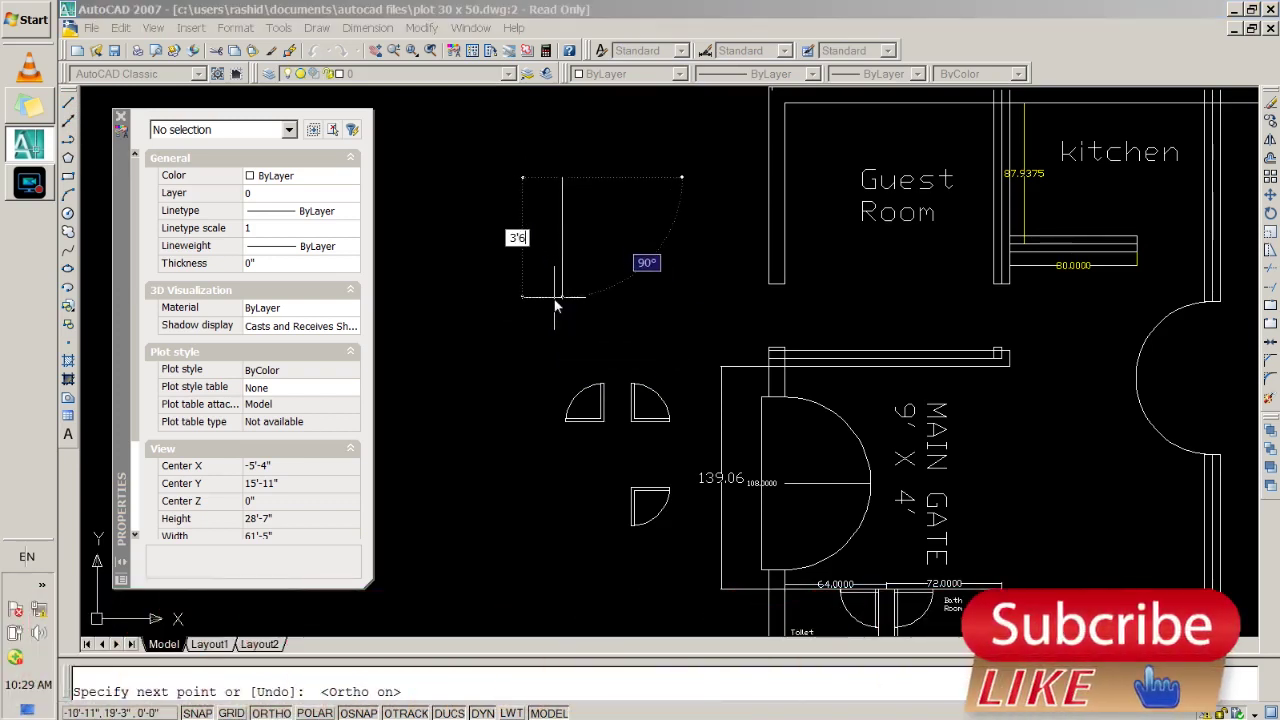
pyautogui.press('Return')
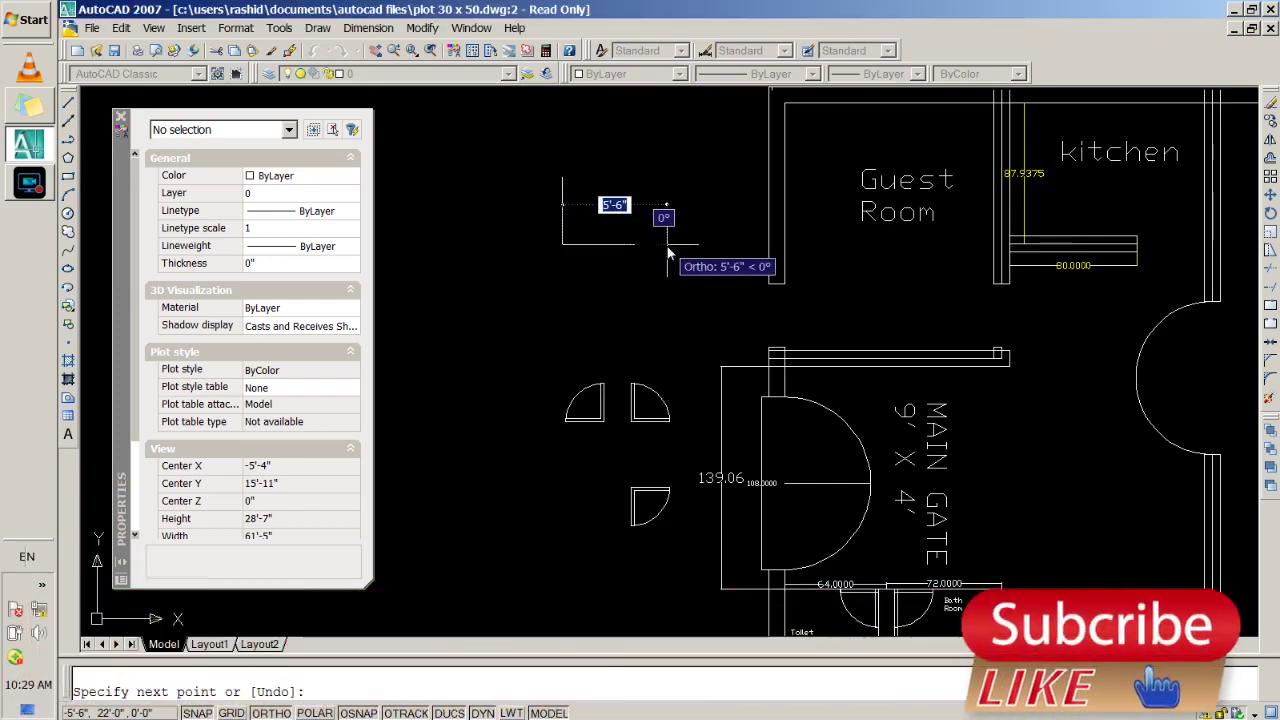
pyautogui.write("3'6")
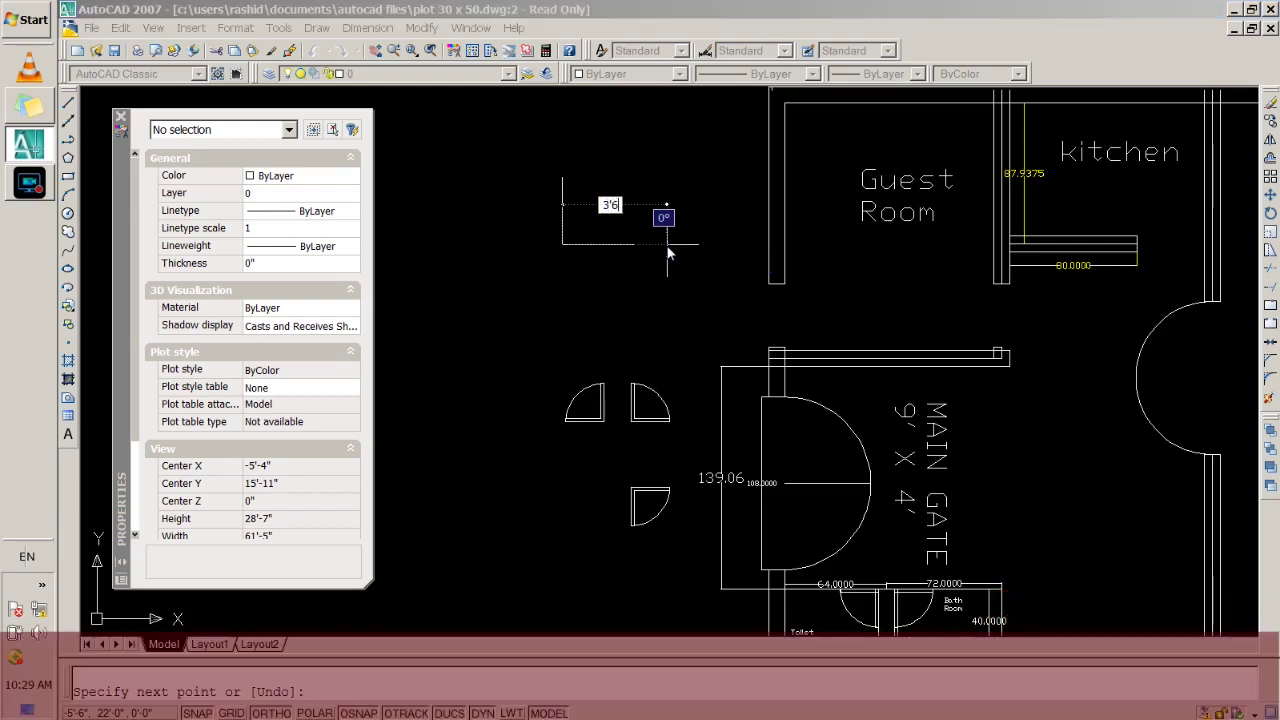
pyautogui.press('Return')
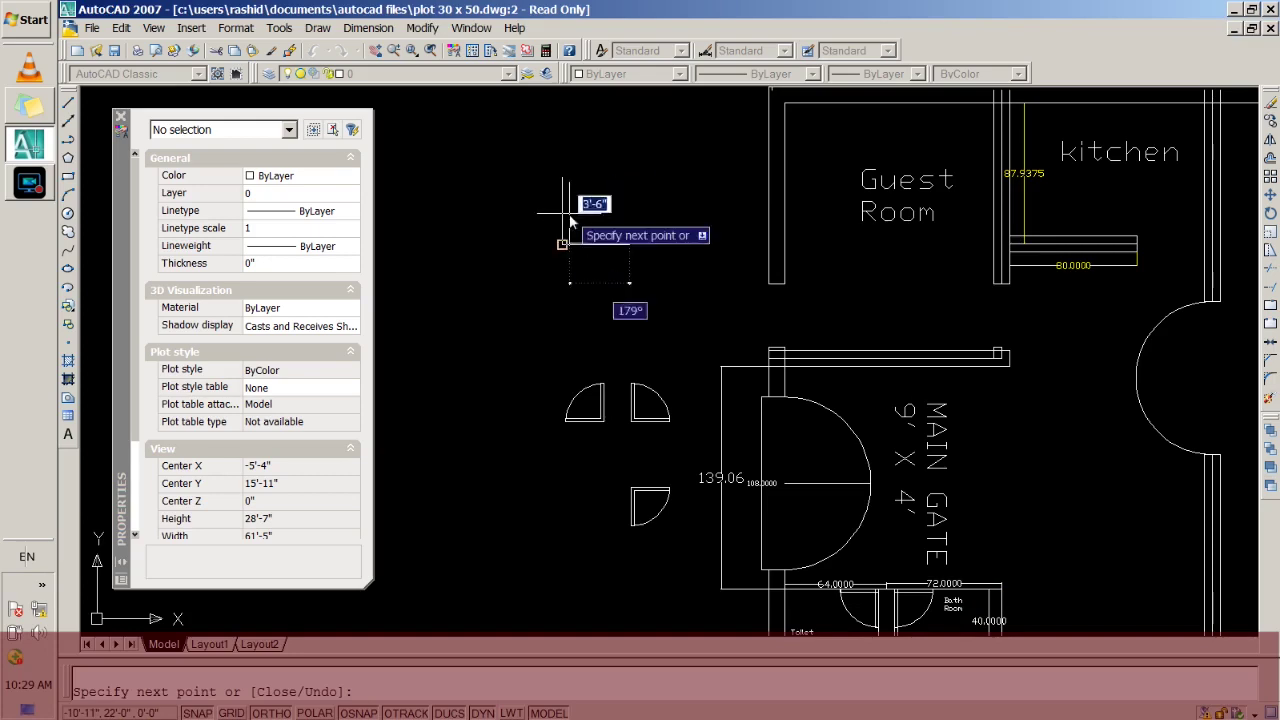
pyautogui.click(564, 218)
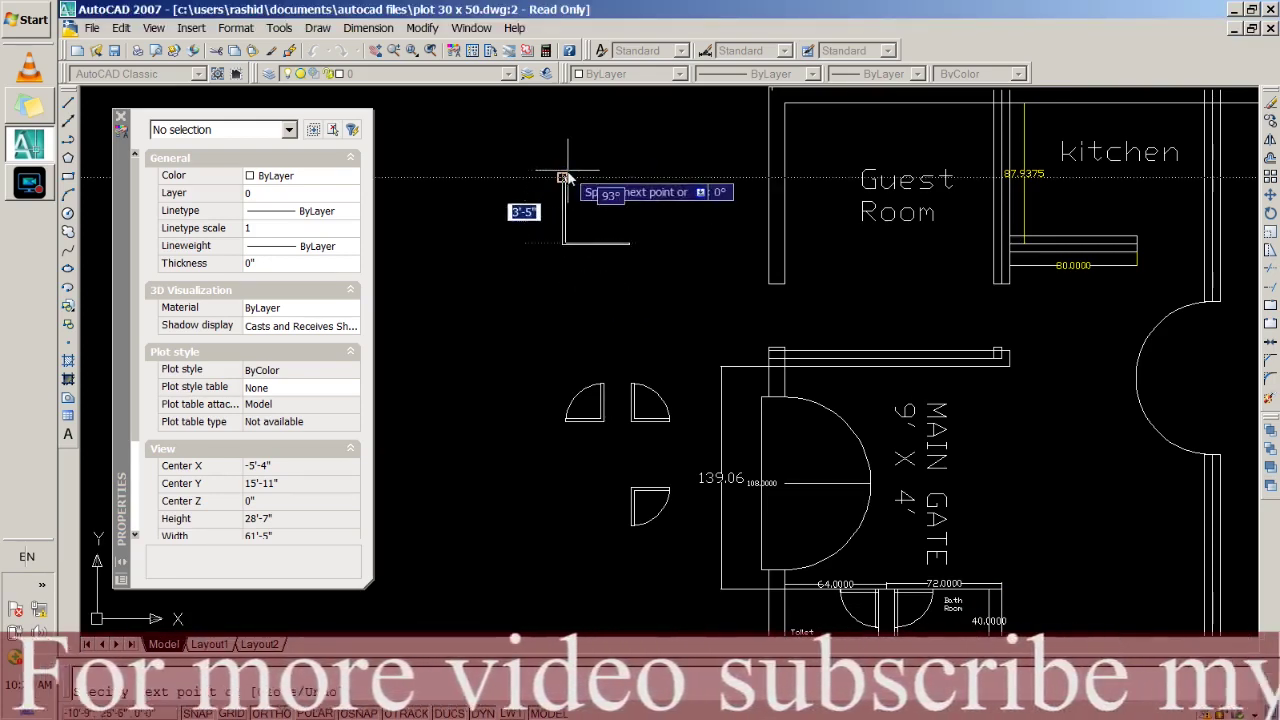
pyautogui.write("3'4")
pyautogui.press('Return')
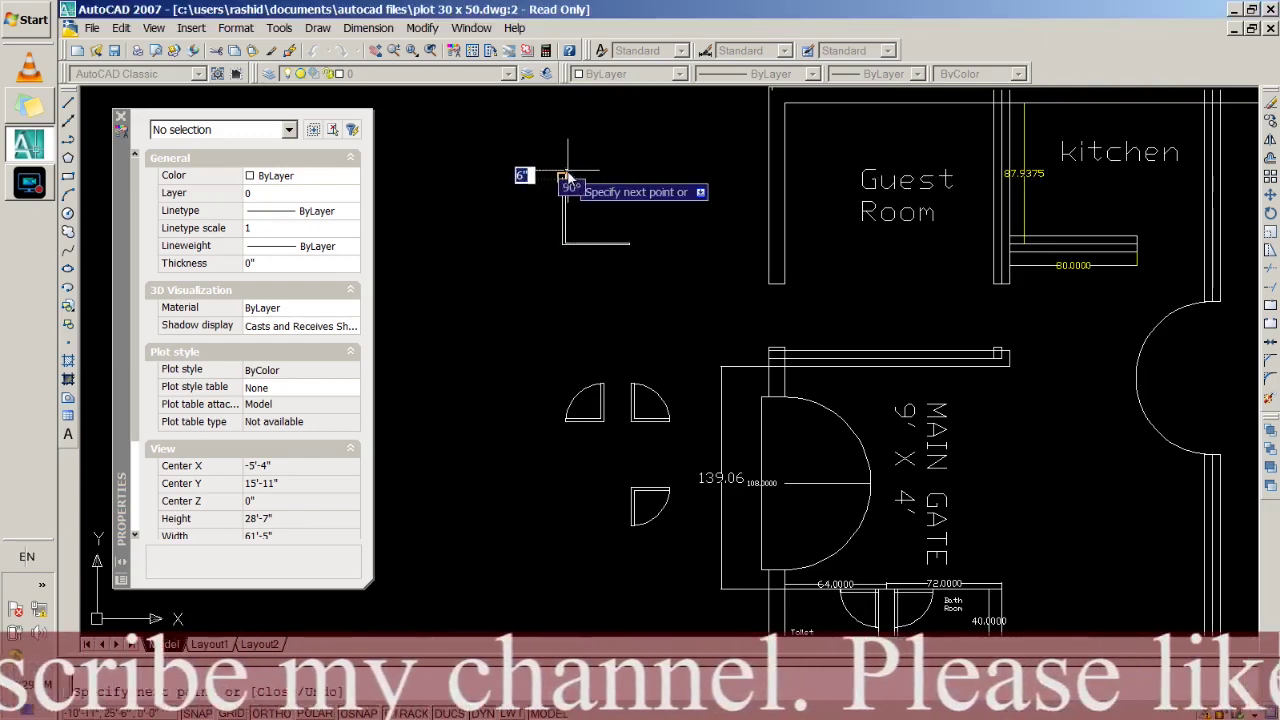
pyautogui.scroll(5, 563, 177)
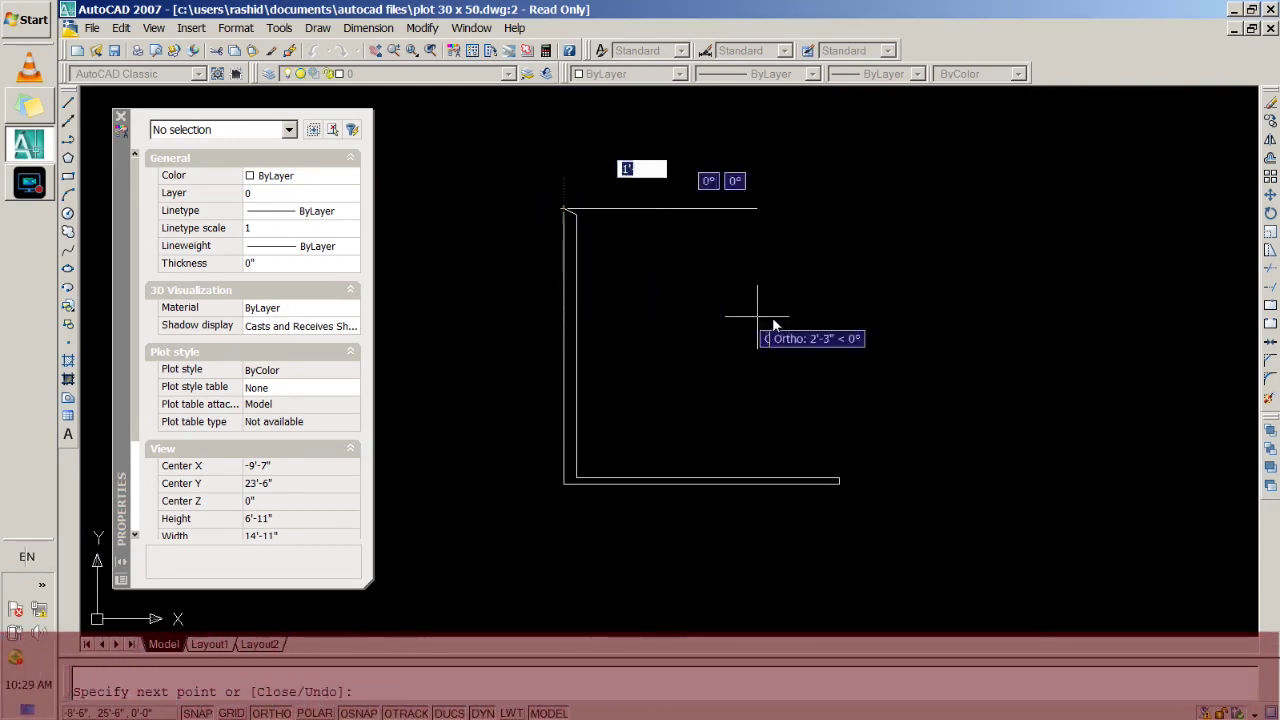
pyautogui.press('Return')
# Delete the unwanted inner vertical line of the outline.
pyautogui.scroll(4, 557, 192)
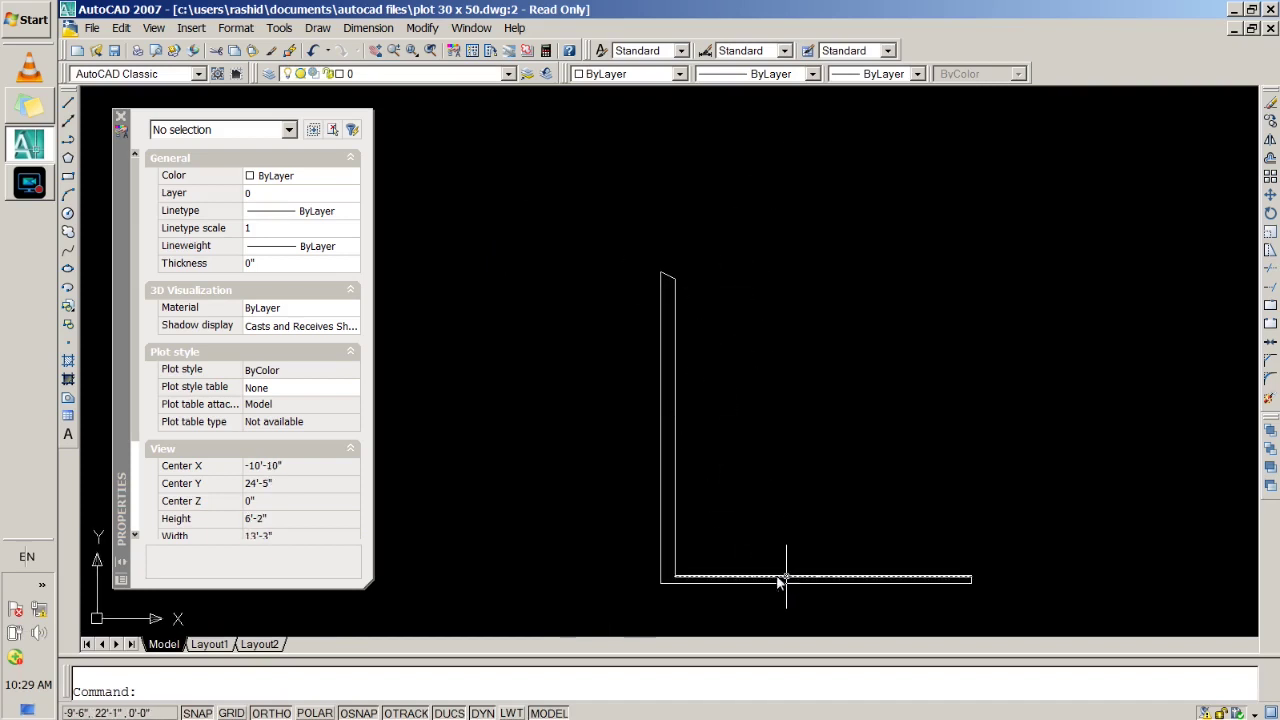
pyautogui.click(695, 580)
pyautogui.press('Escape')
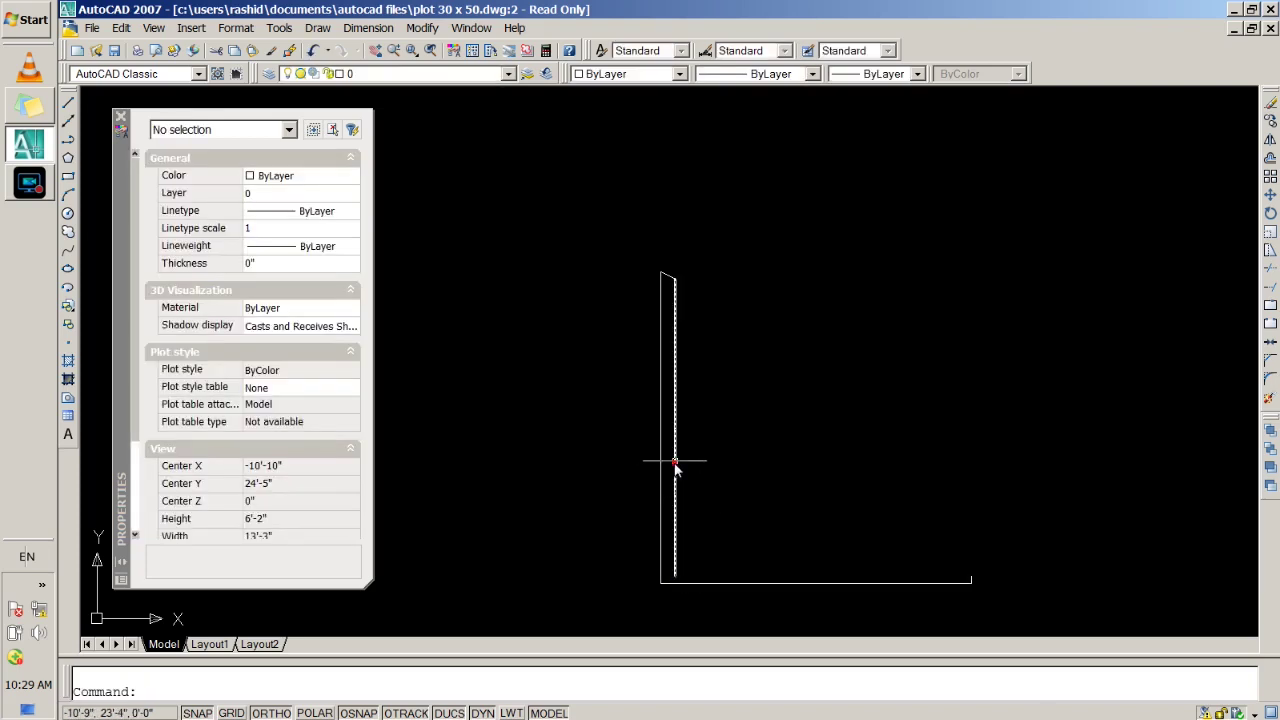
pyautogui.click(675, 465)
pyautogui.press('Delete')
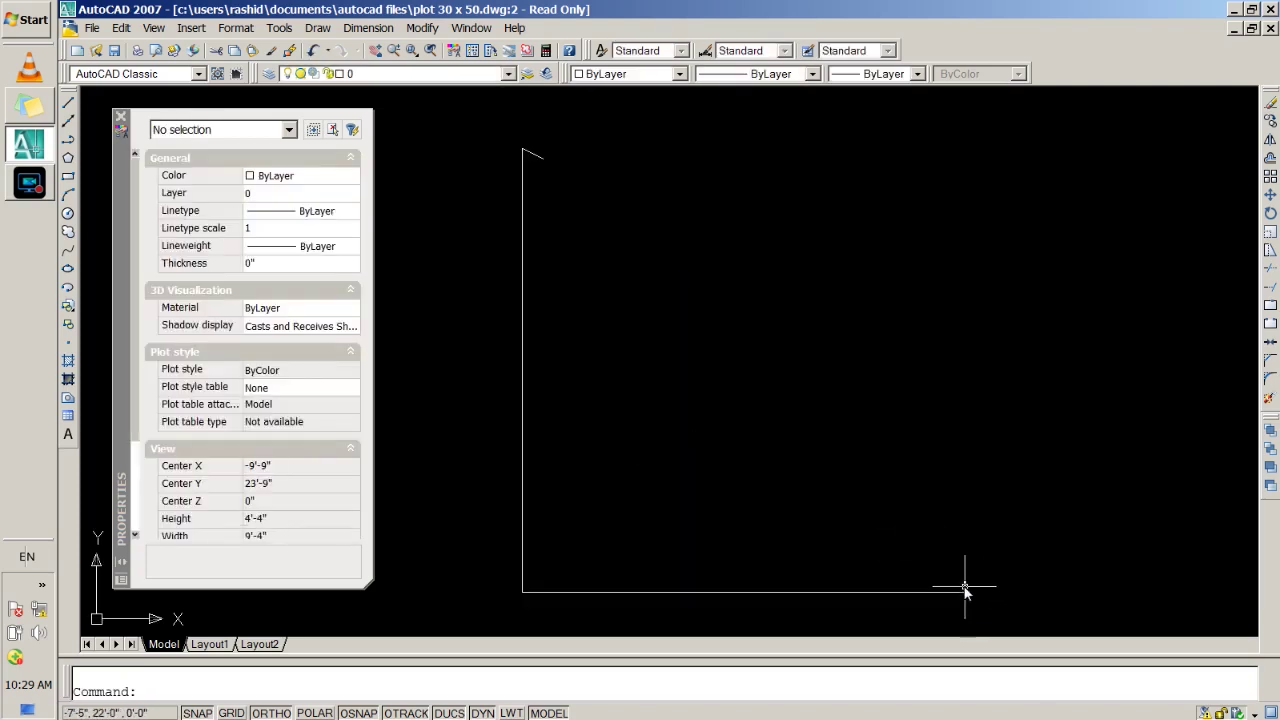
pyautogui.click(965, 590)
pyautogui.press('Escape')
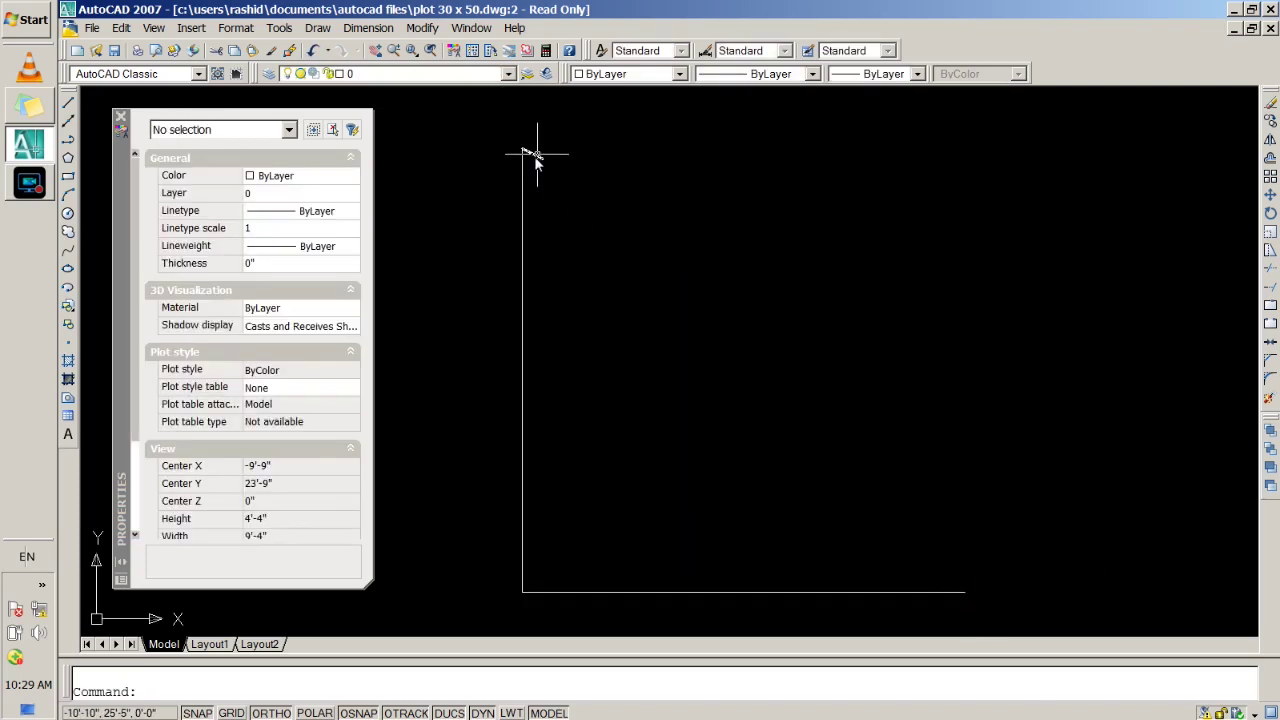
pyautogui.click(524, 152)
pyautogui.press('Escape')
# Draw the thin door leaf from the base line's right end with a 3-unit horizontal segment.
pyautogui.click(67, 104)
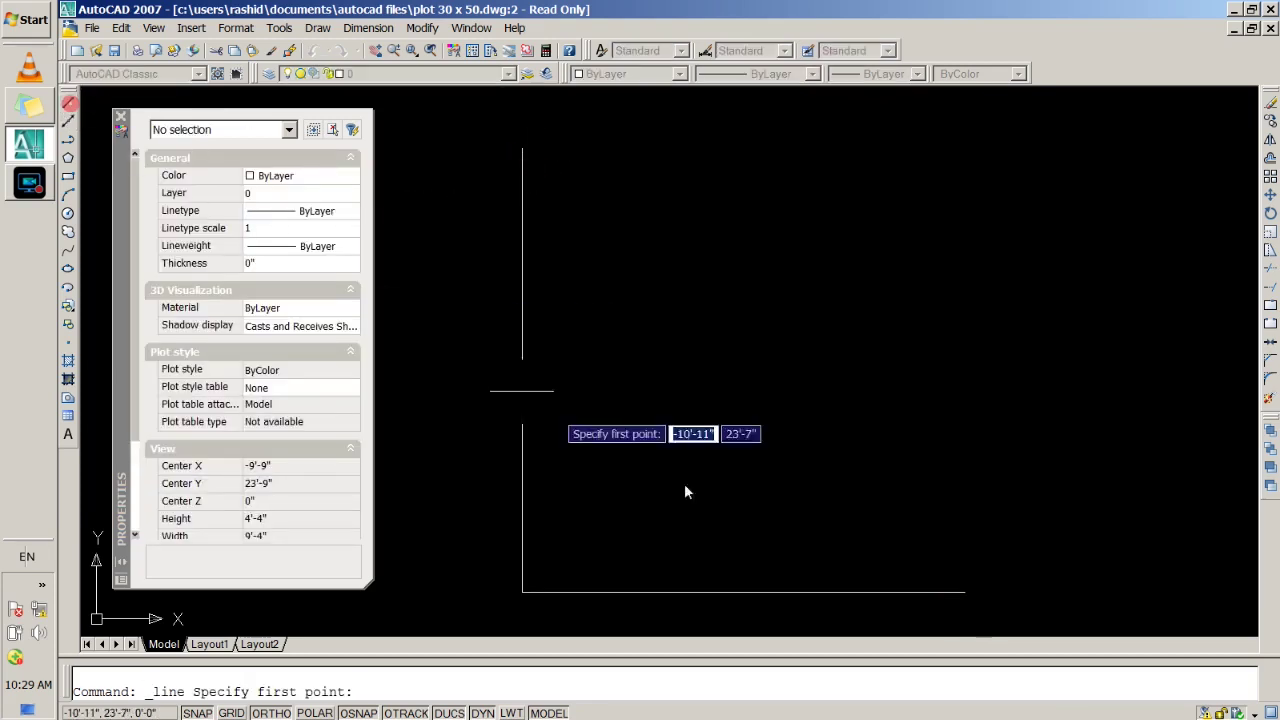
pyautogui.click(963, 594)
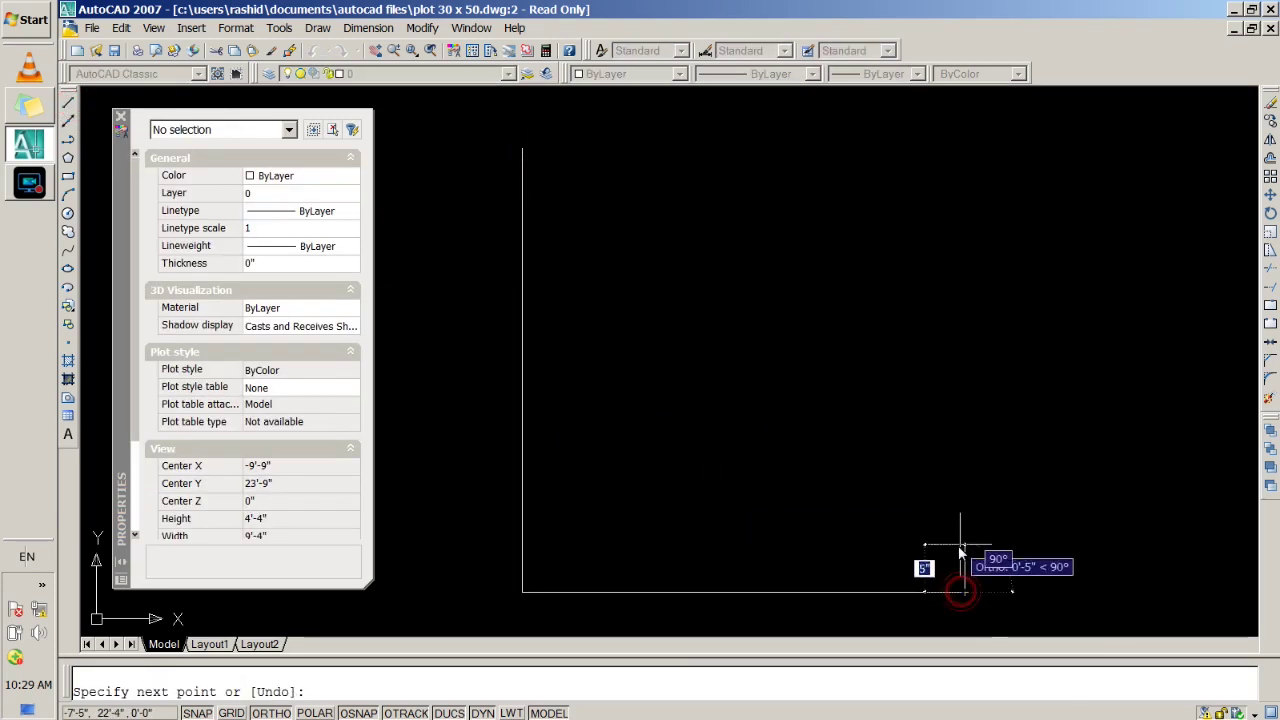
pyautogui.click(963, 572)
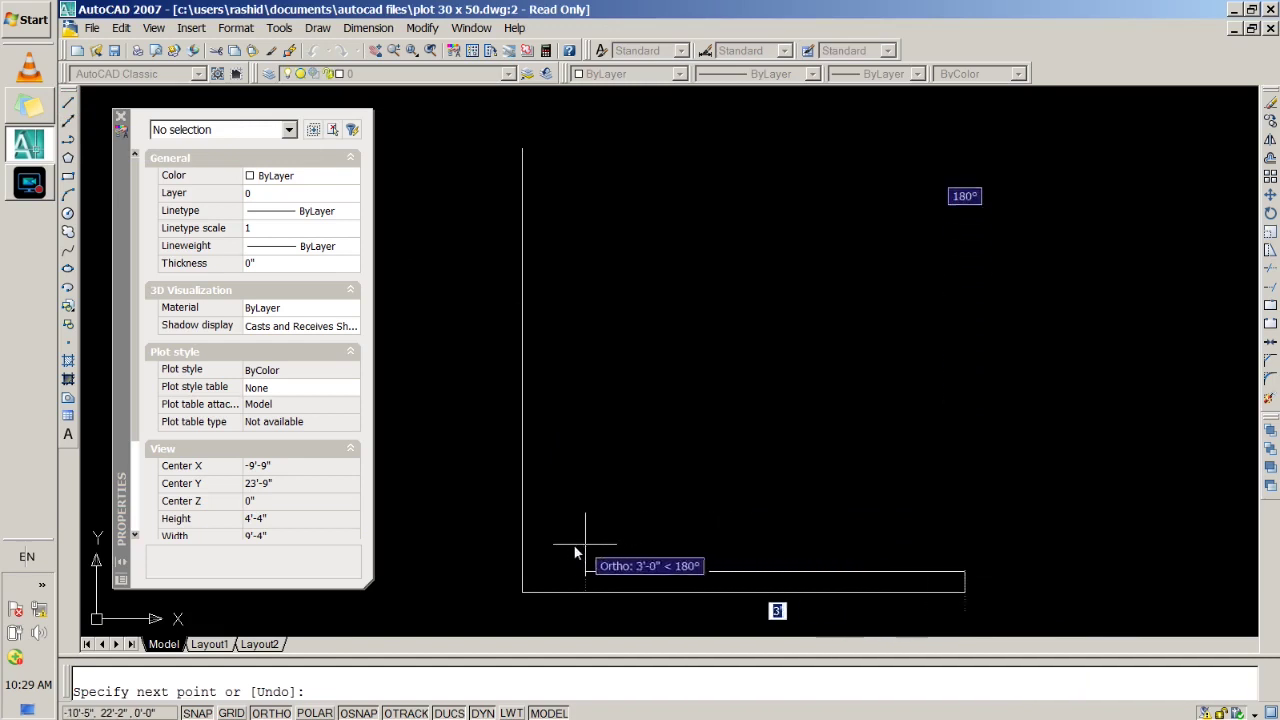
pyautogui.write('2')
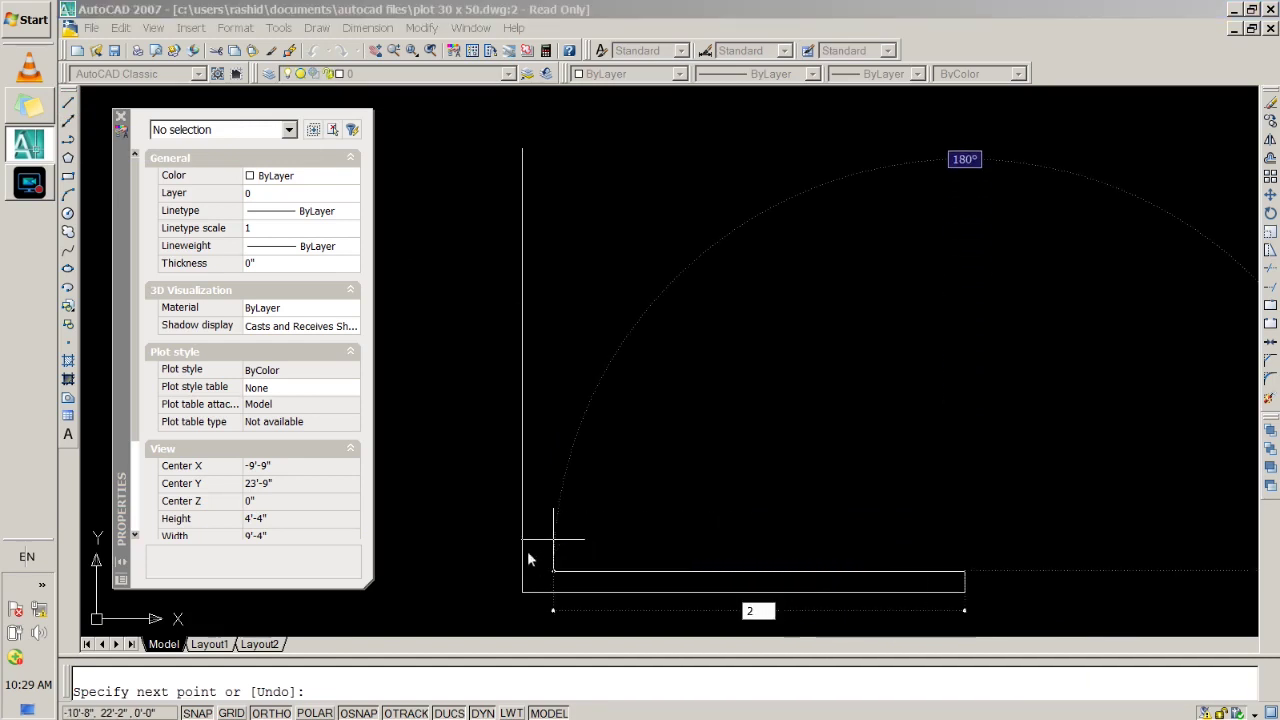
pyautogui.press('BackSpace')
pyautogui.write('3\'4"')
pyautogui.press('Return')
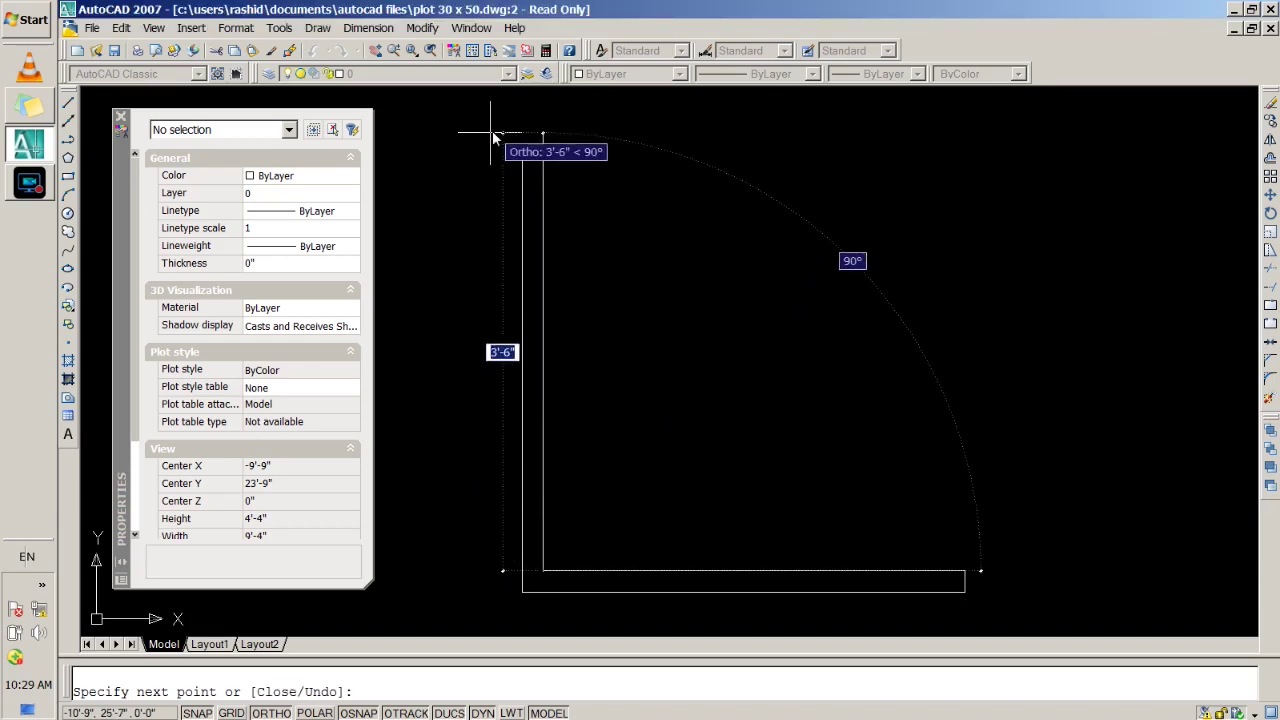
pyautogui.click(492, 133)
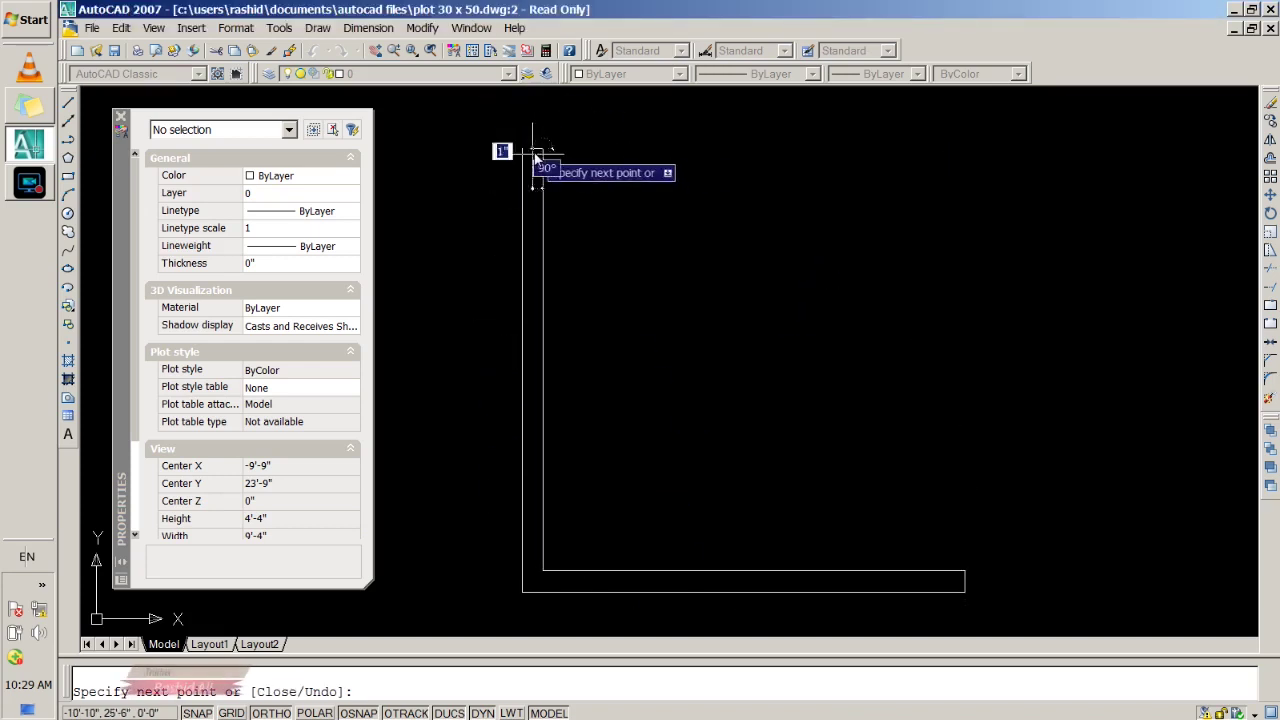
pyautogui.press('Return')
pyautogui.scroll(-2, 708, 383)
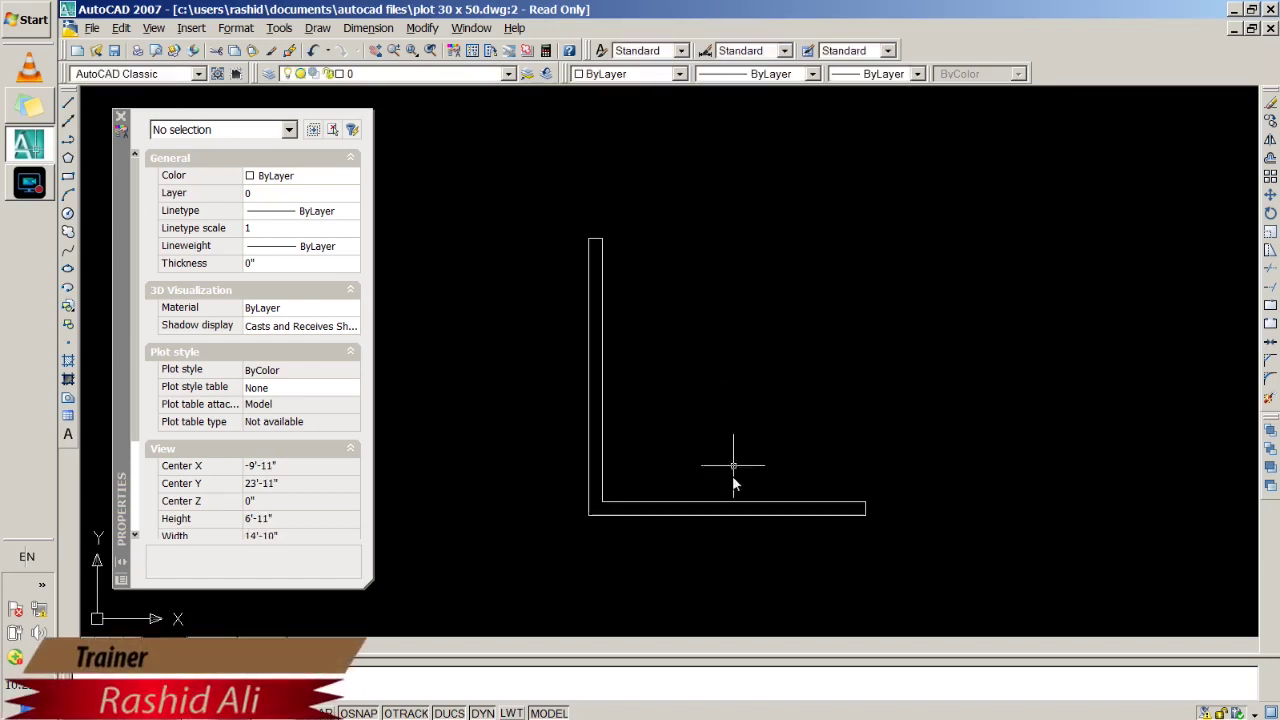
# Draw a 3'6" radius circle at the leaf corner and trim it to a quarter swing arc.
pyautogui.click(68, 213)
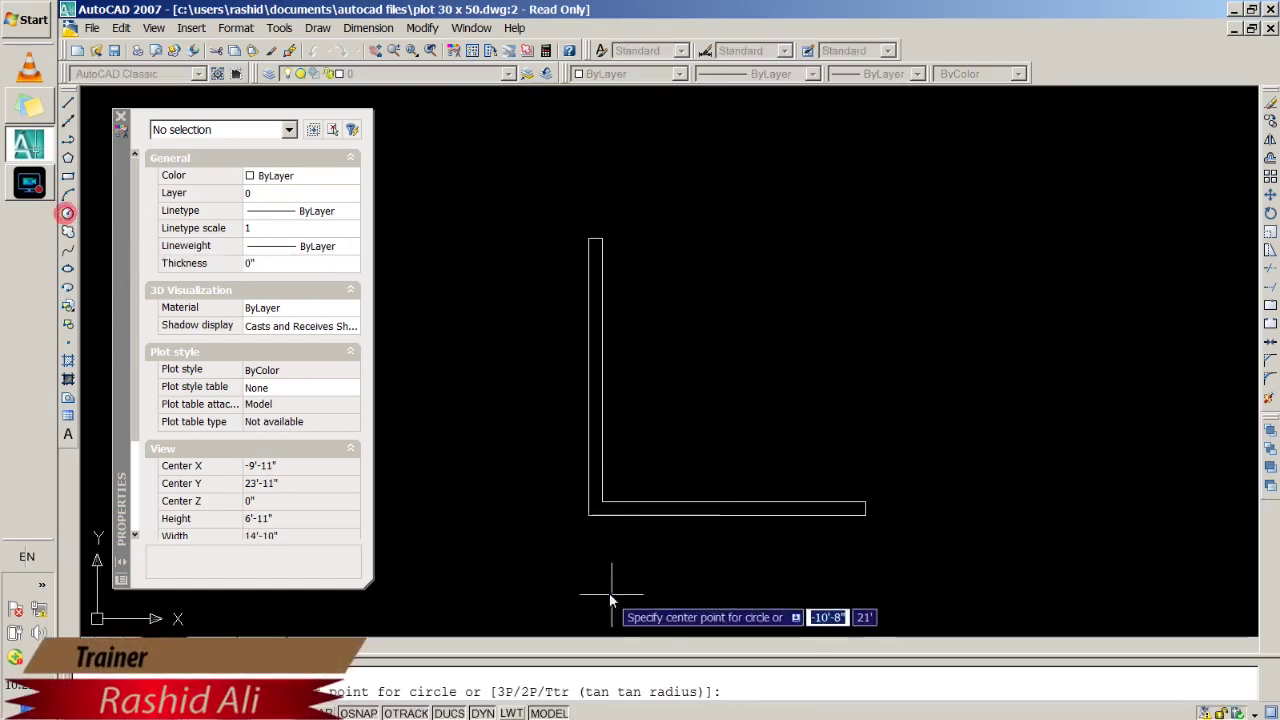
pyautogui.click(590, 515)
pyautogui.write("3'6")
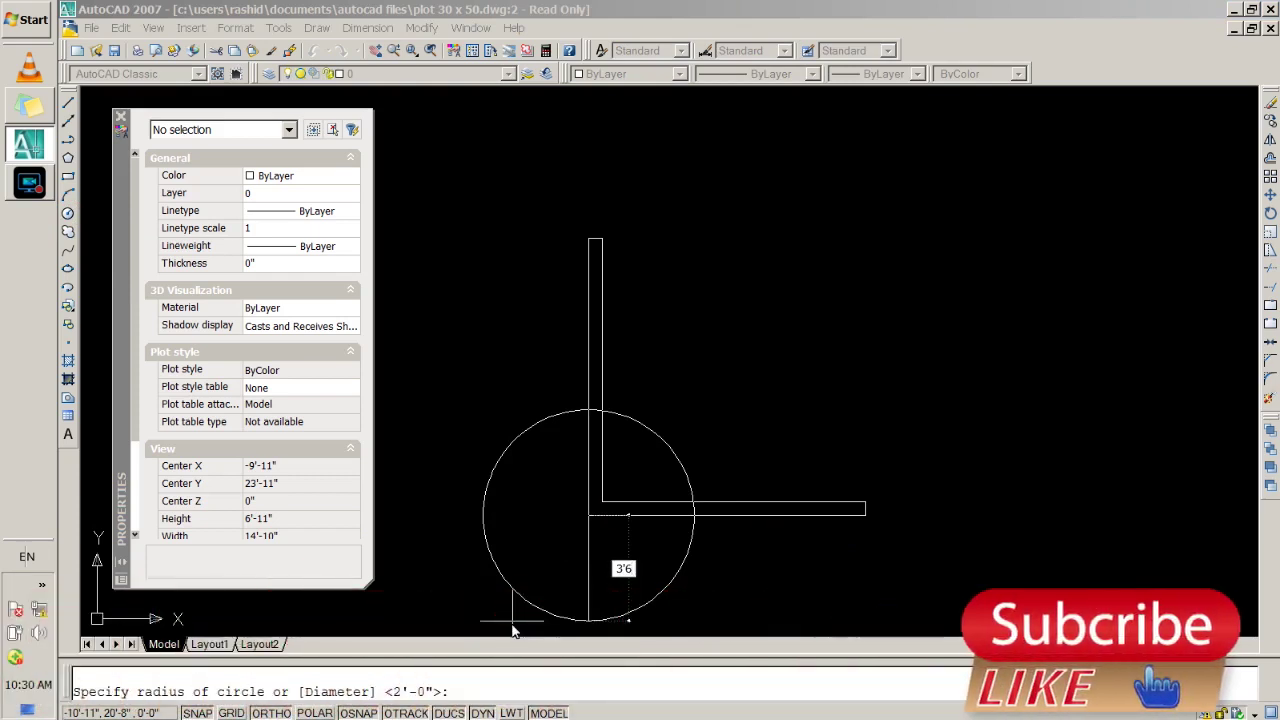
pyautogui.press('Return')
pyautogui.write('tr')
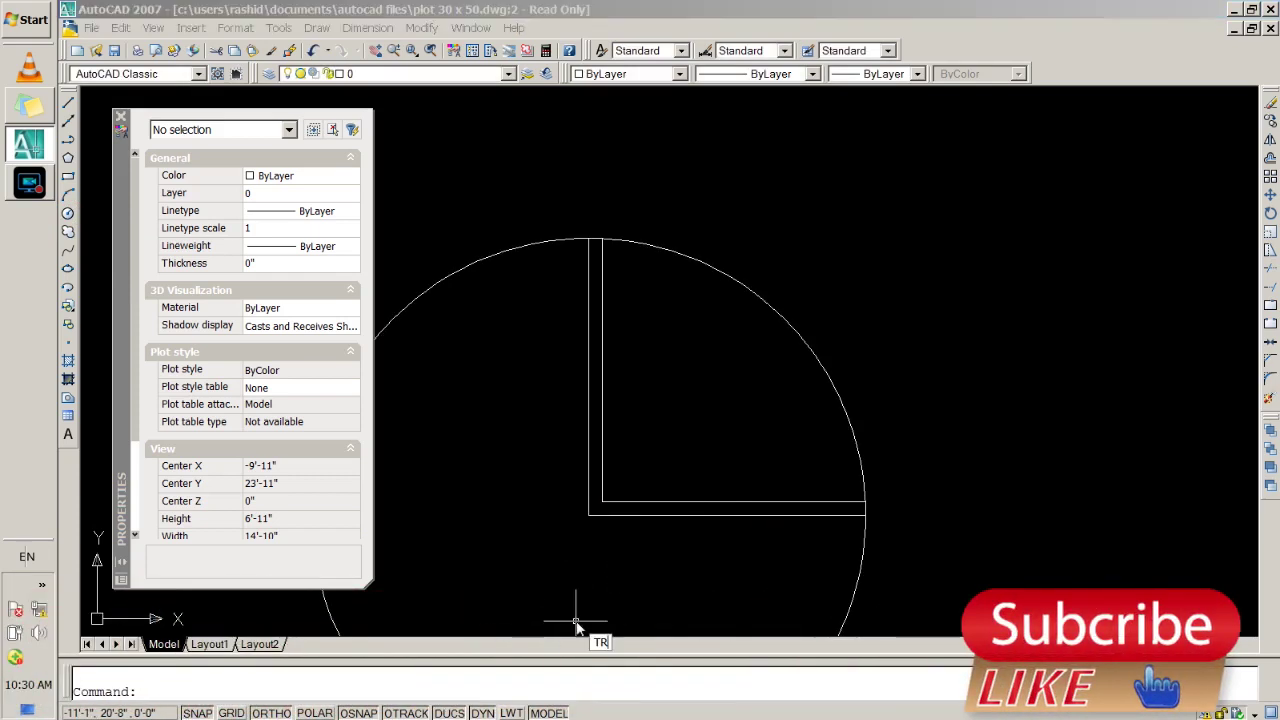
pyautogui.press('Return')
pyautogui.press('Return')
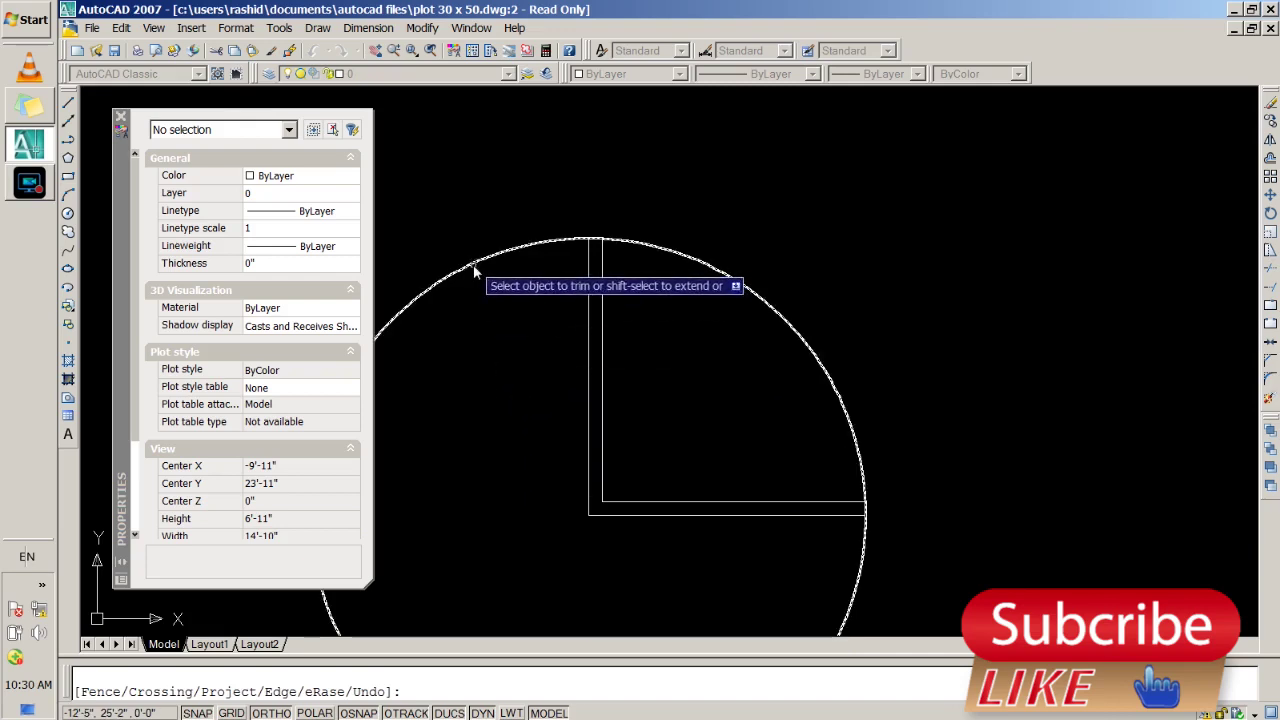
pyautogui.click(473, 264)
pyautogui.press('Return')
pyautogui.scroll(-2, 802, 520)
pyautogui.scroll(-1, 802, 519)
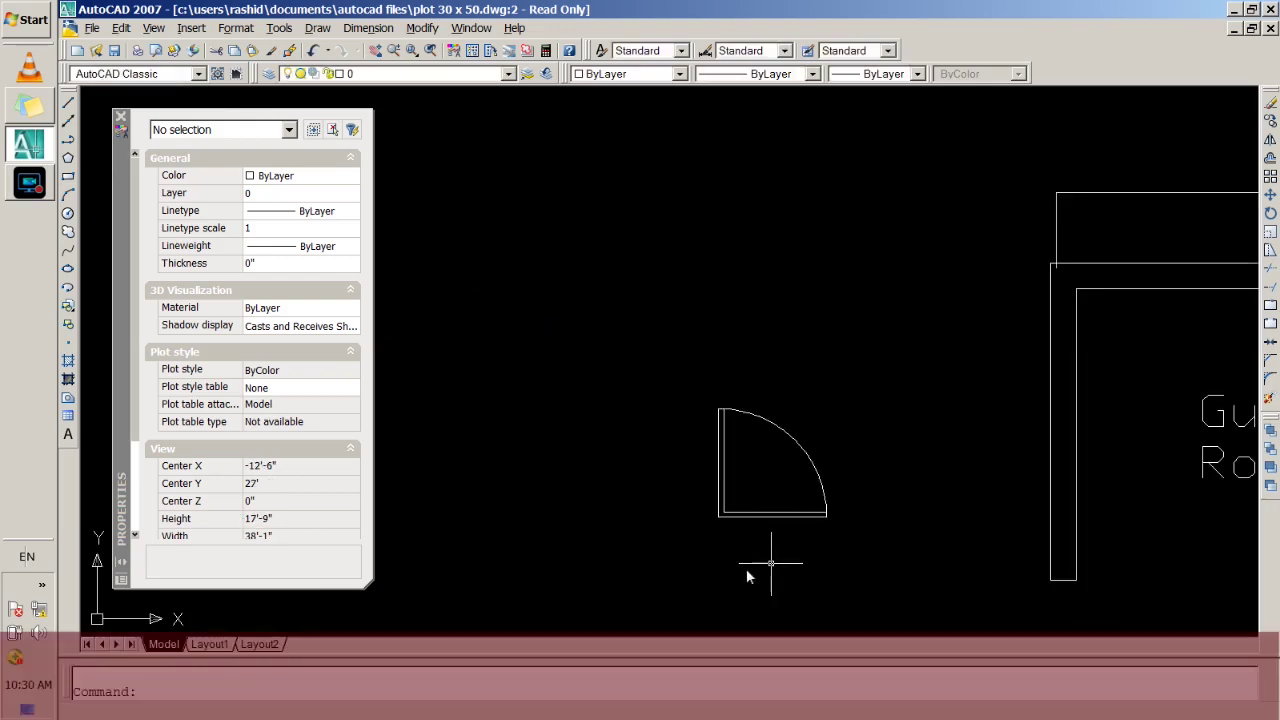
# Draw a short vertical wall line left of the new door.
pyautogui.moveTo(771, 563); pyautogui.dragTo(657, 424, button='middle')
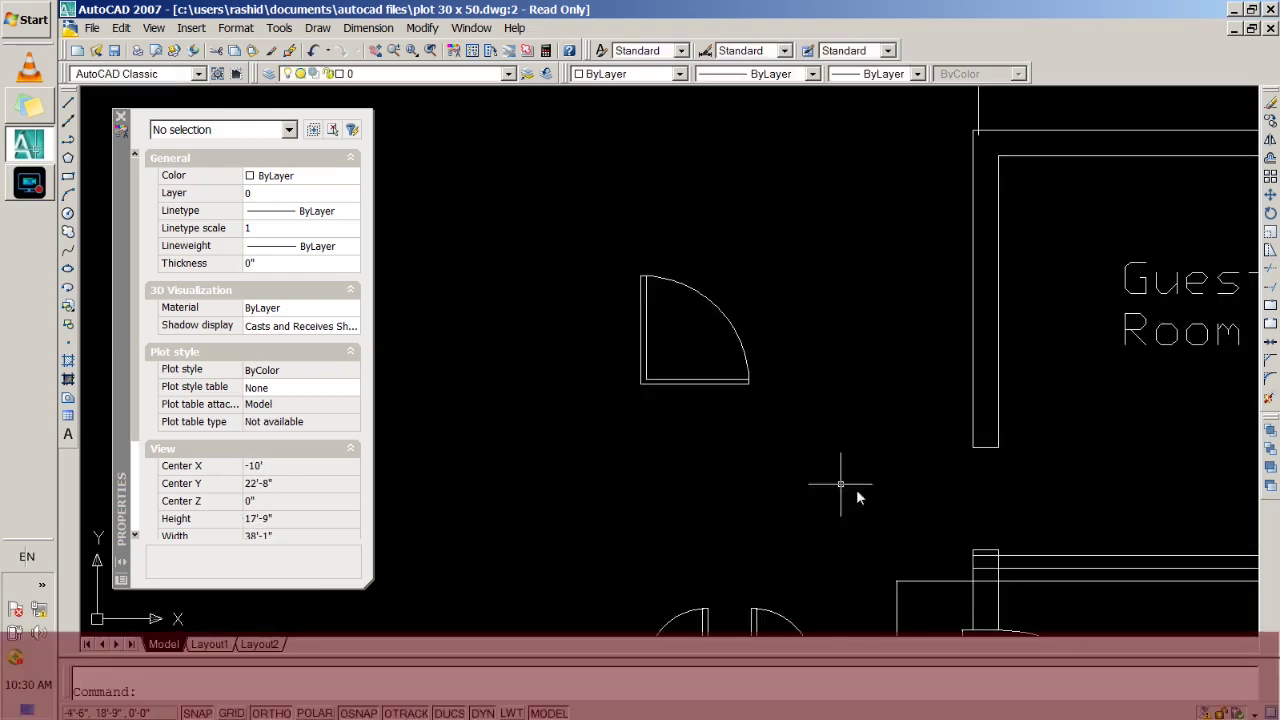
pyautogui.moveTo(857, 497); pyautogui.dragTo(739, 392, button='middle')
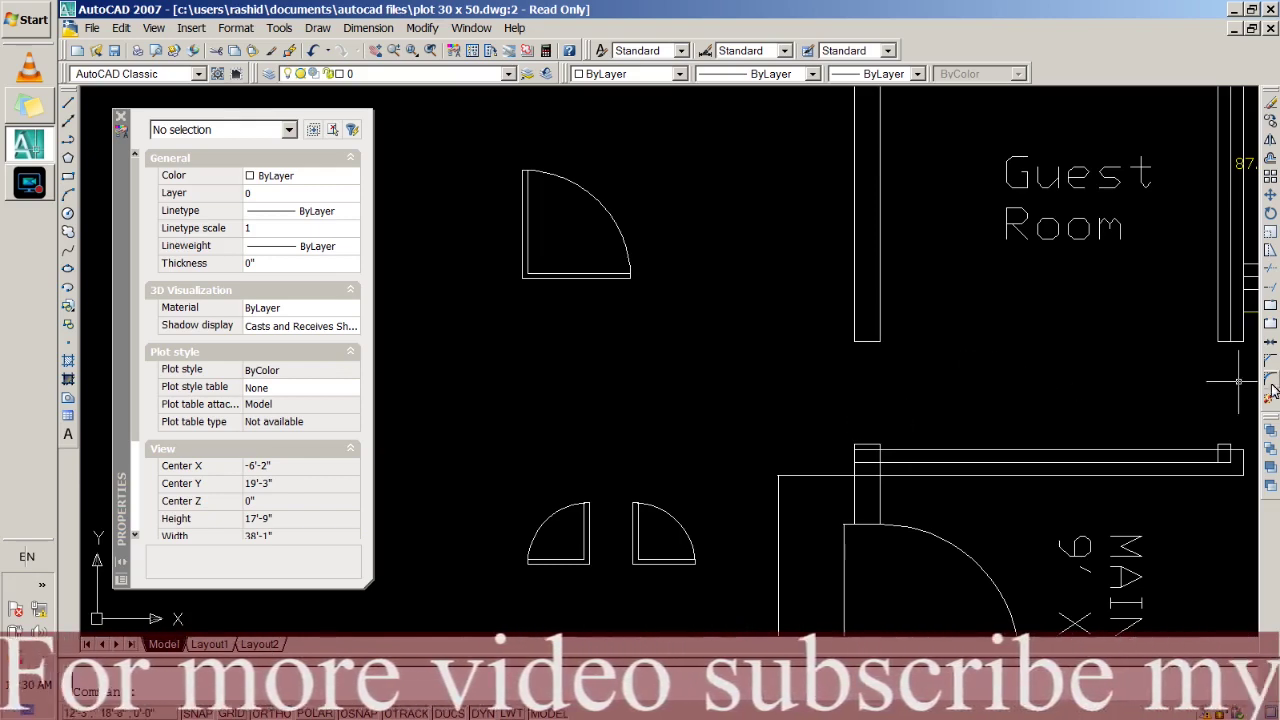
pyautogui.scroll(-2, 466, 386)
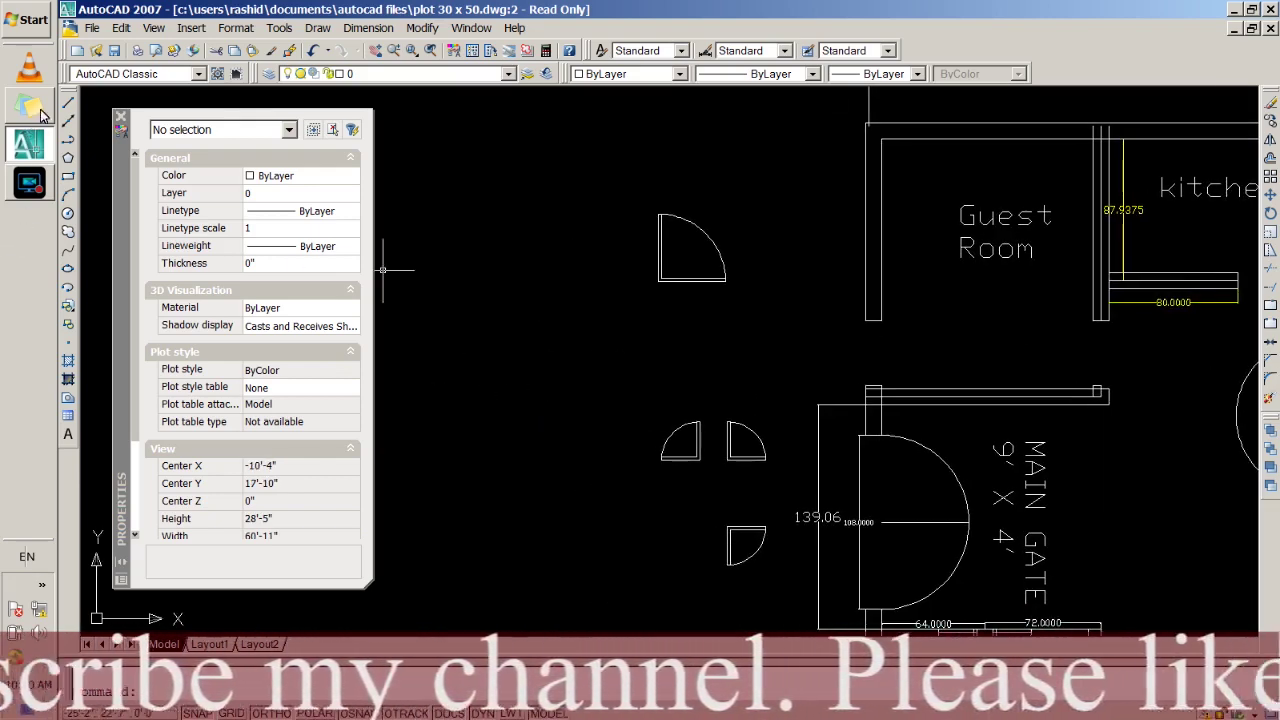
pyautogui.click(68, 102)
pyautogui.click(630, 208)
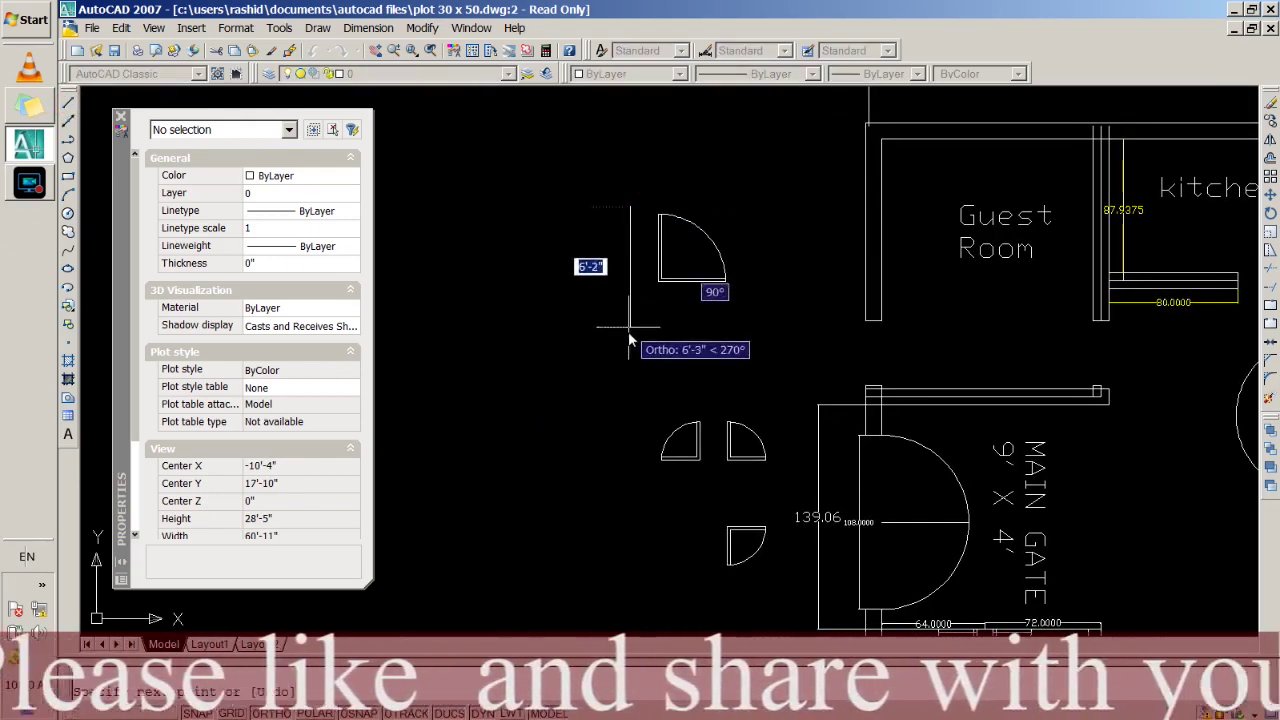
pyautogui.click(630, 330)
pyautogui.press('Return')
pyautogui.click(68, 103)
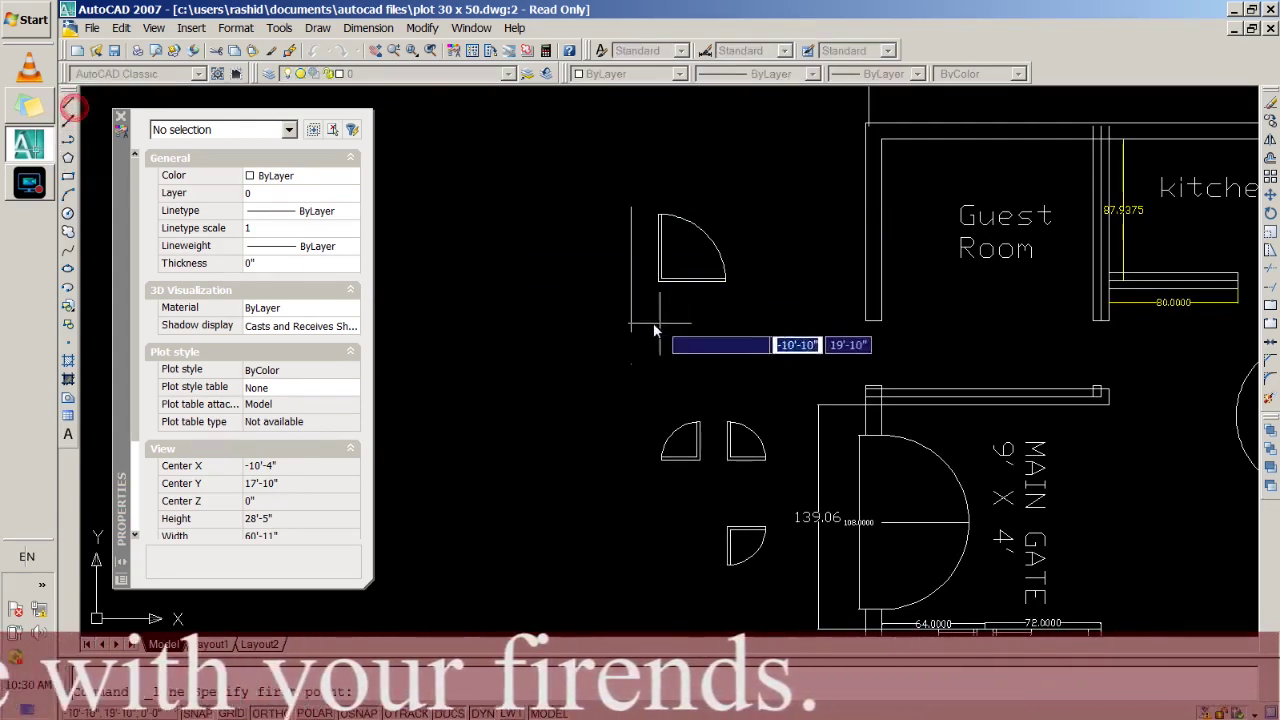
pyautogui.click(648, 303)
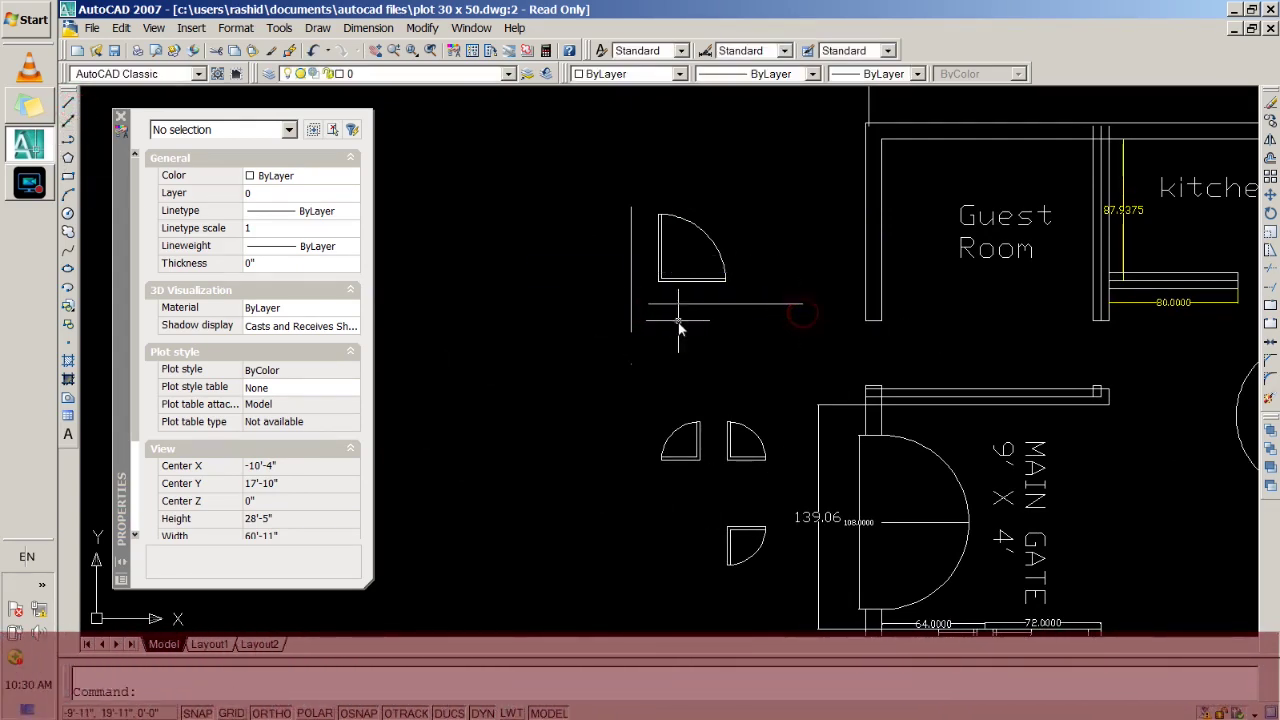
# Mirror the upper door across the vertical wall line, keeping the original.
pyautogui.write('MIRRO')
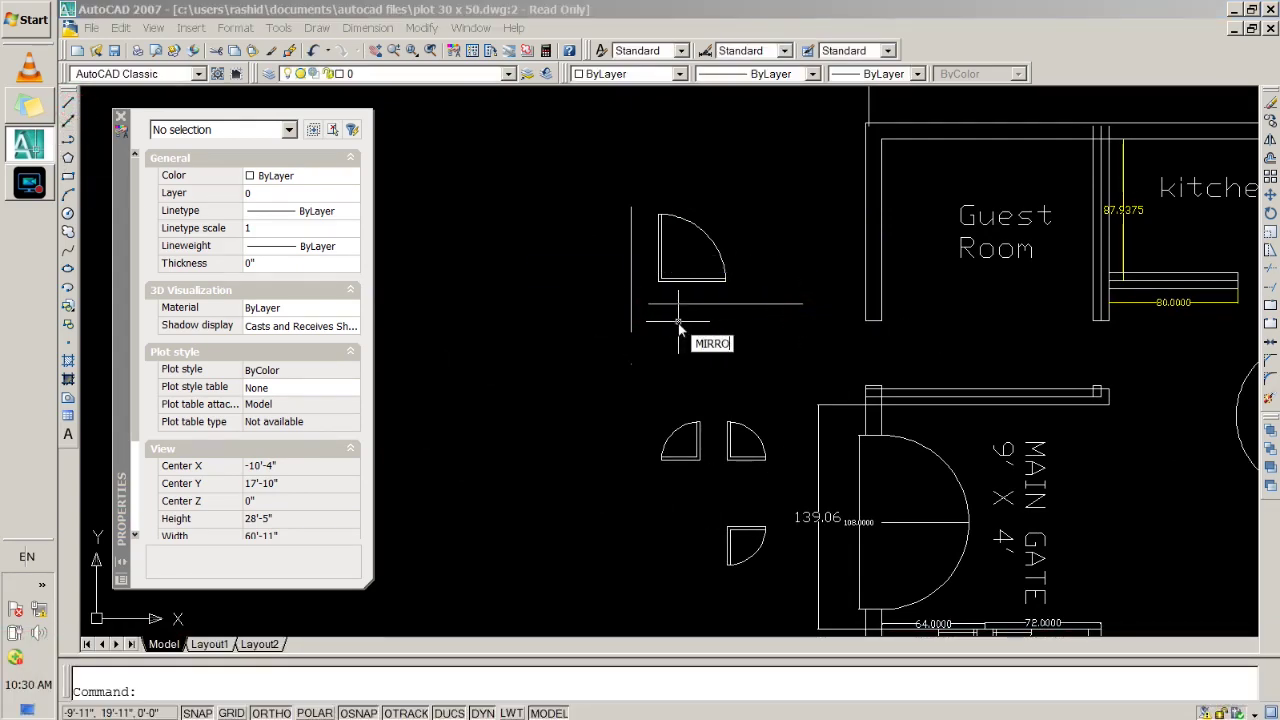
pyautogui.write('R')
pyautogui.press('Return')
pyautogui.click(755, 214)
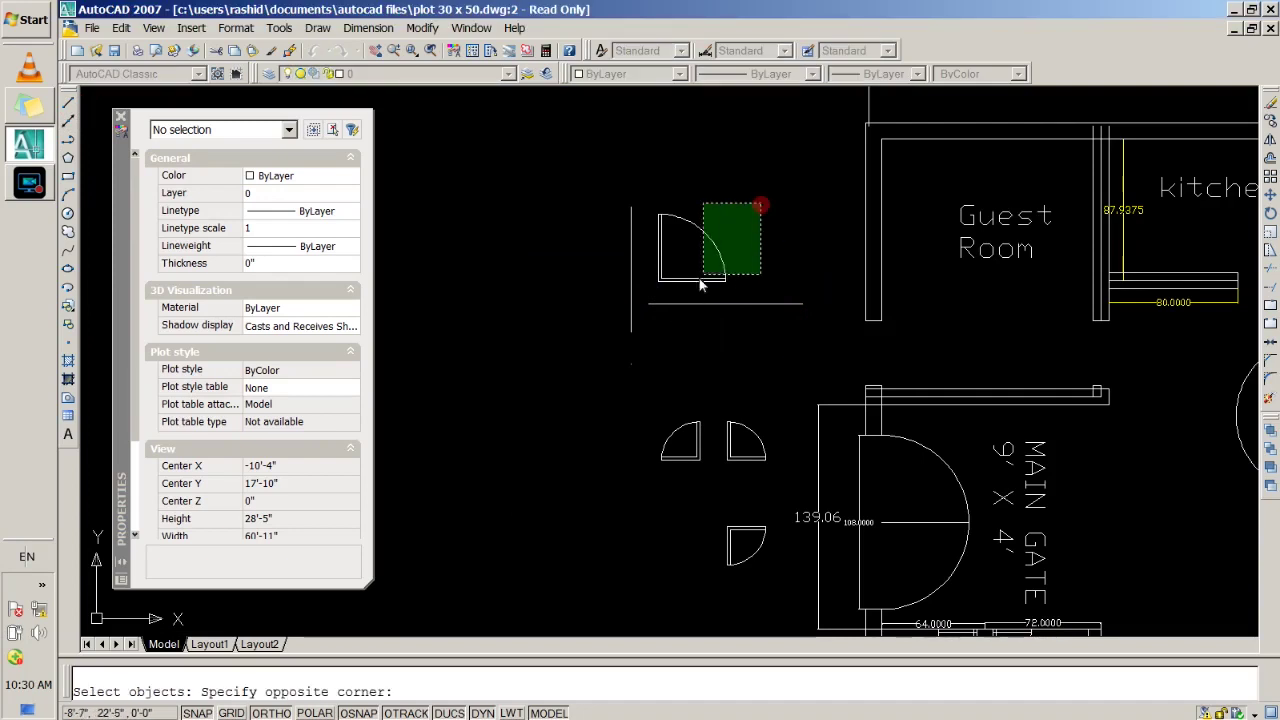
pyautogui.click(647, 290)
pyautogui.press('Return')
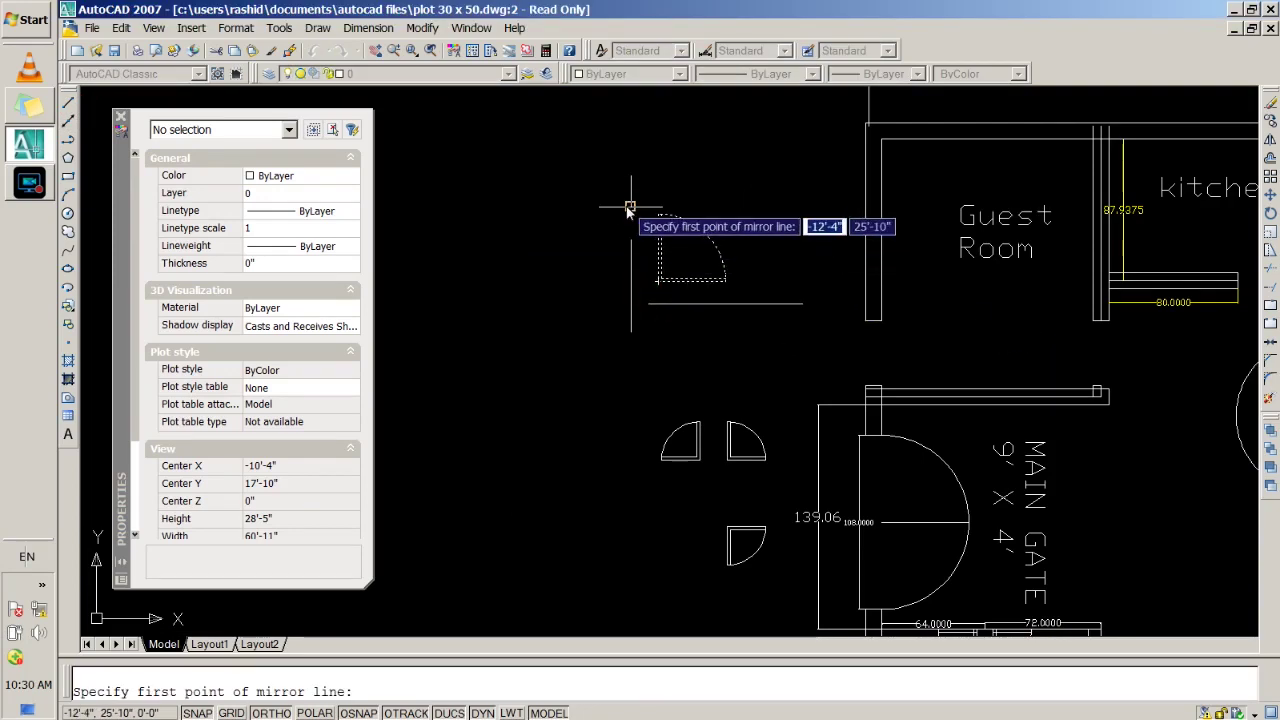
pyautogui.click(631, 208)
pyautogui.click(630, 334)
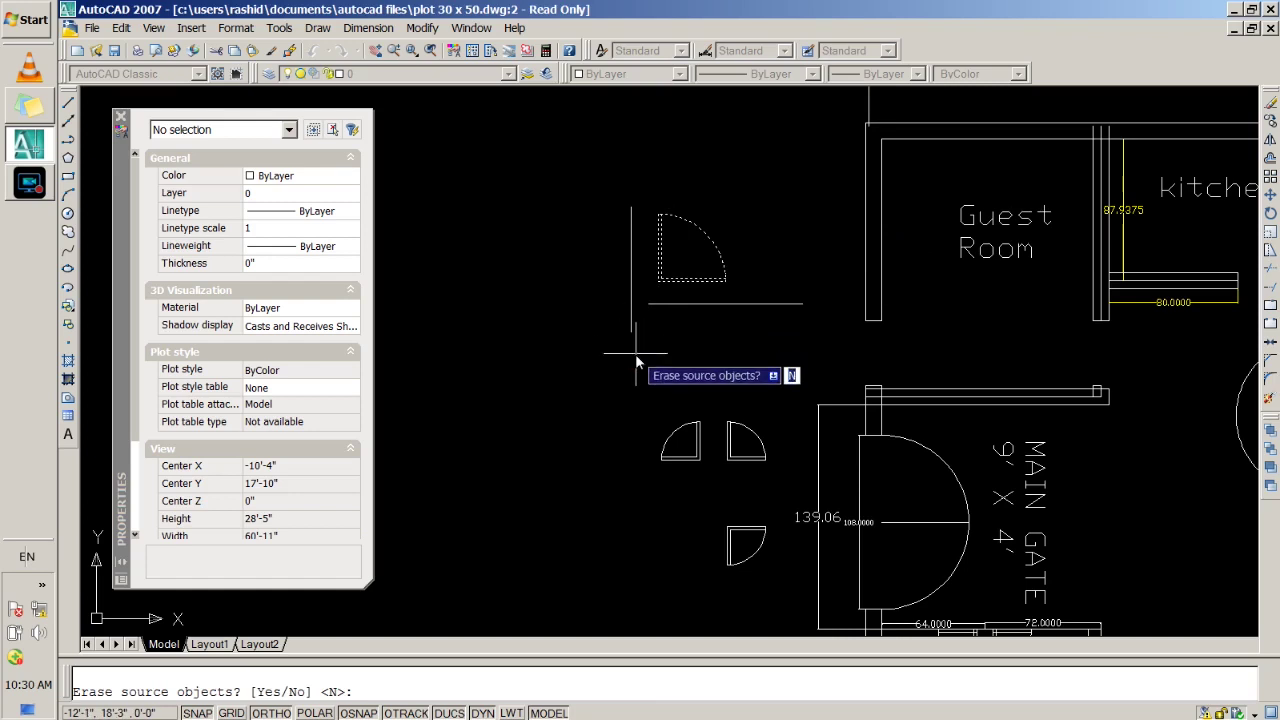
pyautogui.press('Return')
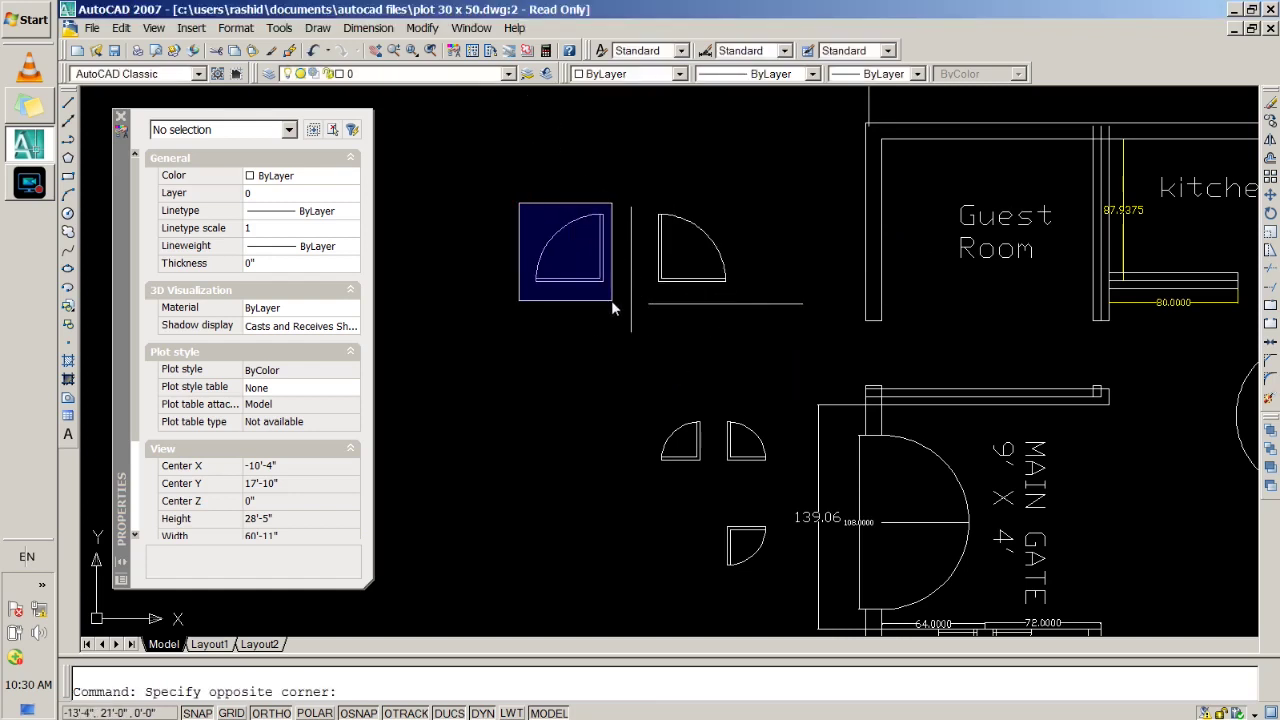
# Mirror both doors across a horizontal line, keeping the originals, to form four doors.
pyautogui.click(611, 300)
pyautogui.press('Return')
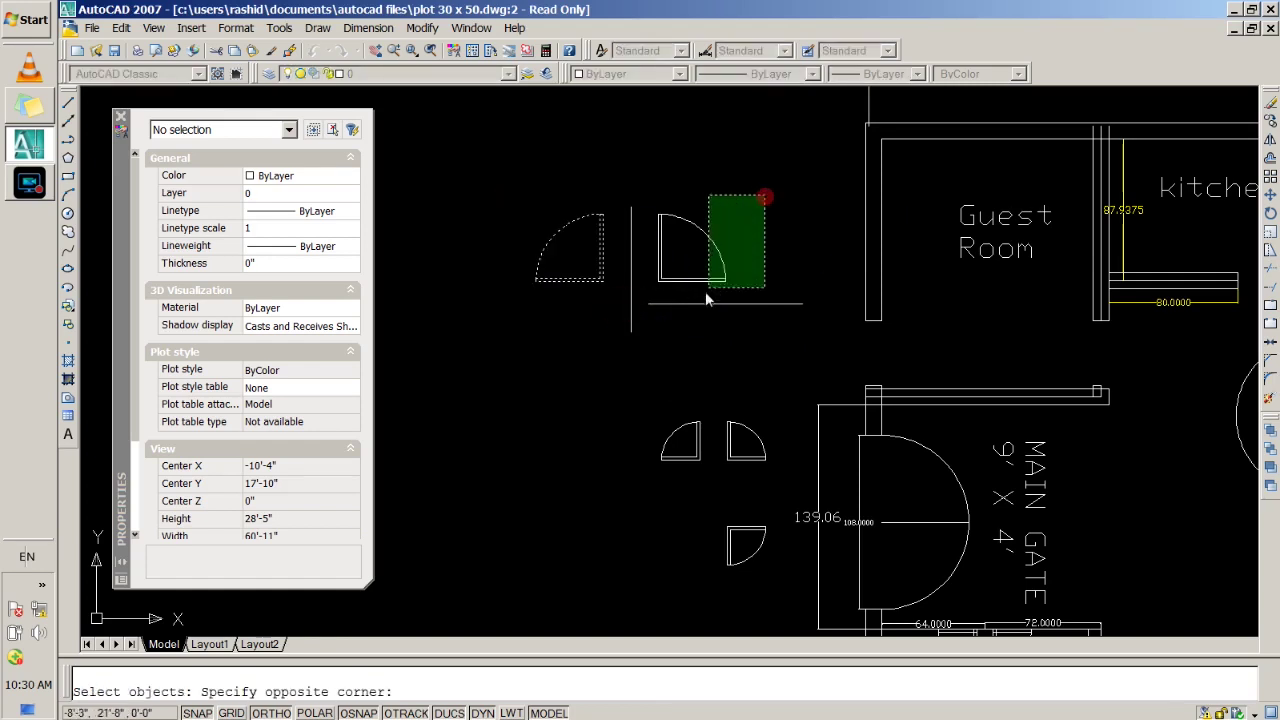
pyautogui.click(651, 295)
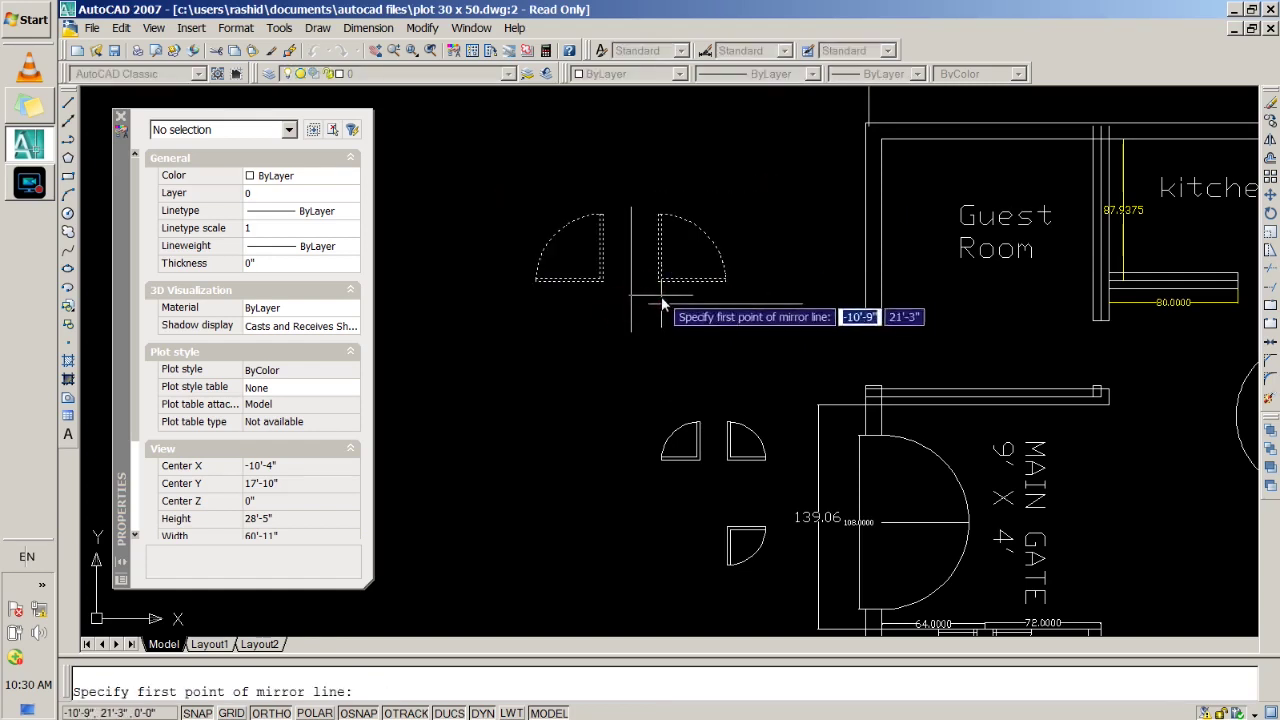
pyautogui.click(651, 305)
pyautogui.click(805, 308)
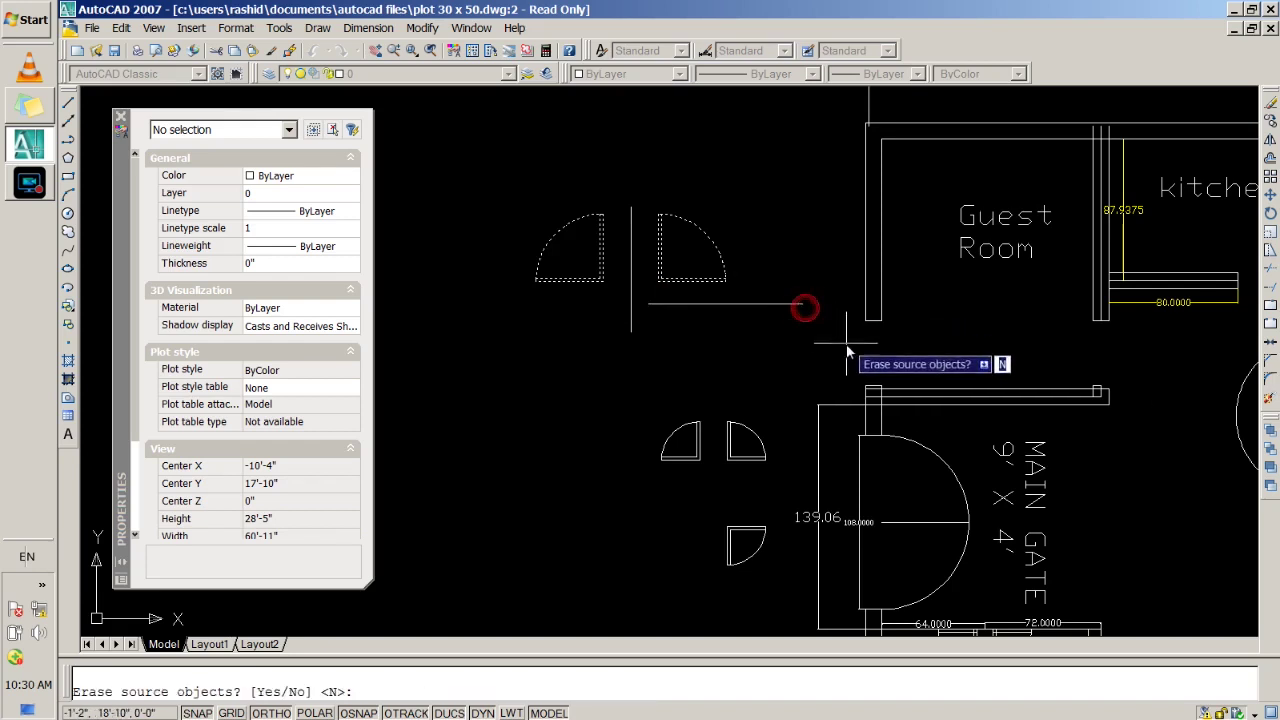
pyautogui.press('Return')
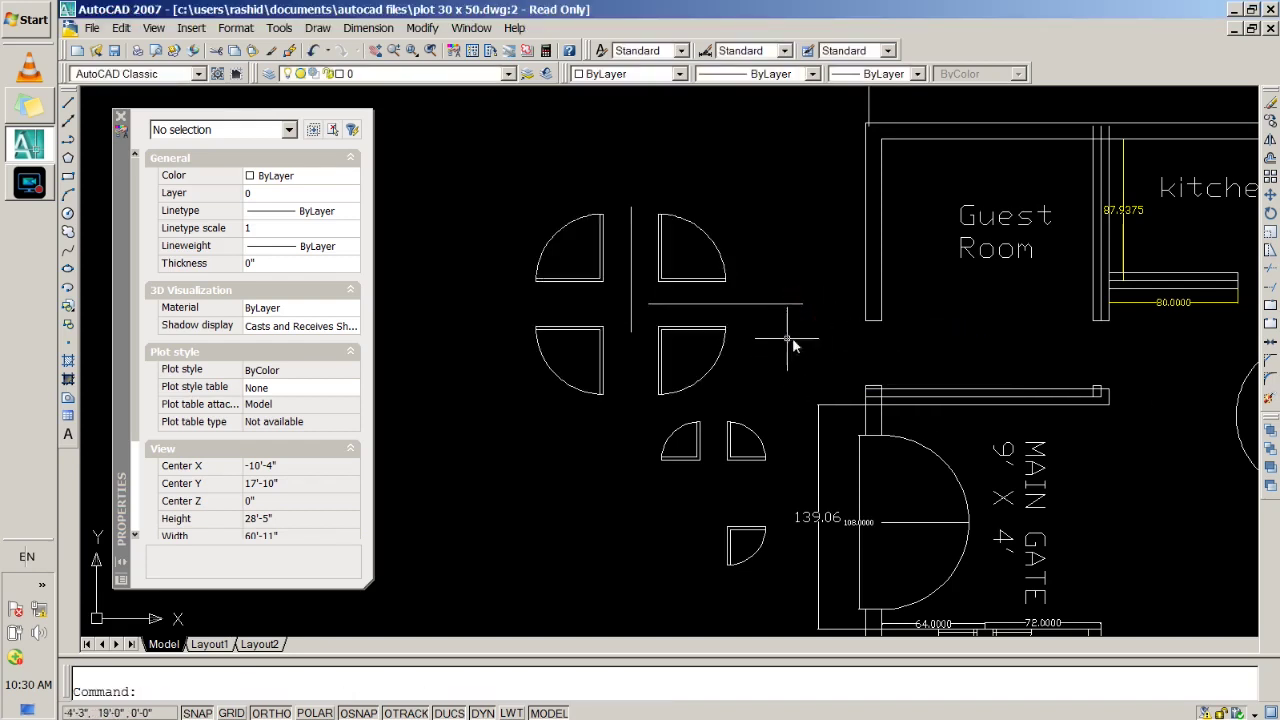
pyautogui.scroll(2, 820, 330)
pyautogui.scroll(-3, 837, 320)
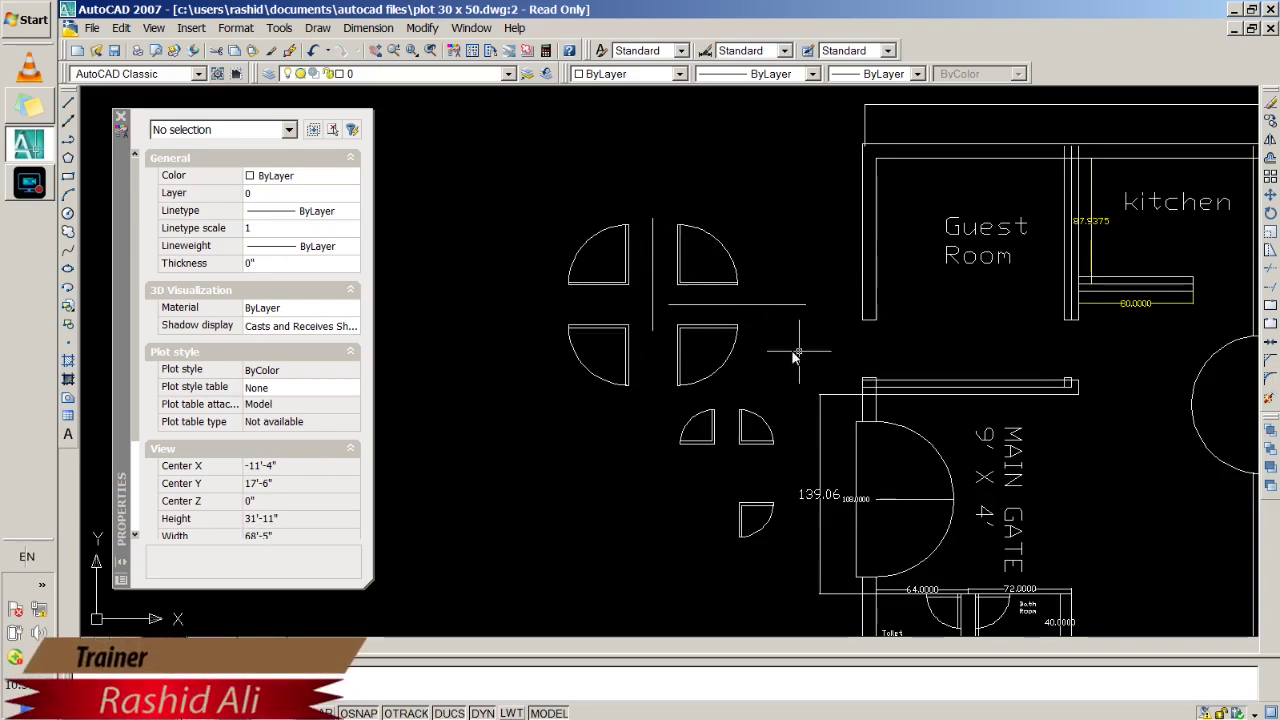
# Start the M command and window-select the upper-right door.
pyautogui.write('COPm')
pyautogui.press('Return')
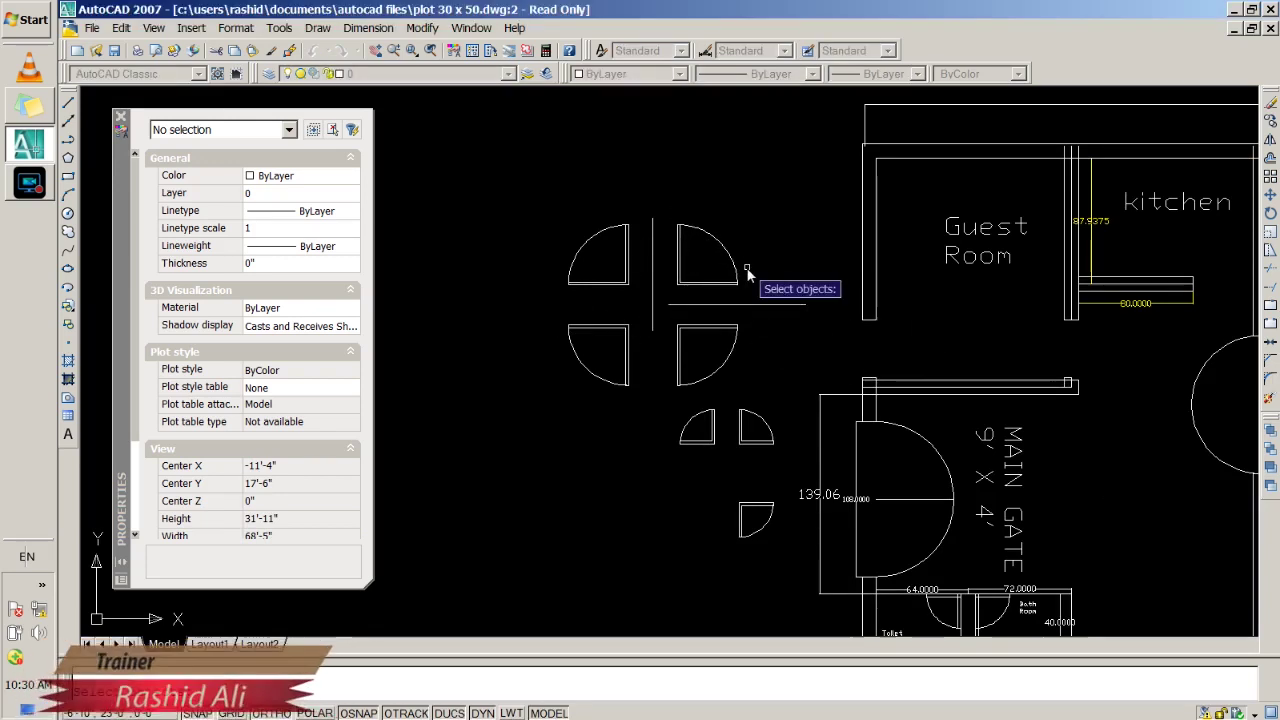
pyautogui.click(668, 208)
pyautogui.click(765, 298)
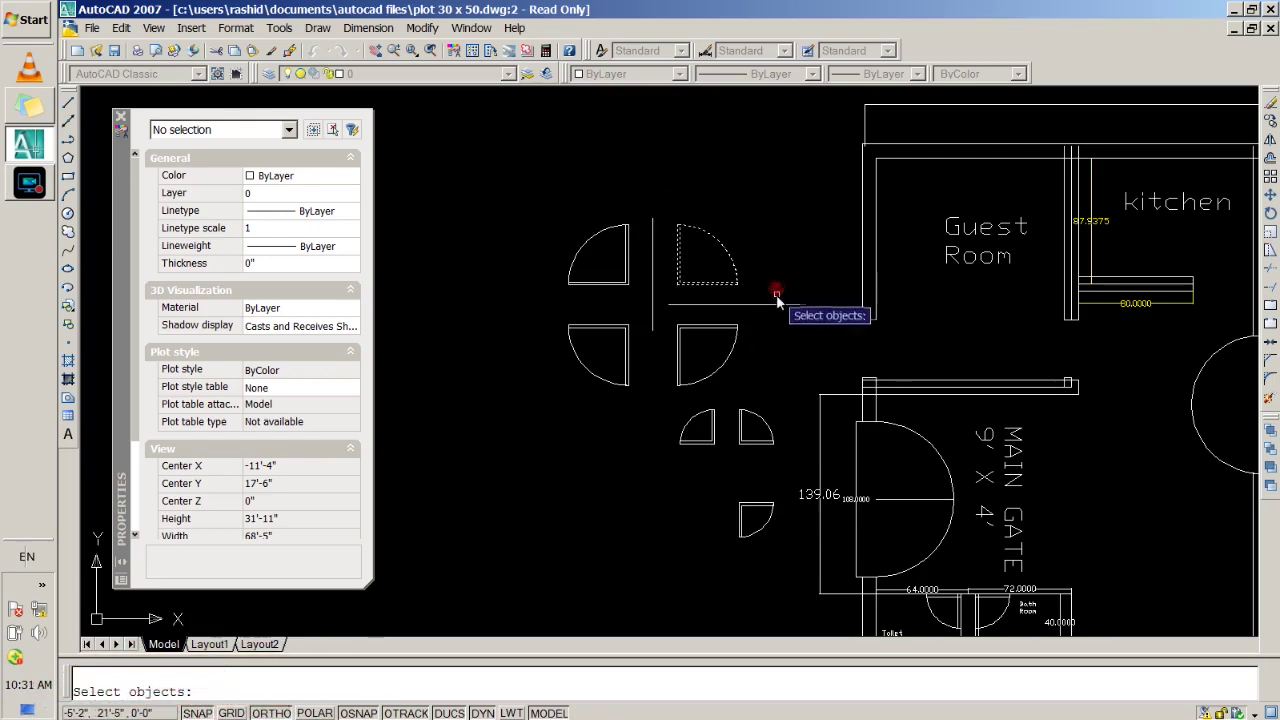
pyautogui.press('Return')
# Place the selected door in the Guest Room's lower wall doorway from its corner base point, Ortho off.
pyautogui.scroll(5, 684, 310)
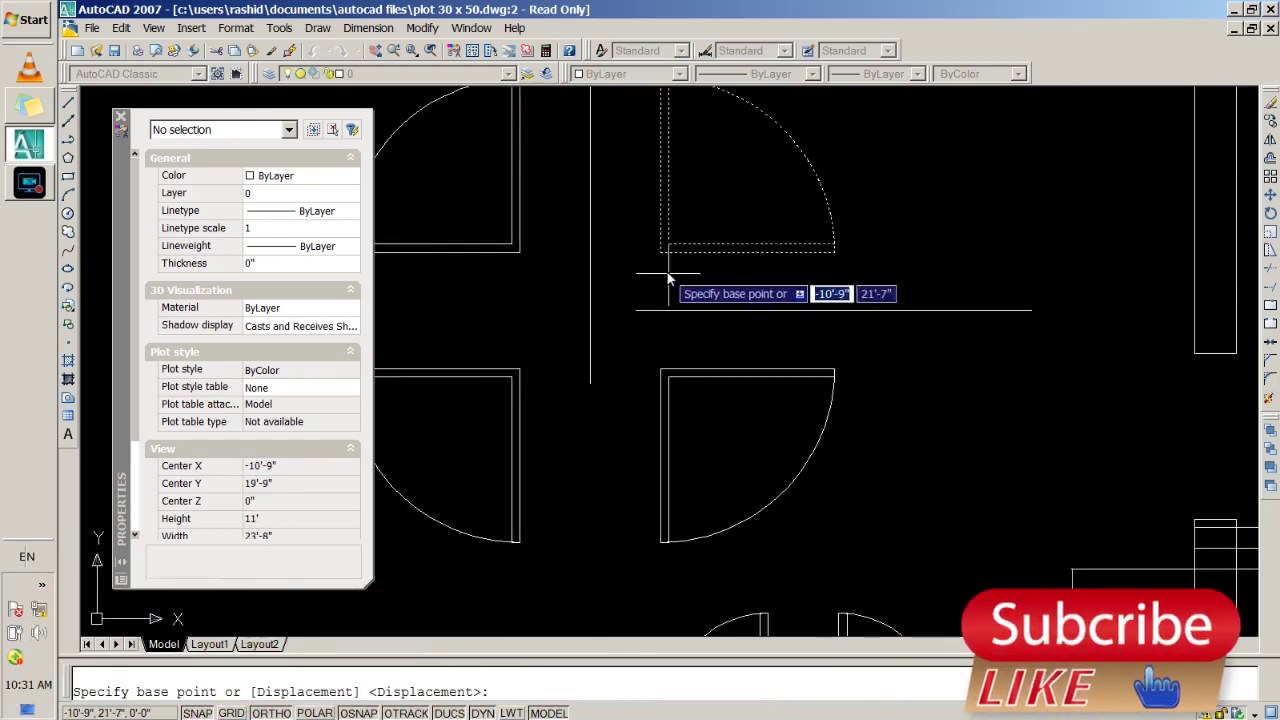
pyautogui.click(659, 254)
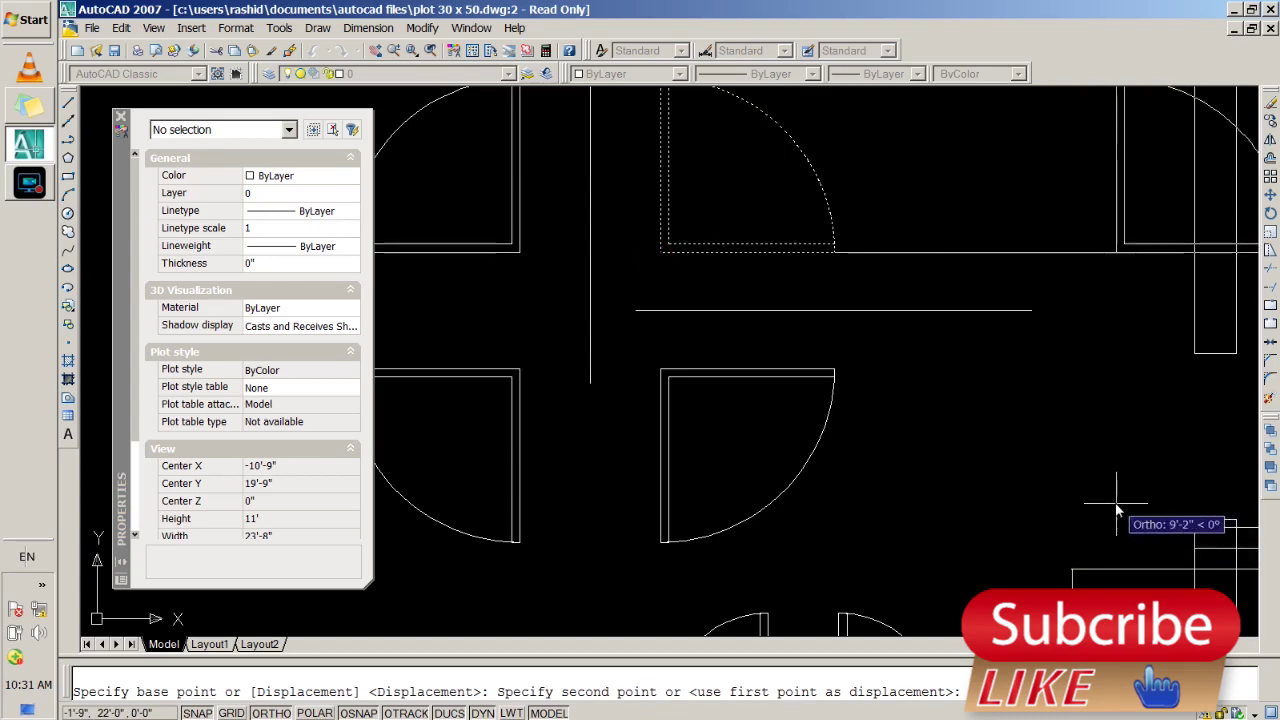
pyautogui.press('F8')
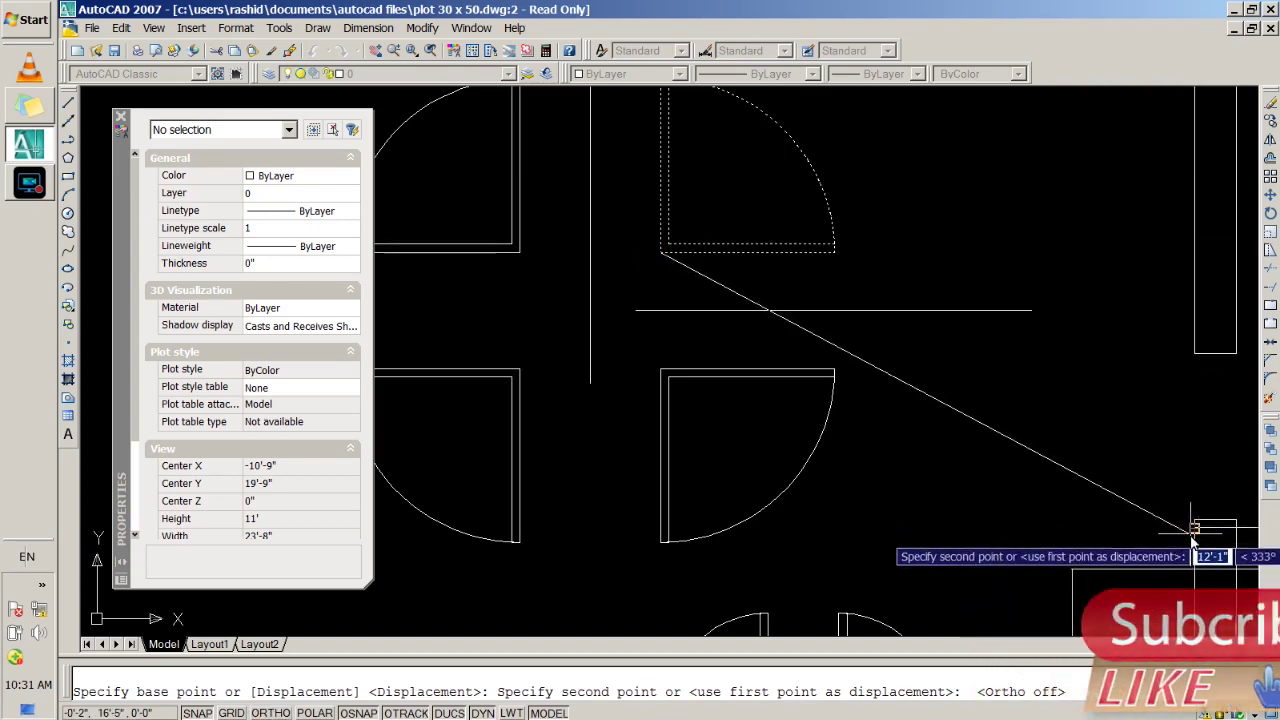
pyautogui.scroll(2, 1192, 541)
pyautogui.scroll(-4, 1180, 520)
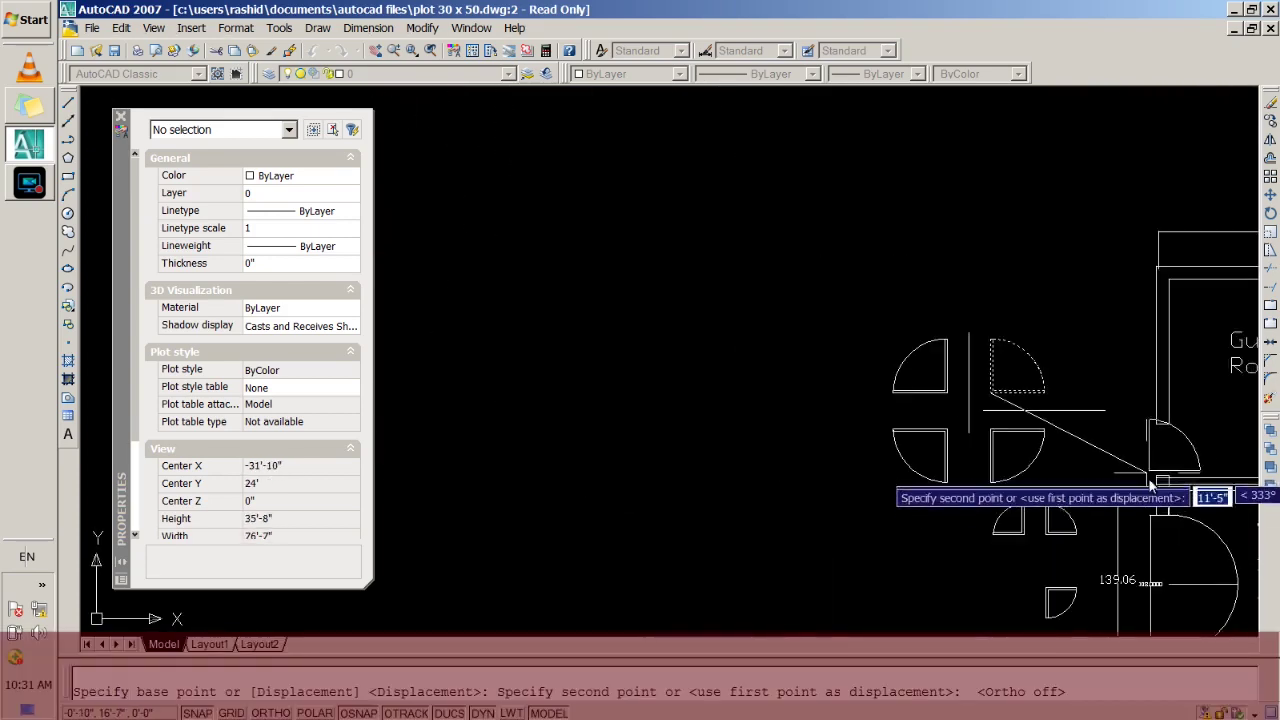
pyautogui.scroll(-3, 1165, 478)
pyautogui.scroll(1, 751, 466)
pyautogui.scroll(4, 720, 458)
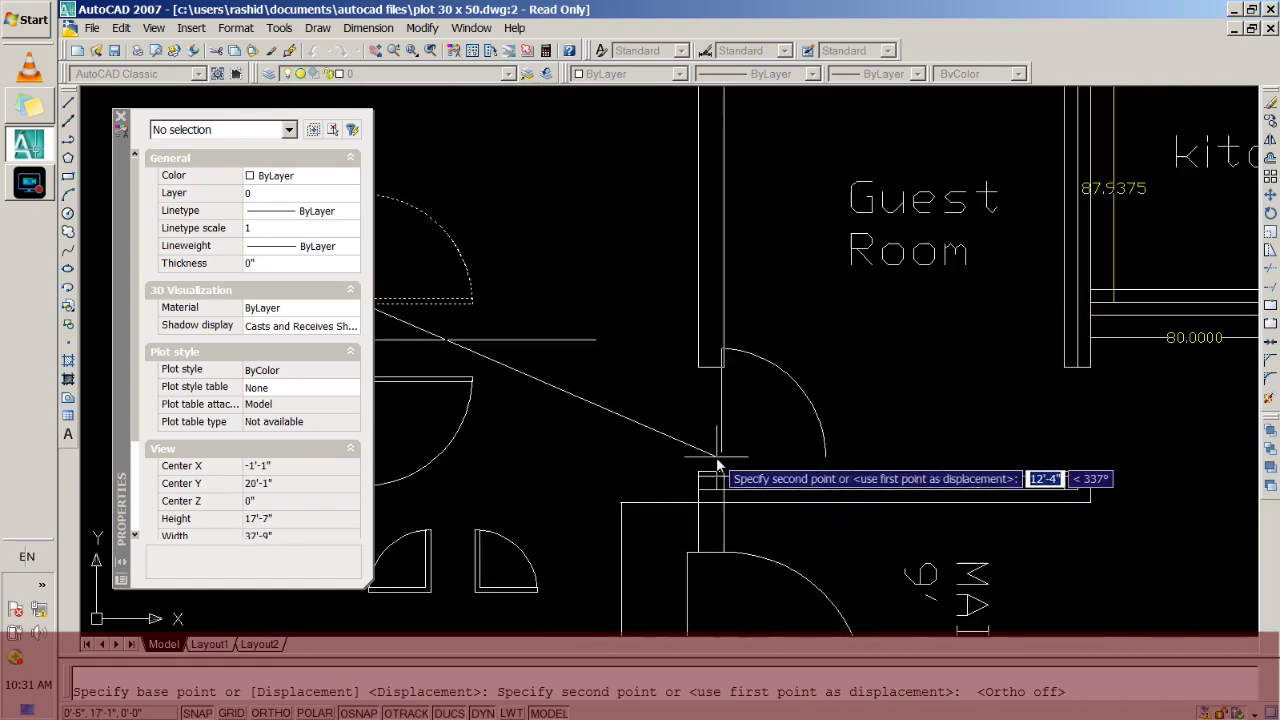
pyautogui.scroll(-2, 710, 472)
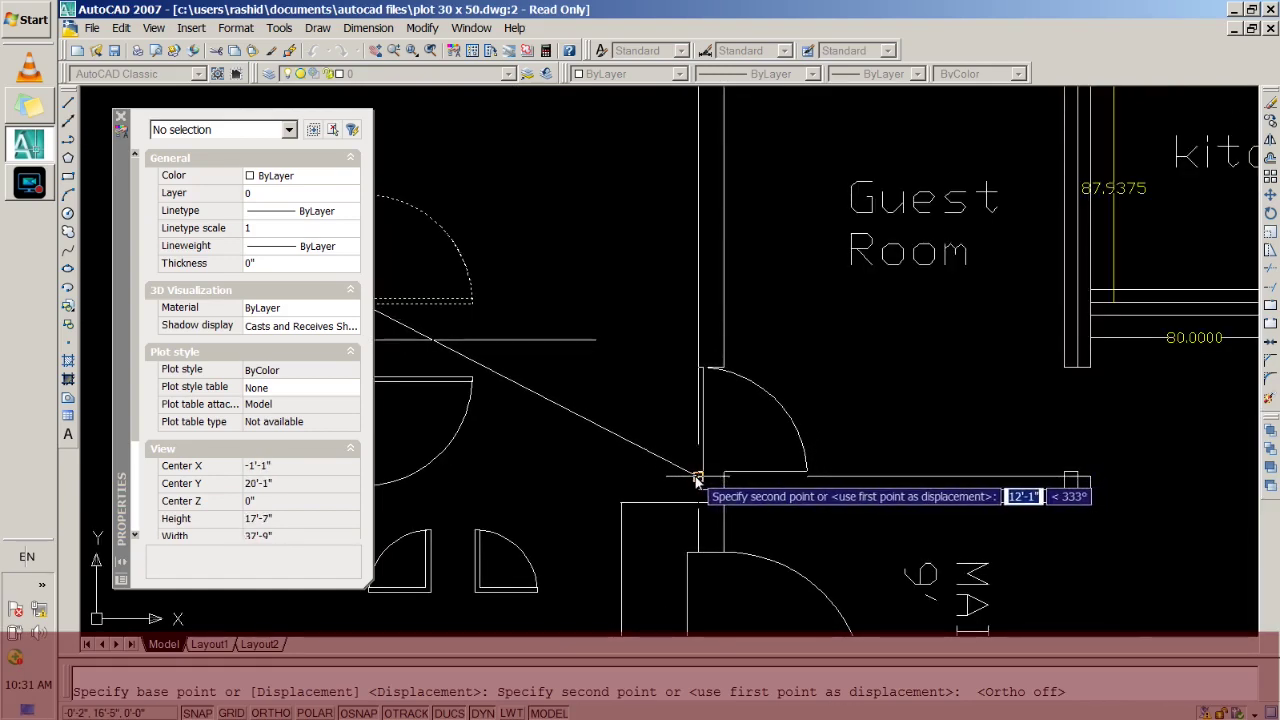
pyautogui.click(697, 478)
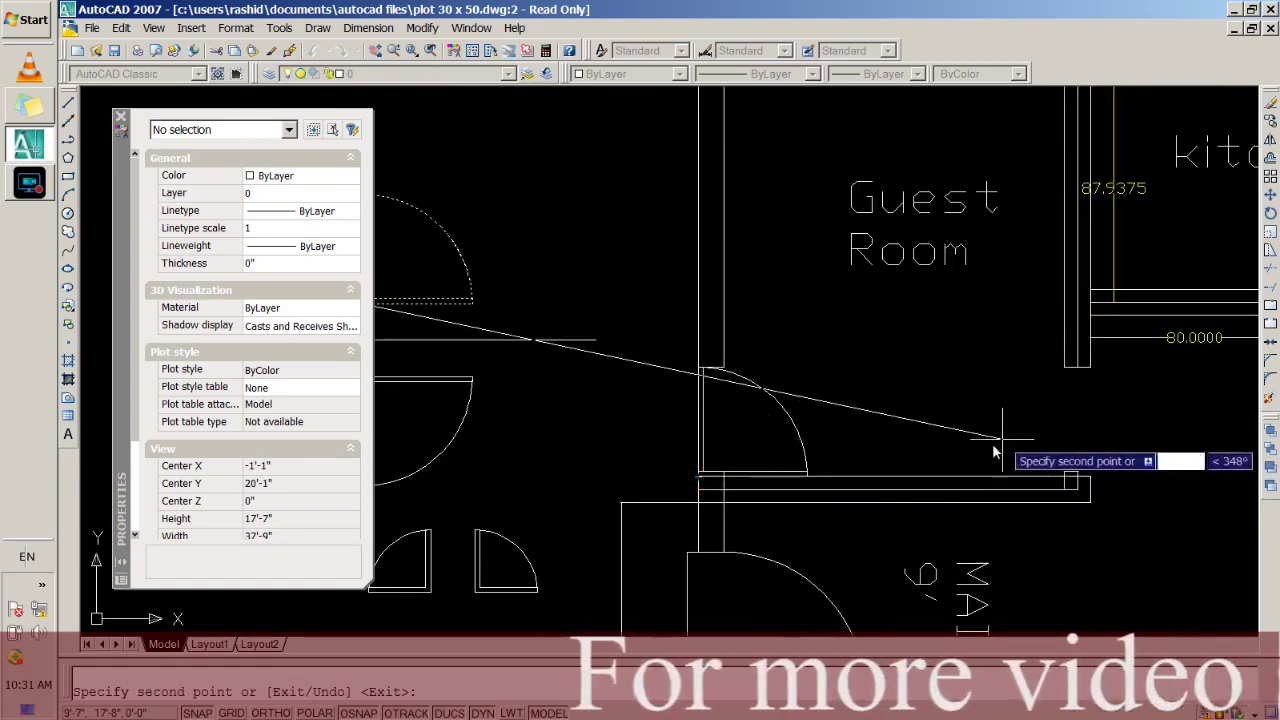
pyautogui.press('Escape')
pyautogui.scroll(-2, 562, 430)
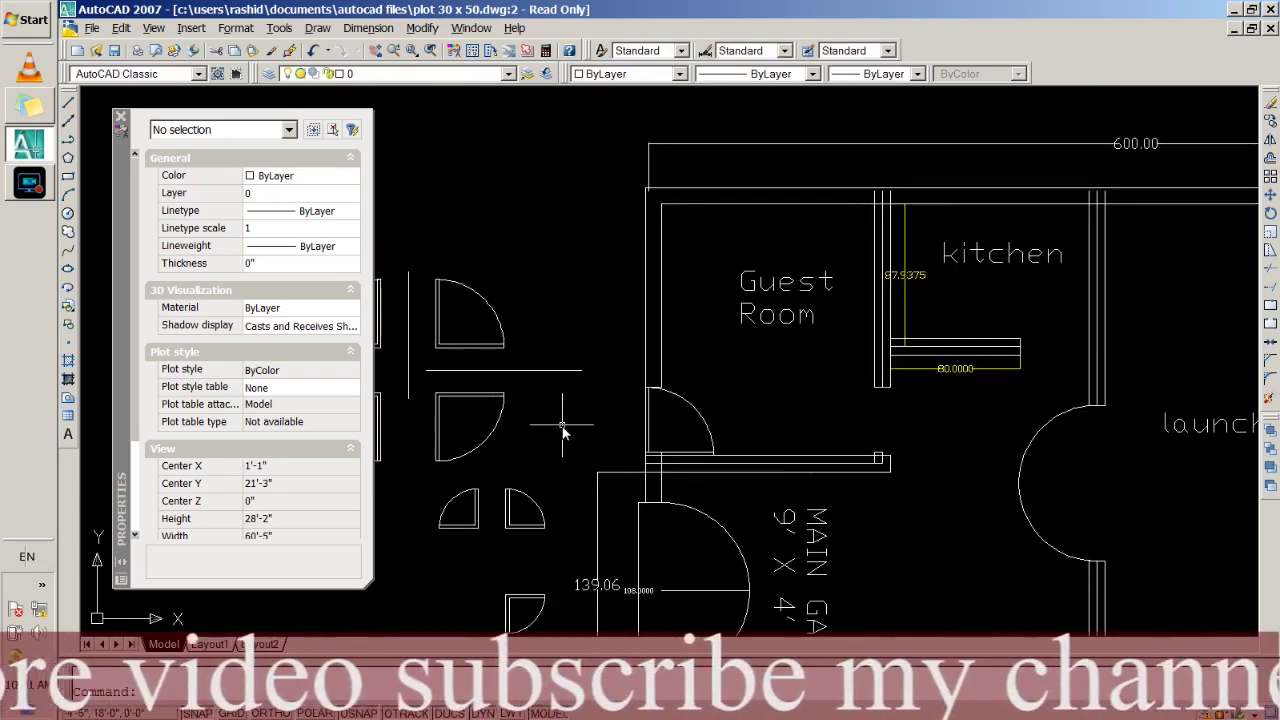
pyautogui.scroll(-2, 562, 430)
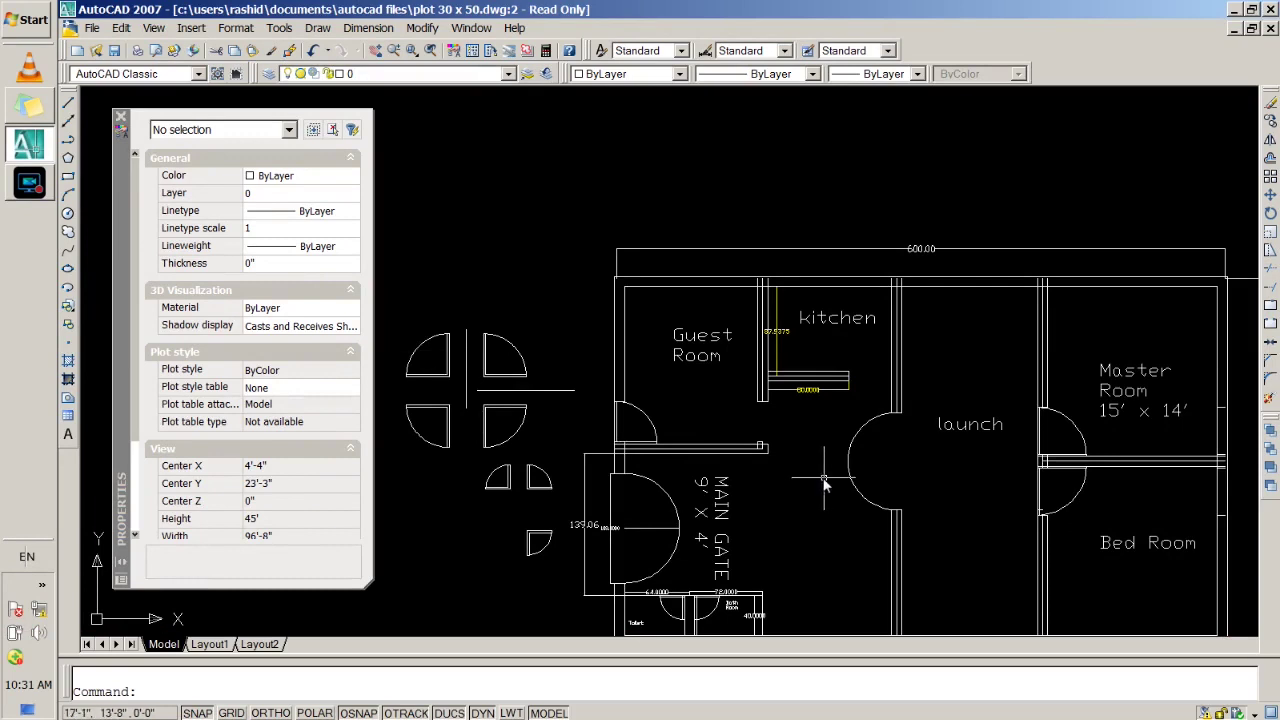
# Start COPY and window-select the upper-left door.
pyautogui.write('cop')
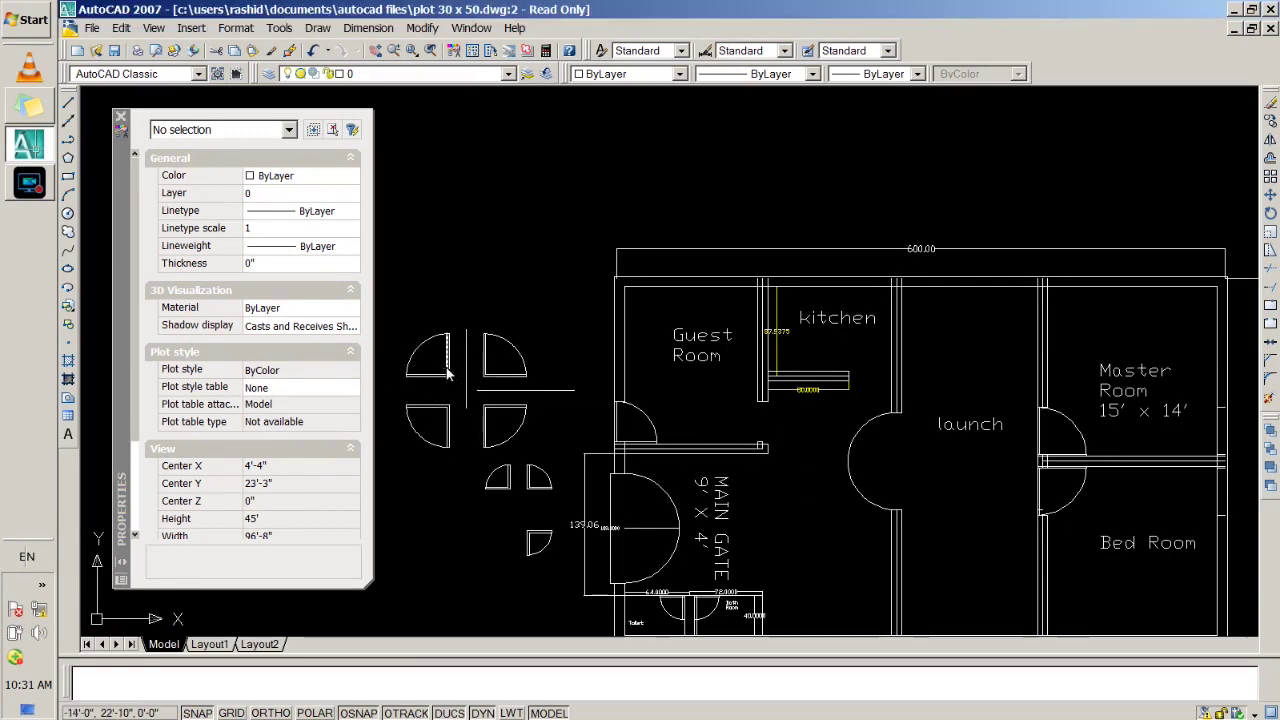
pyautogui.press('Return')
pyautogui.press('F1')
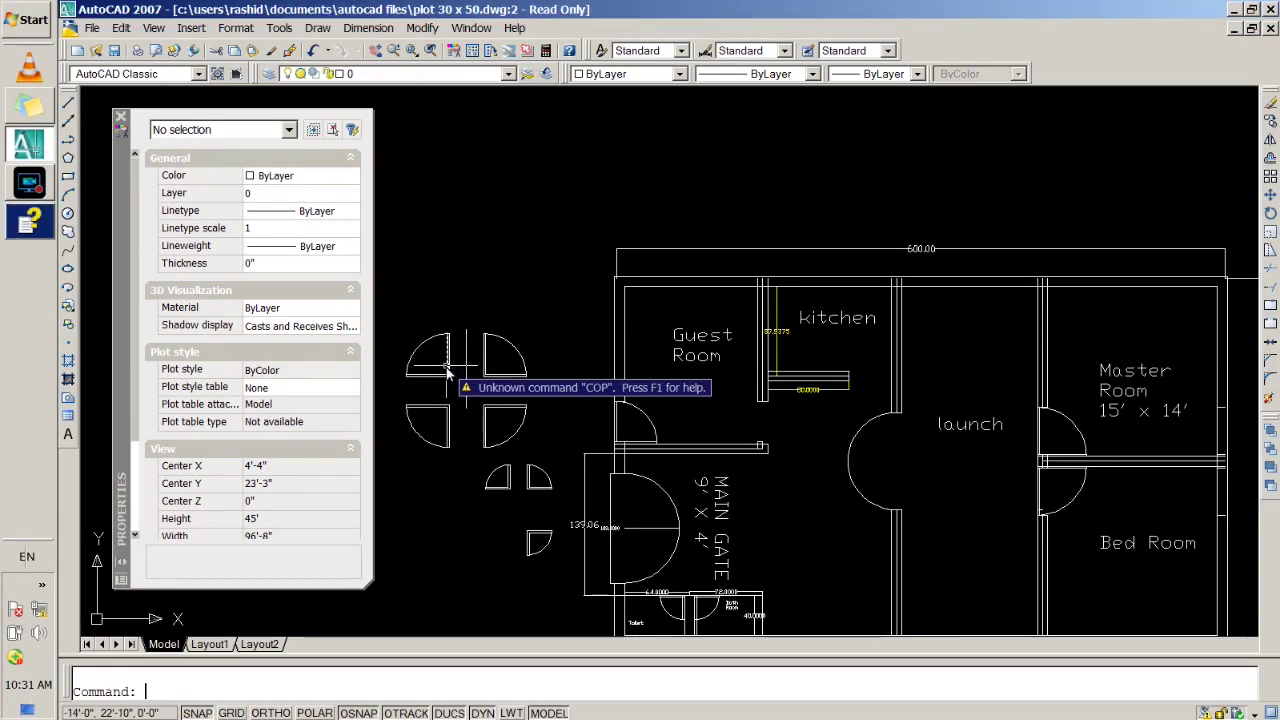
pyautogui.write('co')
pyautogui.press('Return')
pyautogui.press('Escape')
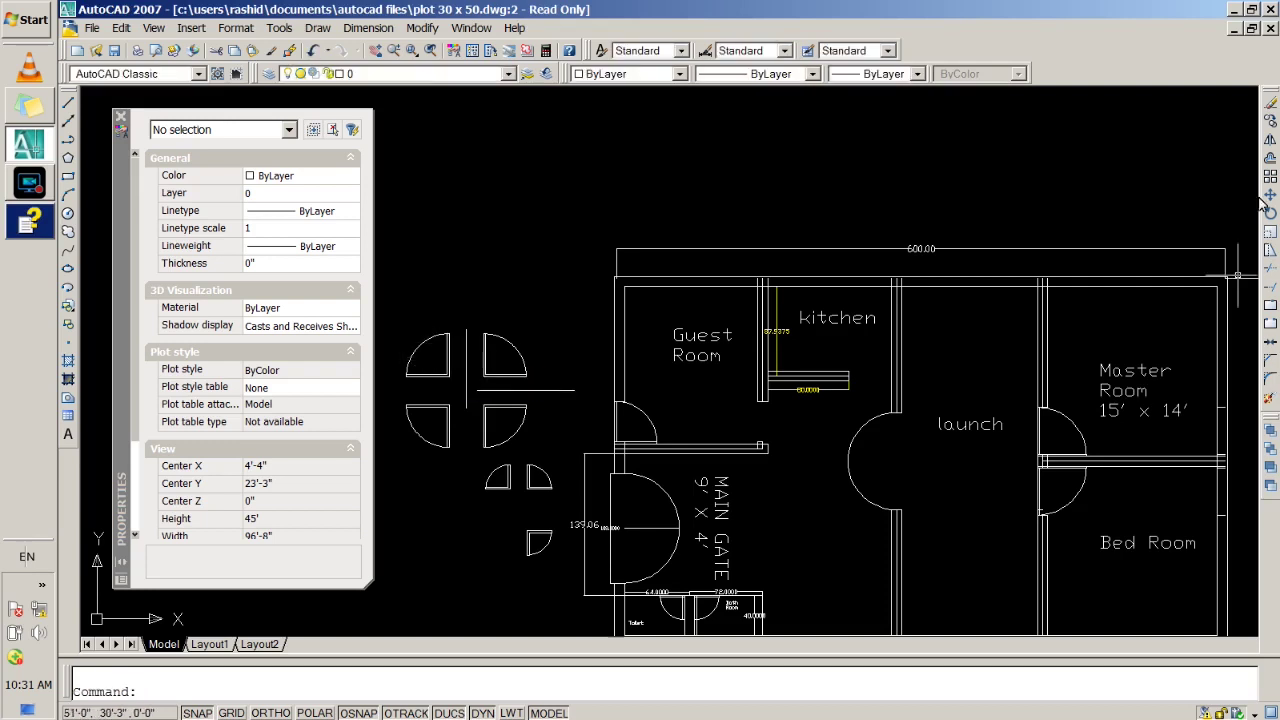
pyautogui.click(1270, 121)
pyautogui.click(392, 317)
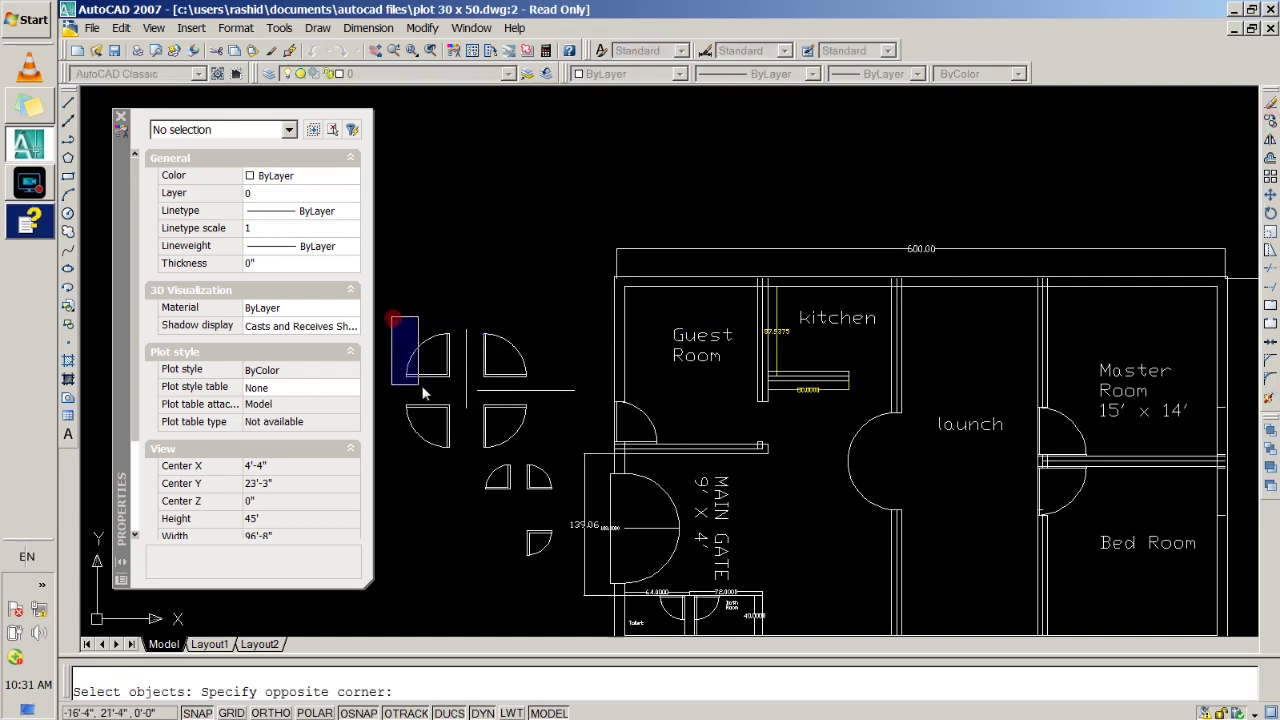
pyautogui.click(459, 397)
pyautogui.press('Return')
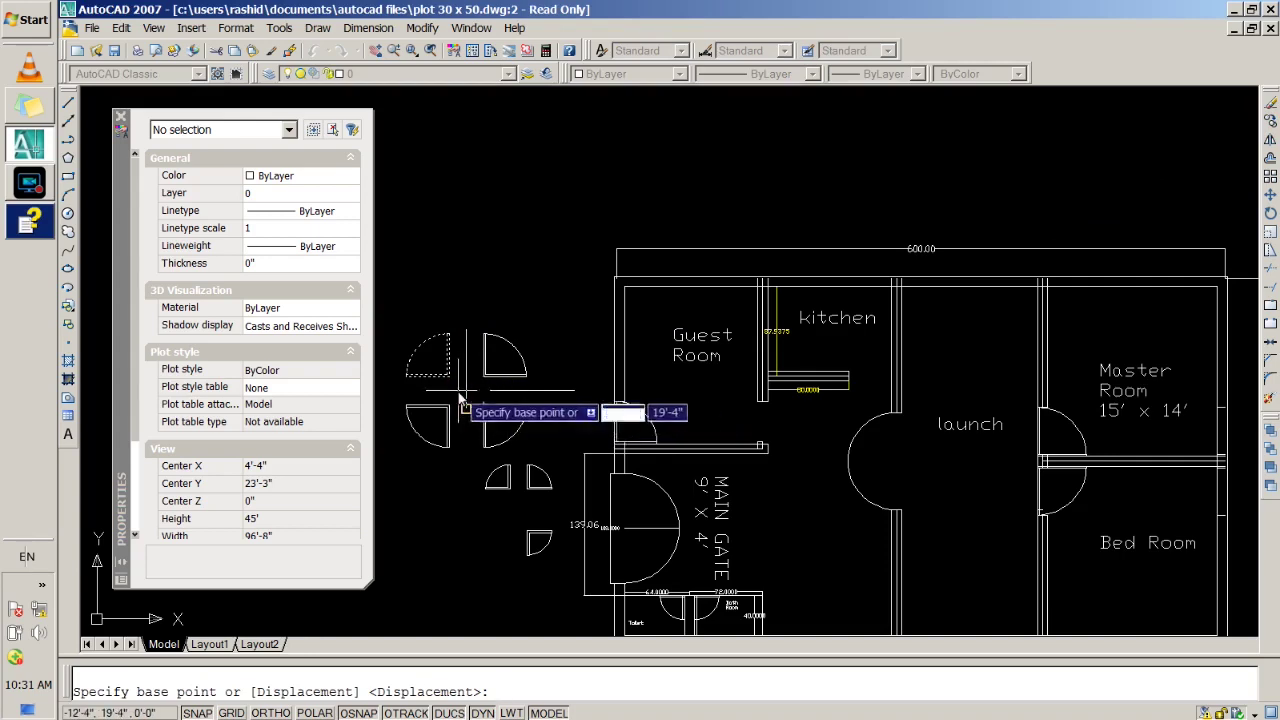
# Copy the upper-left door from its base point to the Guest Room wall intersection.
pyautogui.click(449, 384)
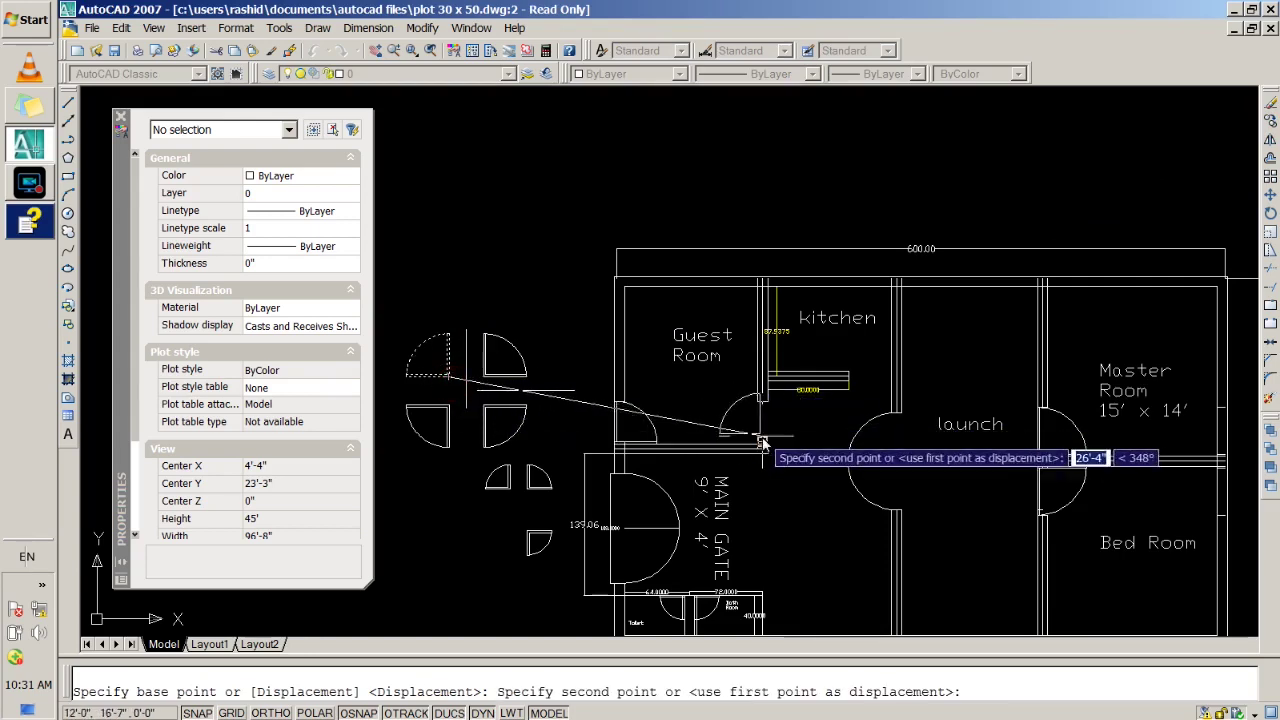
pyautogui.scroll(3, 757, 443)
pyautogui.scroll(-2, 695, 390)
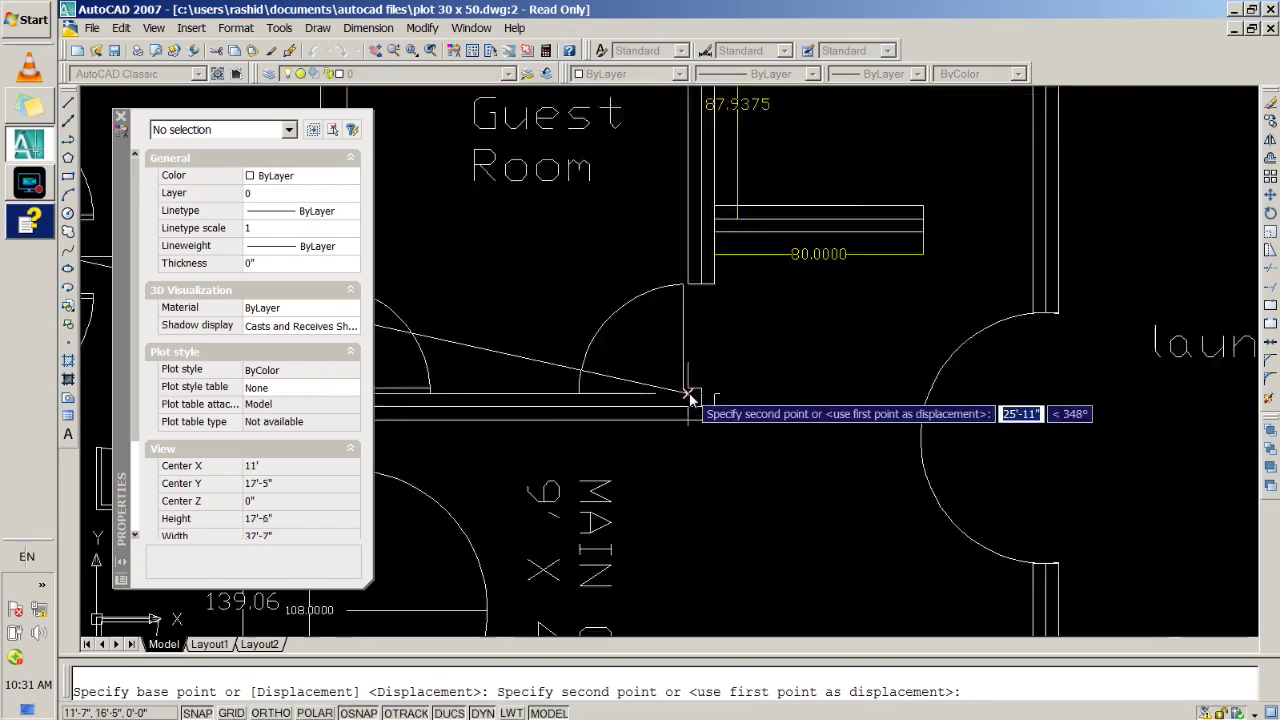
pyautogui.scroll(-1, 695, 390)
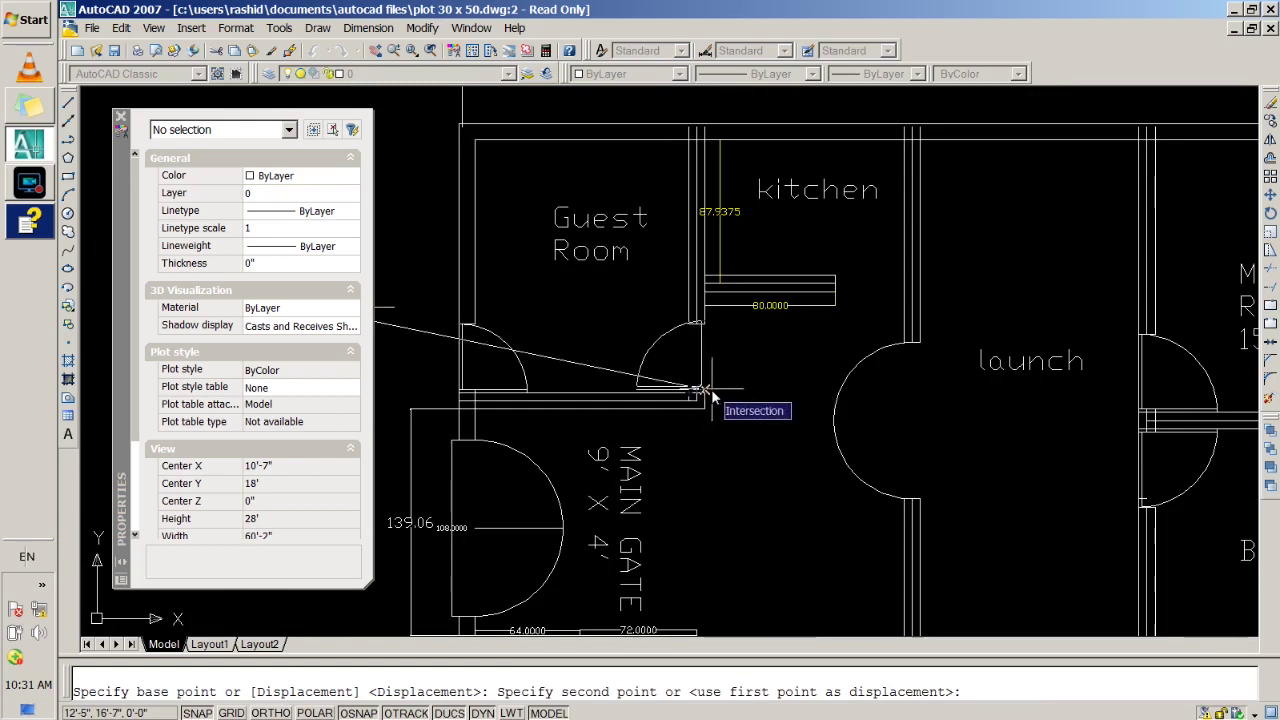
pyautogui.scroll(1, 705, 393)
pyautogui.click(700, 395)
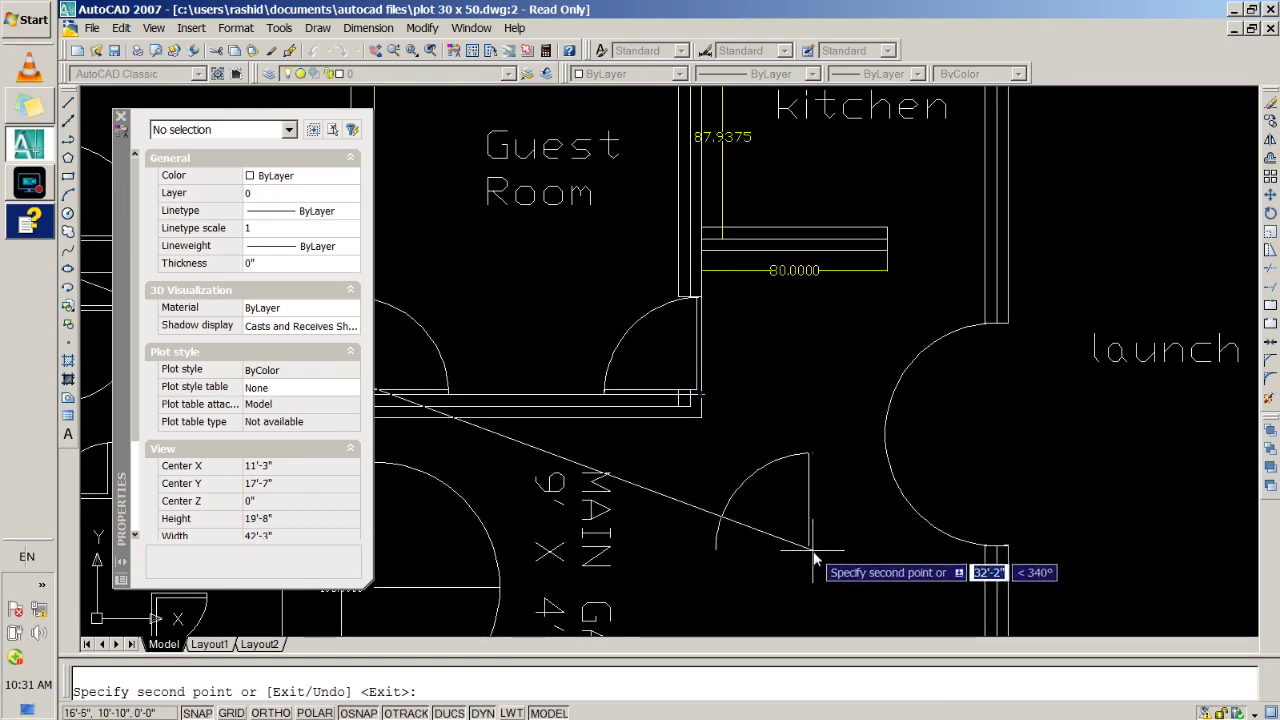
pyautogui.press('Return')
pyautogui.scroll(-5, 604, 430)
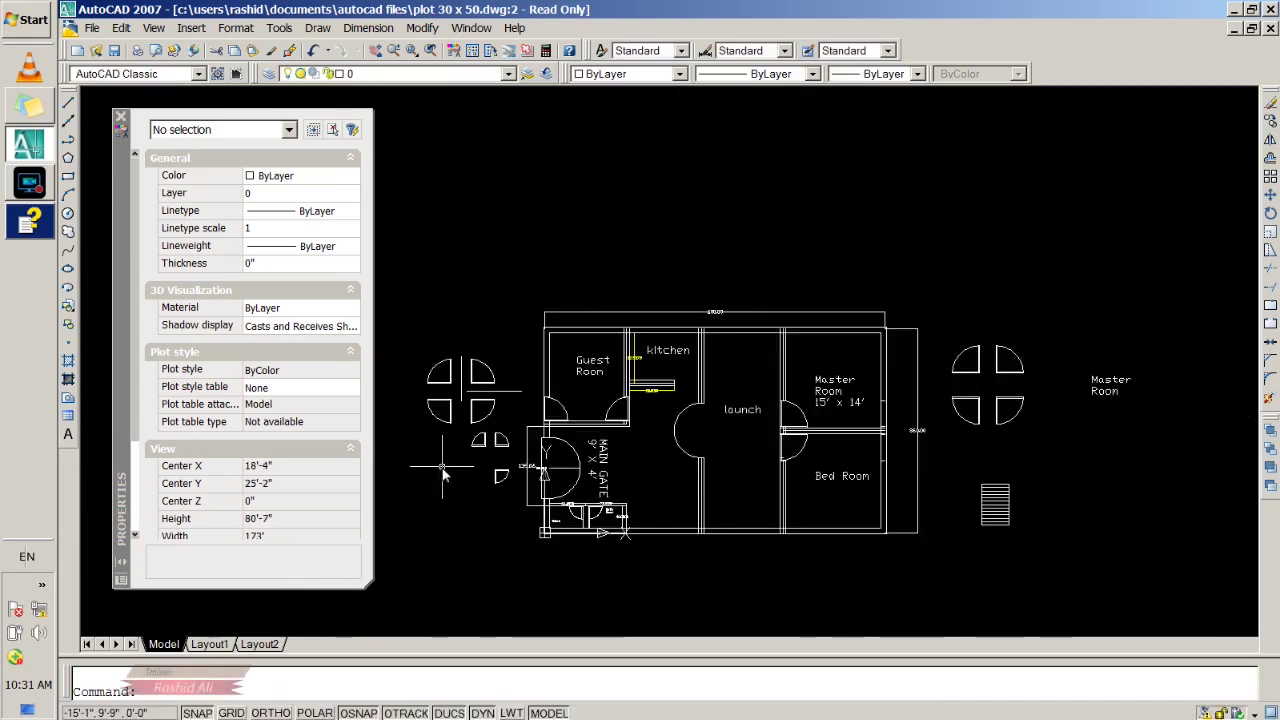
# Zoom in and pan to frame the Bath Room and the lower wall near the MAIN GATE.
pyautogui.scroll(1, 478, 425)
pyautogui.scroll(2, 520, 390)
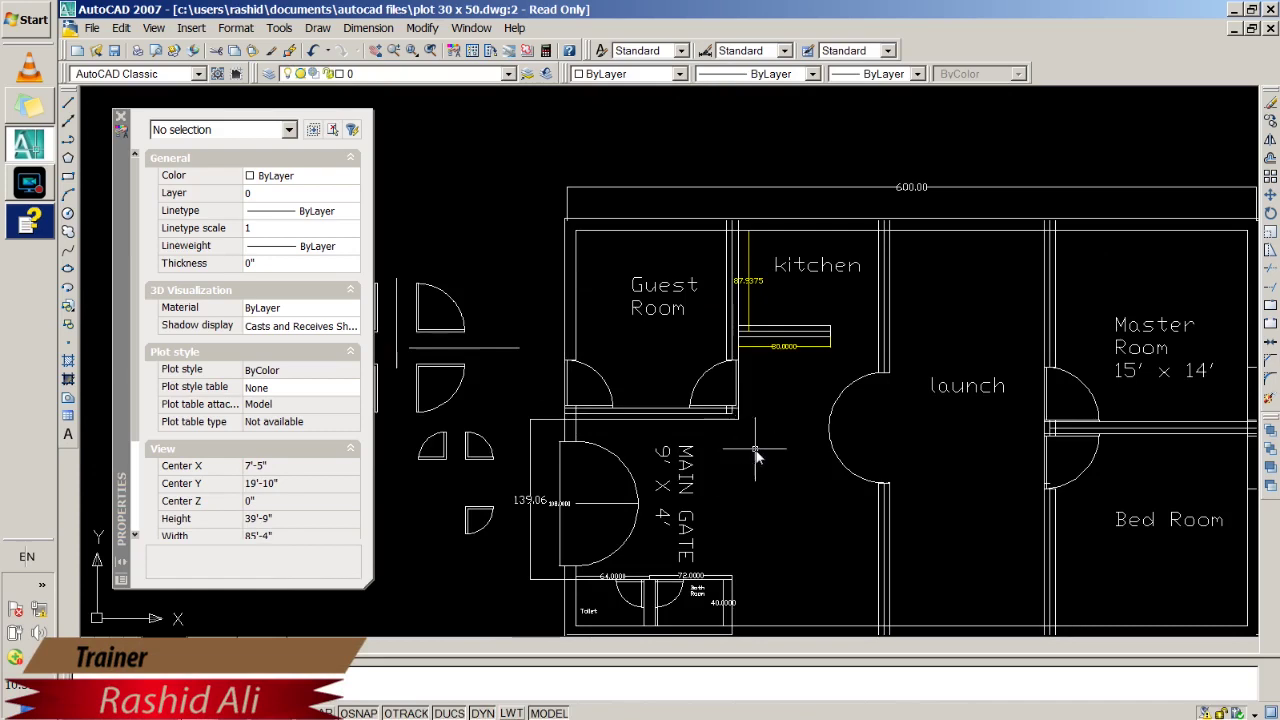
pyautogui.scroll(-2, 810, 452)
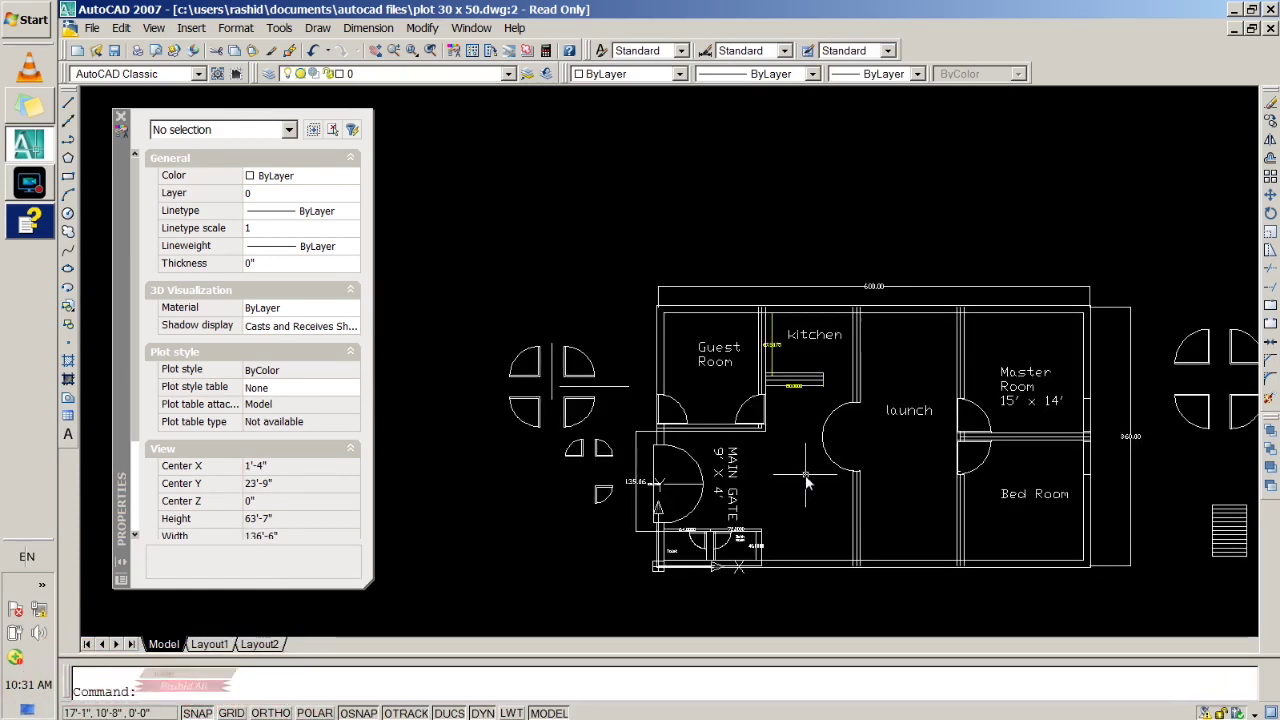
pyautogui.moveTo(808, 483); pyautogui.dragTo(659, 412, button='middle')
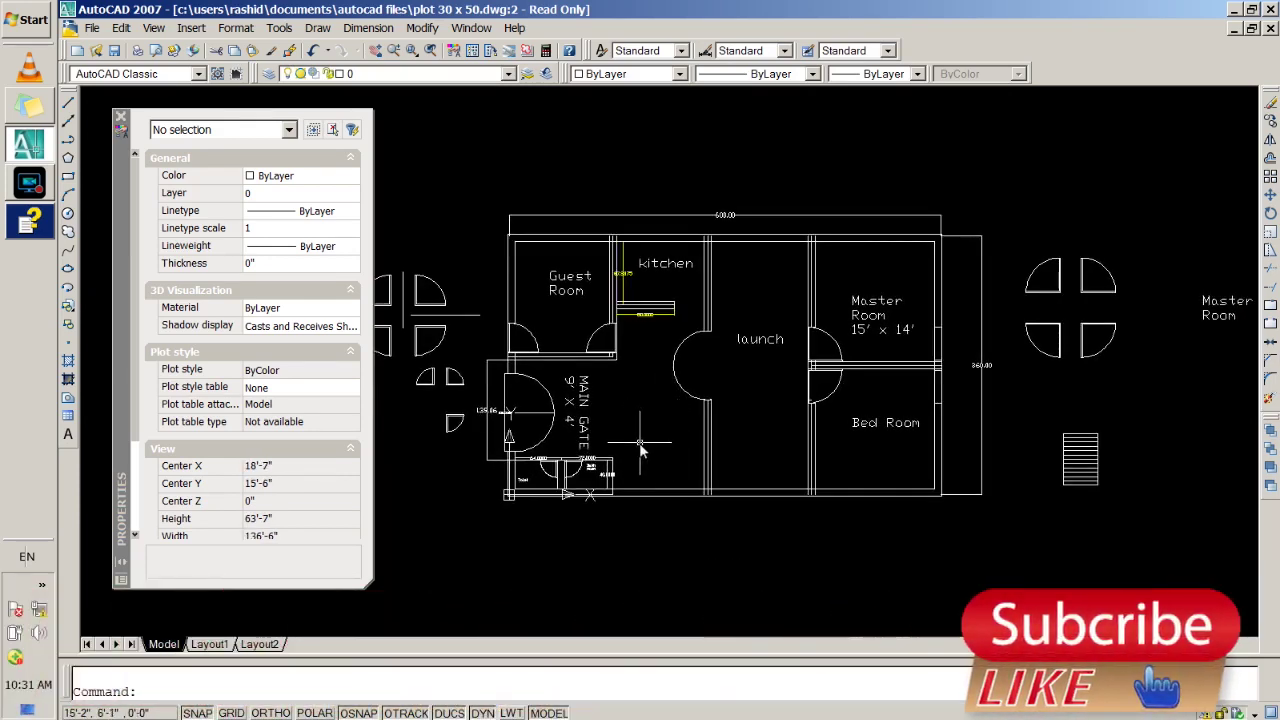
pyautogui.scroll(2, 639, 473)
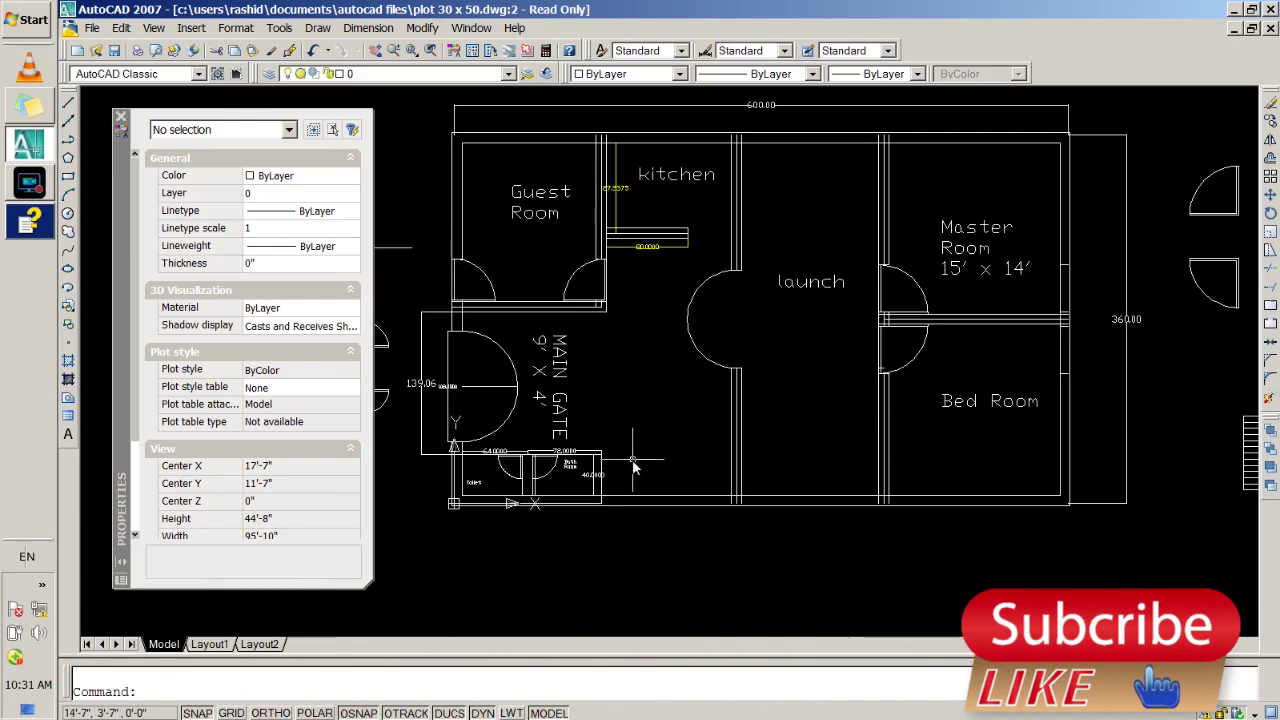
pyautogui.scroll(-2, 630, 240)
pyautogui.moveTo(650, 364); pyautogui.dragTo(630, 362, button='middle')
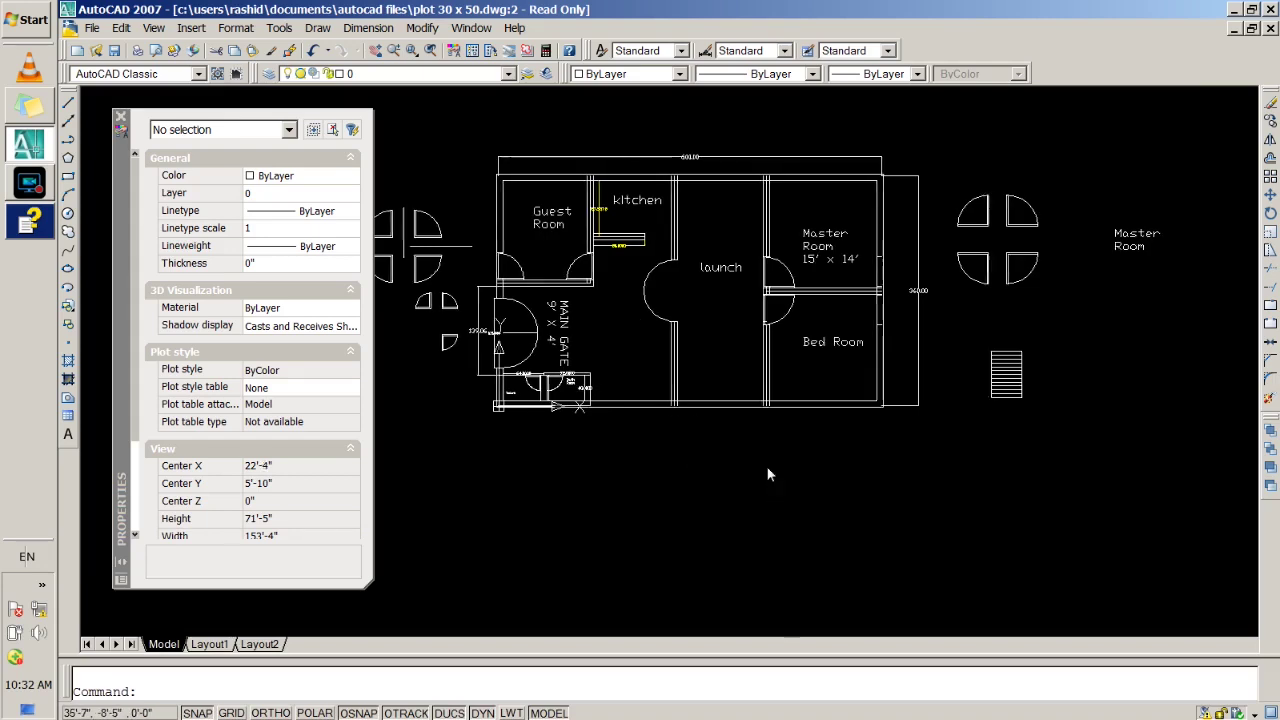
pyautogui.moveTo(693, 398); pyautogui.dragTo(658, 352, button='middle')
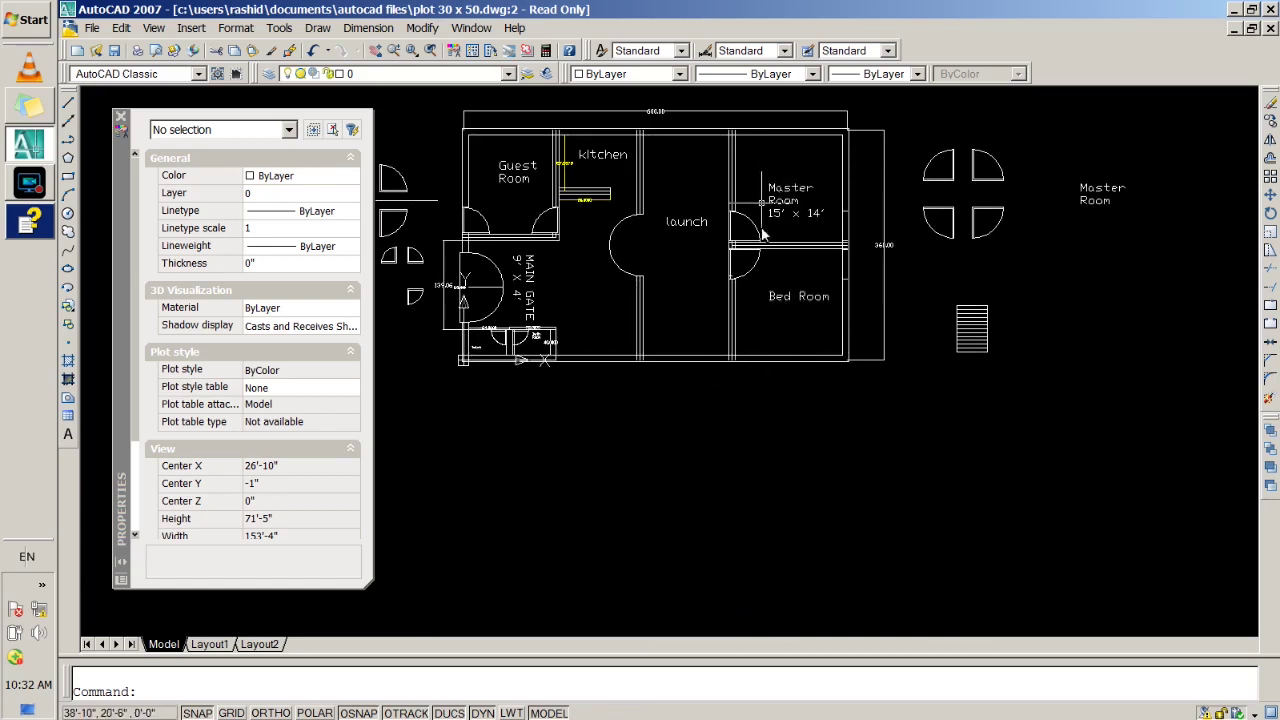
pyautogui.scroll(2, 610, 420)
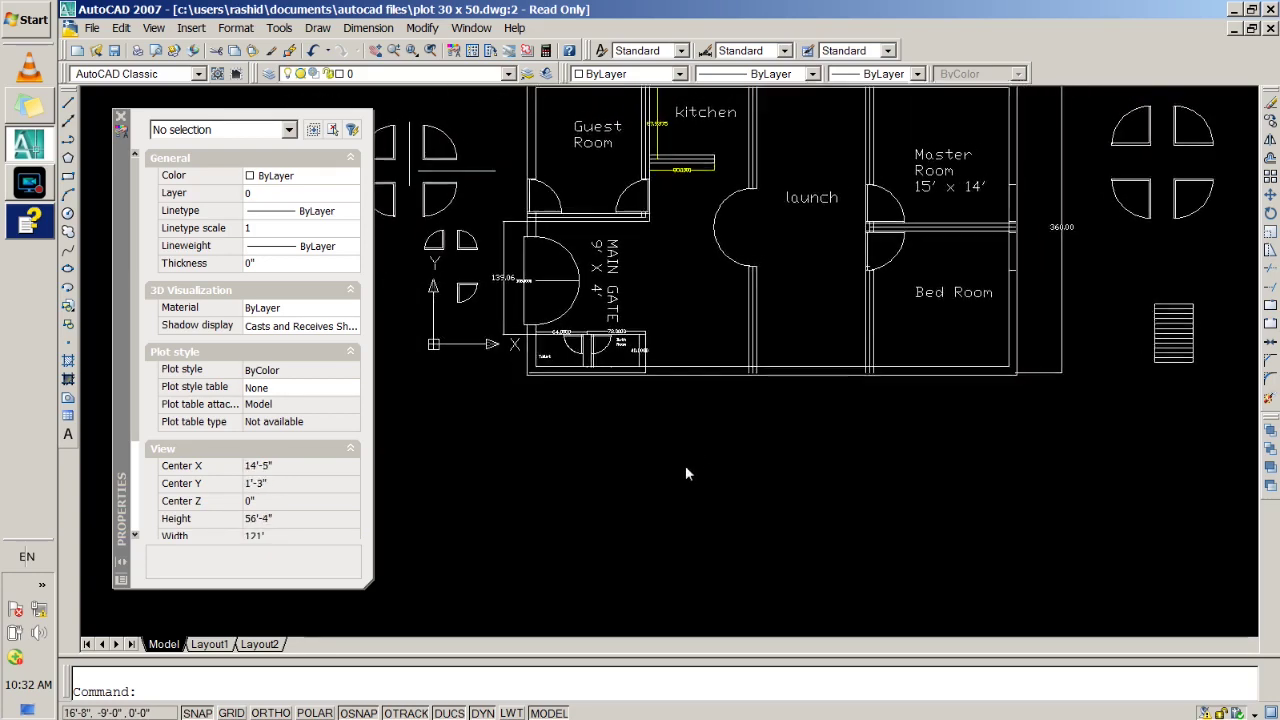
pyautogui.moveTo(686, 473); pyautogui.dragTo(678, 483, button='middle')
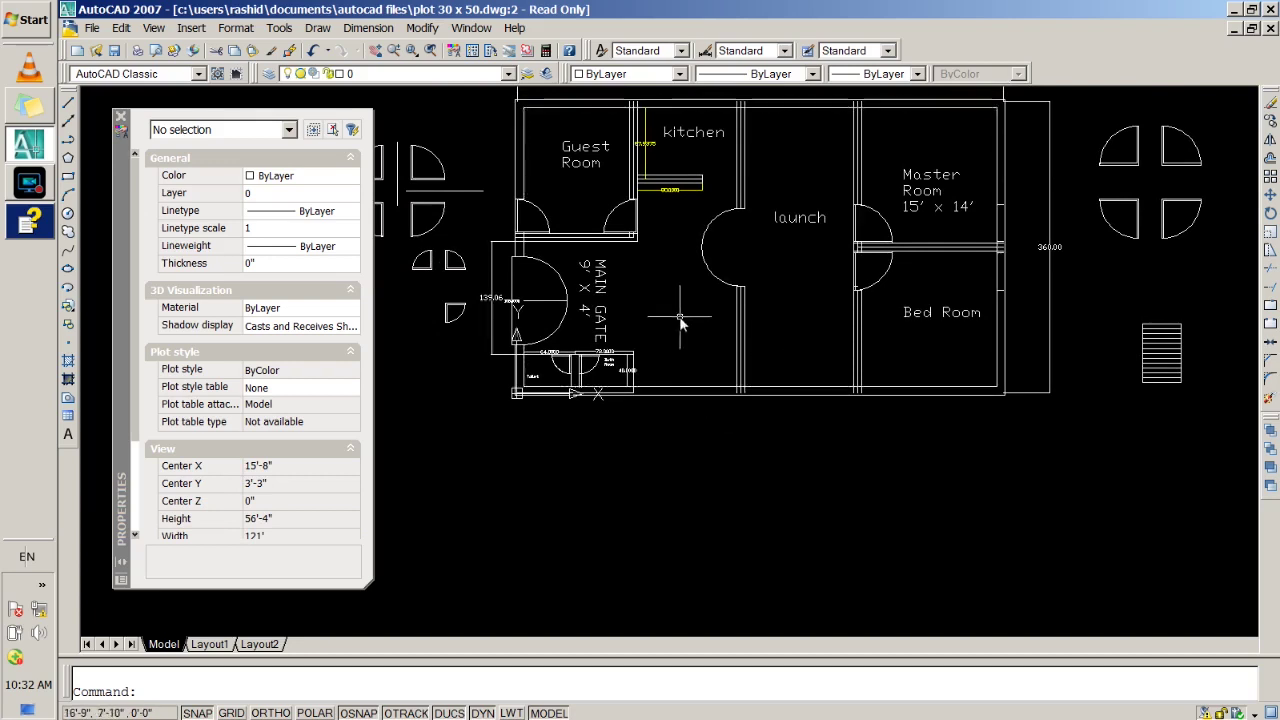
pyautogui.scroll(3, 687, 410)
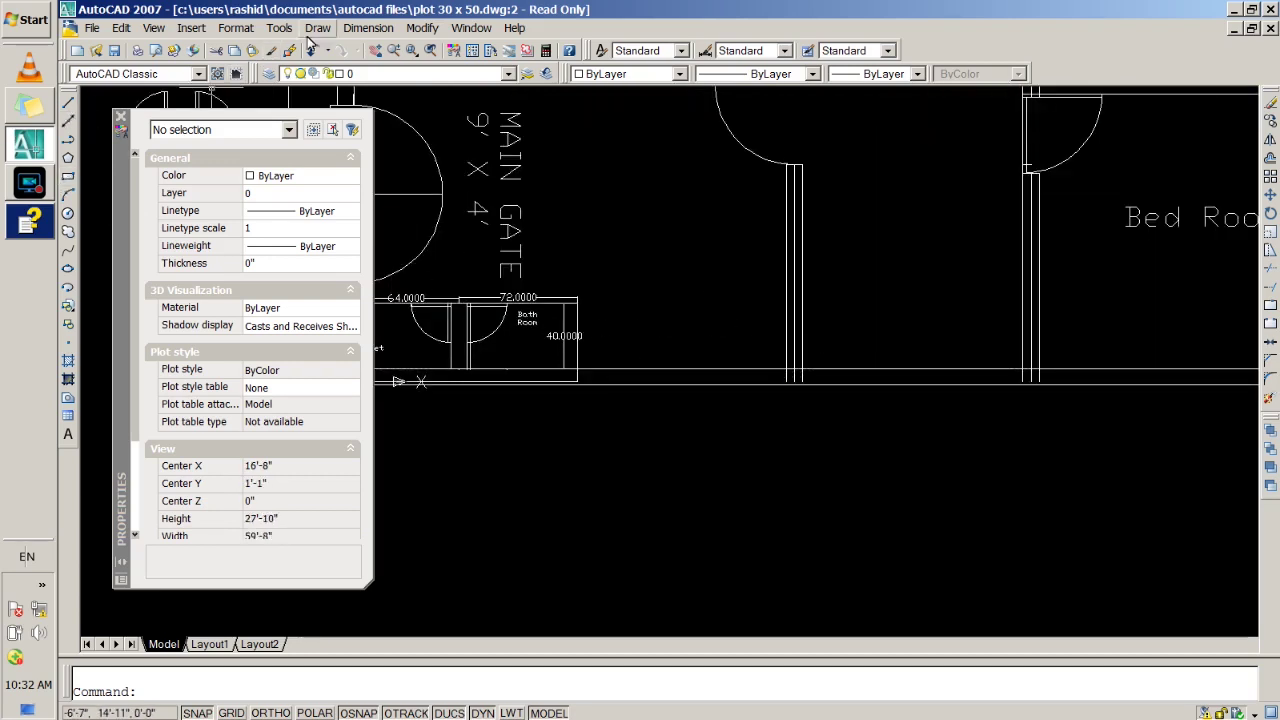
# Add a 127.0000 linear dimension from the Bath Room corner to the wall, placed below.
pyautogui.click(368, 27)
pyautogui.click(375, 78)
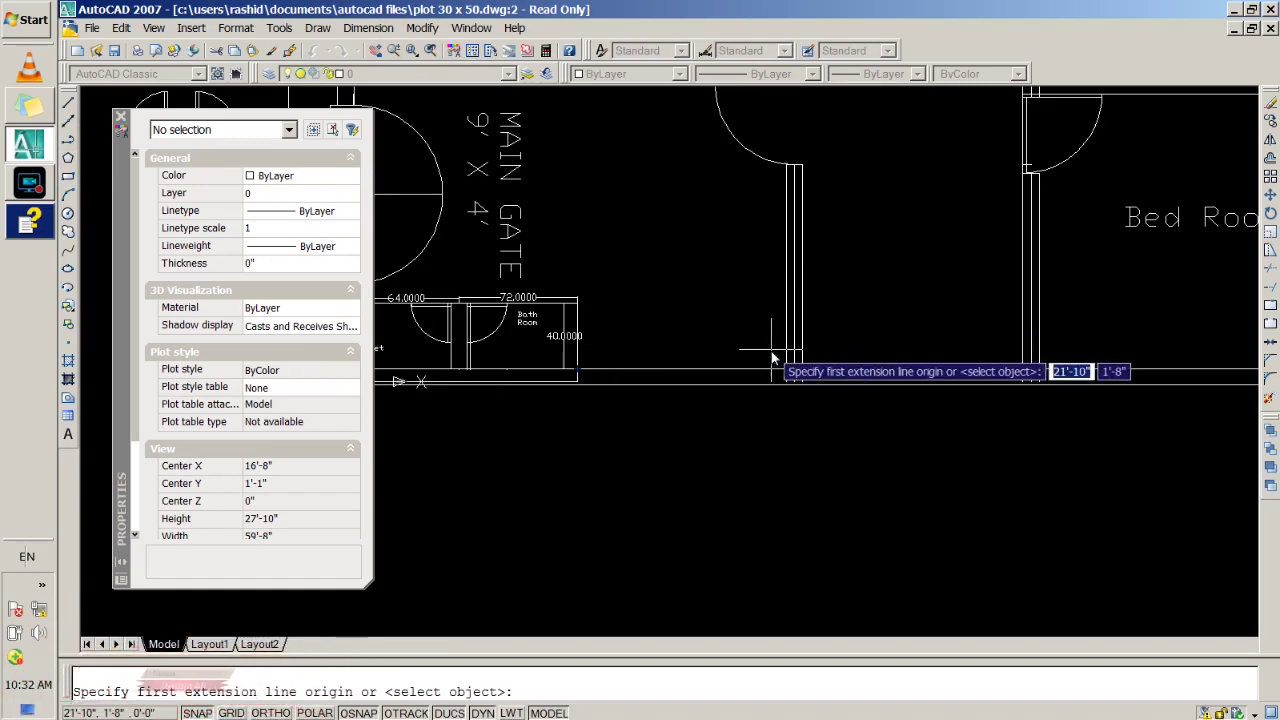
pyautogui.click(577, 369)
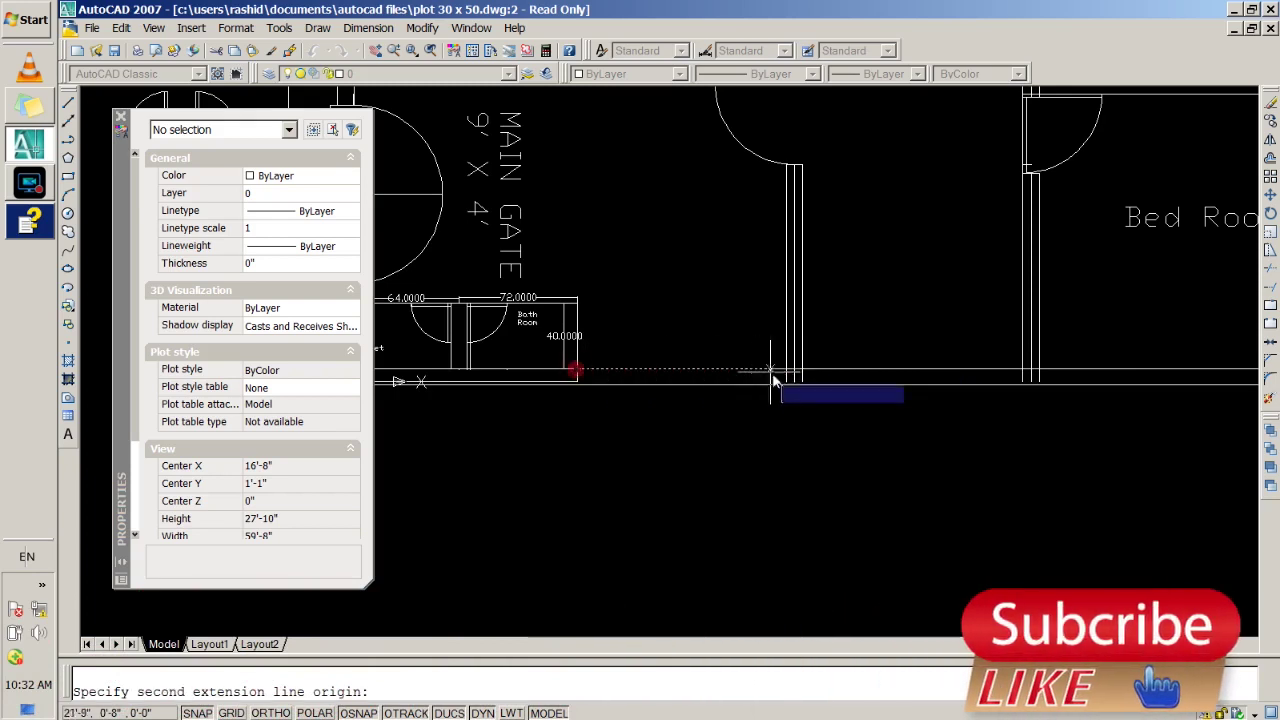
pyautogui.click(787, 378)
pyautogui.click(790, 441)
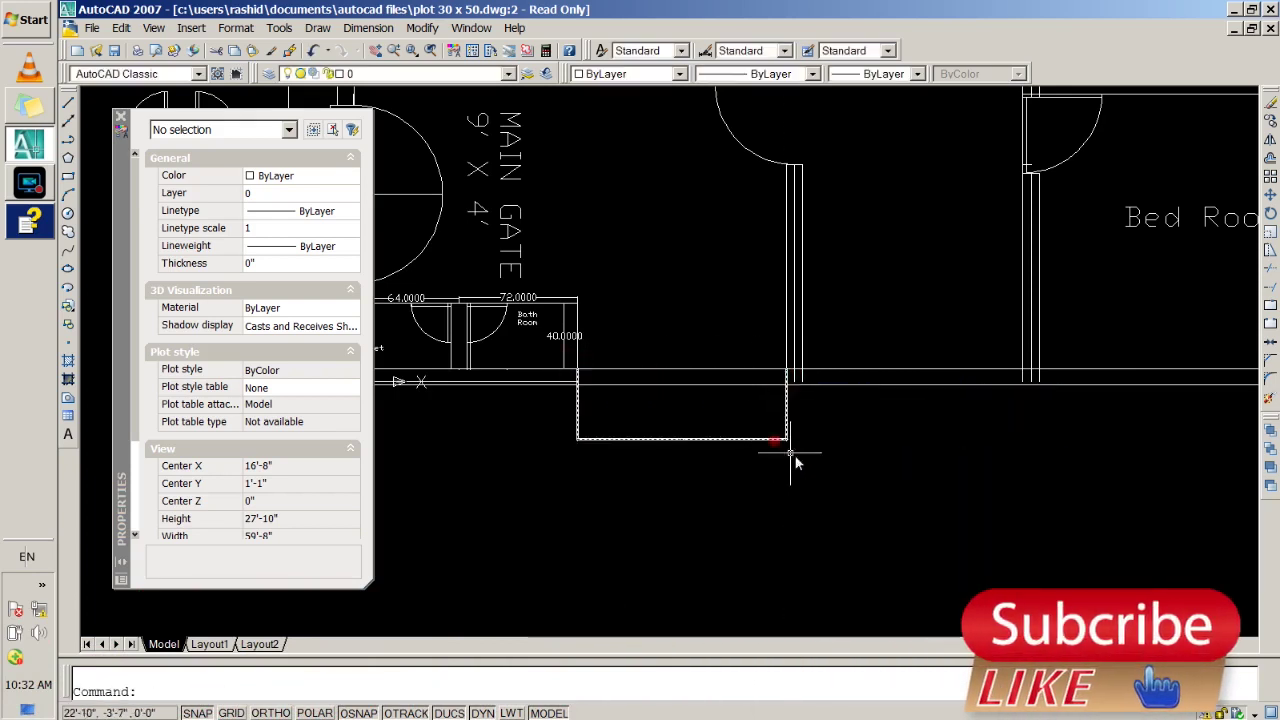
# Set the new dimension's text height to 4" in Properties.
pyautogui.click(680, 439)
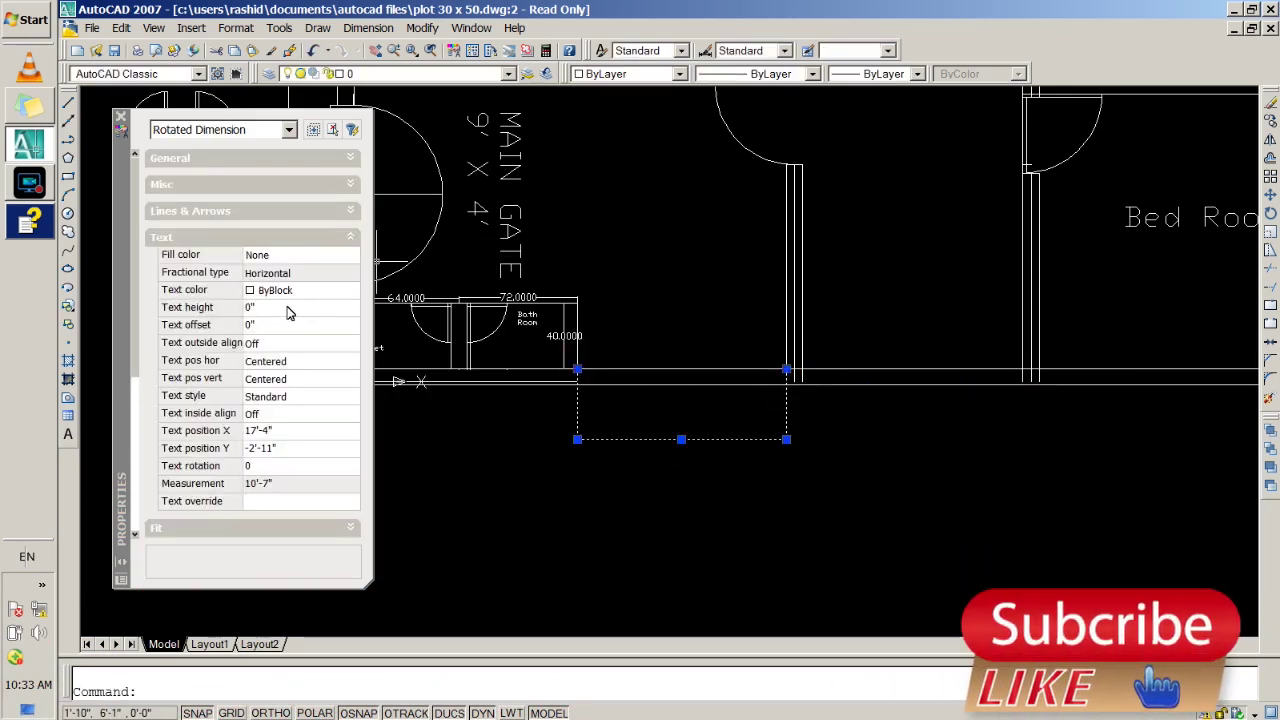
pyautogui.click(287, 310)
pyautogui.write('4')
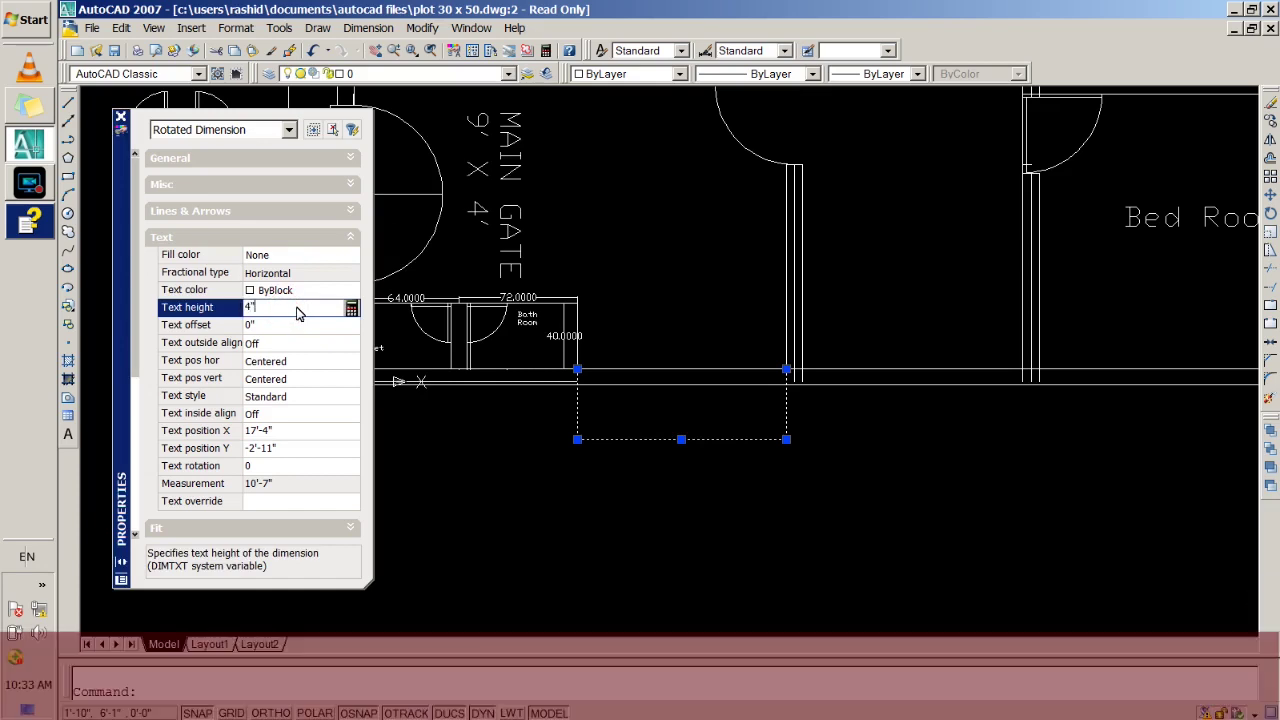
pyautogui.press('Escape')
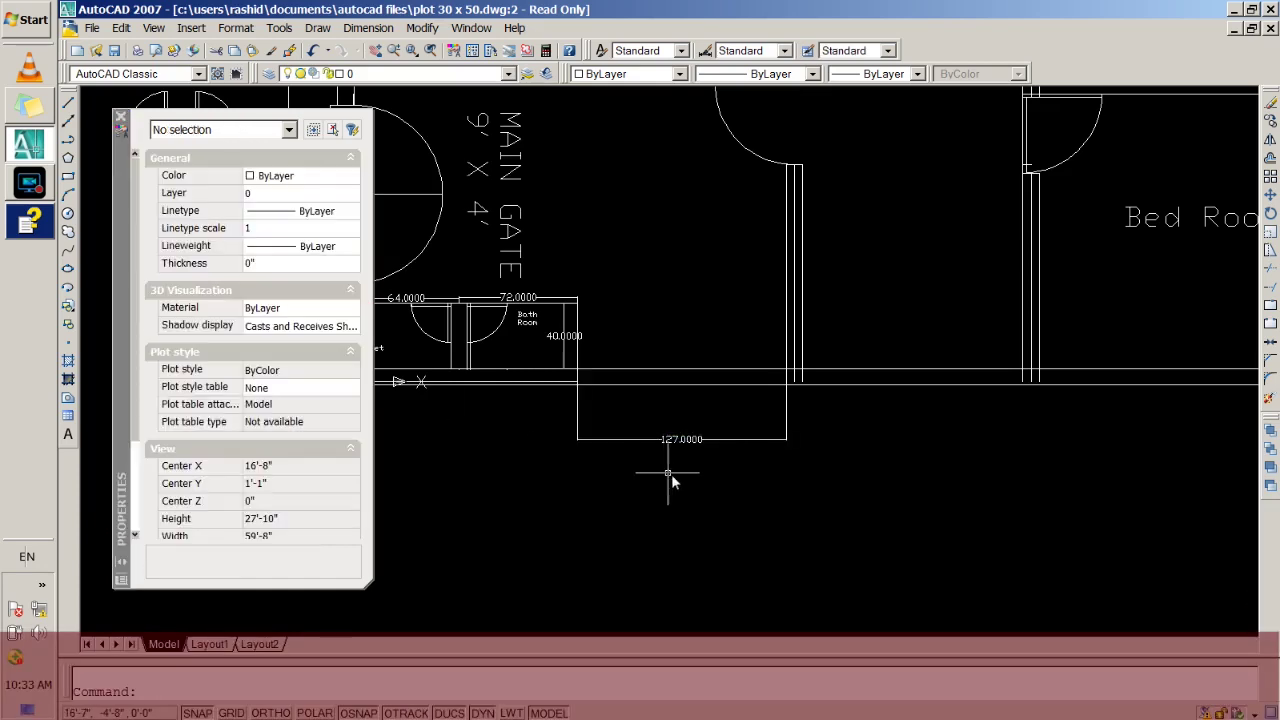
pyautogui.press('super+r')
pyautogui.write('CACL')
pyautogui.press('Return')
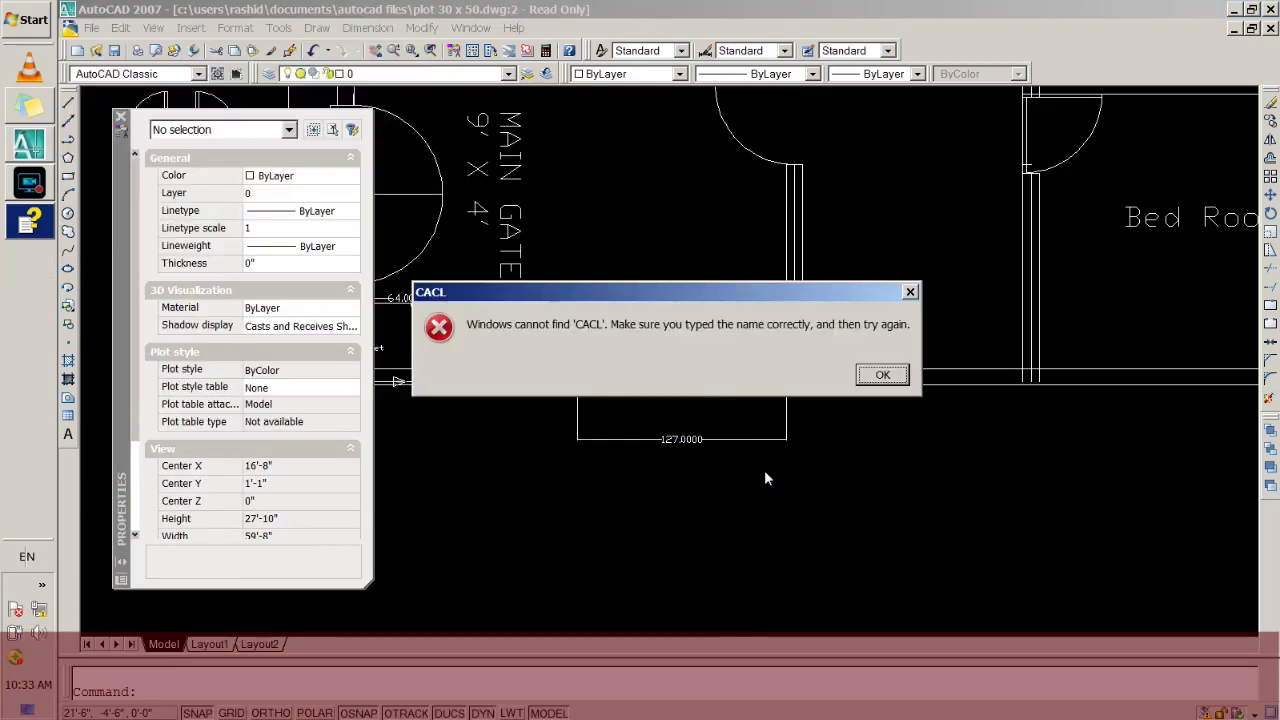
pyautogui.press('Return')
pyautogui.write('CALC')
pyautogui.press('Return')
pyautogui.write('12')
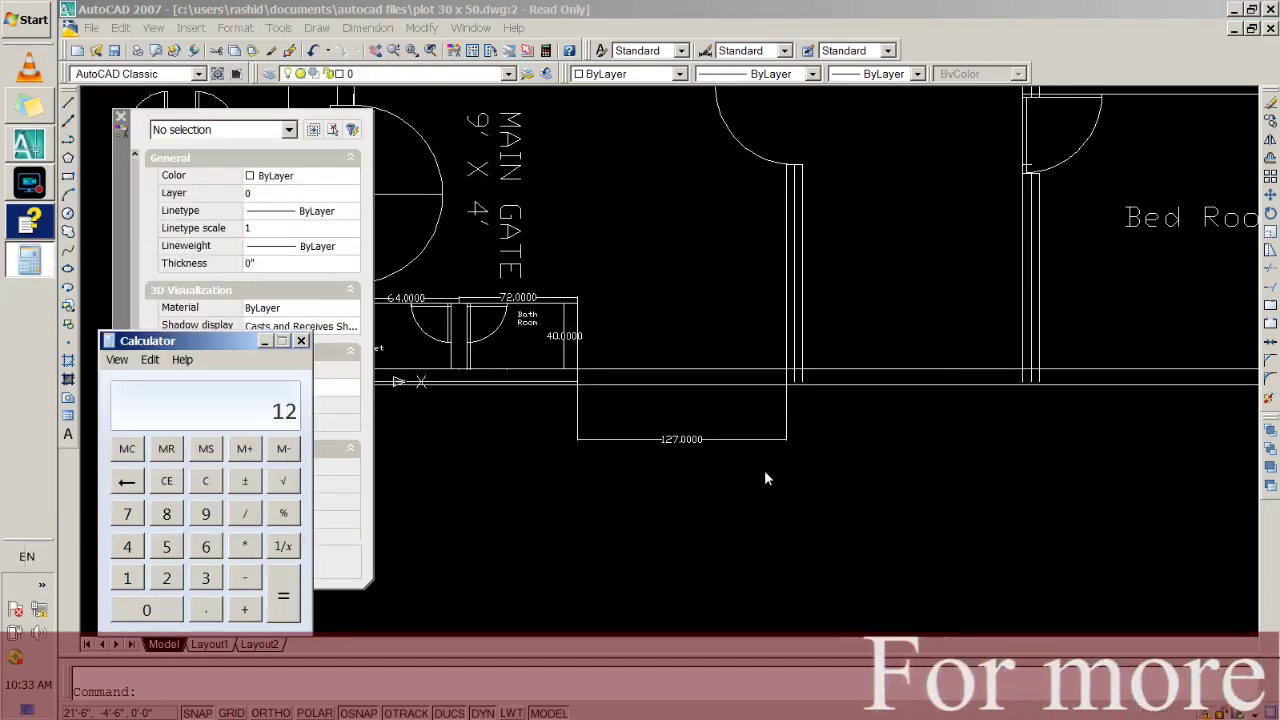
pyautogui.write('7/')
pyautogui.write('1')
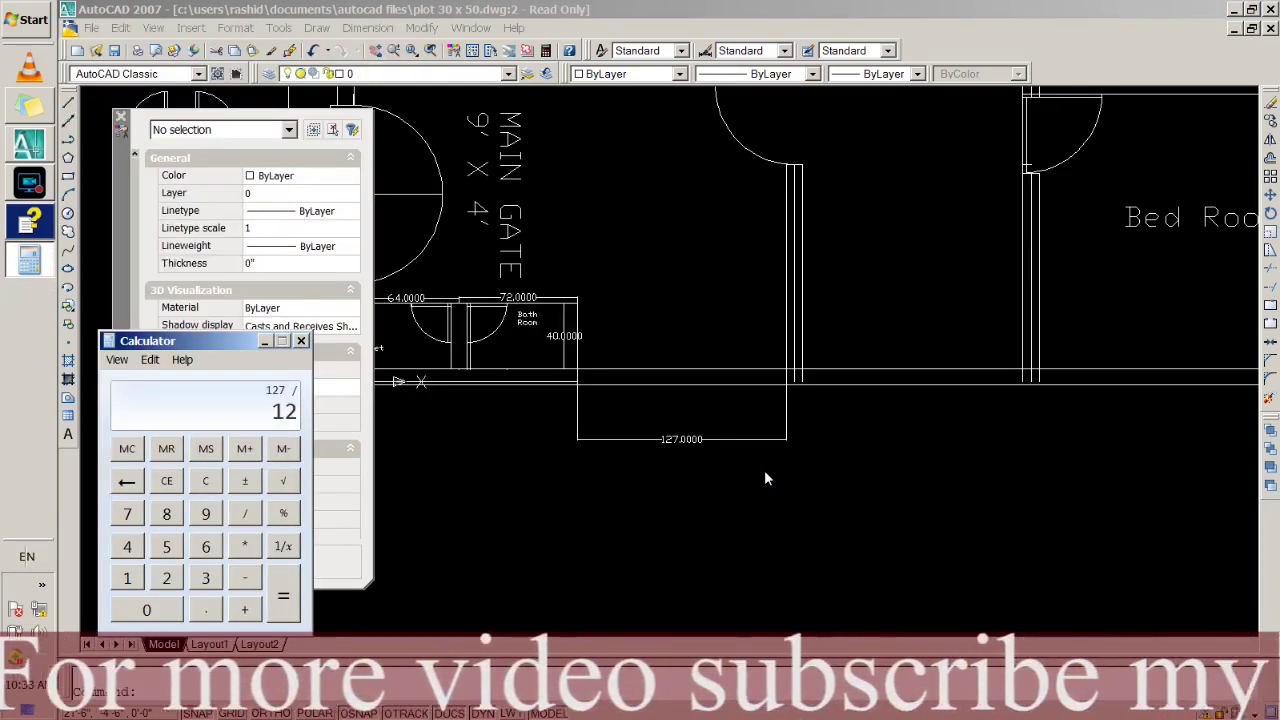
pyautogui.write('2')
pyautogui.press('Return')
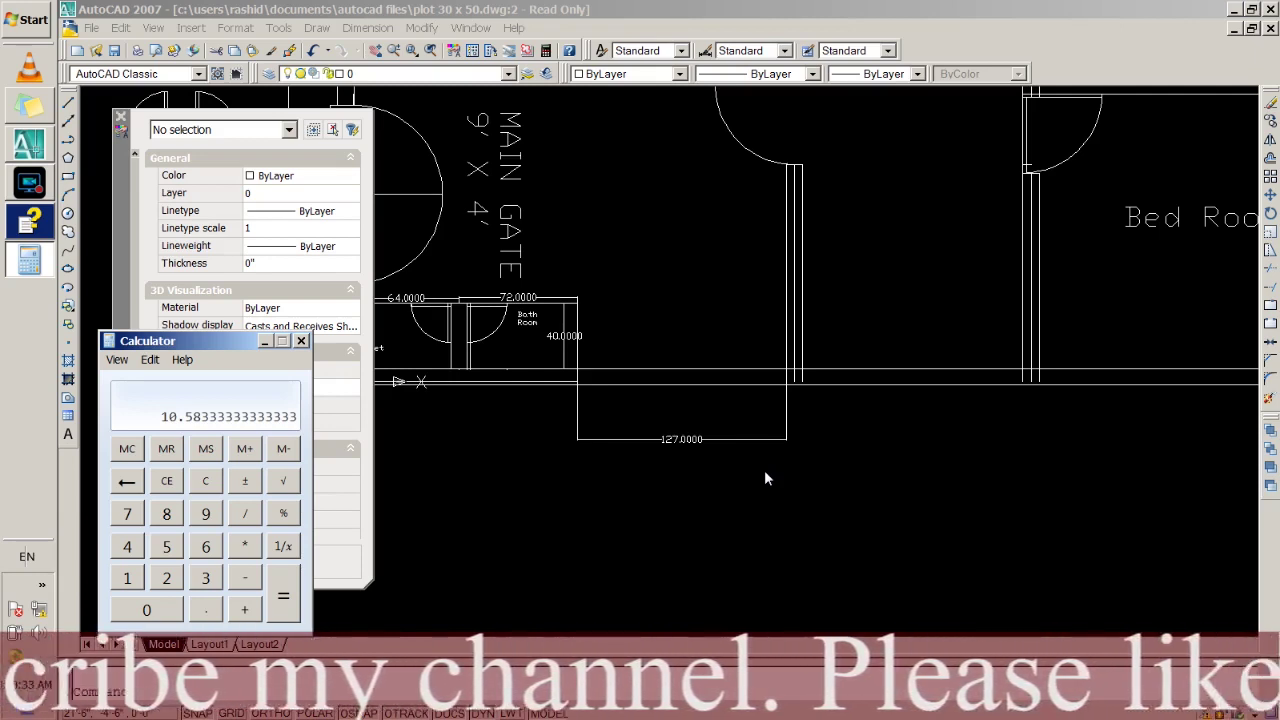
pyautogui.press('Escape')
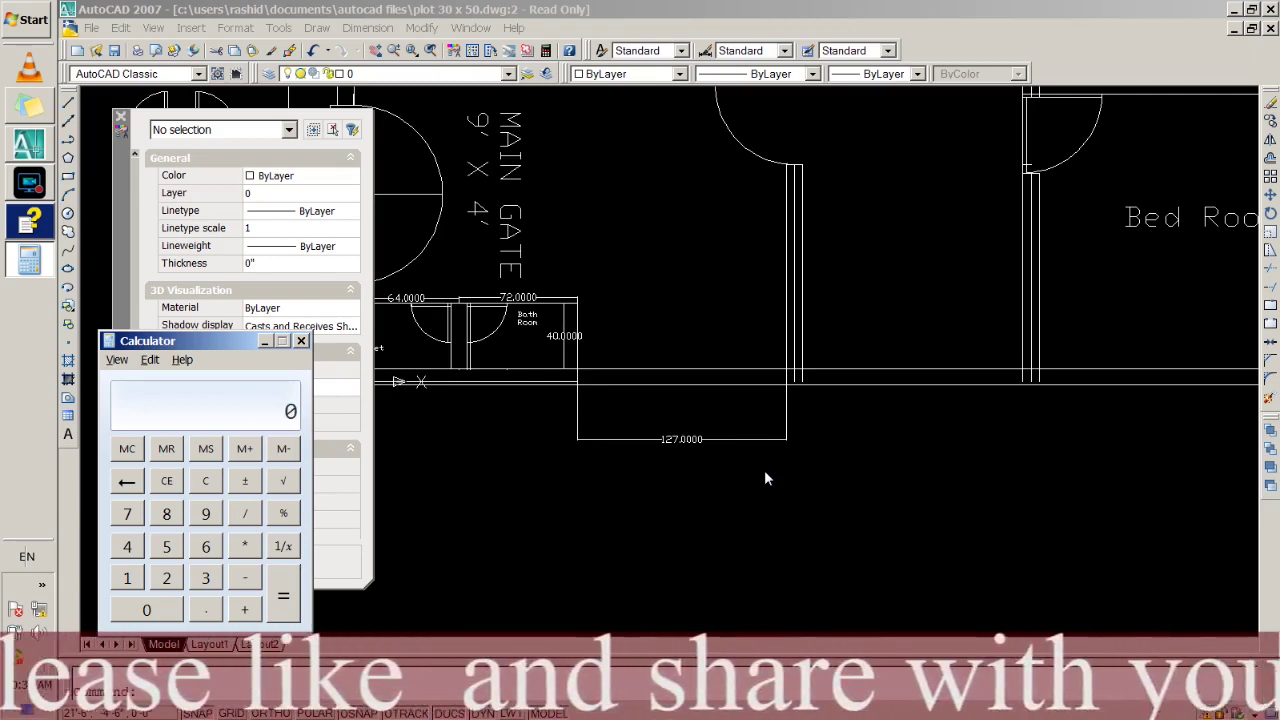
pyautogui.hotkey('alt', 'F4')
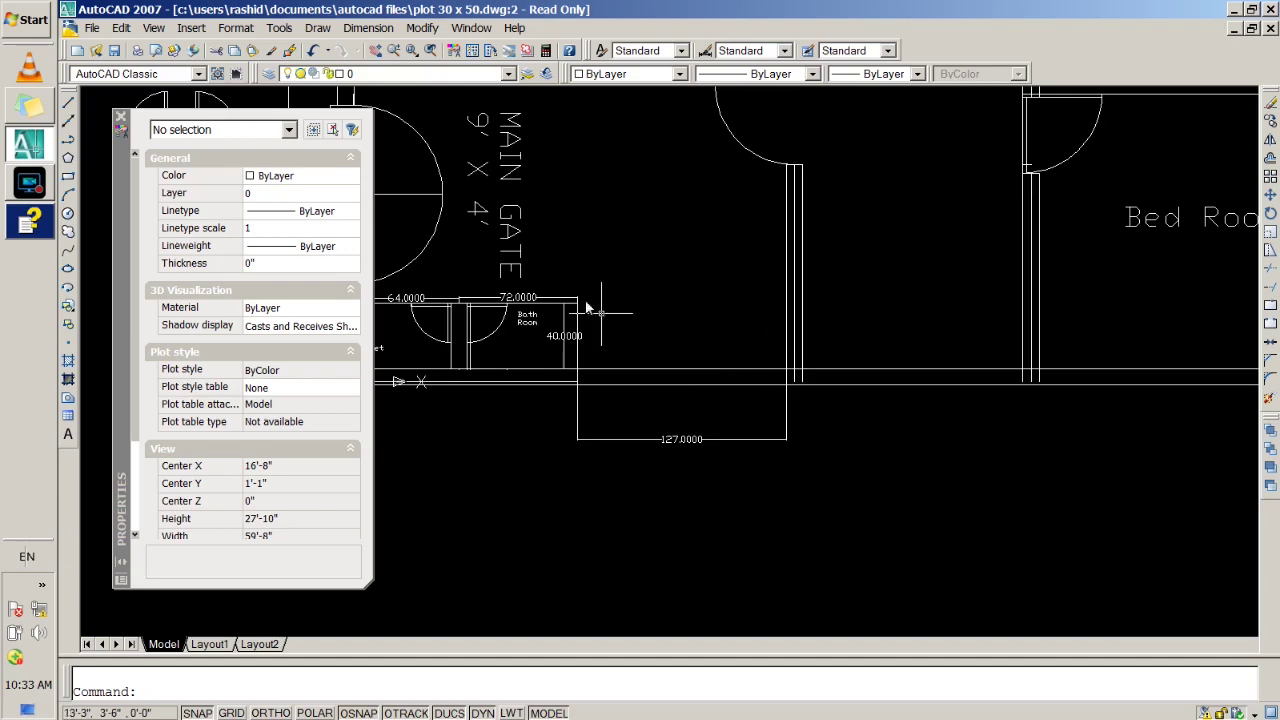
# Launch Windows Calculator with 'calc' from the Run prompt.
pyautogui.press('super+r')
pyautogui.write('calc')
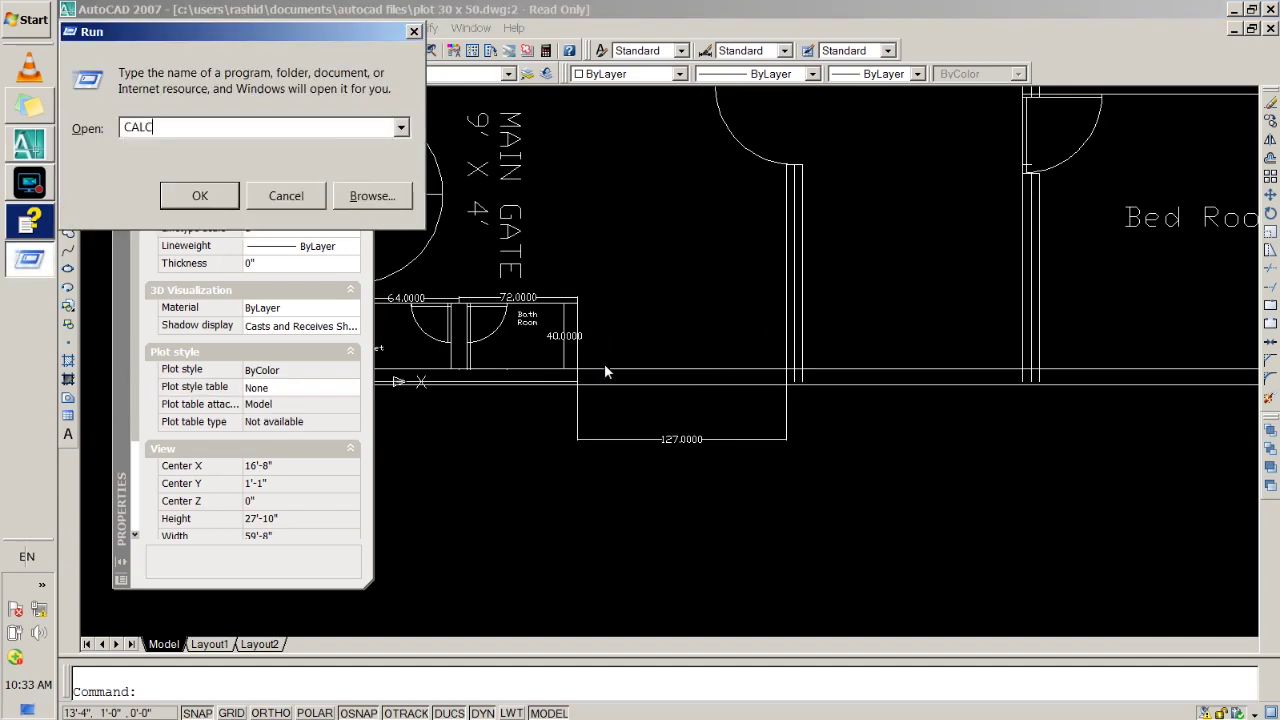
pyautogui.press('Return')
pyautogui.write('6')
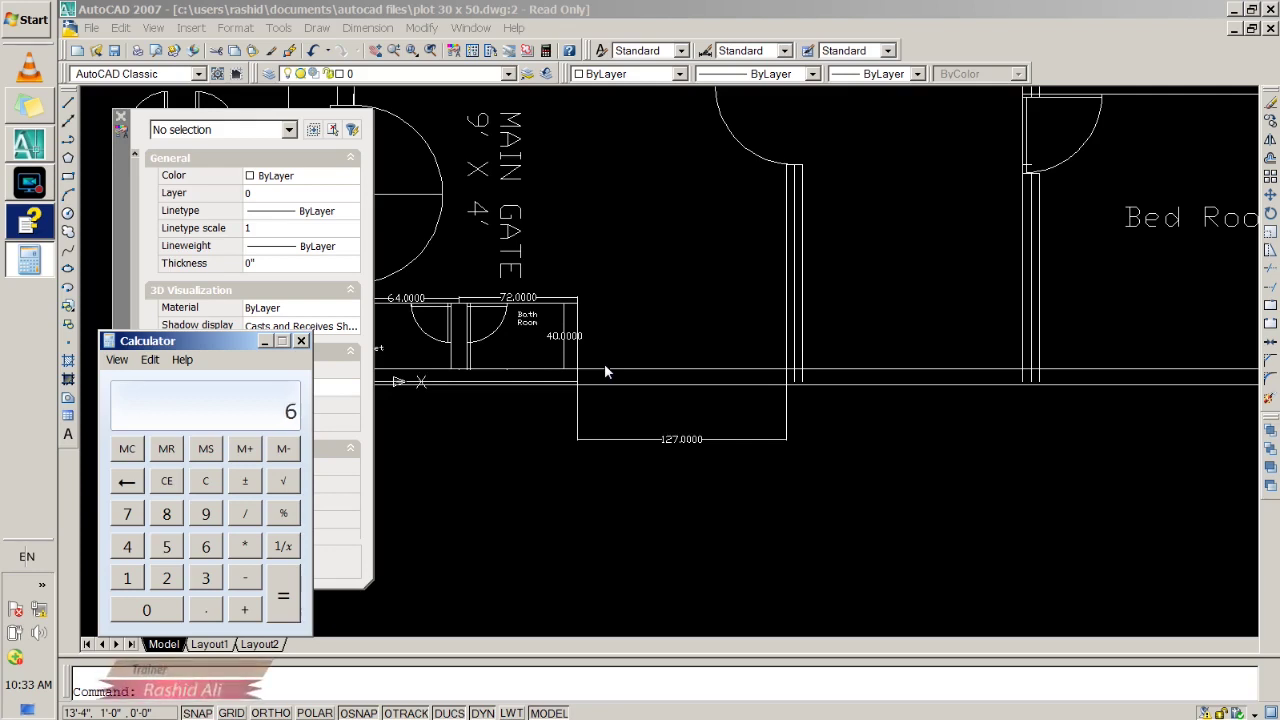
# Compute 6 * 2 = 12, then clear the display back to 0.
pyautogui.press('*')
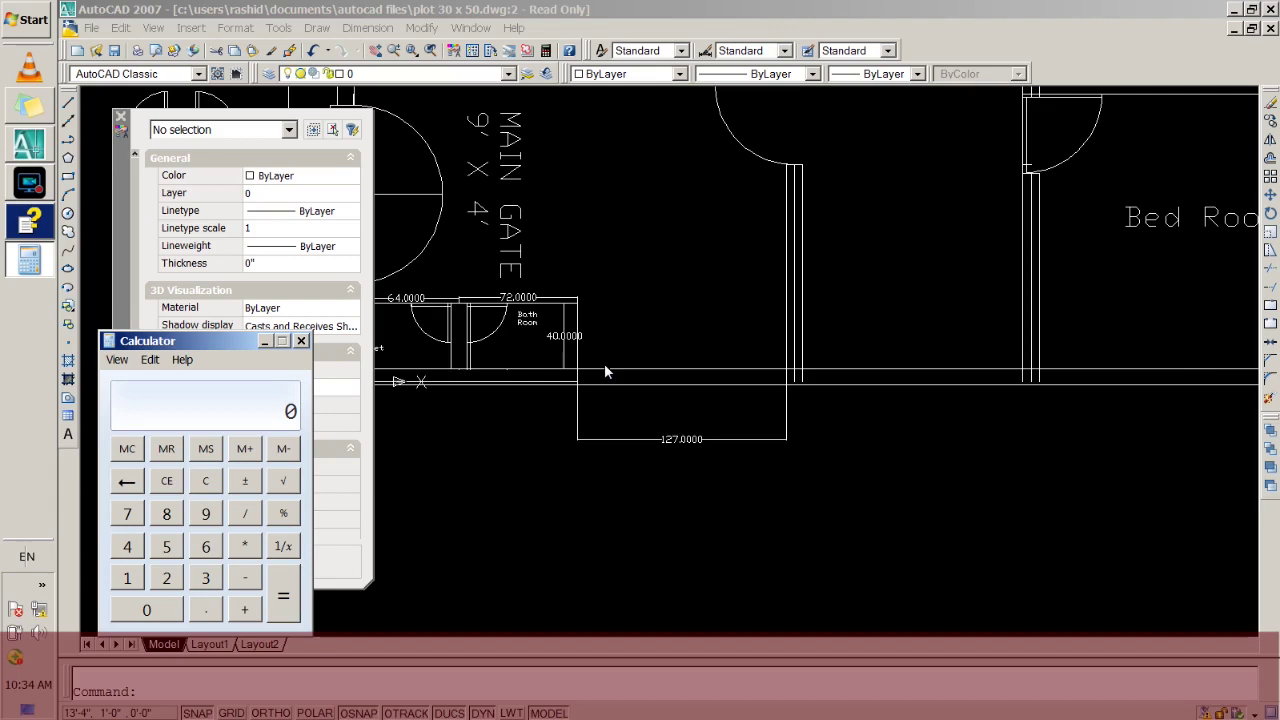
pyautogui.write('6')
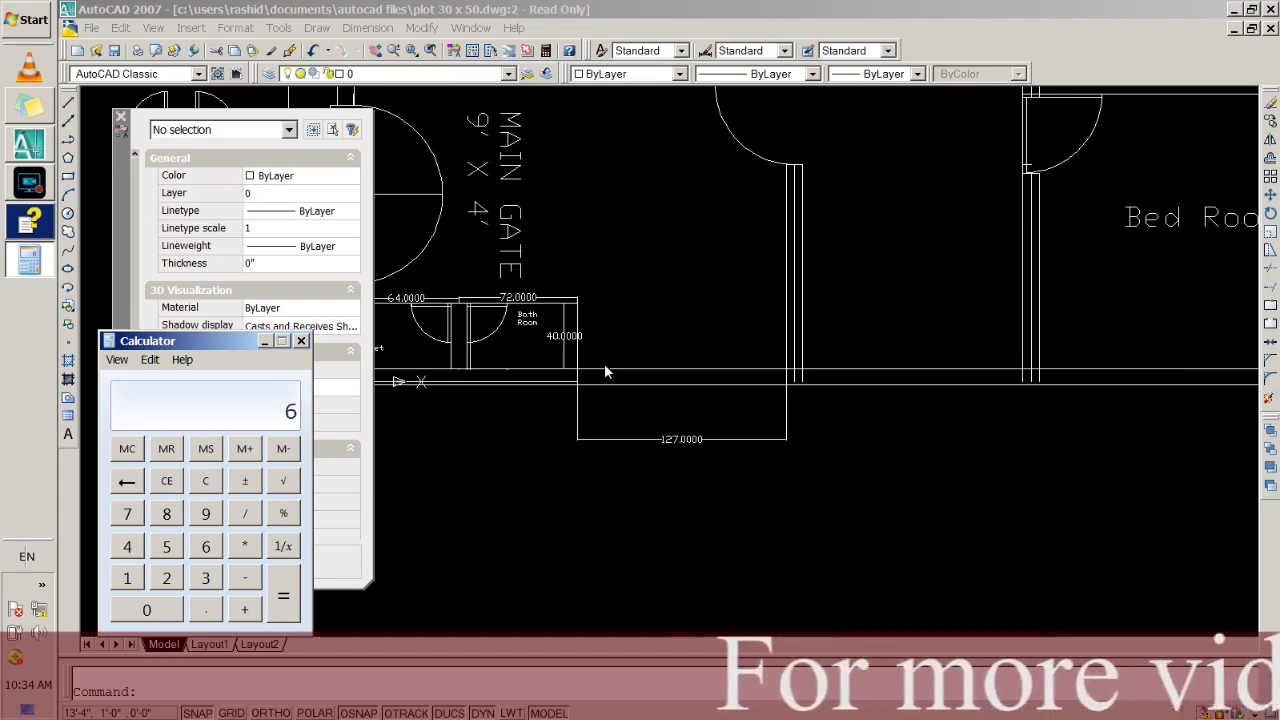
pyautogui.write('*2=')
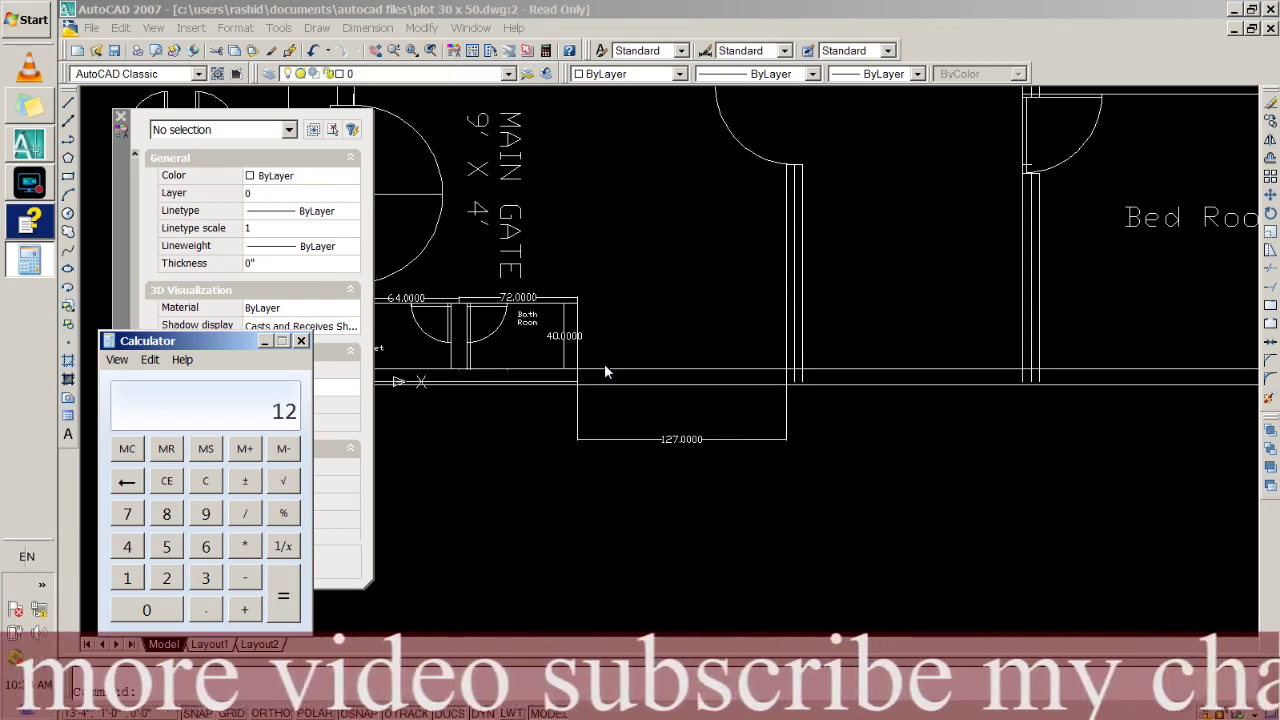
pyautogui.press('Escape')
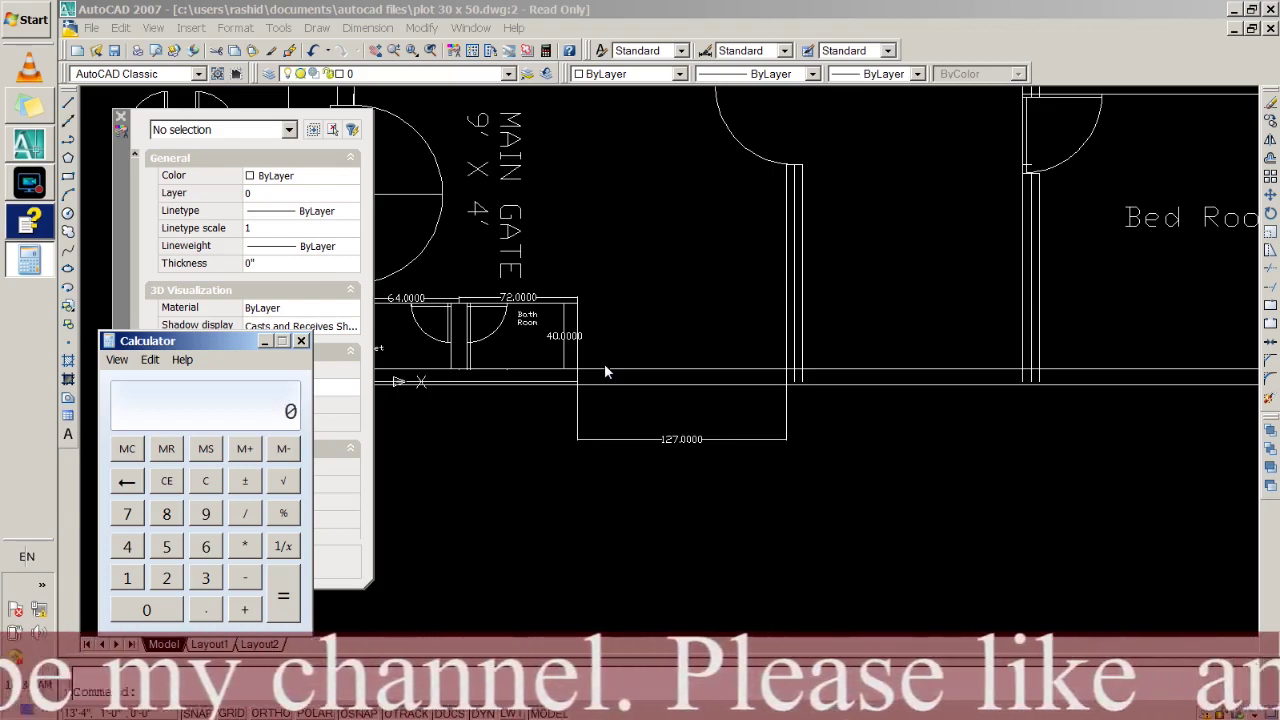
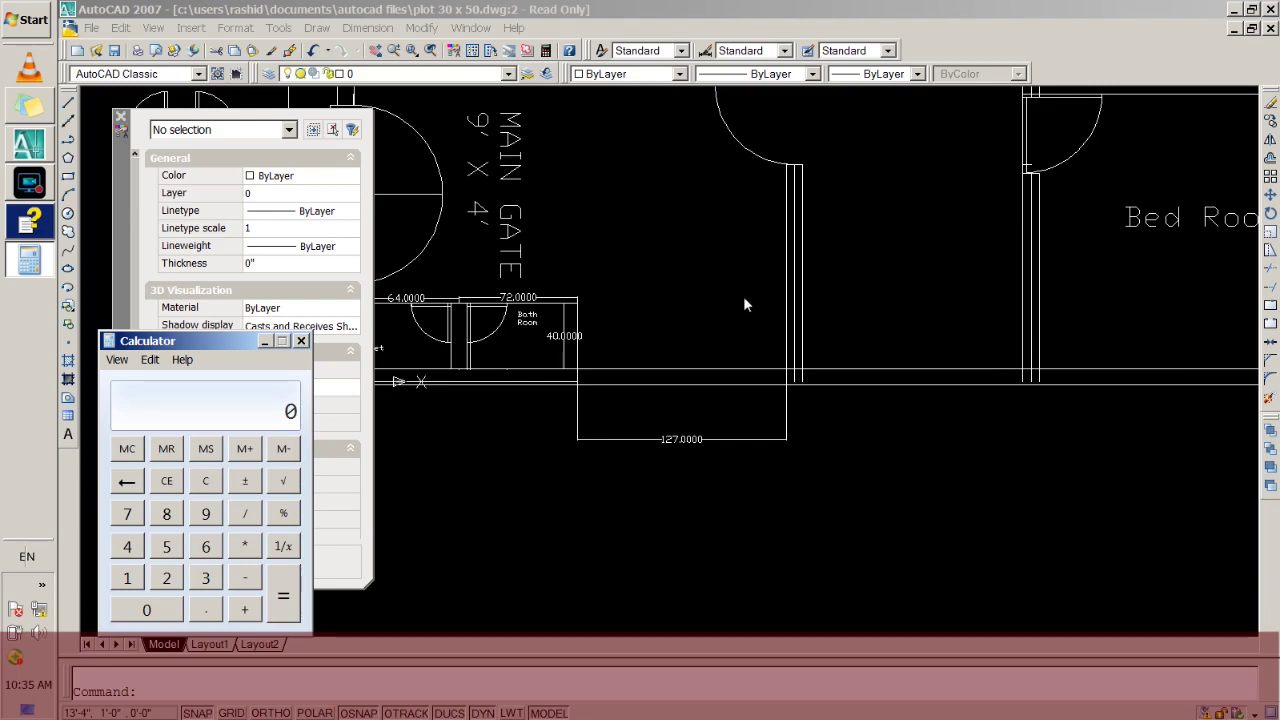
# Draw a rectangle 4' wide and 6' tall just right of the striped block.
pyautogui.click(938, 476)
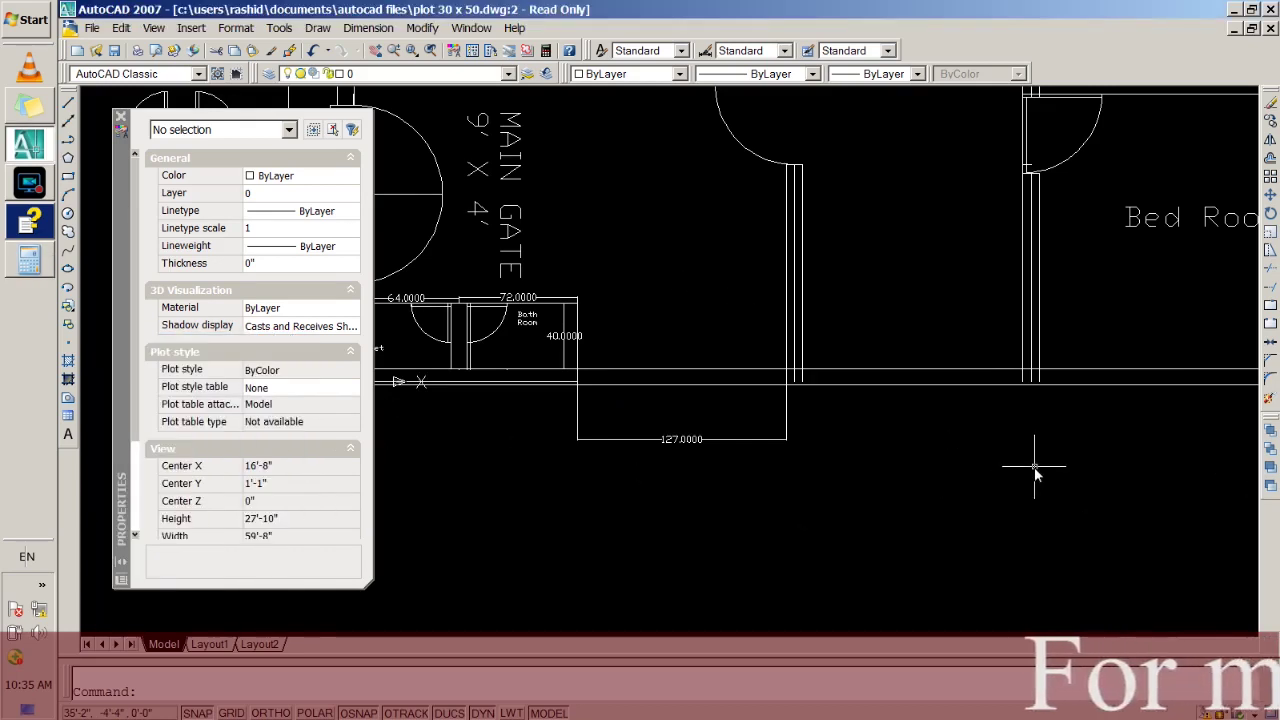
pyautogui.moveTo(957, 466)
pyautogui.mouseDown(button='middle')
pyautogui.moveTo(646, 482)
pyautogui.moveTo(396, 470)
pyautogui.mouseUp(button='middle')
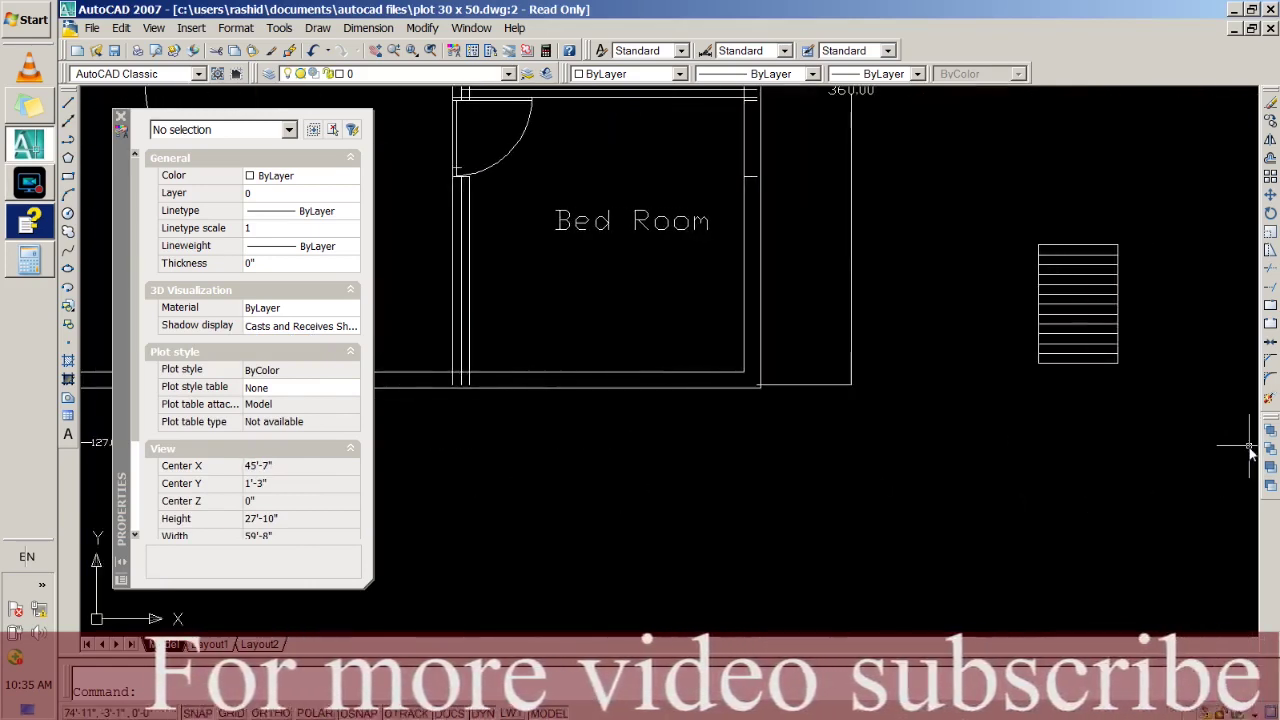
pyautogui.moveTo(1200, 440); pyautogui.dragTo(817, 429, button='middle')
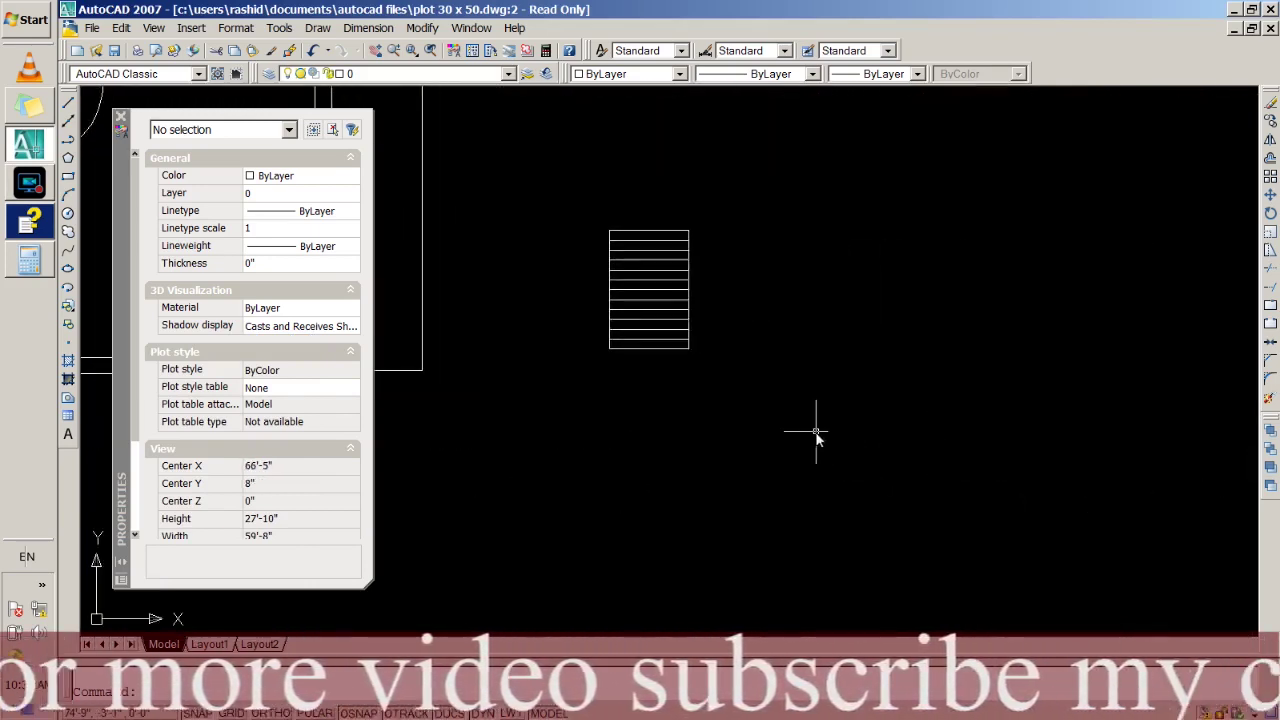
pyautogui.click(67, 175)
pyautogui.click(724, 342)
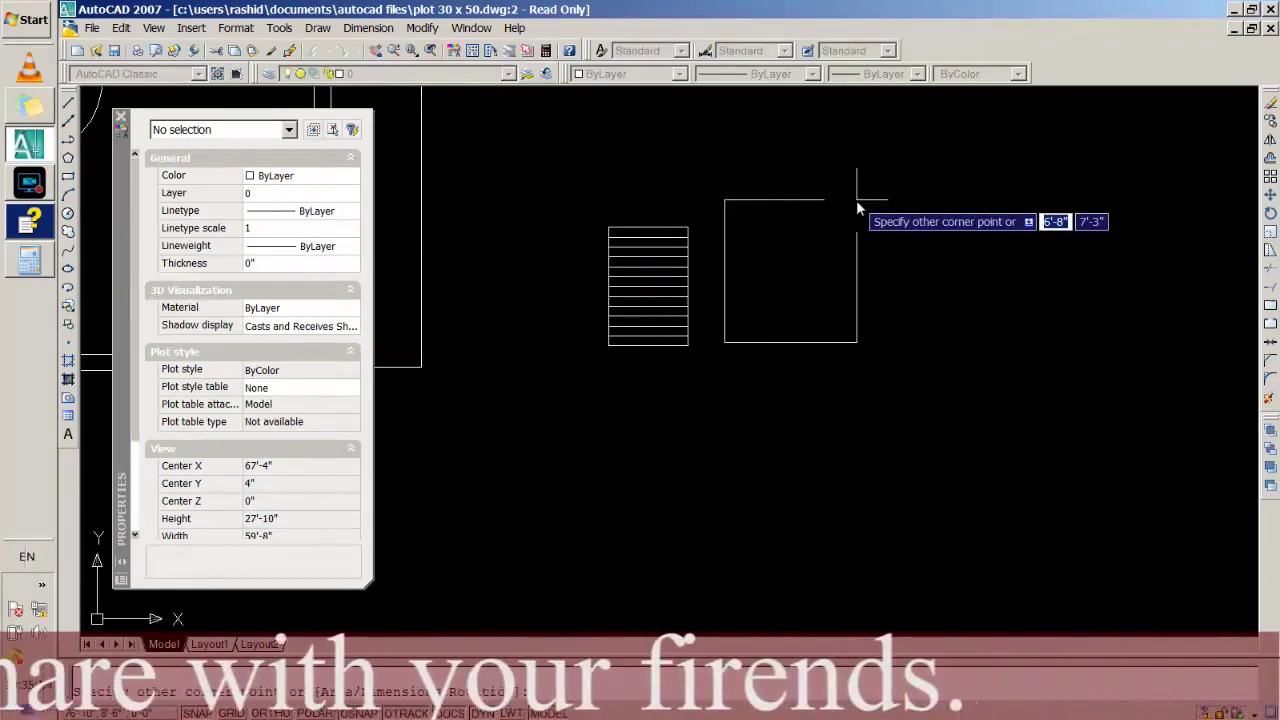
pyautogui.write("4'")
pyautogui.press('Tab')
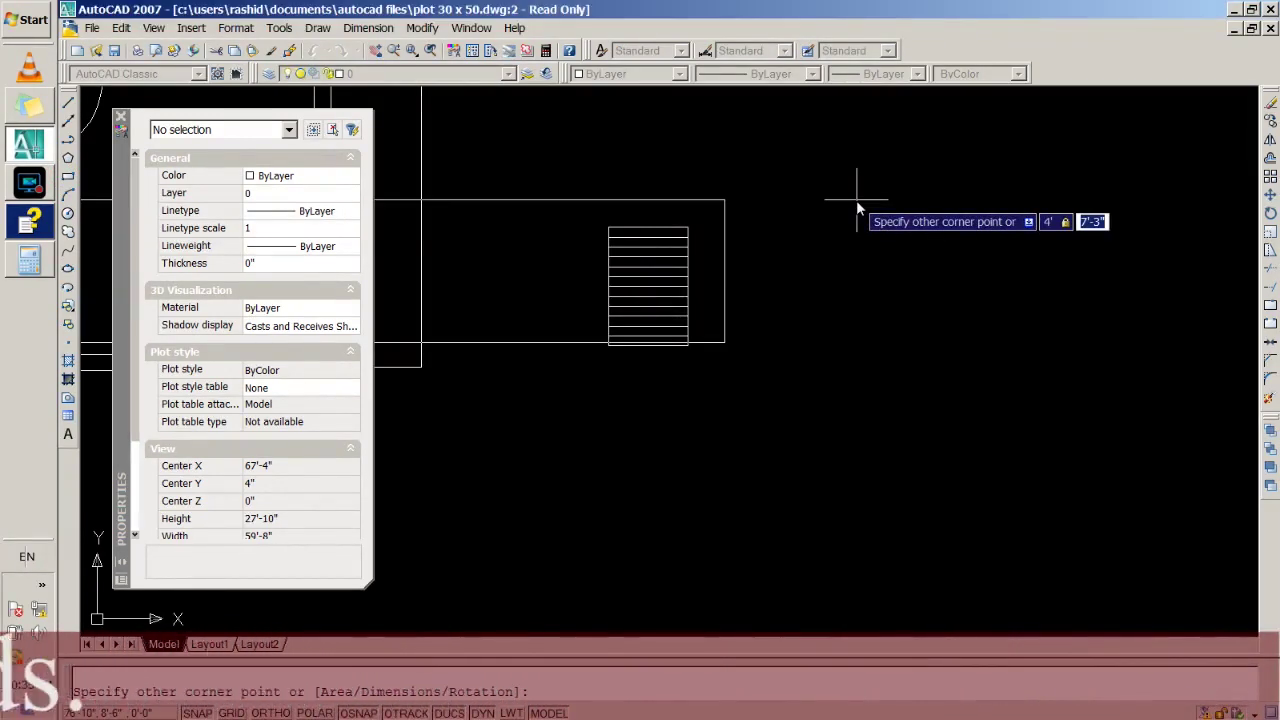
pyautogui.write("6'")
pyautogui.press('Return')
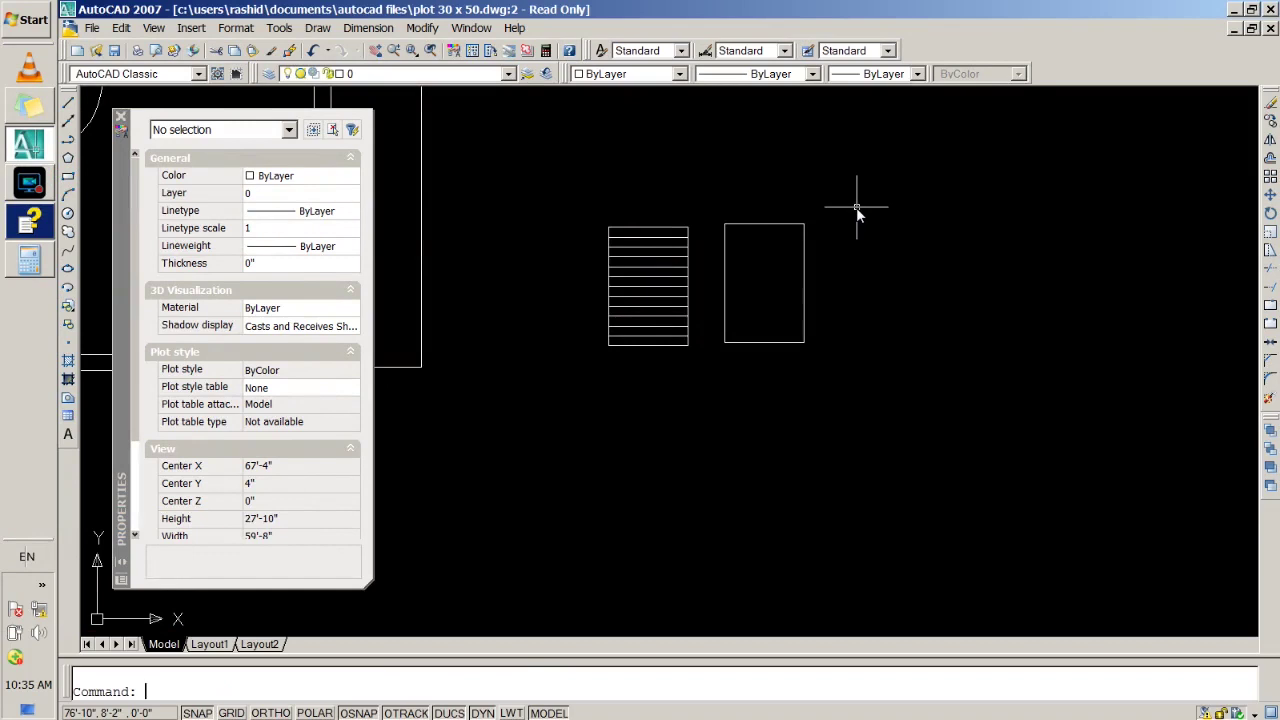
# Draw a line along the rectangle's top edge, from its top-left to top-right corner.
pyautogui.click(67, 106)
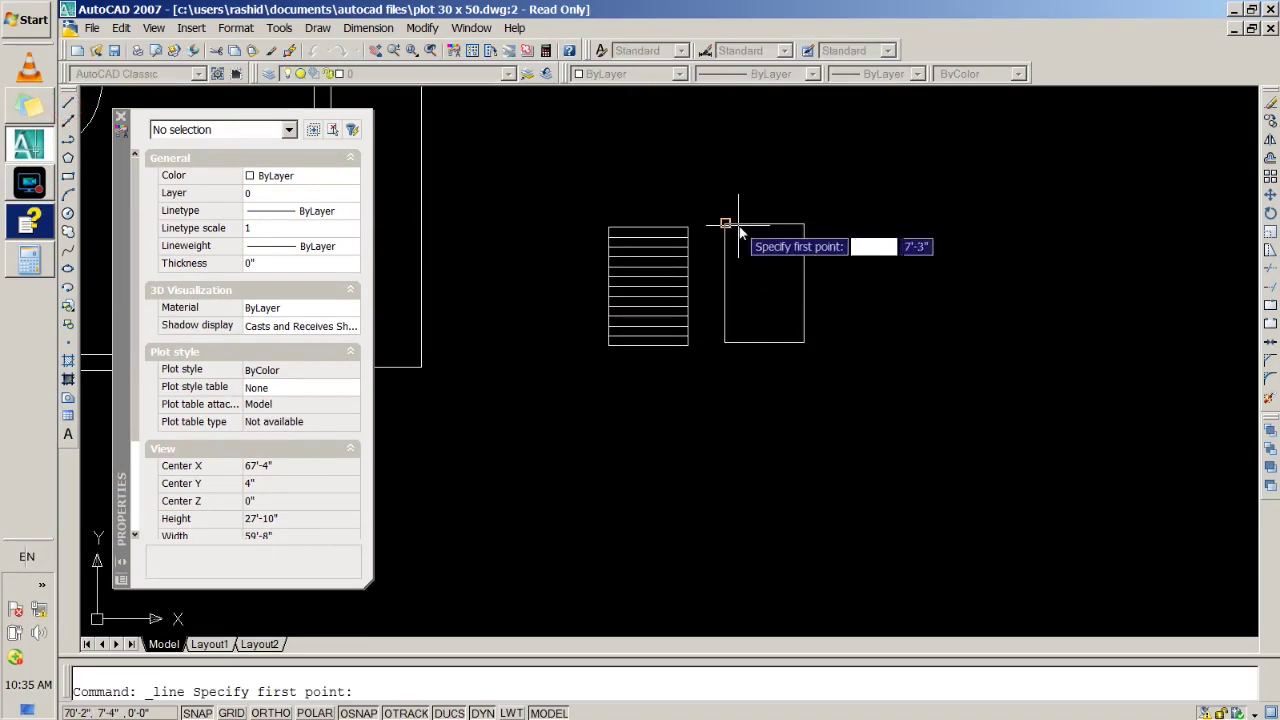
pyautogui.scroll(2, 740, 222)
pyautogui.click(705, 226)
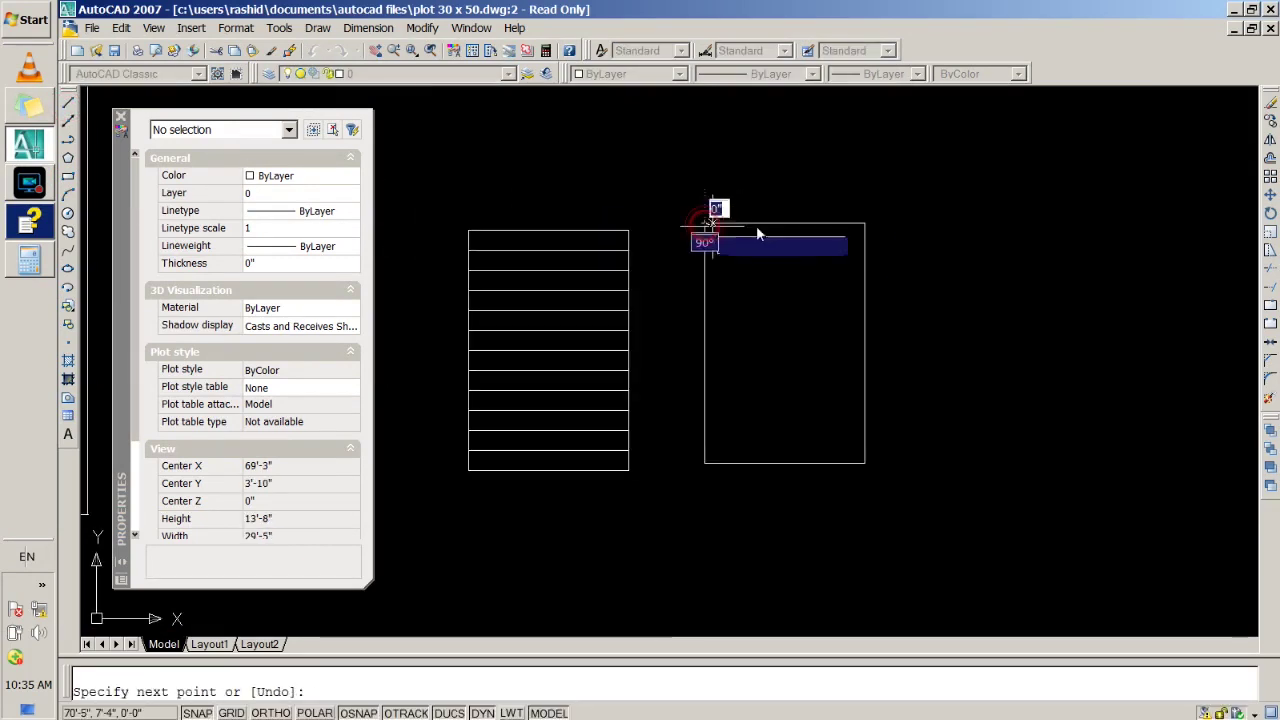
pyautogui.click(865, 222)
pyautogui.press('Return')
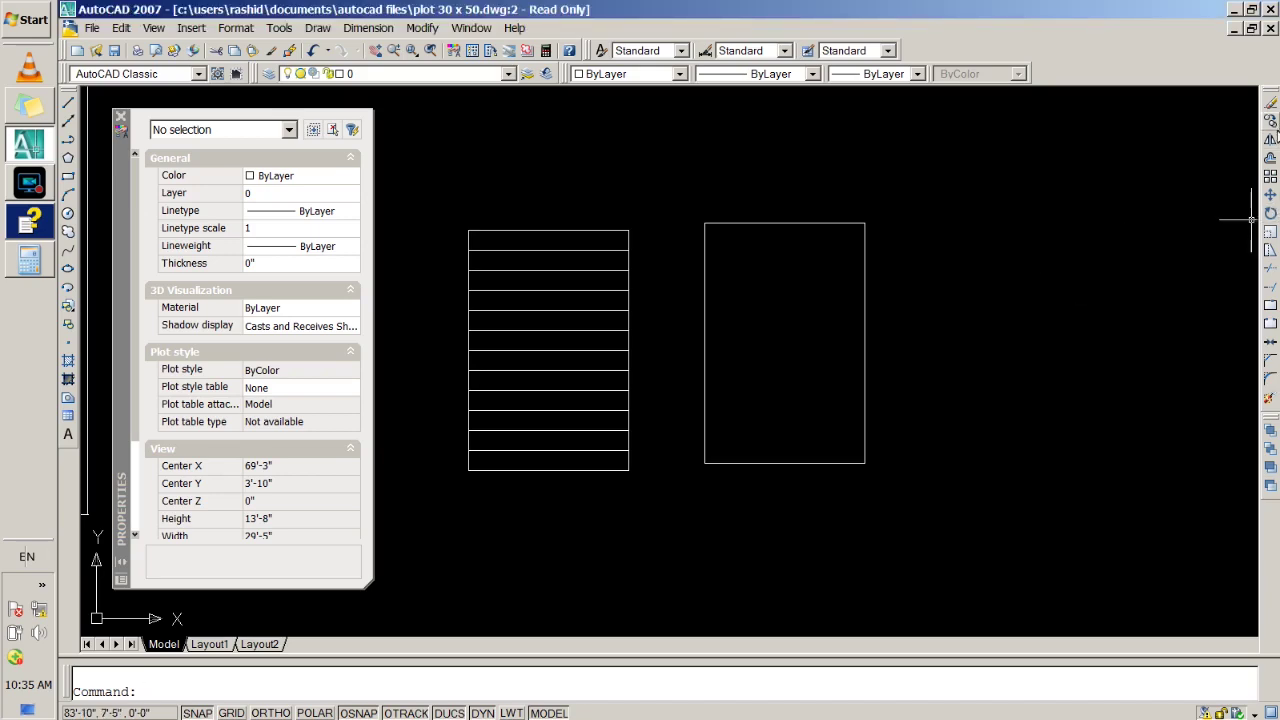
# Start an Array and pick the rectangle's top line as the object to repeat.
pyautogui.click(1270, 175)
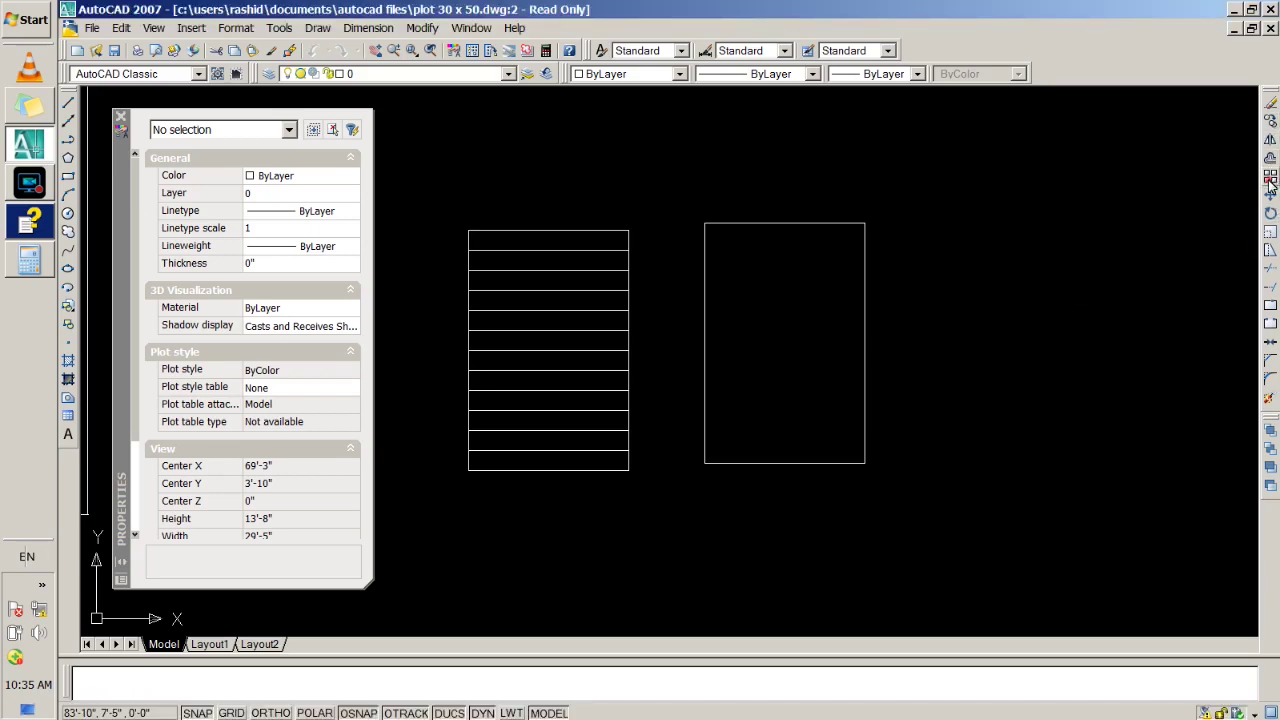
pyautogui.moveTo(685, 192); pyautogui.dragTo(864, 321)
pyautogui.click(962, 344)
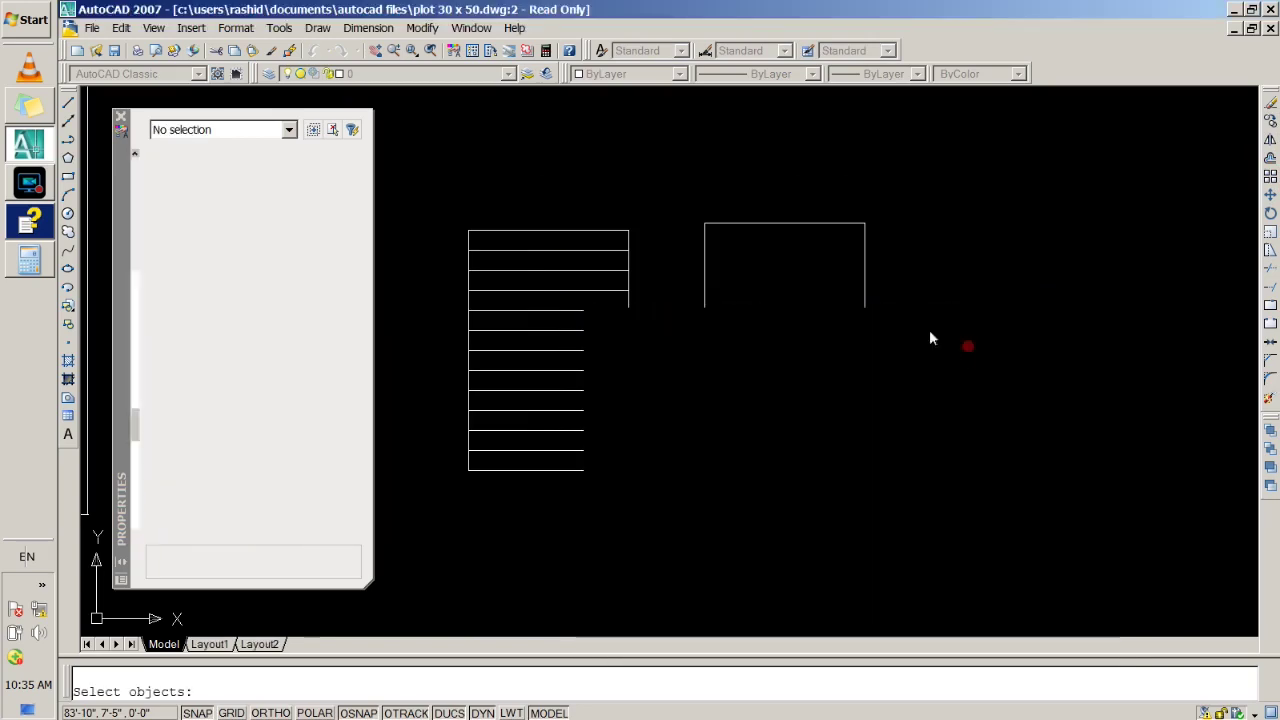
pyautogui.click(786, 227)
pyautogui.click(786, 227)
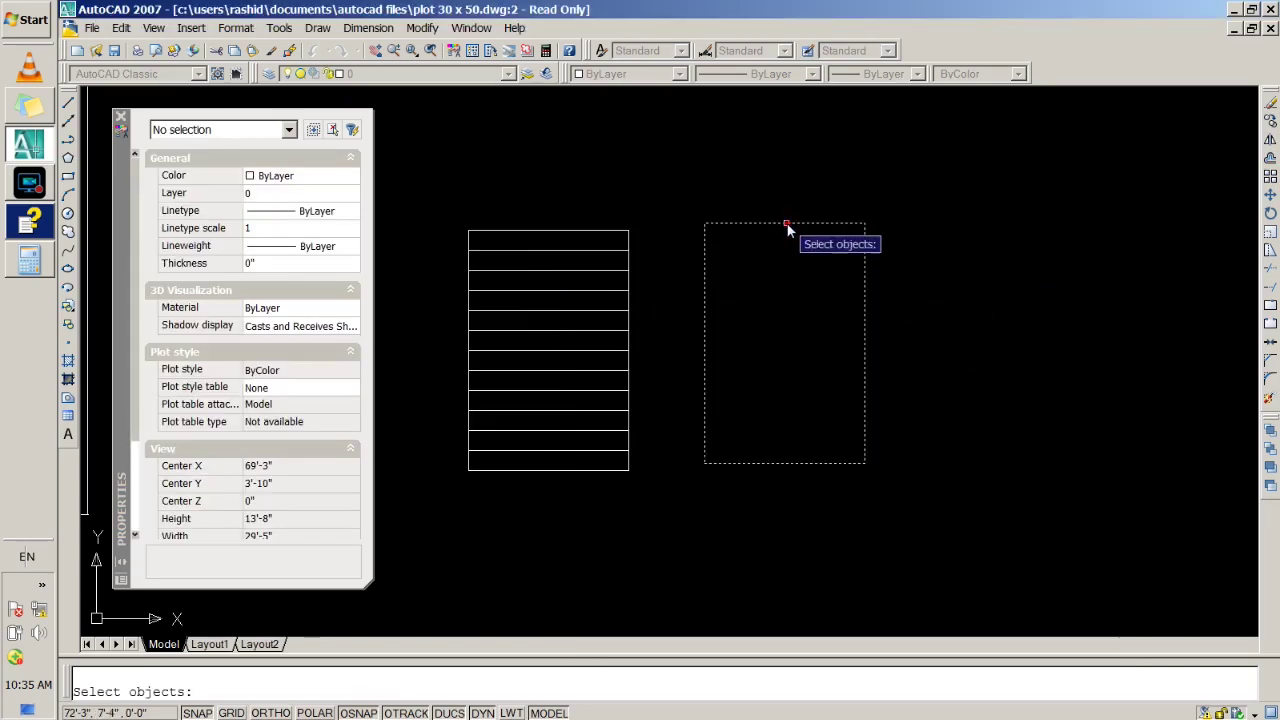
pyautogui.press('Return')
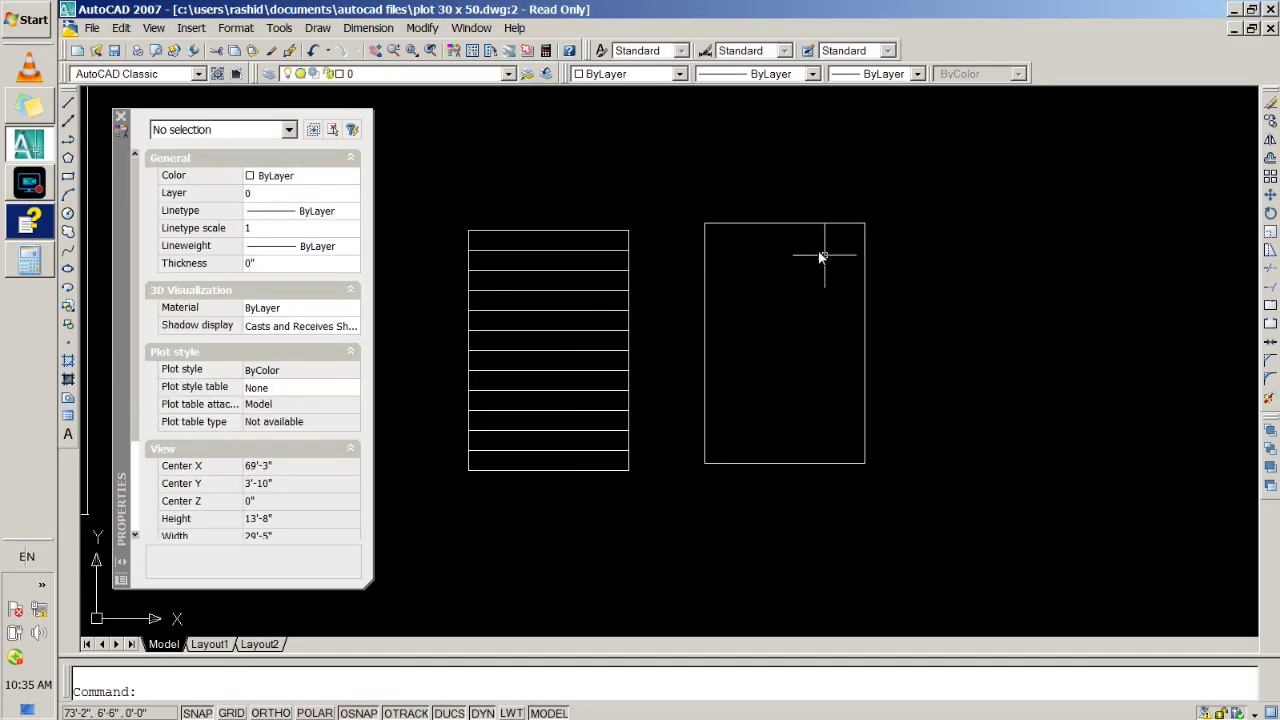
pyautogui.click(1270, 177)
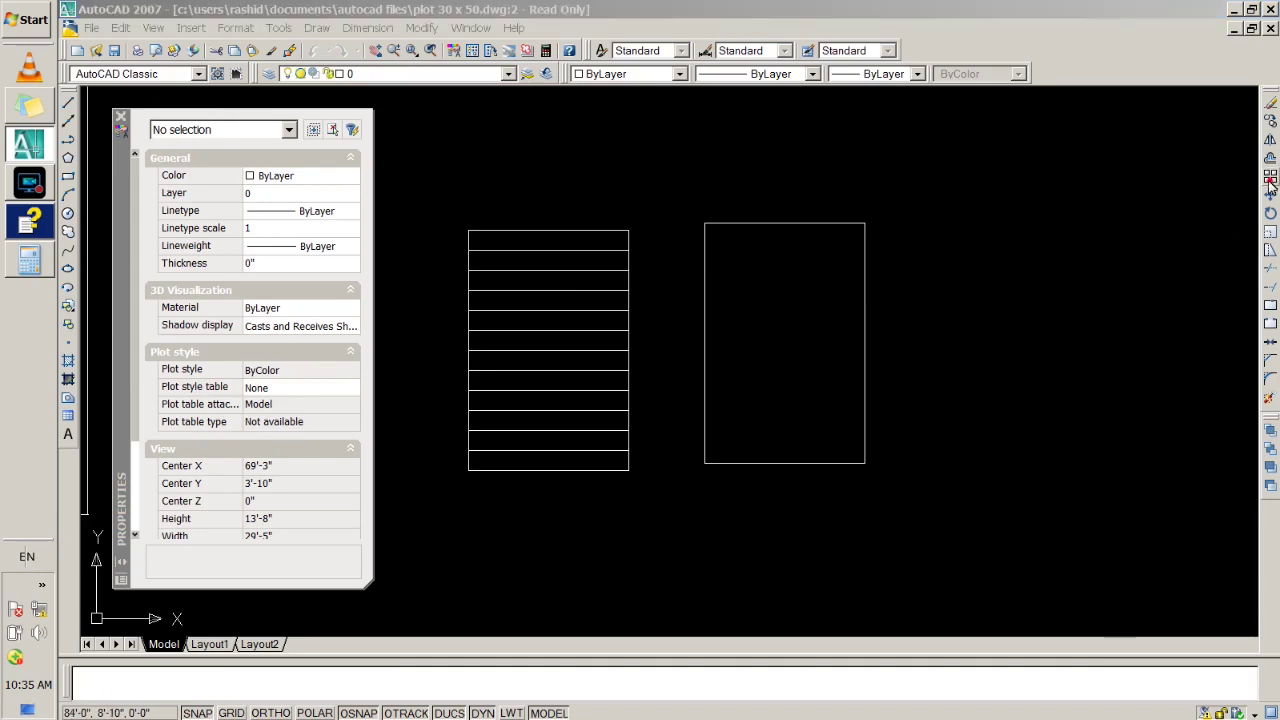
# Select the rectangle's top line for a rectangular array of 12 rows and 1 column.
pyautogui.click(848, 56)
pyautogui.click(779, 225)
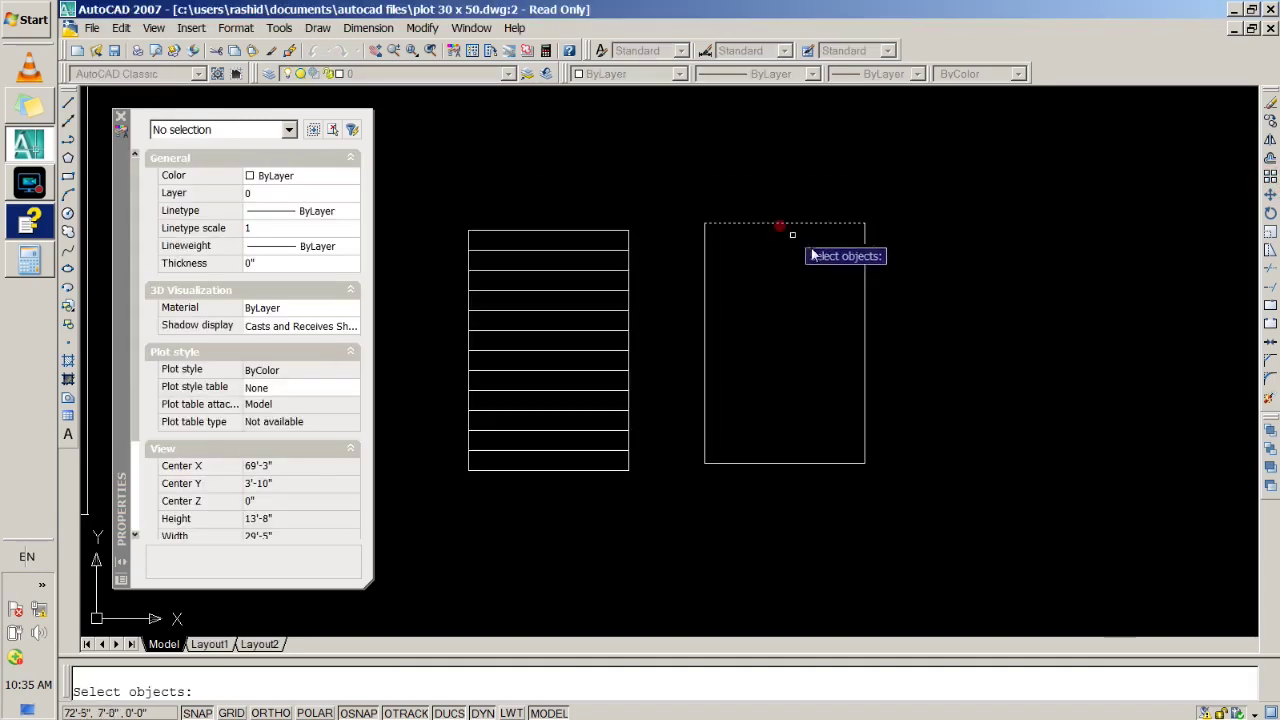
pyautogui.press('Return')
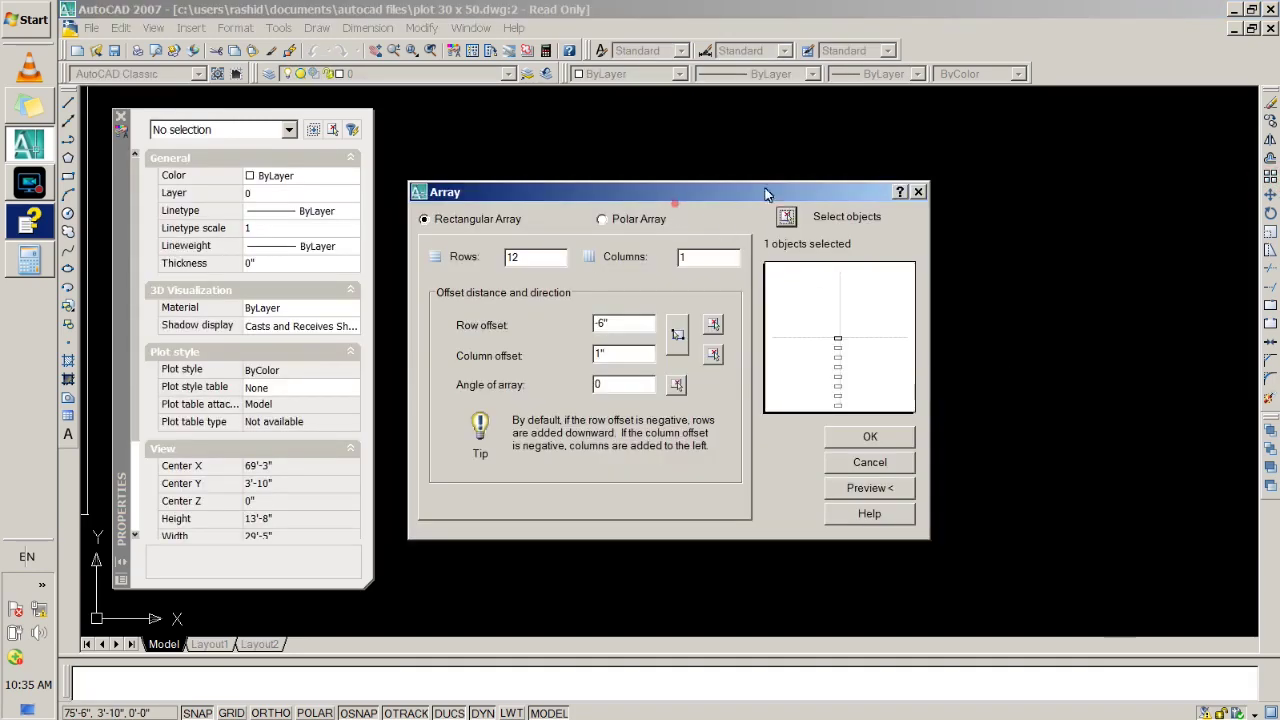
pyautogui.moveTo(734, 184); pyautogui.dragTo(1114, 150)
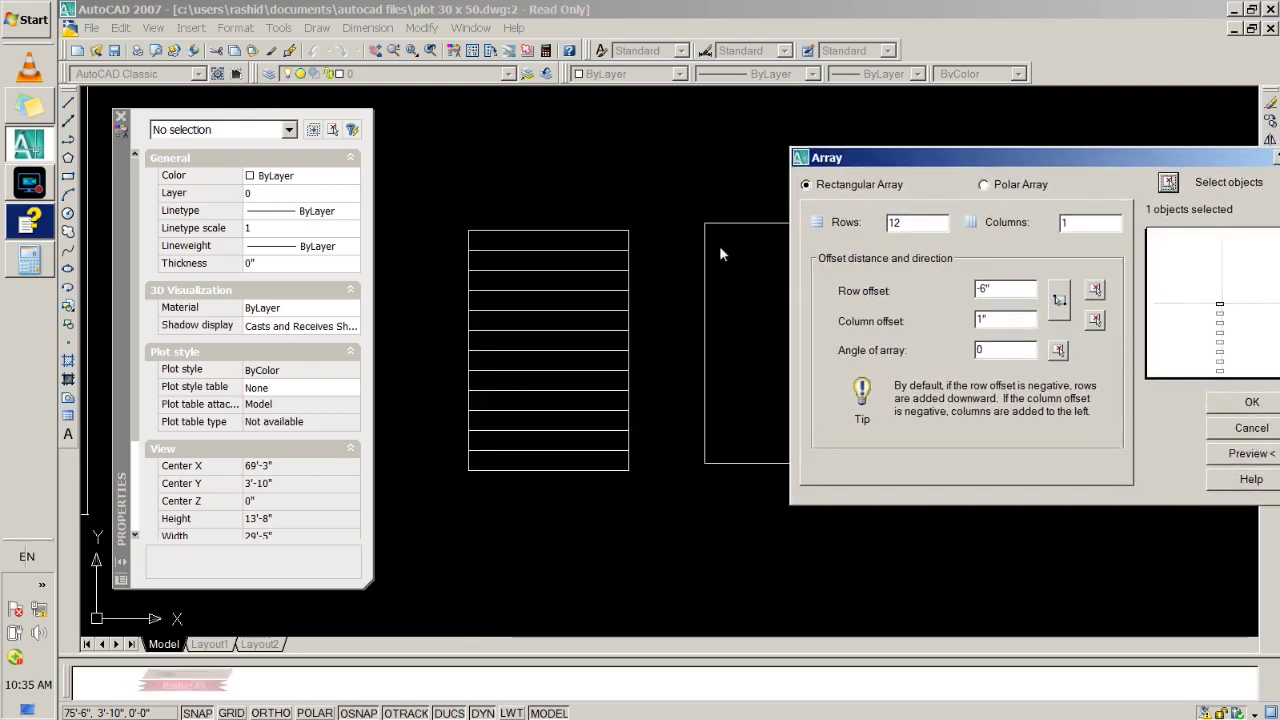
pyautogui.click(1097, 225)
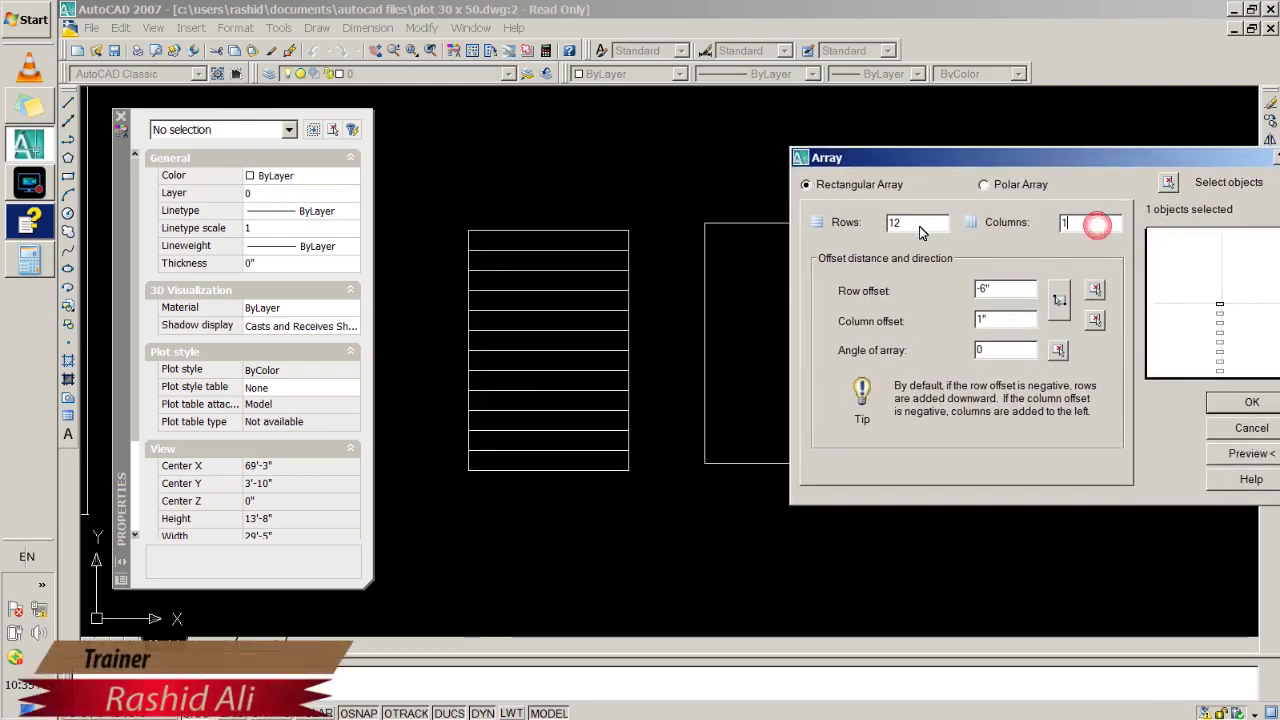
pyautogui.click(918, 226)
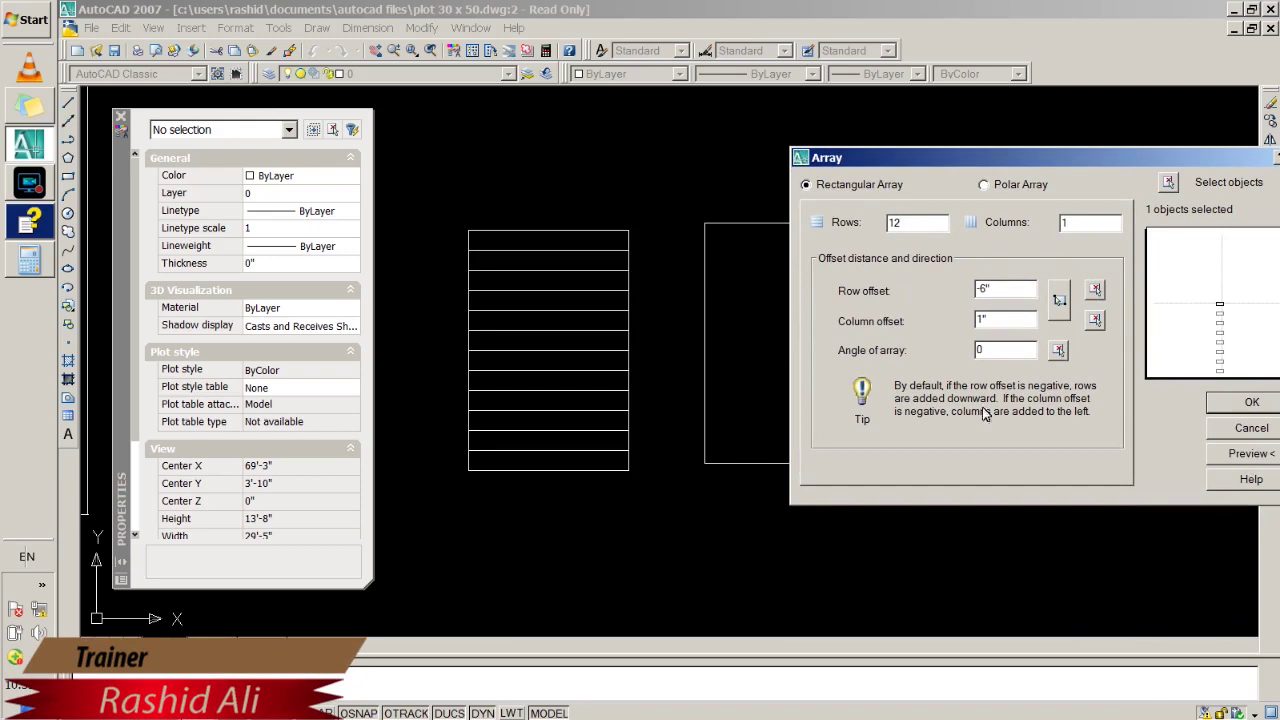
pyautogui.moveTo(1205, 170); pyautogui.dragTo(741, 275)
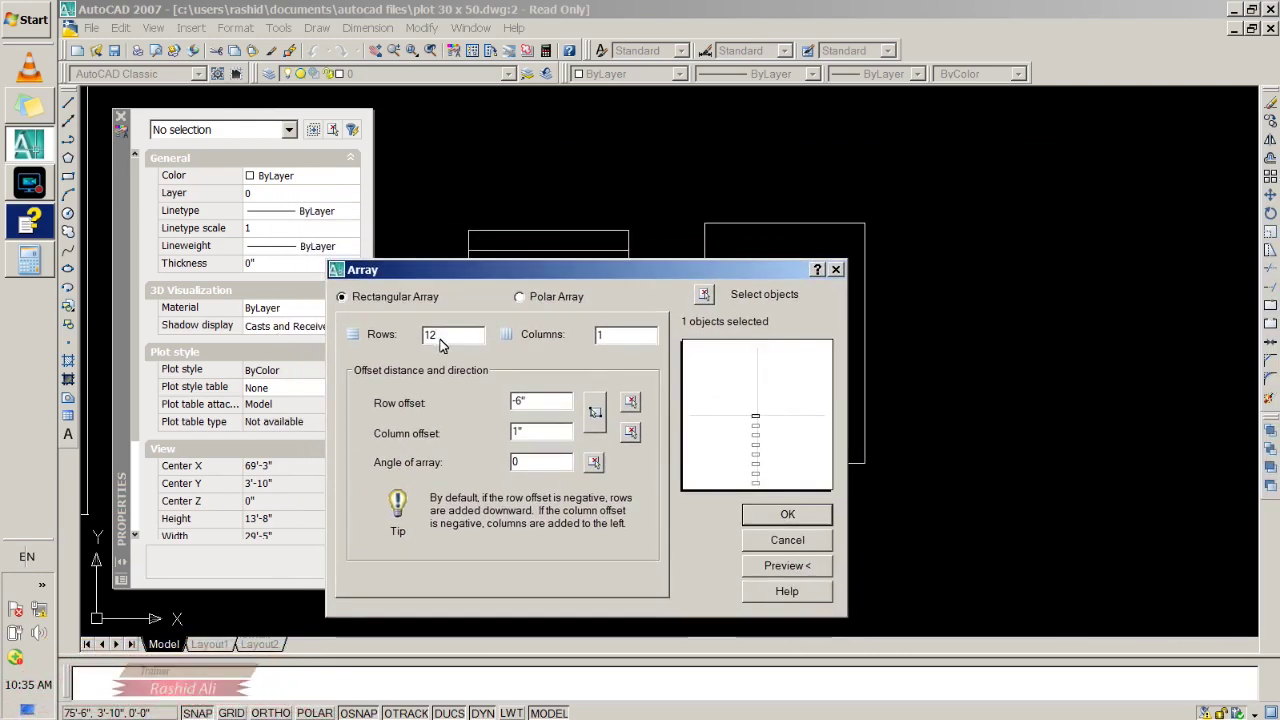
# Set the row offset to -6", then preview and accept the array.
pyautogui.click(528, 403)
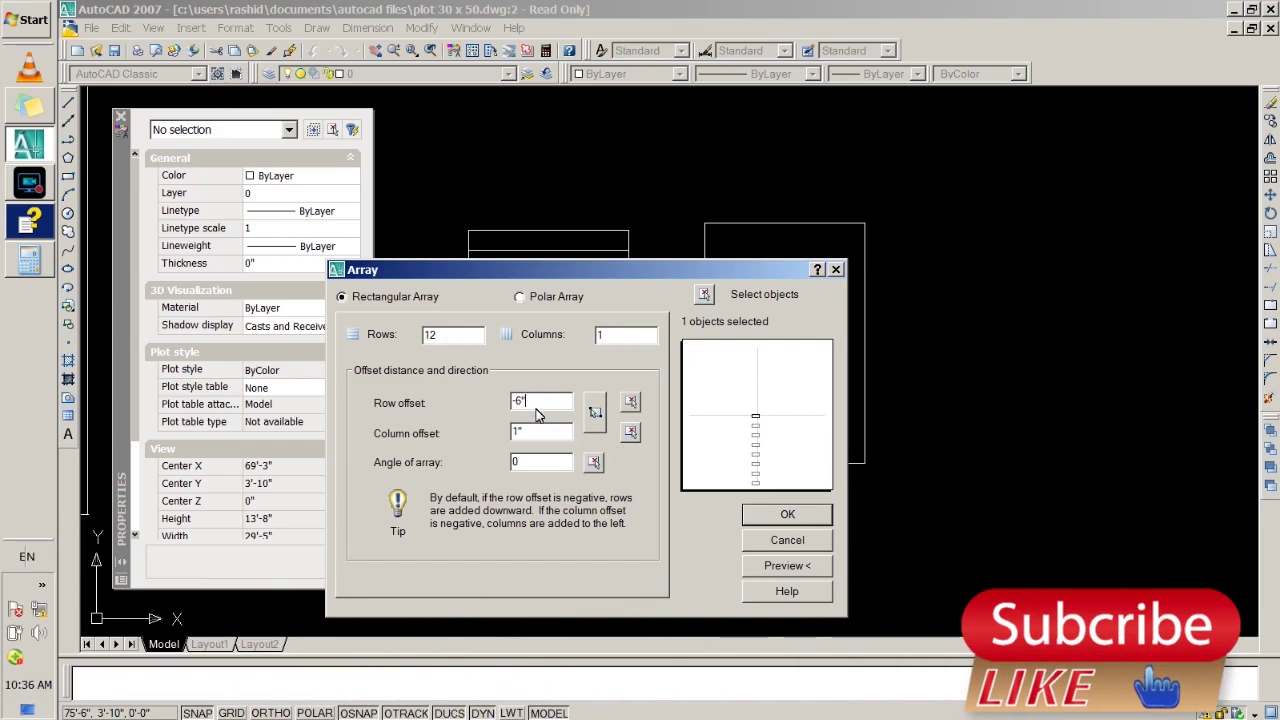
pyautogui.doubleClick(535, 414)
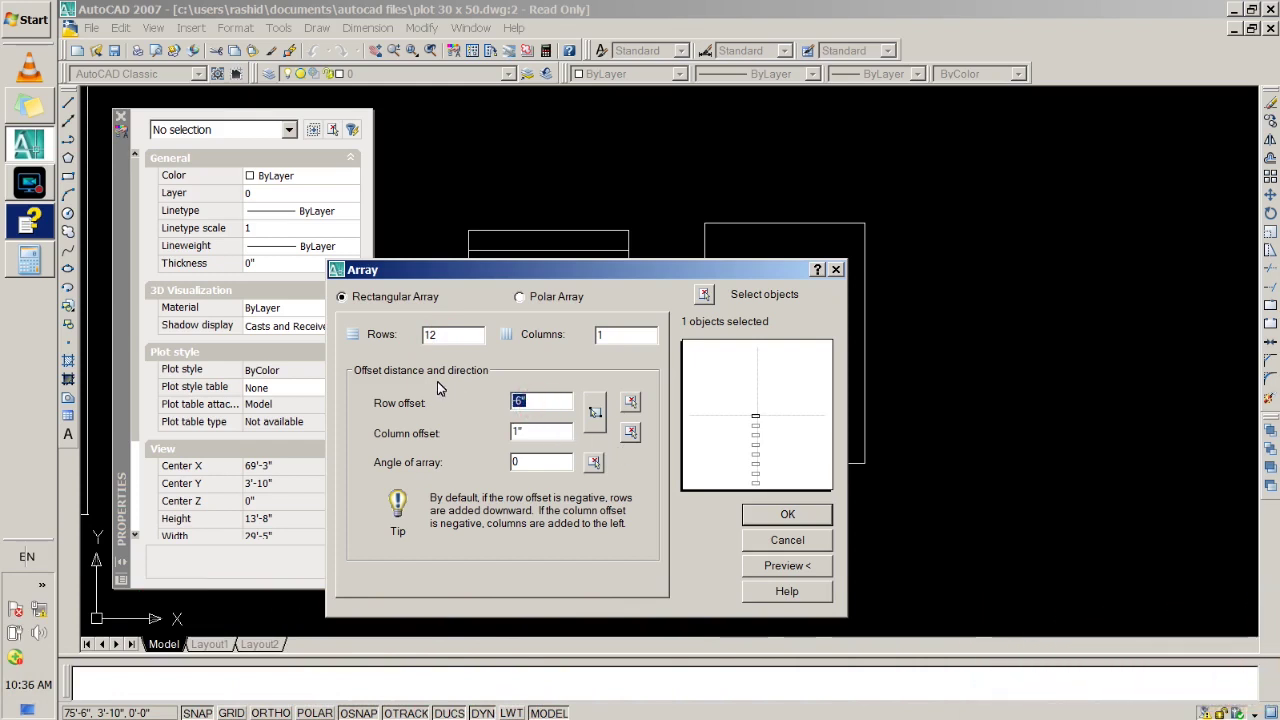
pyautogui.press('BackSpace')
pyautogui.write('6"')
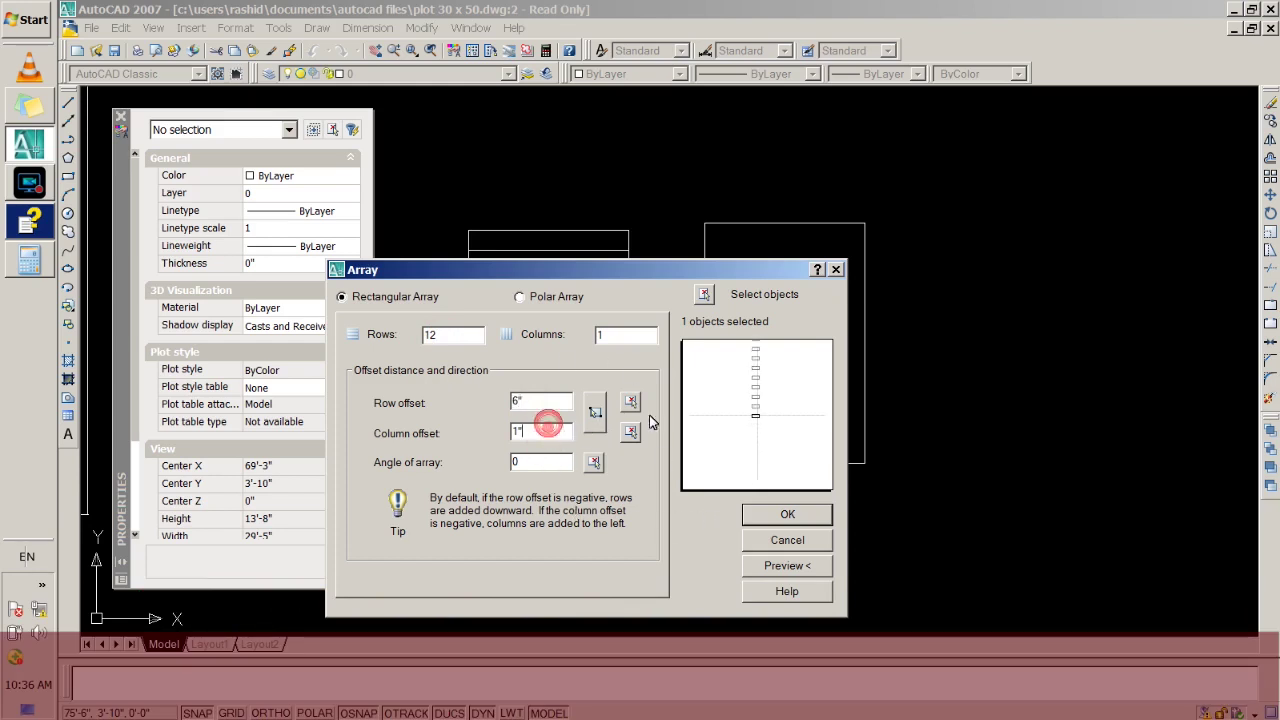
pyautogui.doubleClick(535, 402)
pyautogui.write('-6"')
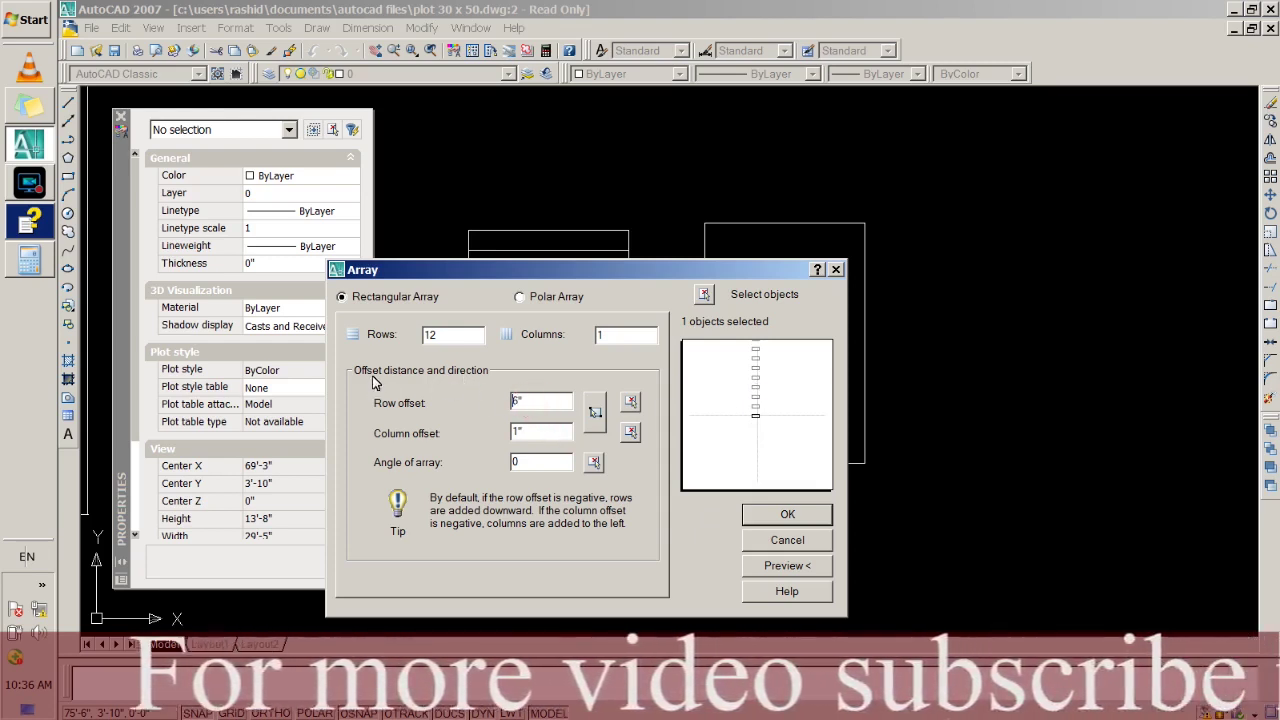
pyautogui.click(775, 565)
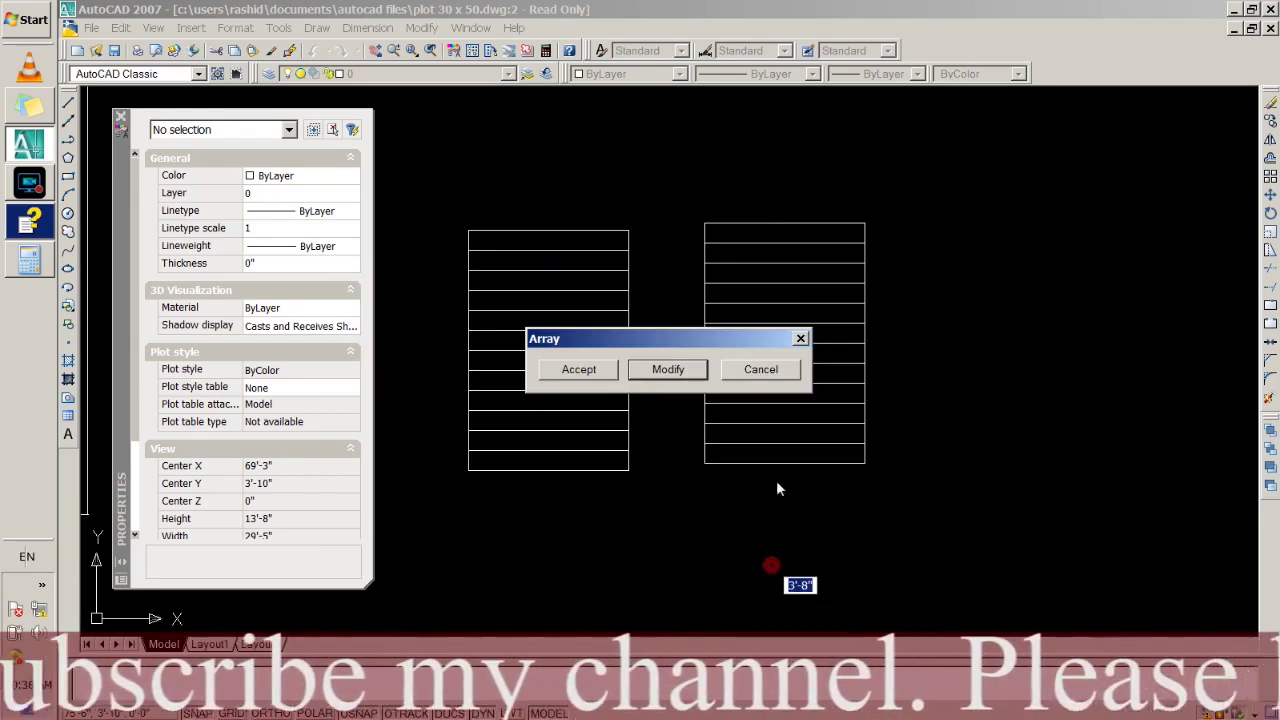
pyautogui.click(579, 369)
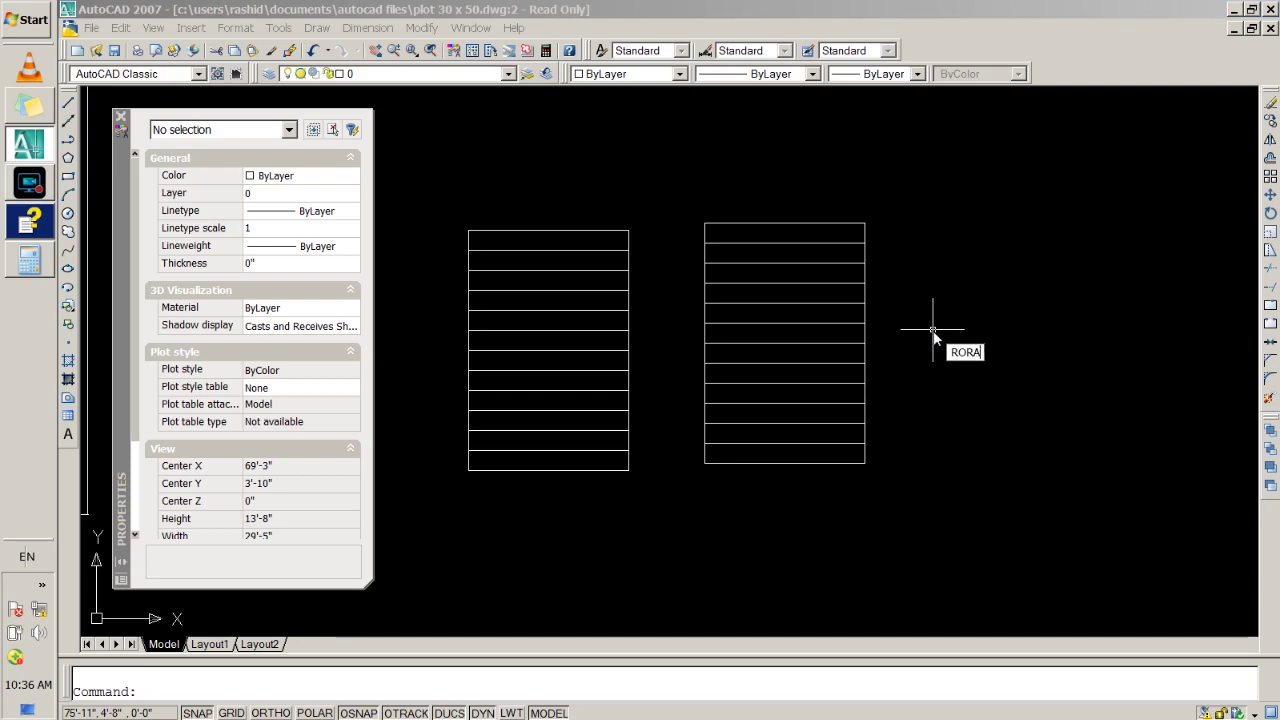
# Begin rotating the new striped rectangle about its lower-right corner, then cancel.
pyautogui.press('Return')
pyautogui.click(666, 200)
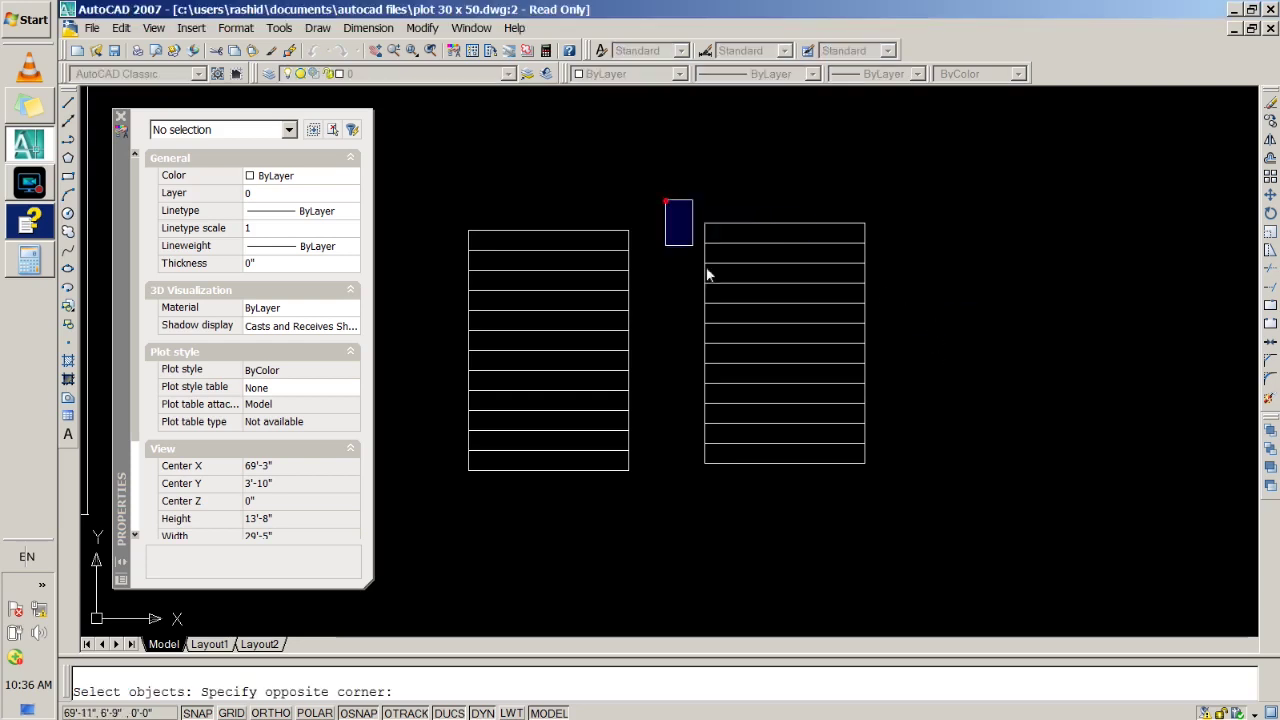
pyautogui.click(977, 510)
pyautogui.press('Return')
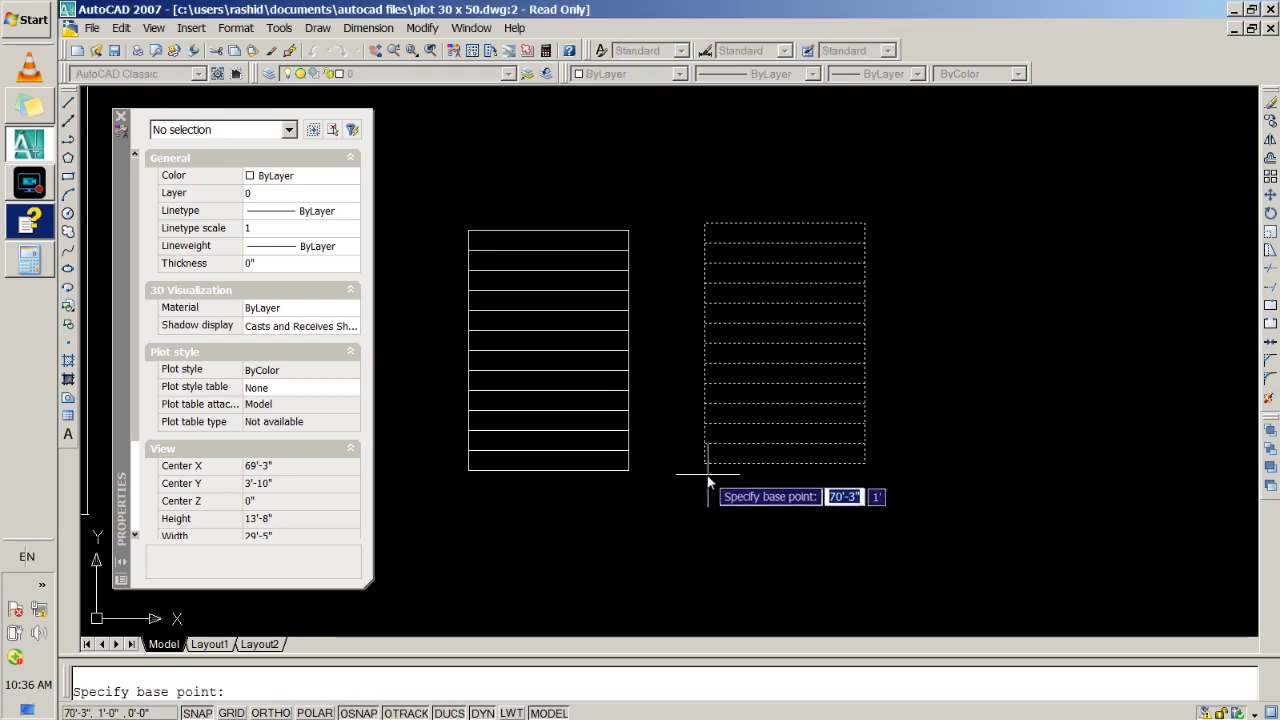
pyautogui.click(864, 465)
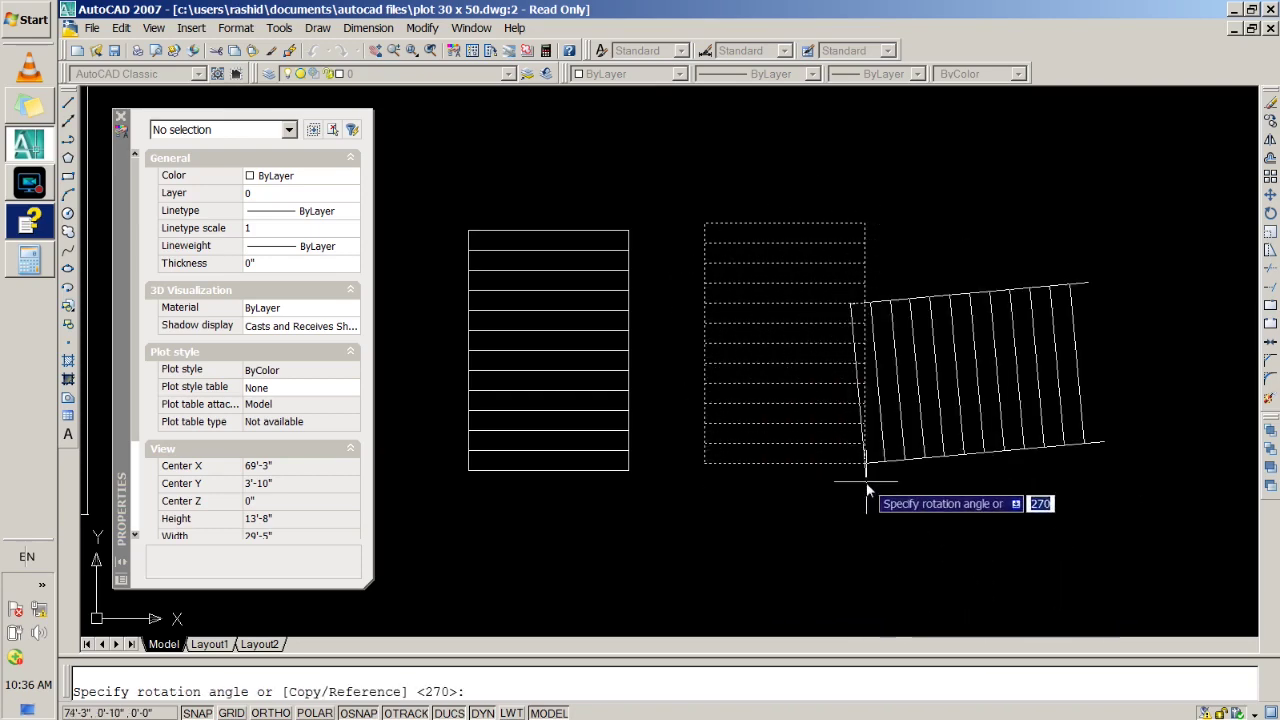
pyautogui.press('Escape')
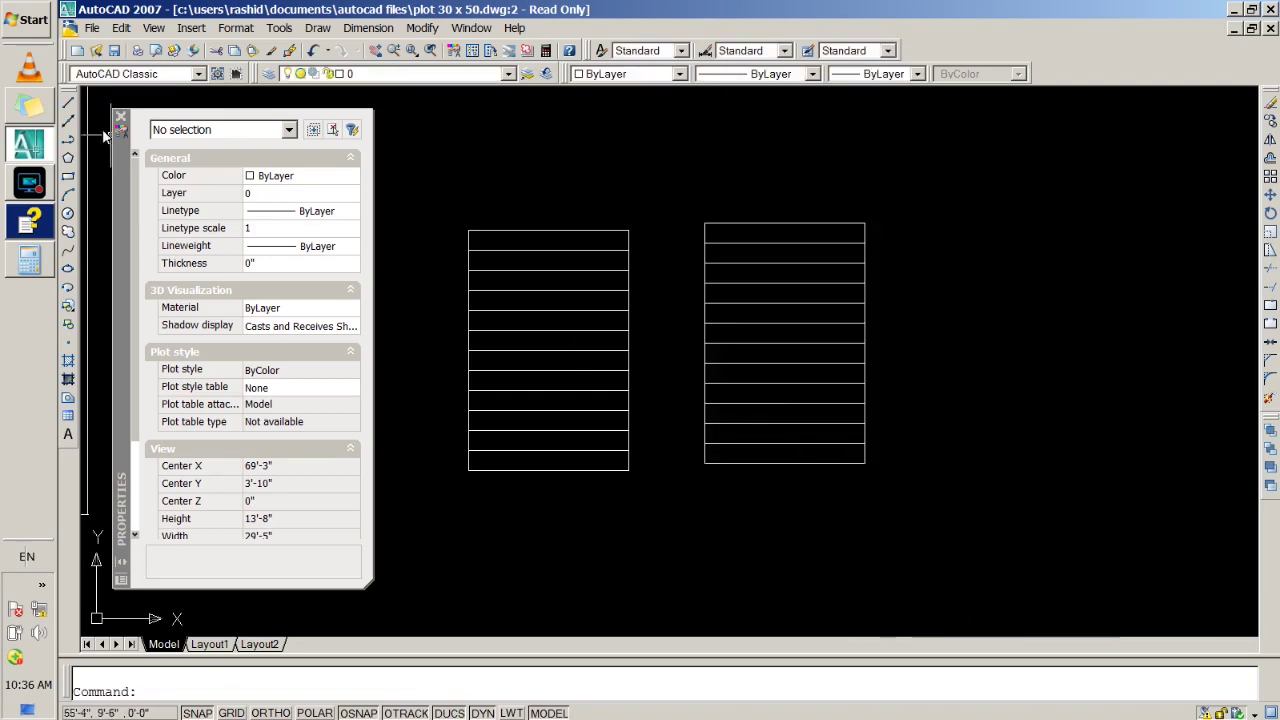
# Draw a vertical guide line beside the block with Ortho turned on.
pyautogui.click(68, 103)
pyautogui.click(963, 215)
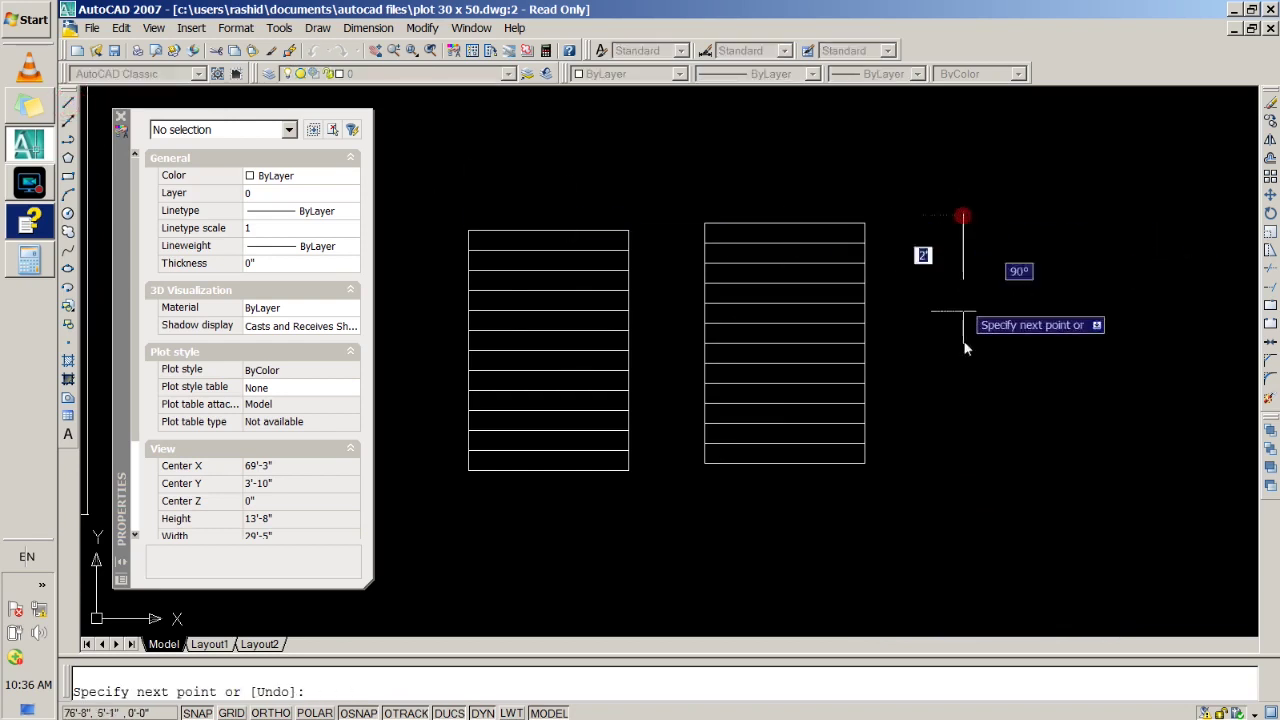
pyautogui.press('F8')
pyautogui.click(973, 467)
pyautogui.press('Return')
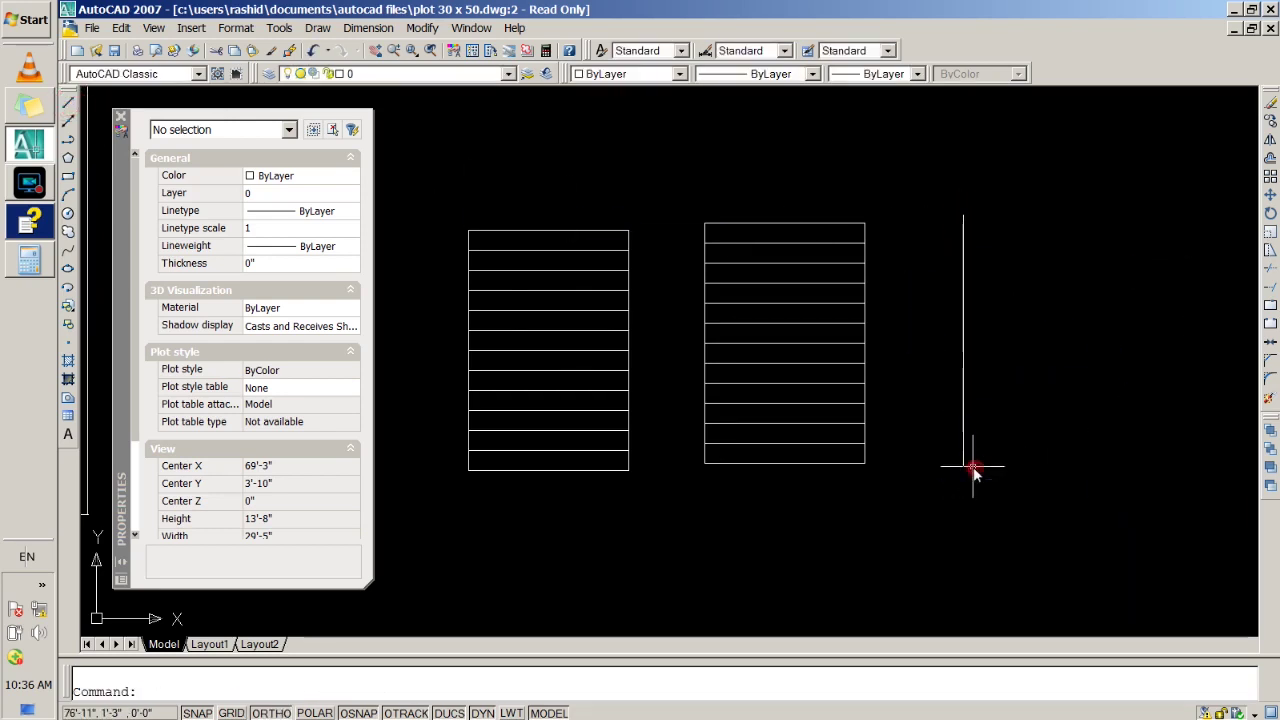
# Rotate the middle block 270° about the guide line's top, then delete the guide.
pyautogui.click(1268, 215)
pyautogui.click(675, 206)
pyautogui.click(904, 537)
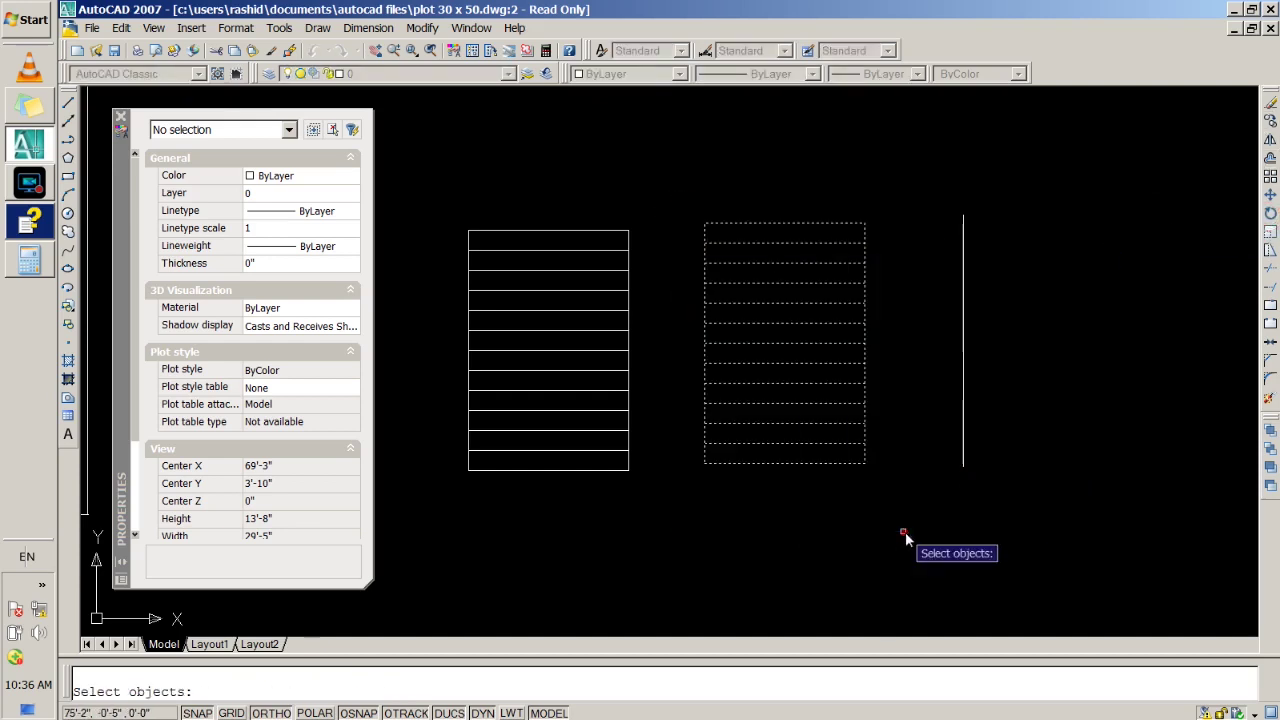
pyautogui.press('Return')
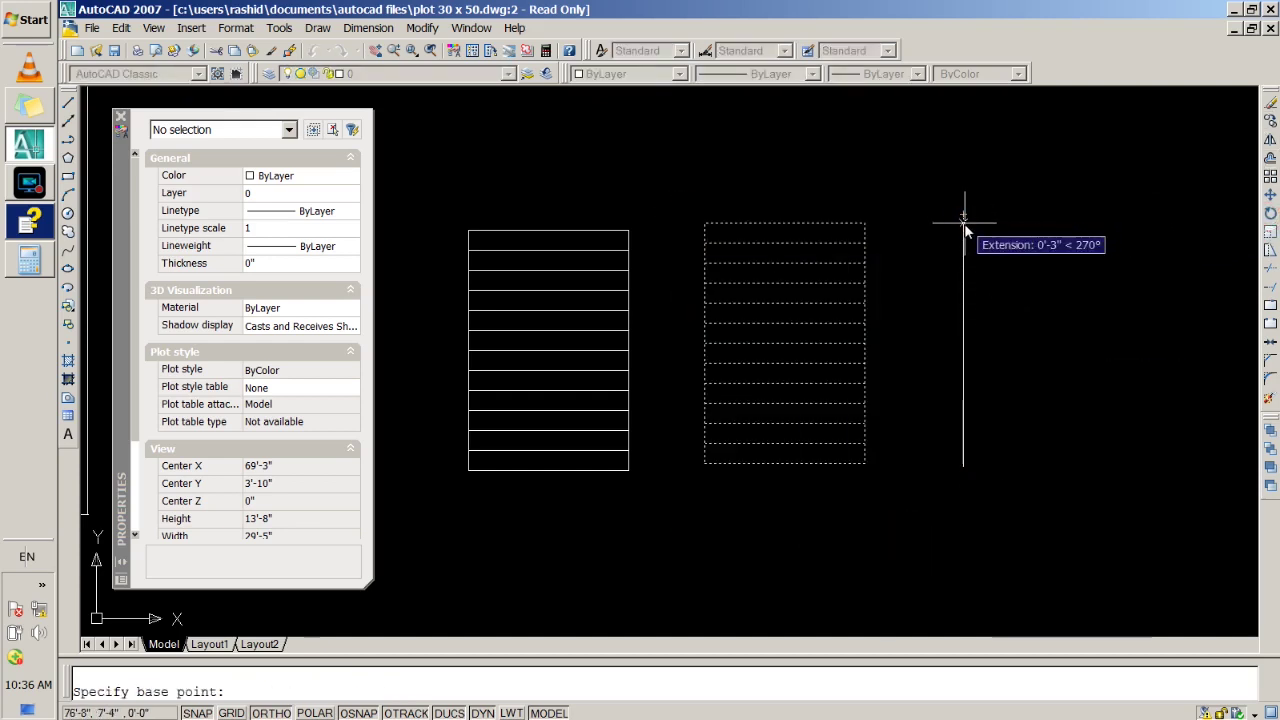
pyautogui.click(962, 467)
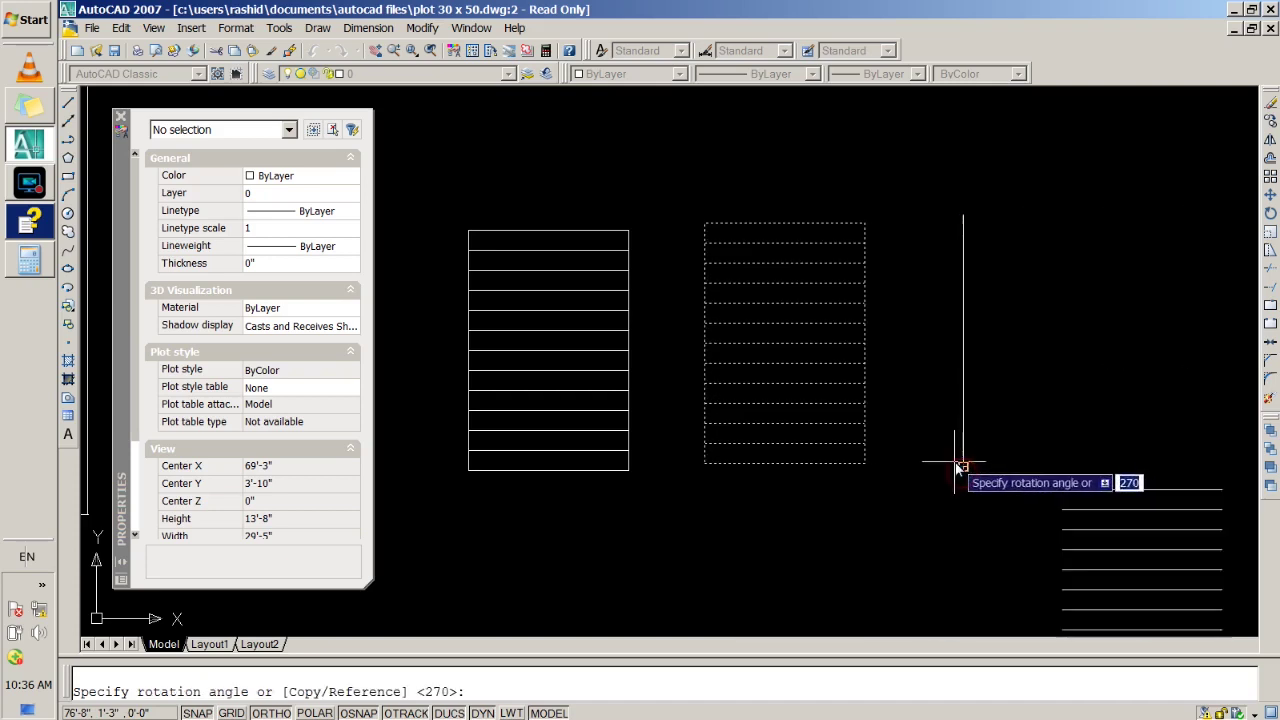
pyautogui.click(966, 485)
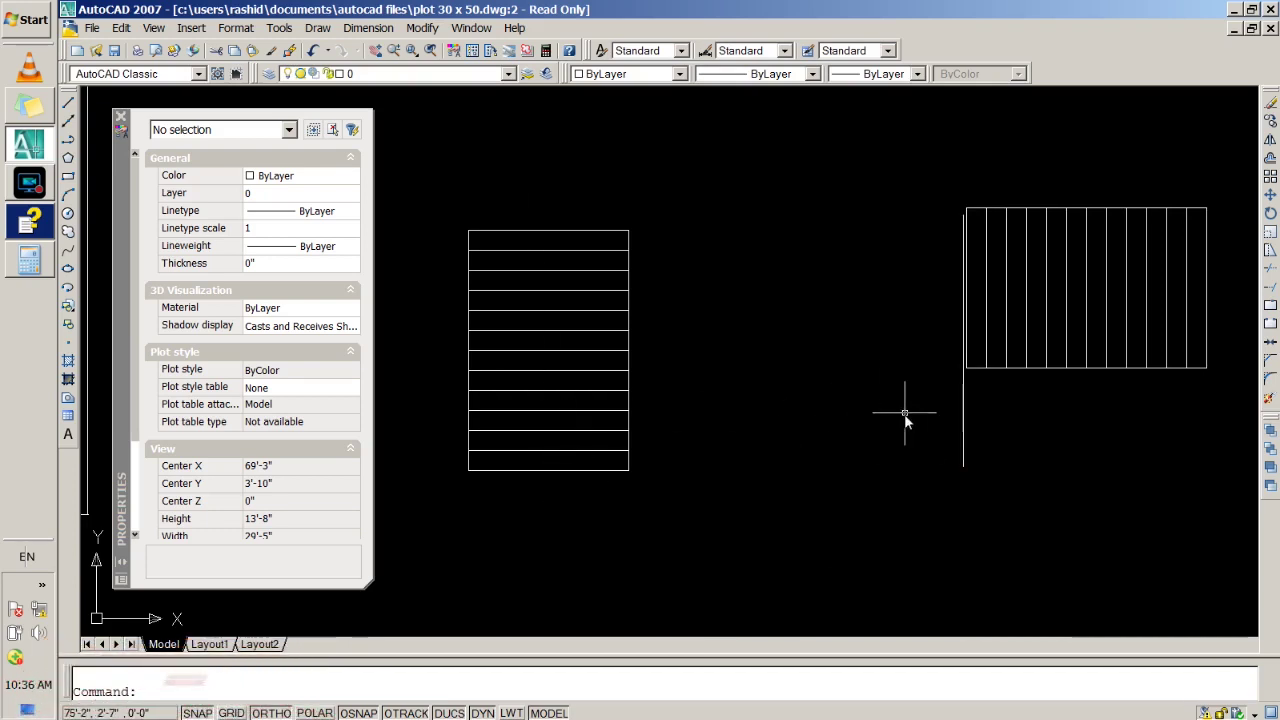
pyautogui.click(963, 446)
pyautogui.press('Delete')
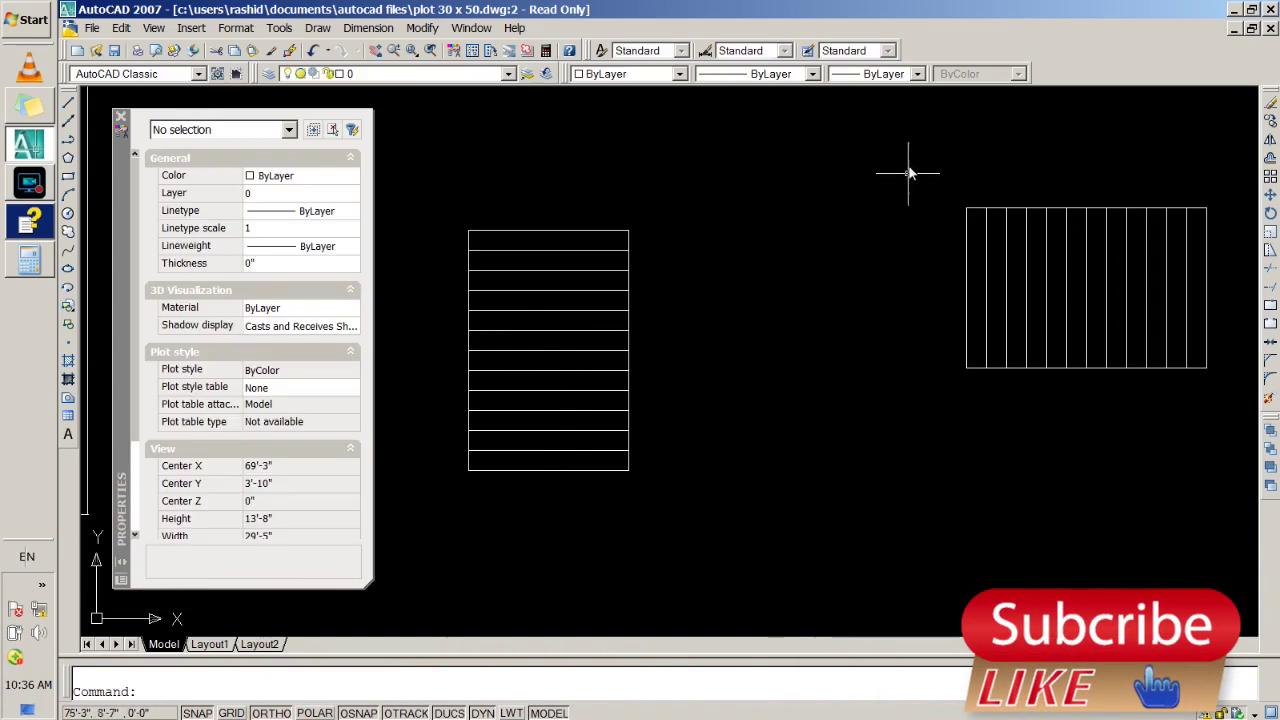
# Select and deselect the rotated block, then zoom out and pan to the Bed Room.
pyautogui.click(911, 157)
pyautogui.click(1248, 428)
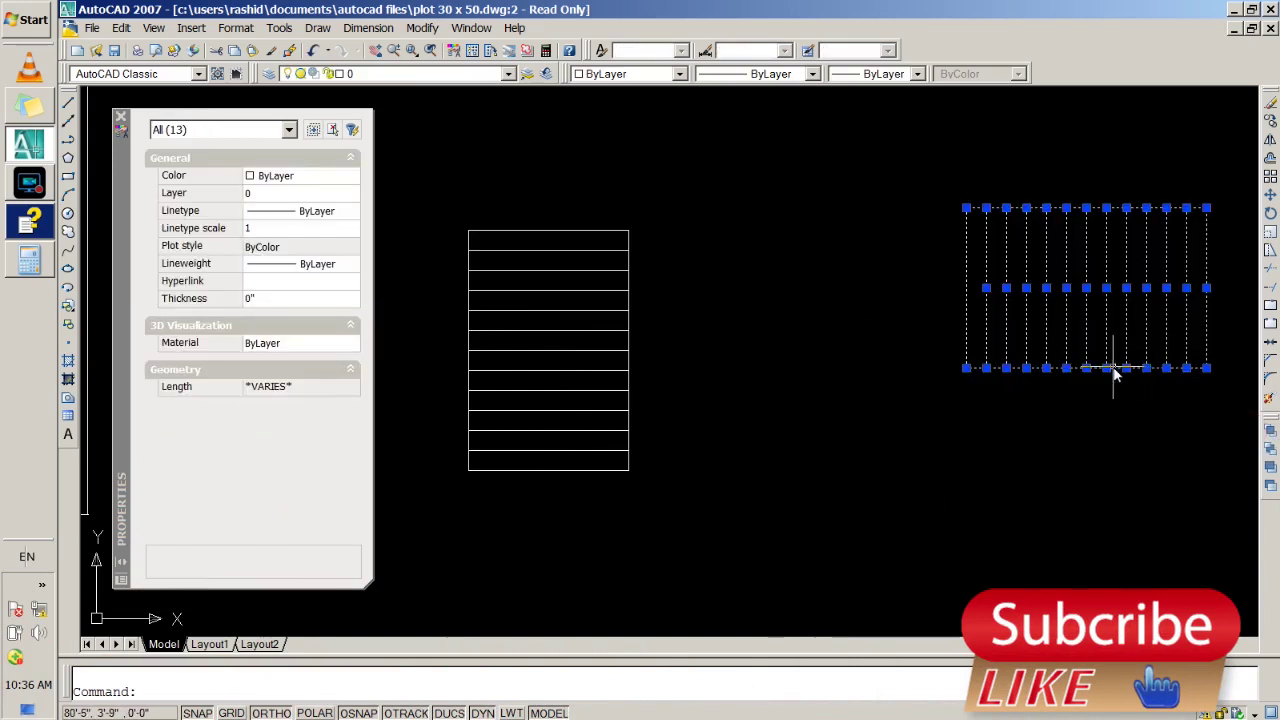
pyautogui.press('Escape')
pyautogui.scroll(-4, 840, 465)
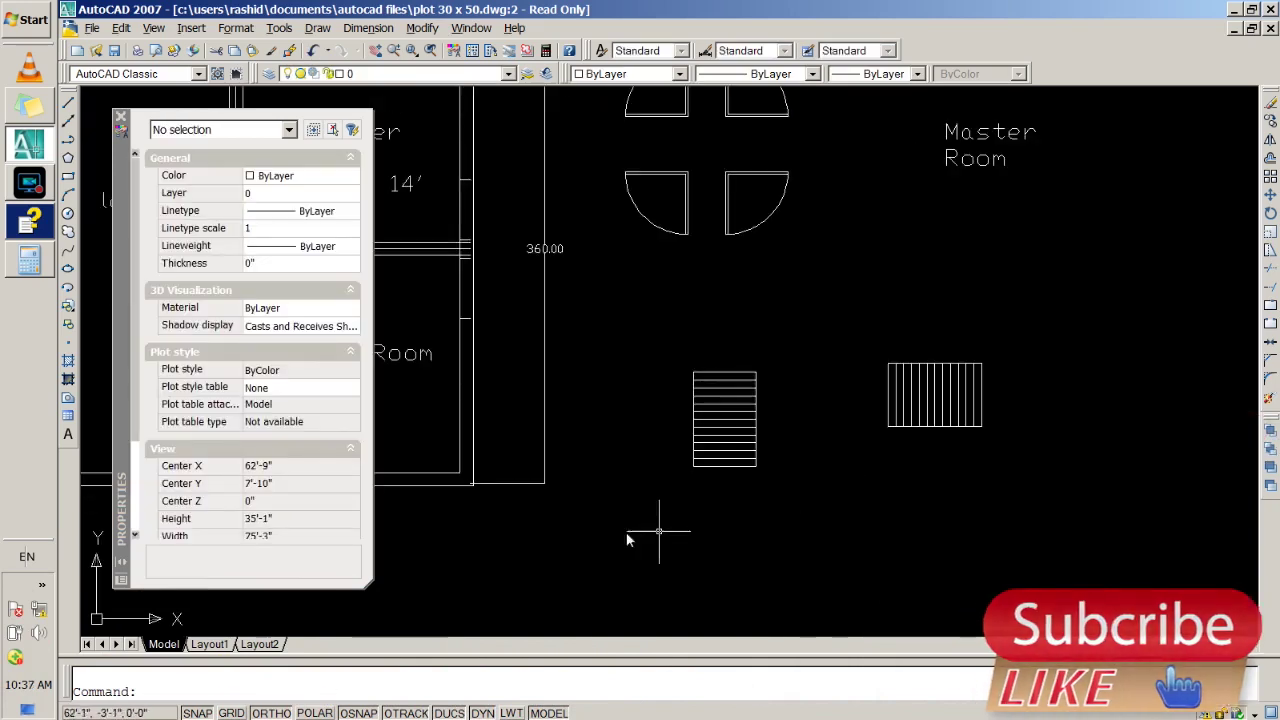
pyautogui.moveTo(631, 519)
pyautogui.mouseDown(button='middle')
pyautogui.moveTo(862, 530)
pyautogui.moveTo(1030, 455)
pyautogui.moveTo(1020, 479)
pyautogui.mouseUp(button='middle')
pyautogui.moveTo(451, 511)
pyautogui.mouseDown(button='middle')
pyautogui.moveTo(721, 555)
pyautogui.moveTo(882, 549)
pyautogui.moveTo(501, 535)
pyautogui.mouseUp(button='middle')
# Change the horizontal-line block's color to Green.
pyautogui.click(980, 277)
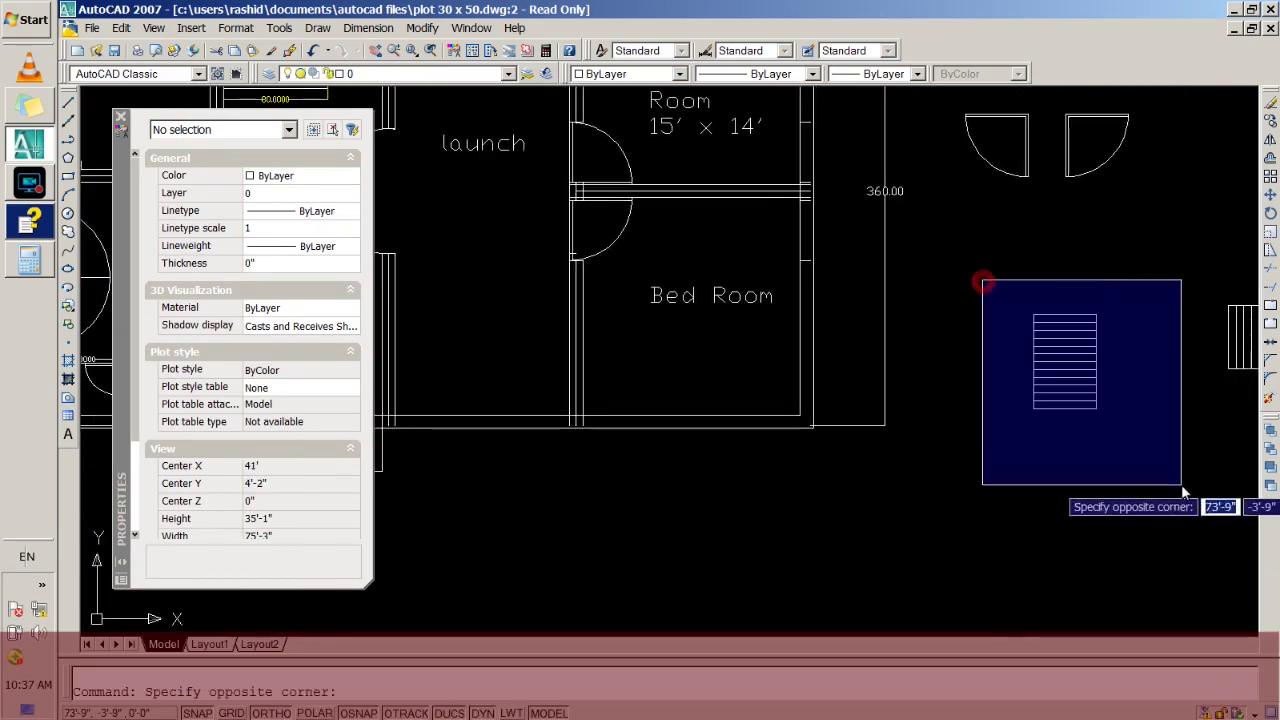
pyautogui.click(1181, 484)
pyautogui.click(655, 74)
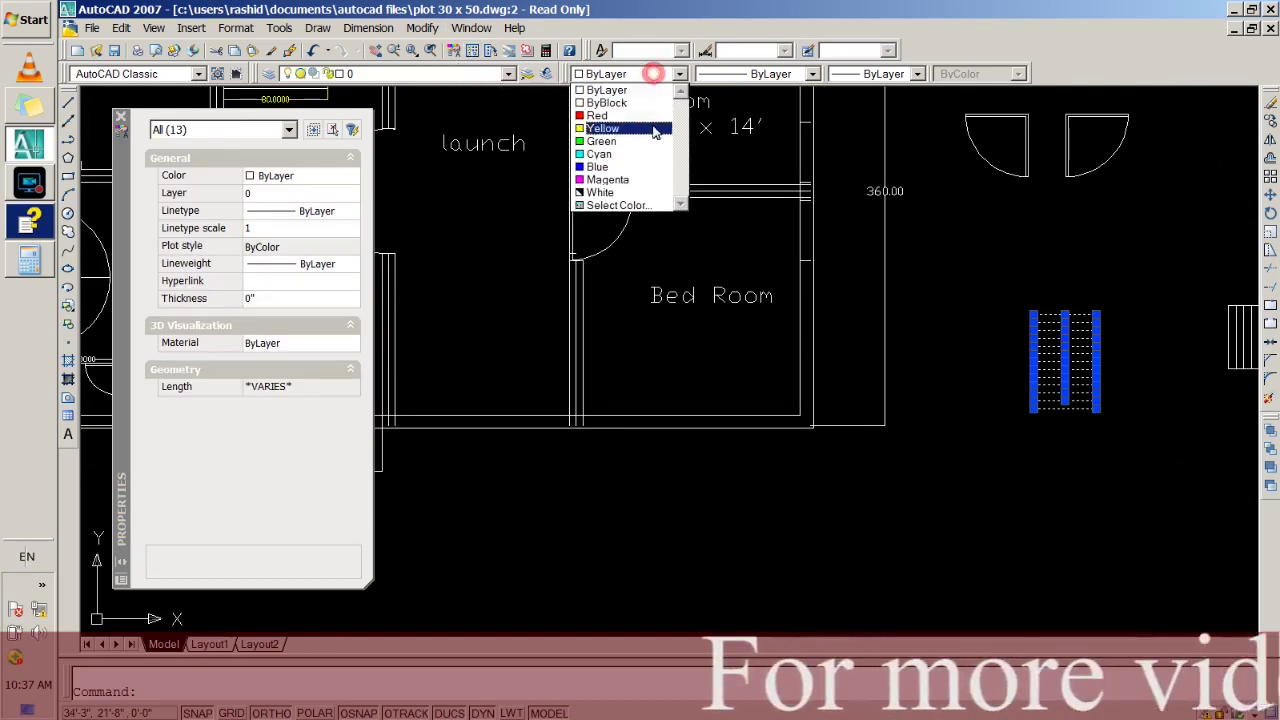
pyautogui.click(650, 141)
pyautogui.press('Escape')
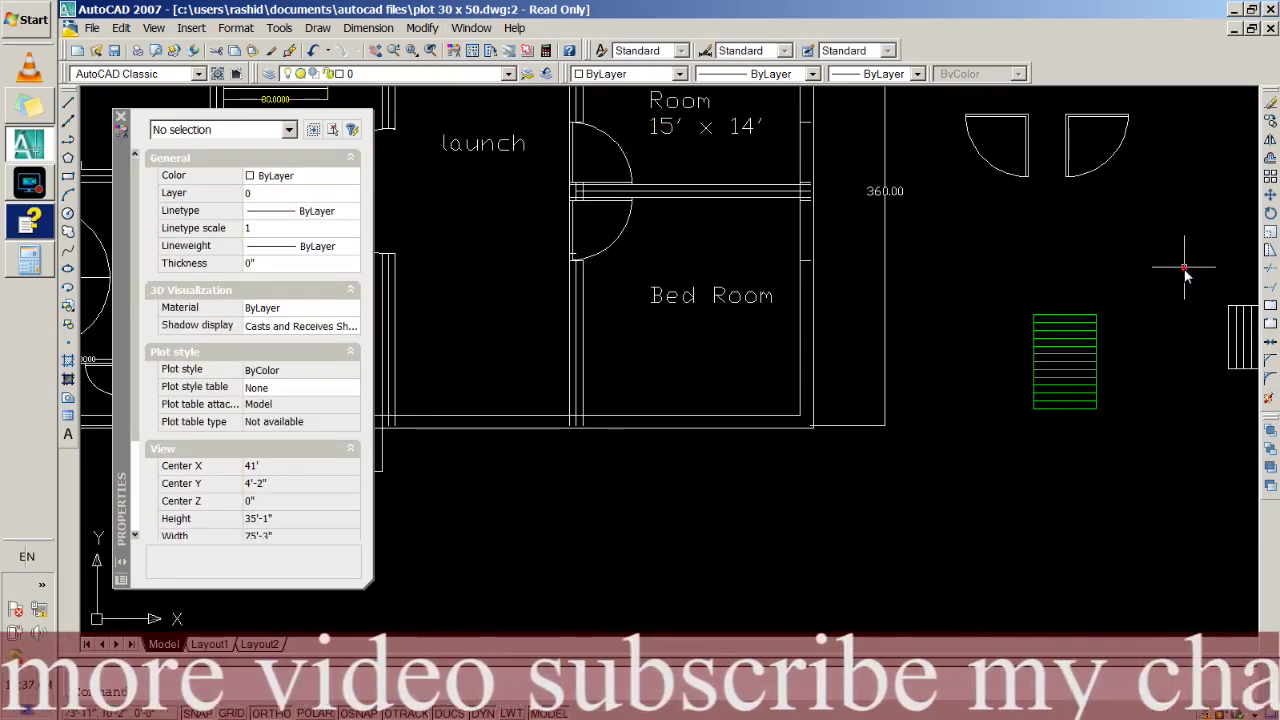
# Change the vertical-line block's color to Green as well.
pyautogui.moveTo(1181, 263); pyautogui.dragTo(1078, 268, button='middle')
pyautogui.click(1078, 268)
pyautogui.click(1230, 403)
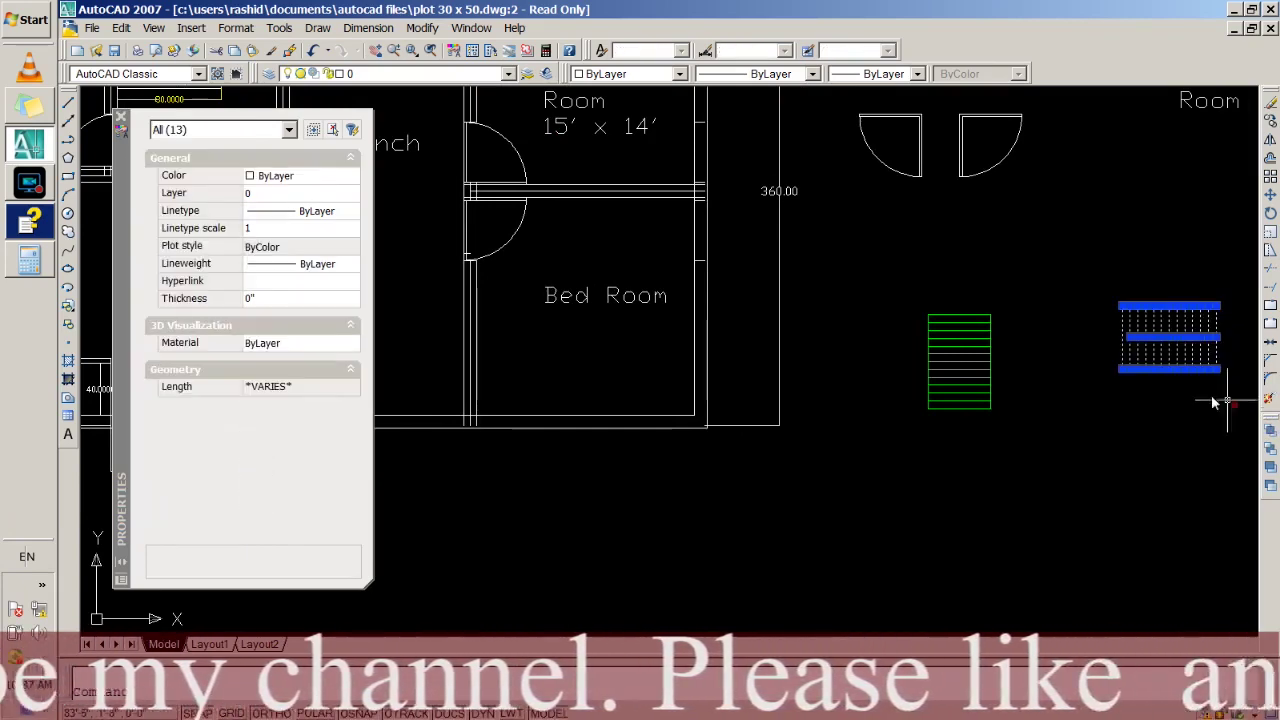
pyautogui.click(607, 74)
pyautogui.click(601, 141)
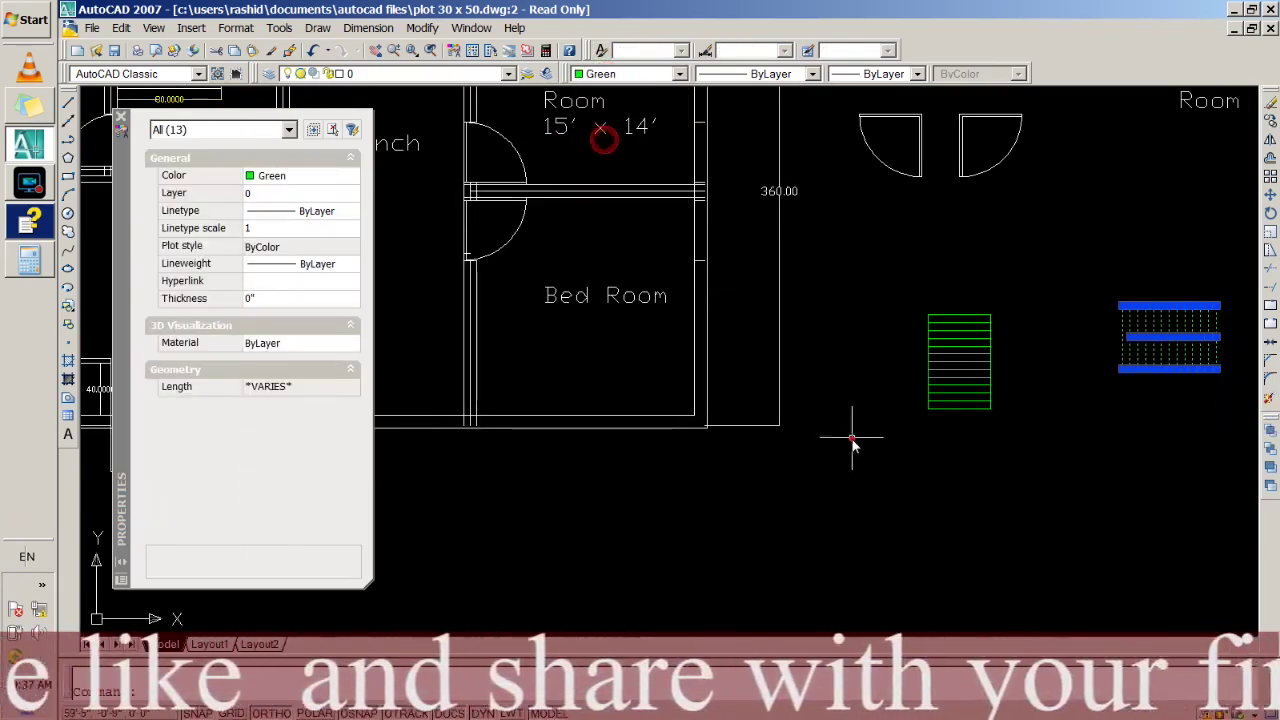
pyautogui.press('Escape')
pyautogui.scroll(-1, 732, 485)
pyautogui.scroll(-1, 764, 485)
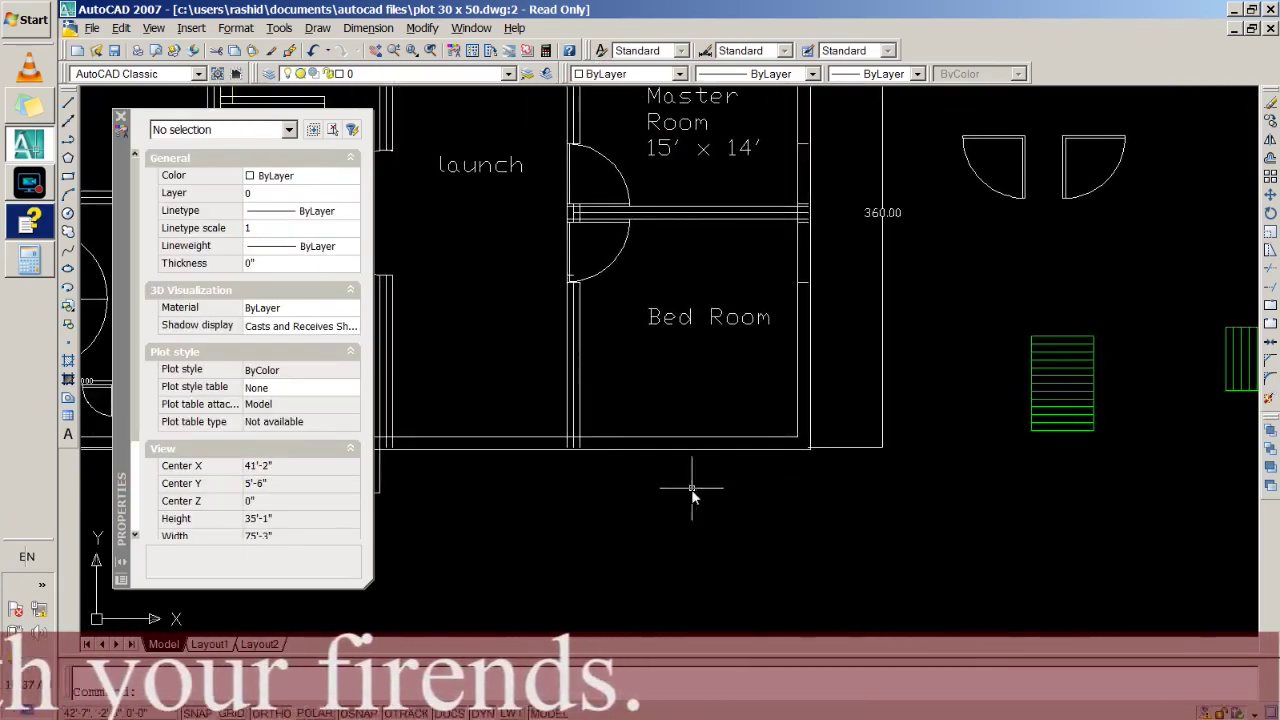
pyautogui.scroll(-3, 691, 489)
# Move the vertical-line block beside the horizontal-line block.
pyautogui.scroll(-1, 600, 518)
pyautogui.moveTo(599, 518)
pyautogui.mouseDown(button='middle')
pyautogui.moveTo(689, 412)
pyautogui.moveTo(734, 423)
pyautogui.mouseUp(button='middle')
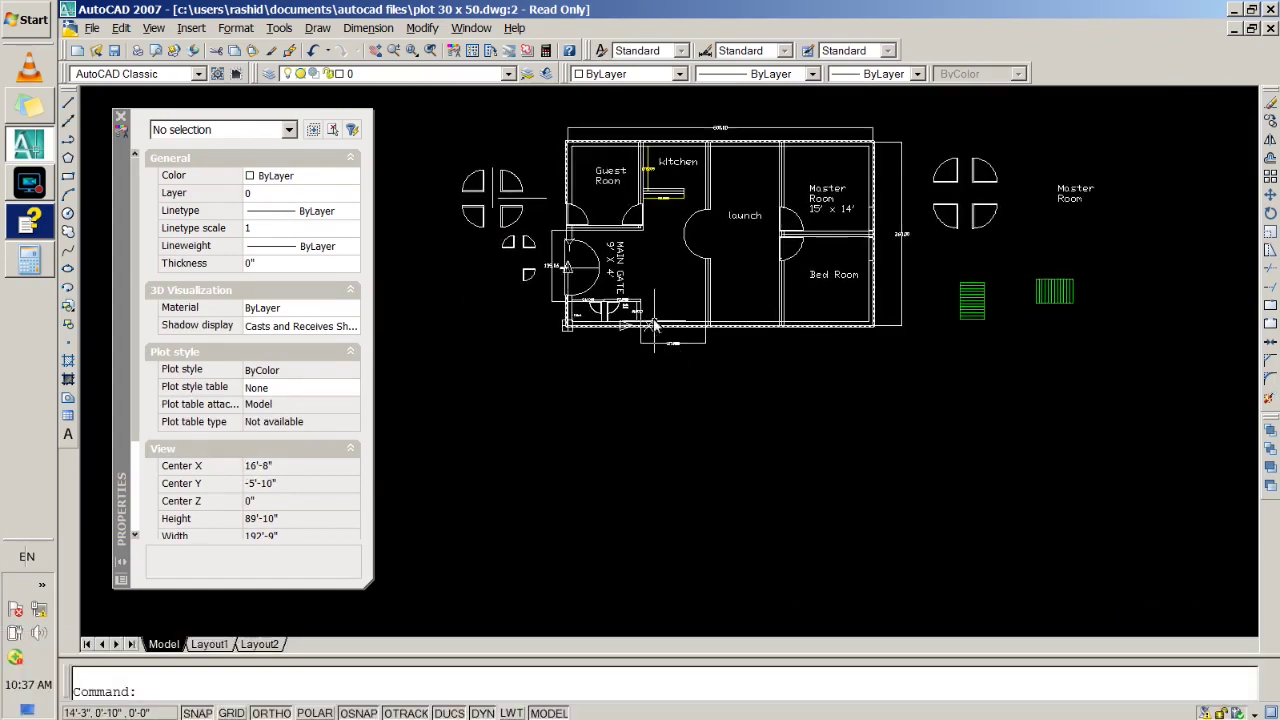
pyautogui.scroll(2, 620, 305)
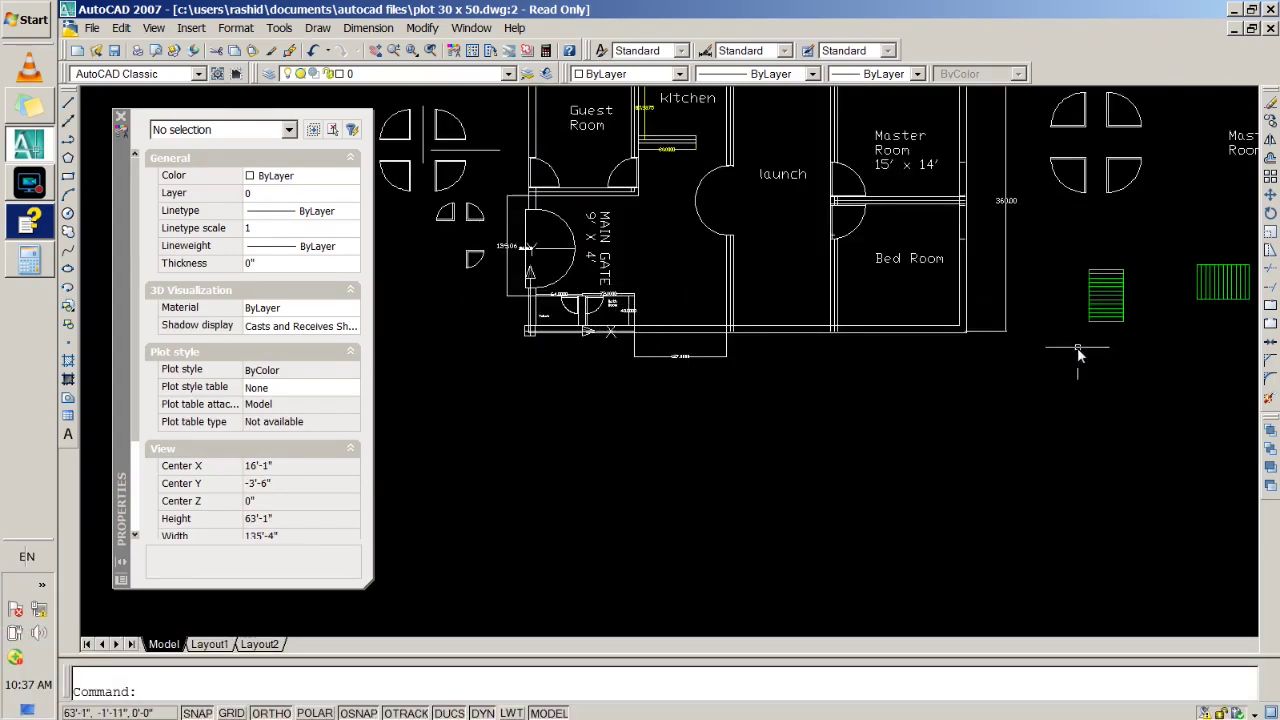
pyautogui.write('m')
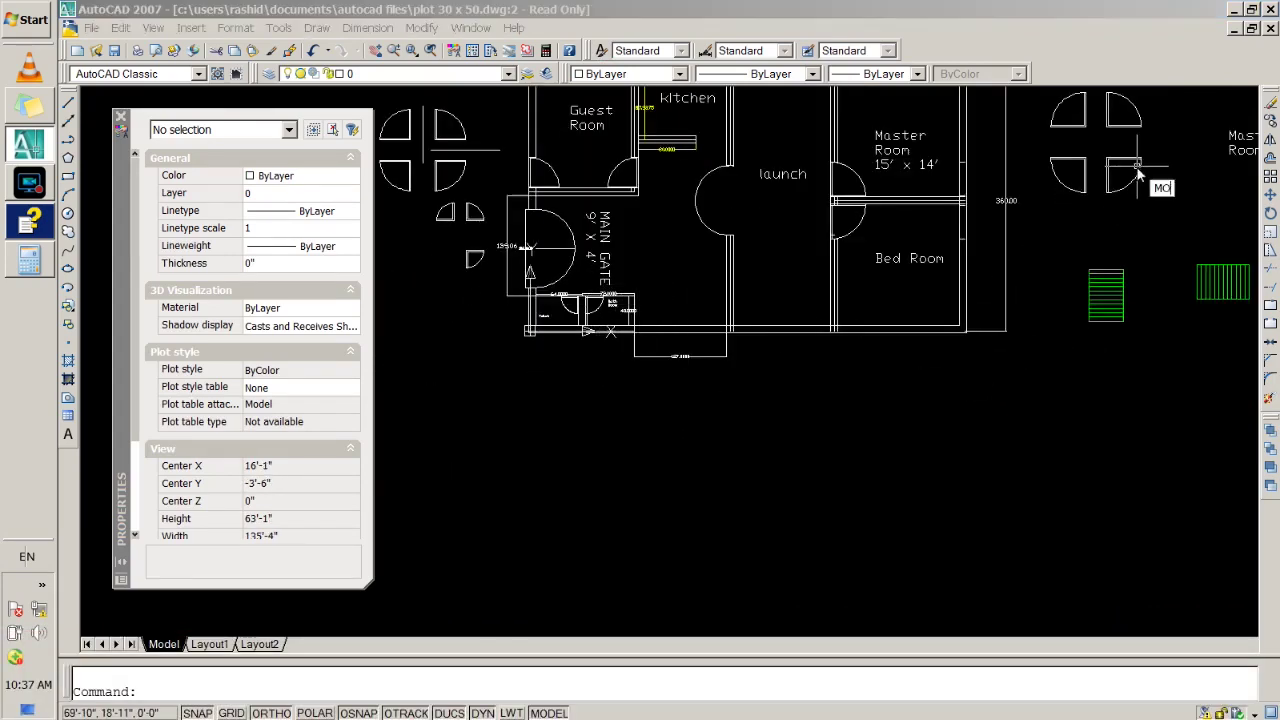
pyautogui.press('Return')
pyautogui.click(1190, 250)
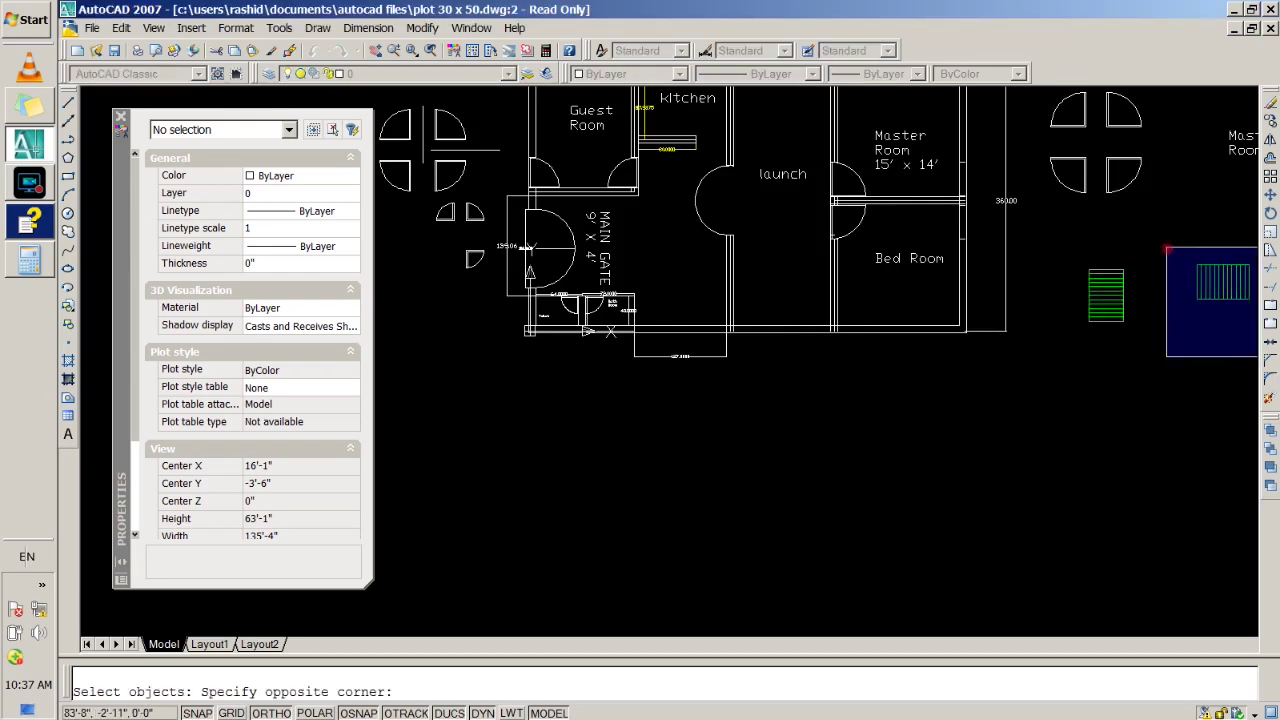
pyautogui.moveTo(1190, 300); pyautogui.dragTo(1120, 300, button='middle')
pyautogui.click(1189, 303)
pyautogui.press('Return')
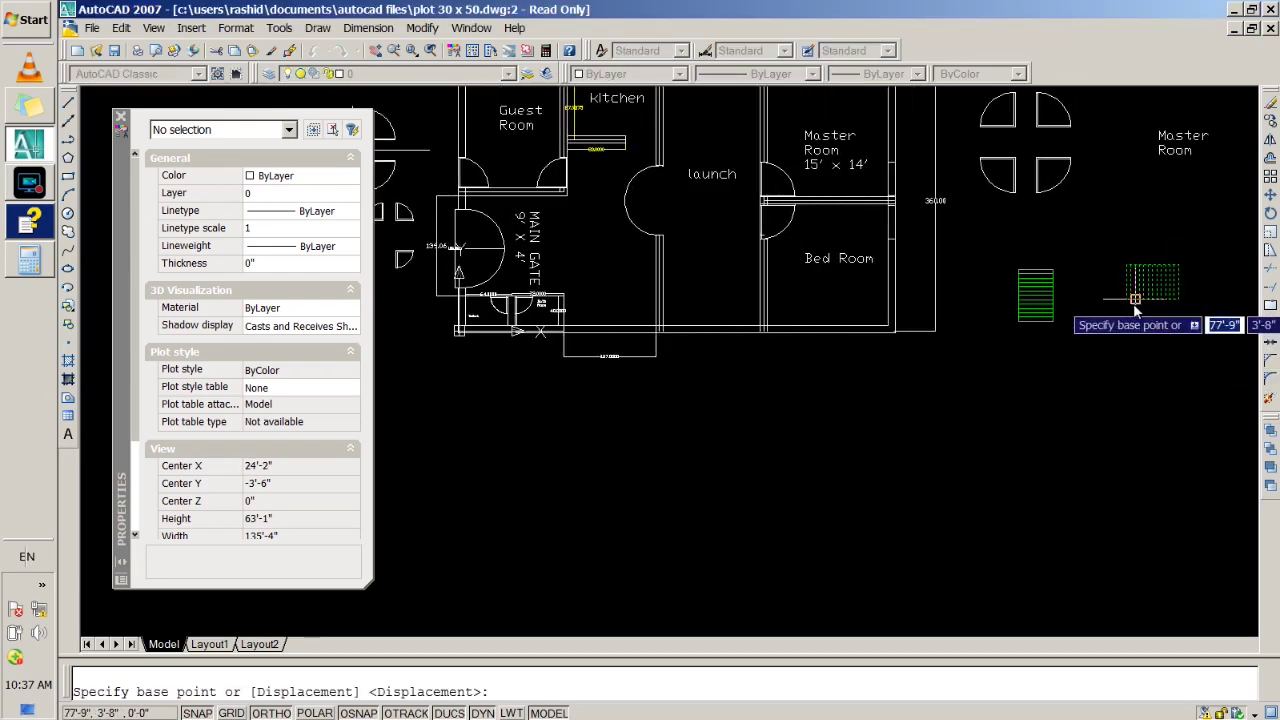
pyautogui.click(1128, 303)
pyautogui.click(1071, 311)
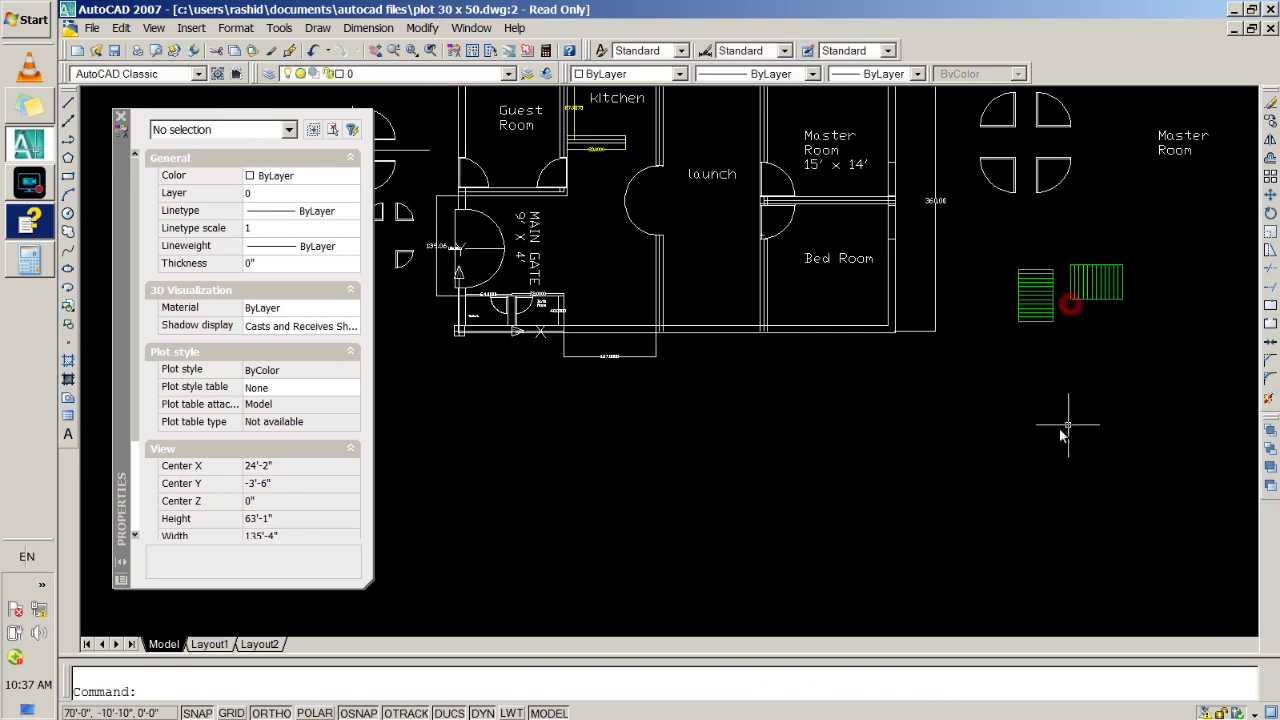
pyautogui.write('CO')
# Copy both green blocks to just below the plan's bottom wall, with Ortho off.
pyautogui.press('Return')
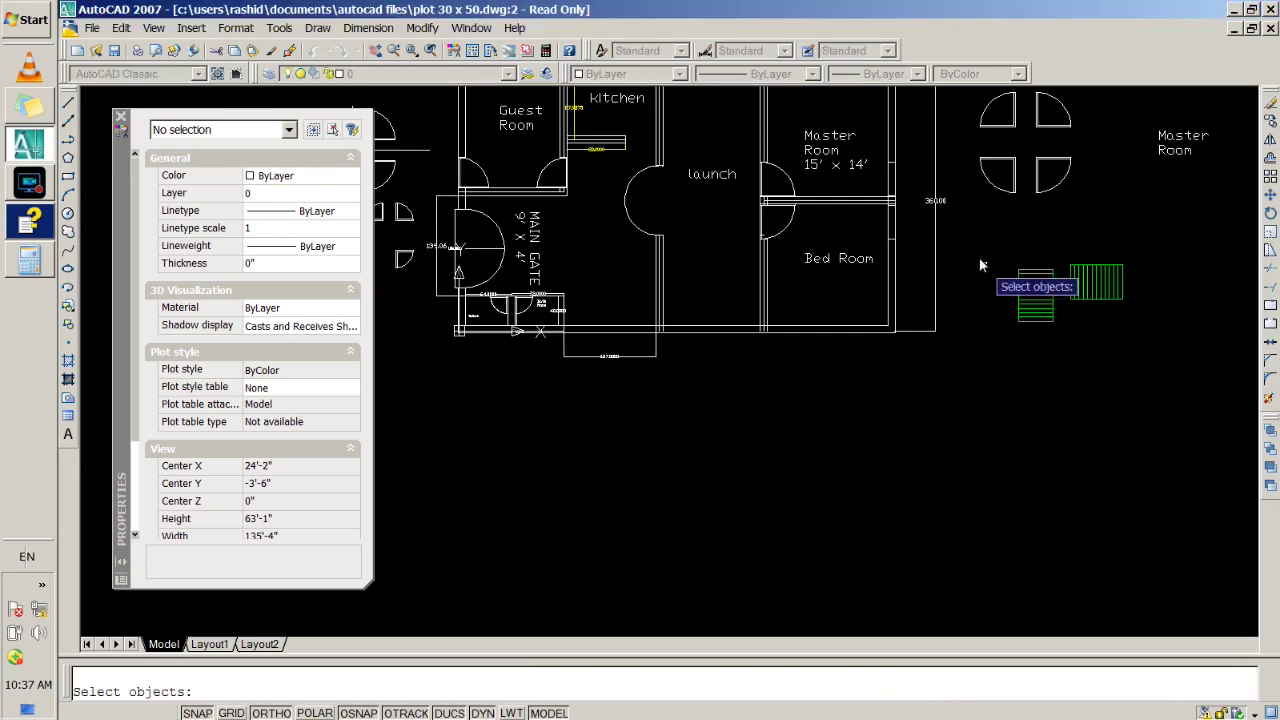
pyautogui.click(972, 243)
pyautogui.click(1218, 390)
pyautogui.press('Return')
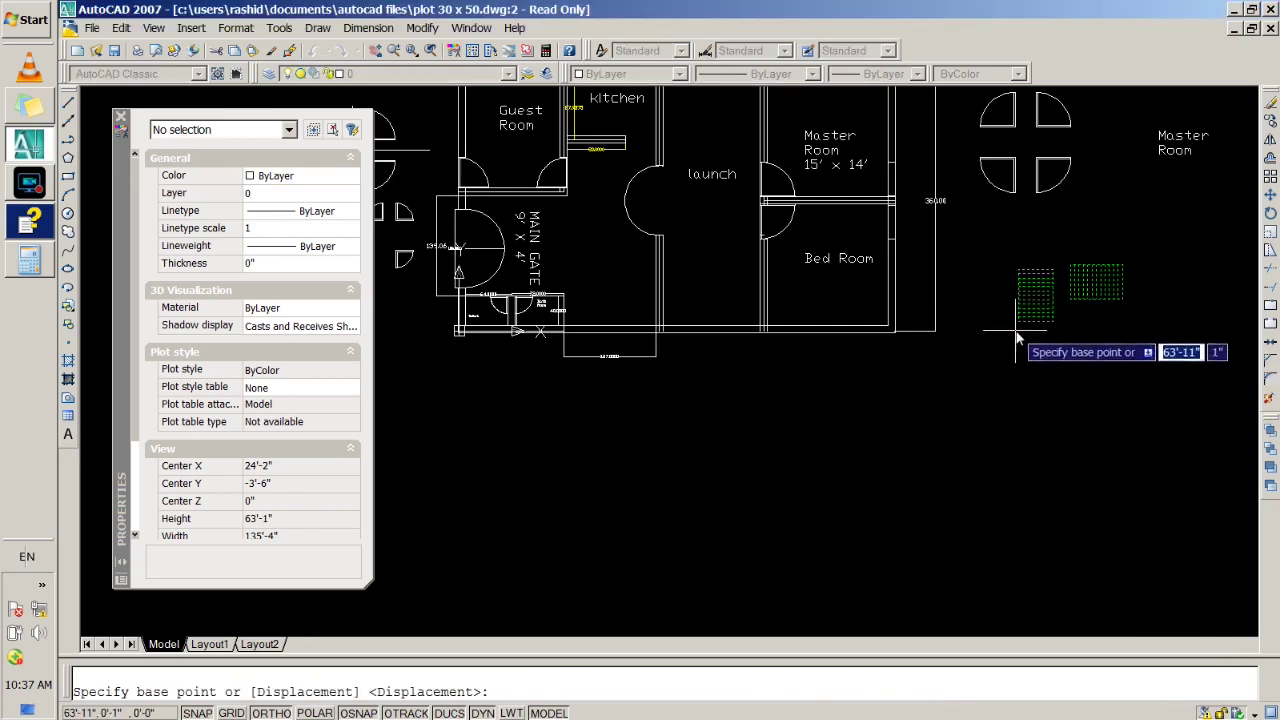
pyautogui.click(1018, 326)
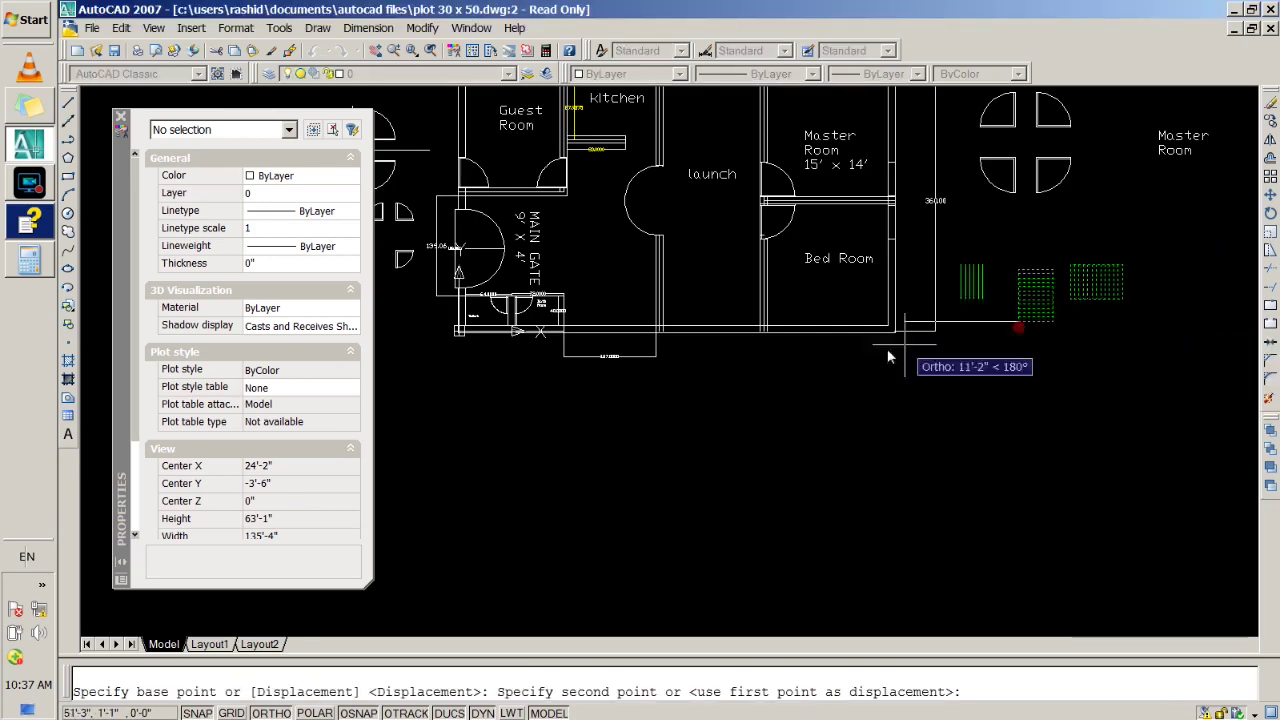
pyautogui.press('F8')
pyautogui.click(666, 414)
pyautogui.press('Return')
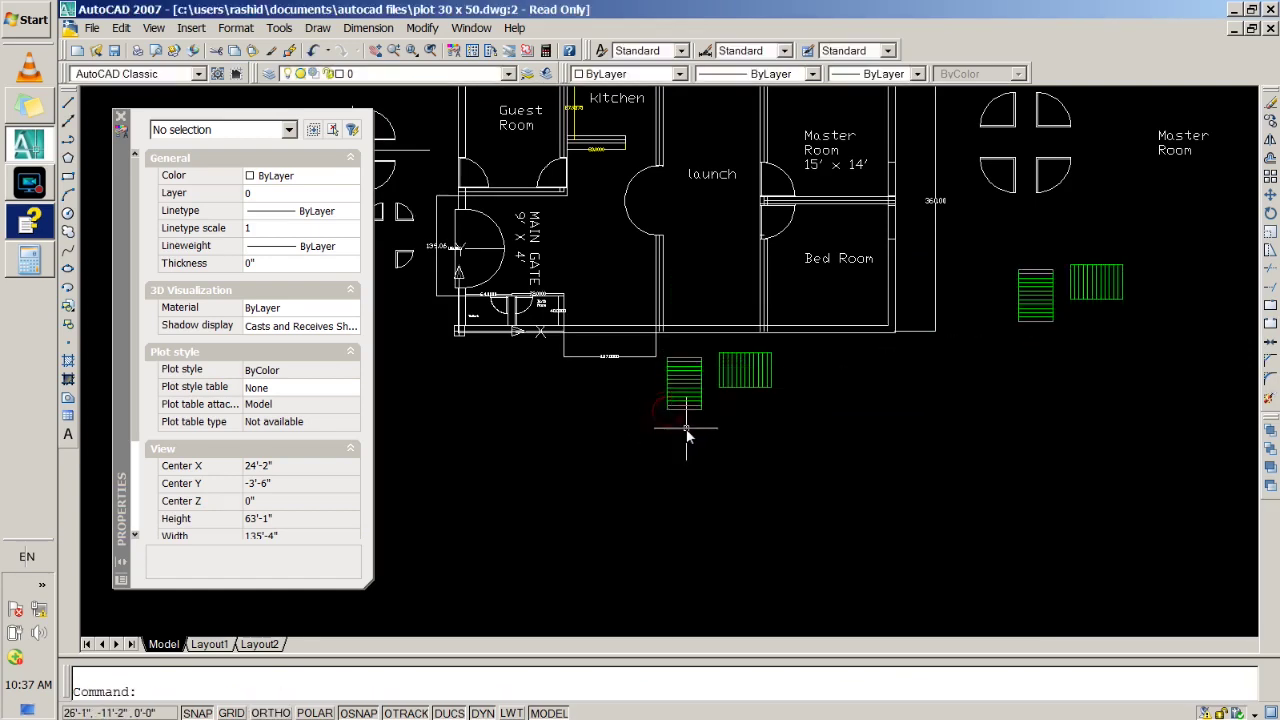
# Zoom and pan to bring the green blocks and the area below the Bath Room into view.
pyautogui.scroll(2, 672, 358)
pyautogui.scroll(2, 672, 362)
pyautogui.scroll(2, 672, 366)
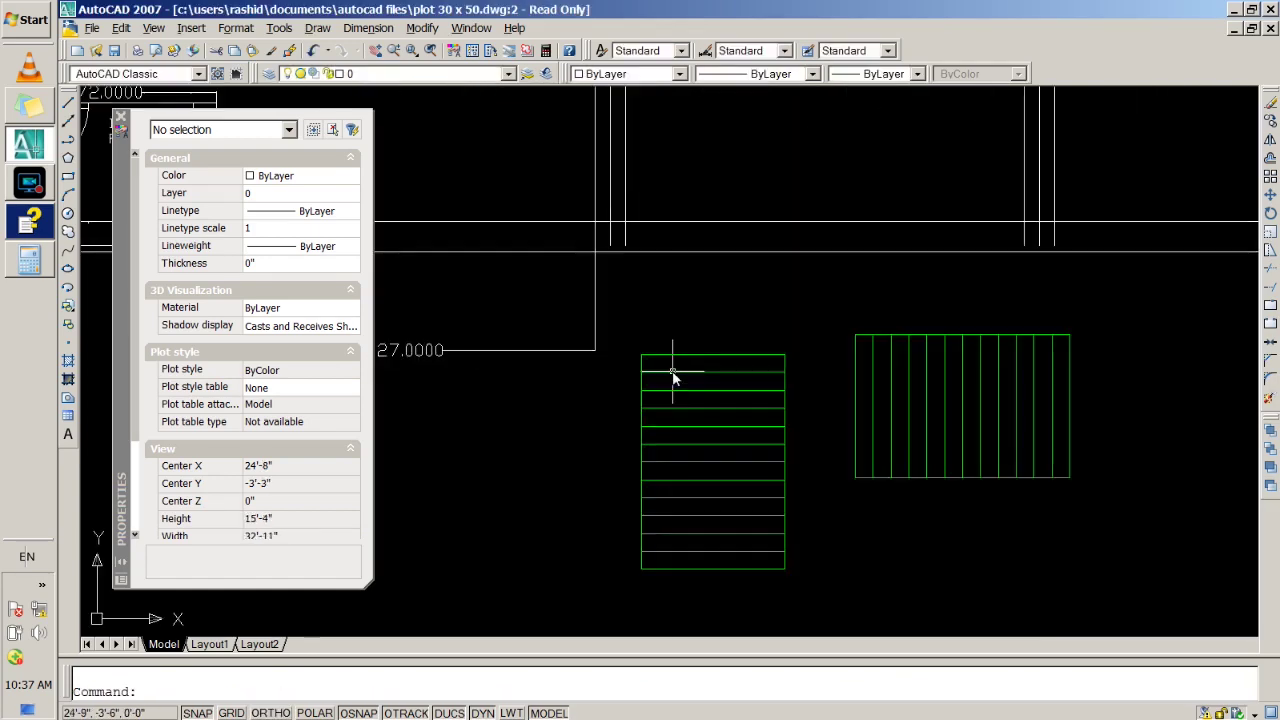
pyautogui.scroll(2, 672, 370)
pyautogui.scroll(-2, 672, 372)
pyautogui.scroll(-1, 672, 372)
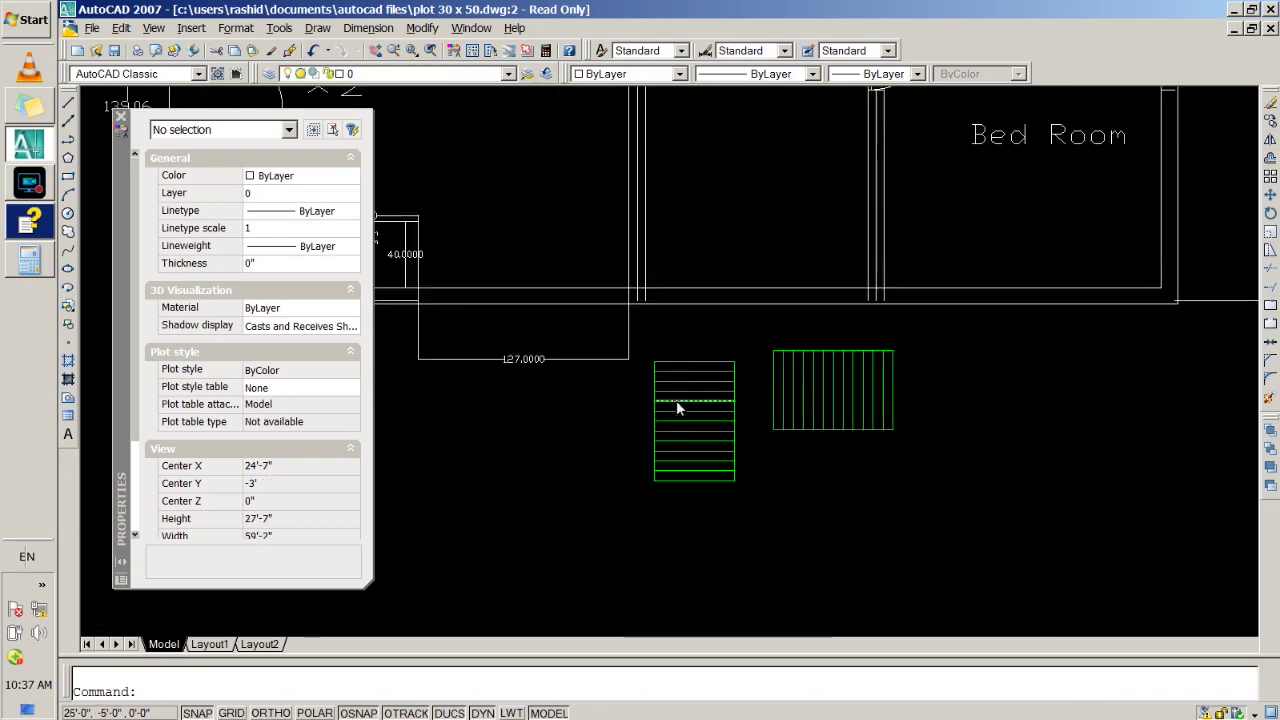
pyautogui.scroll(-2, 677, 407)
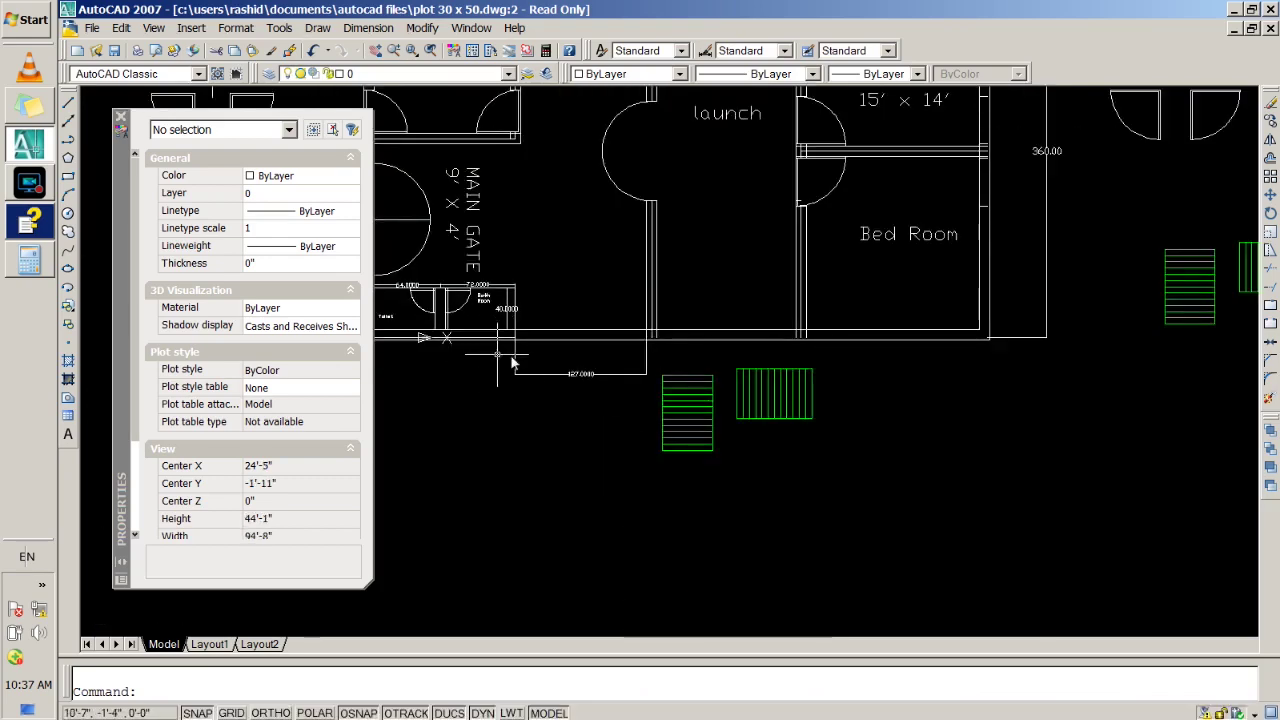
pyautogui.moveTo(1175, 367)
pyautogui.mouseDown(button='middle')
pyautogui.moveTo(524, 426)
pyautogui.moveTo(867, 469)
pyautogui.moveTo(740, 516)
pyautogui.mouseUp(button='middle')
pyautogui.click(740, 516)
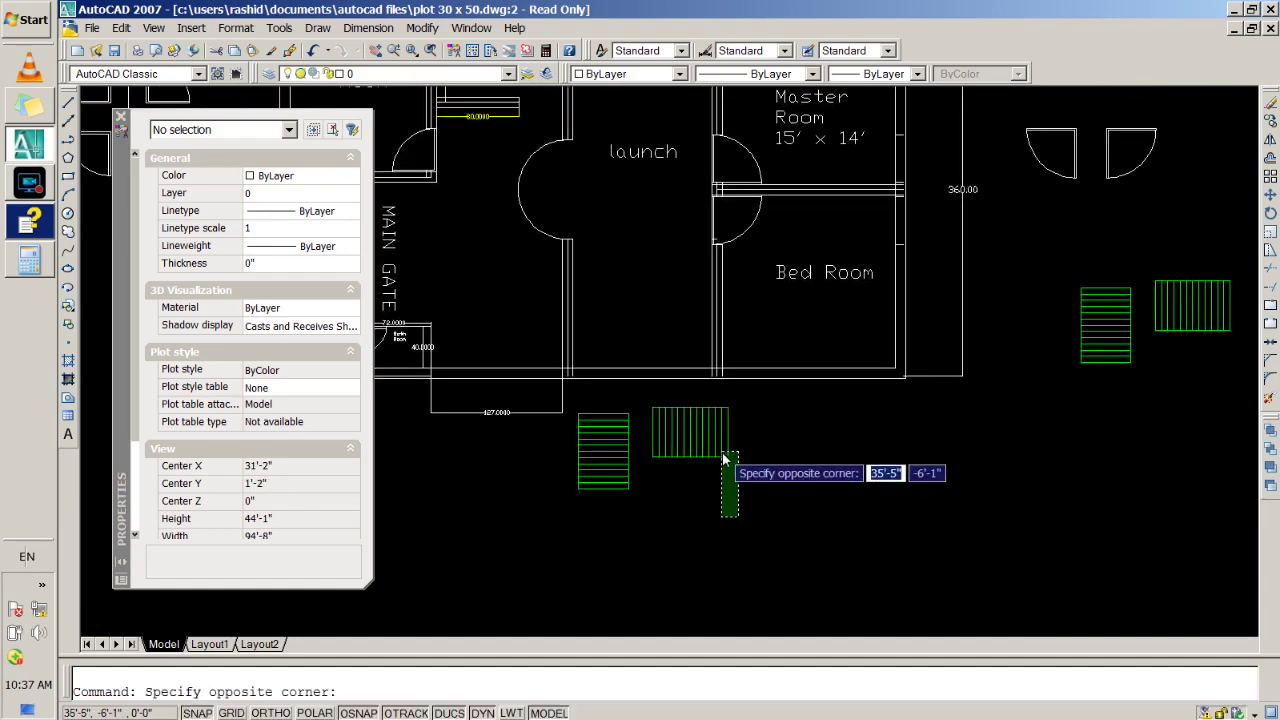
pyautogui.press('Escape')
pyautogui.scroll(3, 590, 460)
pyautogui.moveTo(386, 243); pyautogui.dragTo(538, 280, button='middle')
pyautogui.write('M')
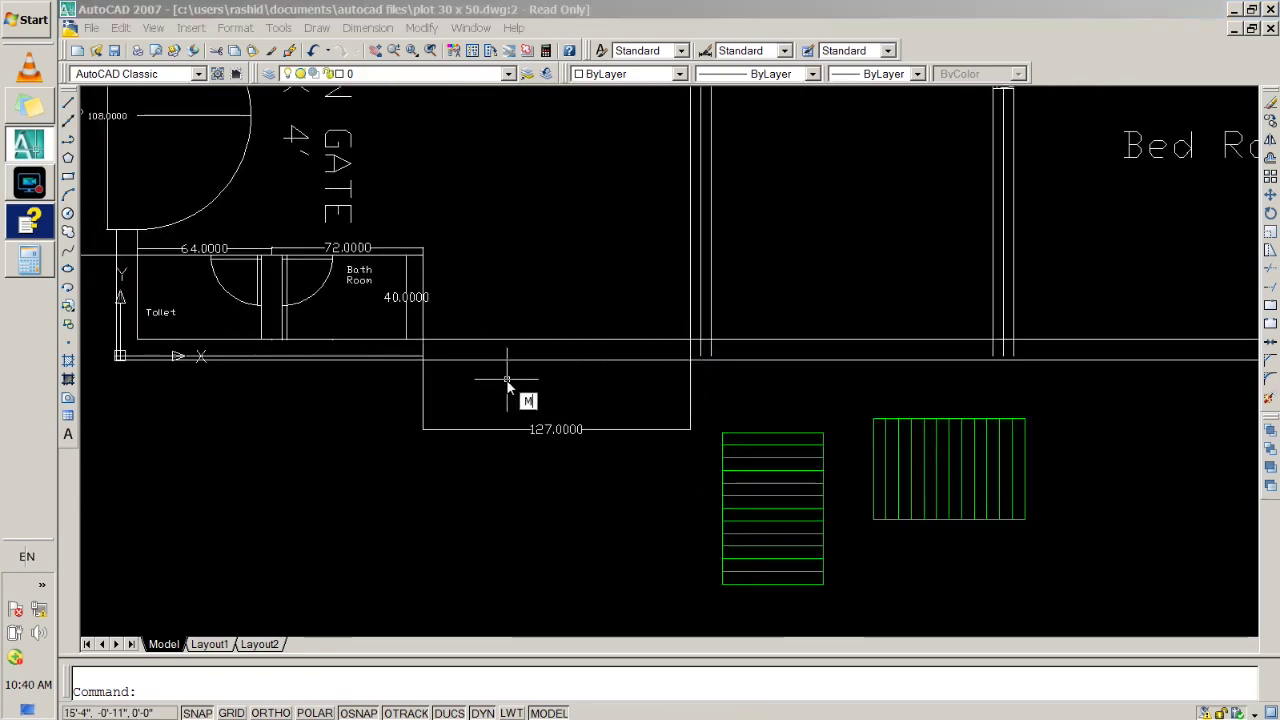
# Move the horizontal-line green block beside the Bath Room, based at its bottom-left corner.
pyautogui.write('m')
pyautogui.press('Return')
pyautogui.click(711, 426)
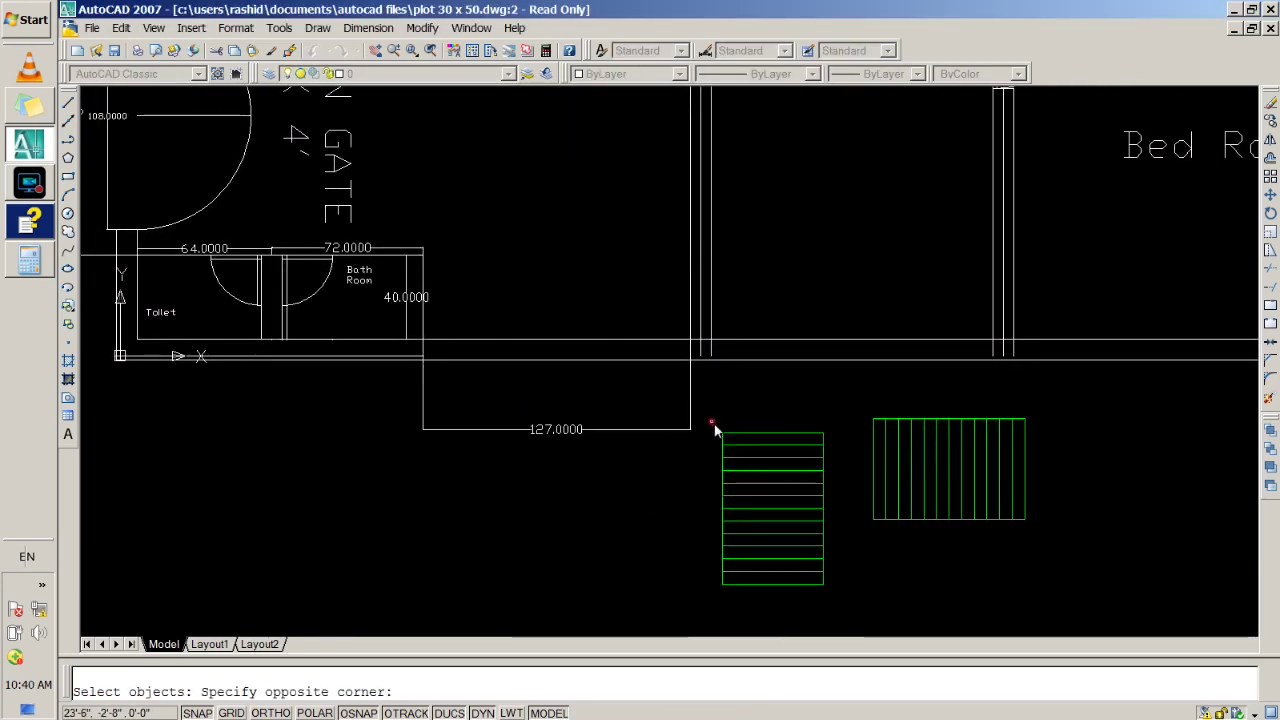
pyautogui.click(845, 615)
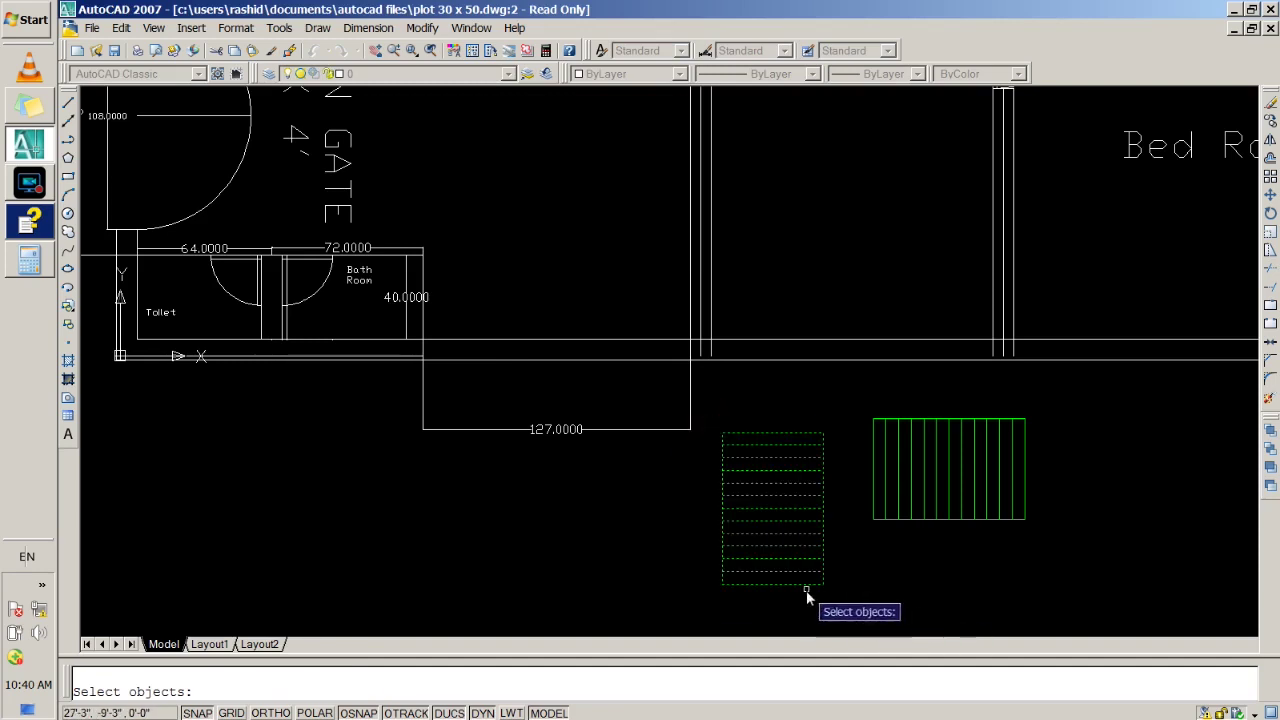
pyautogui.press('Return')
pyautogui.click(720, 588)
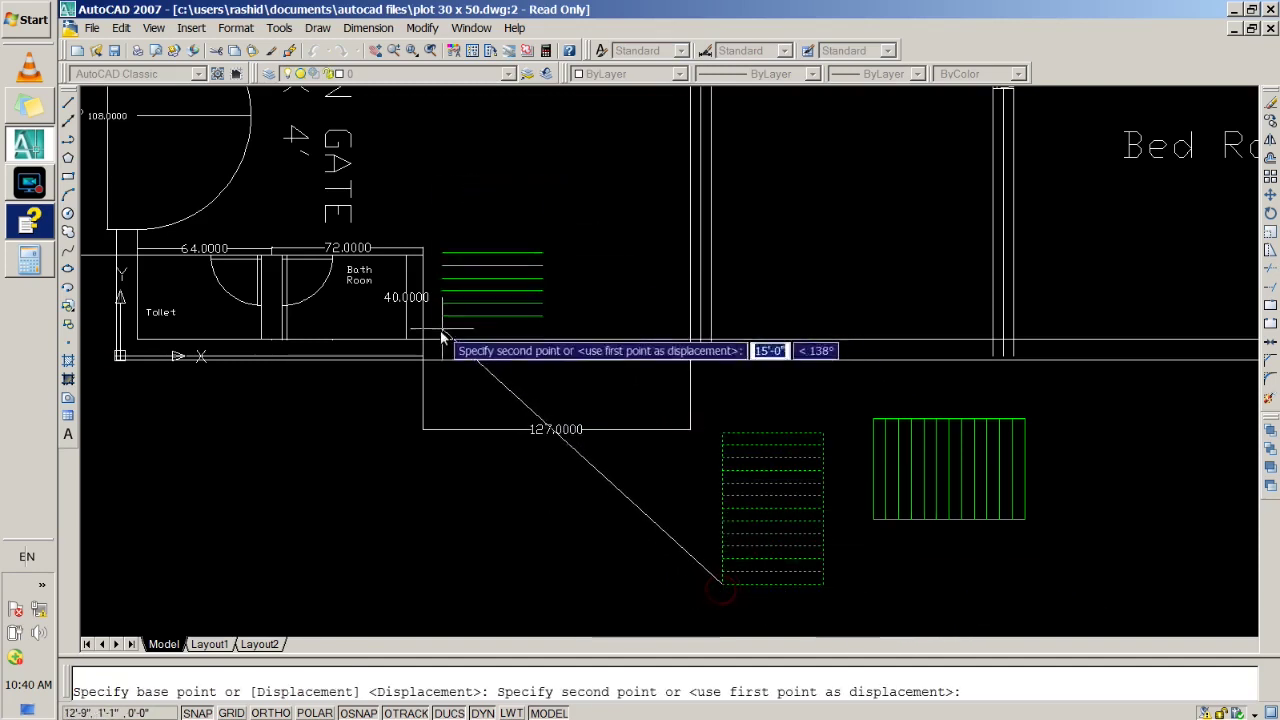
pyautogui.press('Escape')
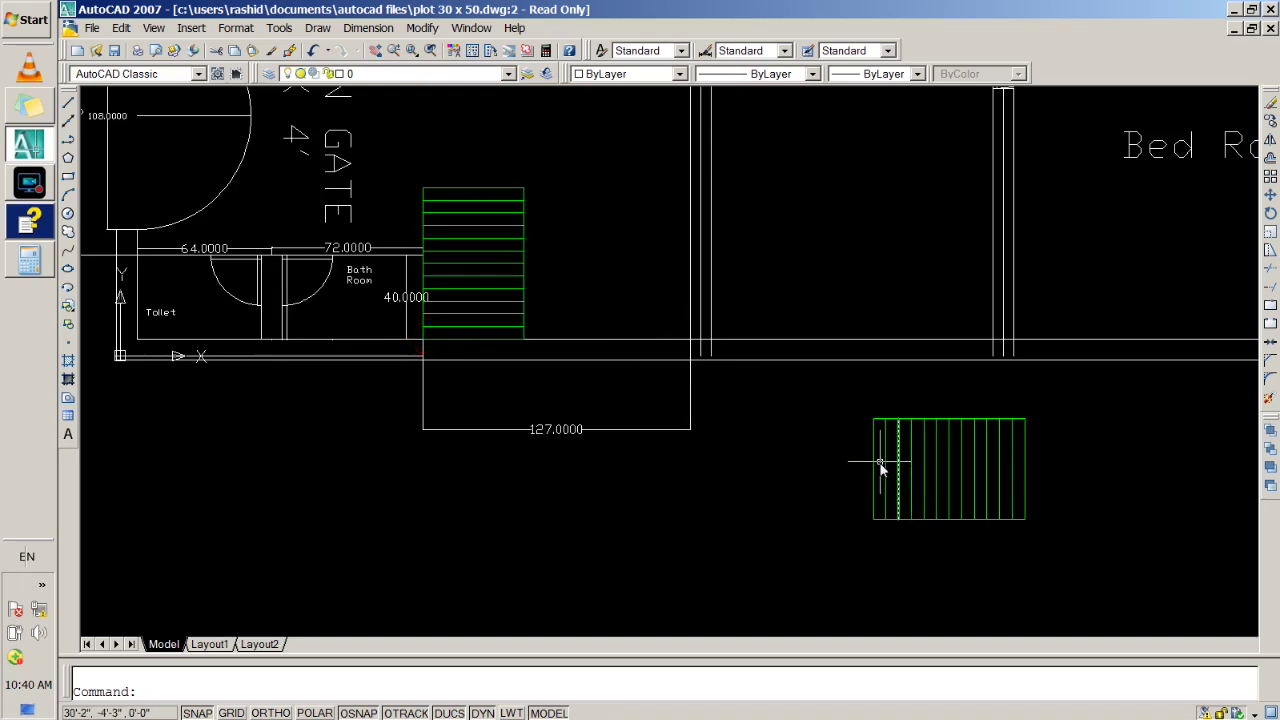
# Move the vertical-line green block next to the first window block.
pyautogui.write('m')
pyautogui.press('Return')
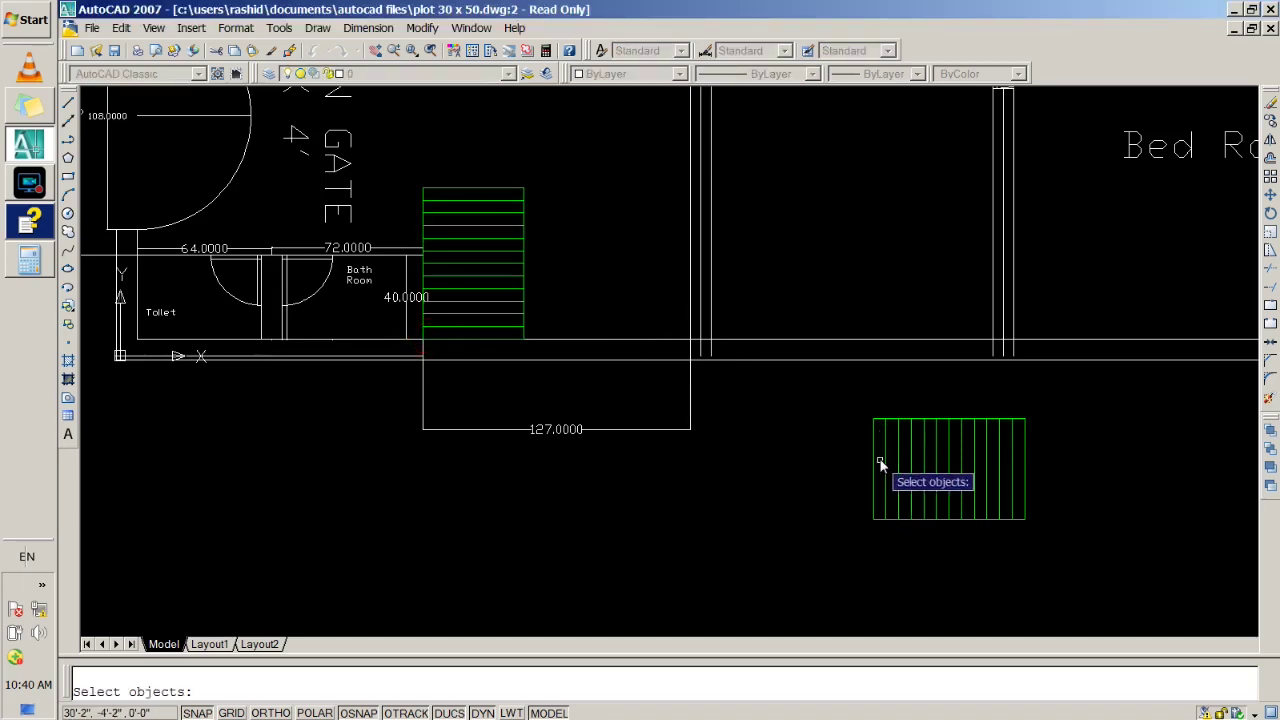
pyautogui.click(837, 393)
pyautogui.click(1100, 565)
pyautogui.press('Return')
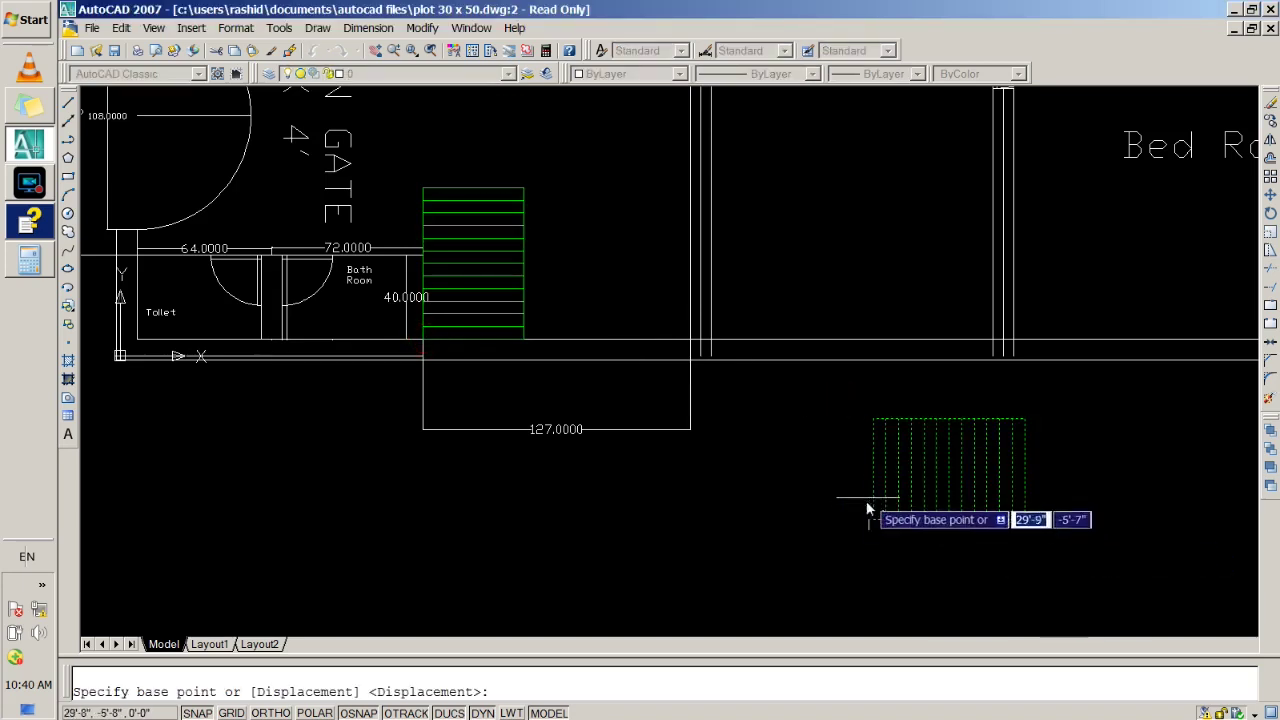
pyautogui.click(873, 518)
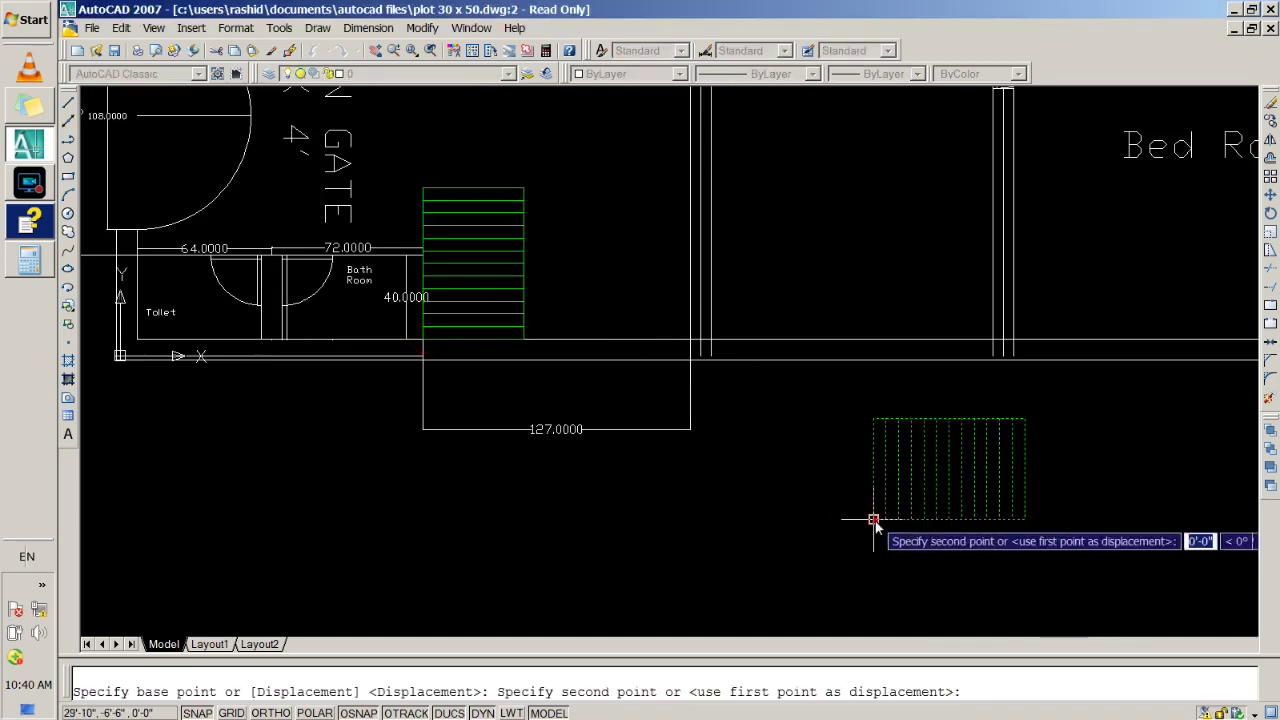
pyautogui.click(524, 341)
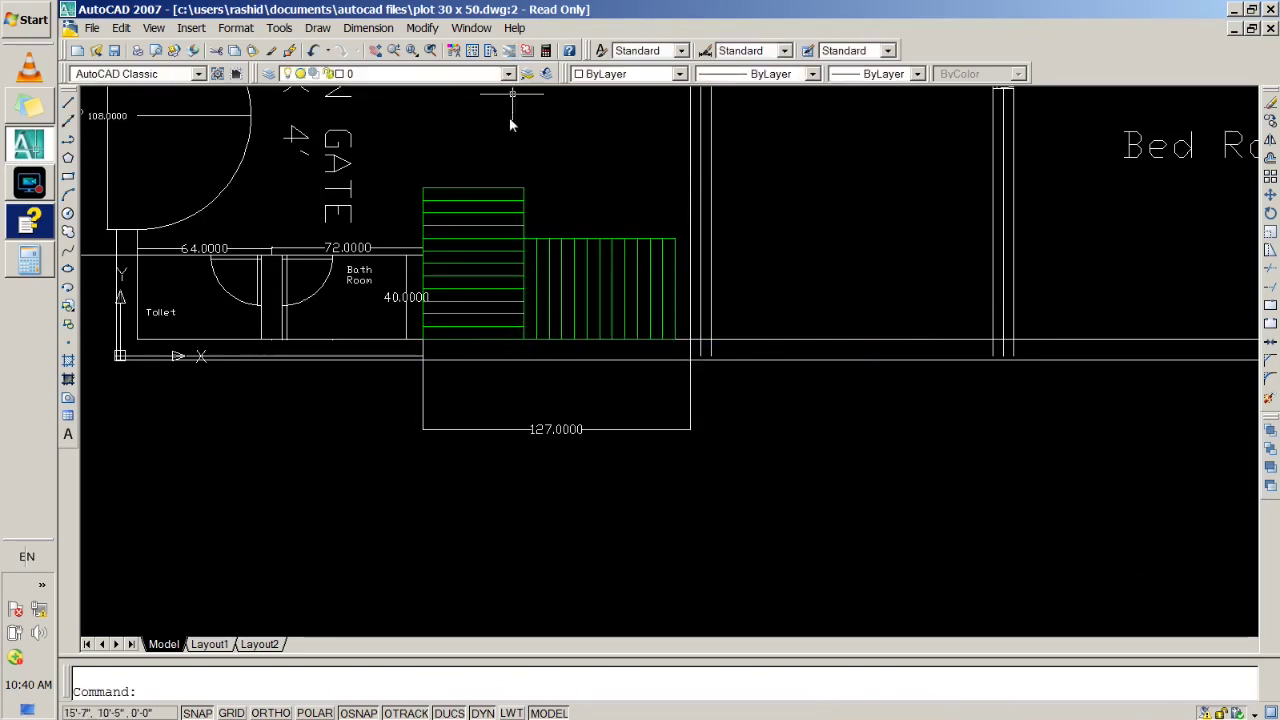
pyautogui.scroll(-2, 509, 117)
pyautogui.scroll(-3, 600, 400)
pyautogui.scroll(4, 680, 470)
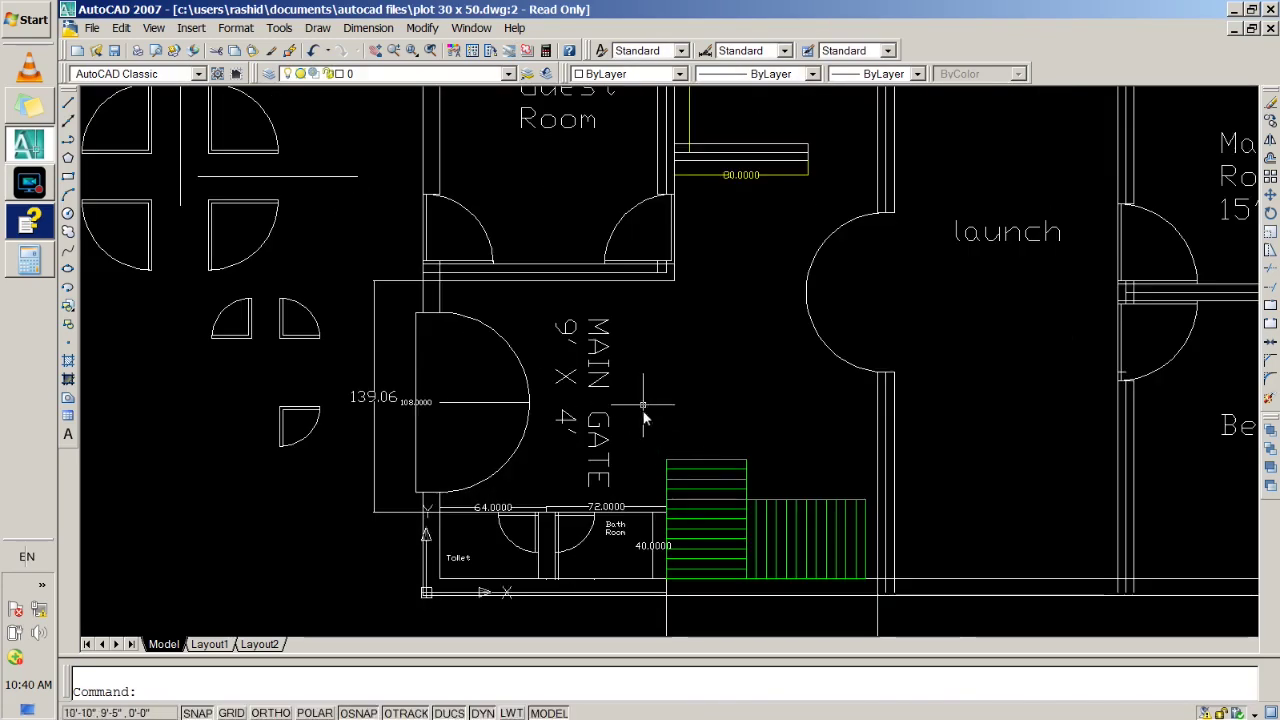
pyautogui.moveTo(643, 418); pyautogui.dragTo(645, 338, button='middle')
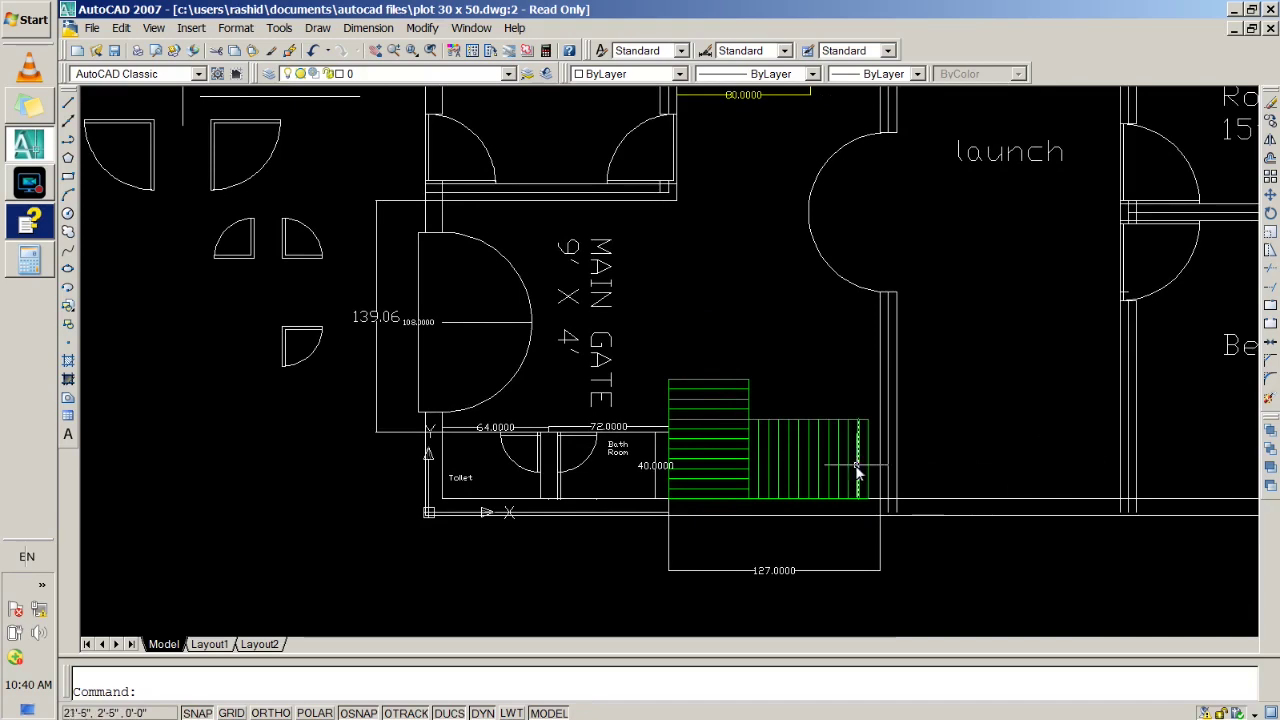
pyautogui.scroll(2, 600, 464)
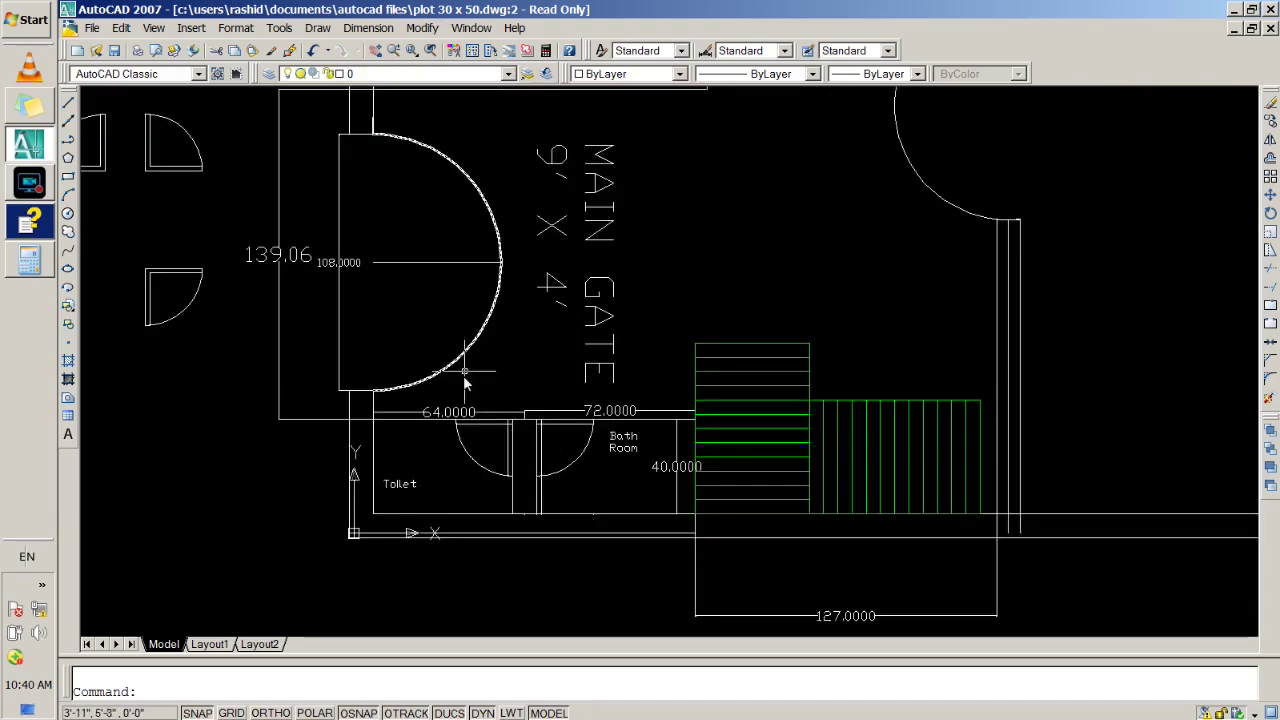
pyautogui.scroll(-4, 652, 300)
pyautogui.scroll(5, 656, 304)
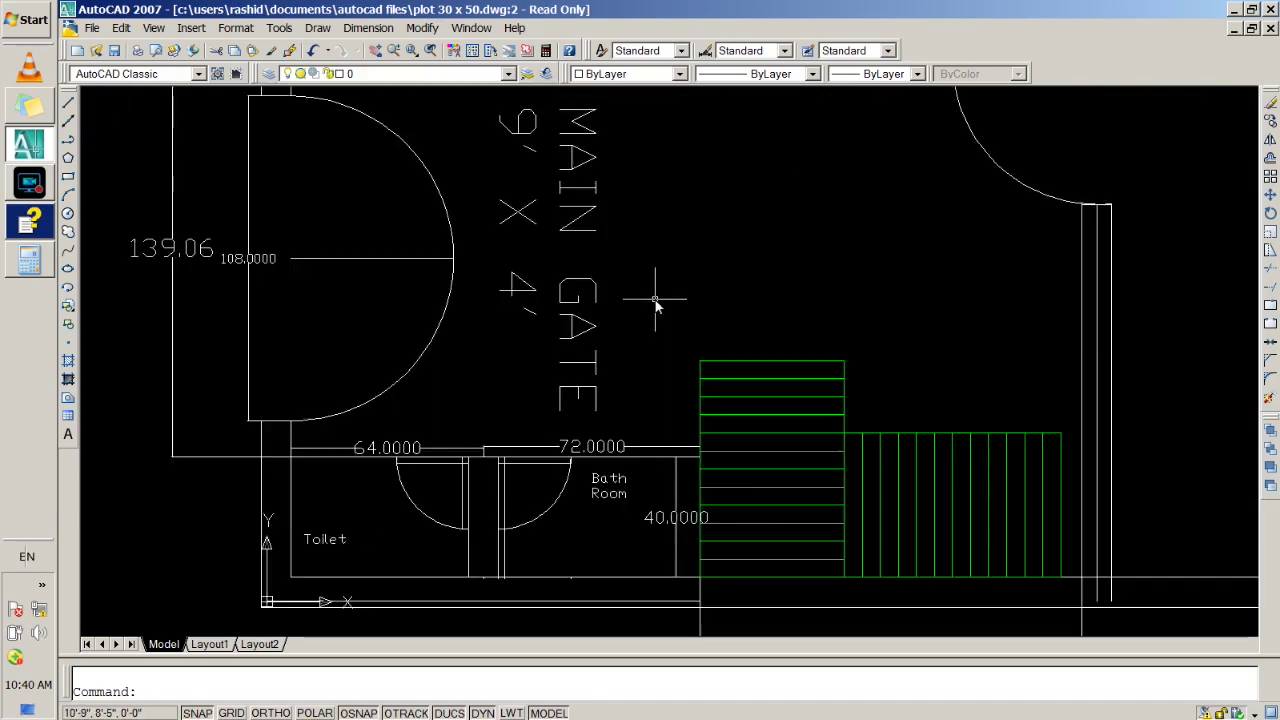
pyautogui.scroll(-2, 620, 330)
pyautogui.scroll(-1, 700, 395)
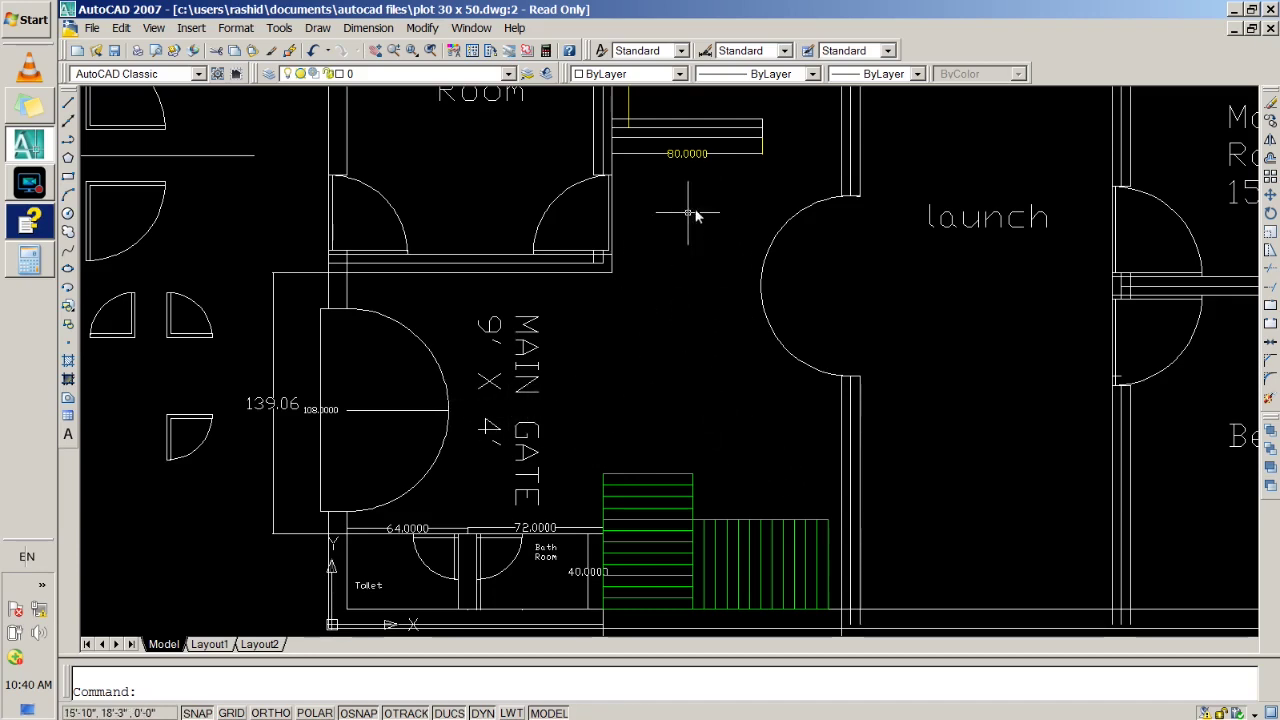
pyautogui.moveTo(703, 215)
pyautogui.mouseDown(button='middle')
pyautogui.moveTo(586, 309)
pyautogui.moveTo(551, 400)
pyautogui.mouseUp(button='middle')
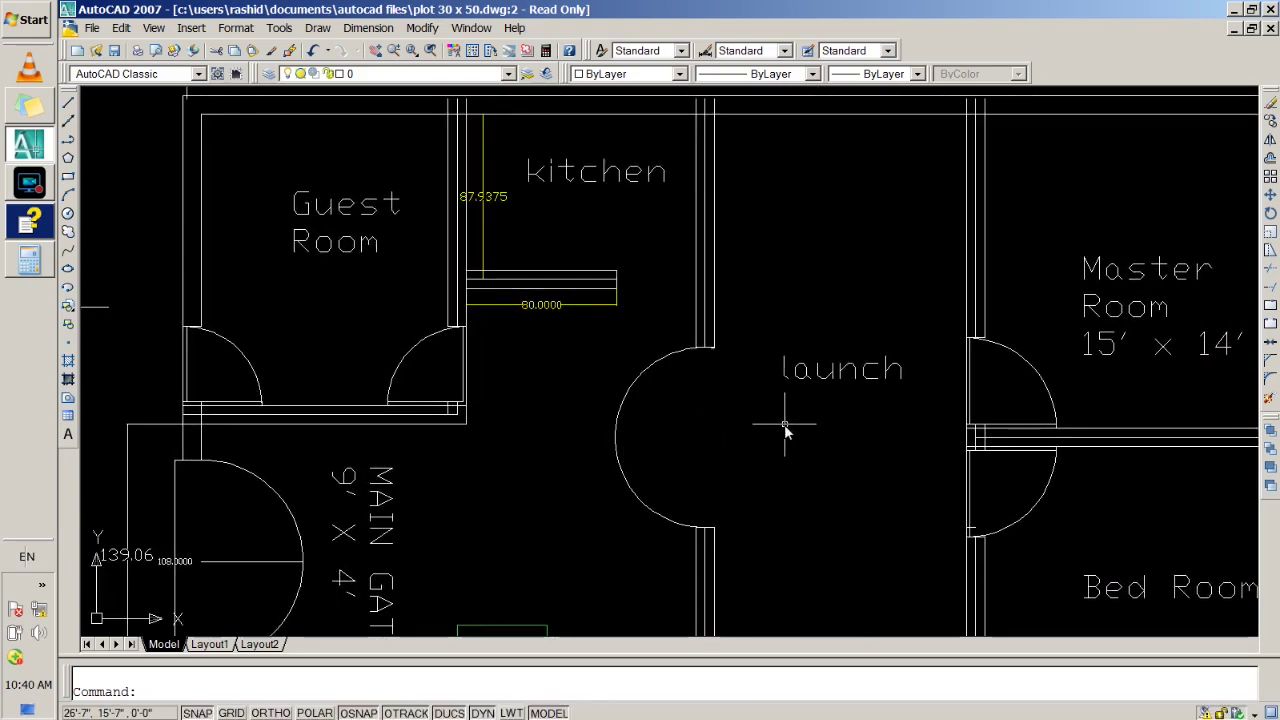
pyautogui.scroll(-1, 370, 275)
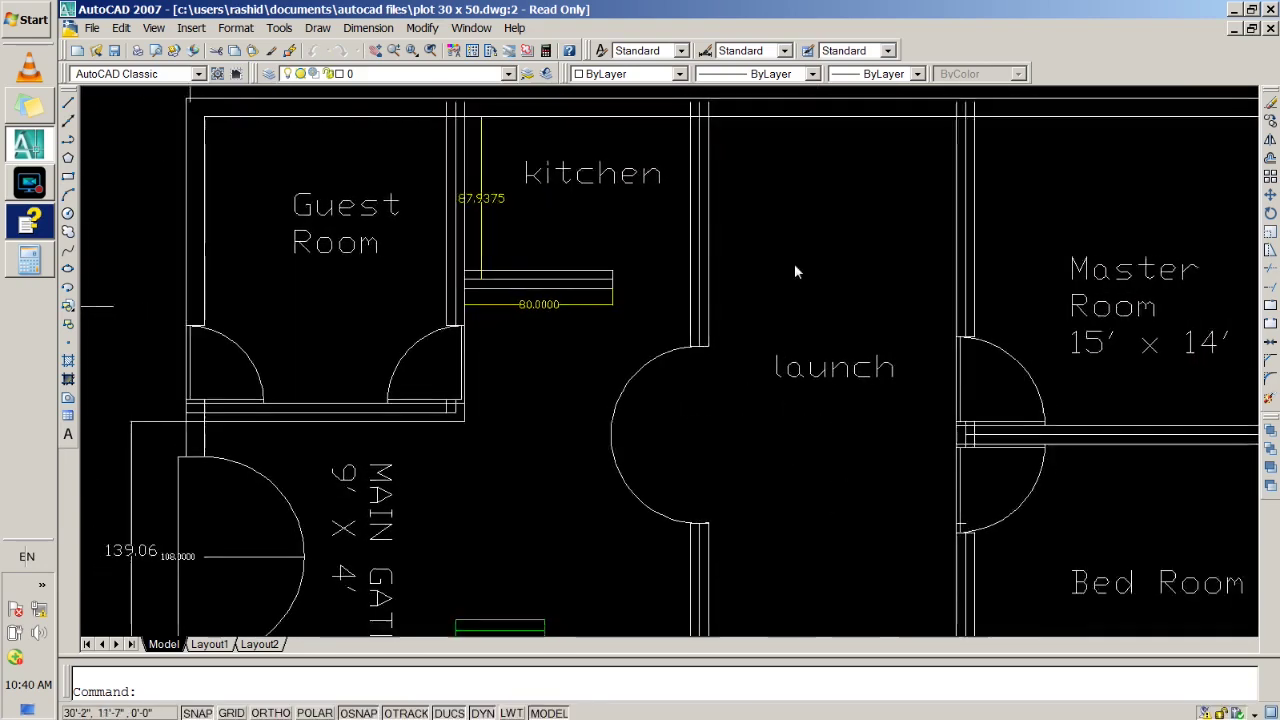
pyautogui.scroll(-3, 370, 275)
pyautogui.moveTo(627, 381); pyautogui.dragTo(655, 338, button='middle')
pyautogui.scroll(3, 626, 405)
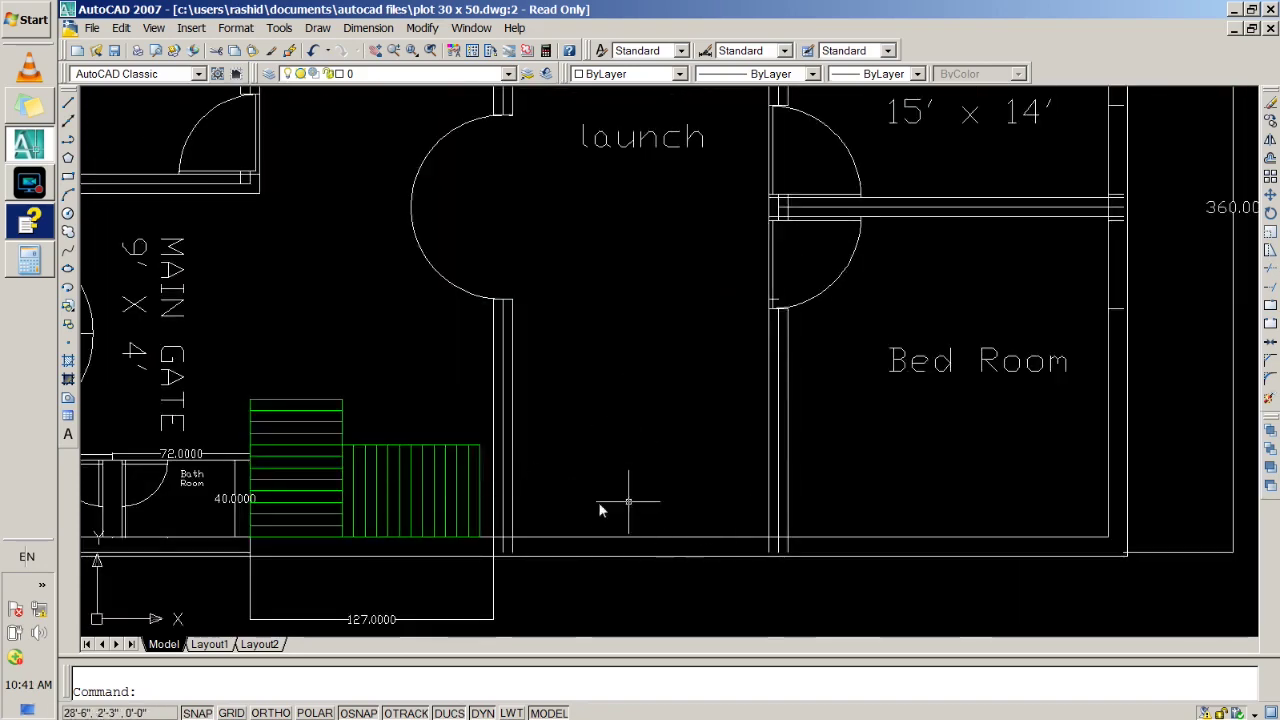
pyautogui.moveTo(652, 312); pyautogui.dragTo(655, 304, button='middle')
pyautogui.scroll(-2, 608, 364)
pyautogui.scroll(-1, 608, 346)
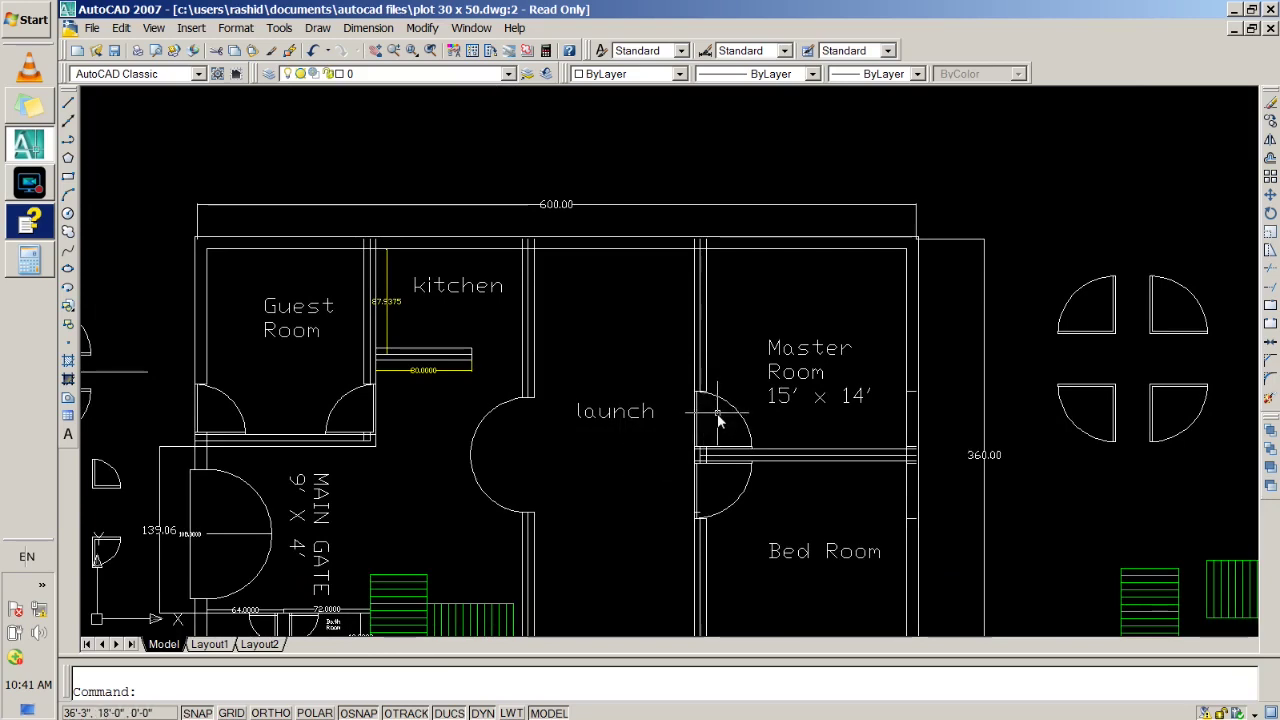
pyautogui.moveTo(756, 514); pyautogui.dragTo(712, 346, button='middle')
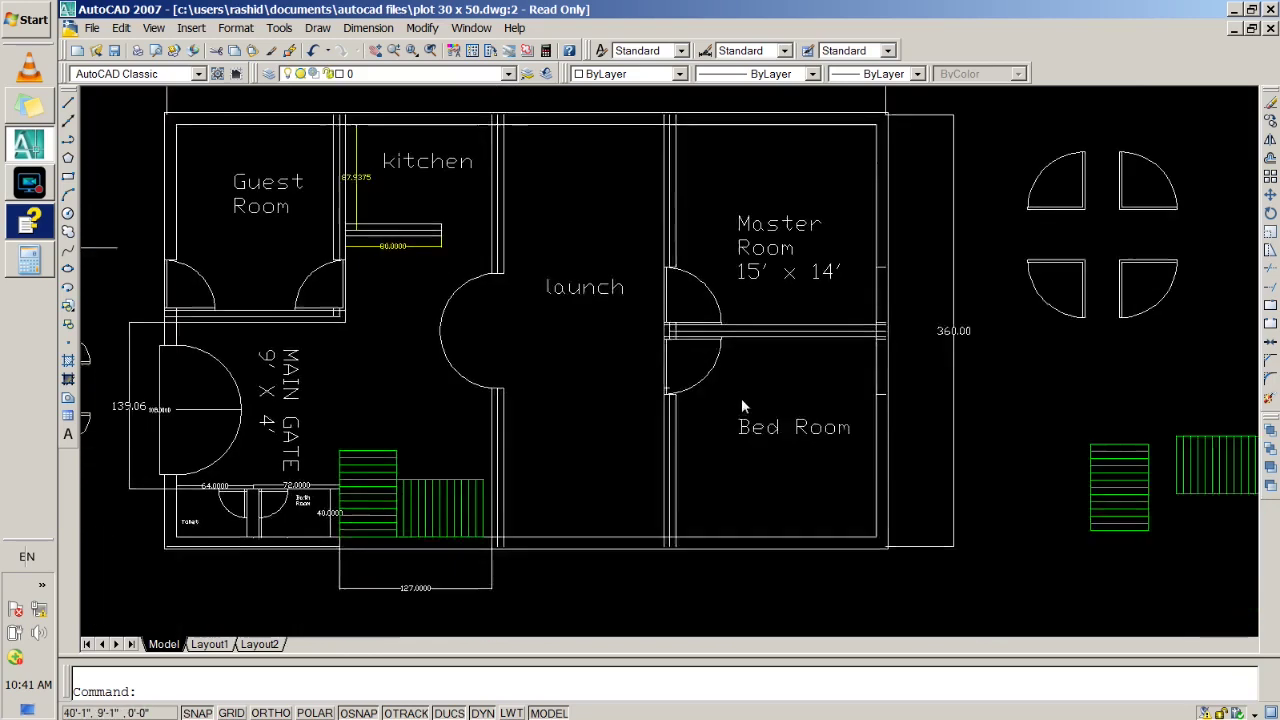
pyautogui.scroll(-2, 640, 370)
pyautogui.moveTo(640, 370)
pyautogui.mouseDown(button='middle')
pyautogui.moveTo(654, 440)
pyautogui.moveTo(694, 452)
pyautogui.mouseUp(button='middle')
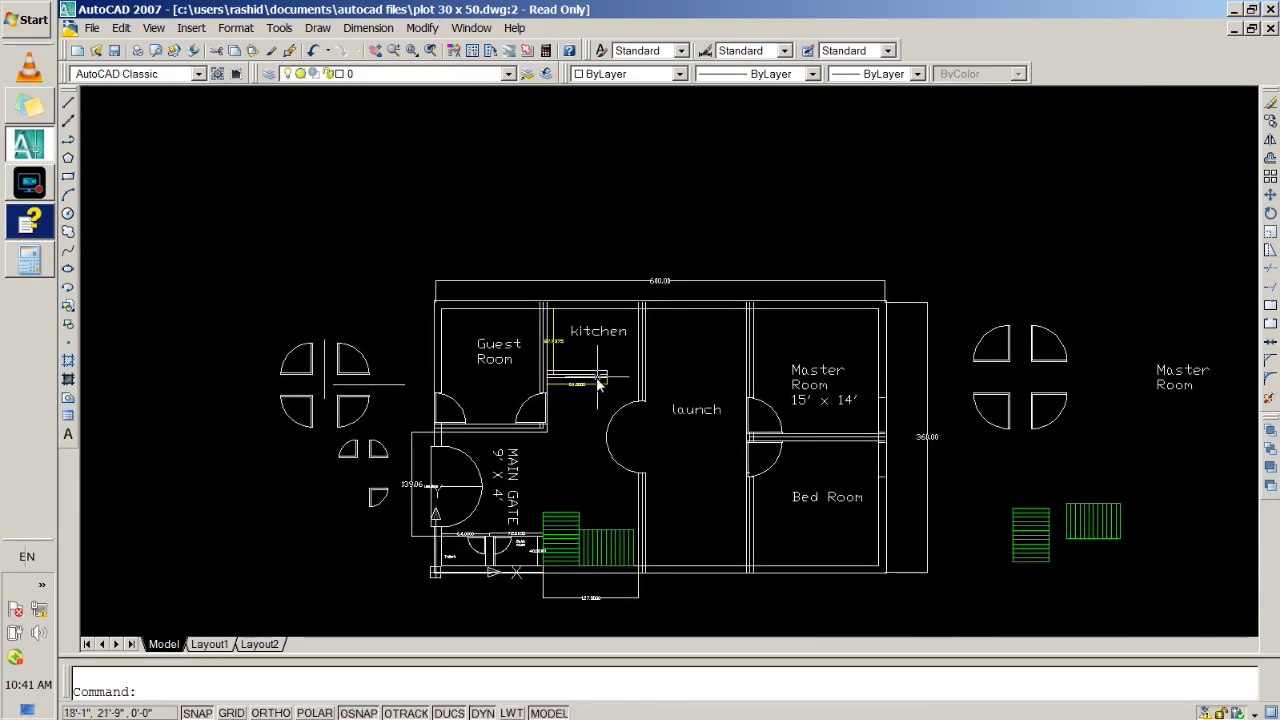
pyautogui.scroll(3, 598, 385)
pyautogui.scroll(-3, 598, 385)
pyautogui.moveTo(590, 370)
pyautogui.mouseDown(button='middle')
pyautogui.moveTo(578, 404)
pyautogui.moveTo(568, 355)
pyautogui.mouseUp(button='middle')
pyautogui.scroll(1, 578, 404)
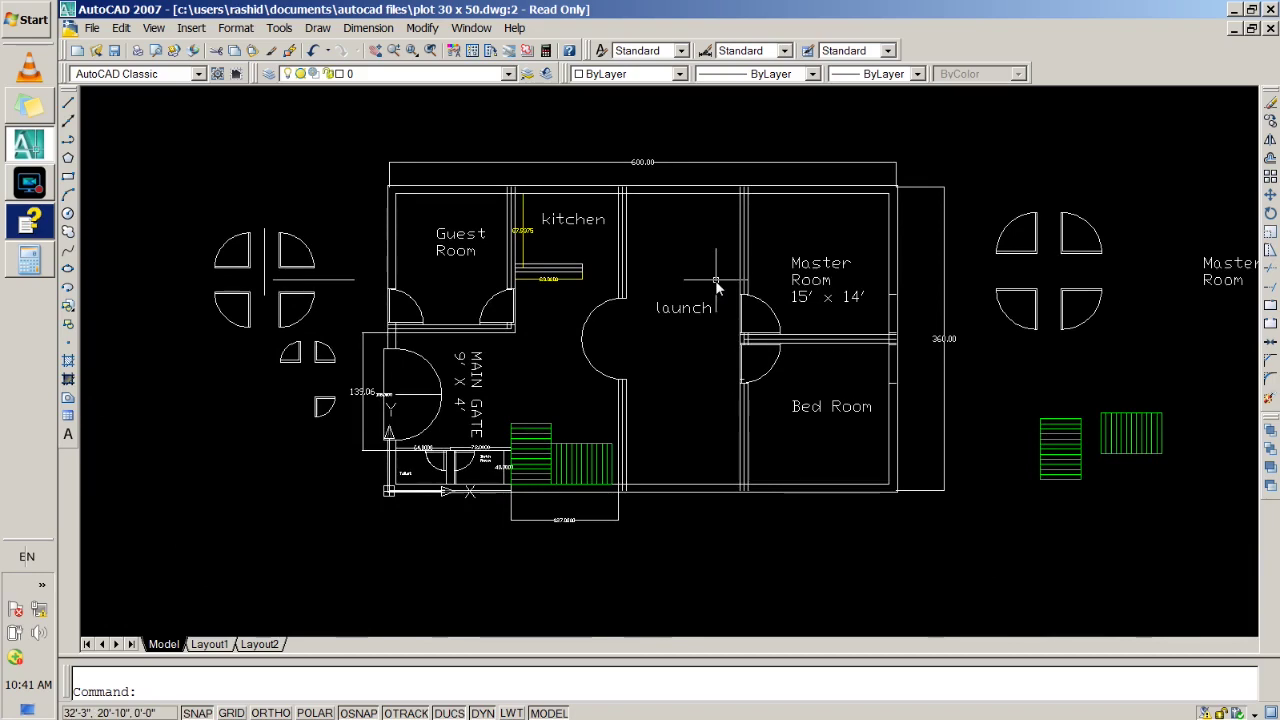
pyautogui.scroll(3, 735, 280)
pyautogui.scroll(-3, 680, 208)
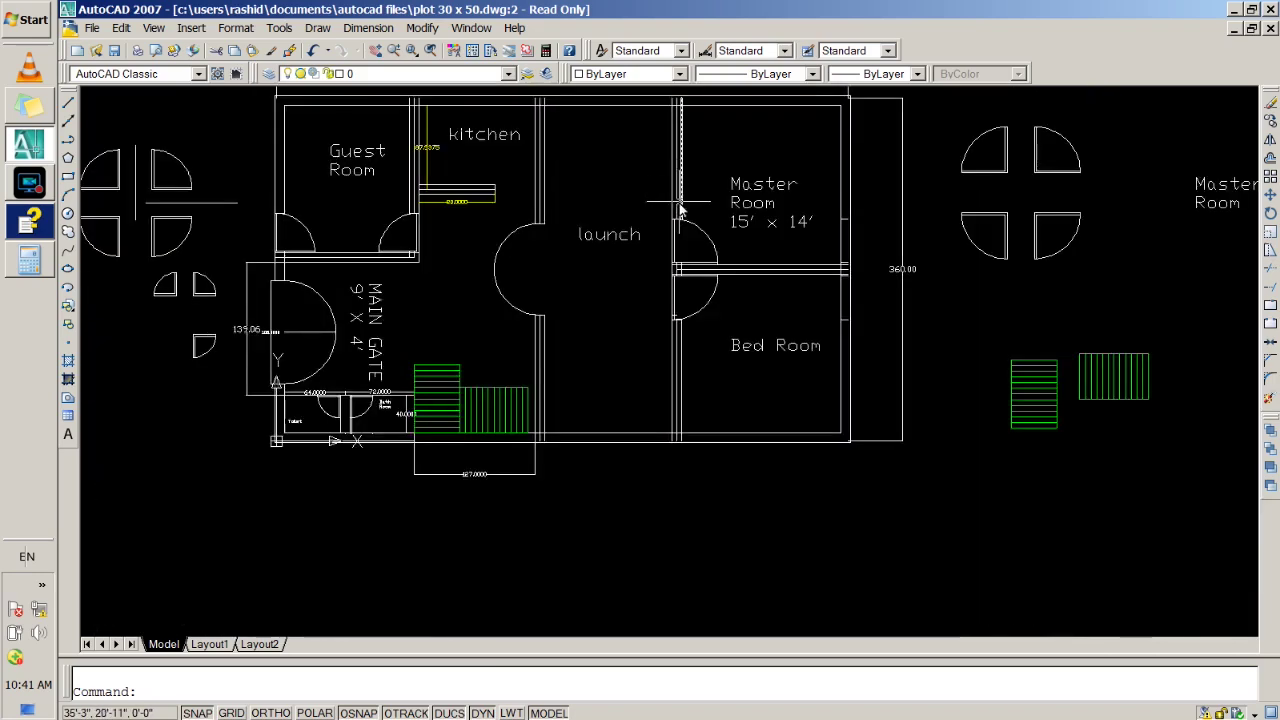
pyautogui.scroll(2, 680, 208)
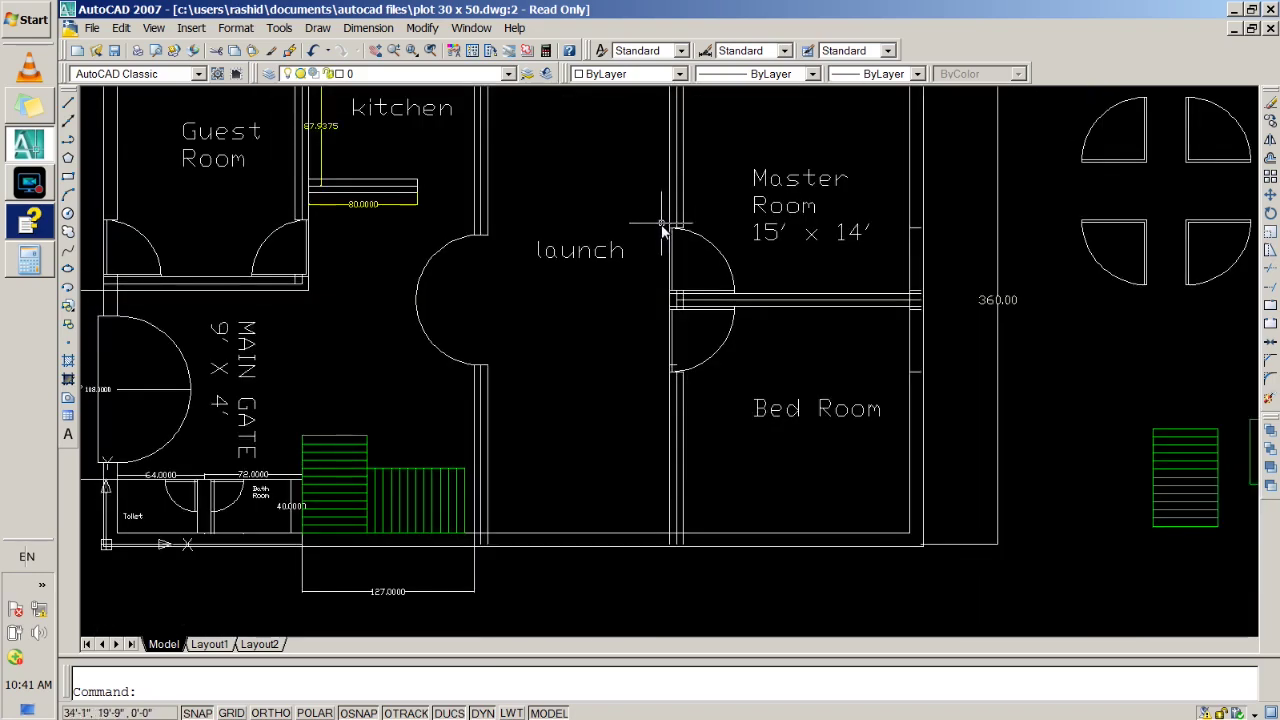
pyautogui.scroll(-2, 722, 330)
pyautogui.moveTo(786, 400)
pyautogui.mouseDown(button='middle')
pyautogui.moveTo(552, 500)
pyautogui.moveTo(334, 483)
pyautogui.moveTo(522, 466)
pyautogui.mouseUp(button='middle')
pyautogui.middleClick(522, 472)
pyautogui.middleClick(522, 472)
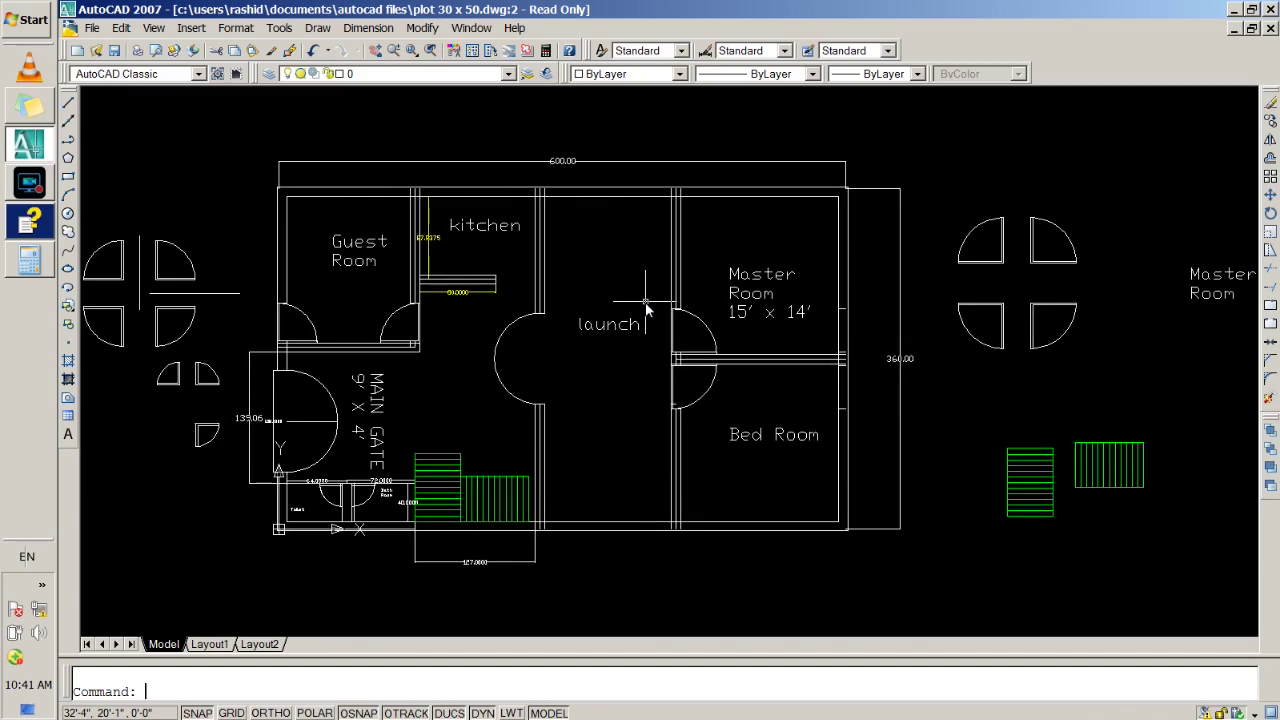
pyautogui.moveTo(1157, 369)
pyautogui.mouseDown(button='middle')
pyautogui.moveTo(663, 409)
pyautogui.moveTo(973, 253)
pyautogui.mouseUp(button='middle')
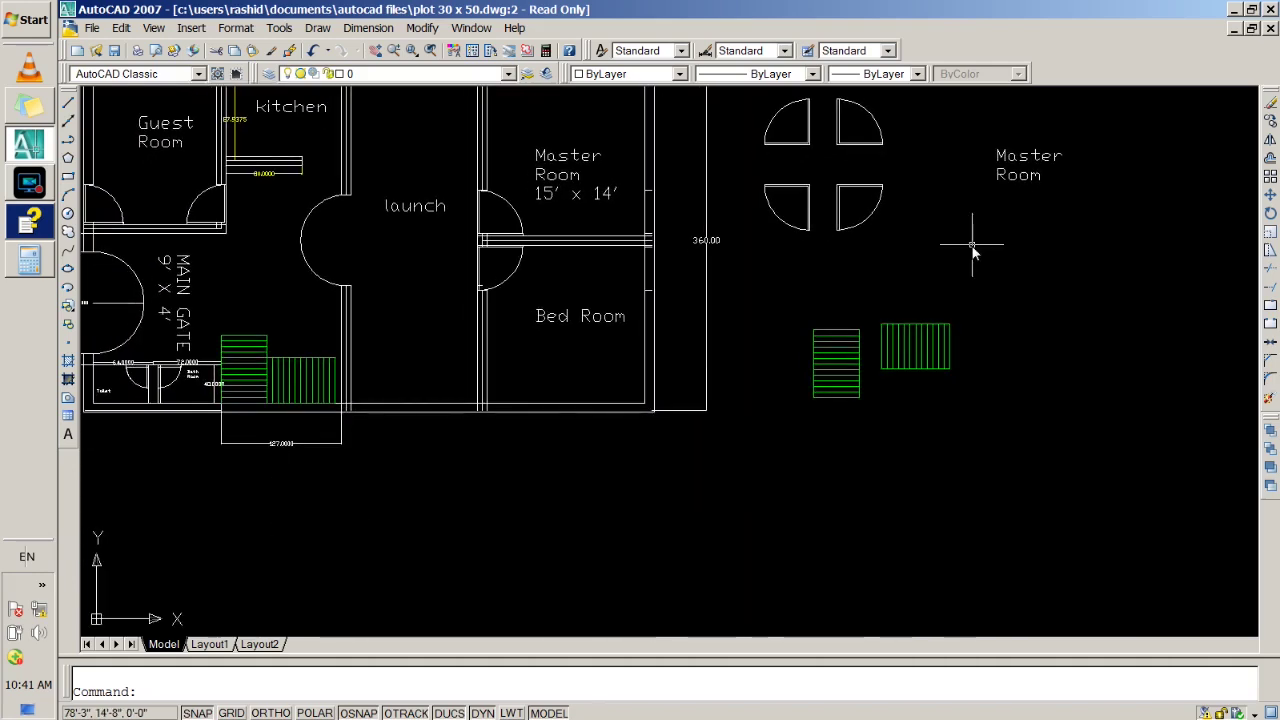
pyautogui.scroll(1, 503, 377)
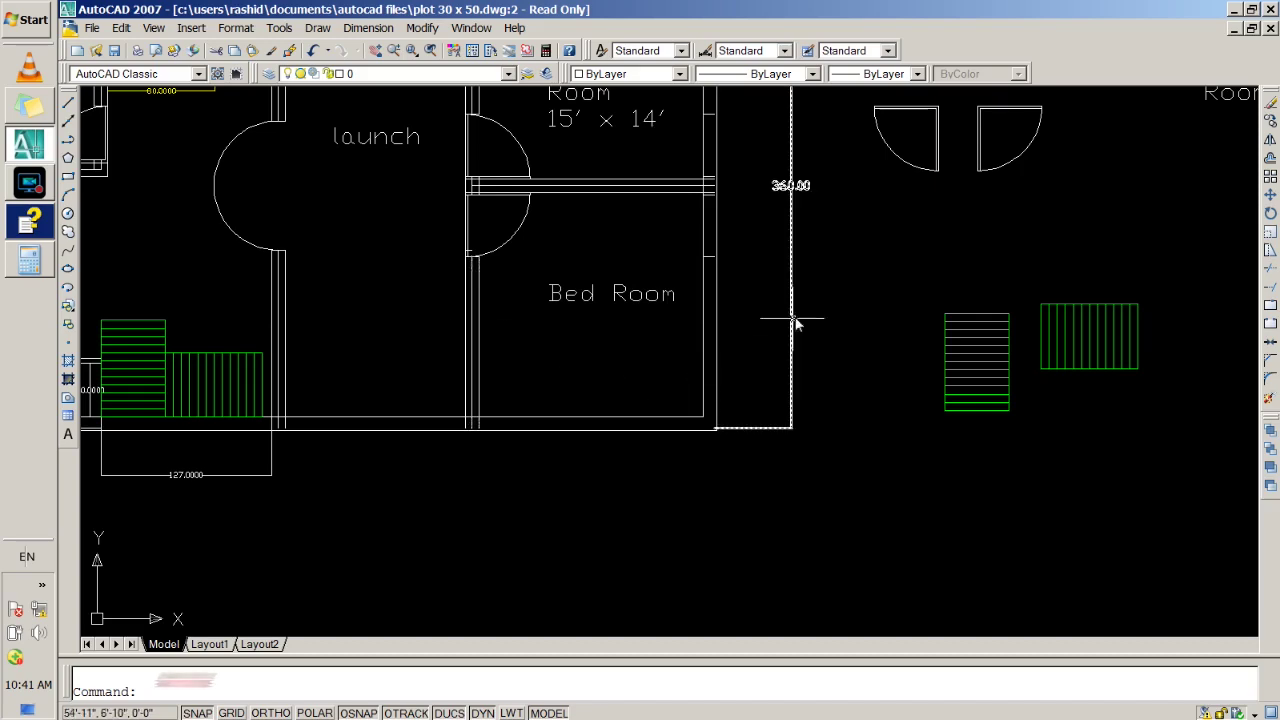
pyautogui.moveTo(849, 266); pyautogui.dragTo(552, 436, button='middle')
# Draw a 5' by 10" rectangle starting at a door arc endpoint.
pyautogui.click(69, 177)
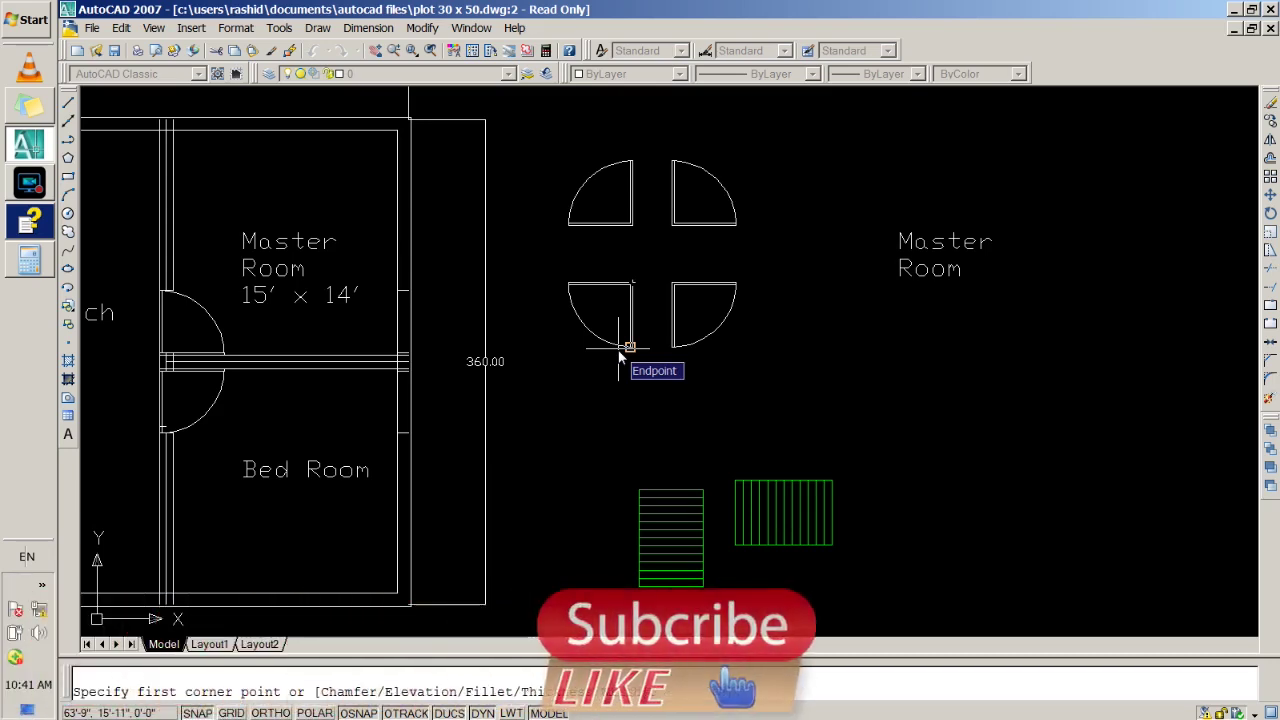
pyautogui.click(599, 425)
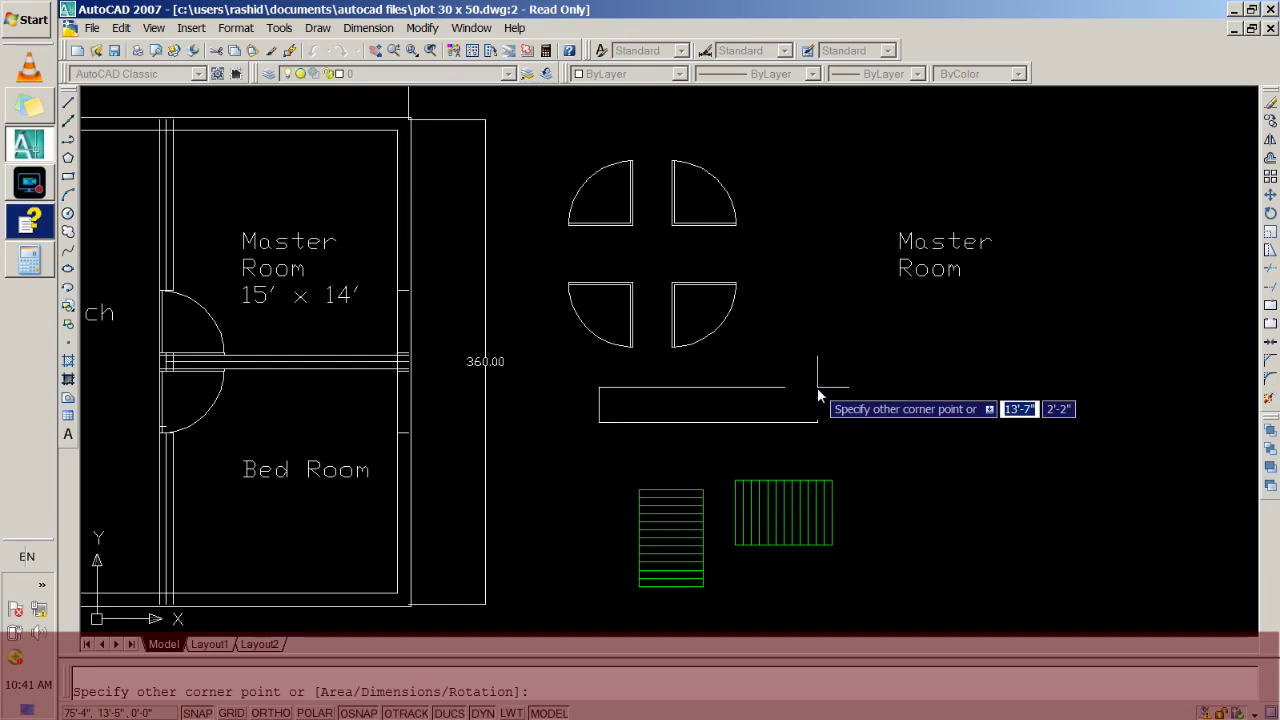
pyautogui.write('5')
pyautogui.press('Tab')
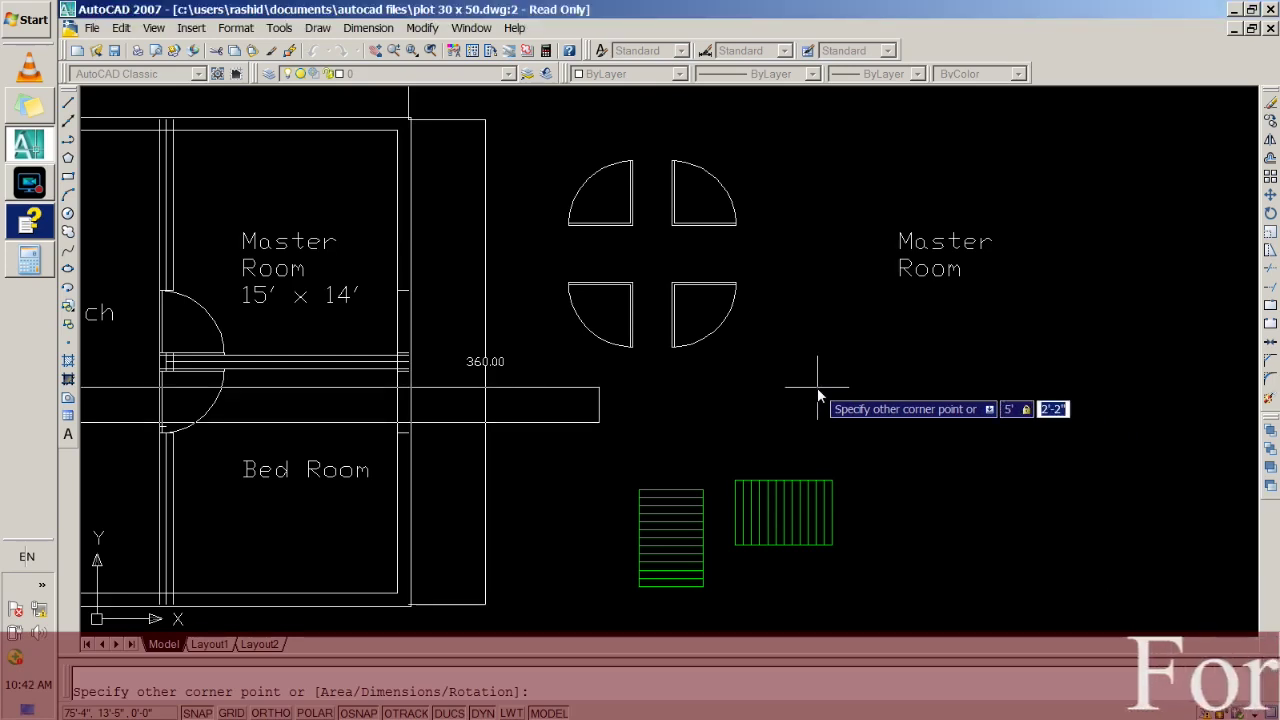
pyautogui.press('BackSpace')
pyautogui.write('-')
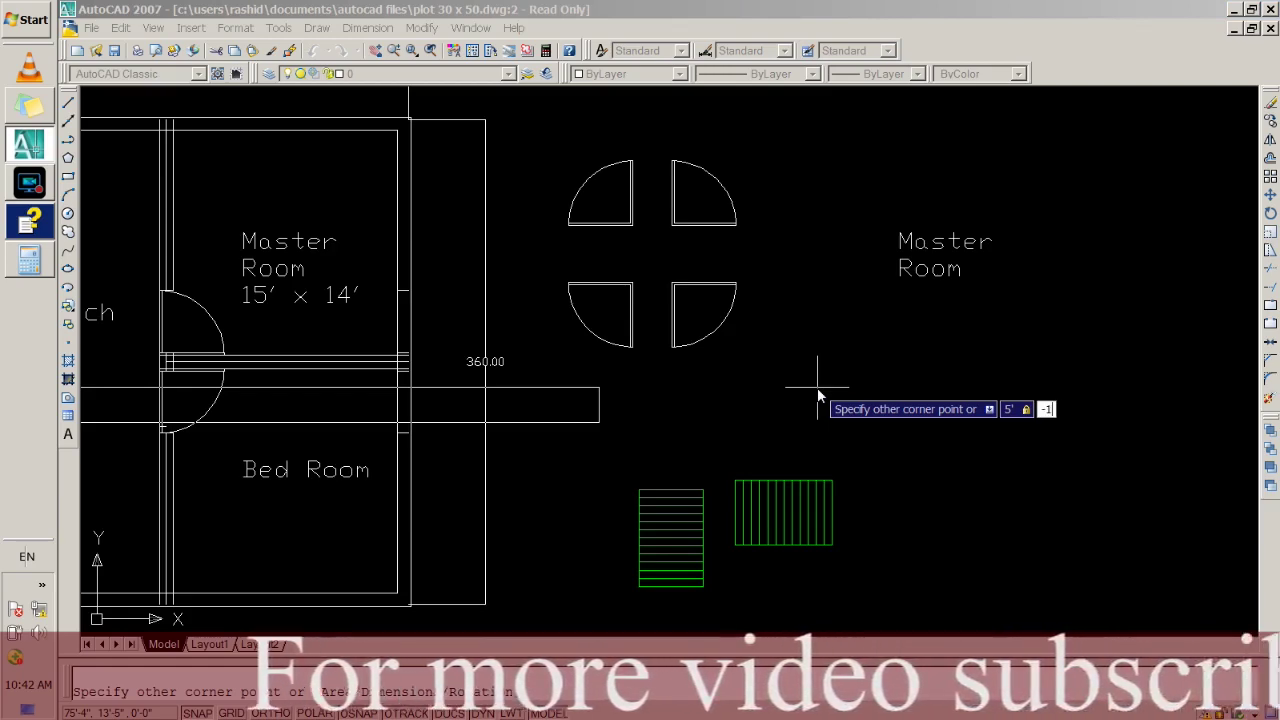
pyautogui.write('10')
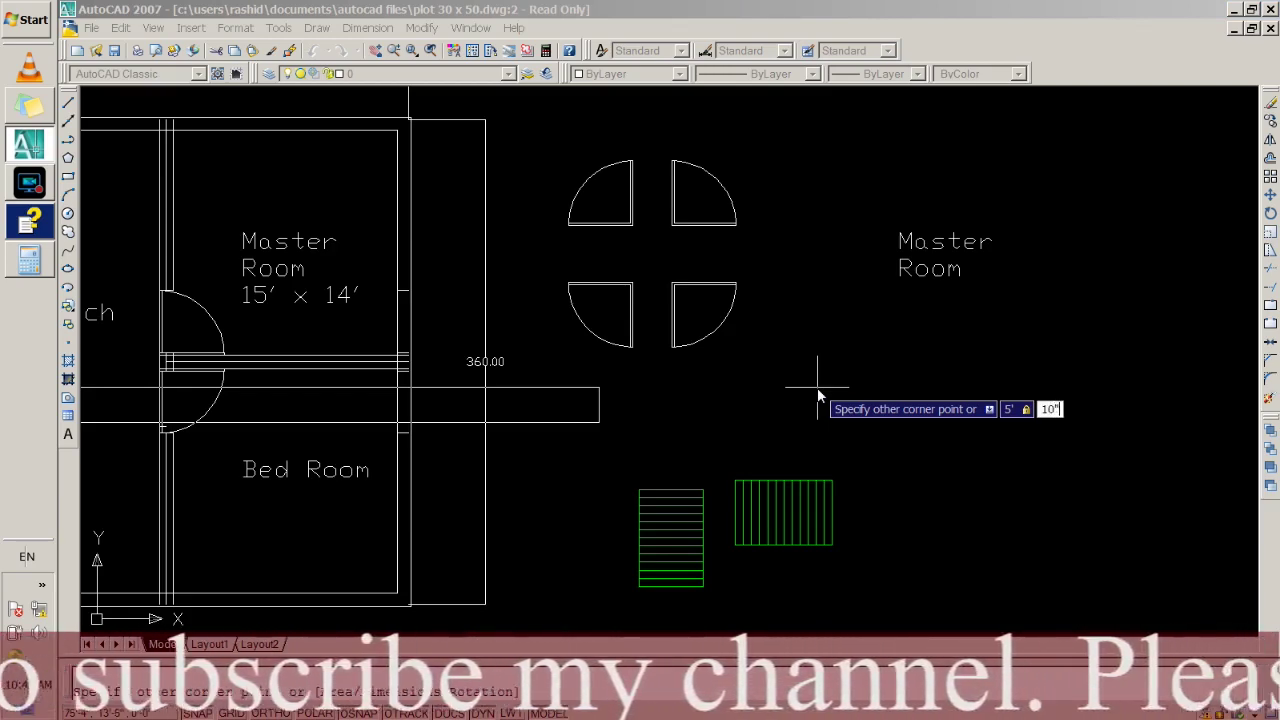
pyautogui.press('Return')
pyautogui.scroll(6, 627, 414)
pyautogui.scroll(2, 628, 416)
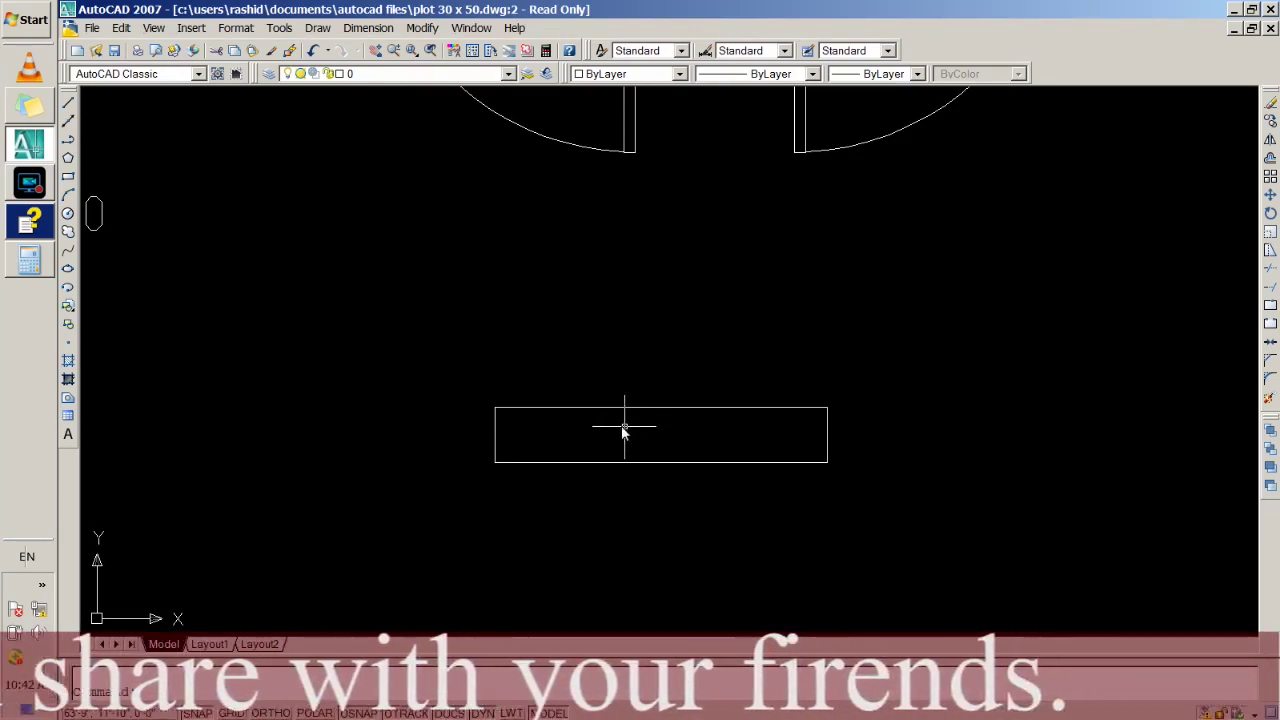
# Draw a 5' horizontal centre line through the window rectangle with Ortho on.
pyautogui.click(72, 103)
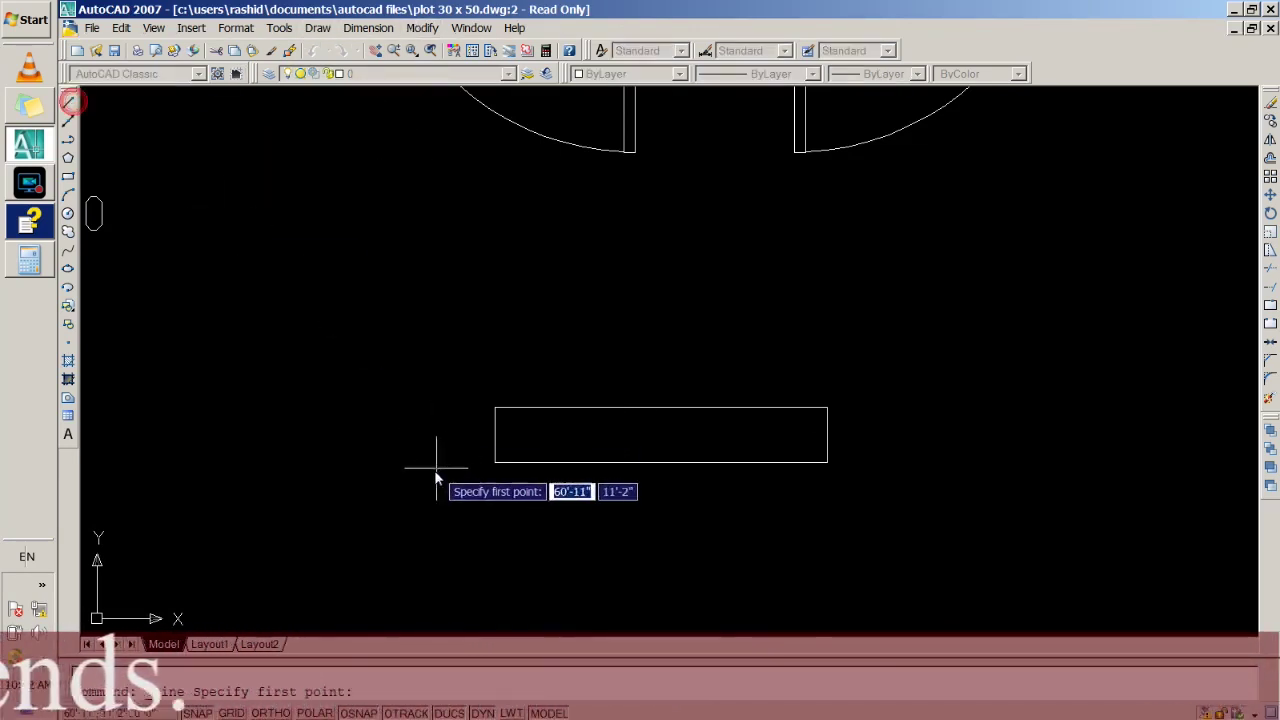
pyautogui.click(495, 462)
pyautogui.click(496, 434)
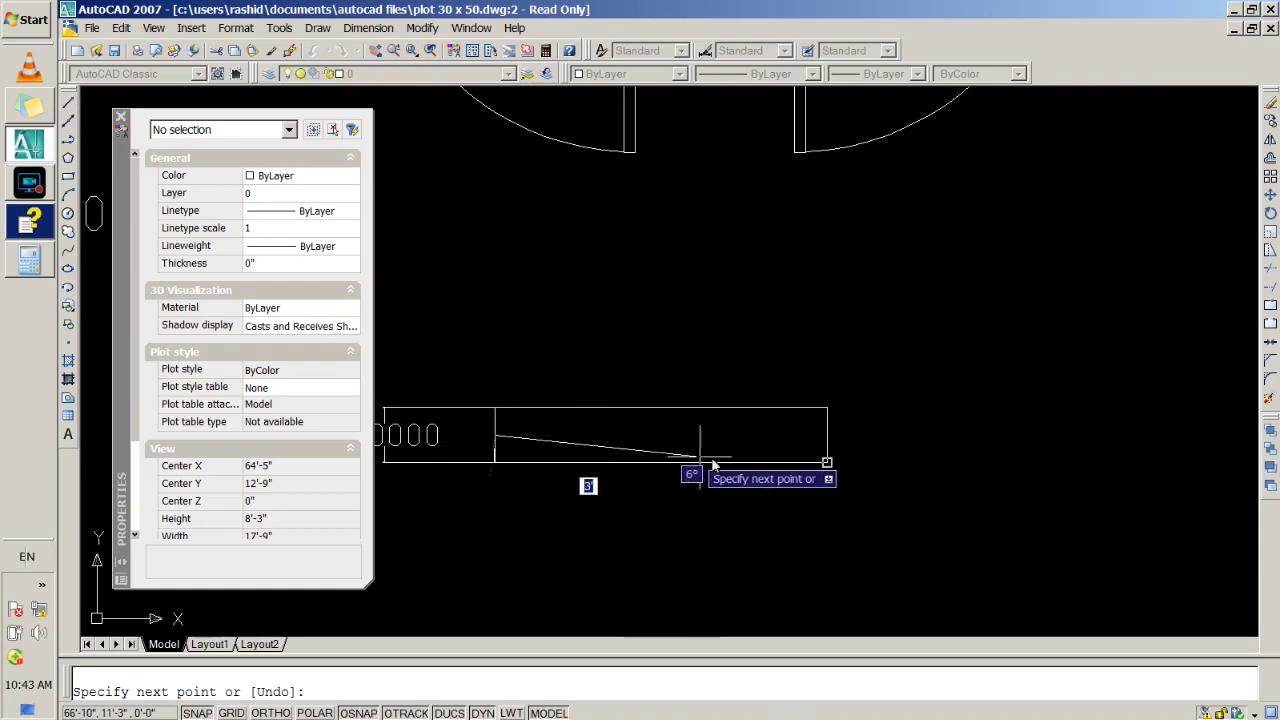
pyautogui.press('F8')
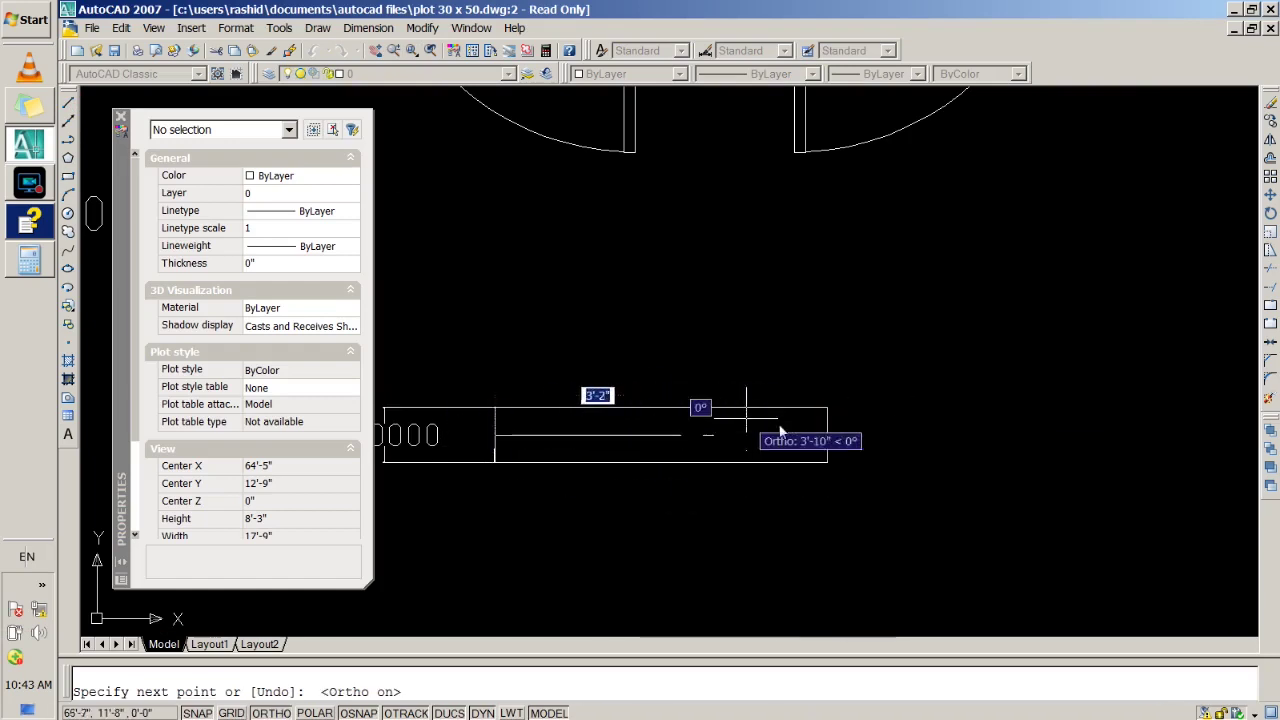
pyautogui.write('5')
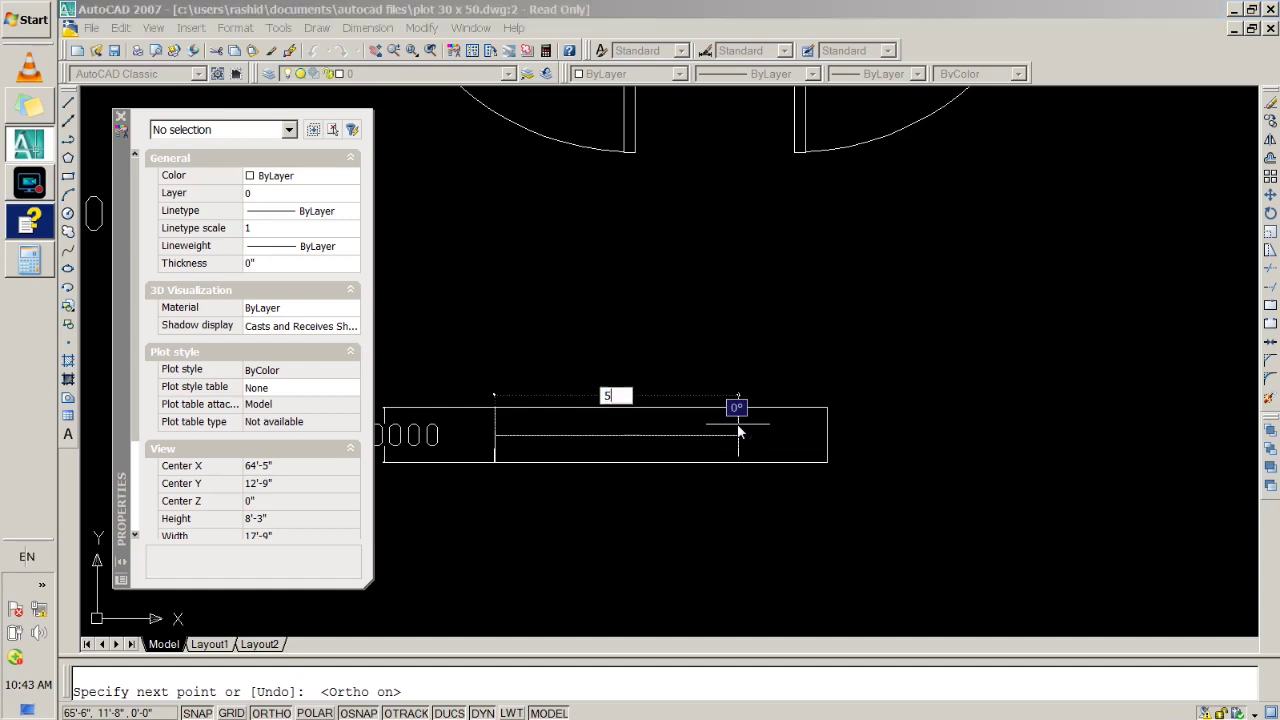
pyautogui.press('Return')
pyautogui.press('Return')
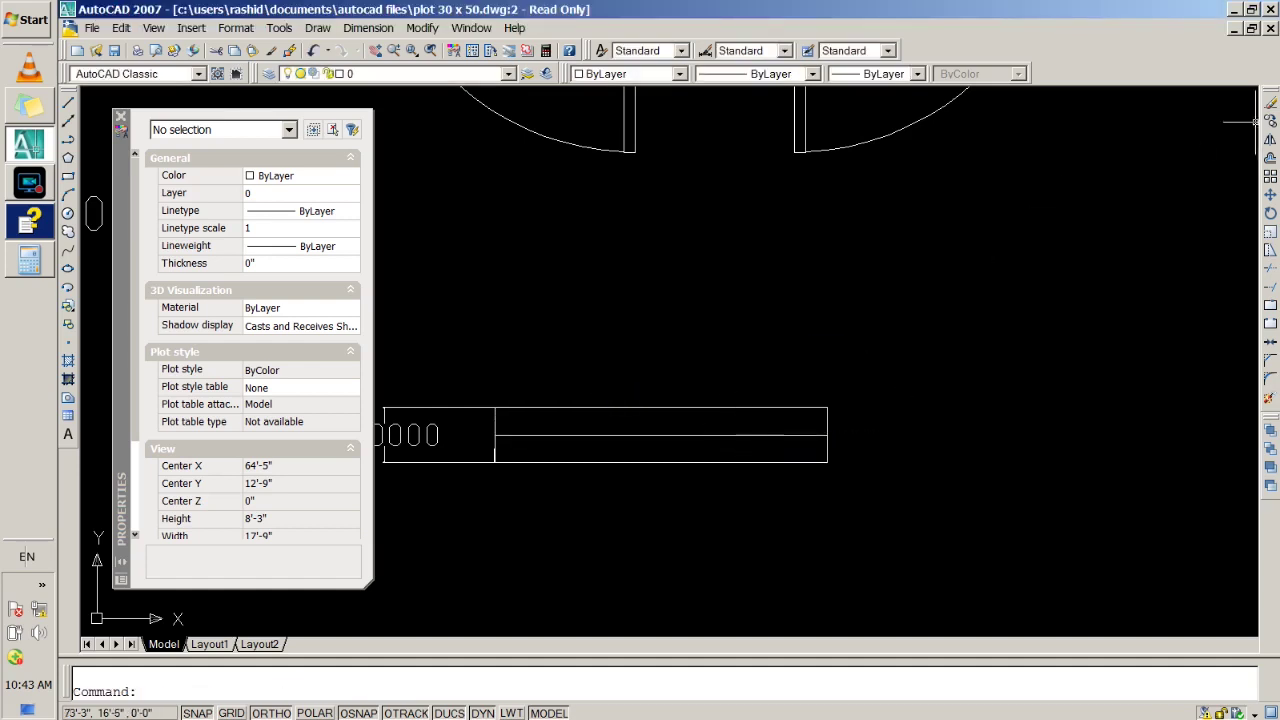
# Check the short vertical line and the 10 inch dimension by selecting them, then clear the selection.
pyautogui.click(493, 446)
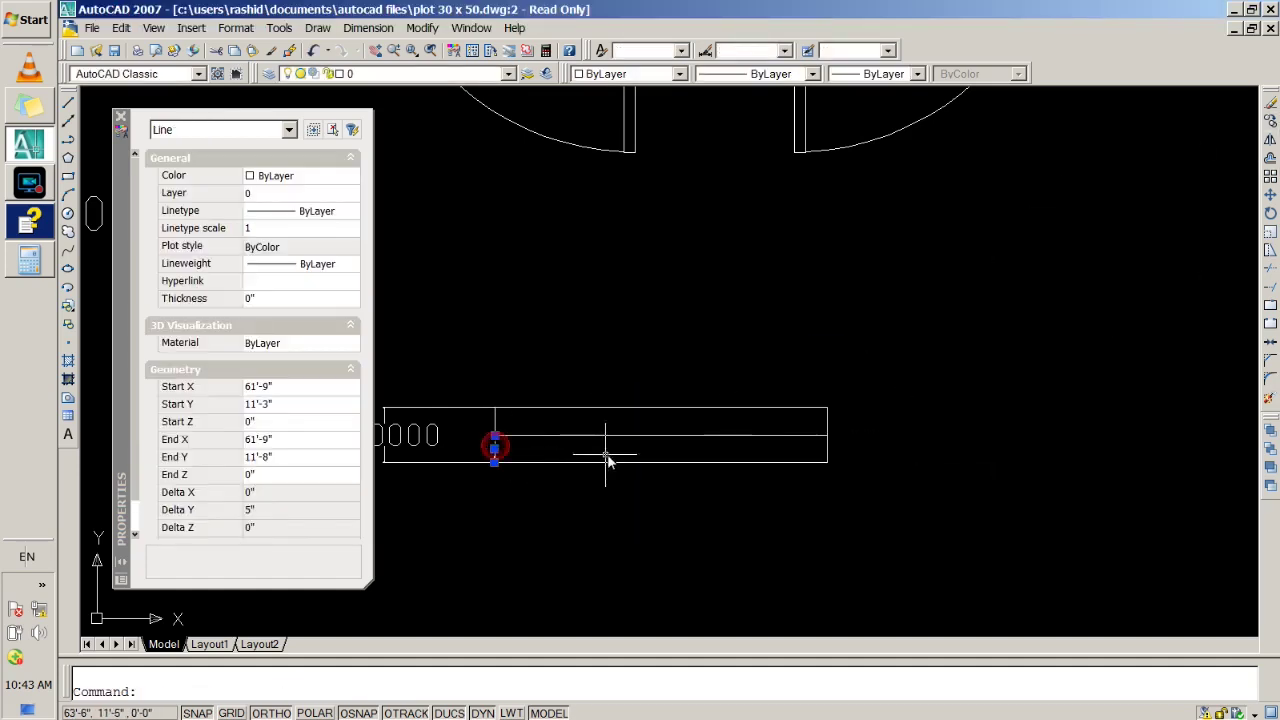
pyautogui.press('Escape')
pyautogui.click(450, 380)
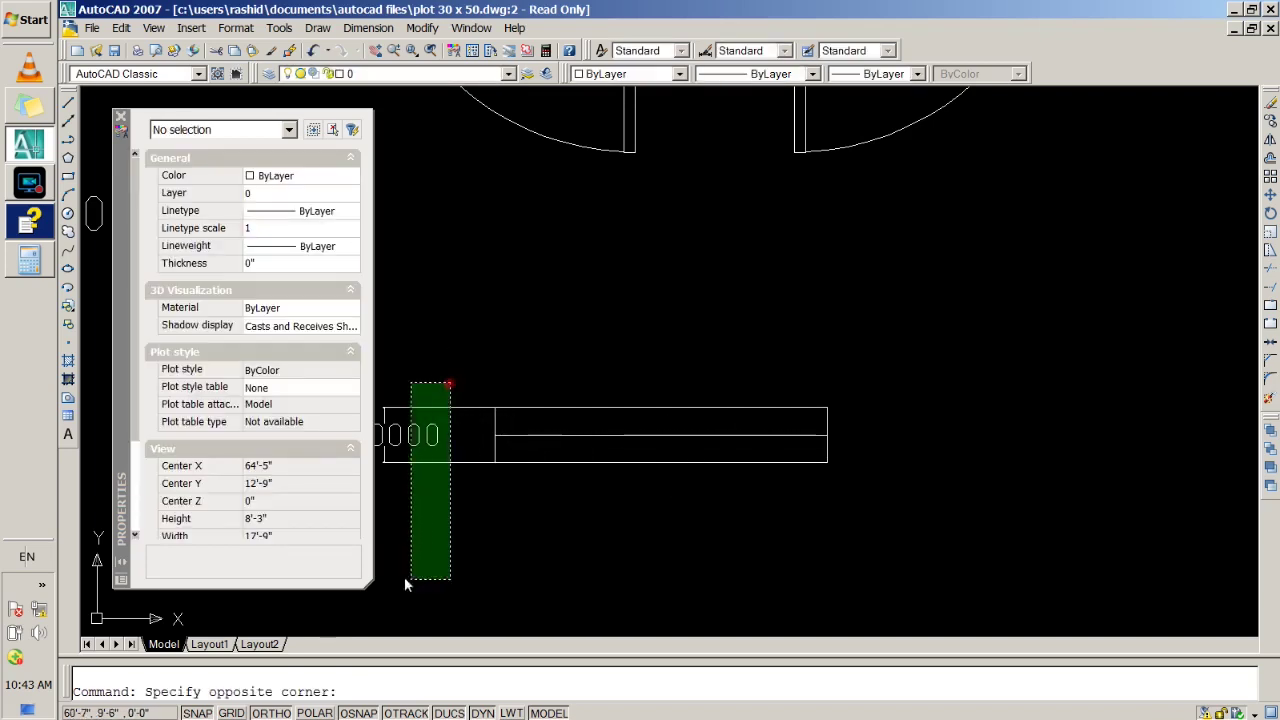
pyautogui.click(418, 572)
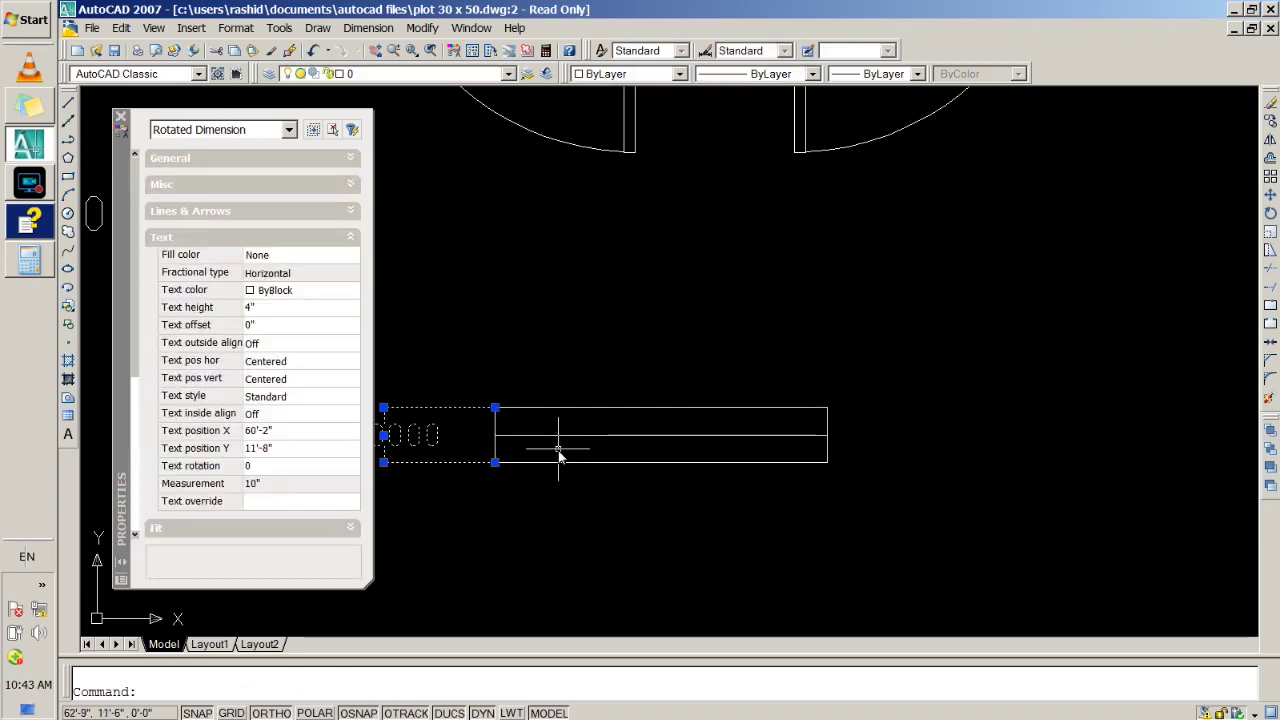
pyautogui.press('Escape')
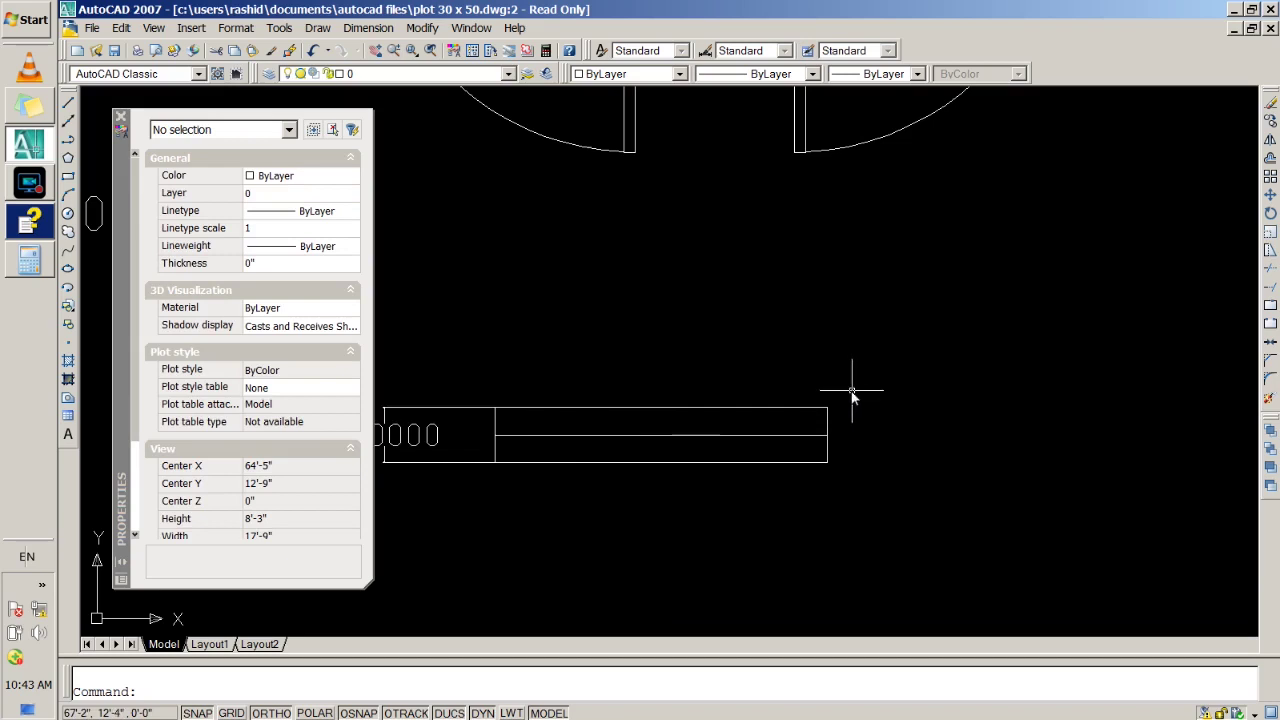
# Make the window's two lines blue using the Color Control list.
pyautogui.click(906, 378)
pyautogui.click(519, 532)
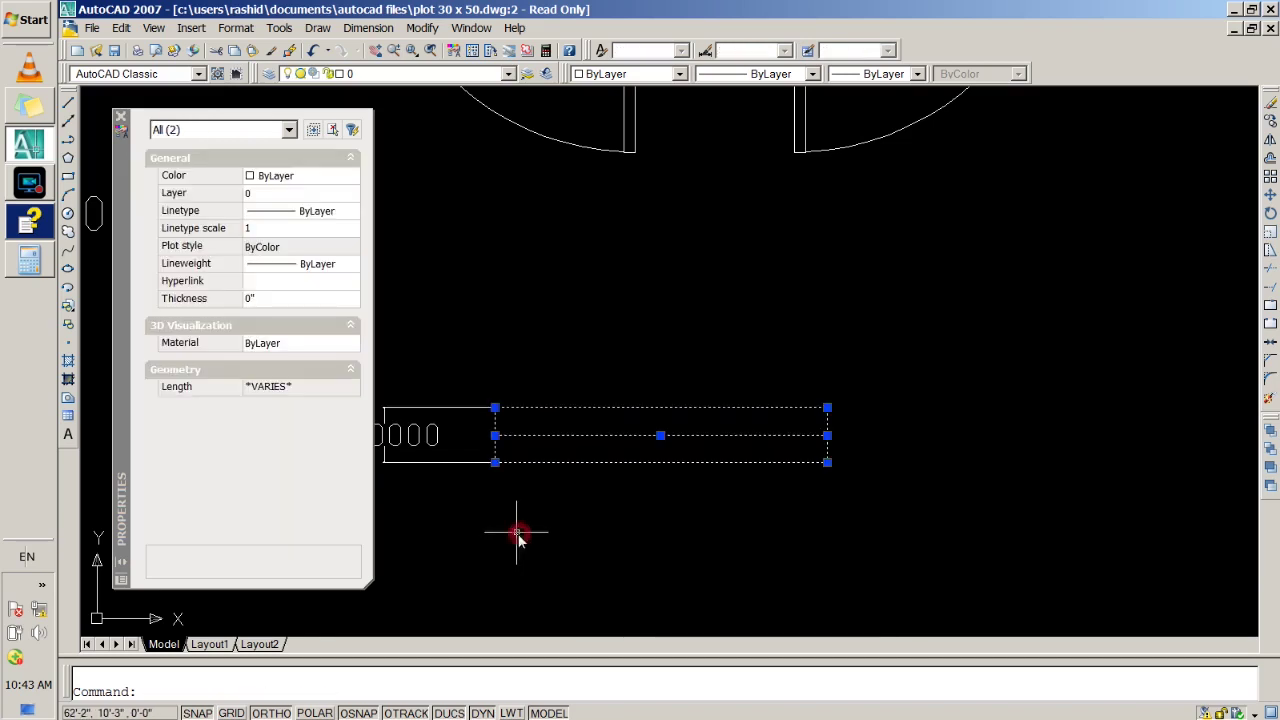
pyautogui.click(620, 75)
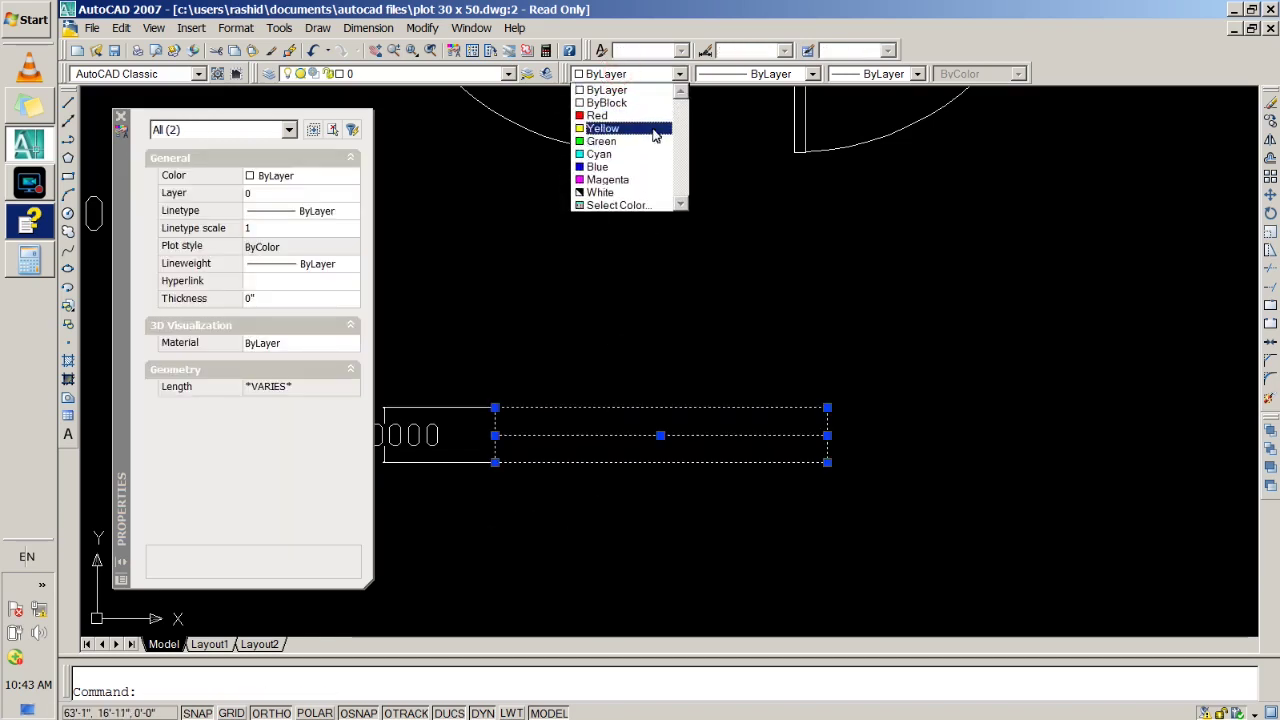
pyautogui.click(650, 167)
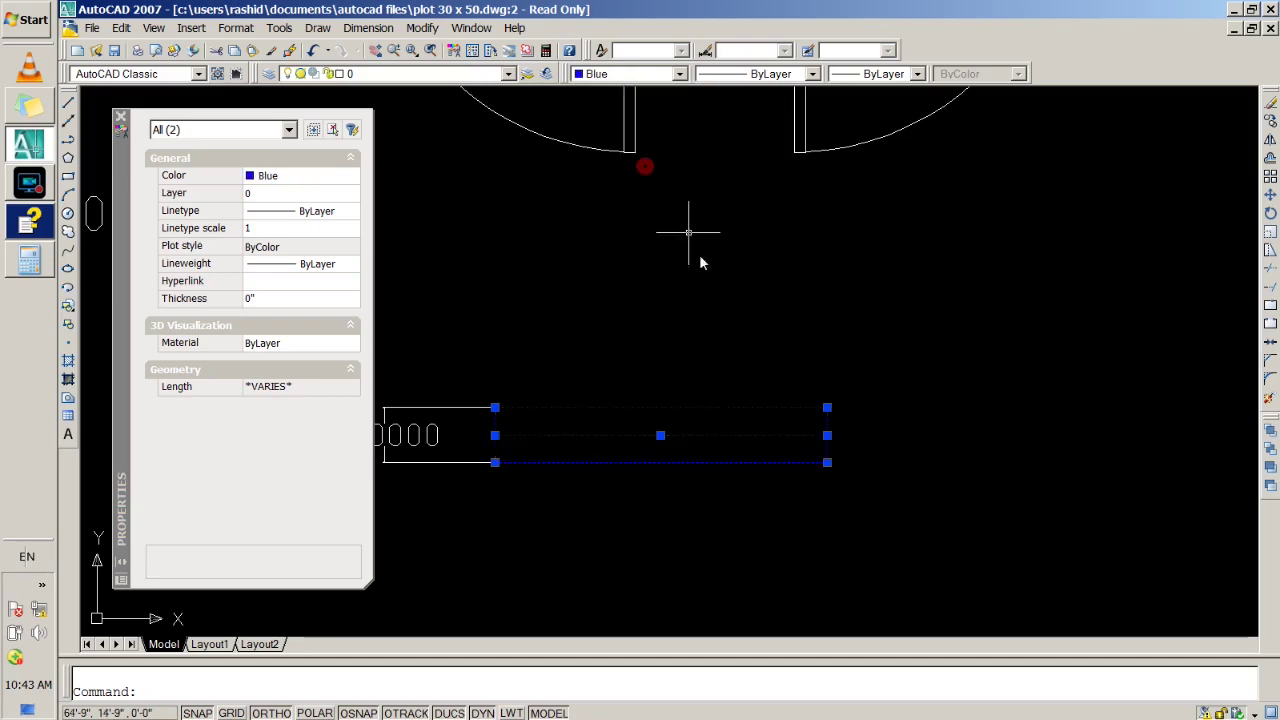
pyautogui.press('Escape')
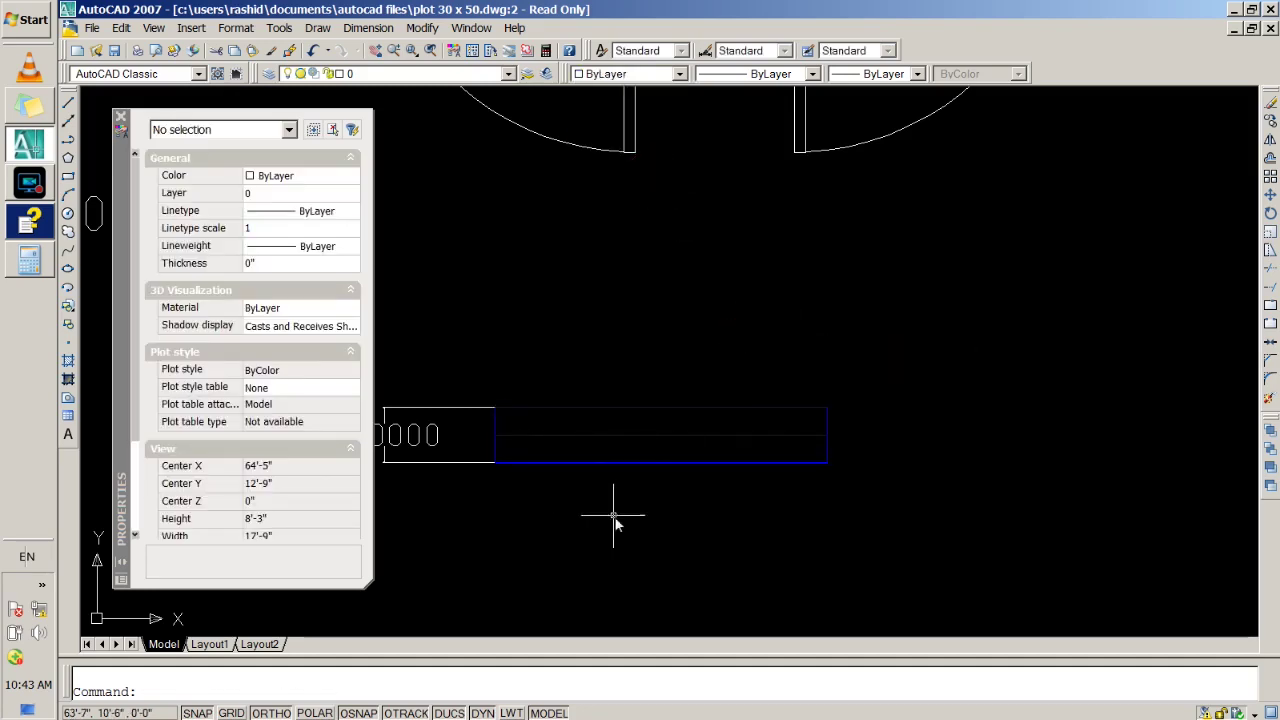
pyautogui.scroll(-5, 614, 518)
pyautogui.scroll(2, 723, 434)
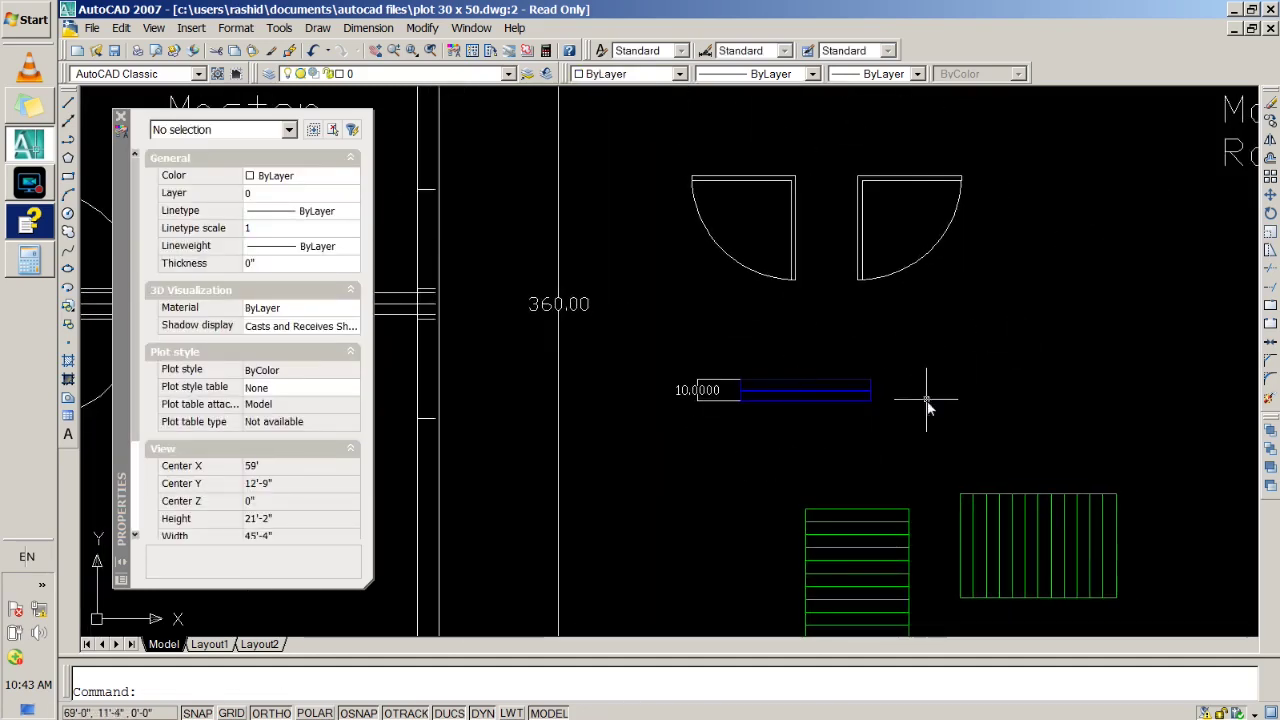
# Move the five-part window block up above the door arcs.
pyautogui.moveTo(927, 405); pyautogui.dragTo(760, 415, button='middle')
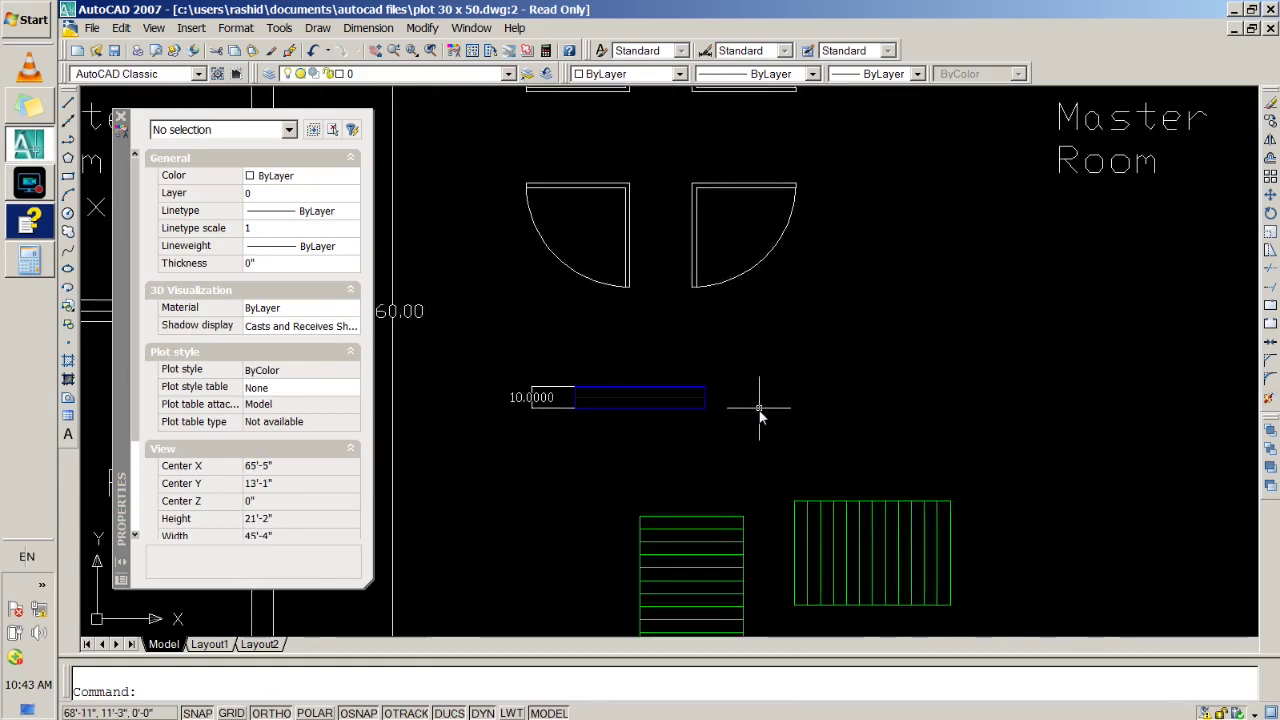
pyautogui.scroll(2, 760, 410)
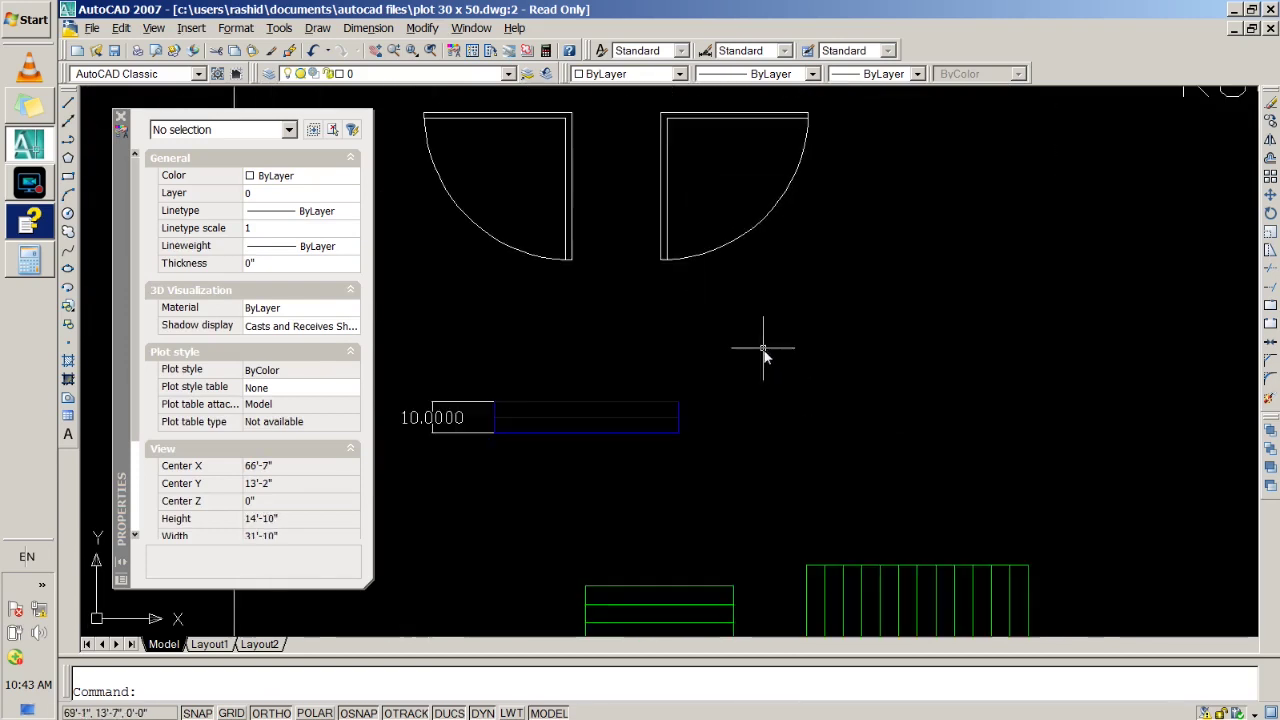
pyautogui.click(832, 361)
pyautogui.click(444, 529)
pyautogui.scroll(-3, 600, 471)
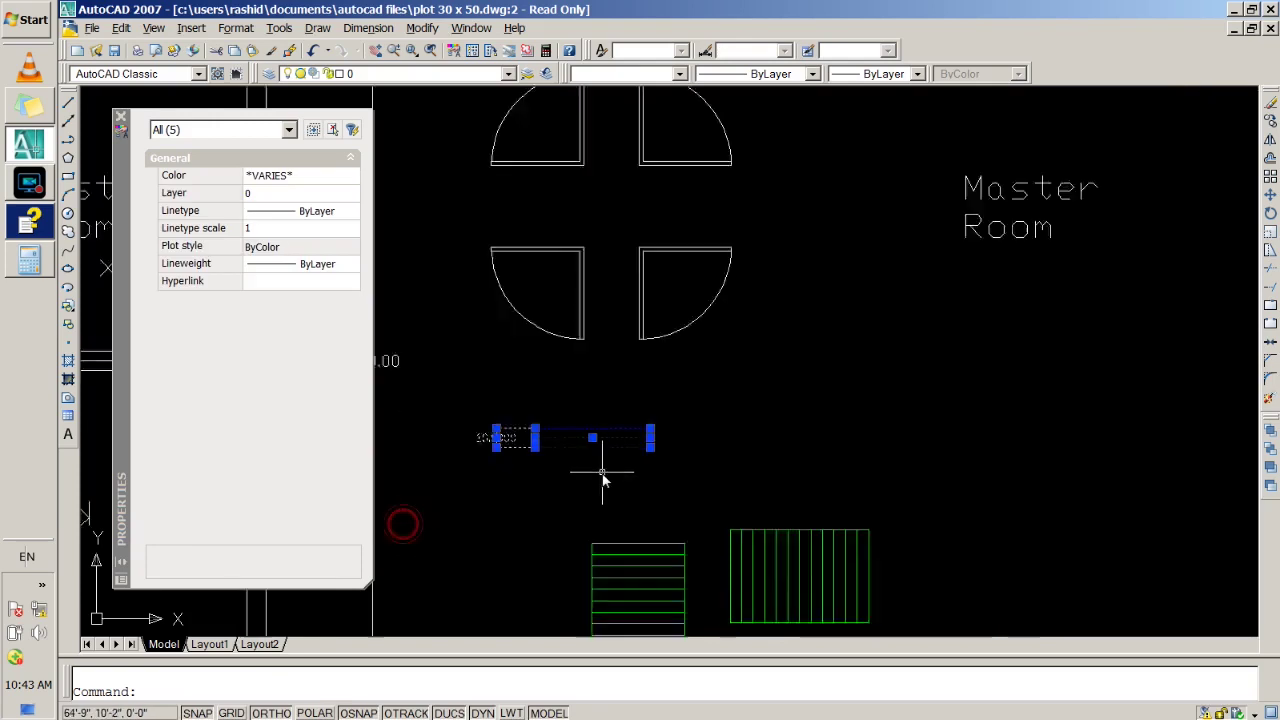
pyautogui.scroll(-1, 577, 505)
pyautogui.scroll(-1, 560, 505)
pyautogui.scroll(-1, 548, 505)
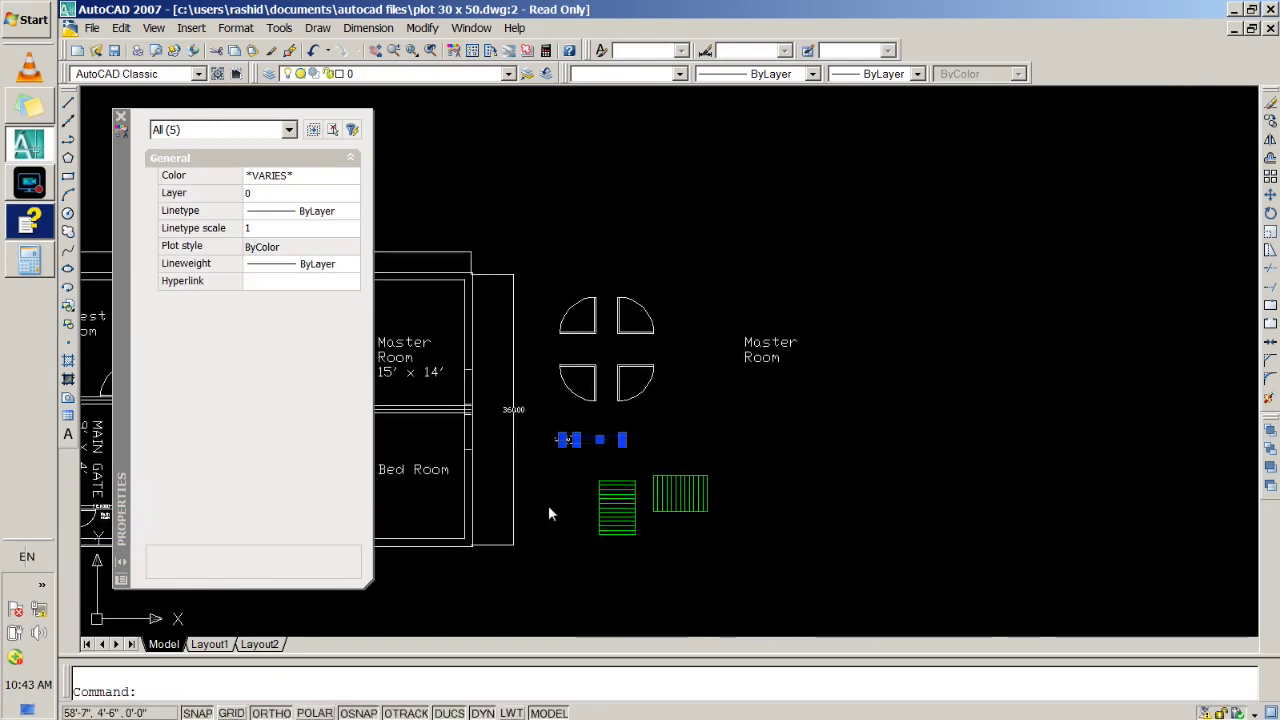
pyautogui.moveTo(594, 449); pyautogui.dragTo(487, 198)
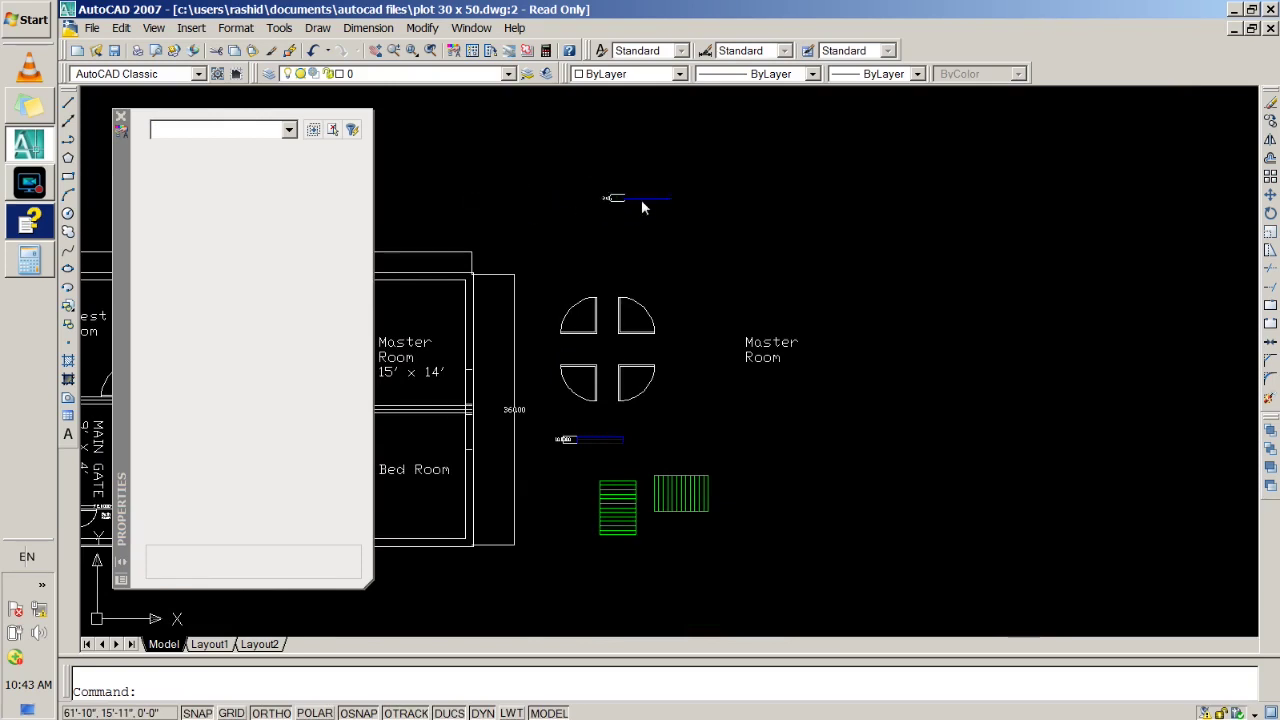
pyautogui.press('Escape')
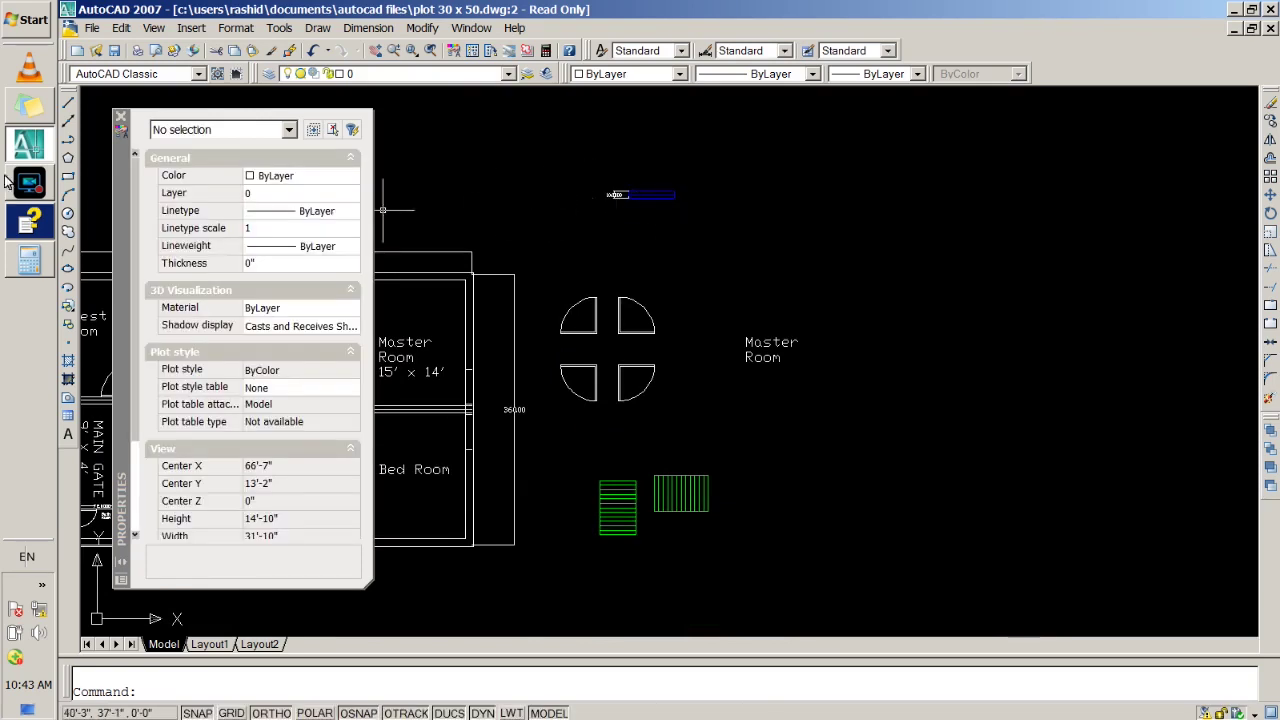
# Draw a vertical line above the door arcs and a 19'-7" horizontal line below the window.
pyautogui.click(68, 104)
pyautogui.click(564, 164)
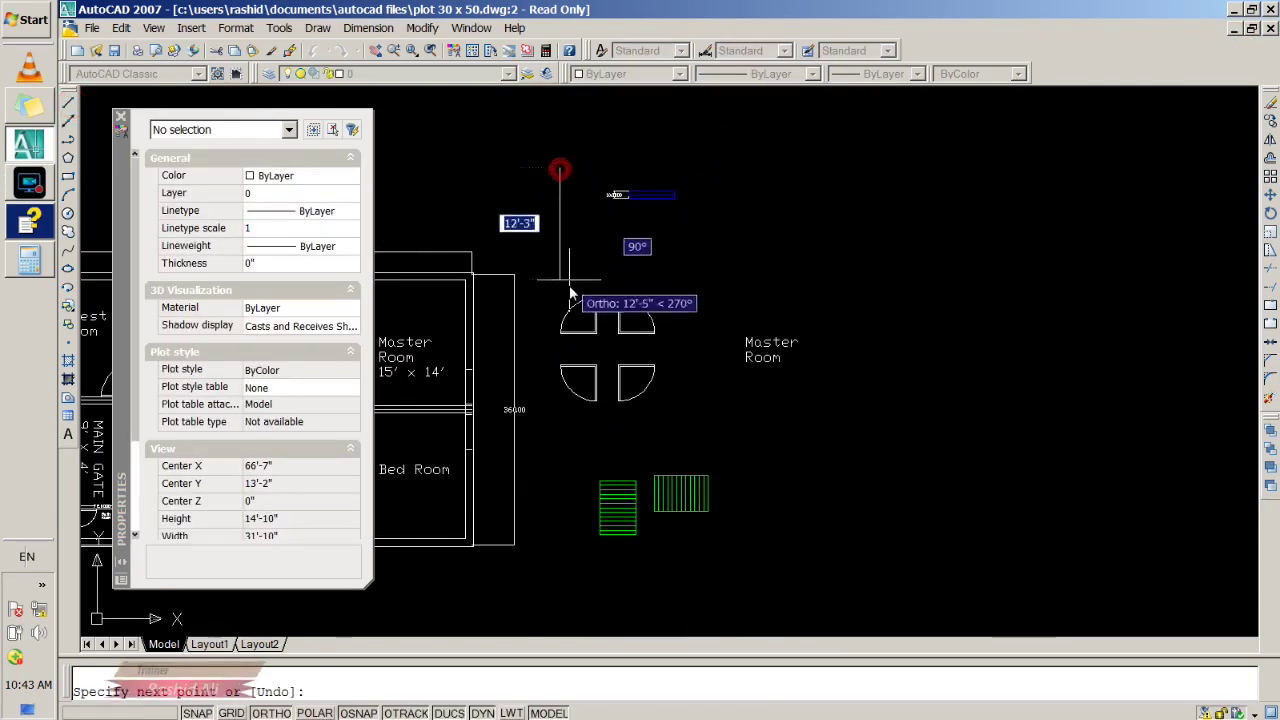
pyautogui.click(566, 290)
pyautogui.press('Return')
pyautogui.click(592, 214)
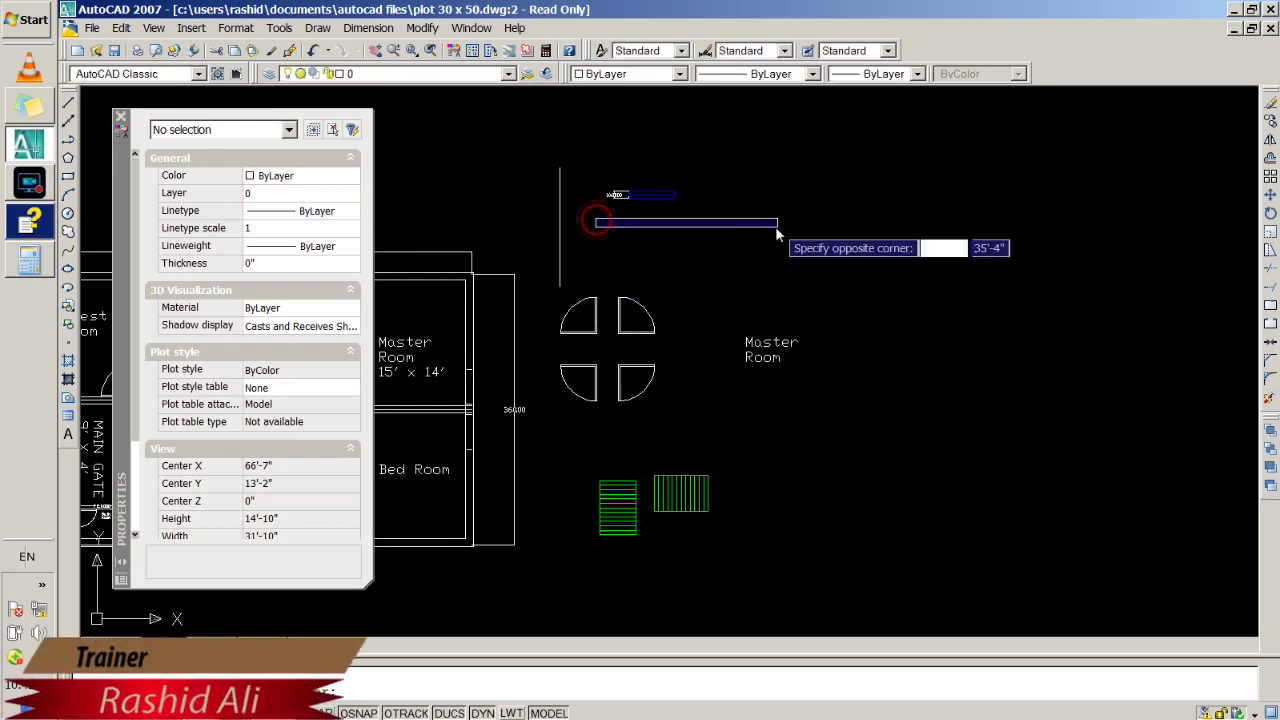
pyautogui.press('Return')
pyautogui.click(581, 222)
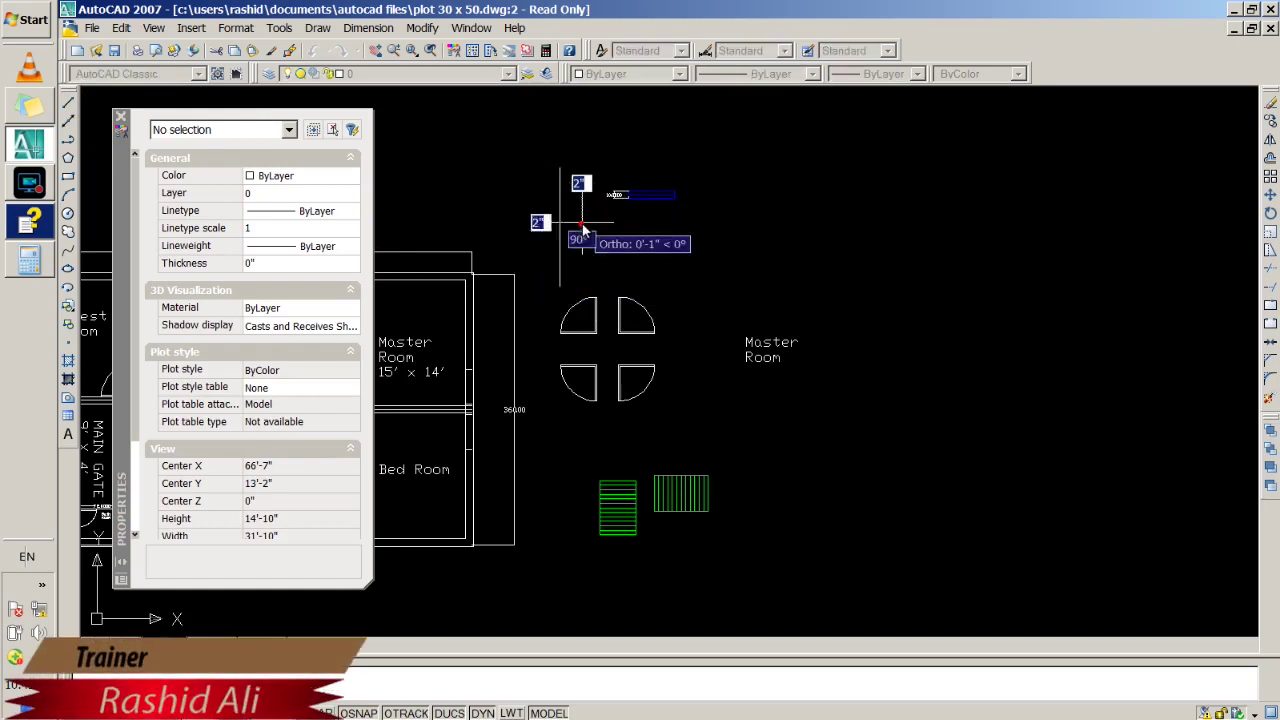
pyautogui.click(758, 222)
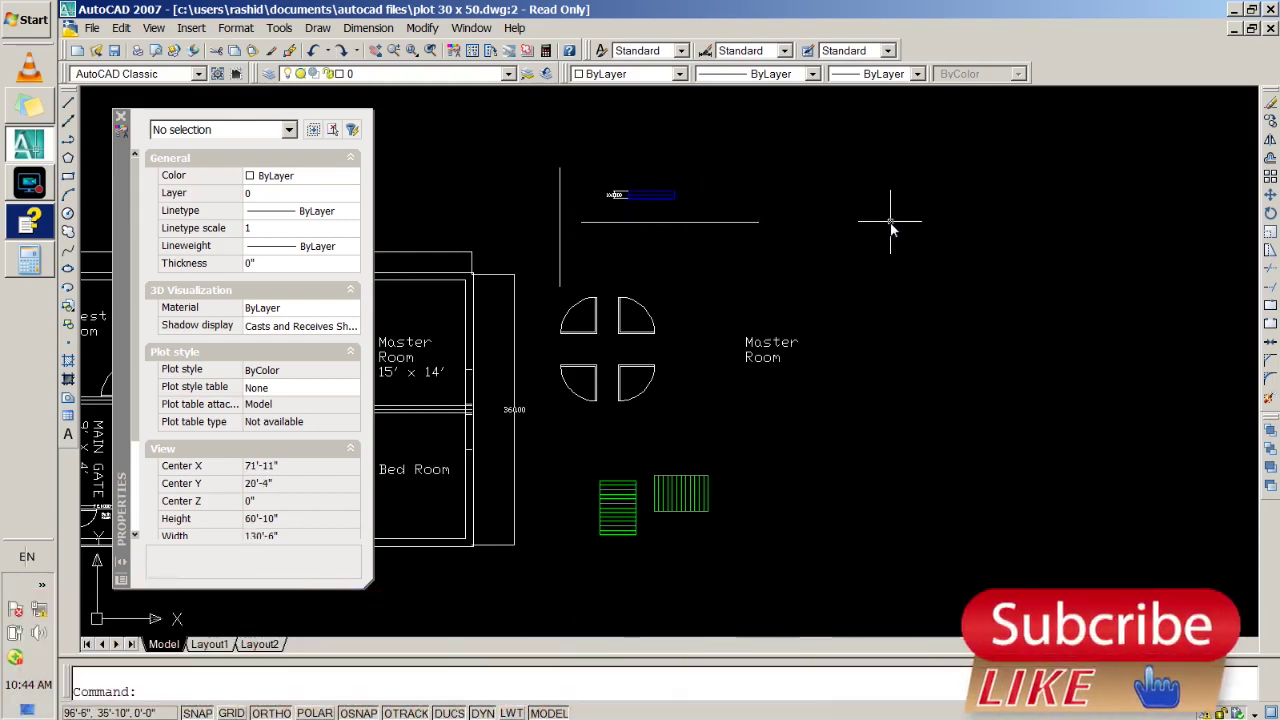
# Rotate the left window block and its 10.0000 label 270° so it stands vertical.
pyautogui.scroll(4, 660, 215)
pyautogui.click(1268, 224)
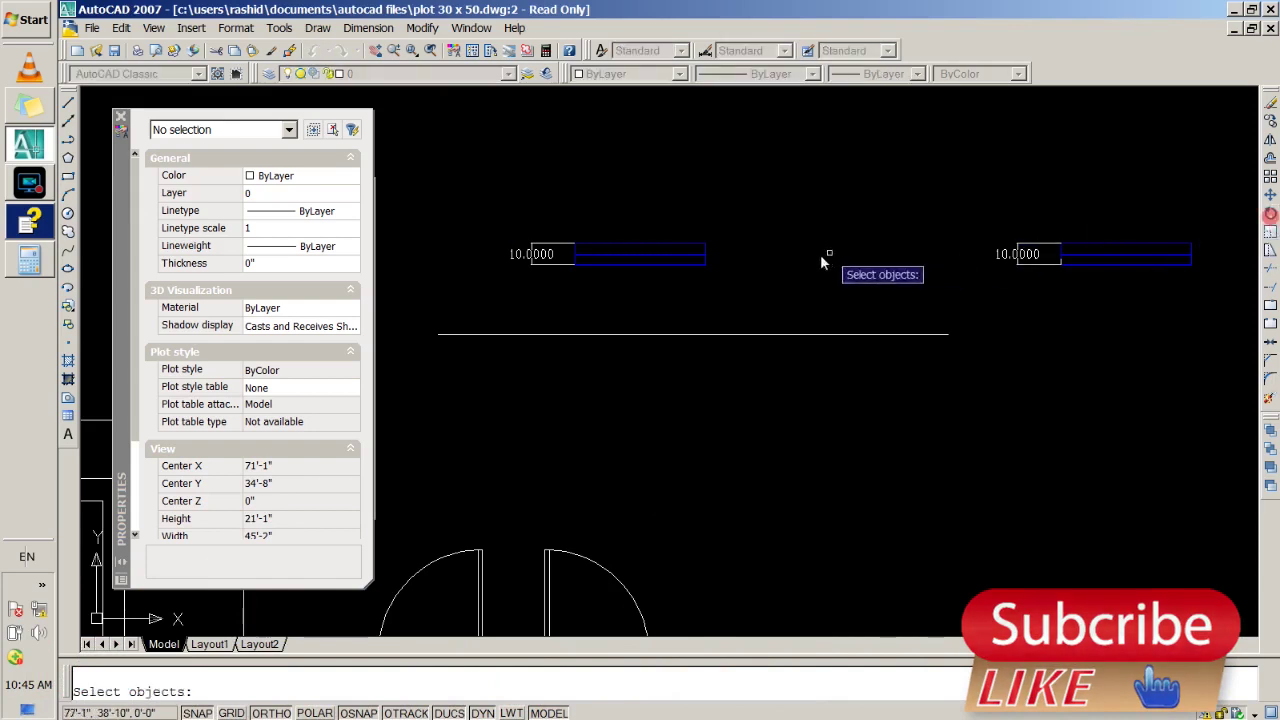
pyautogui.click(742, 224)
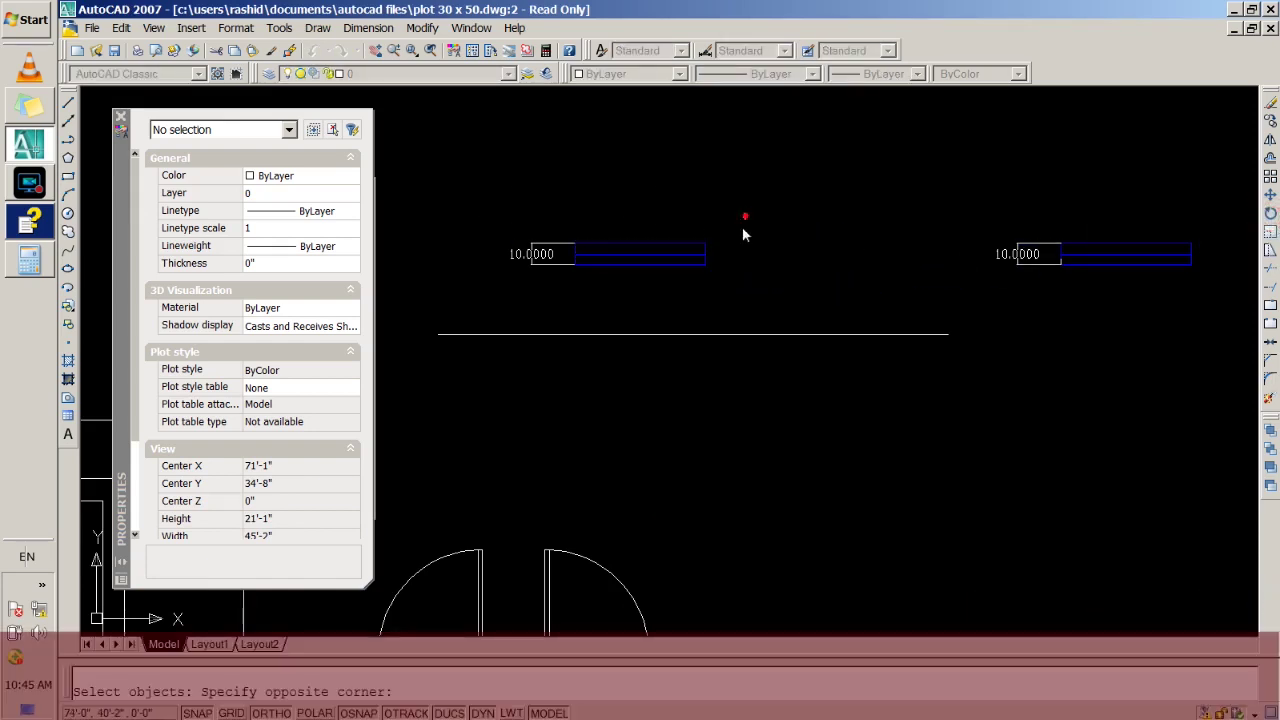
pyautogui.click(494, 294)
pyautogui.press('Return')
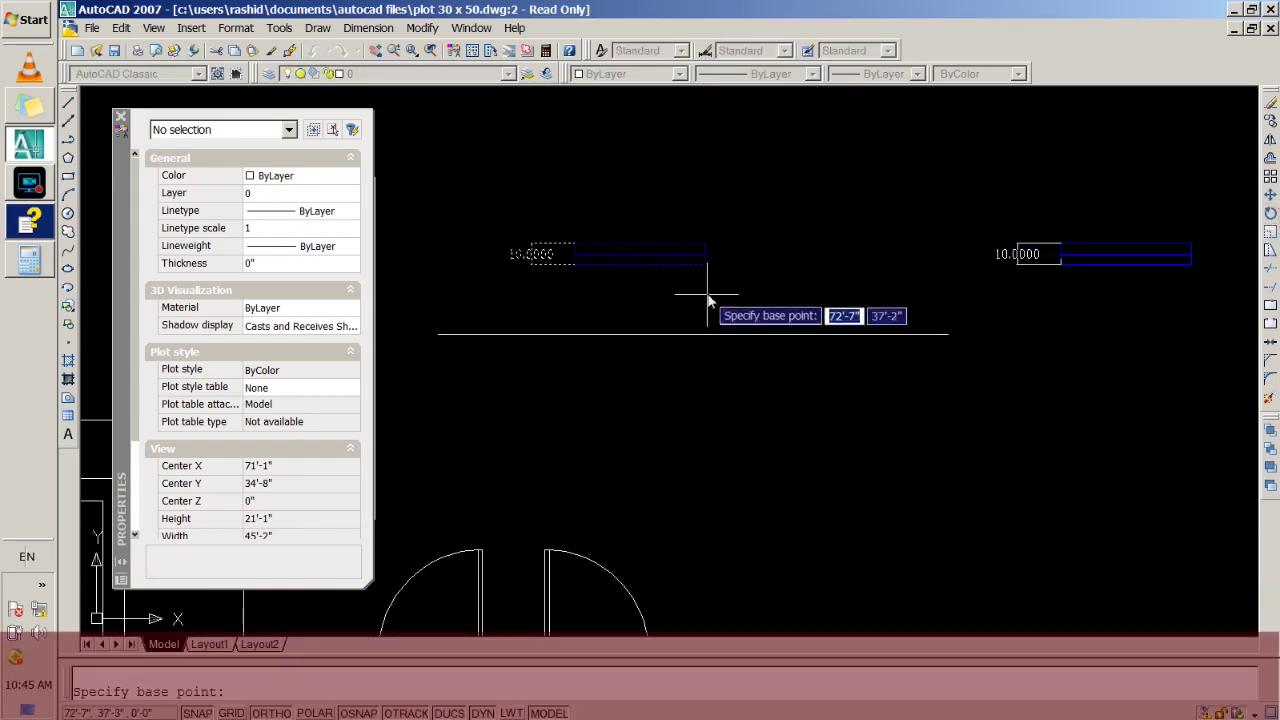
pyautogui.click(705, 262)
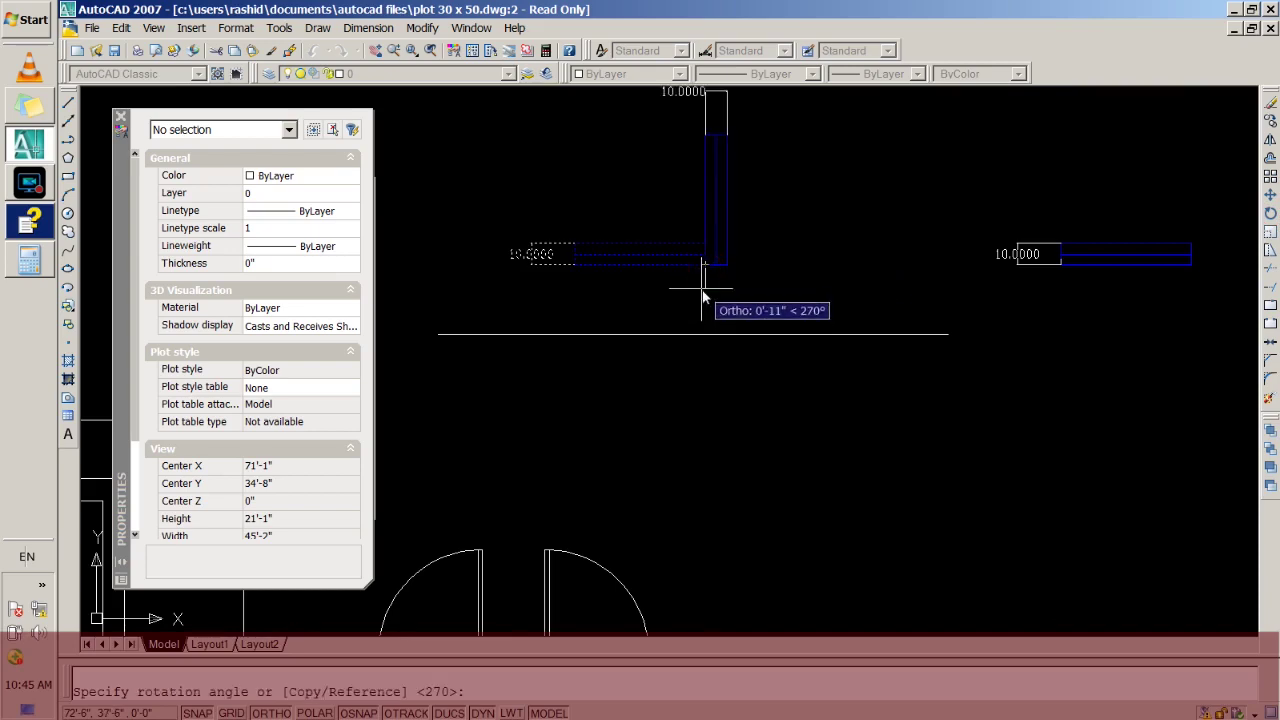
pyautogui.click(703, 295)
# Zoom and pan so the Master Room and Bed Room are centred in view.
pyautogui.scroll(-3, 757, 171)
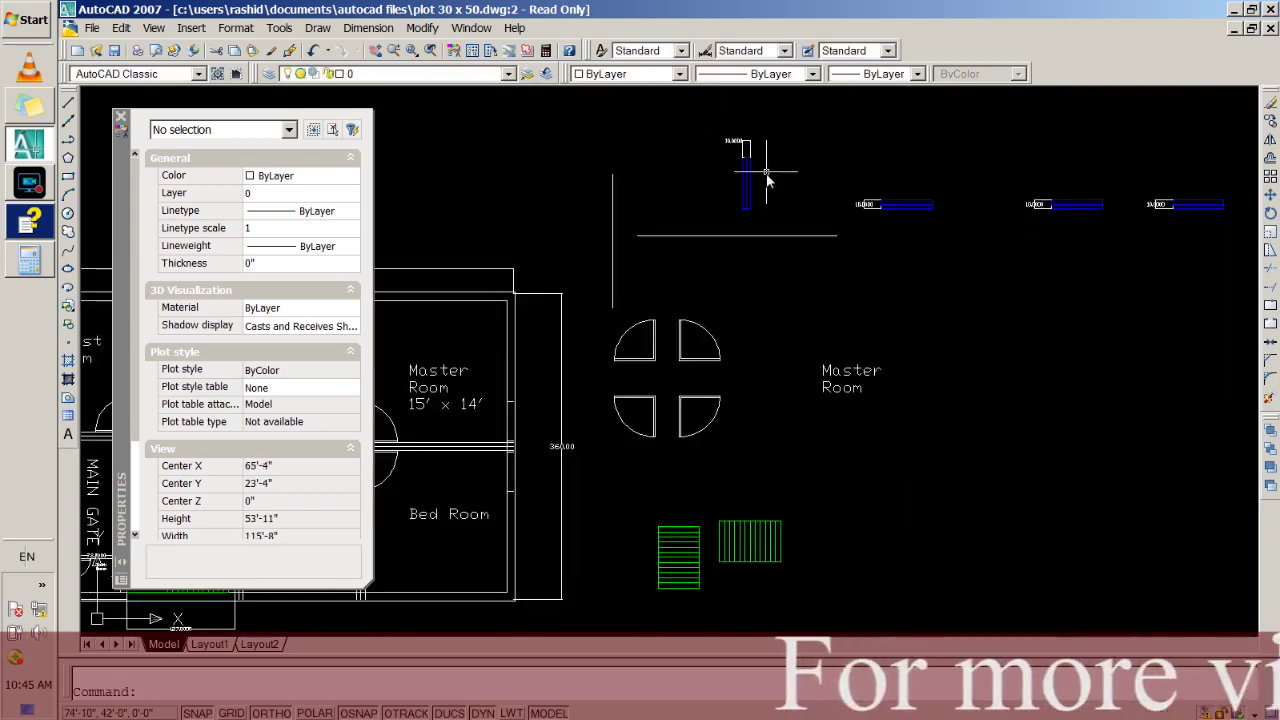
pyautogui.scroll(2, 814, 186)
pyautogui.scroll(-1, 808, 172)
pyautogui.scroll(2, 808, 172)
pyautogui.scroll(-3, 734, 134)
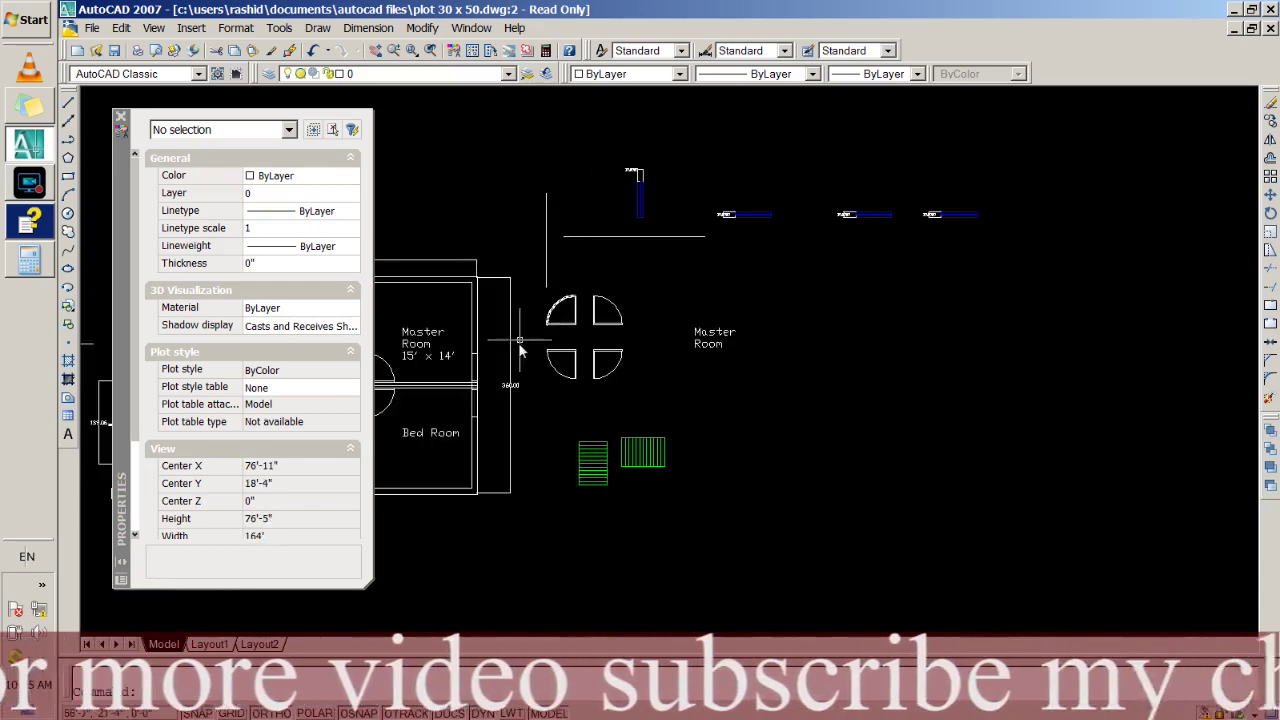
pyautogui.moveTo(518, 342); pyautogui.dragTo(903, 372, button='middle')
pyautogui.scroll(5, 790, 352)
pyautogui.scroll(2, 760, 345)
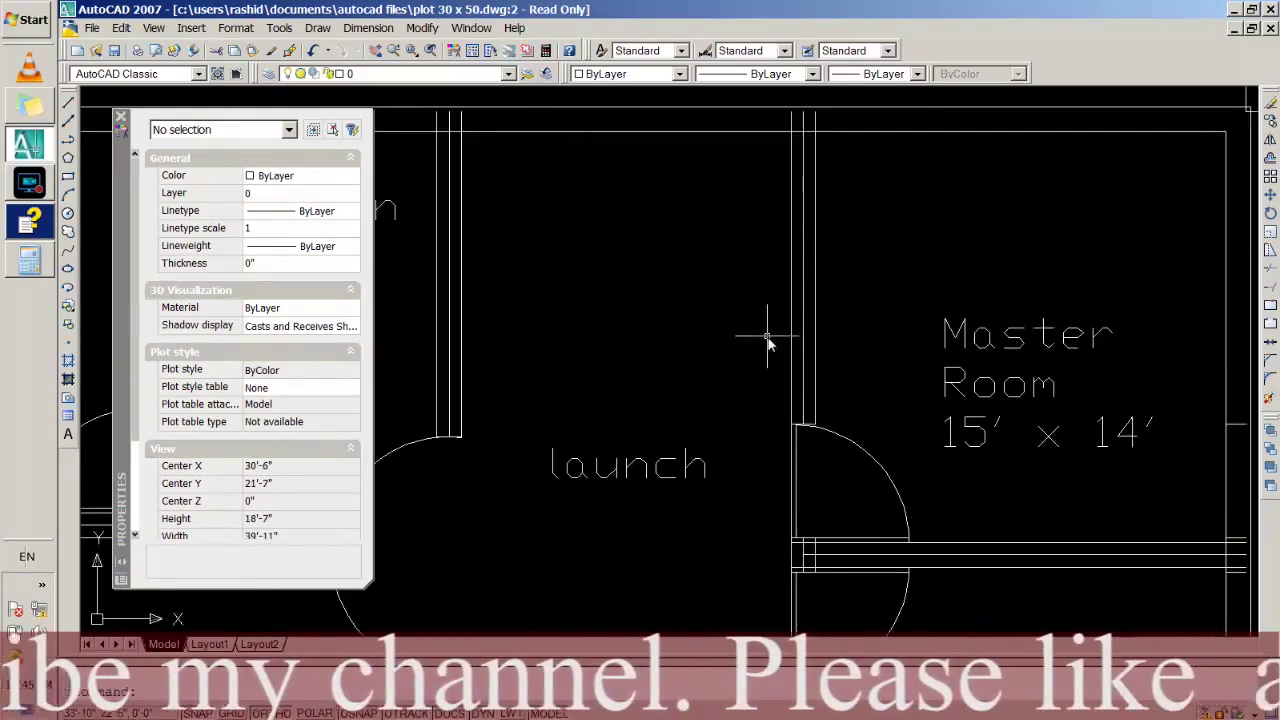
pyautogui.scroll(-5, 790, 320)
pyautogui.moveTo(820, 303); pyautogui.dragTo(669, 307, button='middle')
pyautogui.scroll(5, 669, 307)
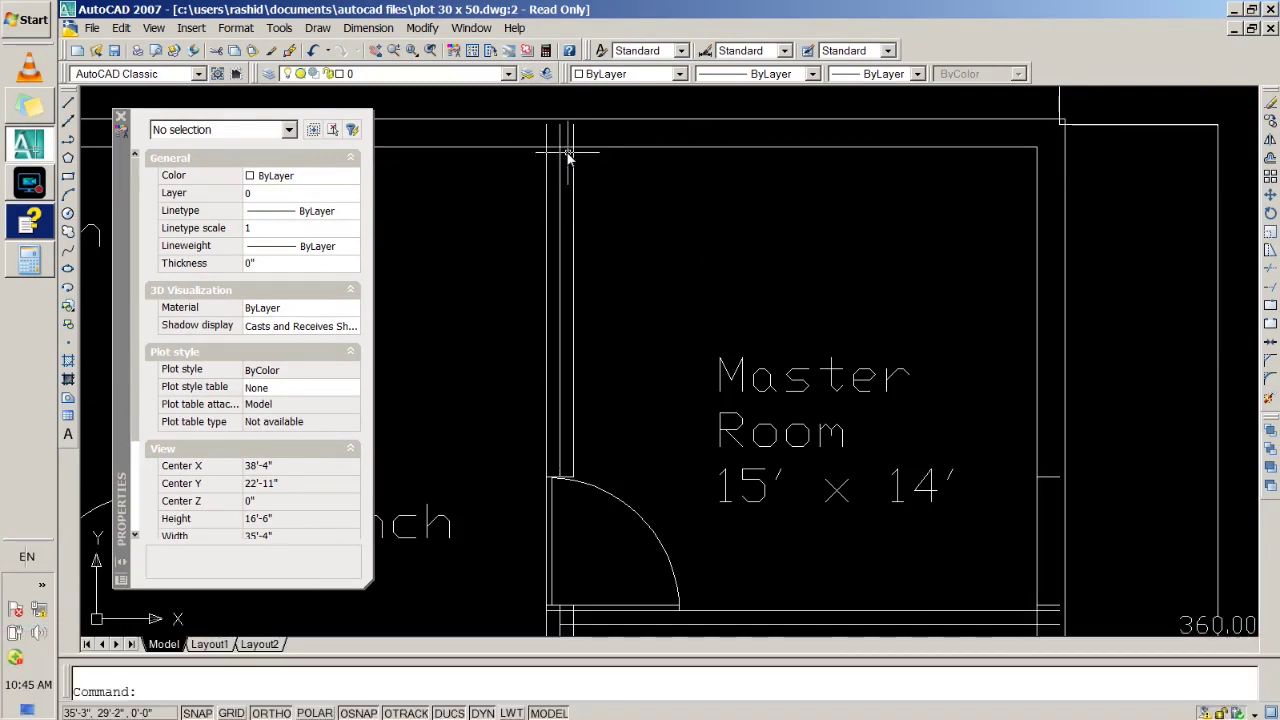
# Add a 9'-11" linear dimension along the Master Room's left wall above the door.
pyautogui.click(368, 27)
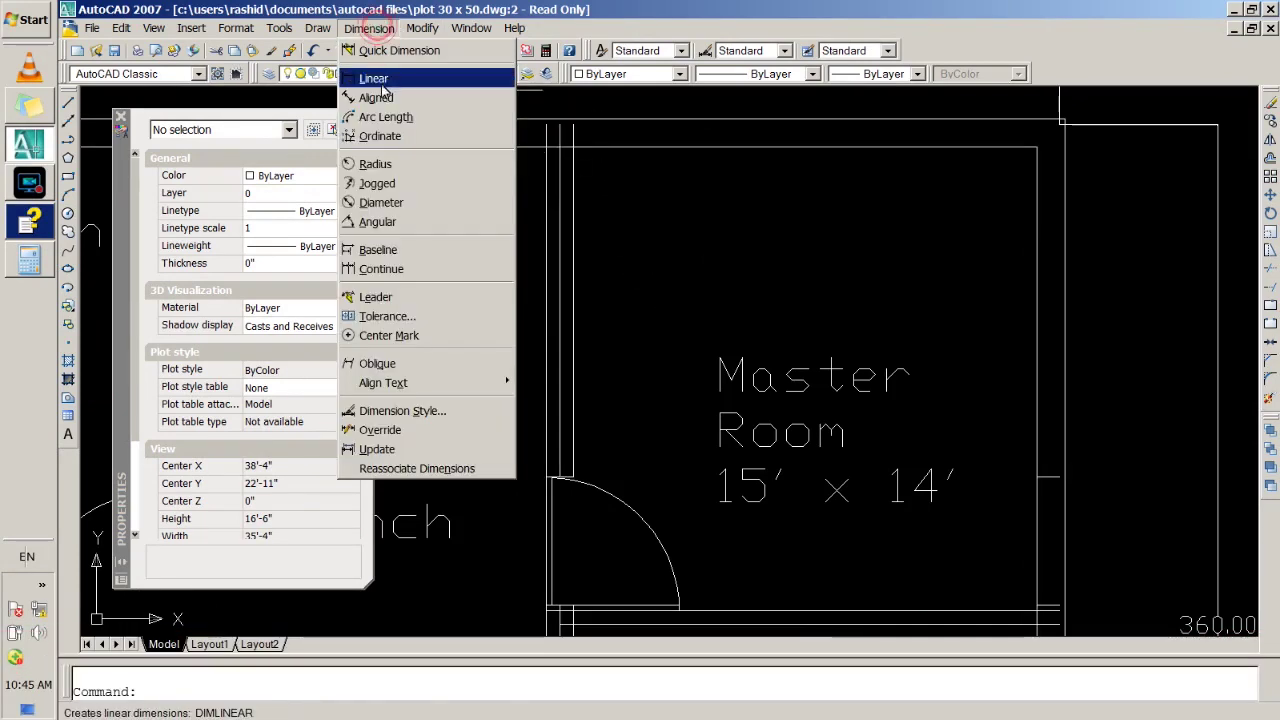
pyautogui.click(372, 72)
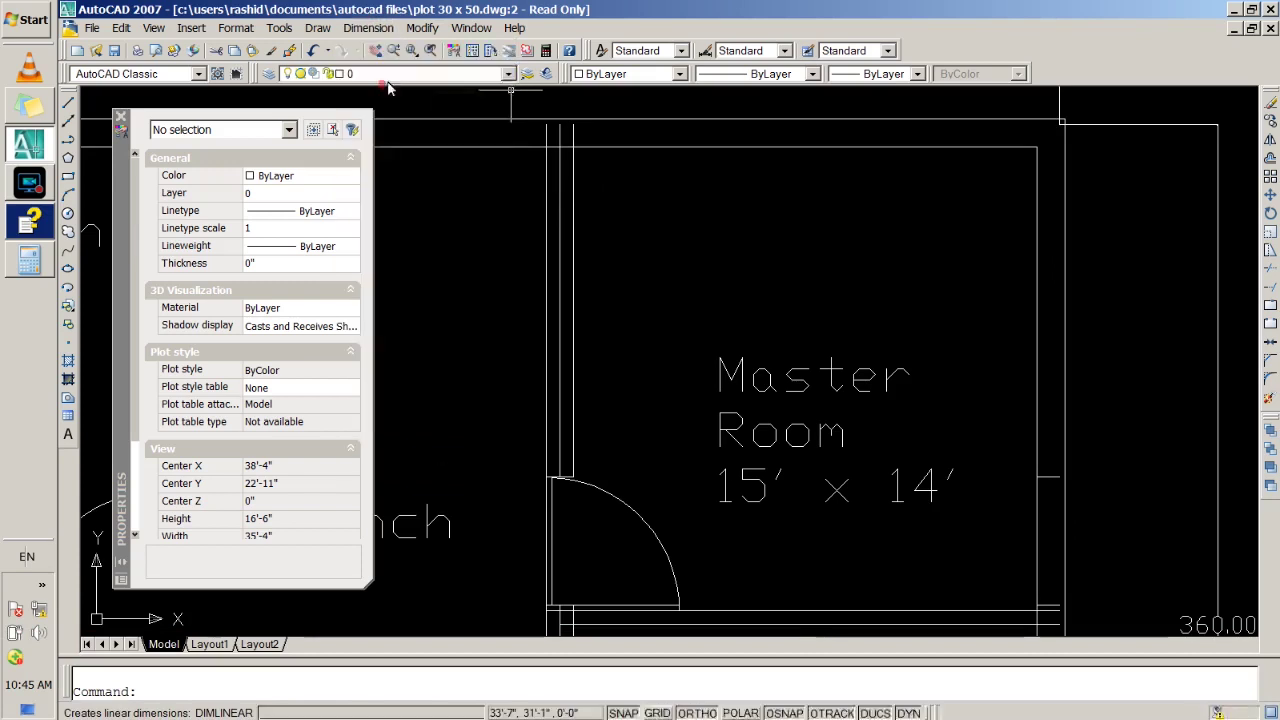
pyautogui.click(550, 149)
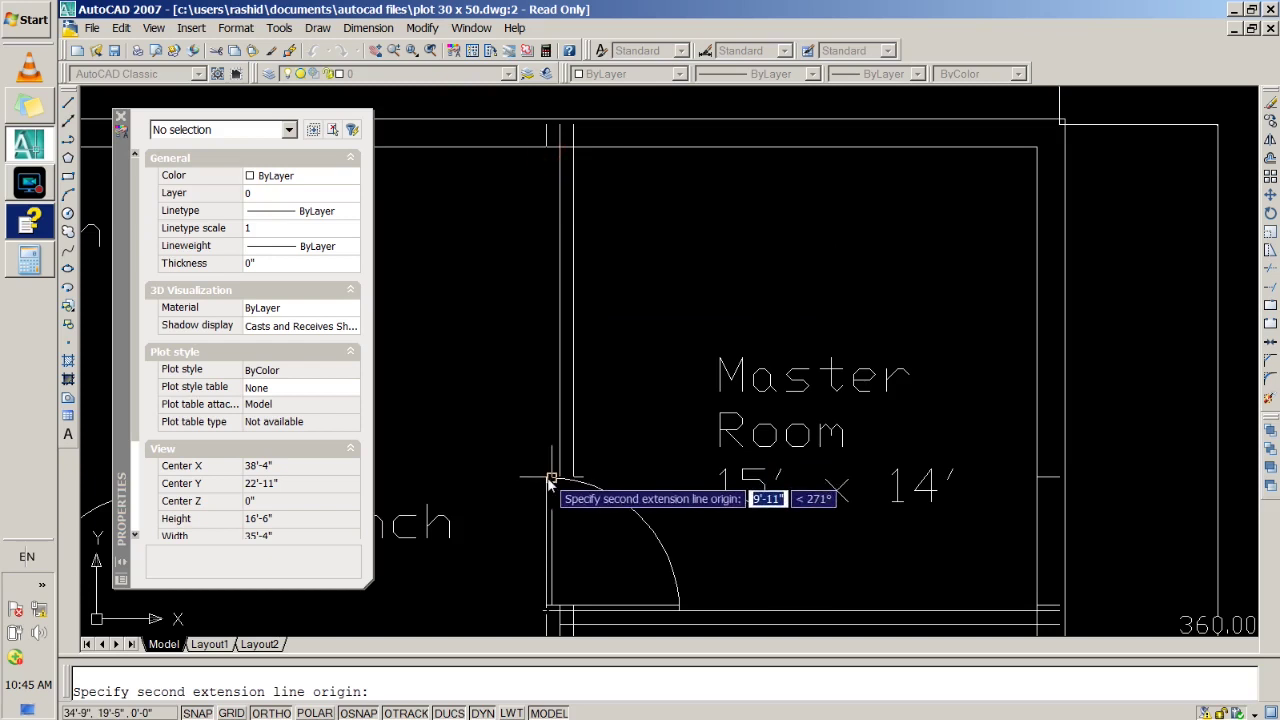
pyautogui.click(552, 476)
pyautogui.click(508, 466)
pyautogui.click(508, 313)
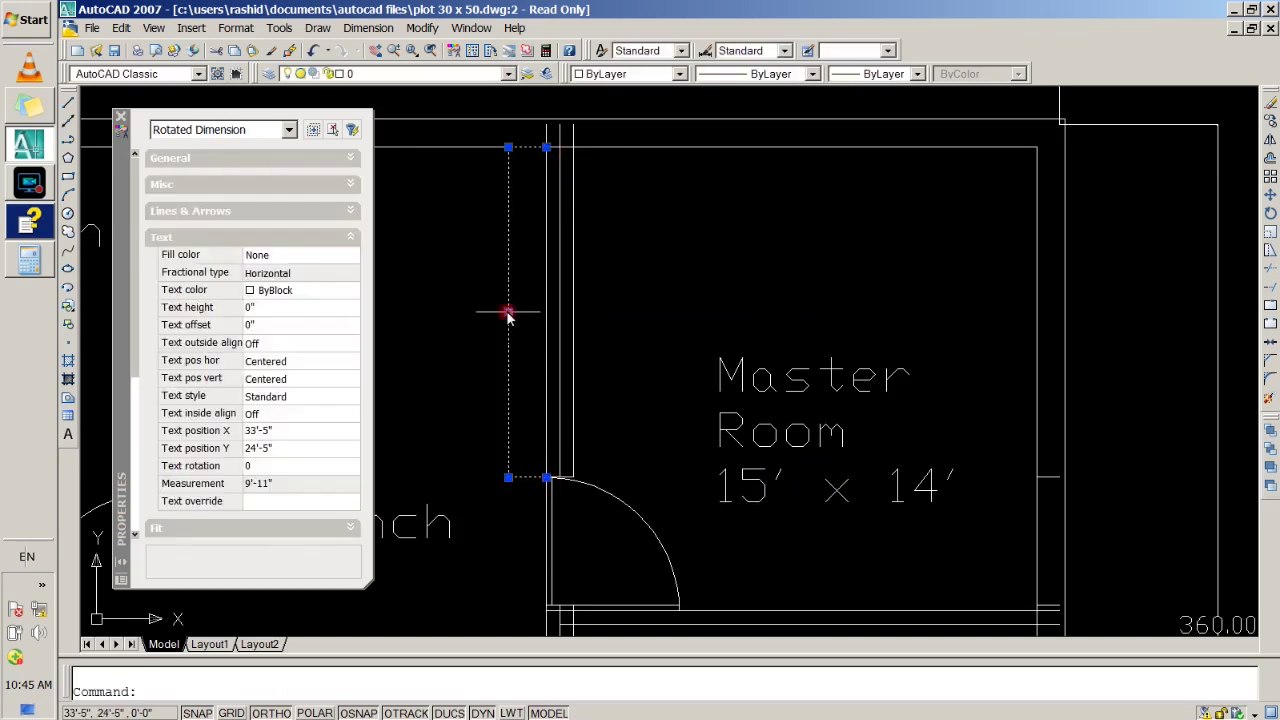
pyautogui.click(508, 313)
# Set the Master Room dimension's text height to 4" in Properties, dismissing the drag error.
pyautogui.click(261, 309)
pyautogui.write('4')
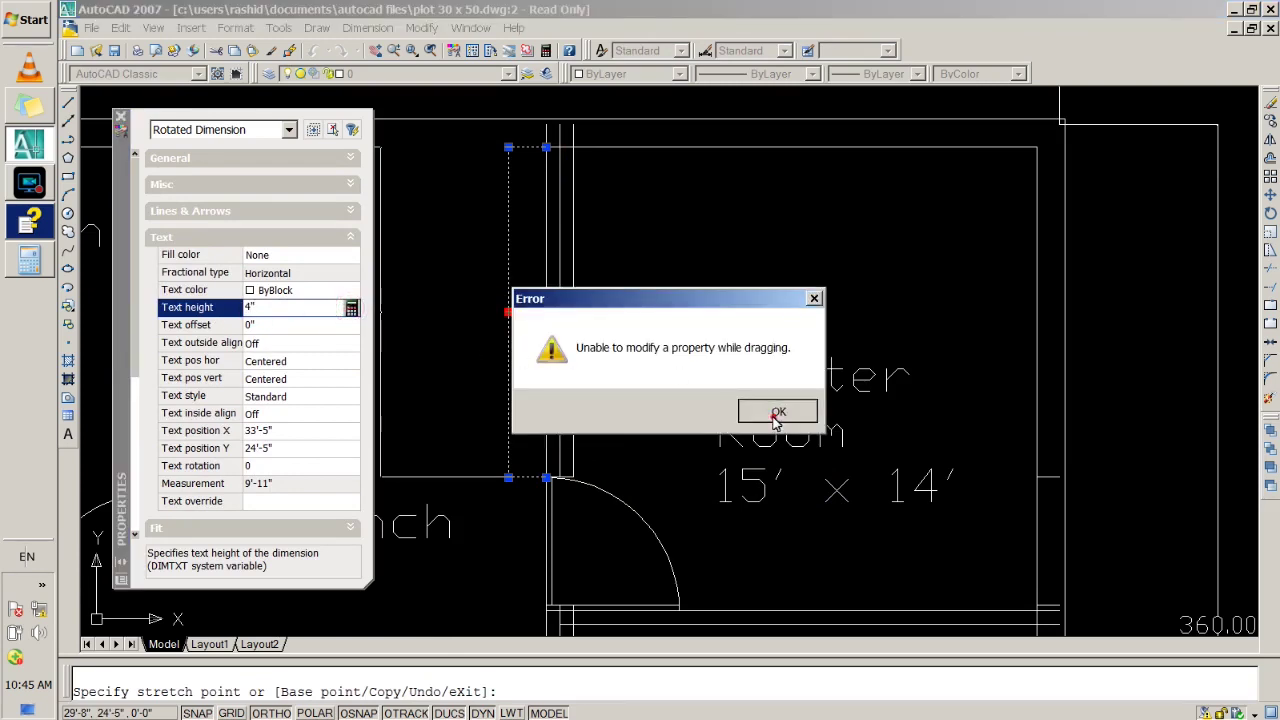
pyautogui.click(778, 414)
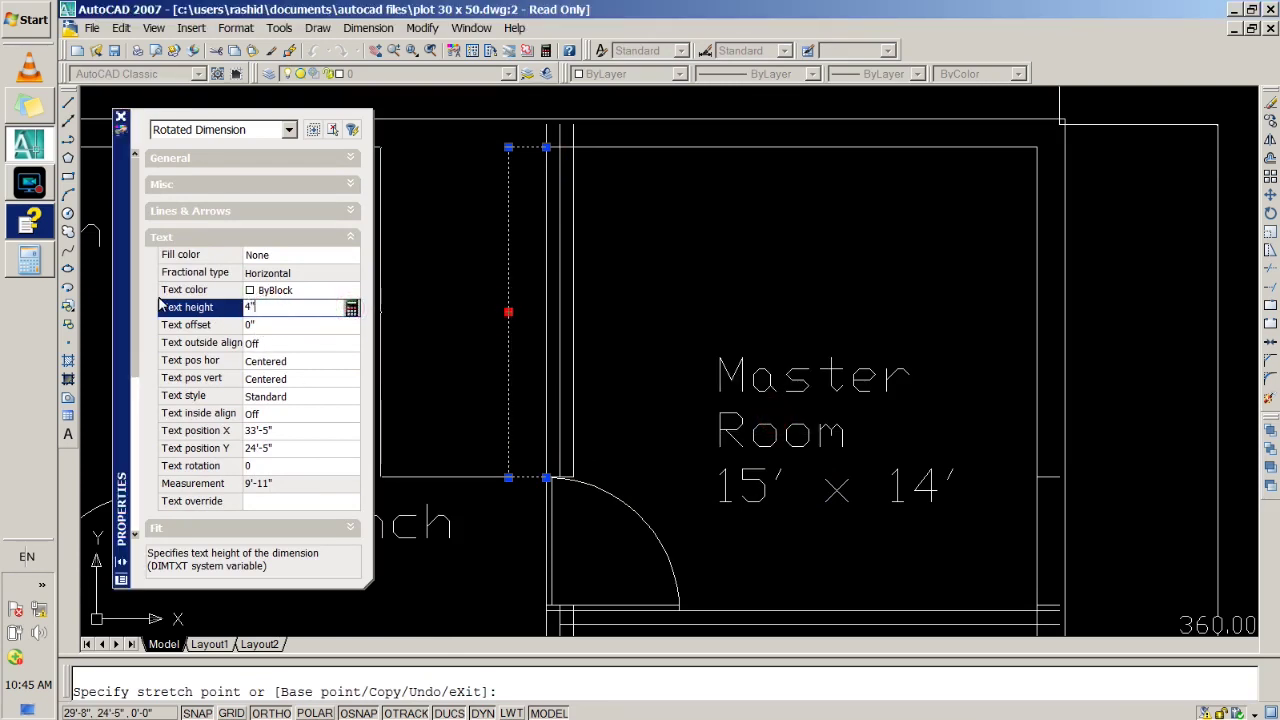
pyautogui.press('Return')
pyautogui.press('Return')
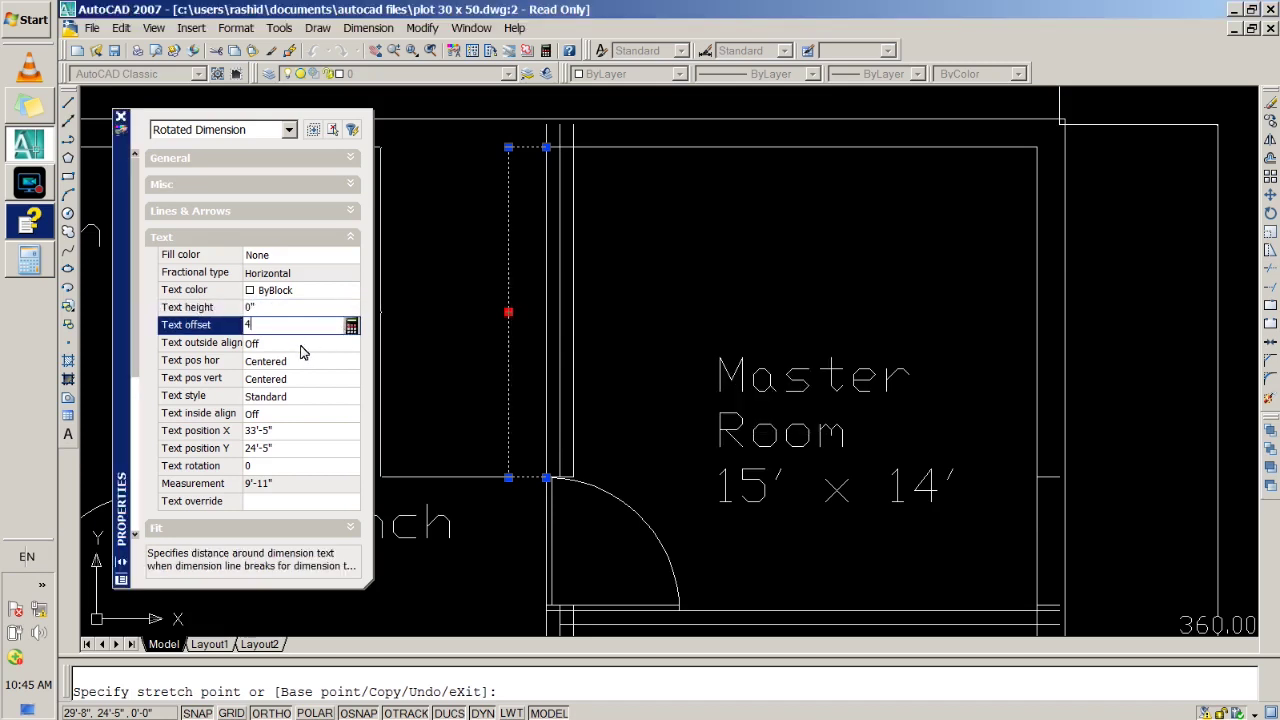
pyautogui.press('Return')
pyautogui.press('Return')
pyautogui.click(278, 307)
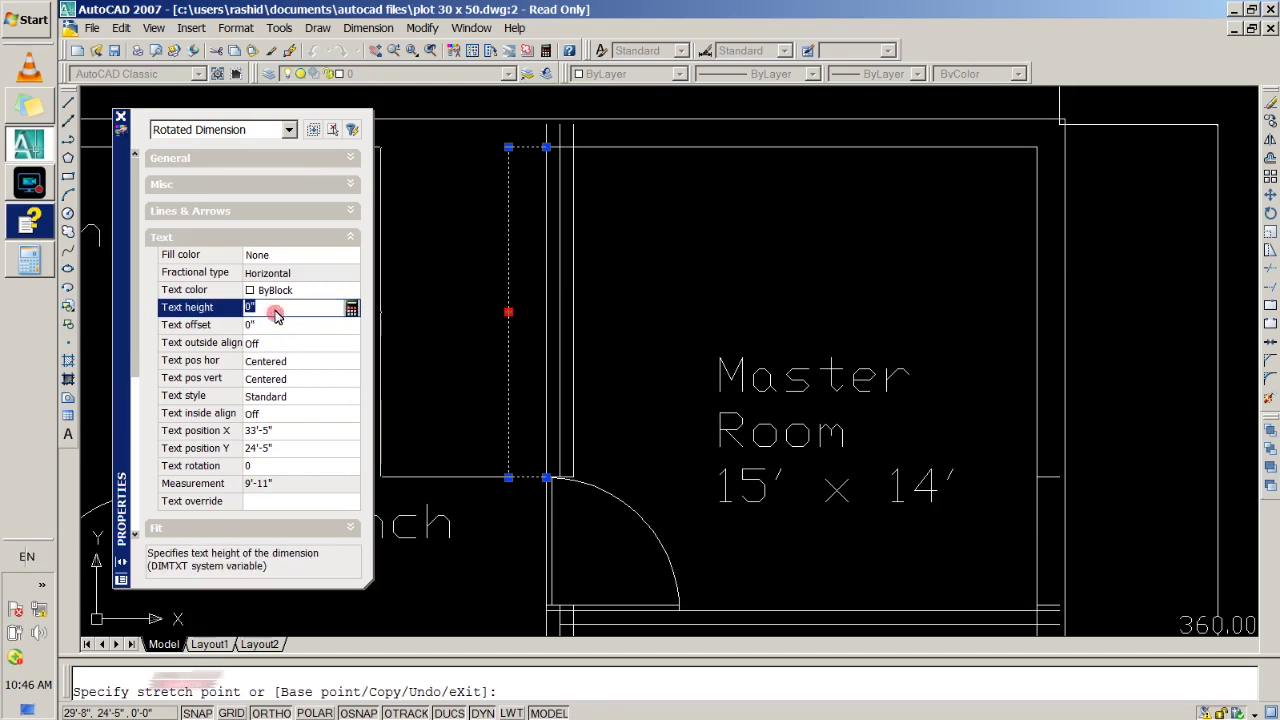
pyautogui.write('4"')
pyautogui.press('Return')
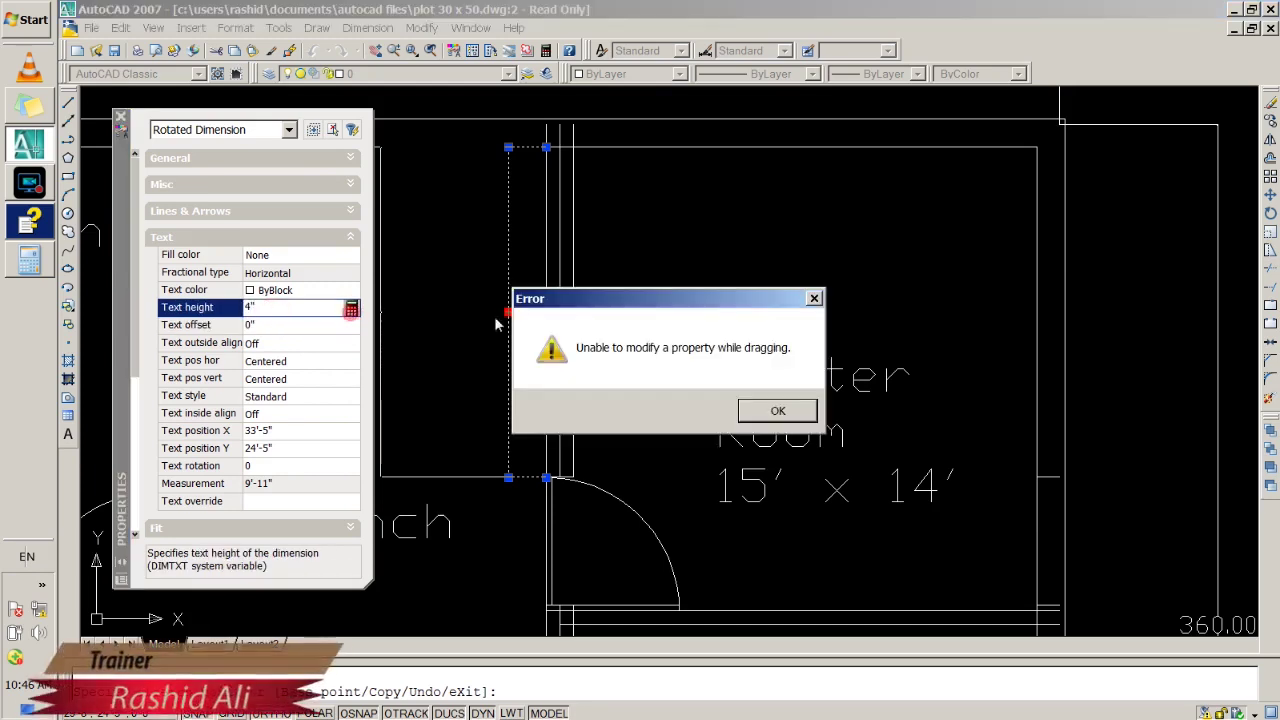
pyautogui.click(765, 412)
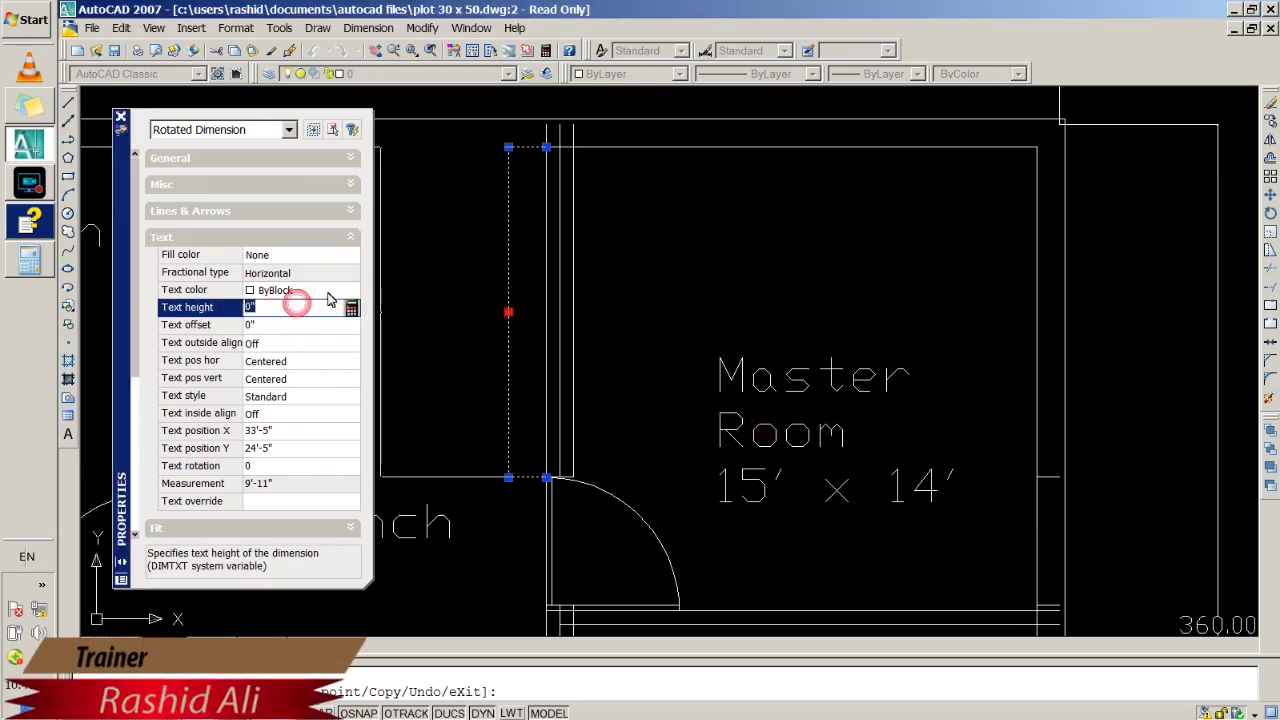
pyautogui.click(371, 251)
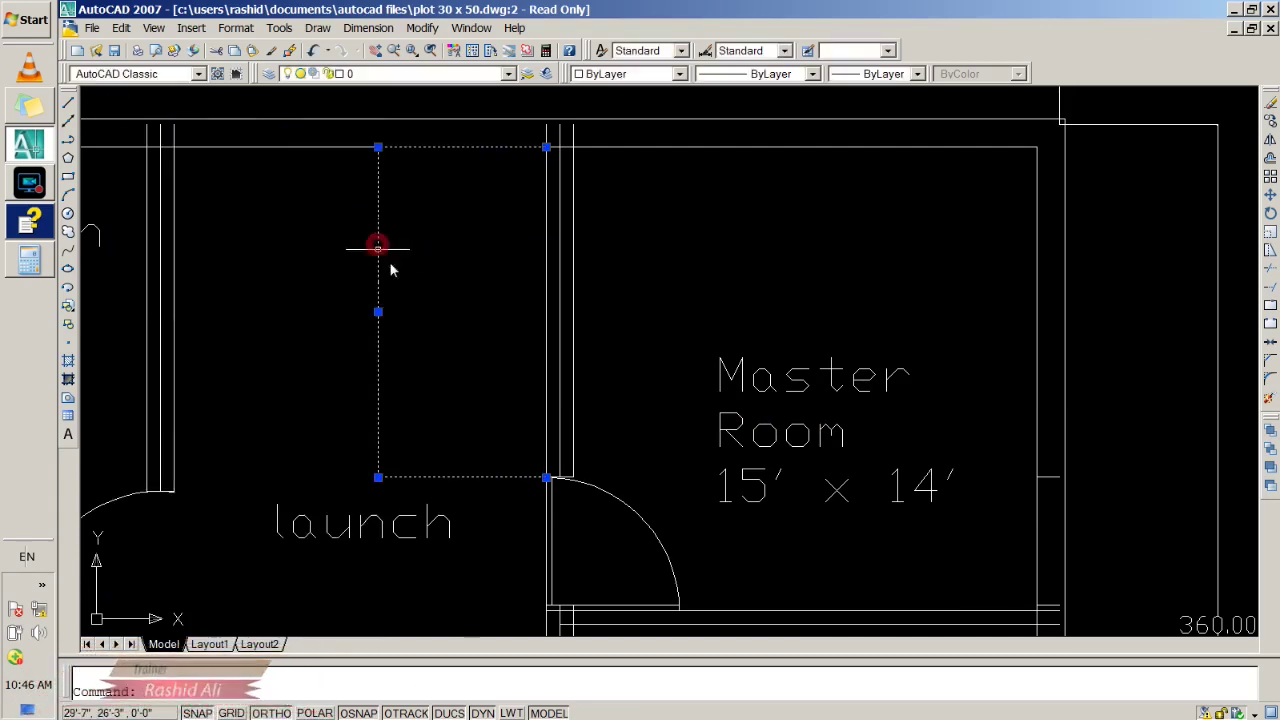
# Shift the dimension line further left and reapply the 4" text height.
pyautogui.click(408, 328)
pyautogui.click(378, 312)
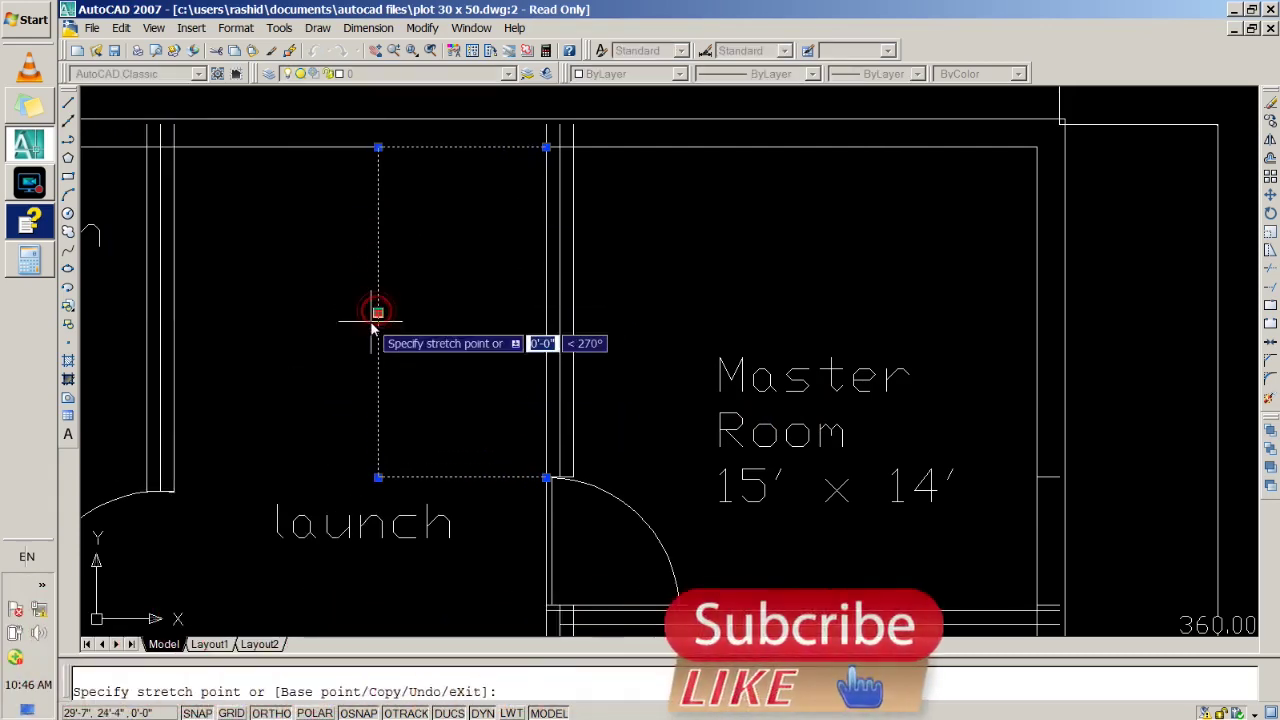
pyautogui.click(378, 325)
pyautogui.click(265, 312)
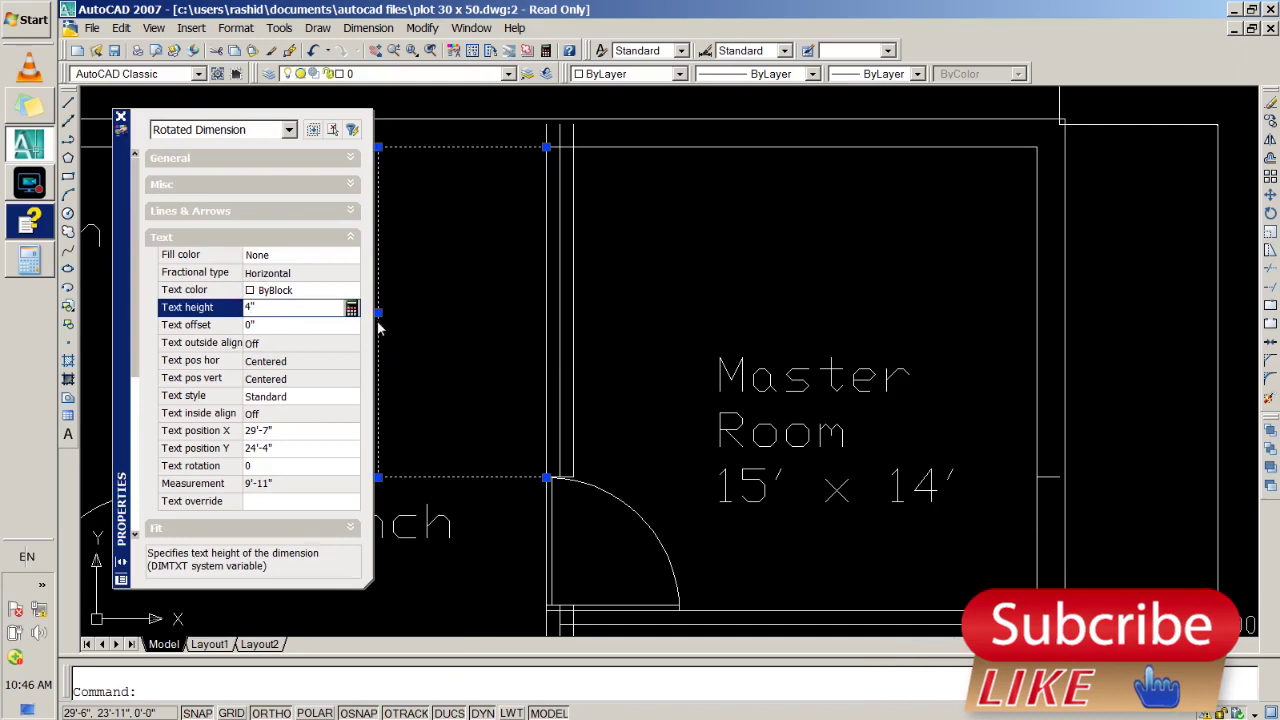
pyautogui.click(351, 307)
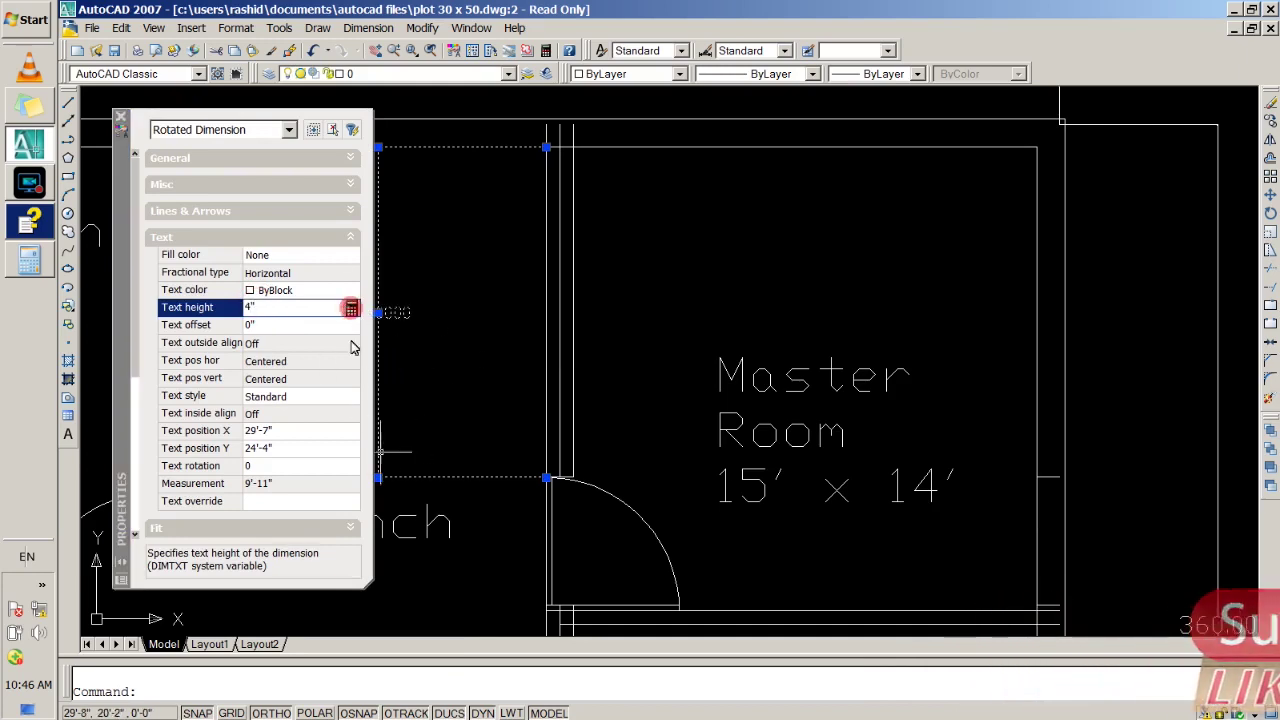
pyautogui.click(120, 116)
pyautogui.click(447, 320)
pyautogui.press('Escape')
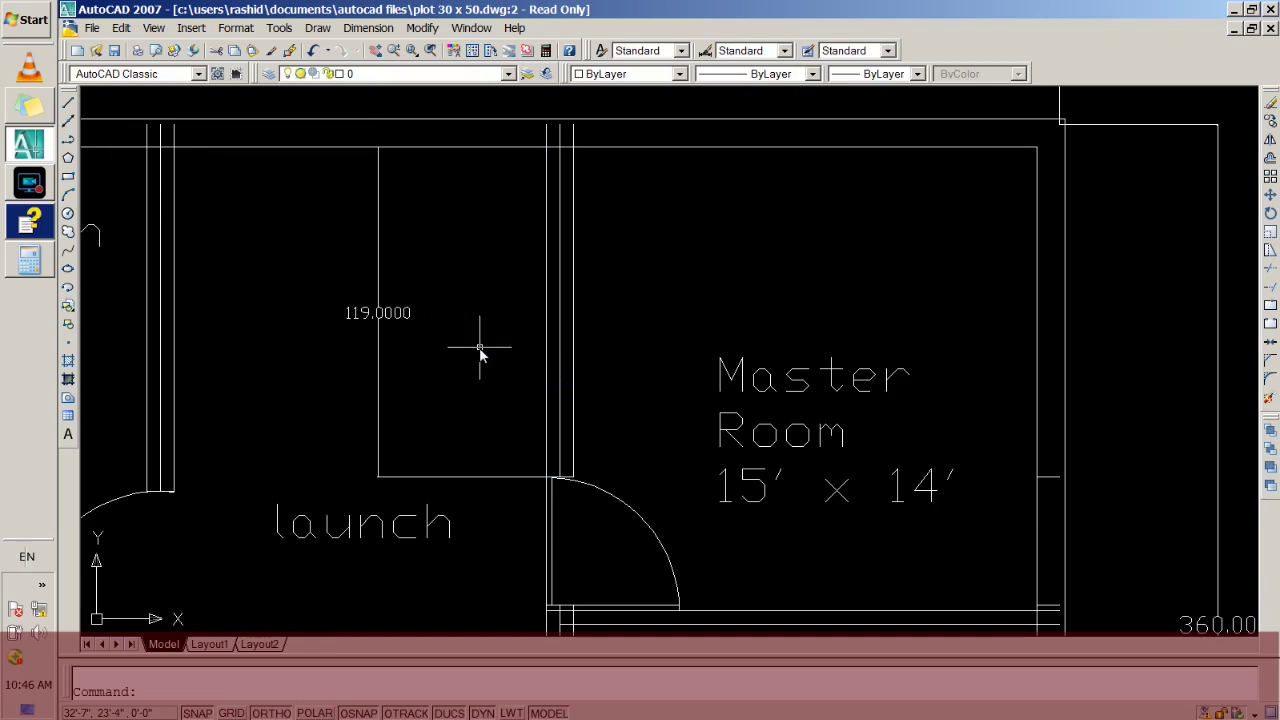
pyautogui.press('super+r')
pyautogui.write('CALC')
pyautogui.press('Return')
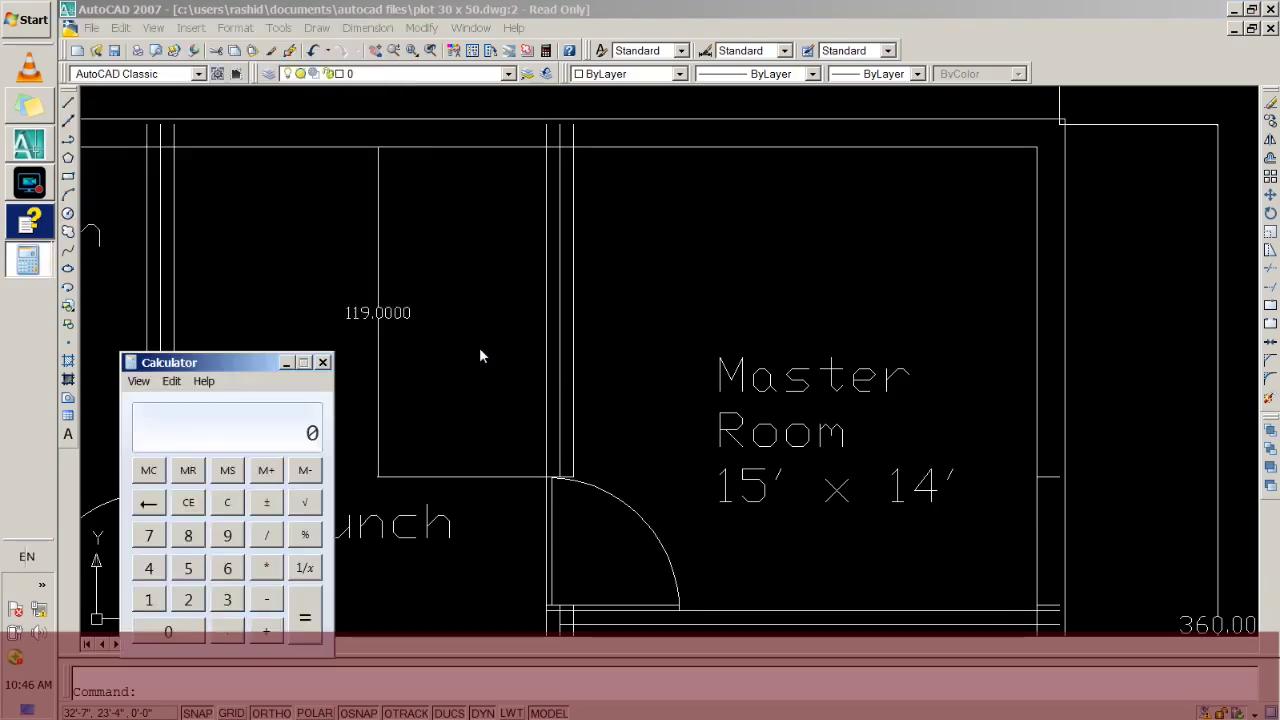
pyautogui.write('119/12')
pyautogui.press('Return')
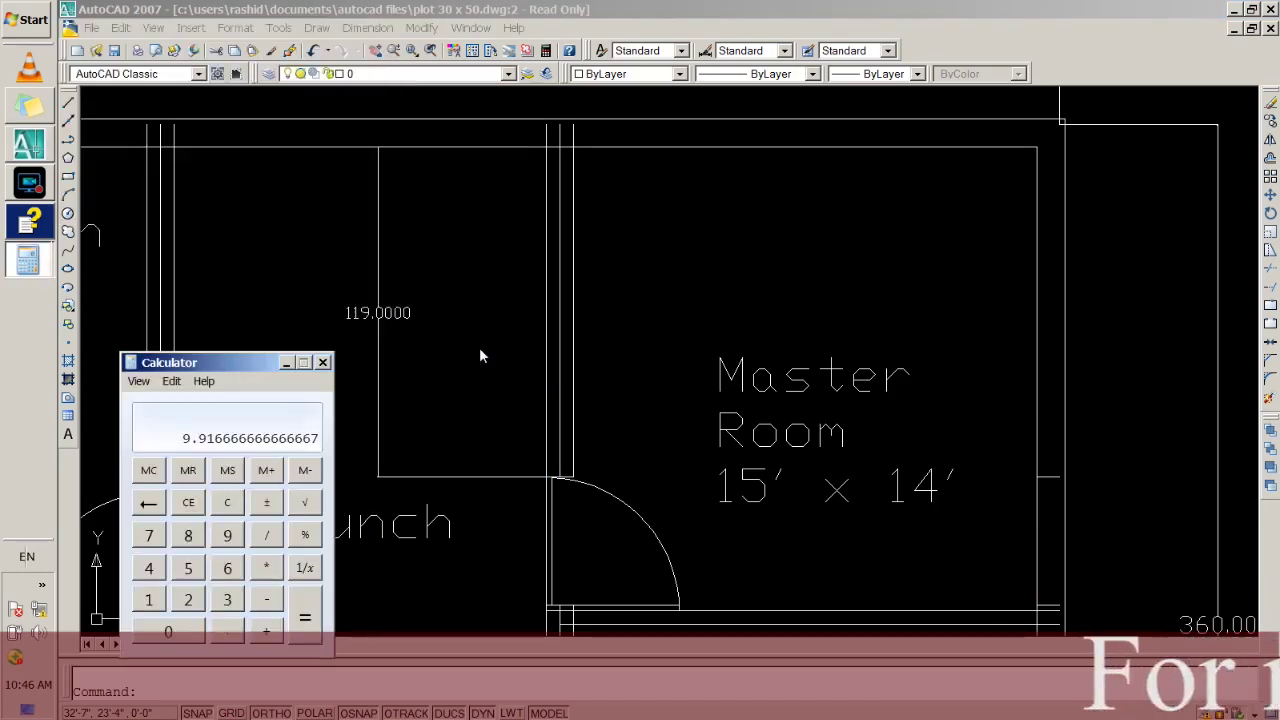
pyautogui.press('Escape')
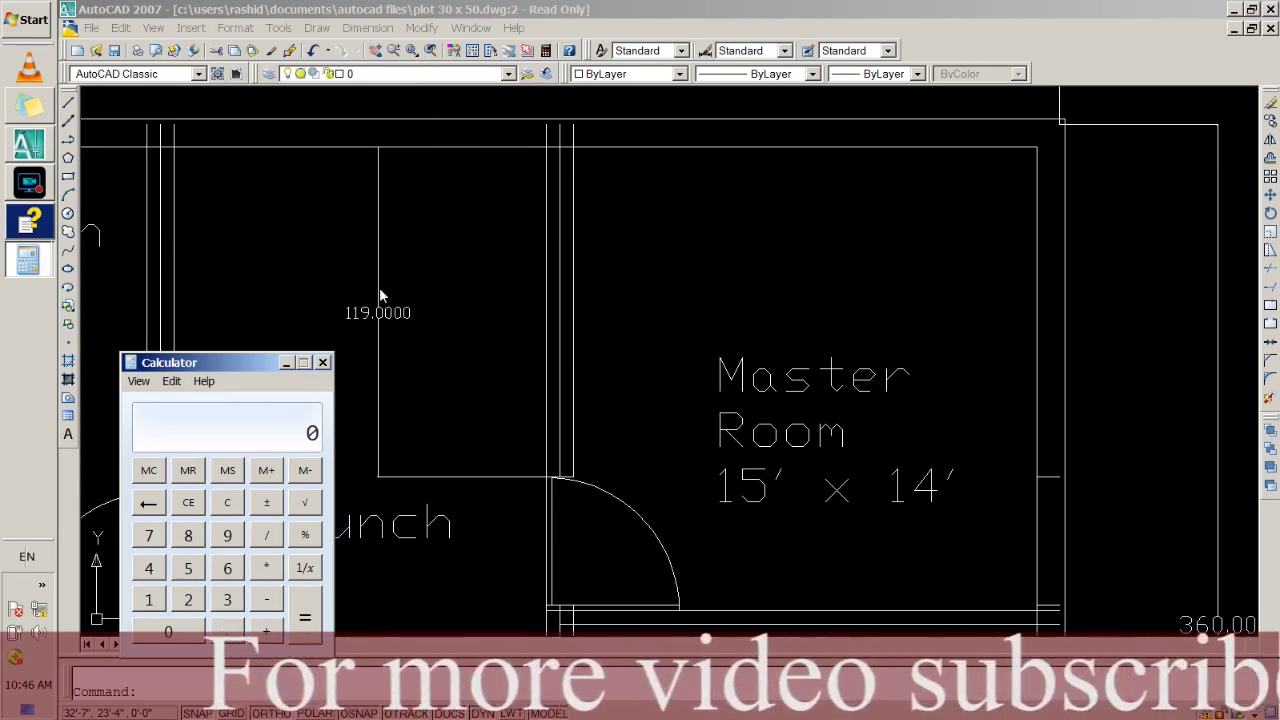
pyautogui.click(326, 363)
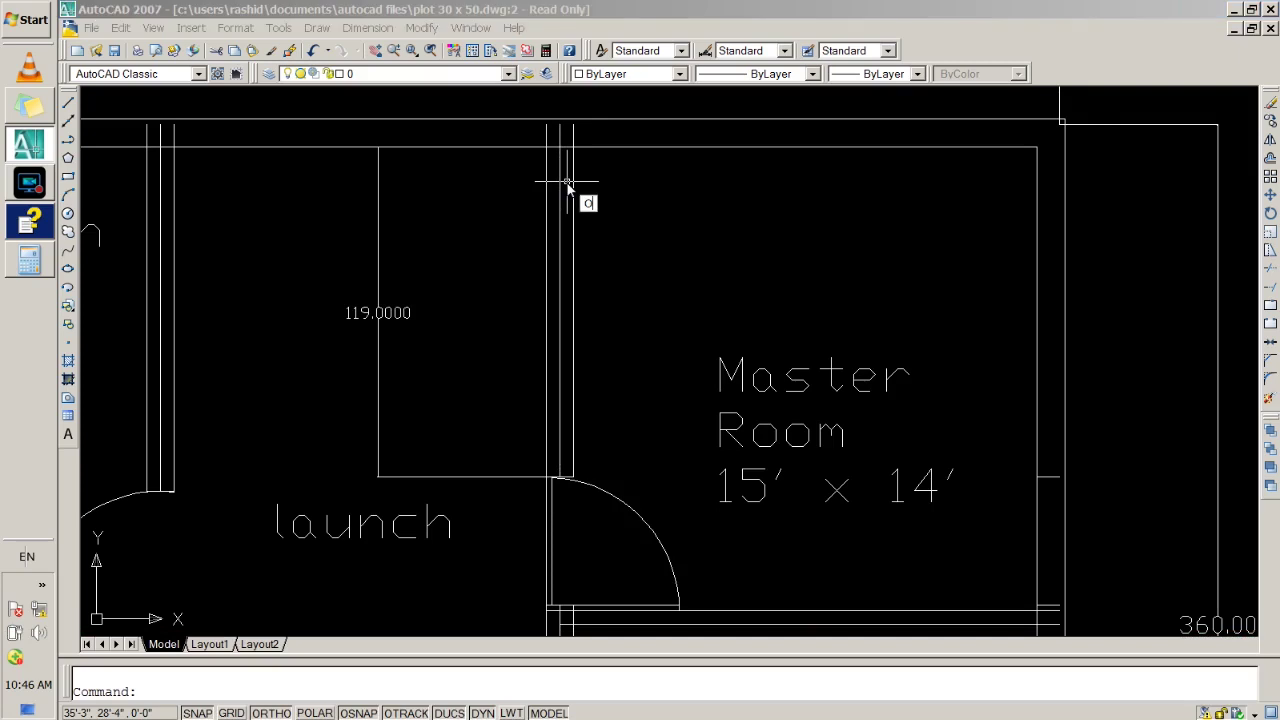
# Draw a short line from the top of the Master Room wall.
pyautogui.click(67, 104)
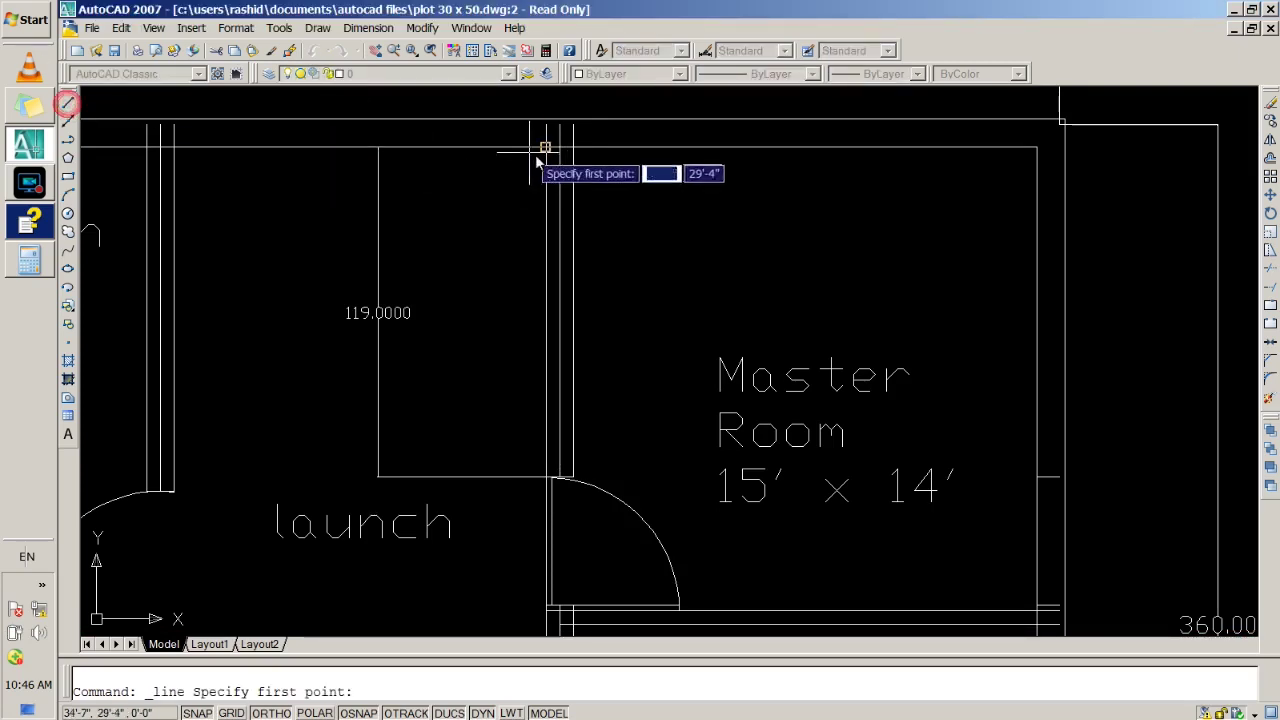
pyautogui.click(551, 121)
pyautogui.click(572, 149)
pyautogui.press('Return')
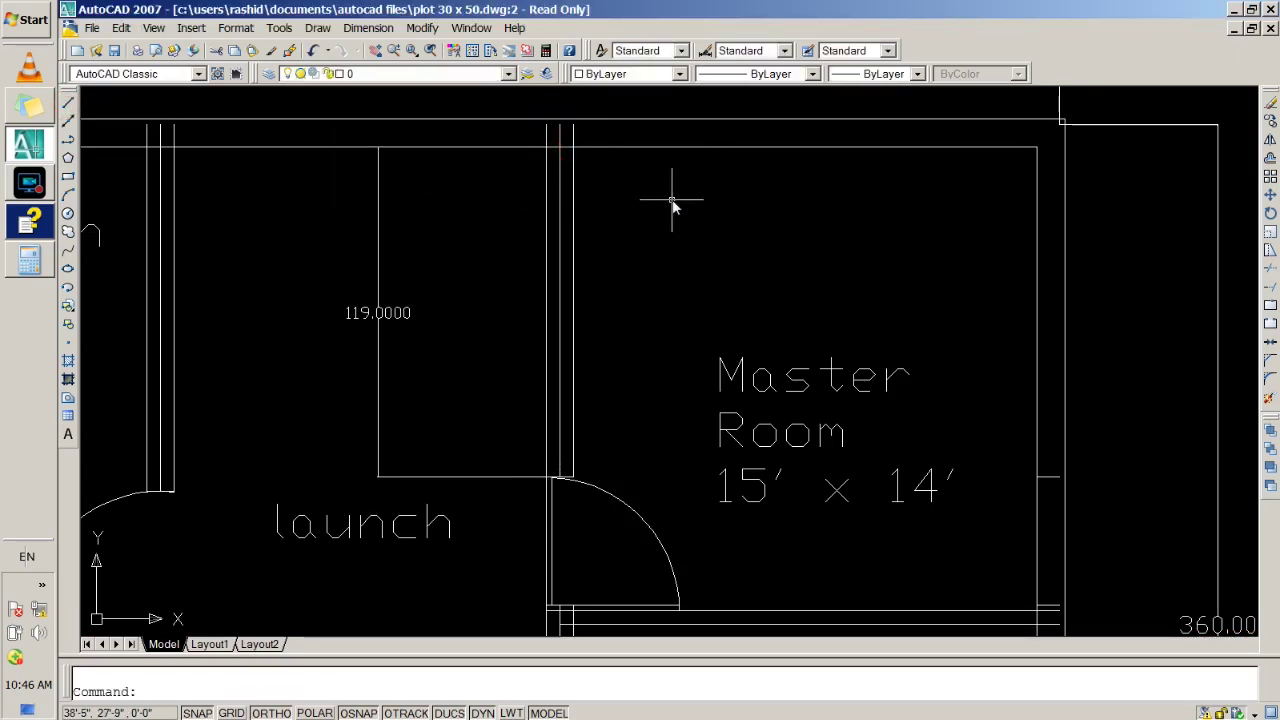
# Offset the Master Room's left wall line by 3 to create a parallel line.
pyautogui.write('OFFSEt')
pyautogui.press('Return')
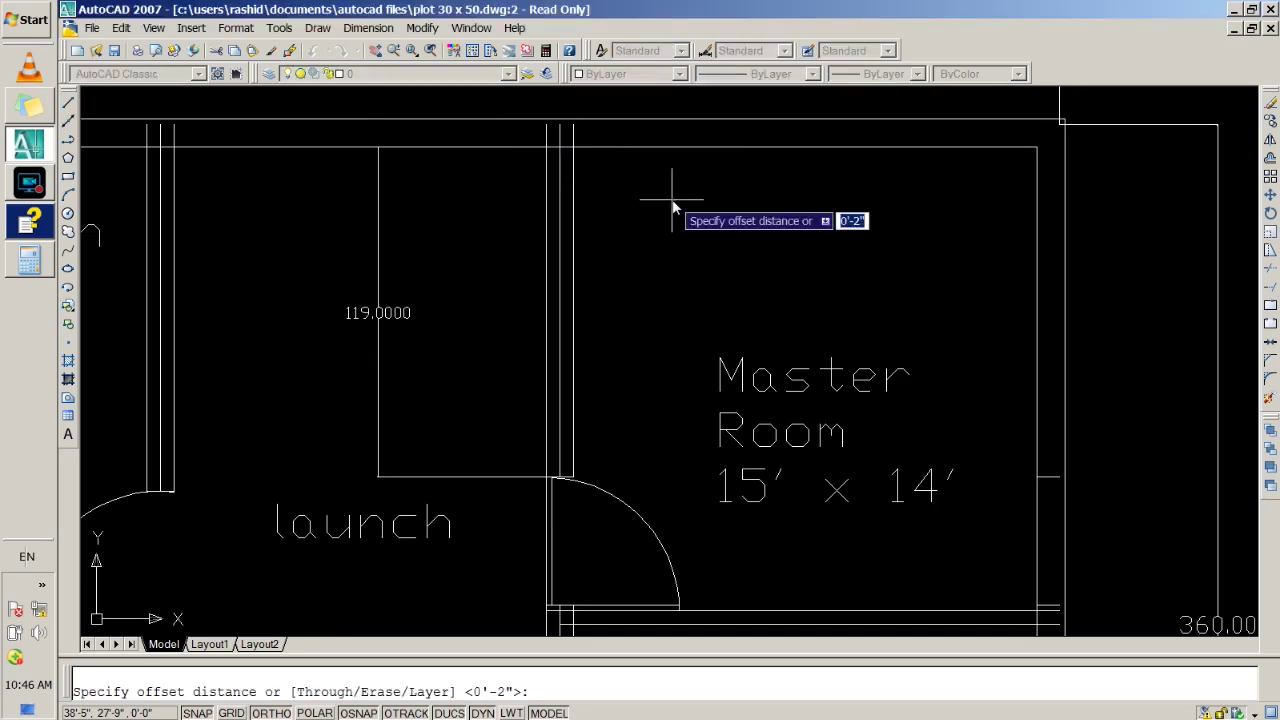
pyautogui.write('3')
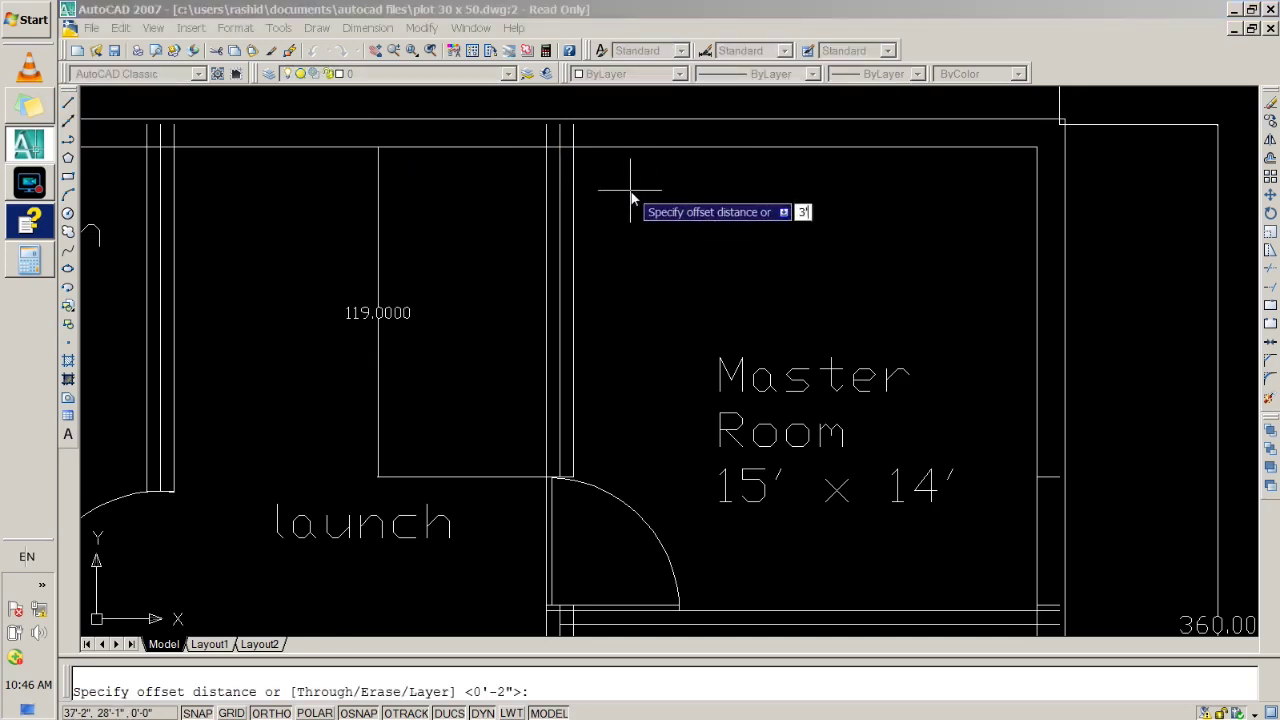
pyautogui.press('Return')
pyautogui.click(549, 160)
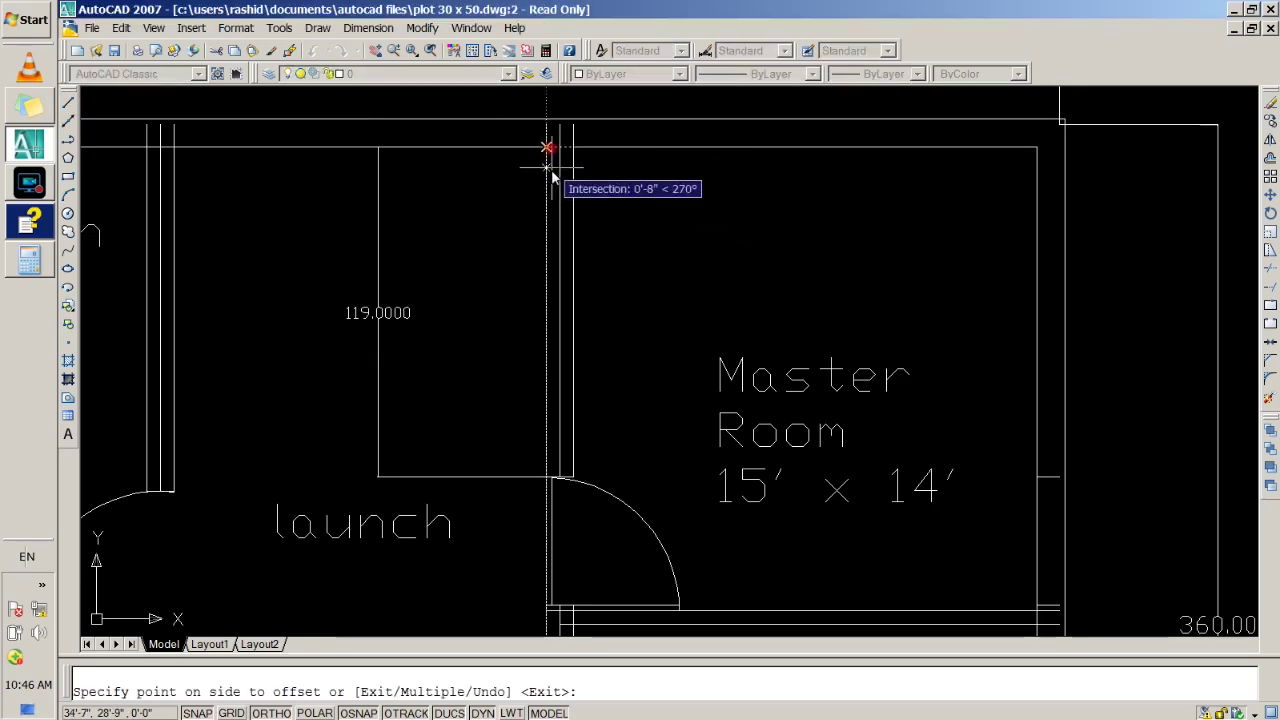
pyautogui.click(553, 200)
pyautogui.press('Return')
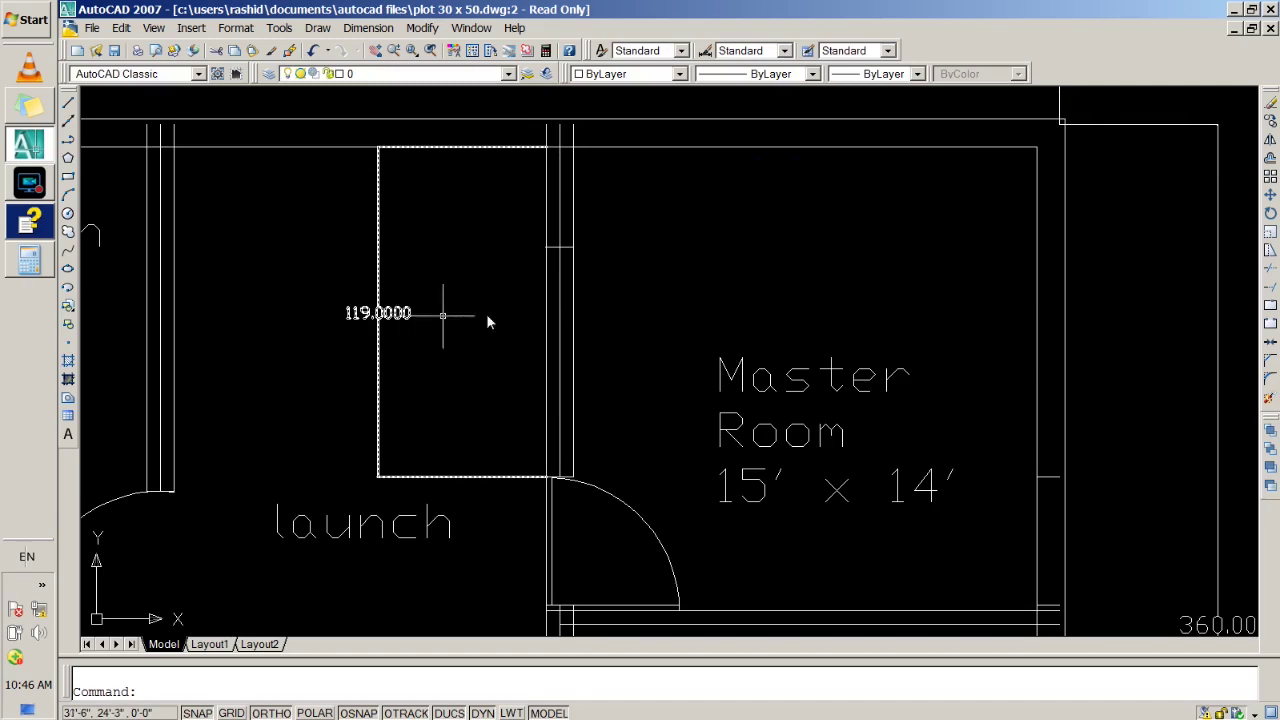
# Select the blue window block above the plan for copying.
pyautogui.scroll(-4, 715, 293)
pyautogui.scroll(-2, 1020, 241)
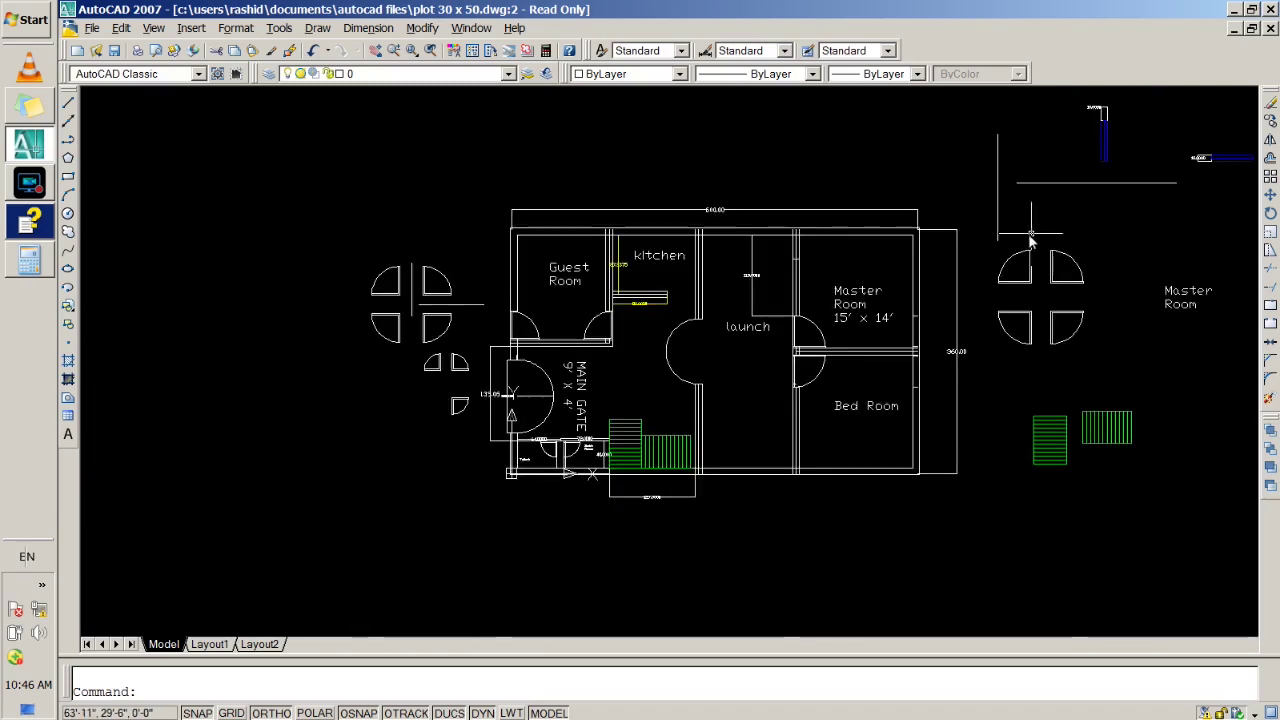
pyautogui.scroll(1, 1060, 220)
pyautogui.moveTo(1176, 148); pyautogui.dragTo(1045, 290, button='middle')
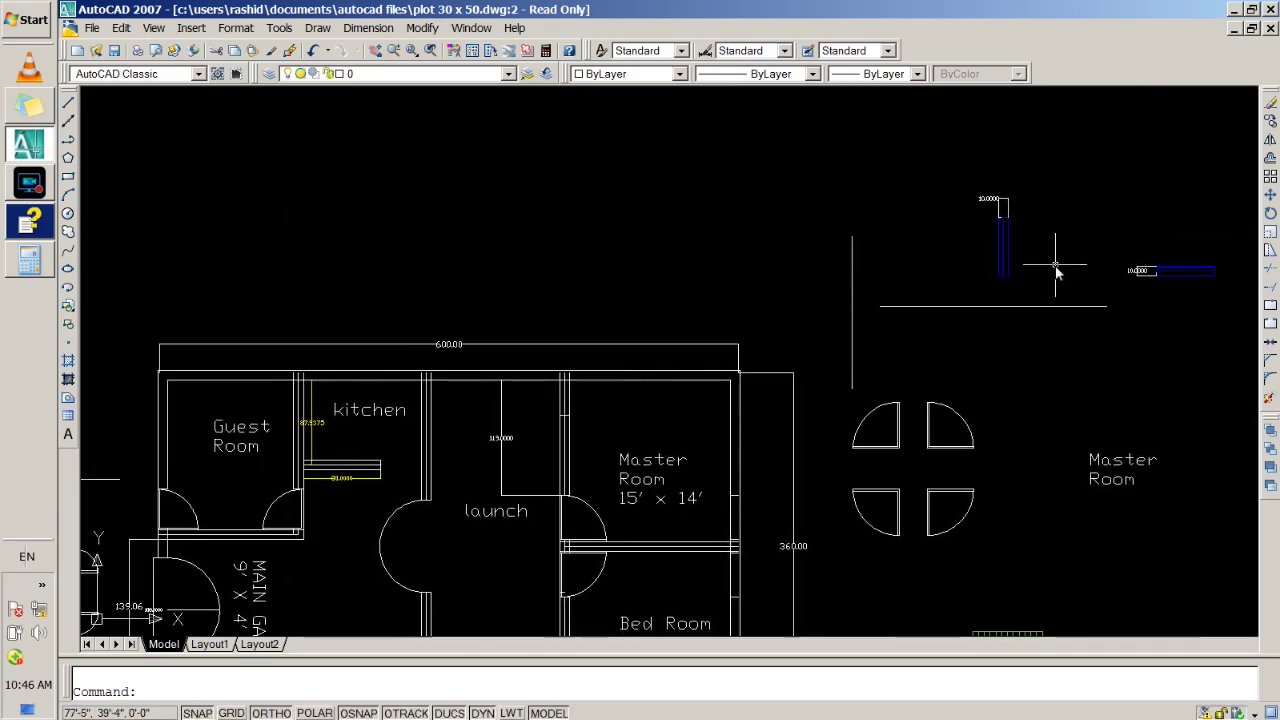
pyautogui.write('m')
pyautogui.press('Return')
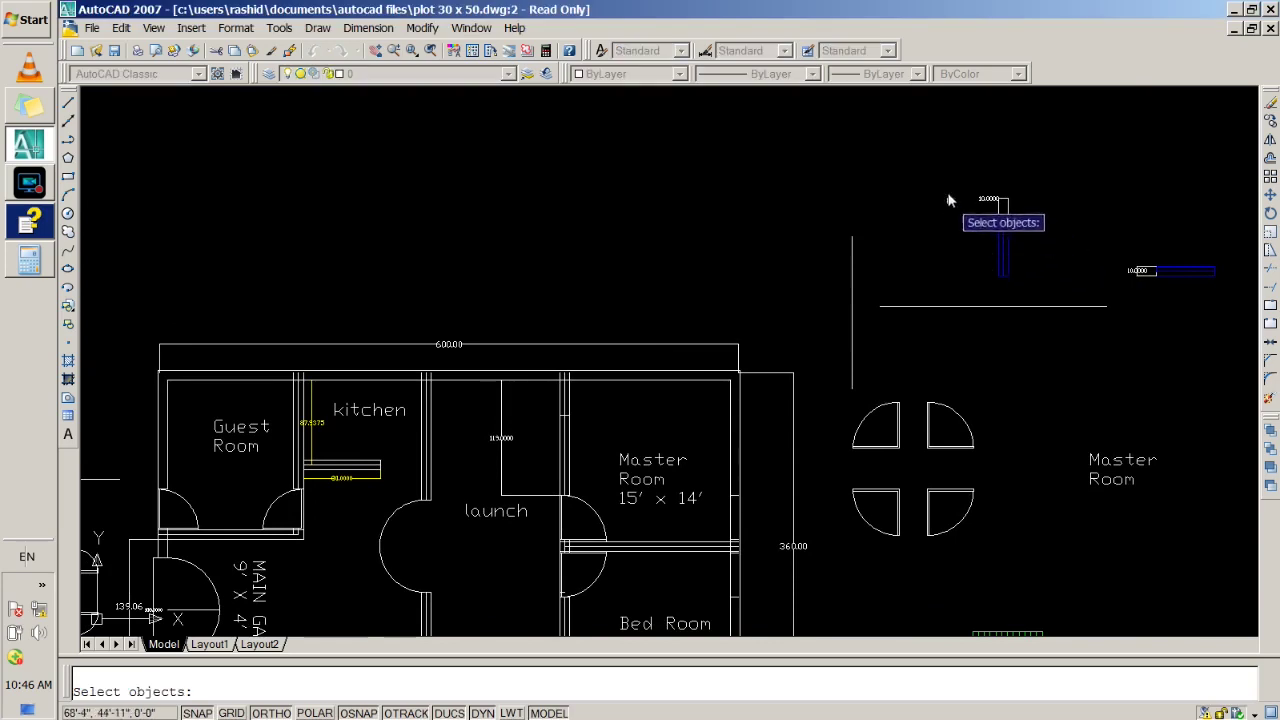
pyautogui.click(1038, 283)
pyautogui.press('Return')
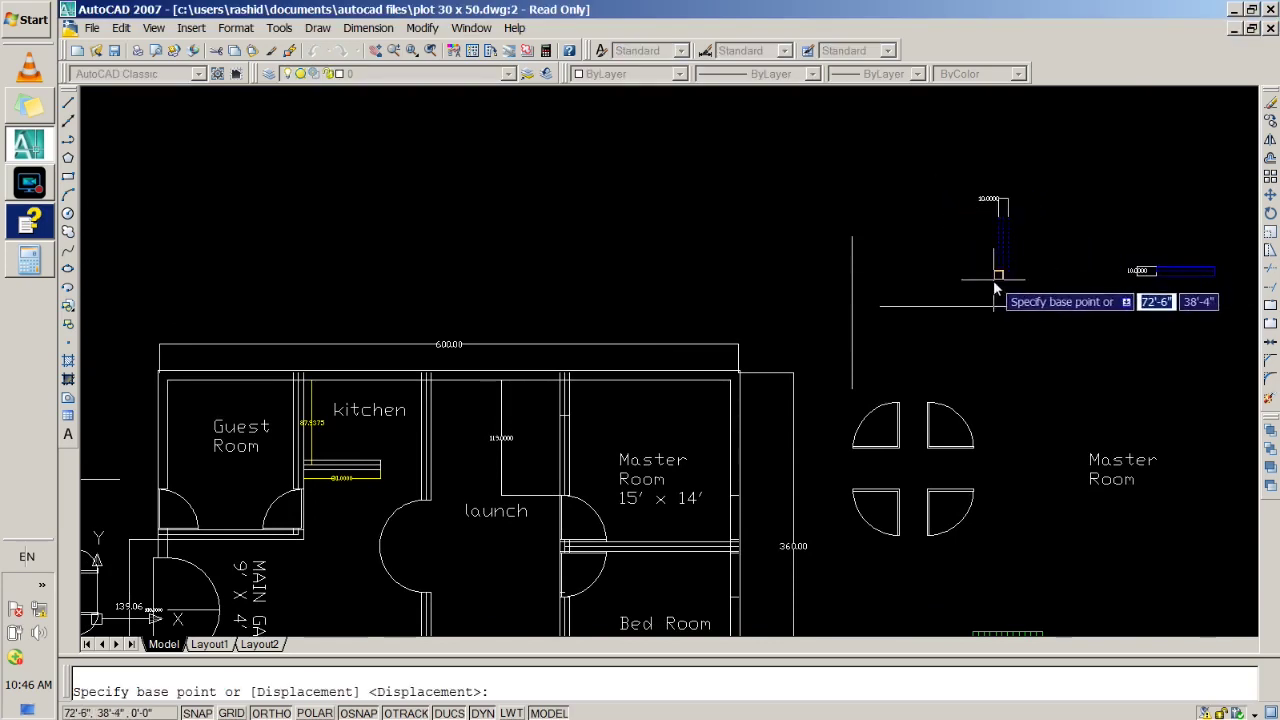
# Copy the window by its corner into the Master Room's left wall with Ortho off.
pyautogui.scroll(2, 594, 468)
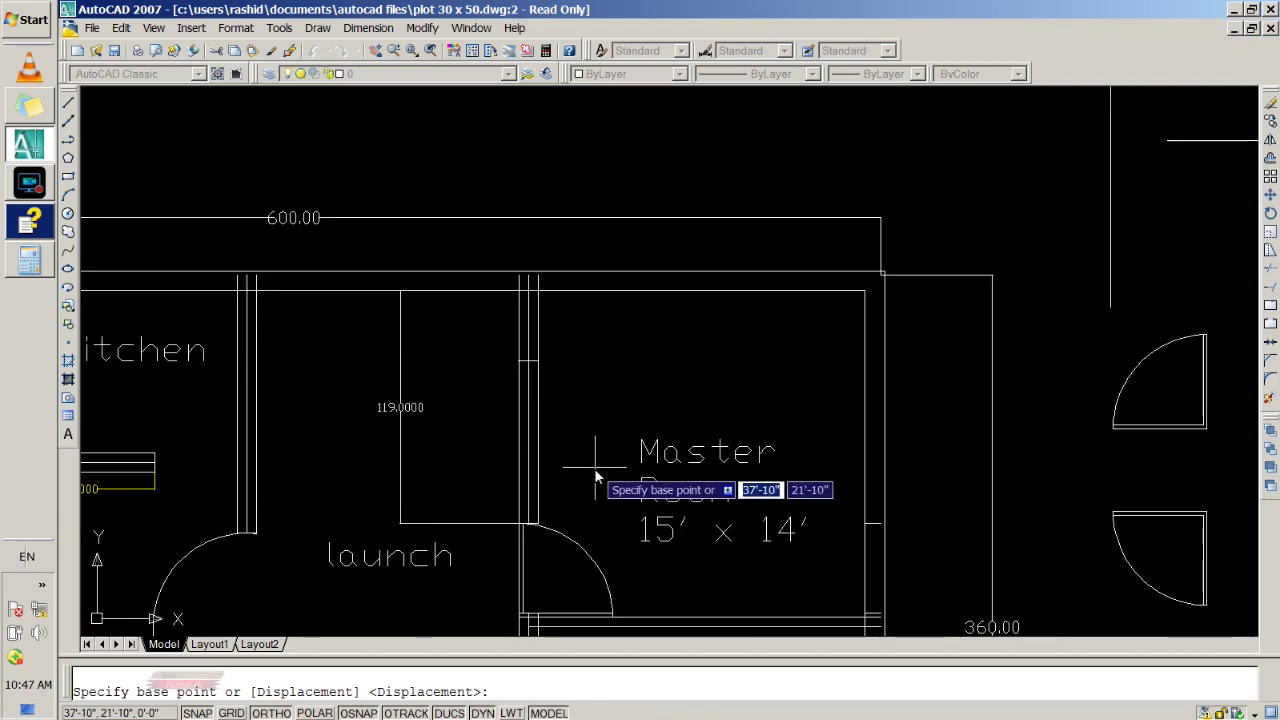
pyautogui.scroll(-3, 950, 400)
pyautogui.scroll(2, 1200, 171)
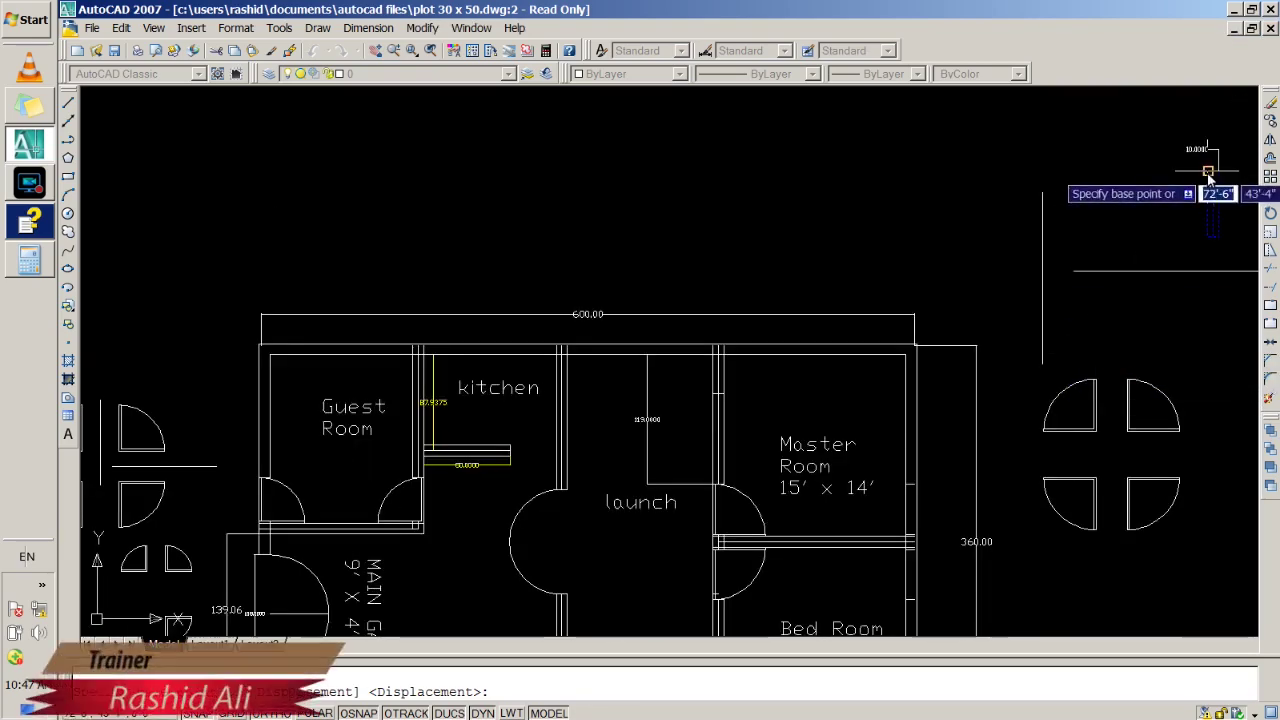
pyautogui.click(1208, 172)
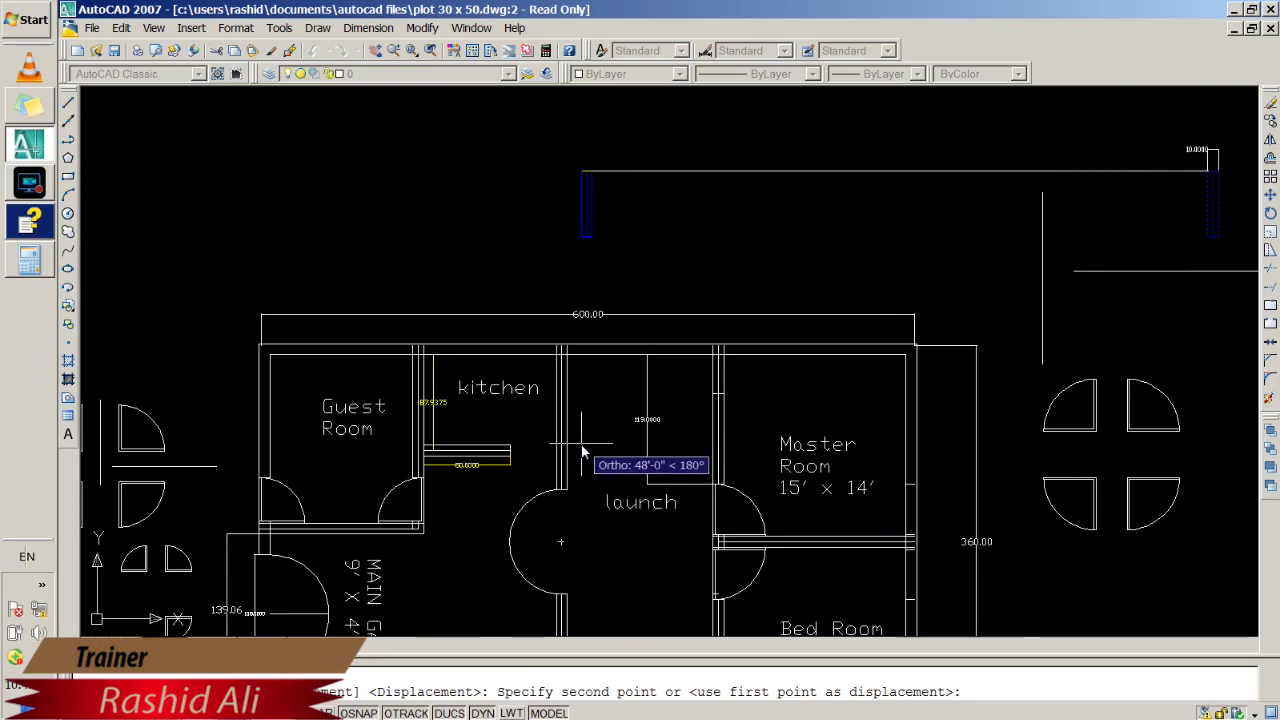
pyautogui.press('F8')
pyautogui.scroll(1, 548, 468)
pyautogui.scroll(5, 784, 400)
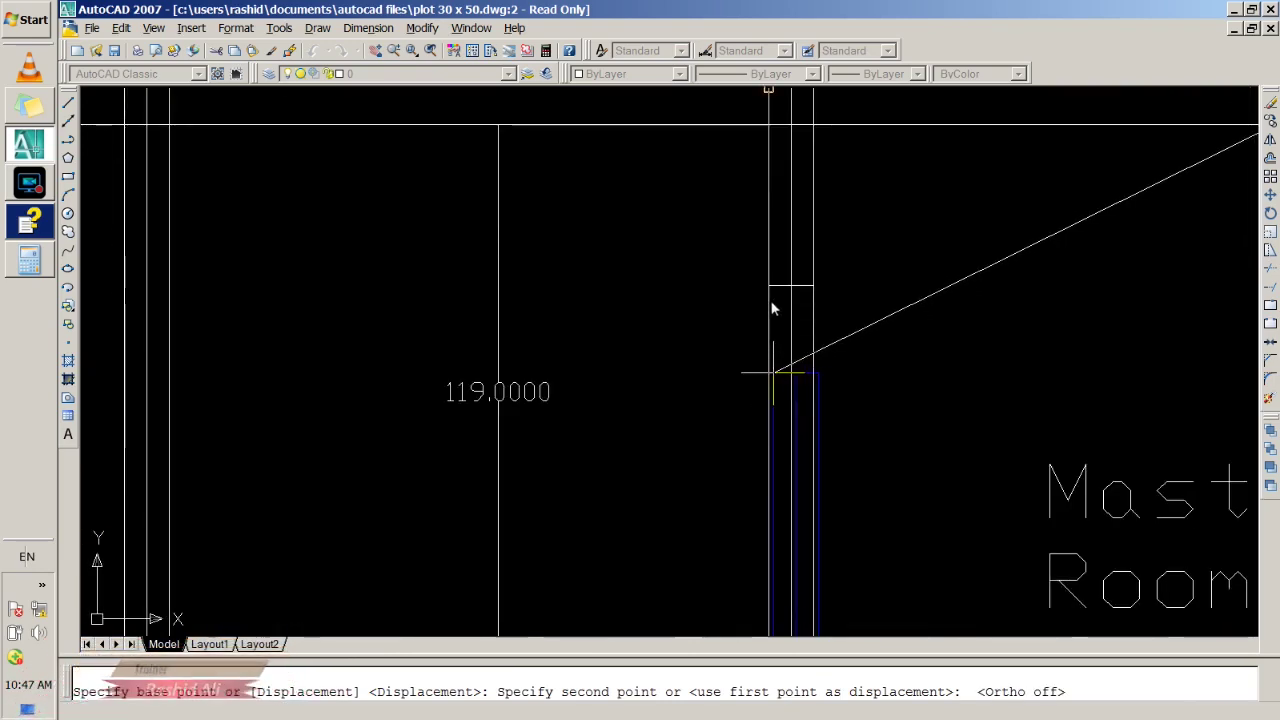
pyautogui.scroll(-2, 810, 375)
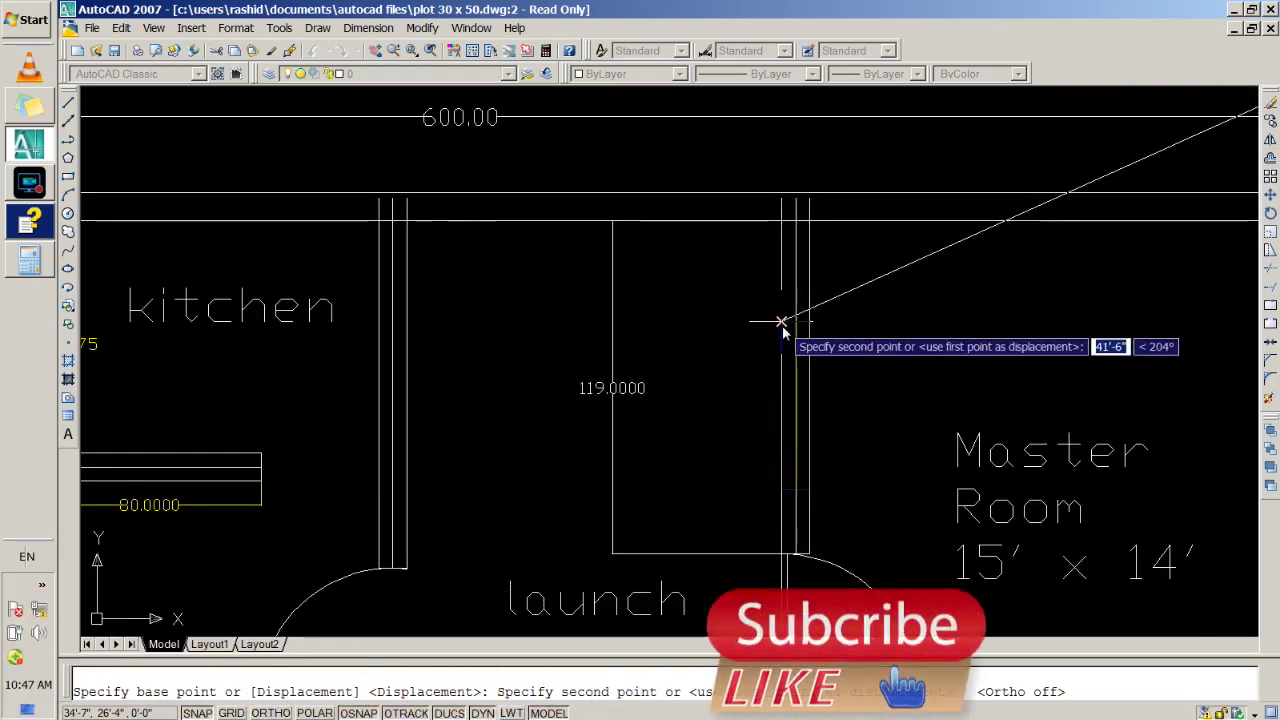
pyautogui.click(781, 322)
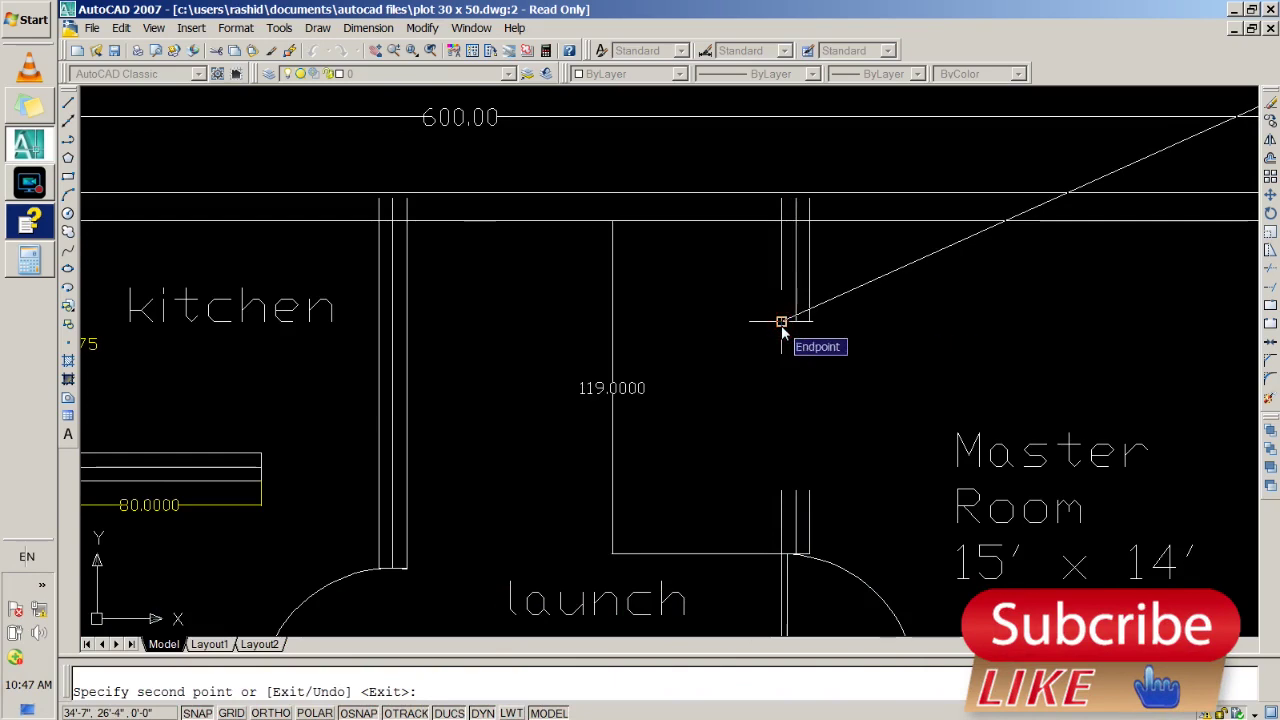
pyautogui.press('Return')
# Pan and zoom to check the new window and bring the Bed Room's lower walls into view.
pyautogui.scroll(-2, 913, 450)
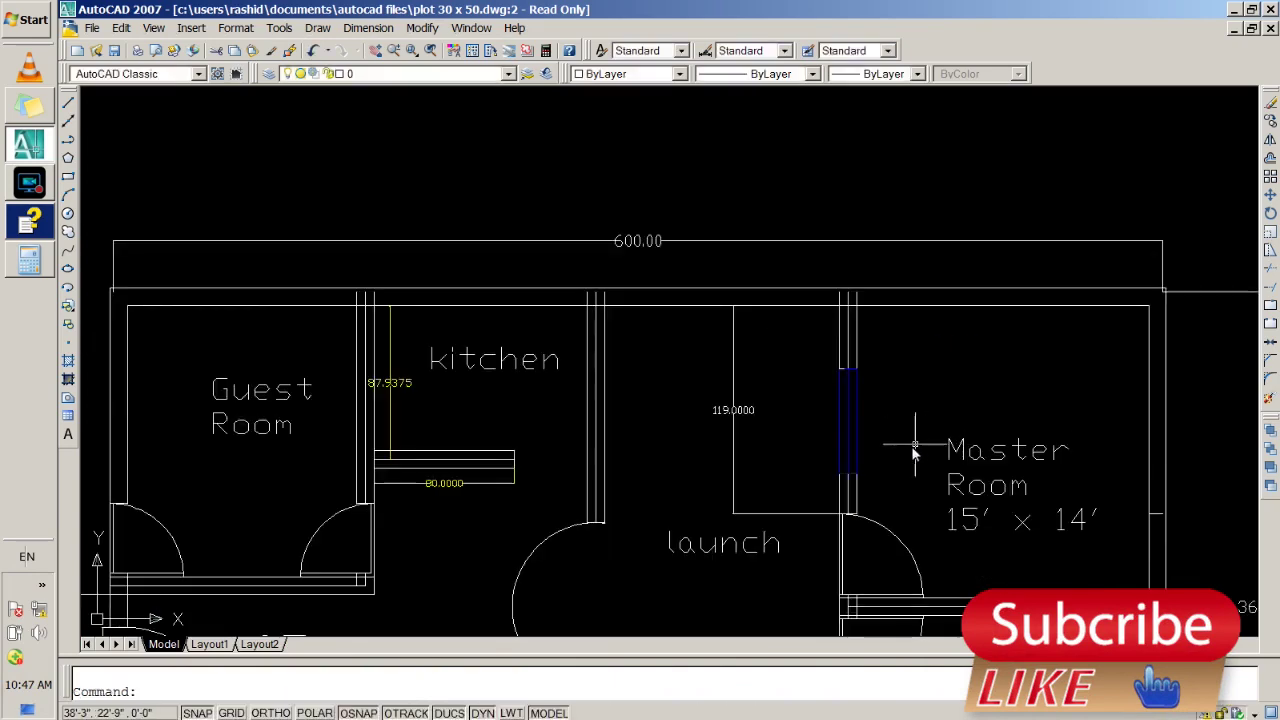
pyautogui.moveTo(913, 450); pyautogui.dragTo(801, 410, button='middle')
pyautogui.scroll(2, 778, 425)
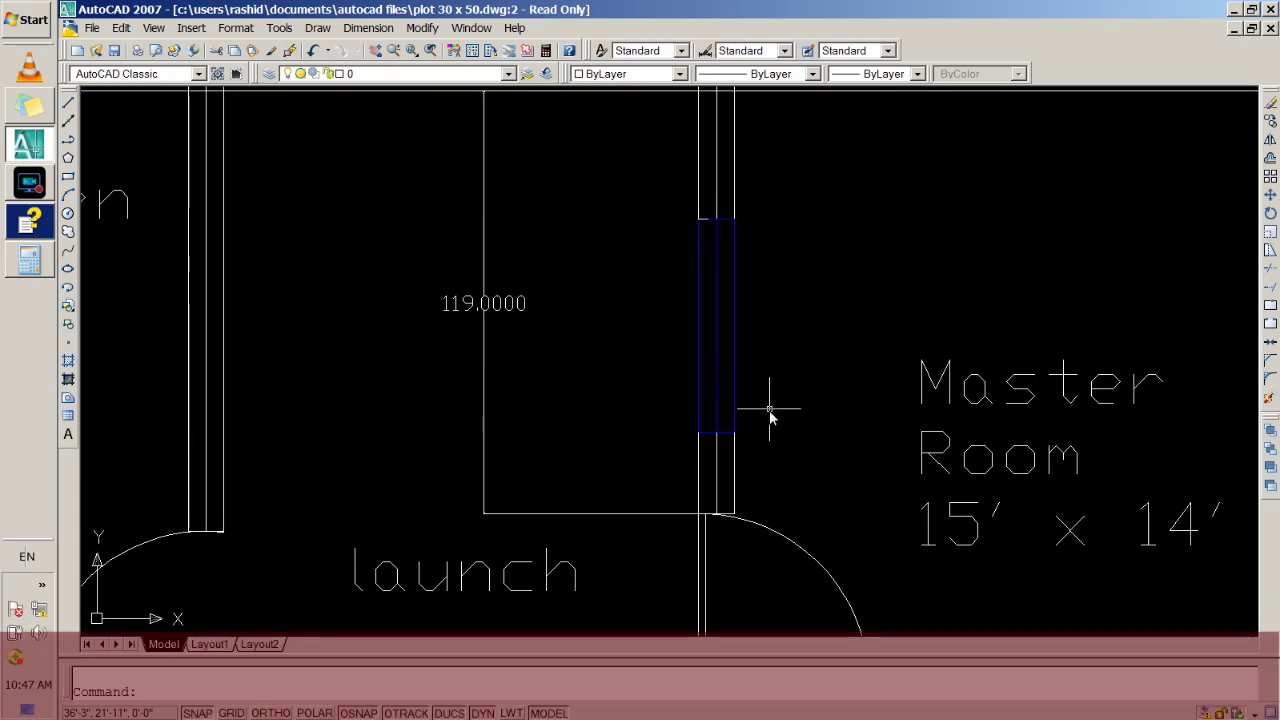
pyautogui.scroll(-2, 775, 410)
pyautogui.moveTo(843, 622); pyautogui.dragTo(642, 398, button='middle')
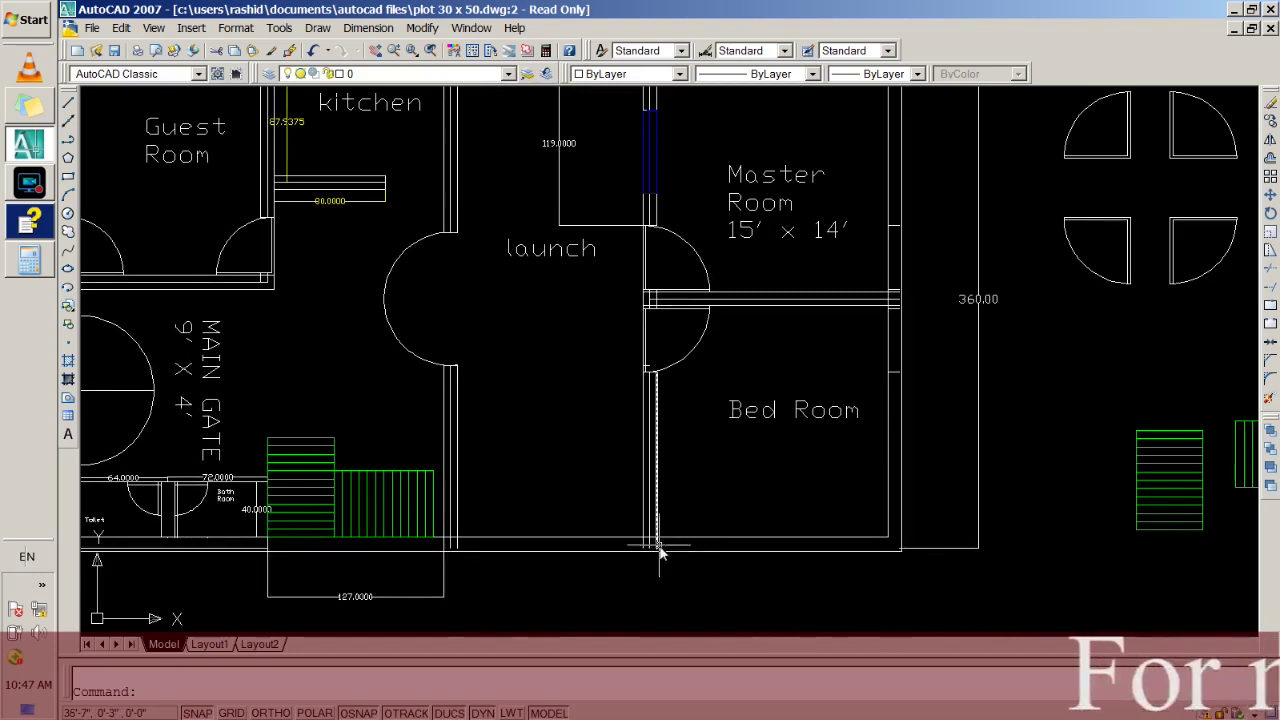
pyautogui.moveTo(665, 475); pyautogui.dragTo(660, 418, button='middle')
pyautogui.scroll(5, 656, 515)
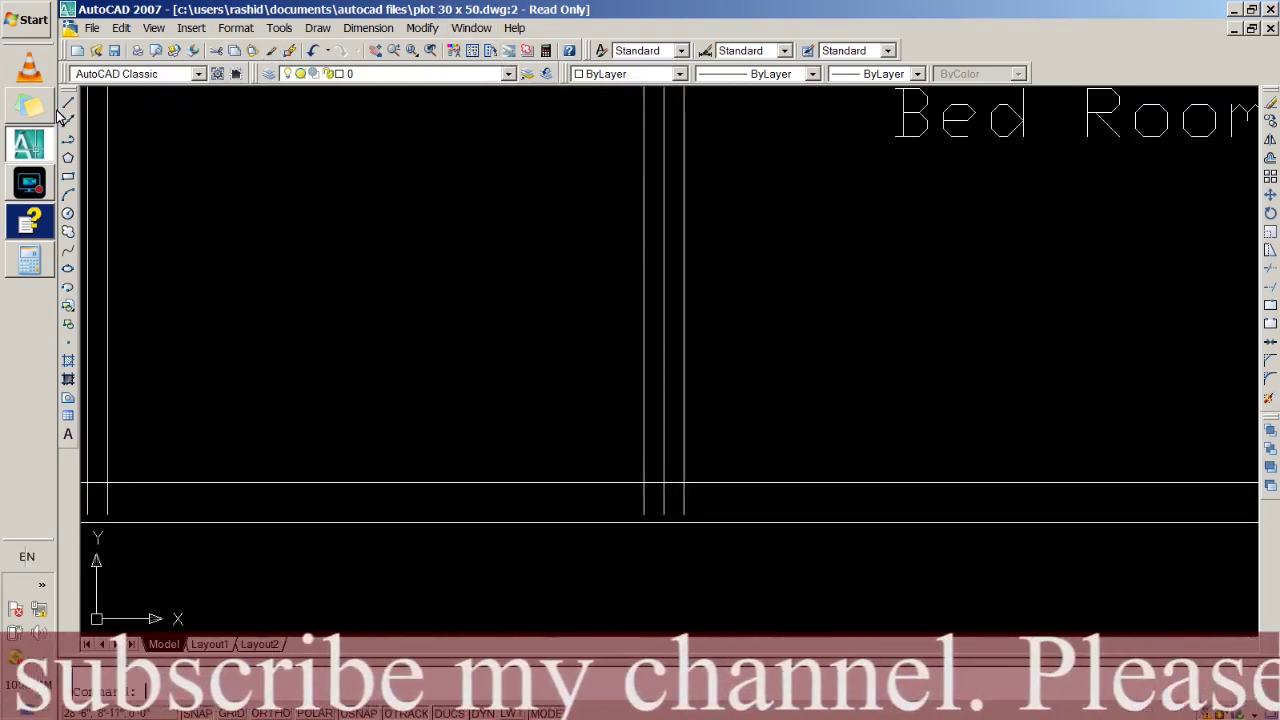
# Start a line on the Bed Room wall, then cancel it without drawing.
pyautogui.click(68, 102)
pyautogui.click(656, 484)
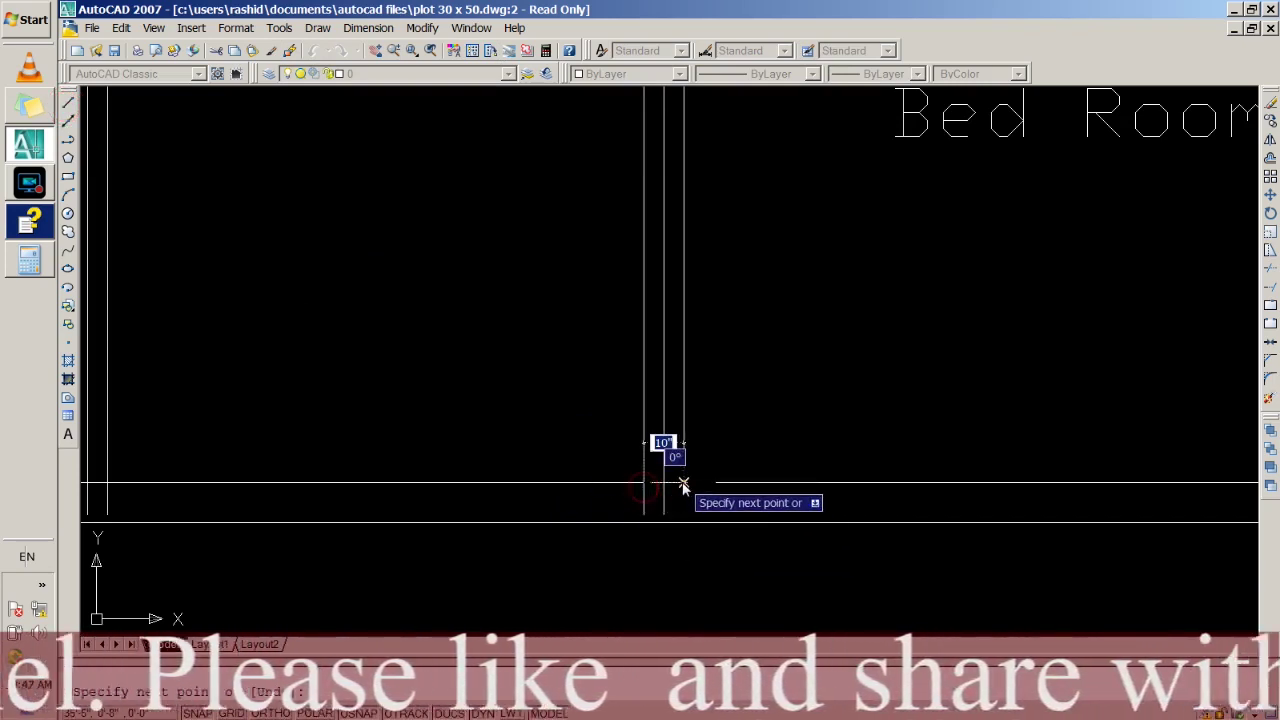
pyautogui.press('Escape')
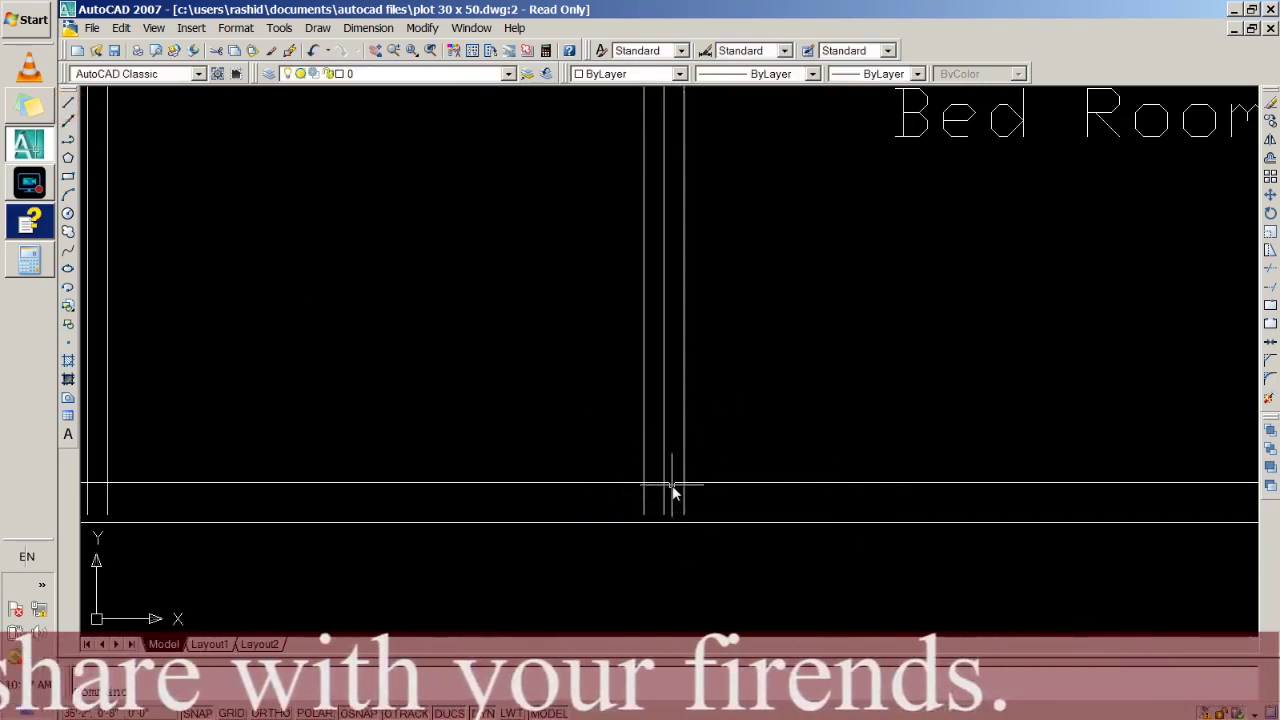
# Offset the short cross line in the Bed Room's left wall 3' upward.
pyautogui.write('of')
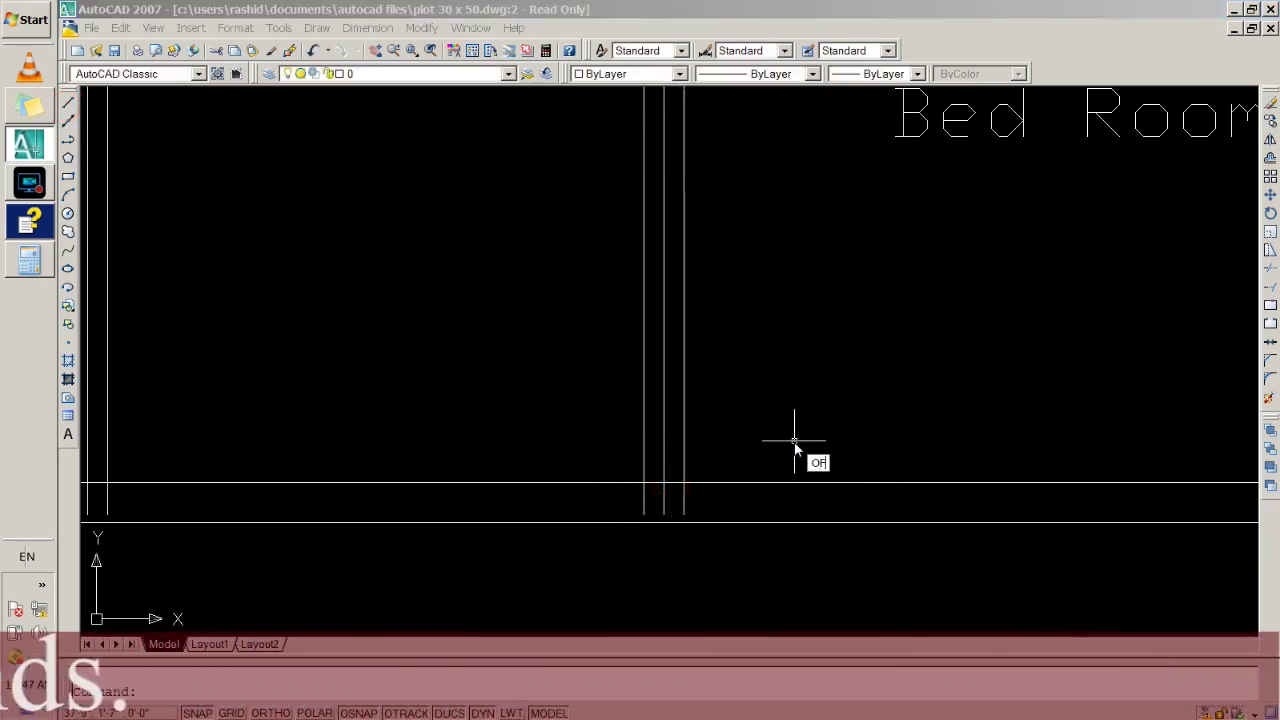
pyautogui.press('Return')
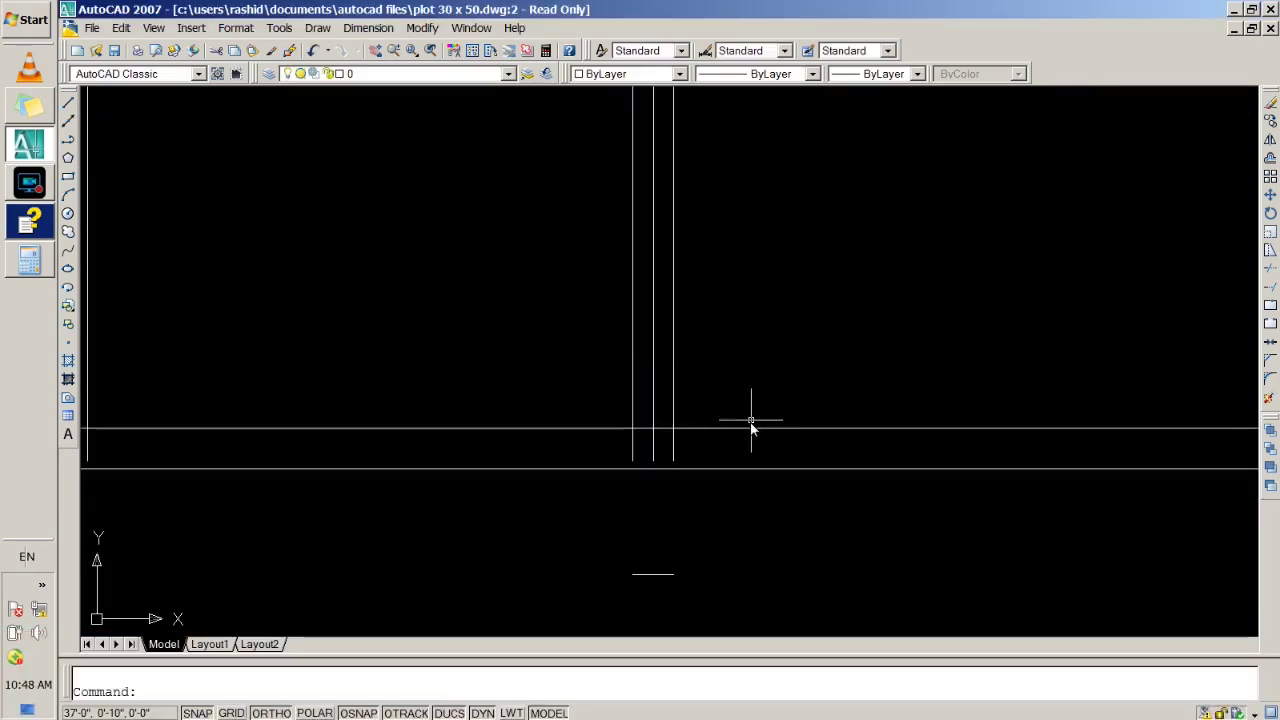
pyautogui.write('oet')
pyautogui.press('Return')
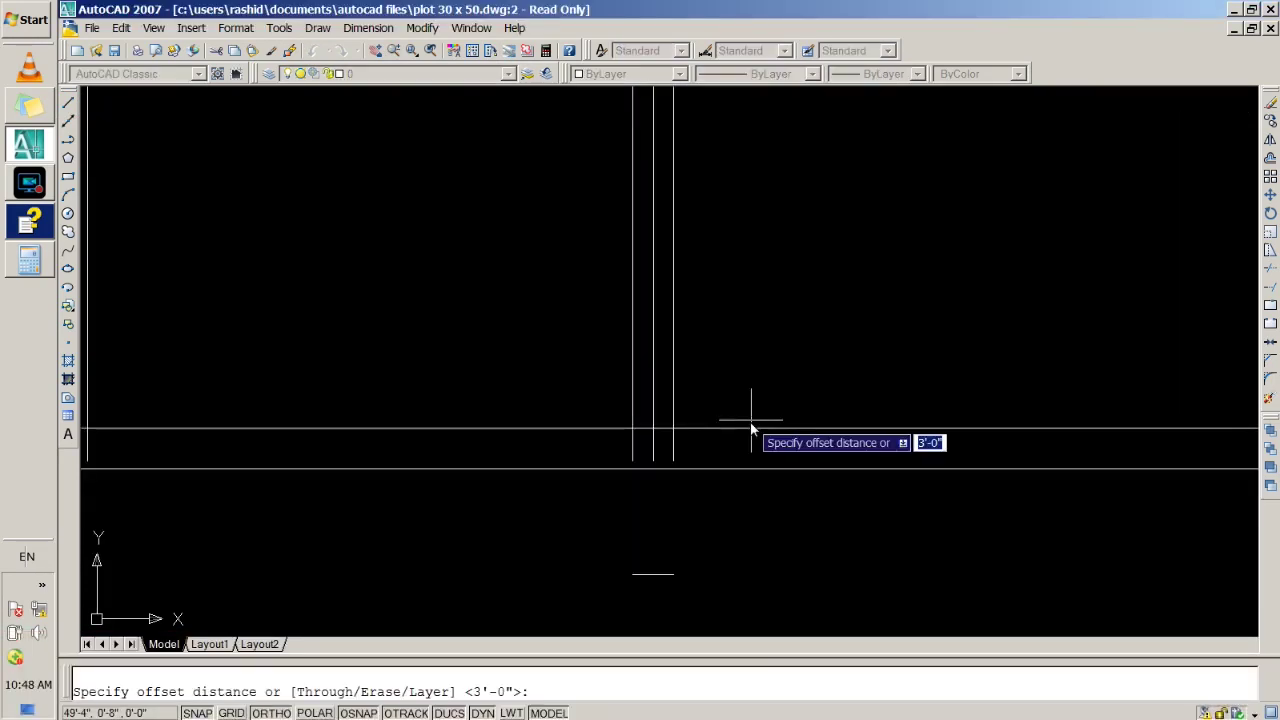
pyautogui.write("3'")
pyautogui.press('Return')
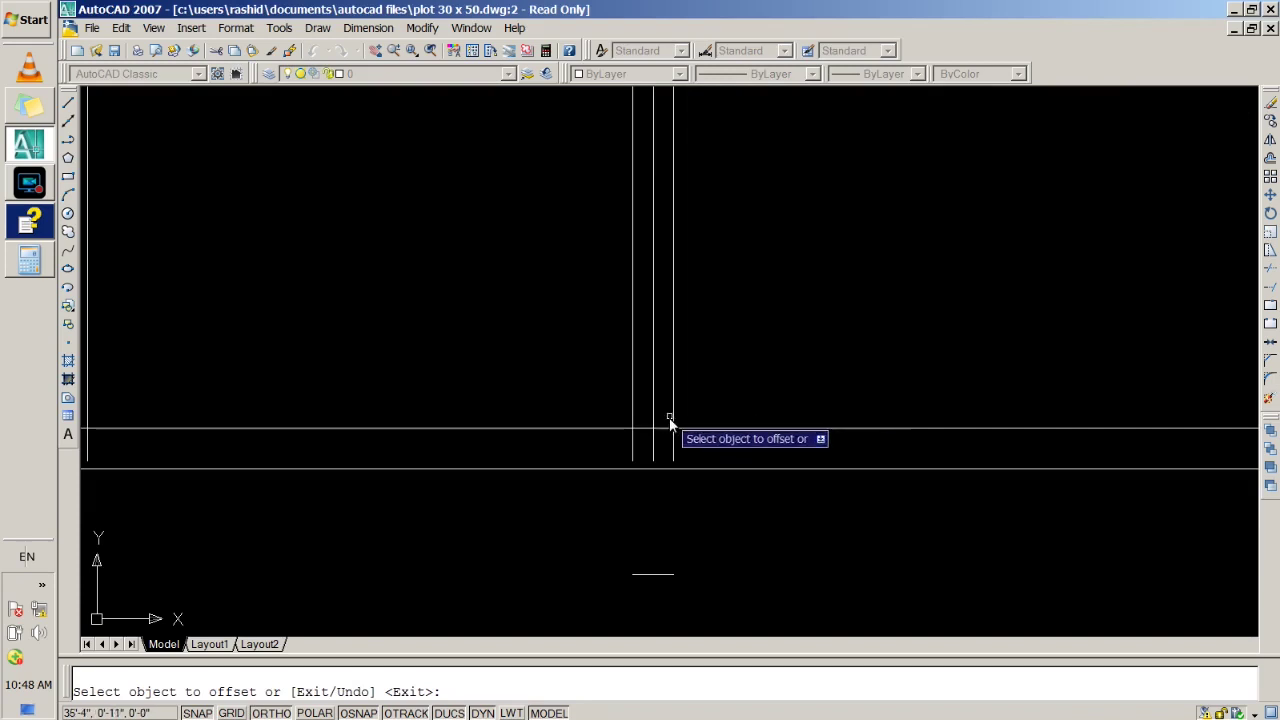
pyautogui.click(664, 430)
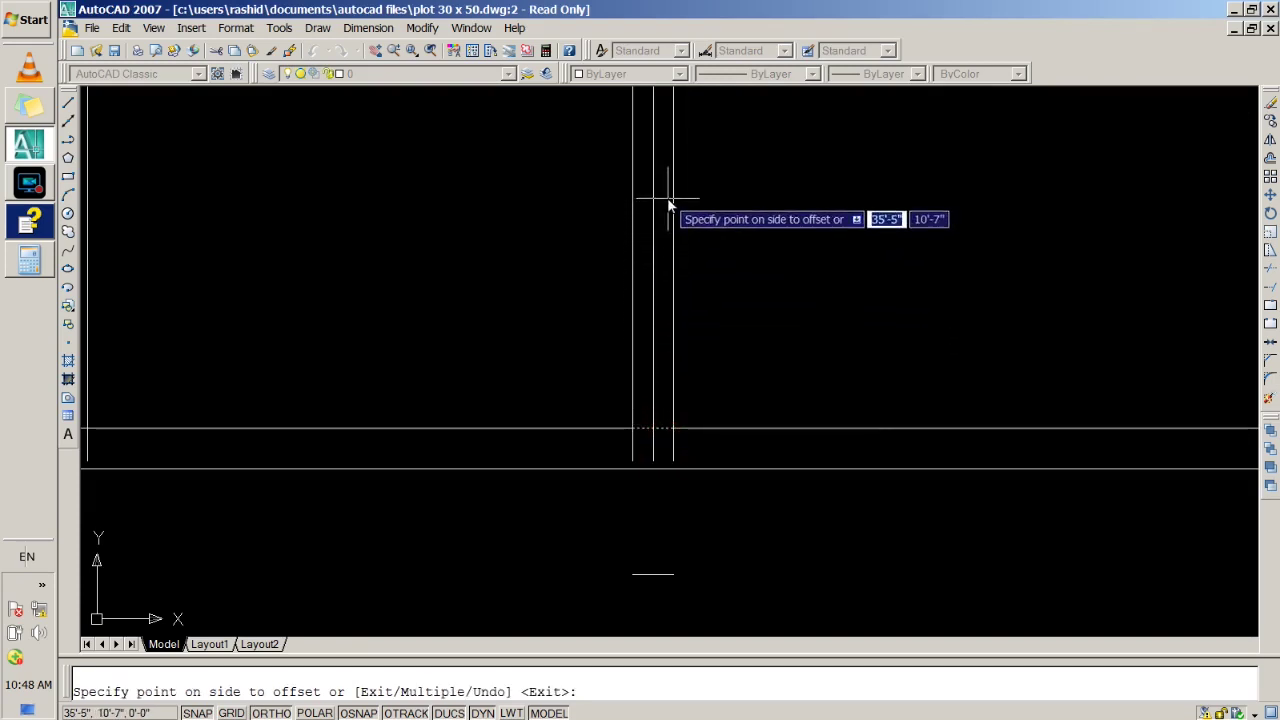
pyautogui.click(710, 190)
pyautogui.press('Return')
pyautogui.scroll(-2, 740, 305)
pyautogui.scroll(-2, 795, 302)
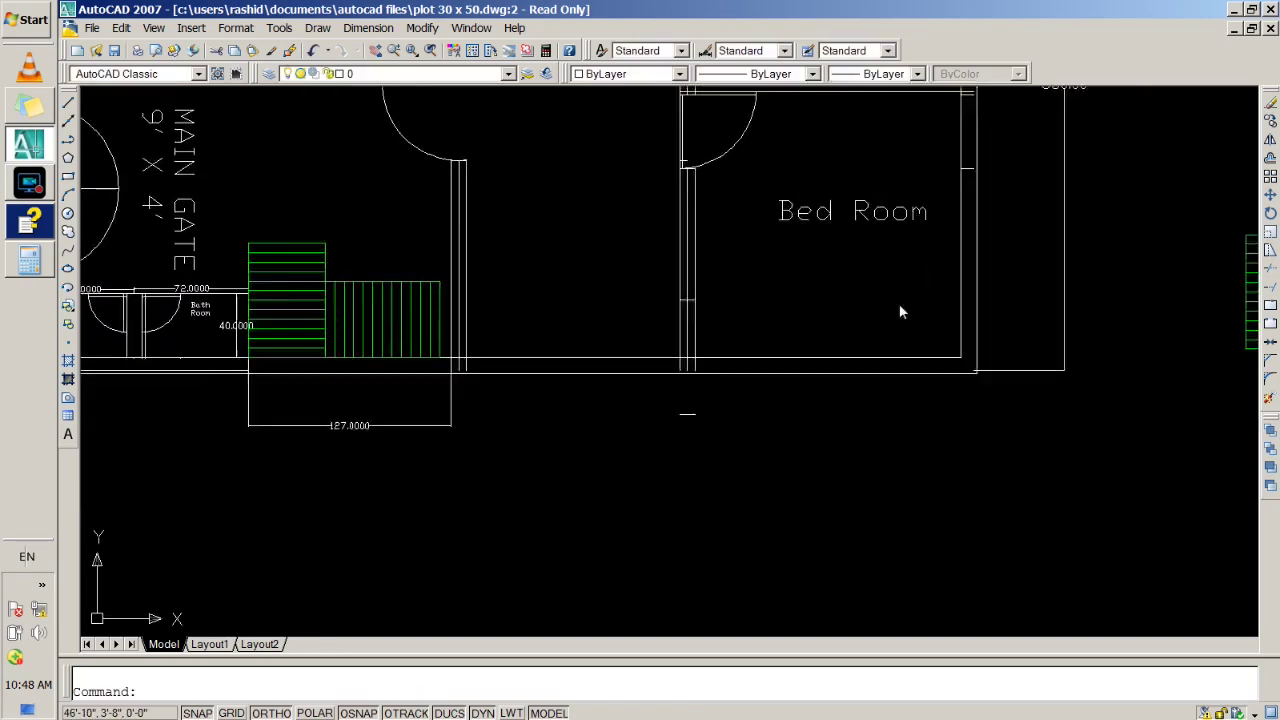
pyautogui.scroll(-2, 900, 315)
# Copy the upright blue window block into the Bed Room's left wall with COPY.
pyautogui.scroll(-2, 985, 290)
pyautogui.moveTo(993, 268); pyautogui.dragTo(748, 386, button='middle')
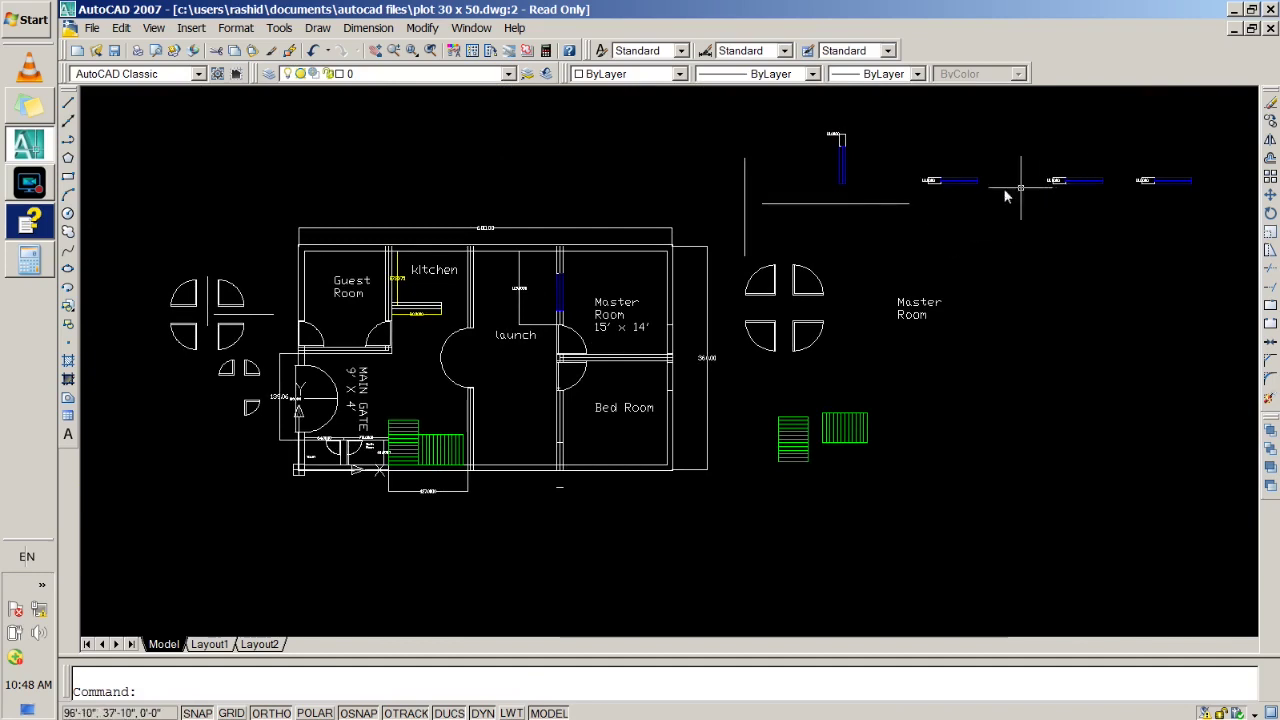
pyautogui.scroll(2, 845, 155)
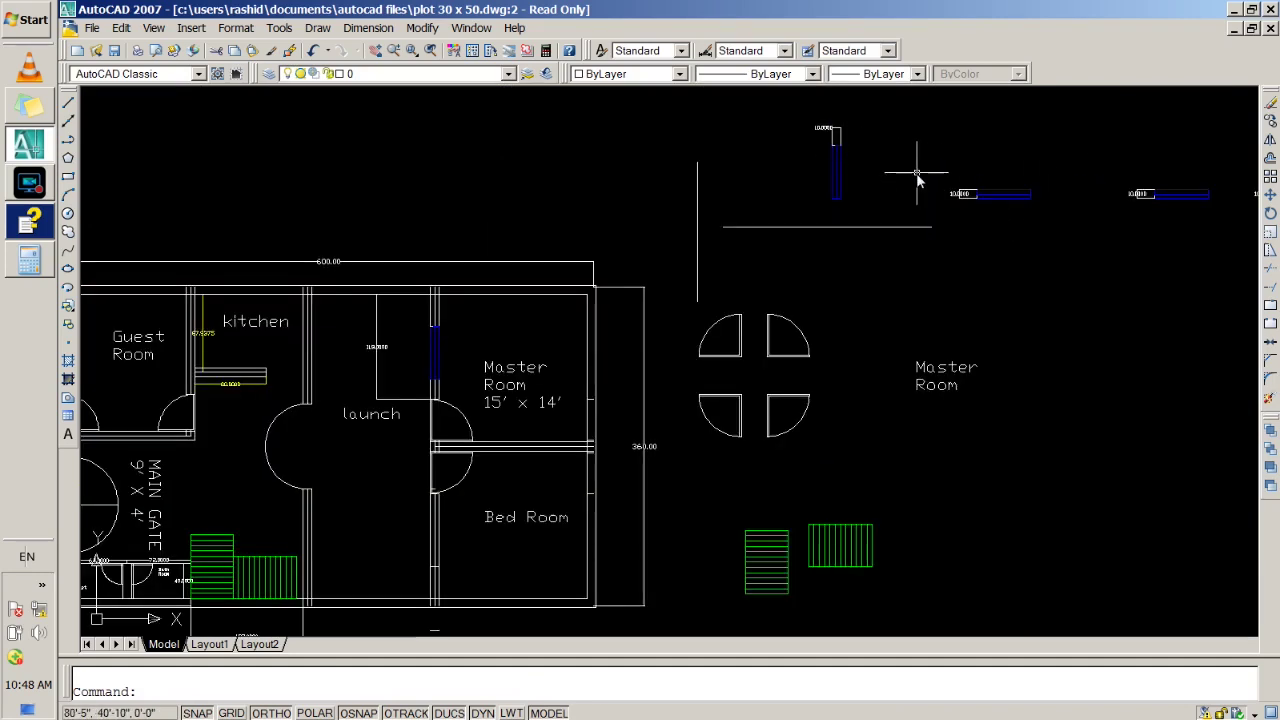
pyautogui.write('copy')
pyautogui.press('Return')
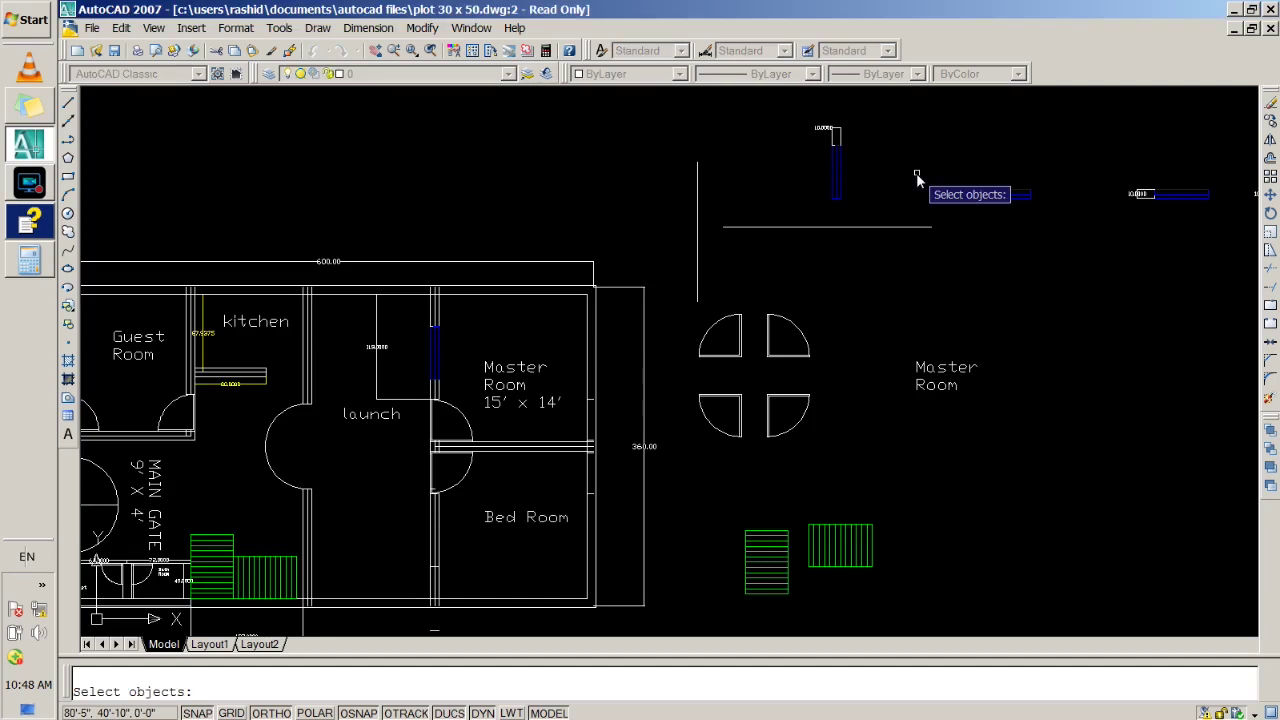
pyautogui.click(863, 212)
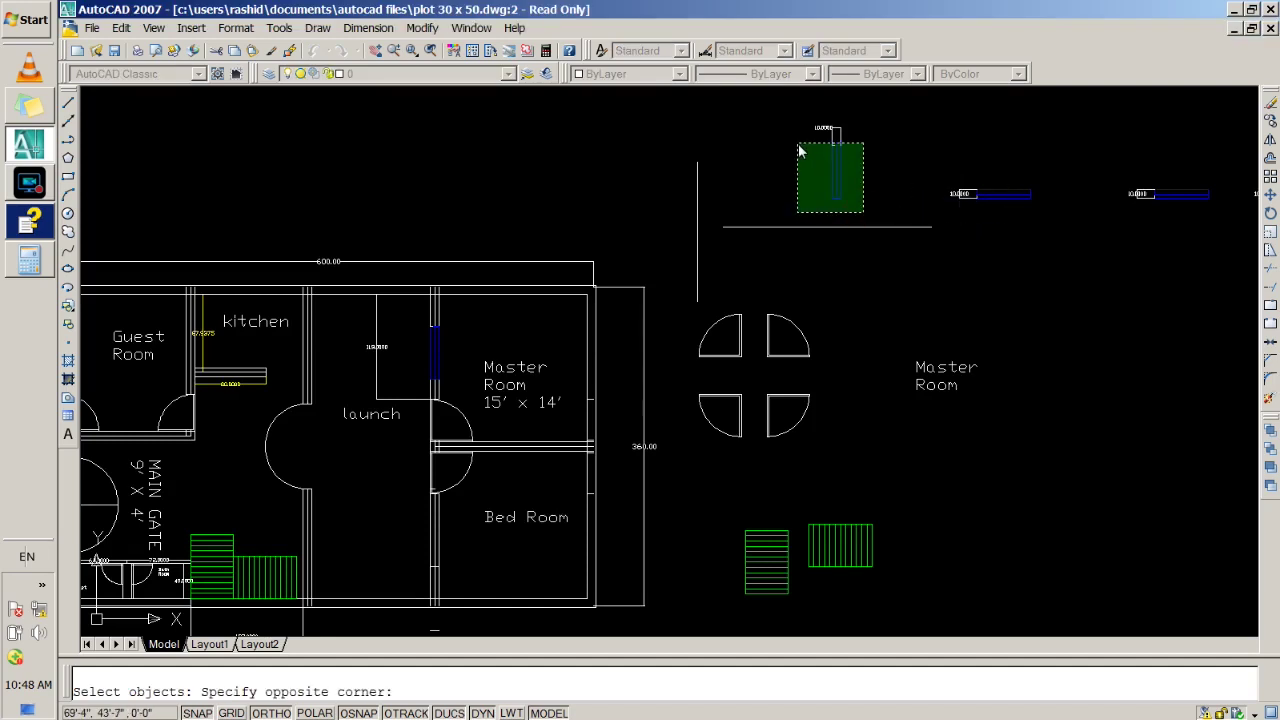
pyautogui.click(798, 143)
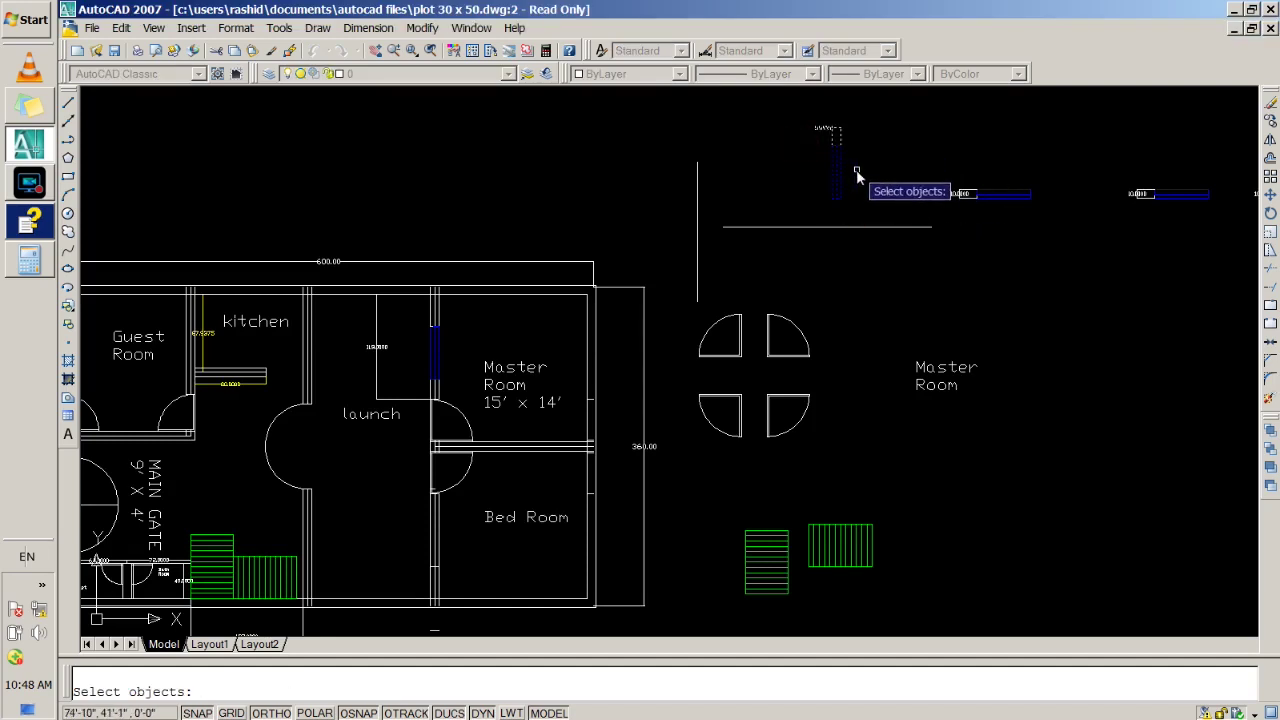
pyautogui.press('Return')
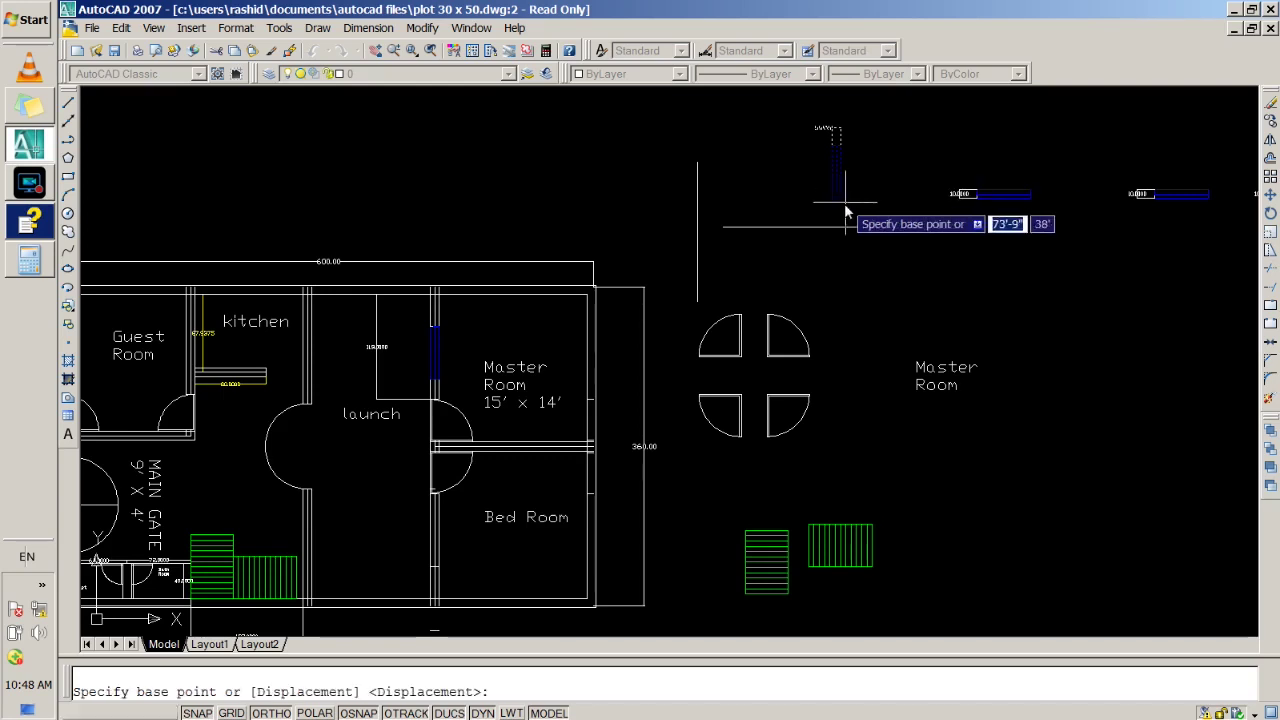
pyautogui.click(832, 199)
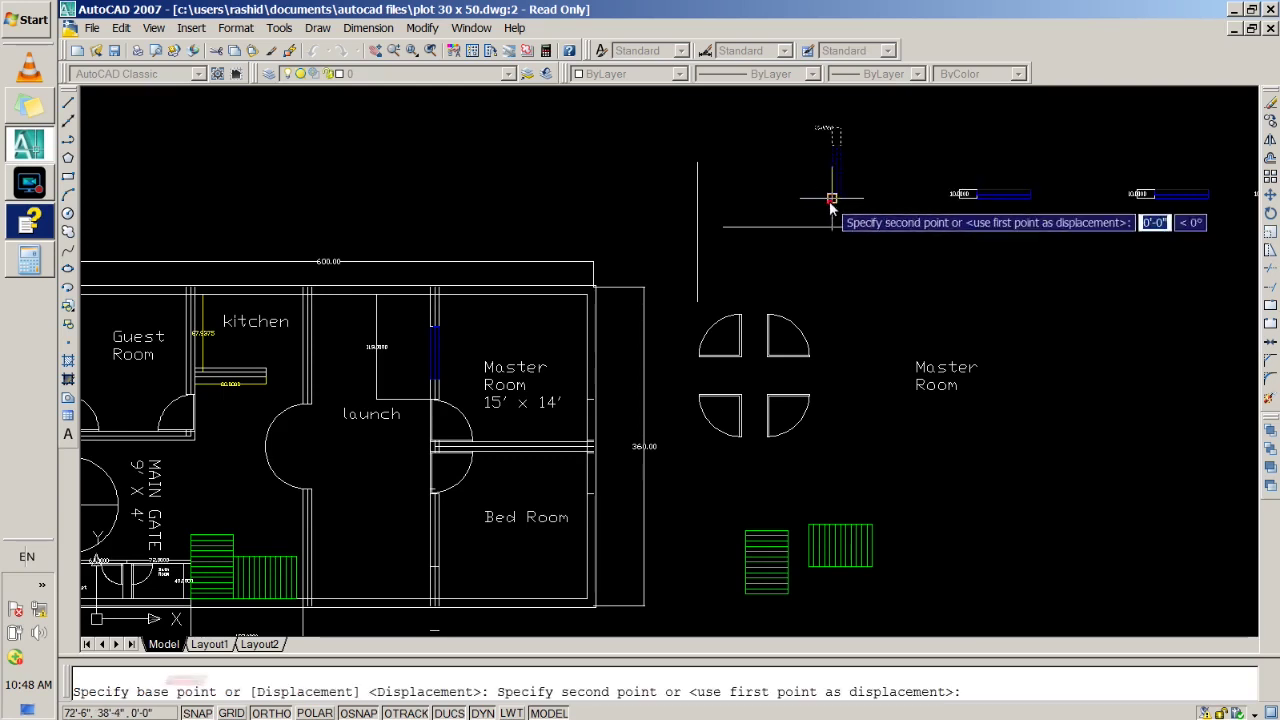
pyautogui.scroll(5, 428, 569)
pyautogui.click(428, 567)
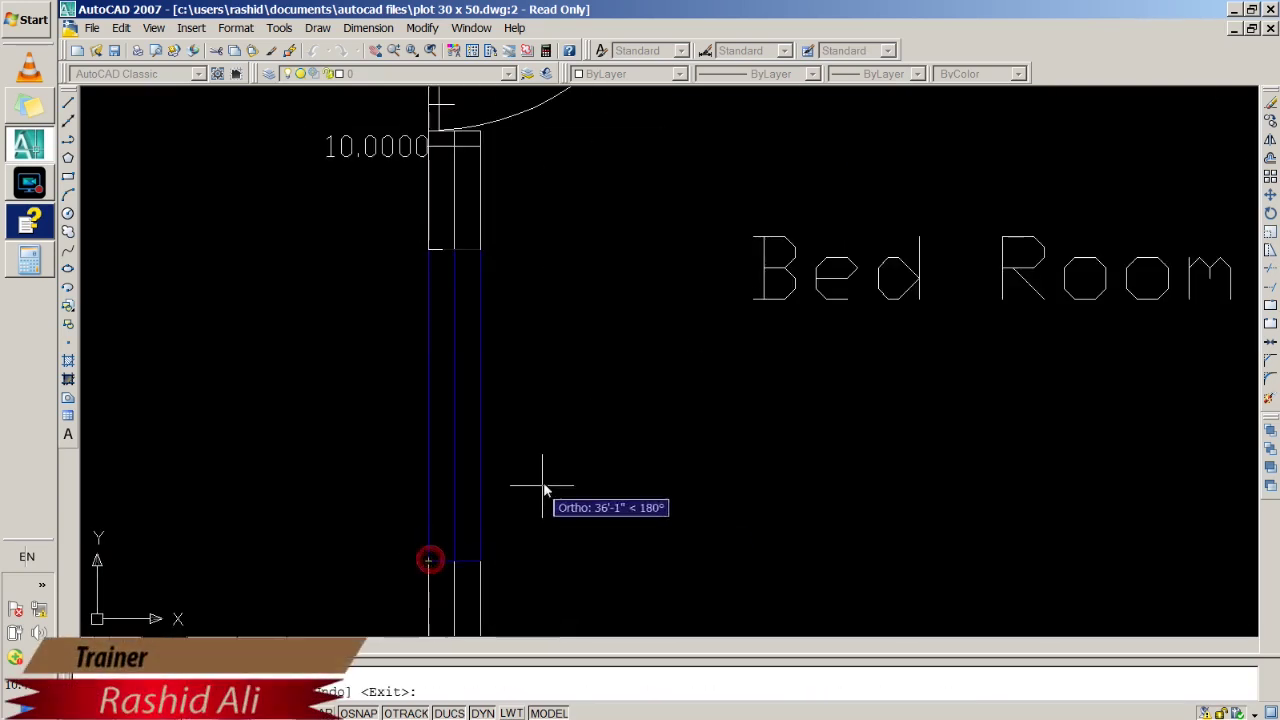
# Zoom and pan out to bring the whole floor plan into view.
pyautogui.scroll(-4, 560, 466)
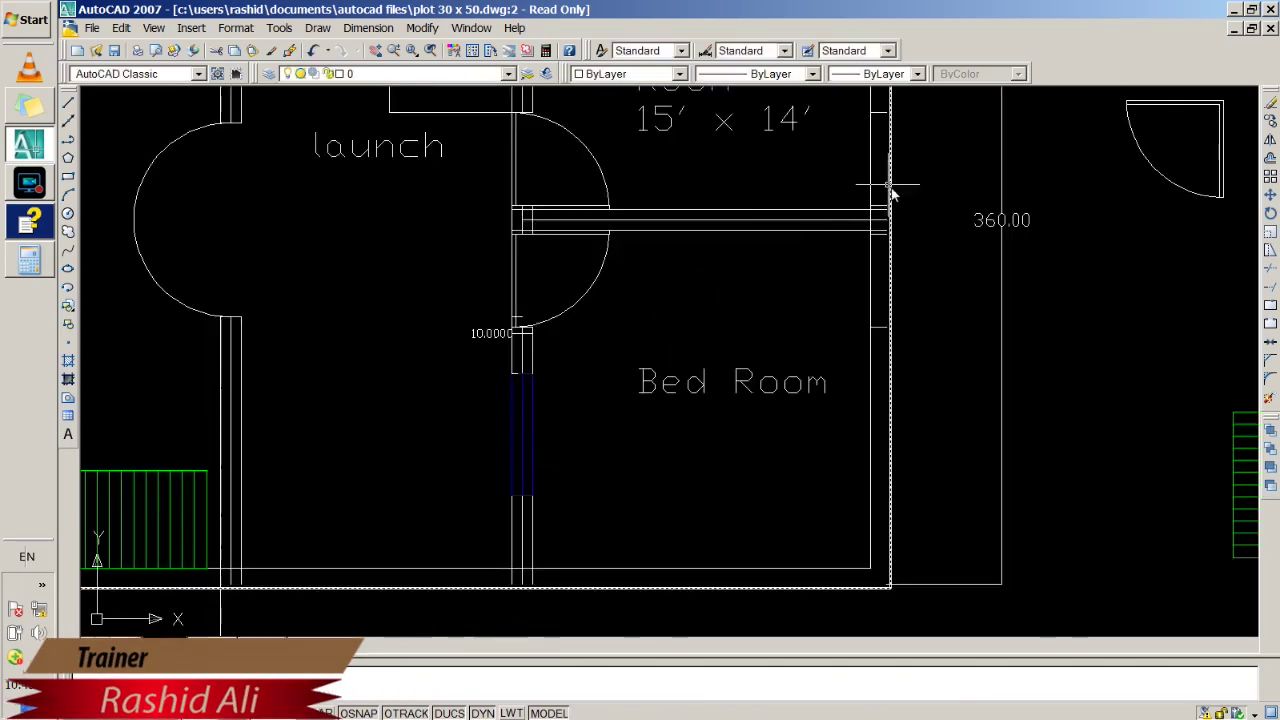
pyautogui.scroll(-2, 900, 200)
pyautogui.scroll(-2, 778, 338)
pyautogui.moveTo(764, 420); pyautogui.dragTo(643, 364, button='middle')
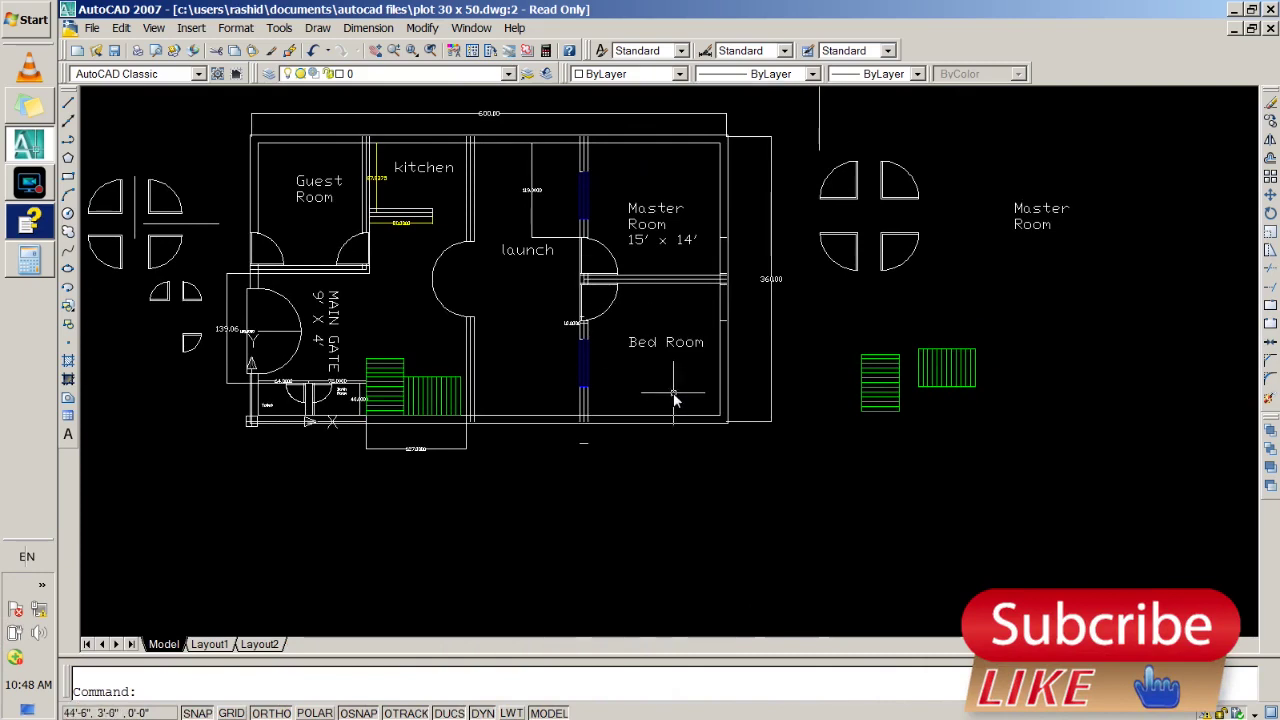
pyautogui.scroll(3, 380, 318)
pyautogui.scroll(-4, 380, 318)
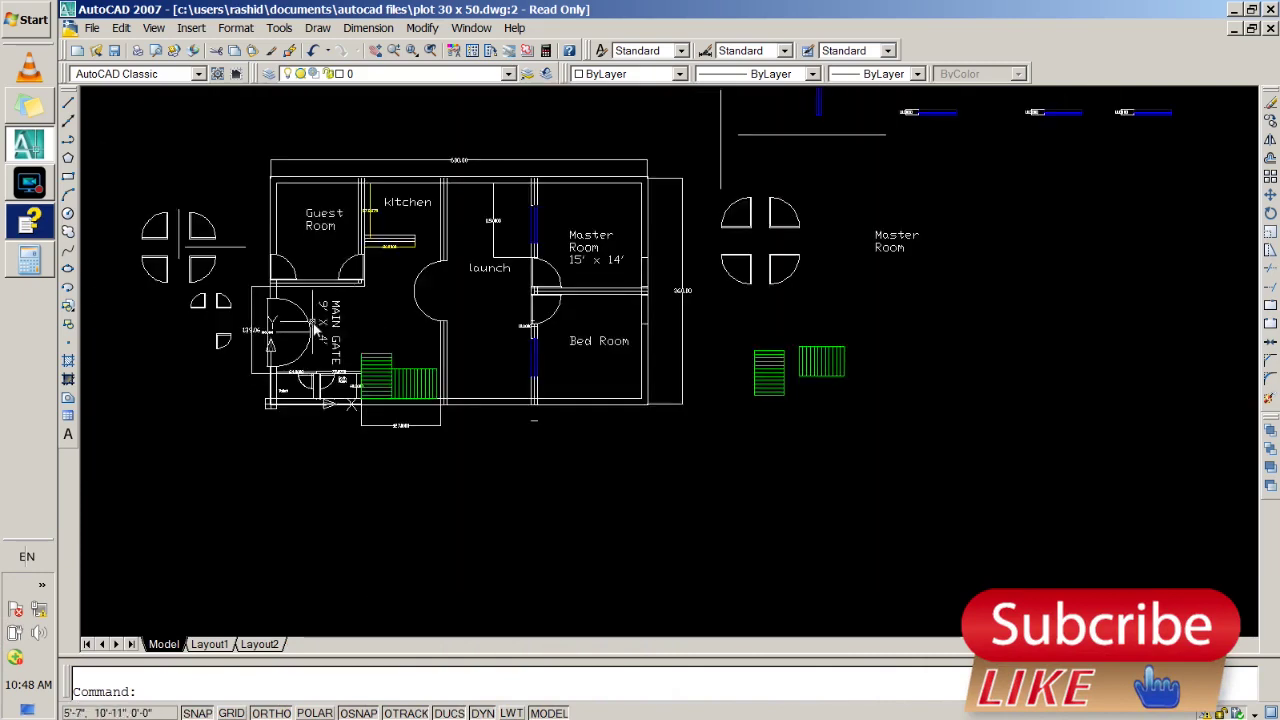
pyautogui.moveTo(836, 372); pyautogui.dragTo(909, 384, button='middle')
pyautogui.scroll(4, 422, 292)
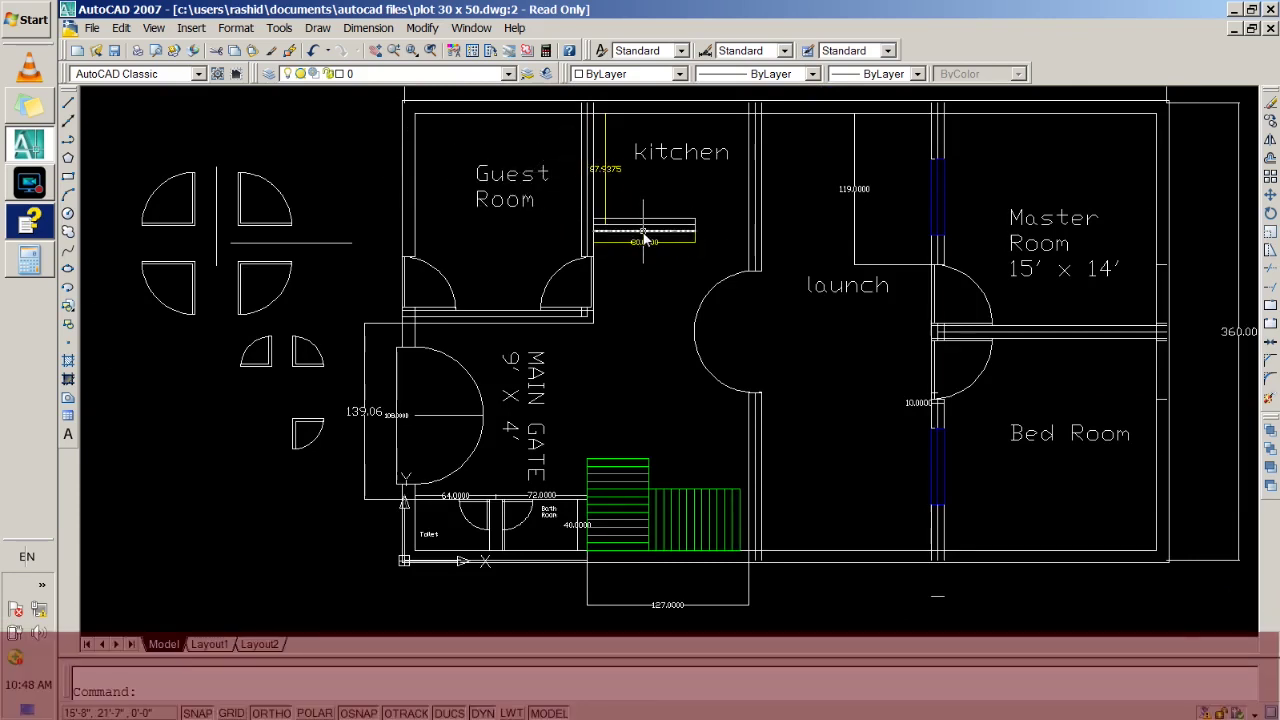
pyautogui.scroll(-2, 652, 252)
pyautogui.moveTo(580, 305); pyautogui.dragTo(577, 250, button='middle')
pyautogui.scroll(-1, 577, 250)
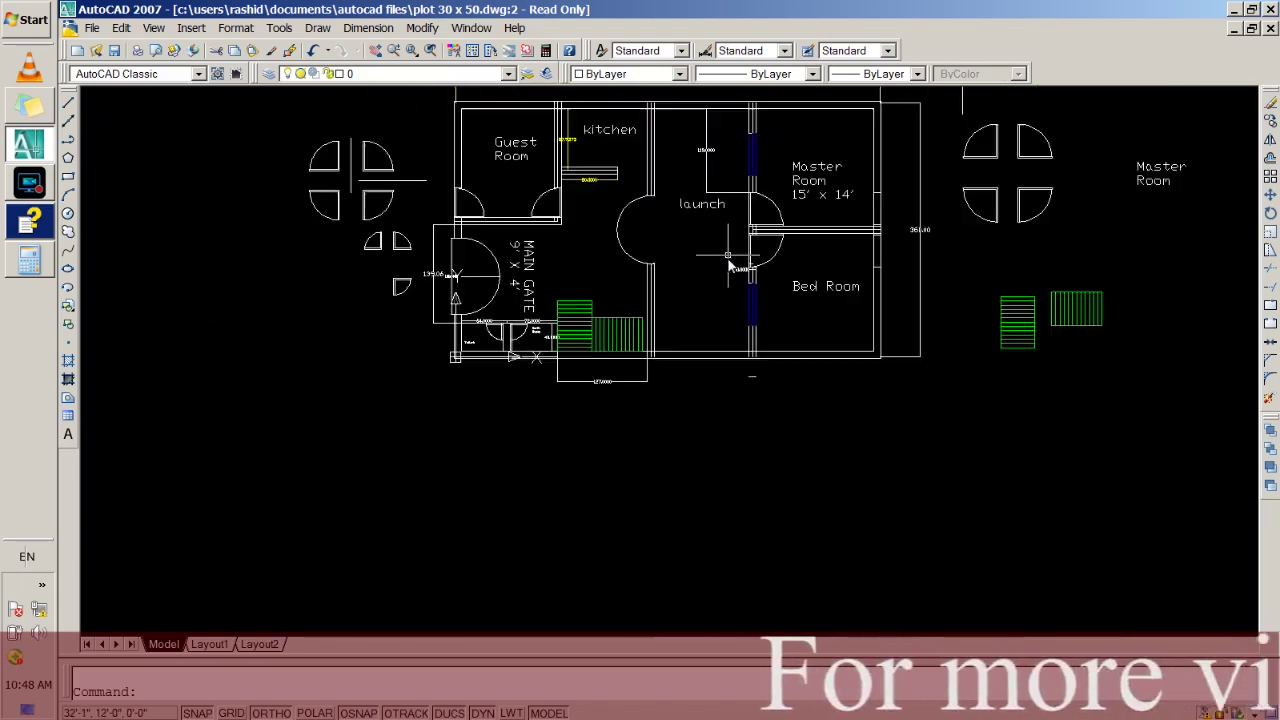
pyautogui.moveTo(584, 333); pyautogui.dragTo(520, 391, button='middle')
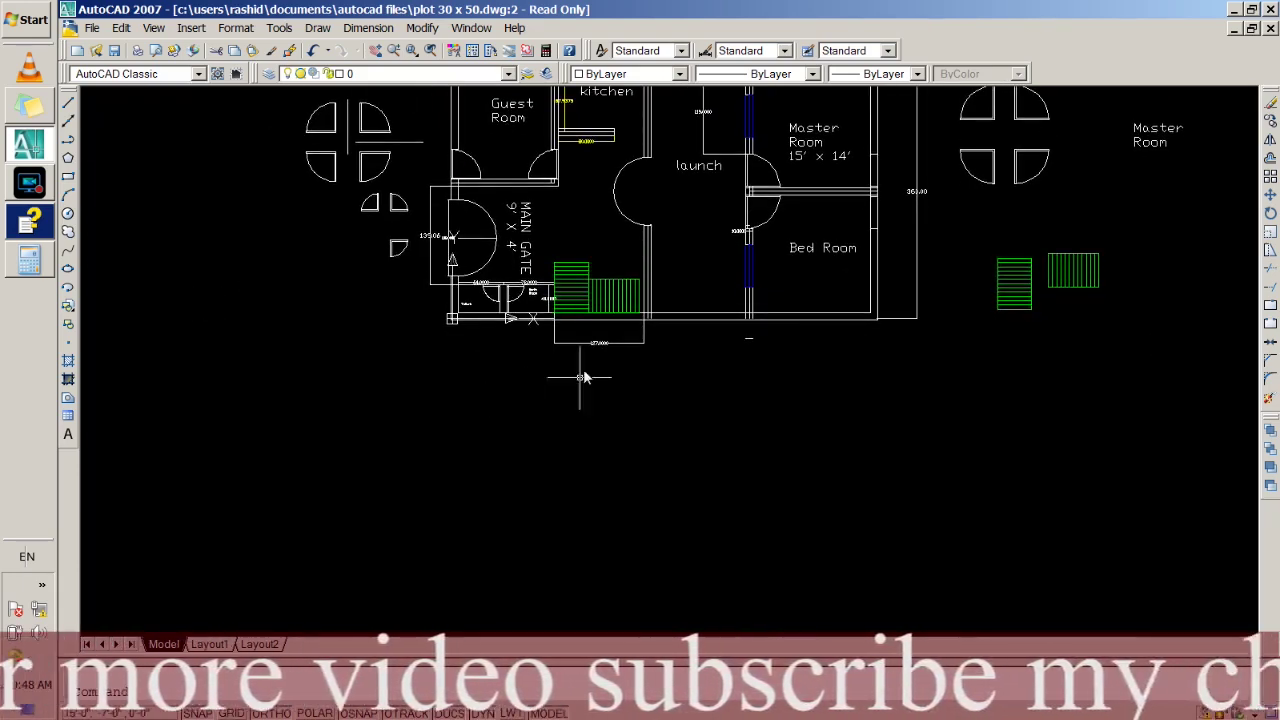
pyautogui.scroll(2, 578, 278)
pyautogui.moveTo(689, 230)
pyautogui.mouseDown(button='middle')
pyautogui.moveTo(454, 360)
pyautogui.moveTo(542, 367)
pyautogui.mouseUp(button='middle')
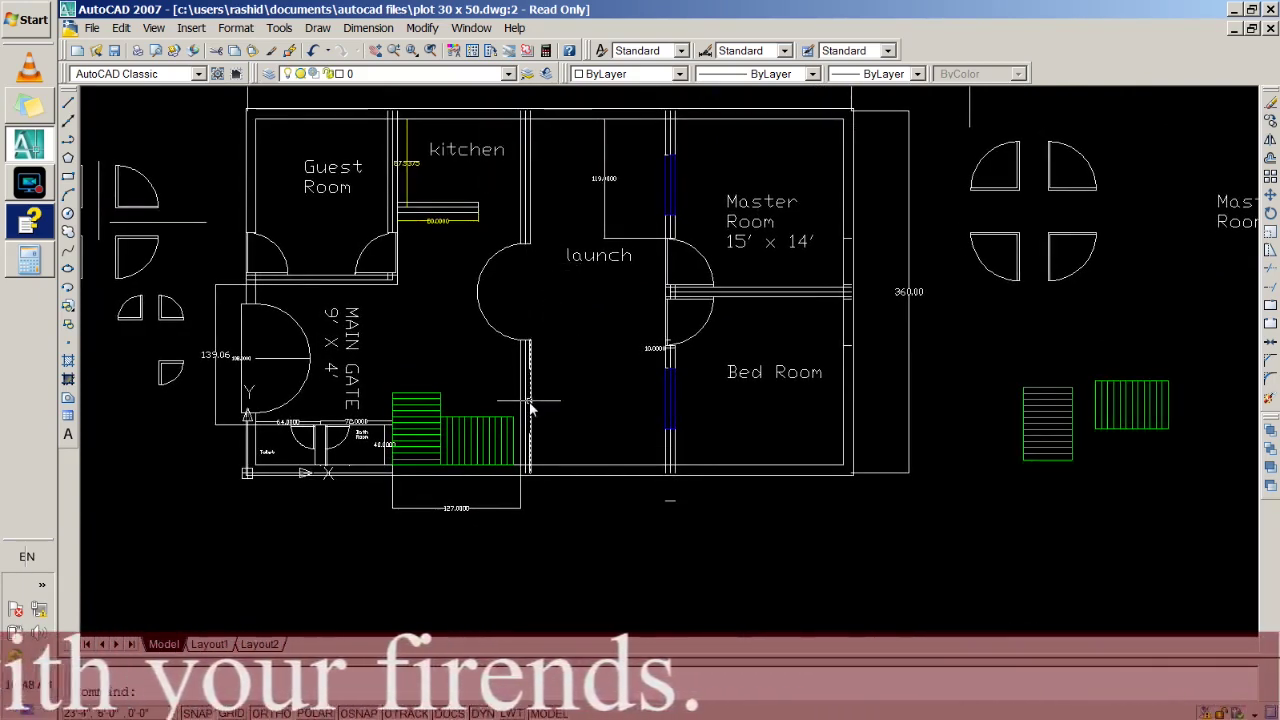
pyautogui.moveTo(535, 369); pyautogui.dragTo(541, 375, button='middle')
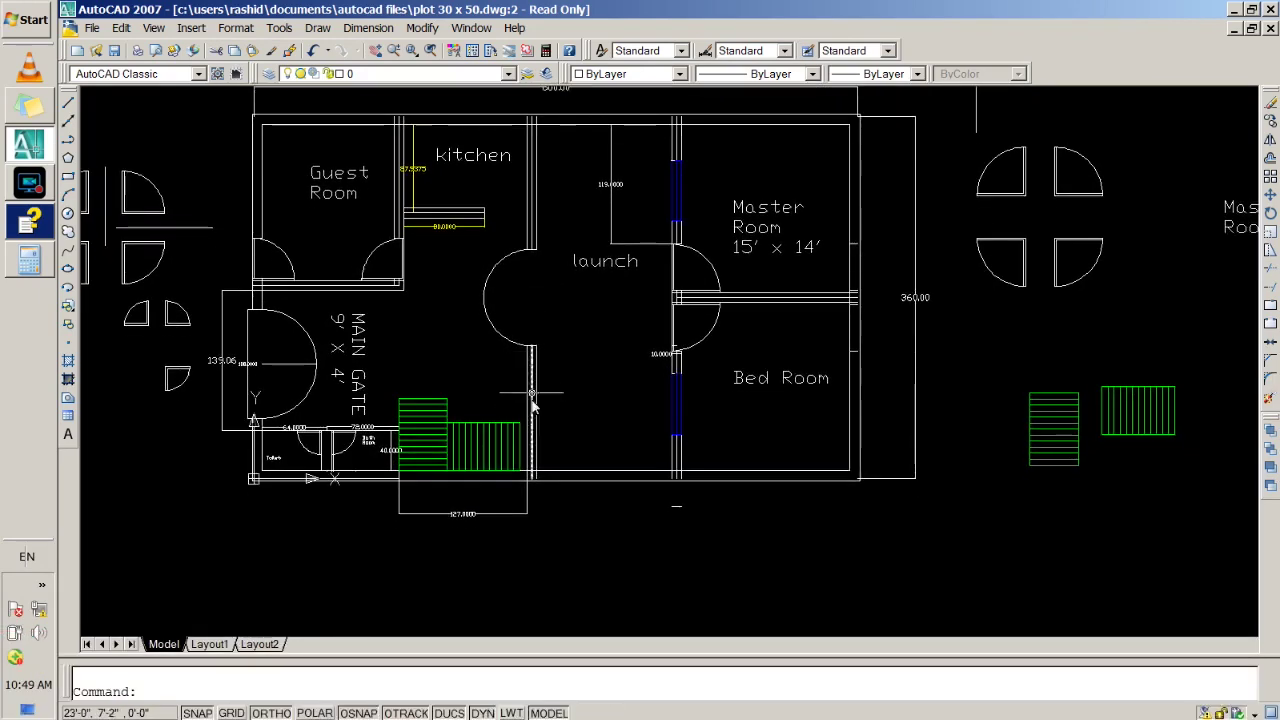
pyautogui.scroll(-2, 957, 245)
pyautogui.scroll(1, 1107, 188)
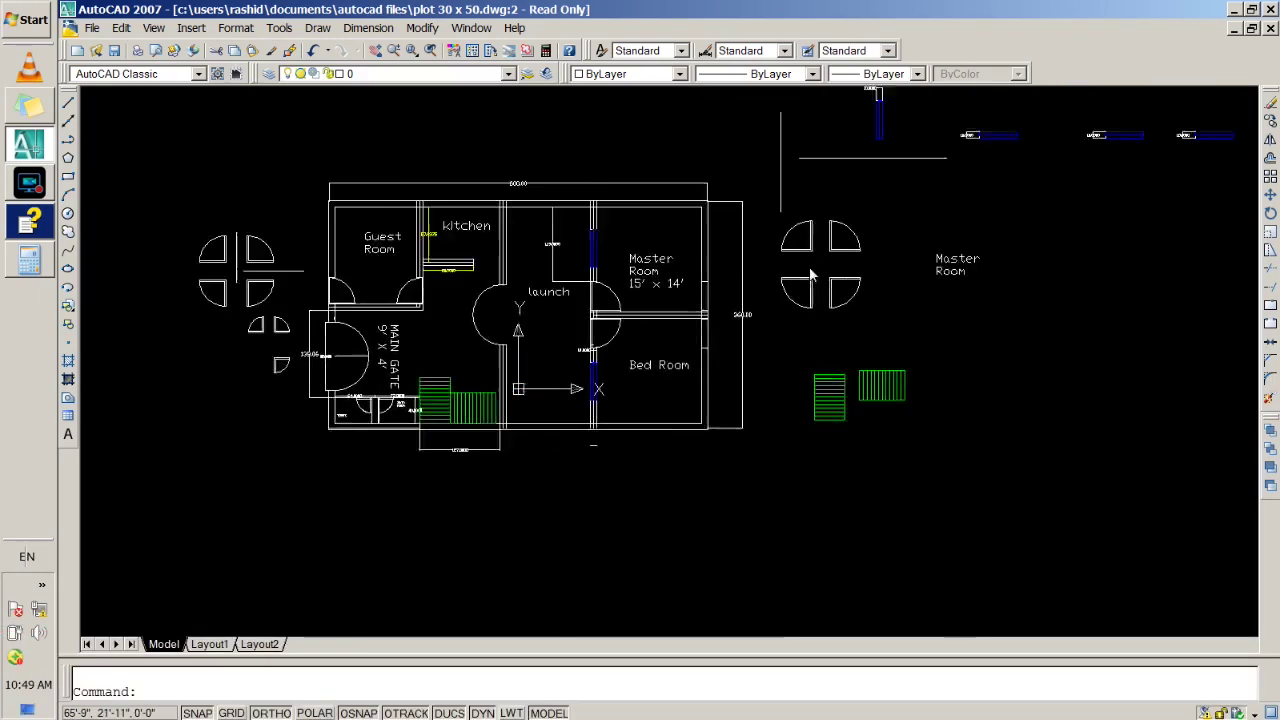
pyautogui.scroll(2, 830, 397)
pyautogui.scroll(2, 576, 214)
pyautogui.scroll(2, 766, 226)
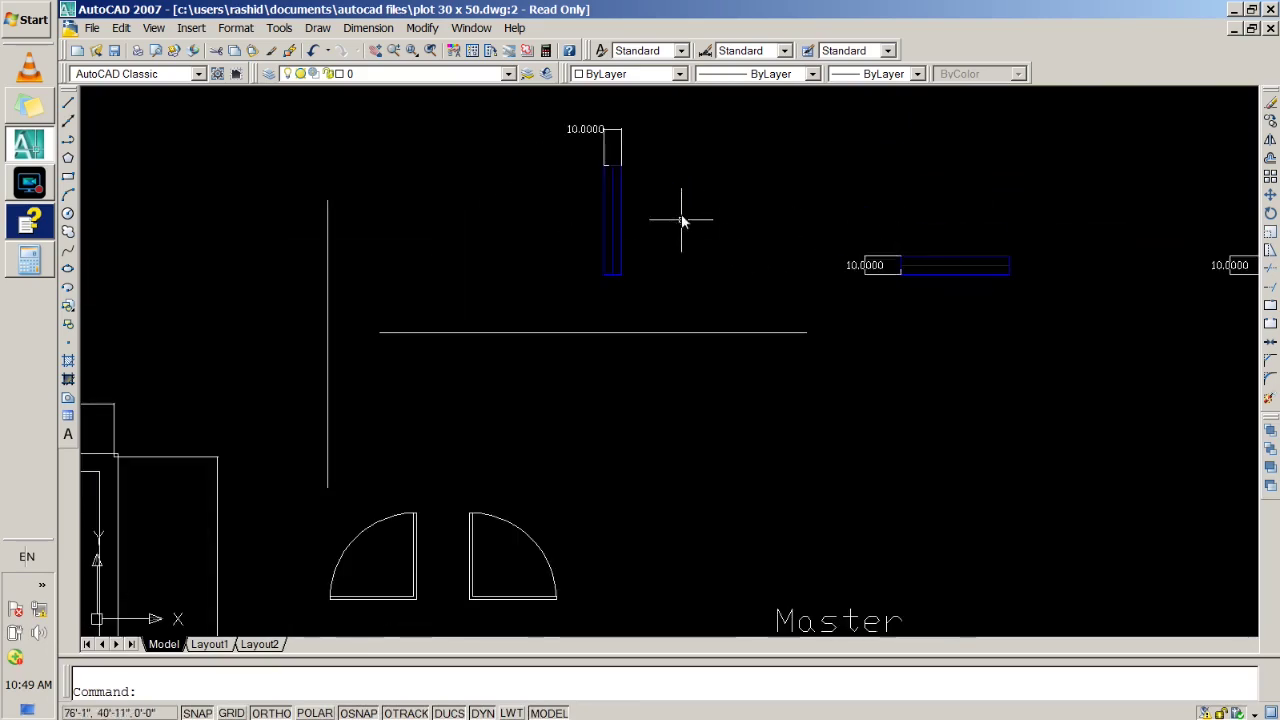
pyautogui.scroll(-3, 691, 271)
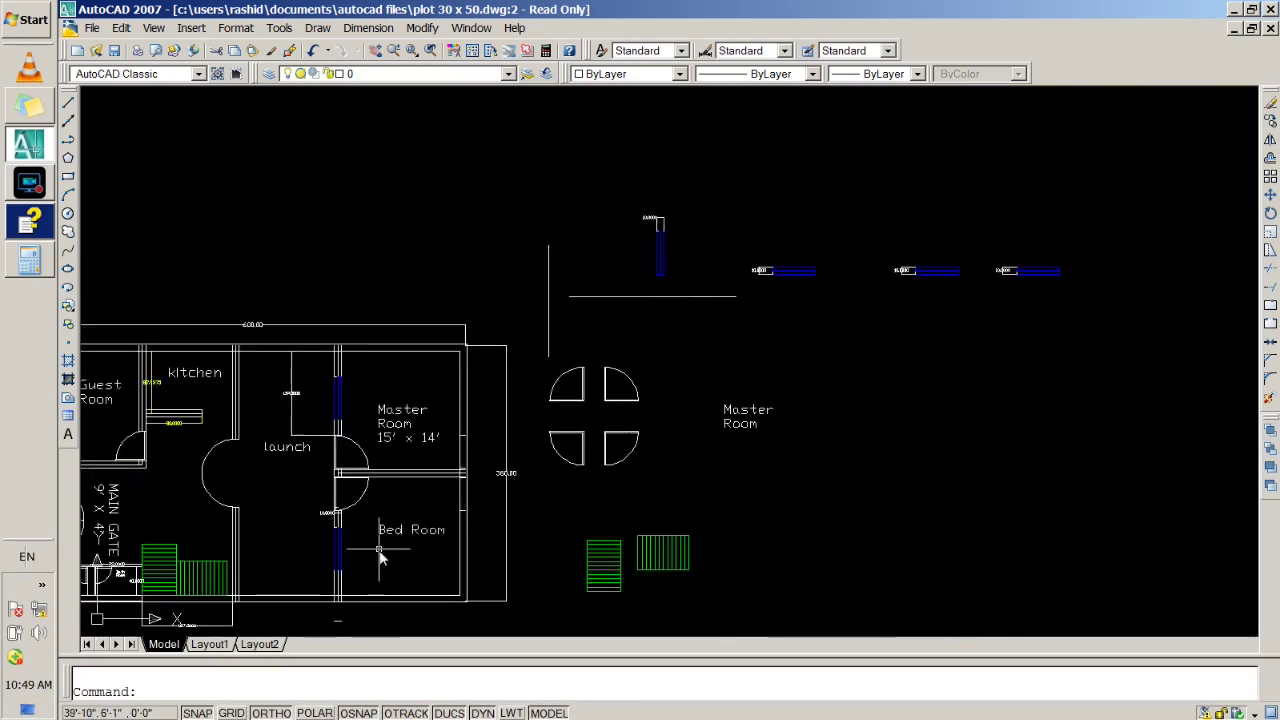
pyautogui.moveTo(380, 558); pyautogui.dragTo(556, 350, button='middle')
pyautogui.scroll(1, 447, 366)
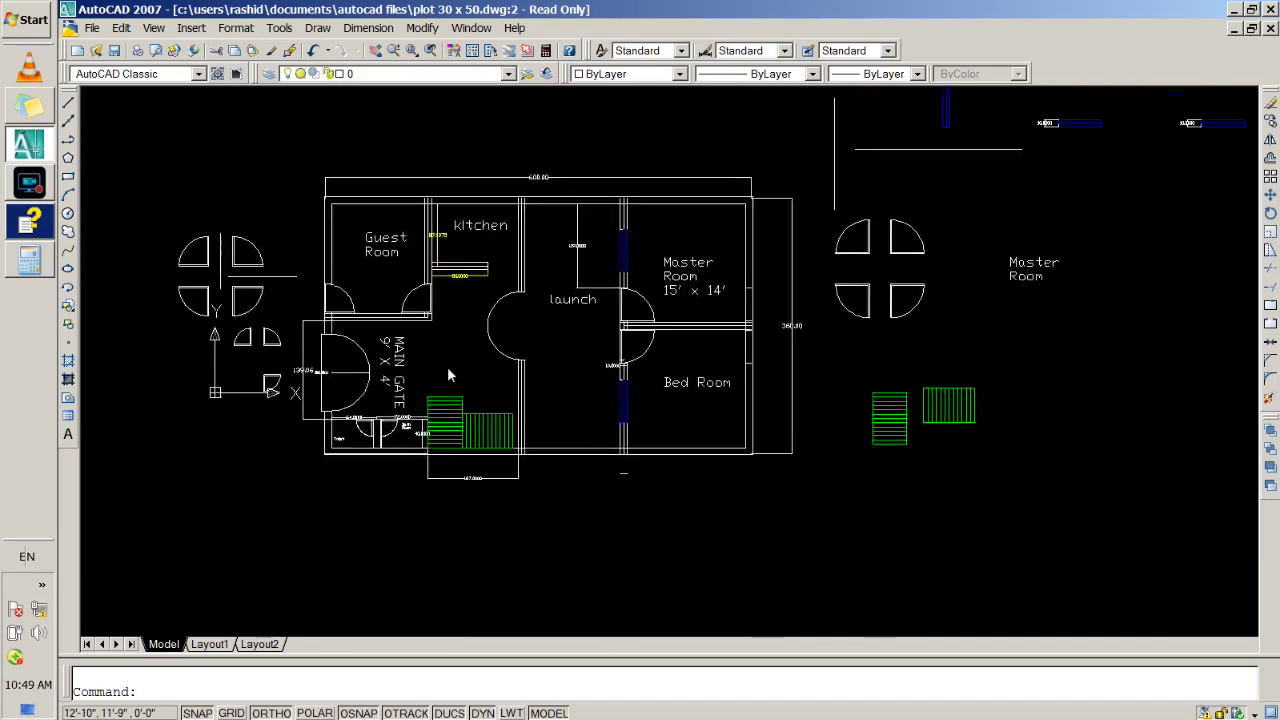
pyautogui.scroll(1, 470, 370)
pyautogui.scroll(1, 507, 379)
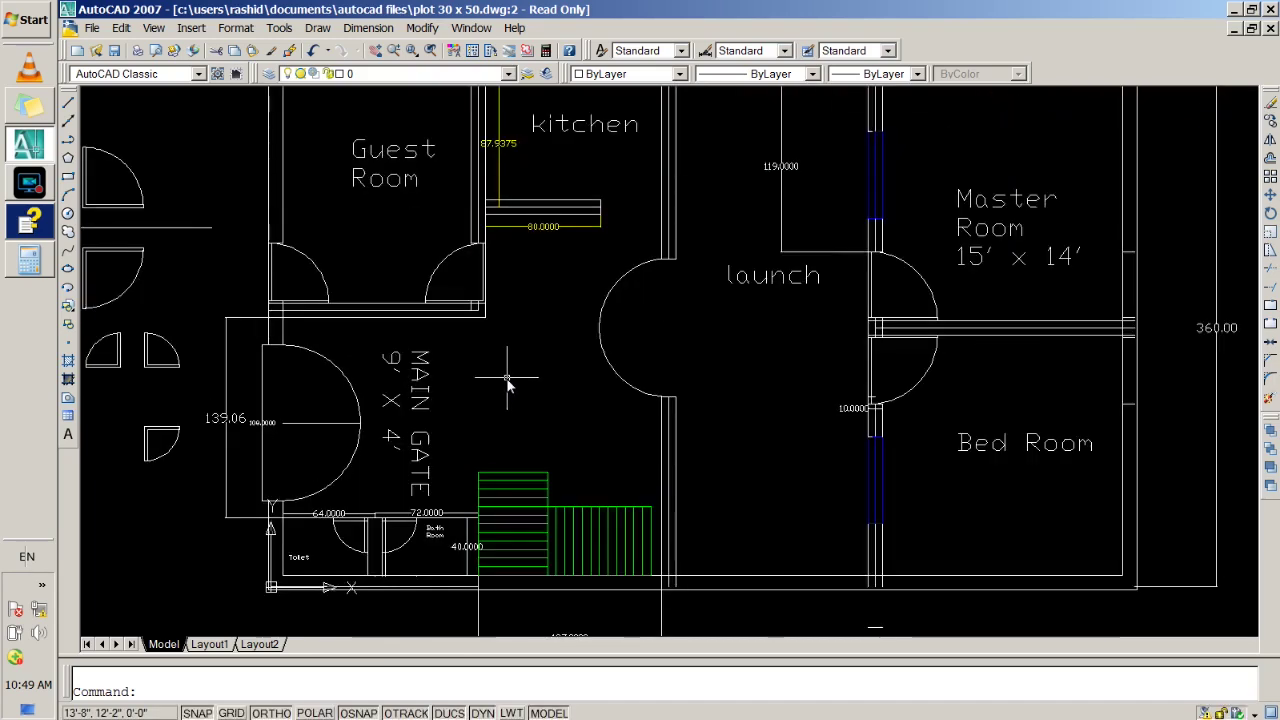
pyautogui.scroll(-1, 507, 380)
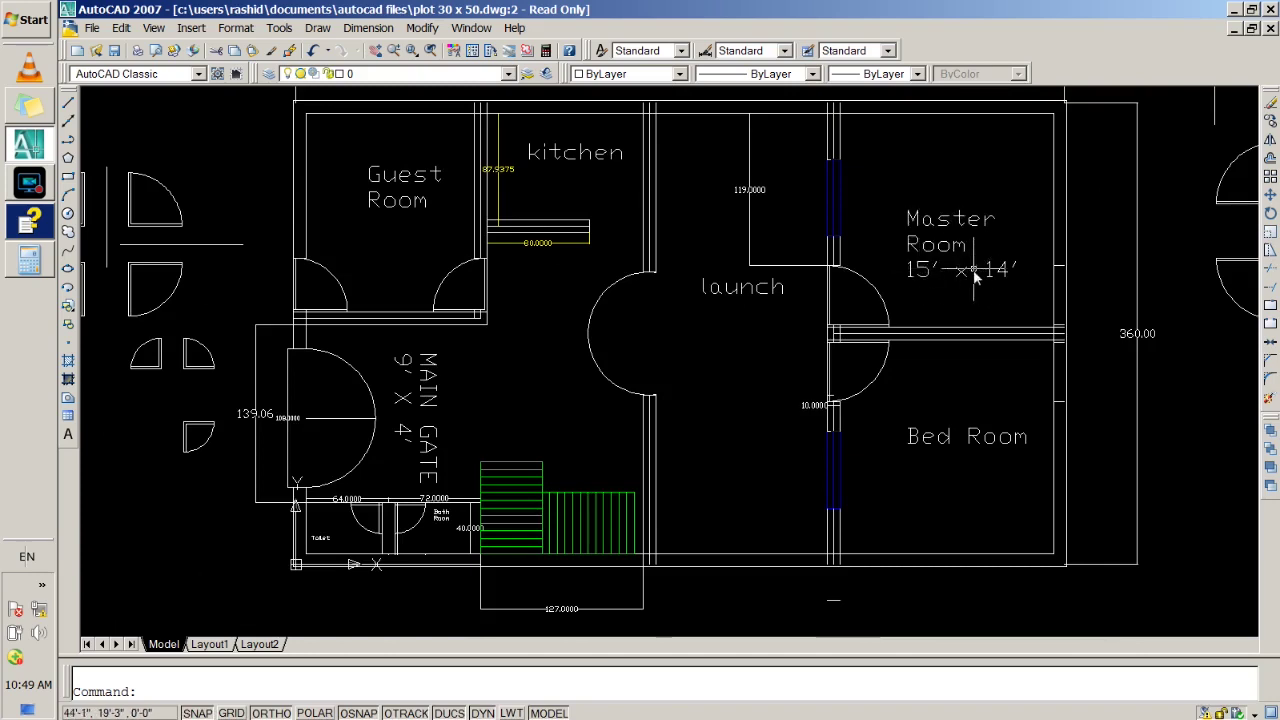
pyautogui.scroll(-1, 975, 278)
pyautogui.moveTo(1040, 280); pyautogui.dragTo(697, 306, button='middle')
pyautogui.moveTo(952, 149); pyautogui.dragTo(706, 288, button='middle')
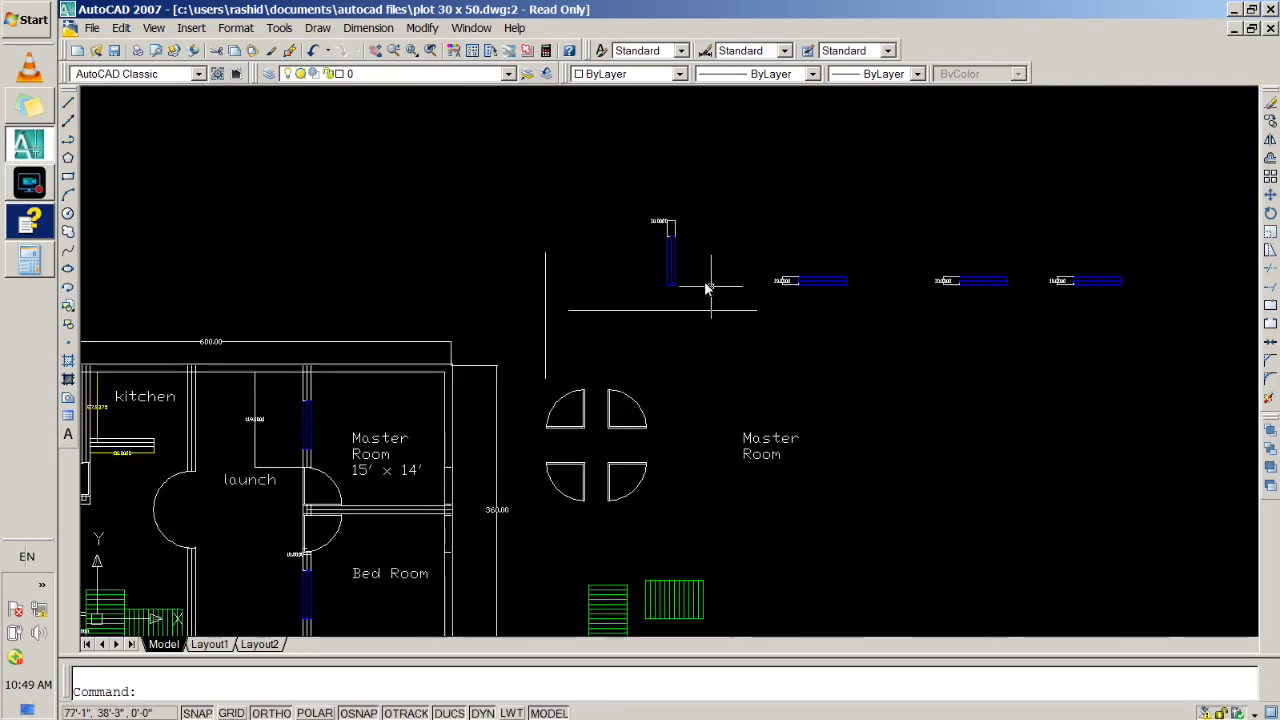
pyautogui.scroll(5, 706, 288)
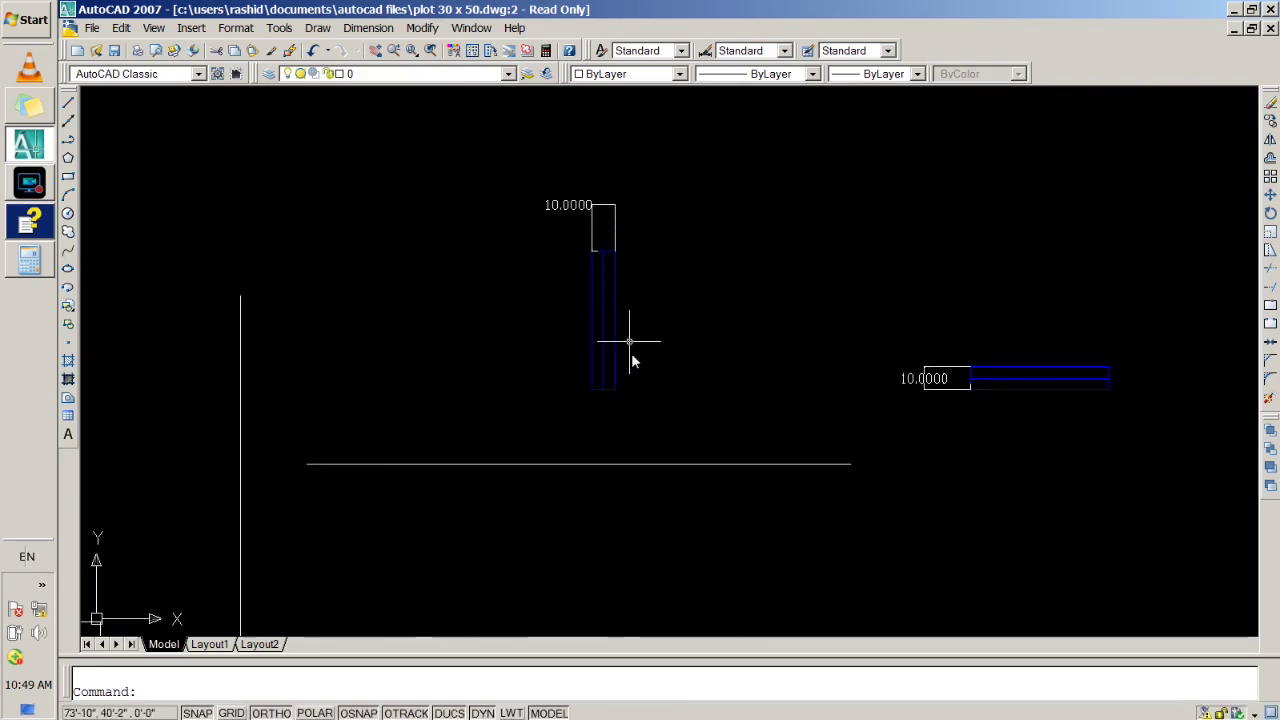
pyautogui.scroll(-1, 632, 360)
pyautogui.scroll(-1, 688, 404)
pyautogui.moveTo(906, 537)
pyautogui.mouseDown(button='middle')
pyautogui.moveTo(657, 294)
pyautogui.moveTo(716, 392)
pyautogui.moveTo(920, 350)
pyautogui.mouseUp(button='middle')
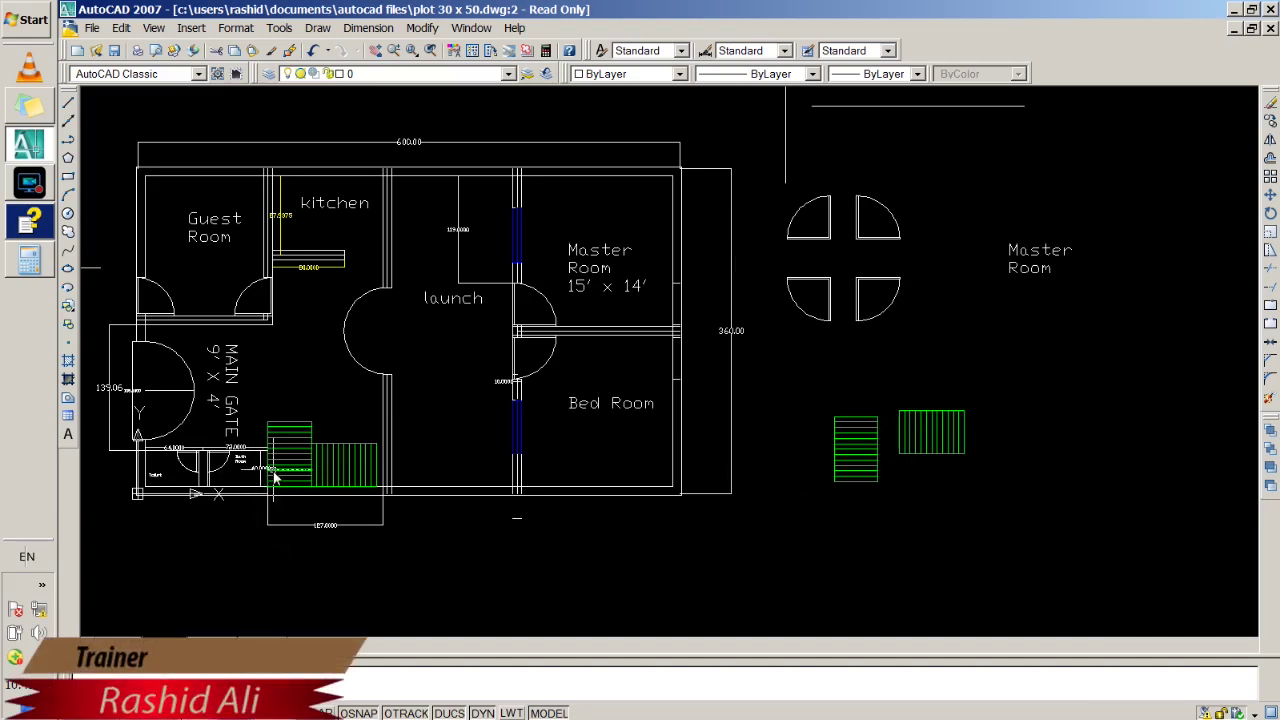
pyautogui.moveTo(190, 475); pyautogui.dragTo(366, 490, button='middle')
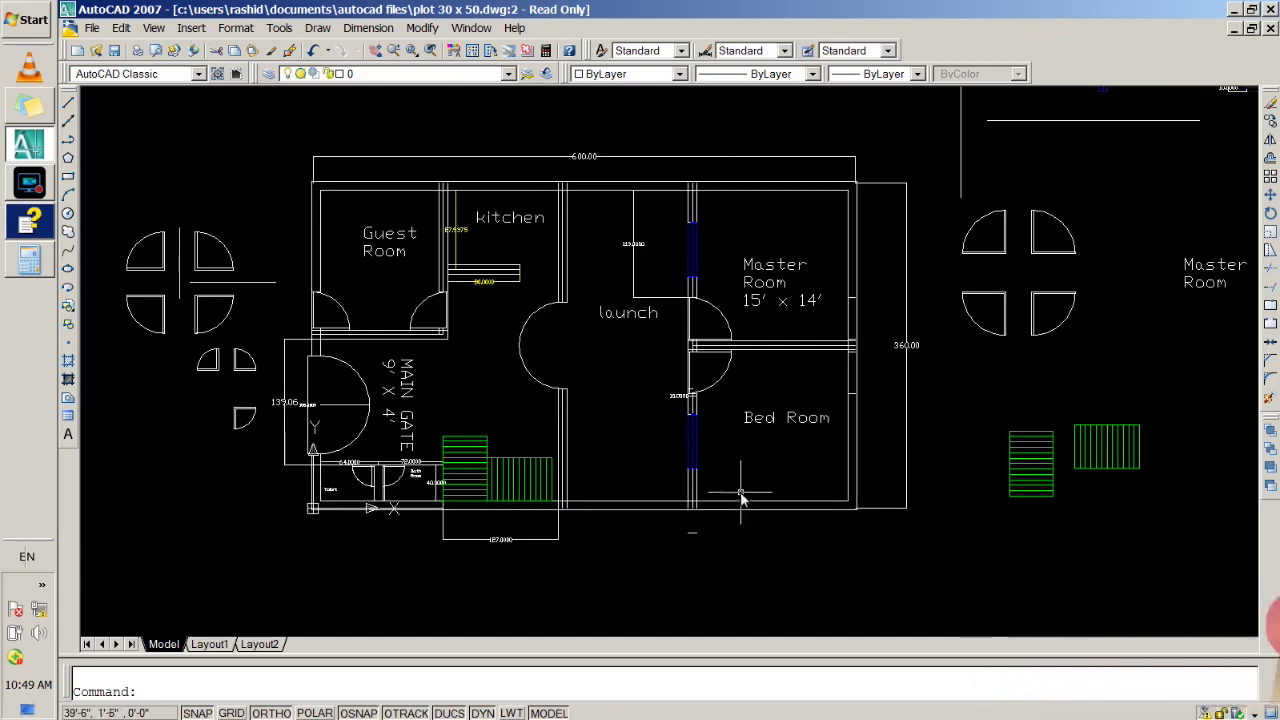
pyautogui.scroll(-2, 817, 571)
pyautogui.scroll(3, 815, 563)
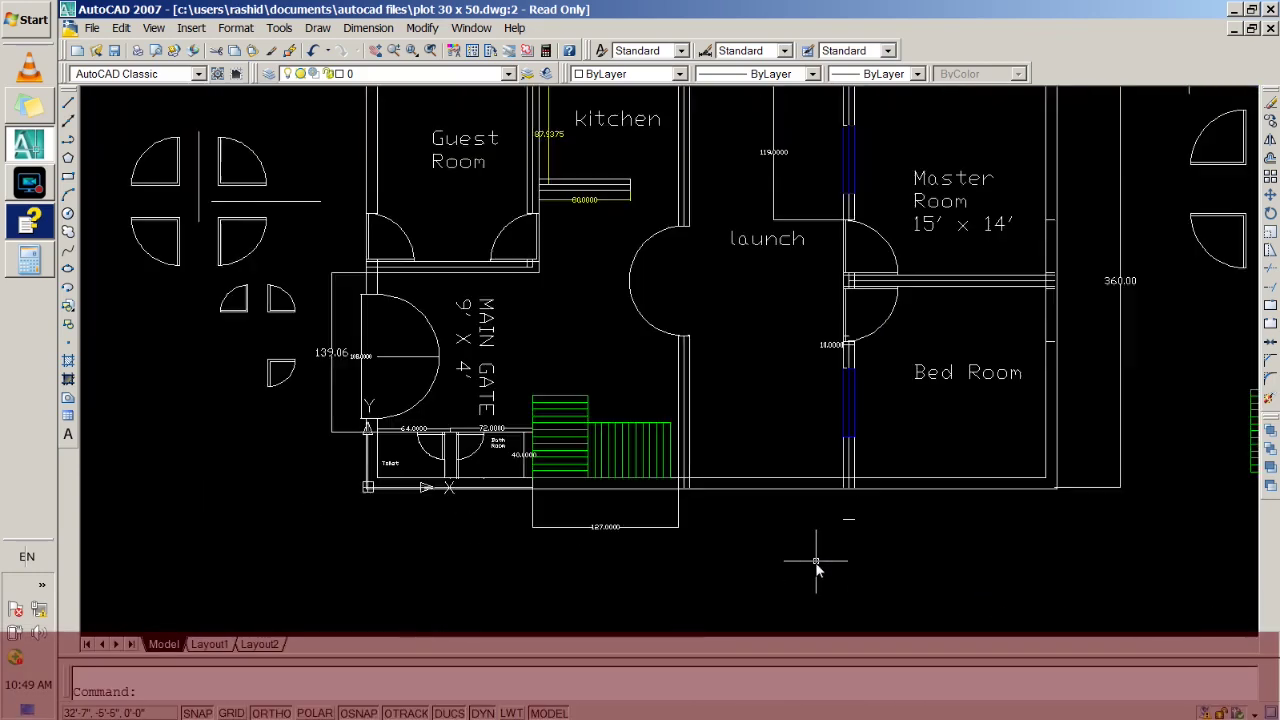
pyautogui.moveTo(817, 572); pyautogui.dragTo(806, 641, button='middle')
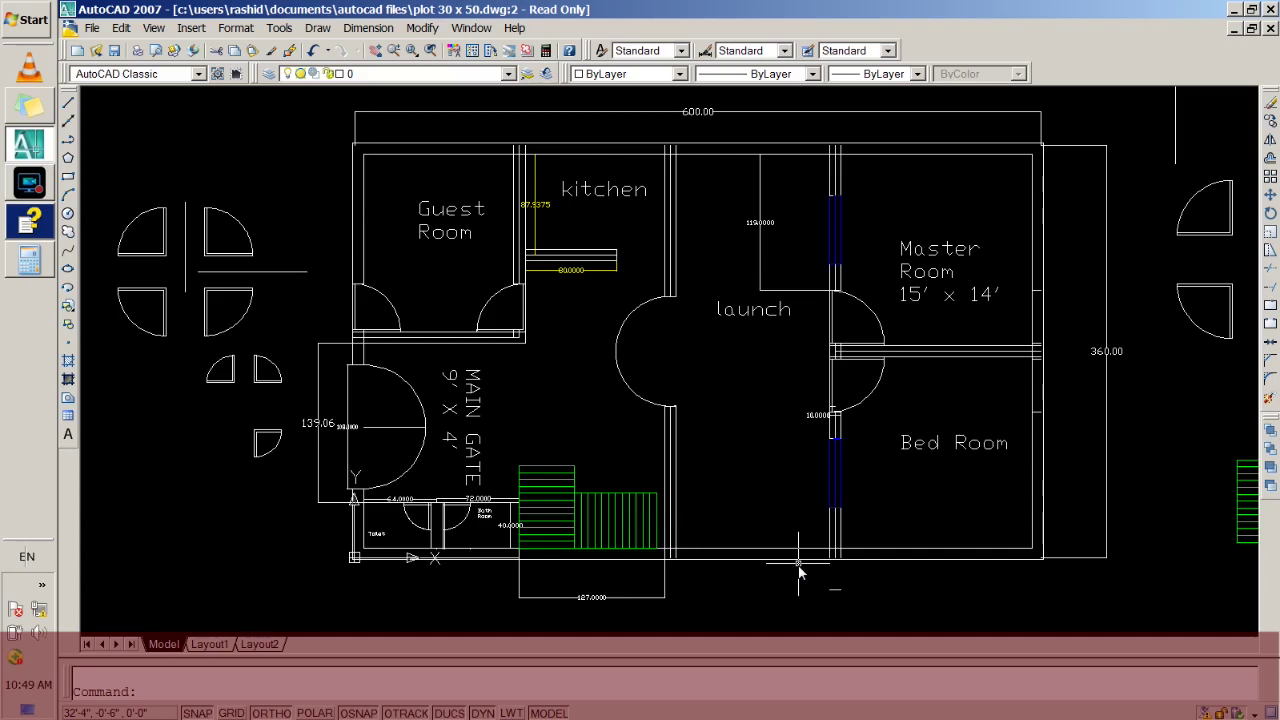